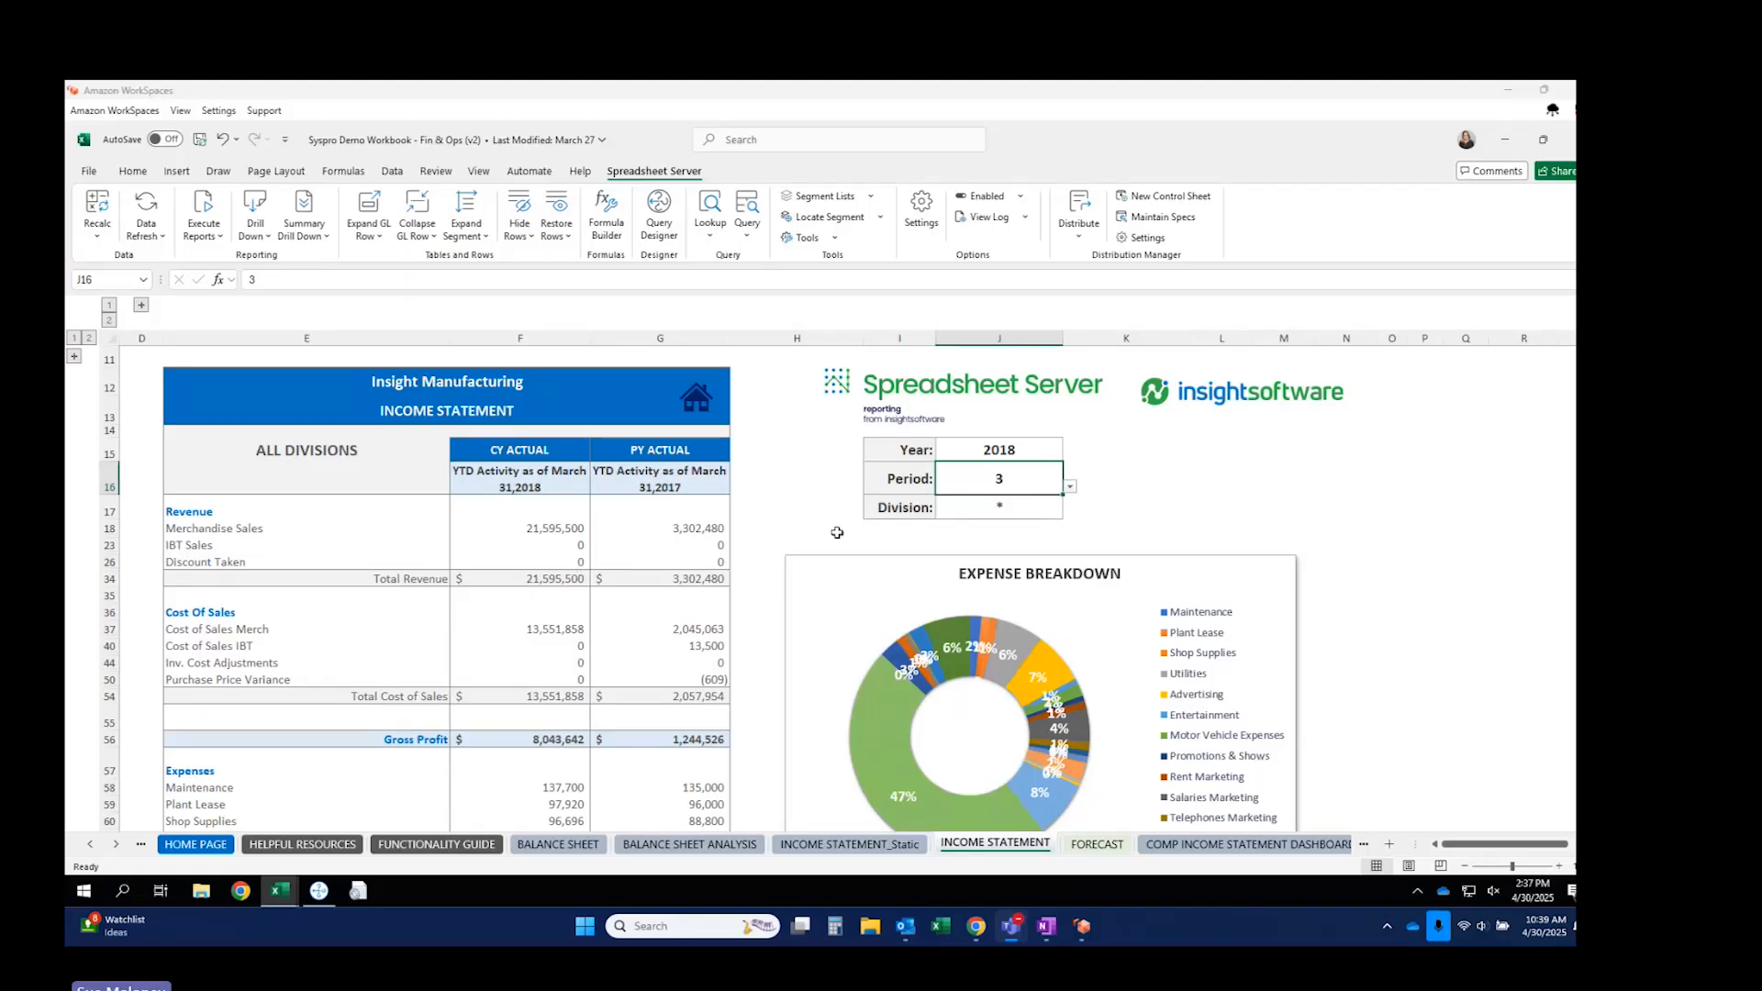
Set the income statement period to 4 (April) and try Division 10.
{"action": "left_click", "coordinate": [1069, 486]}
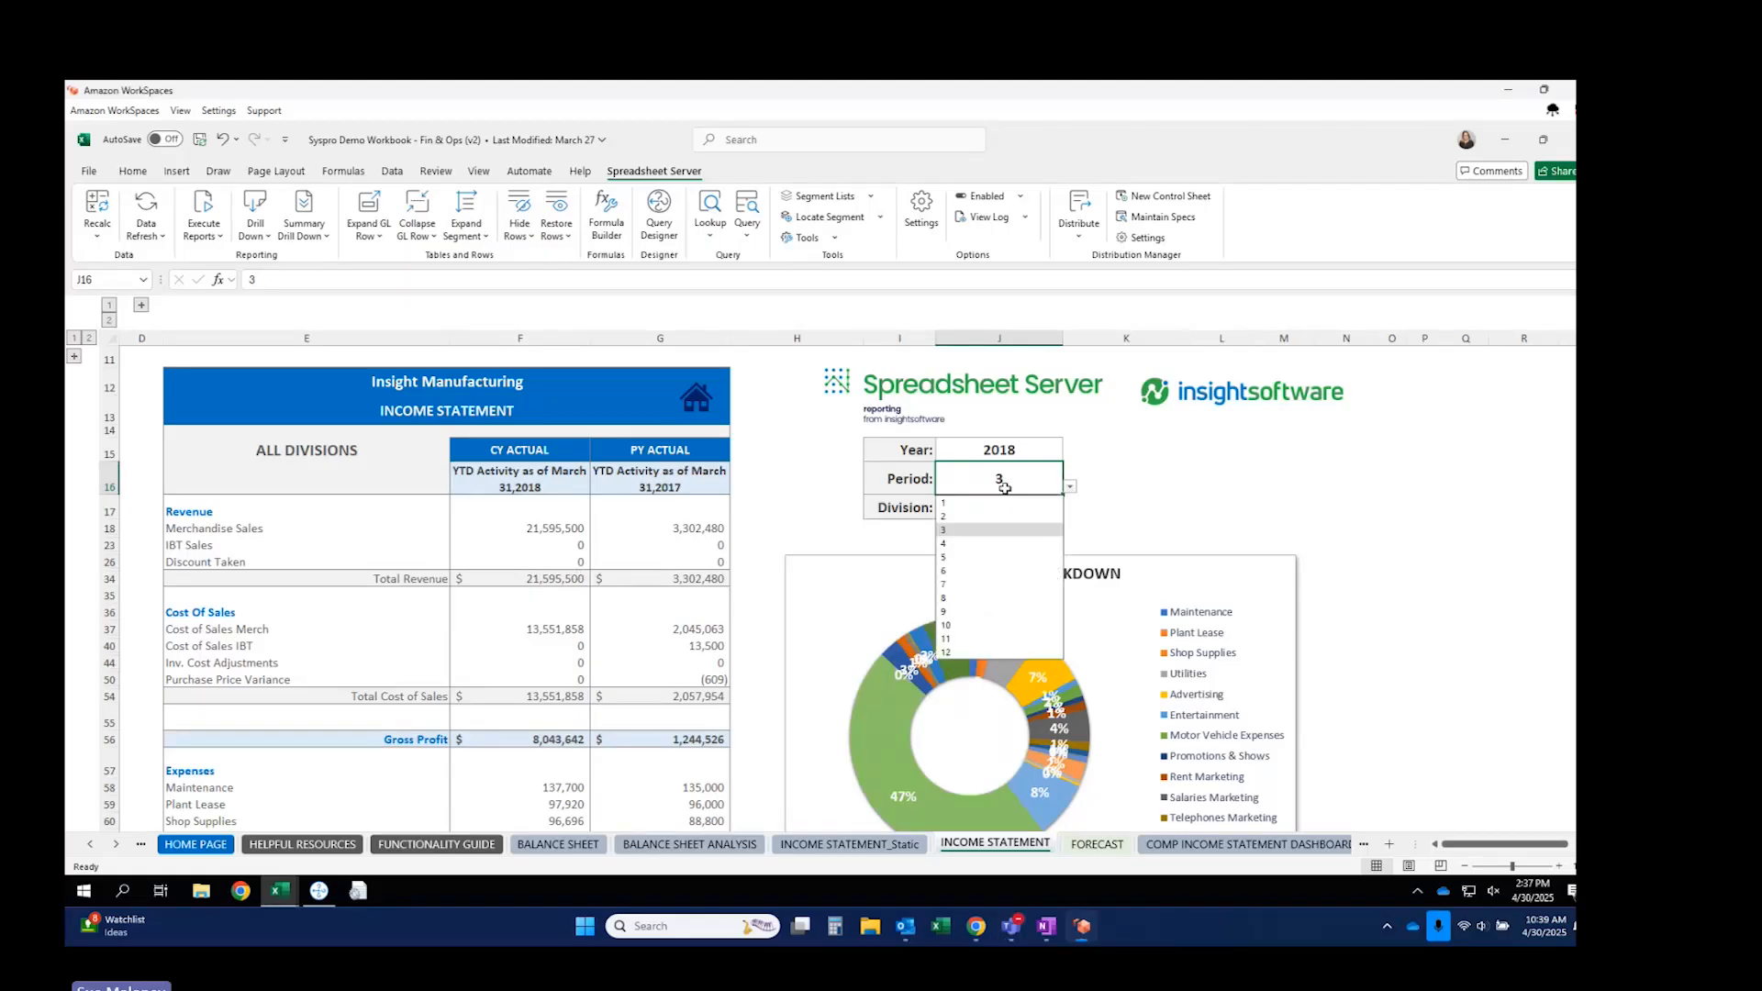
{"action": "left_click", "coordinate": [948, 547]}
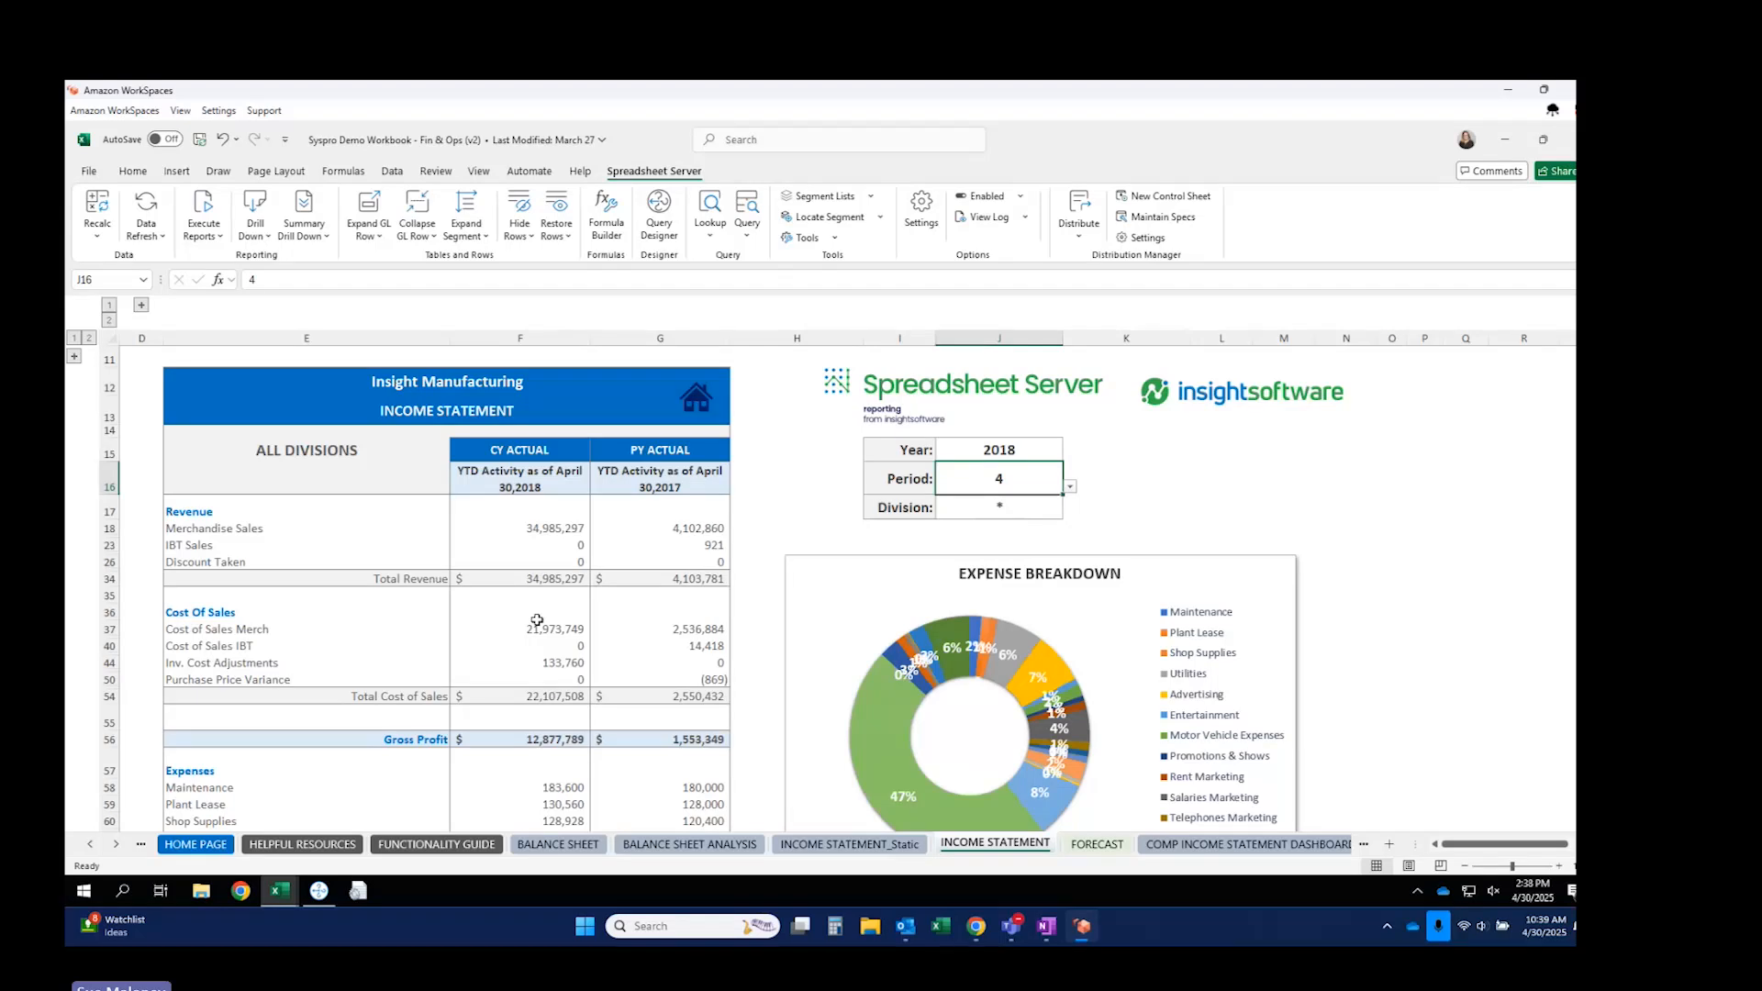
{"action": "left_click", "coordinate": [998, 507]}
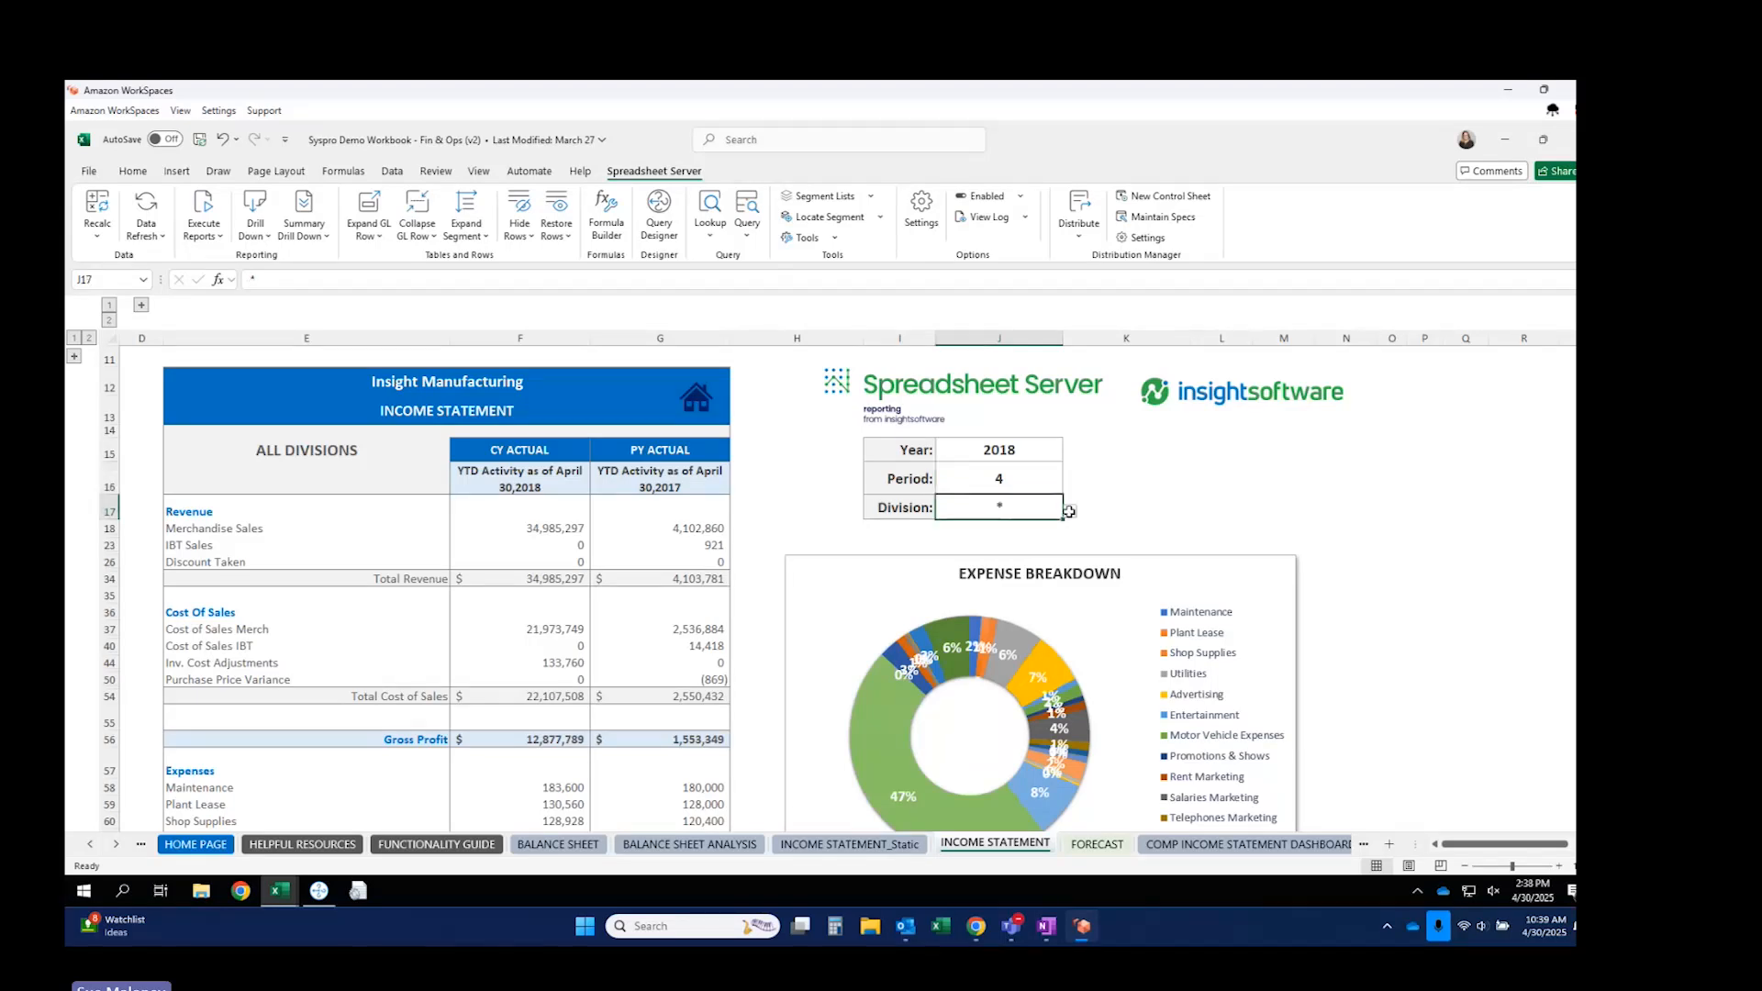
{"action": "left_click", "coordinate": [1068, 512]}
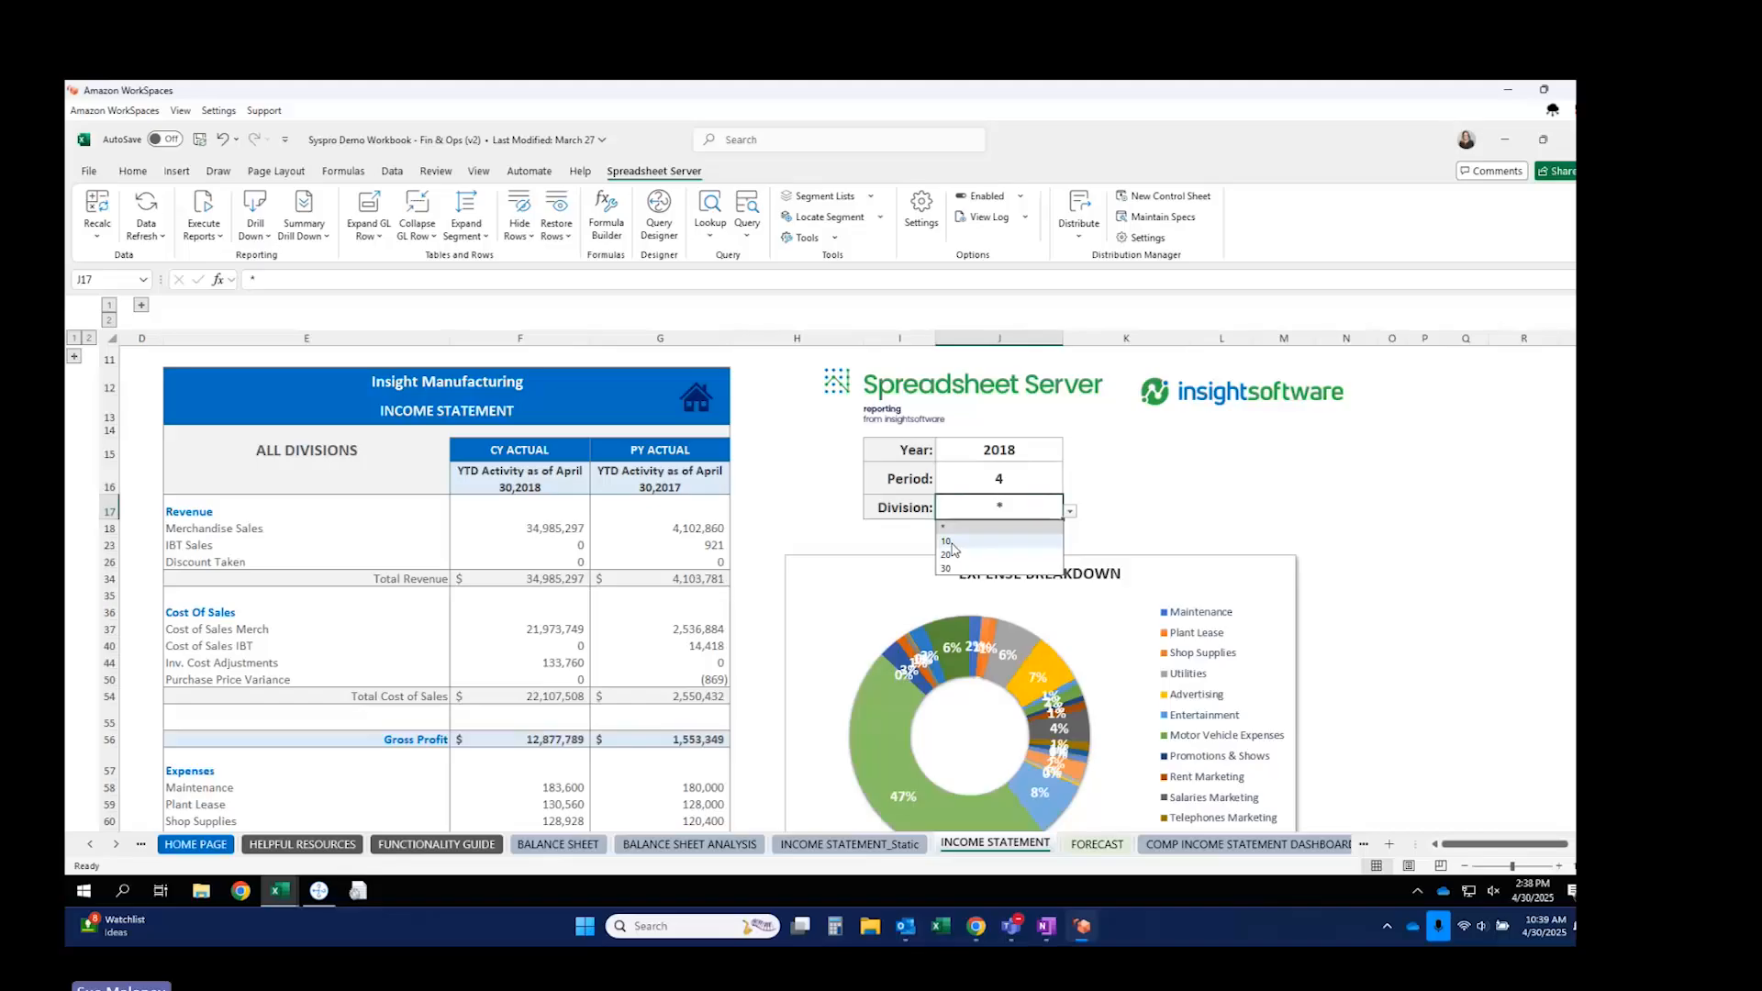
{"action": "left_click", "coordinate": [951, 542]}
{"action": "scroll", "coordinate": [574, 650], "scroll_direction": "down", "scroll_amount": 3}
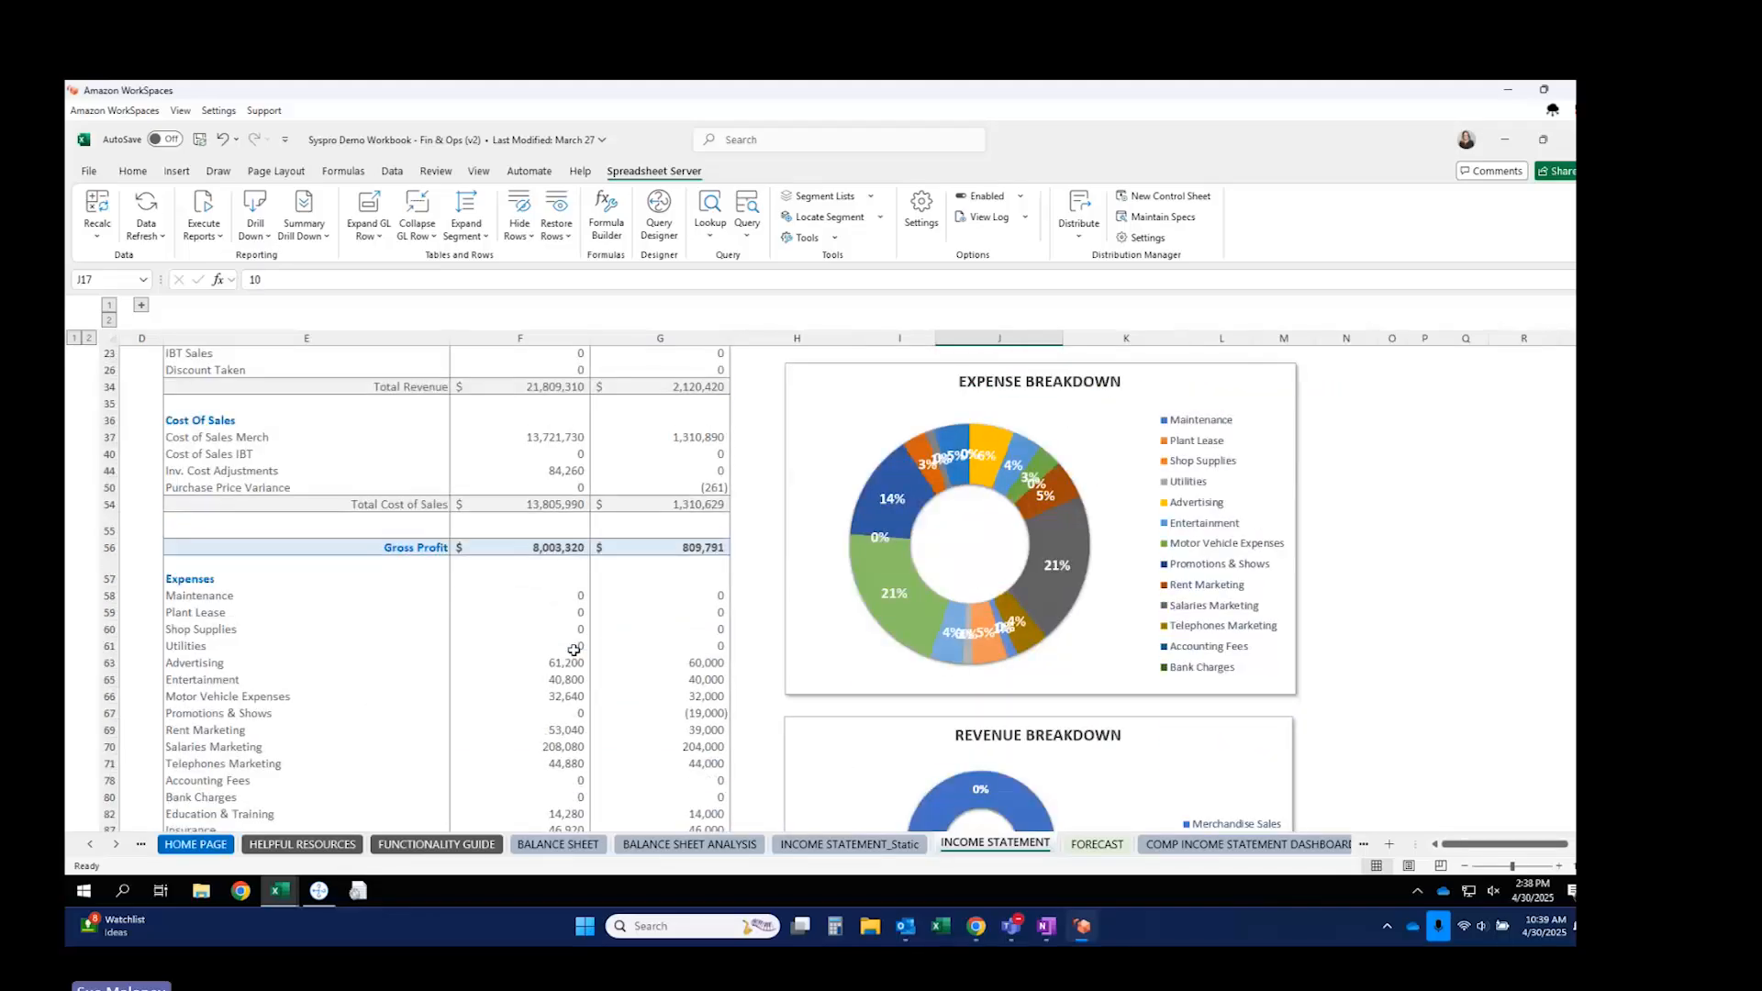
{"action": "scroll", "coordinate": [573, 649], "scroll_direction": "up", "scroll_amount": 4}
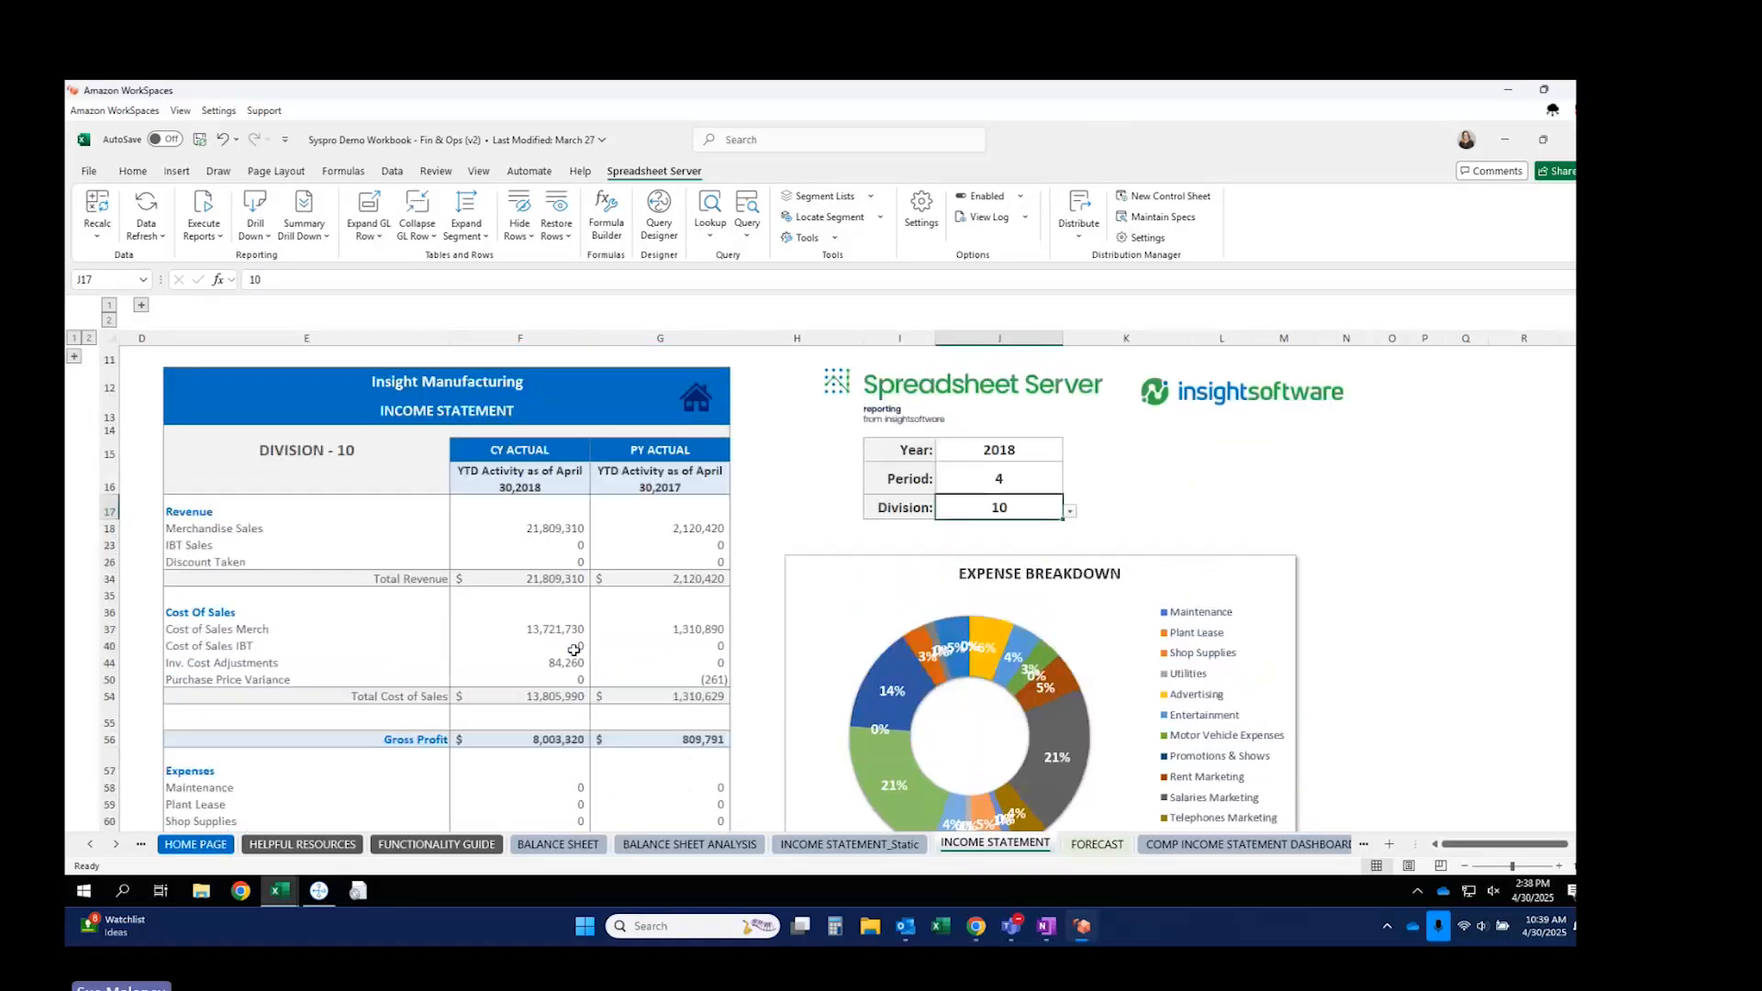
Reset Division to * for all divisions and select the Shop Supplies balance.
{"action": "left_click", "coordinate": [1069, 511]}
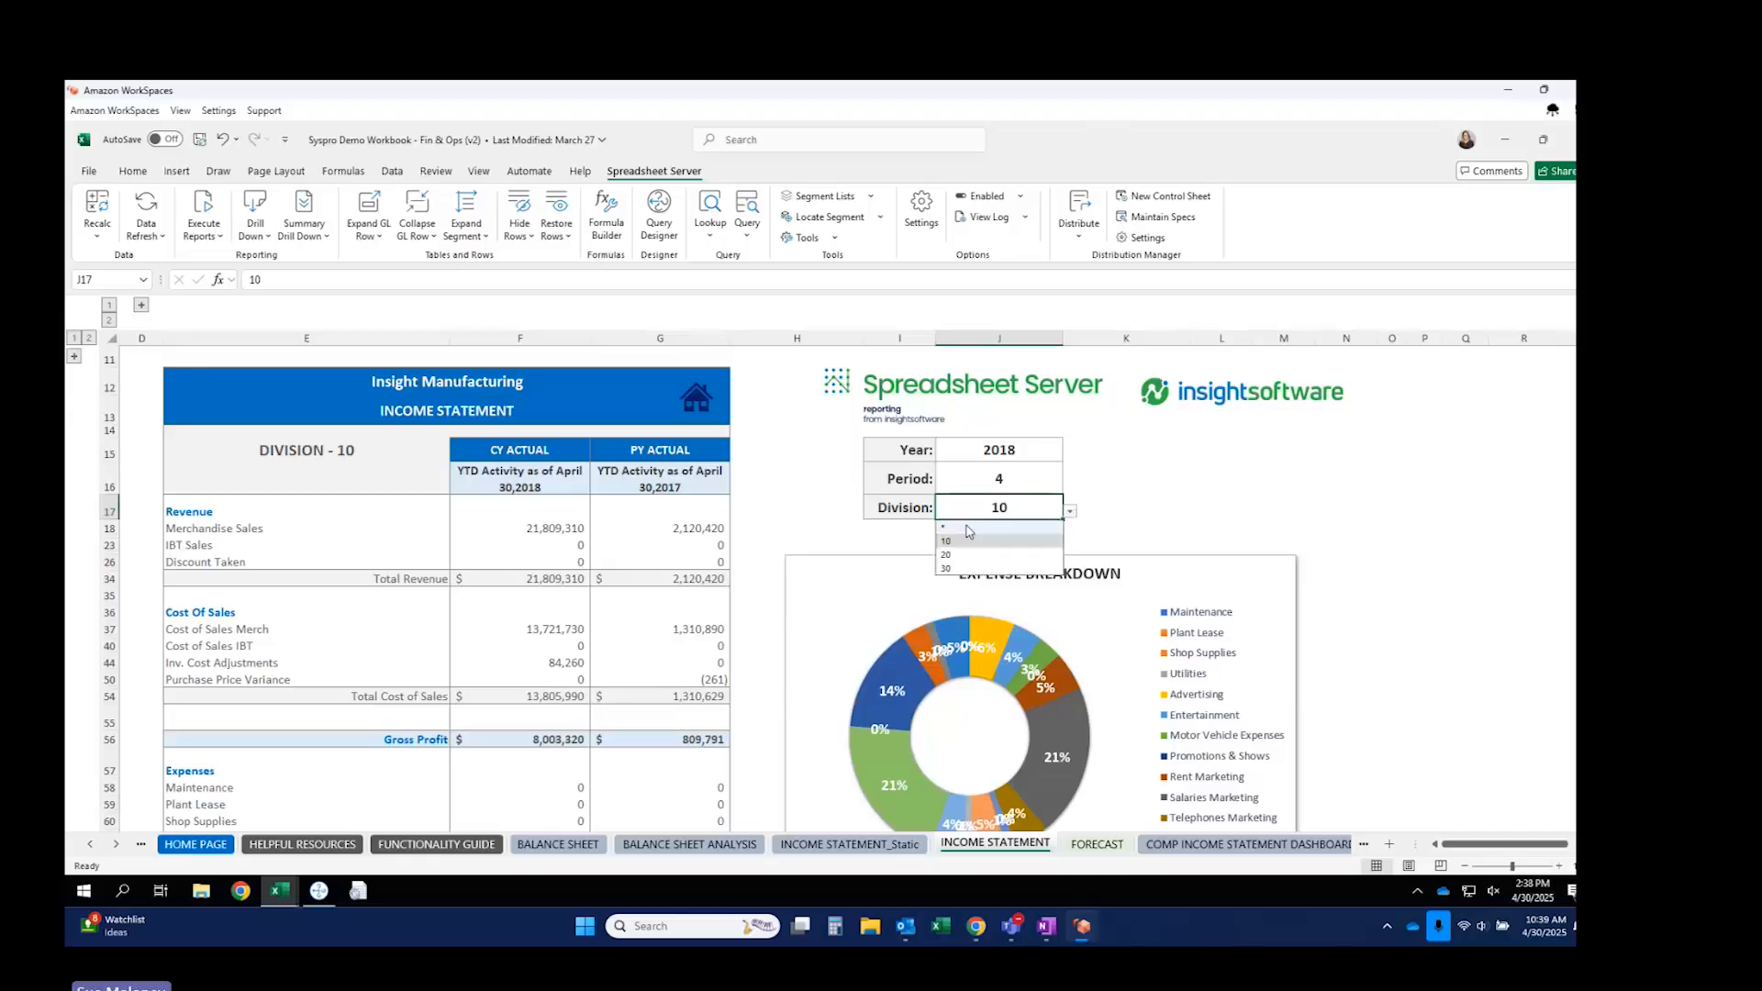
{"action": "left_click", "coordinate": [959, 530]}
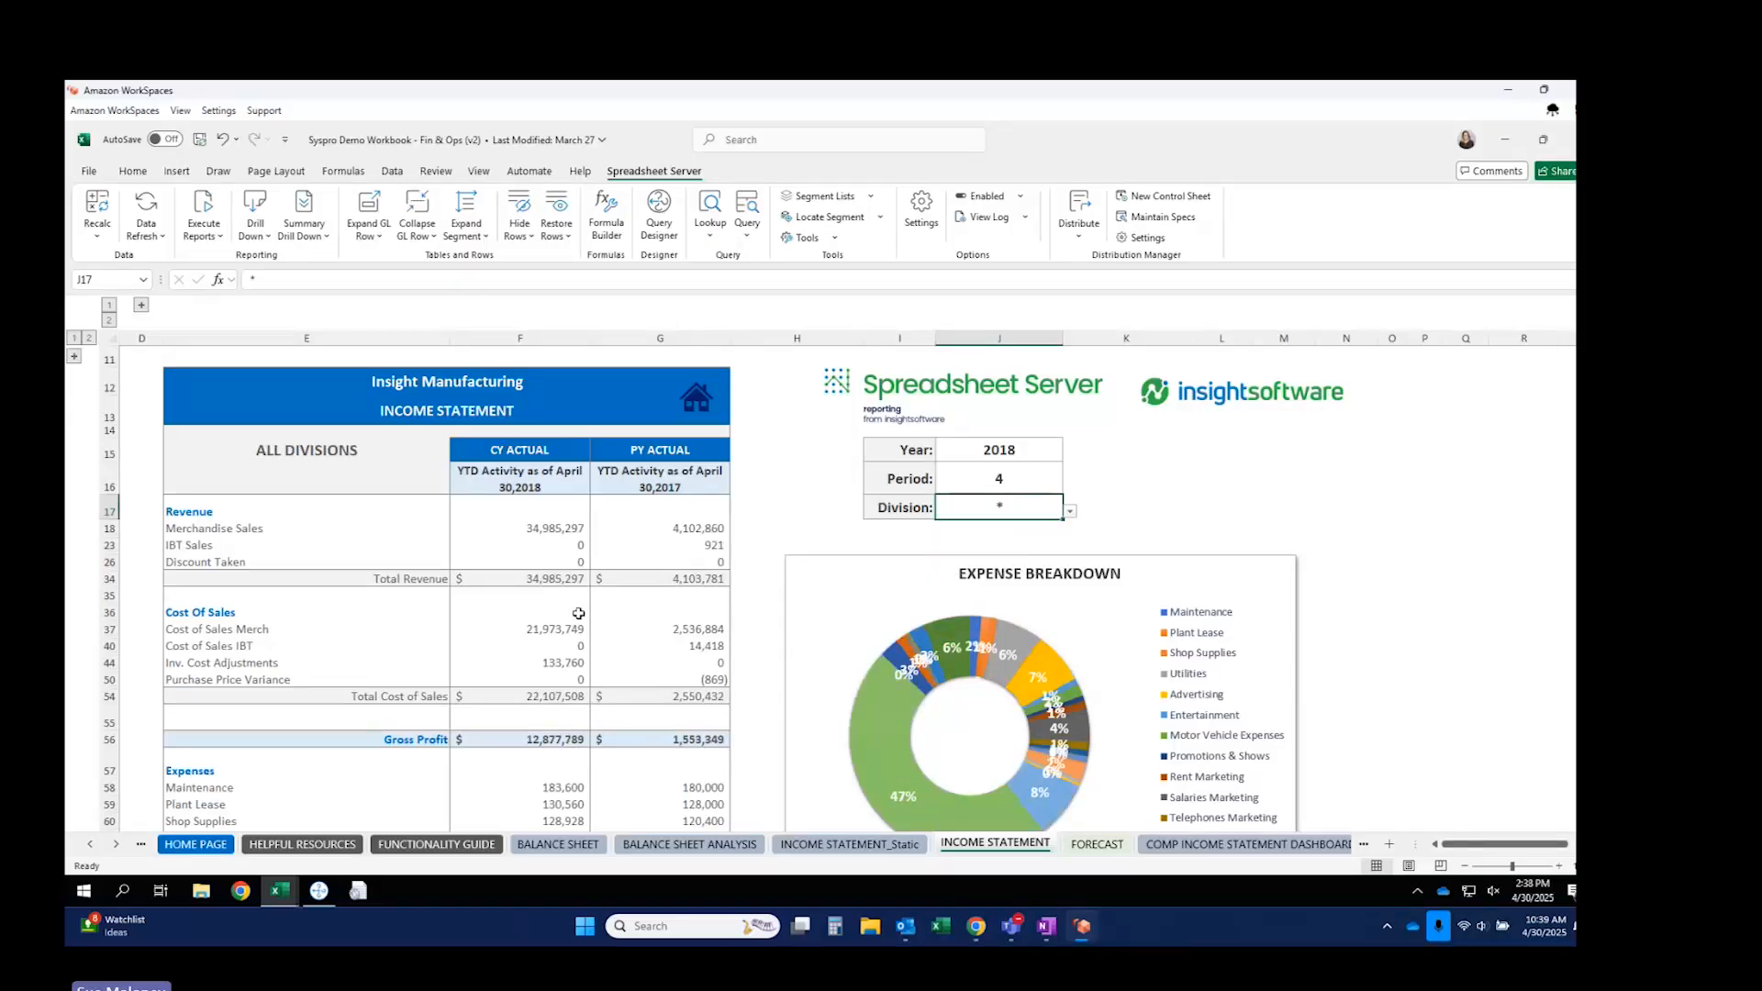
{"action": "scroll", "coordinate": [578, 613], "scroll_direction": "down", "scroll_amount": 2}
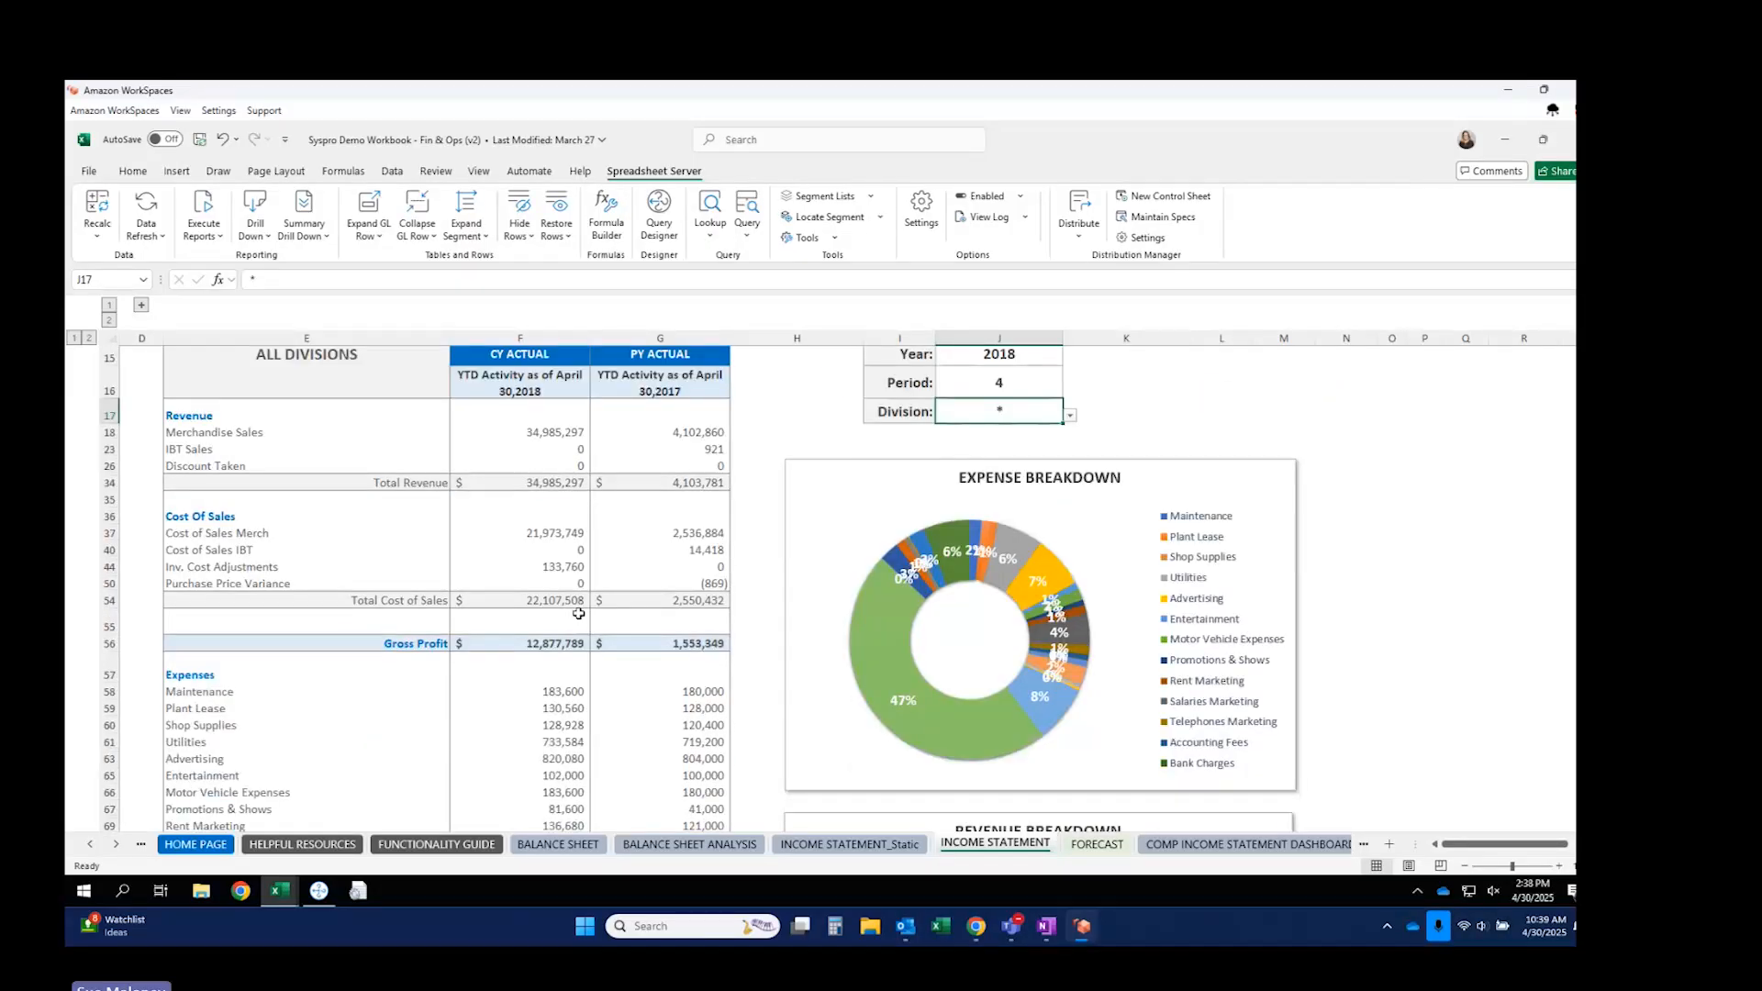
{"action": "left_click", "coordinate": [553, 725]}
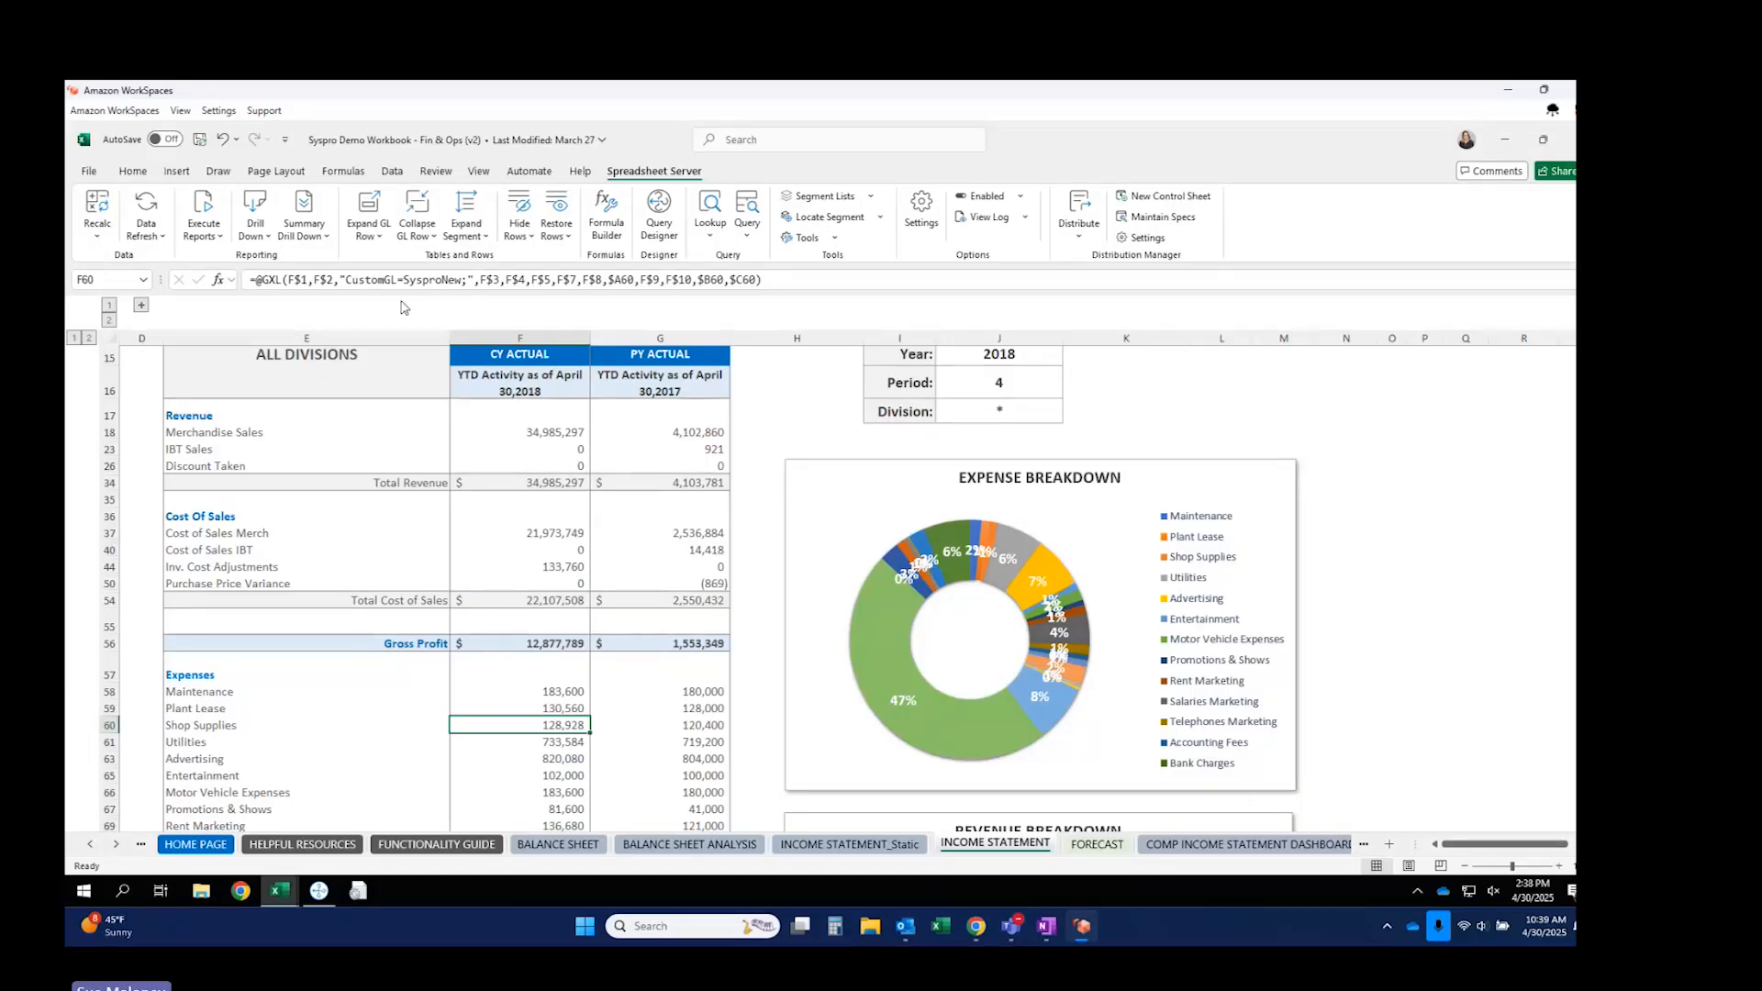
Drill Down on Shop Supplies and use Ad Hoc Drill Down to open its Syspro Transactions.
{"action": "left_click", "coordinate": [257, 206]}
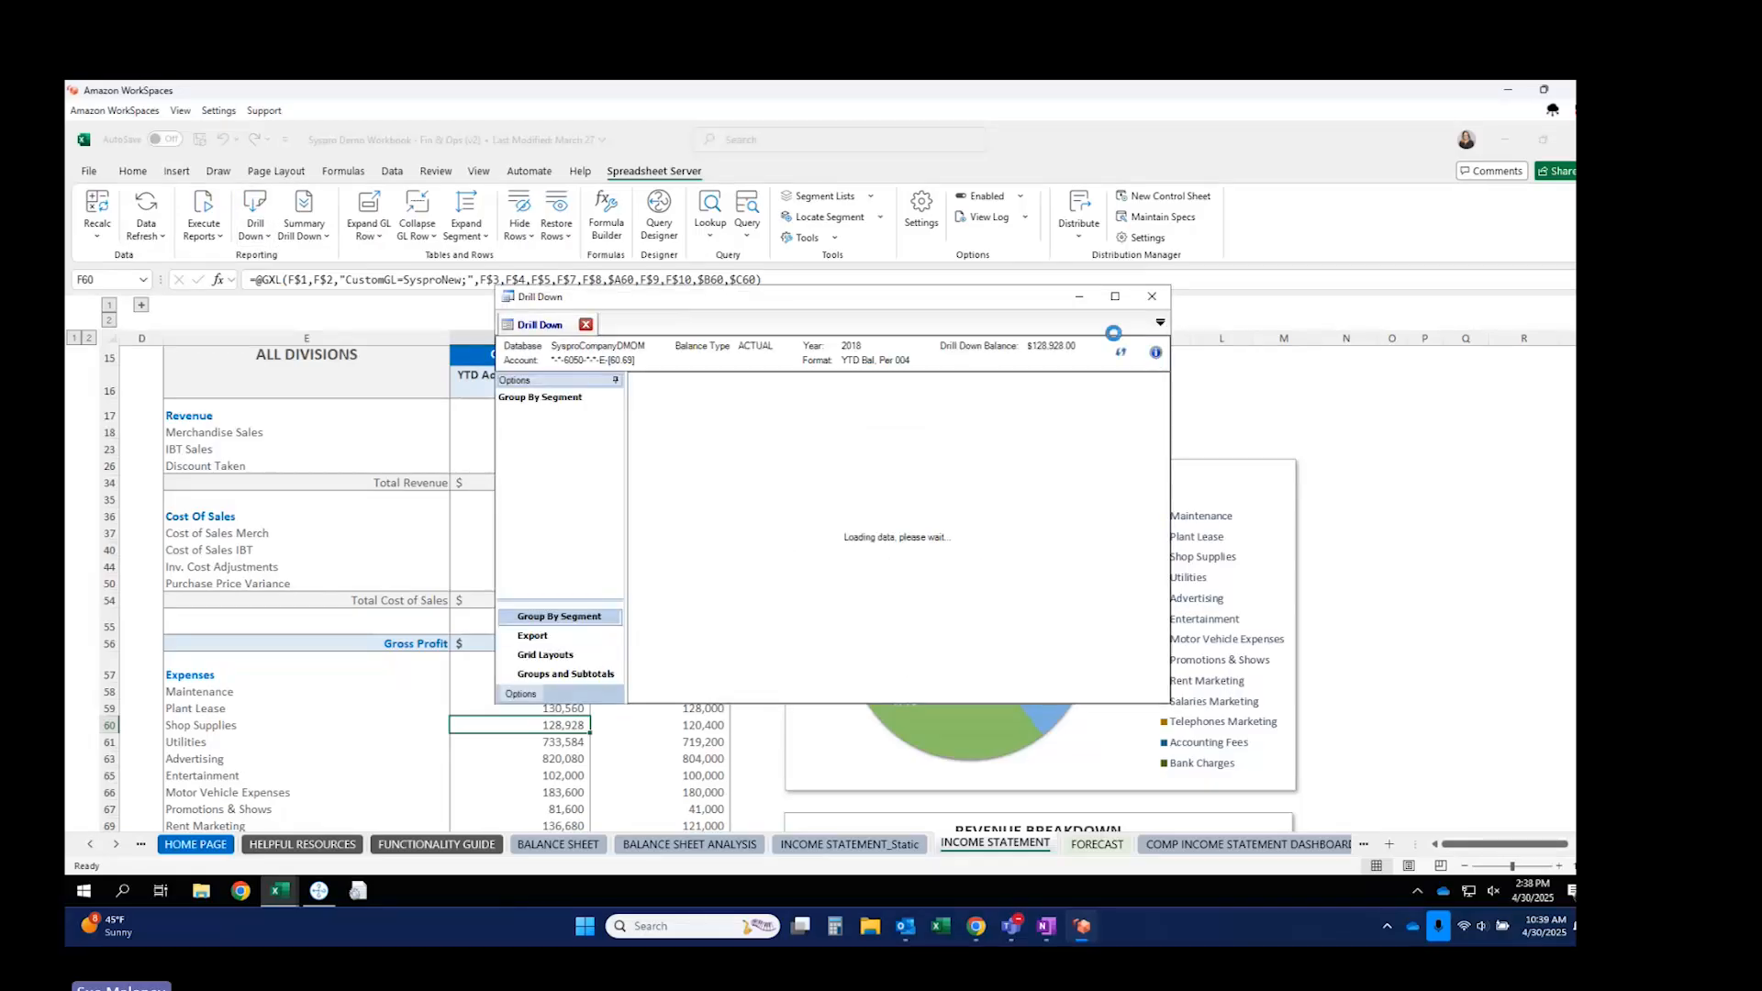
{"action": "left_click", "coordinate": [1115, 295]}
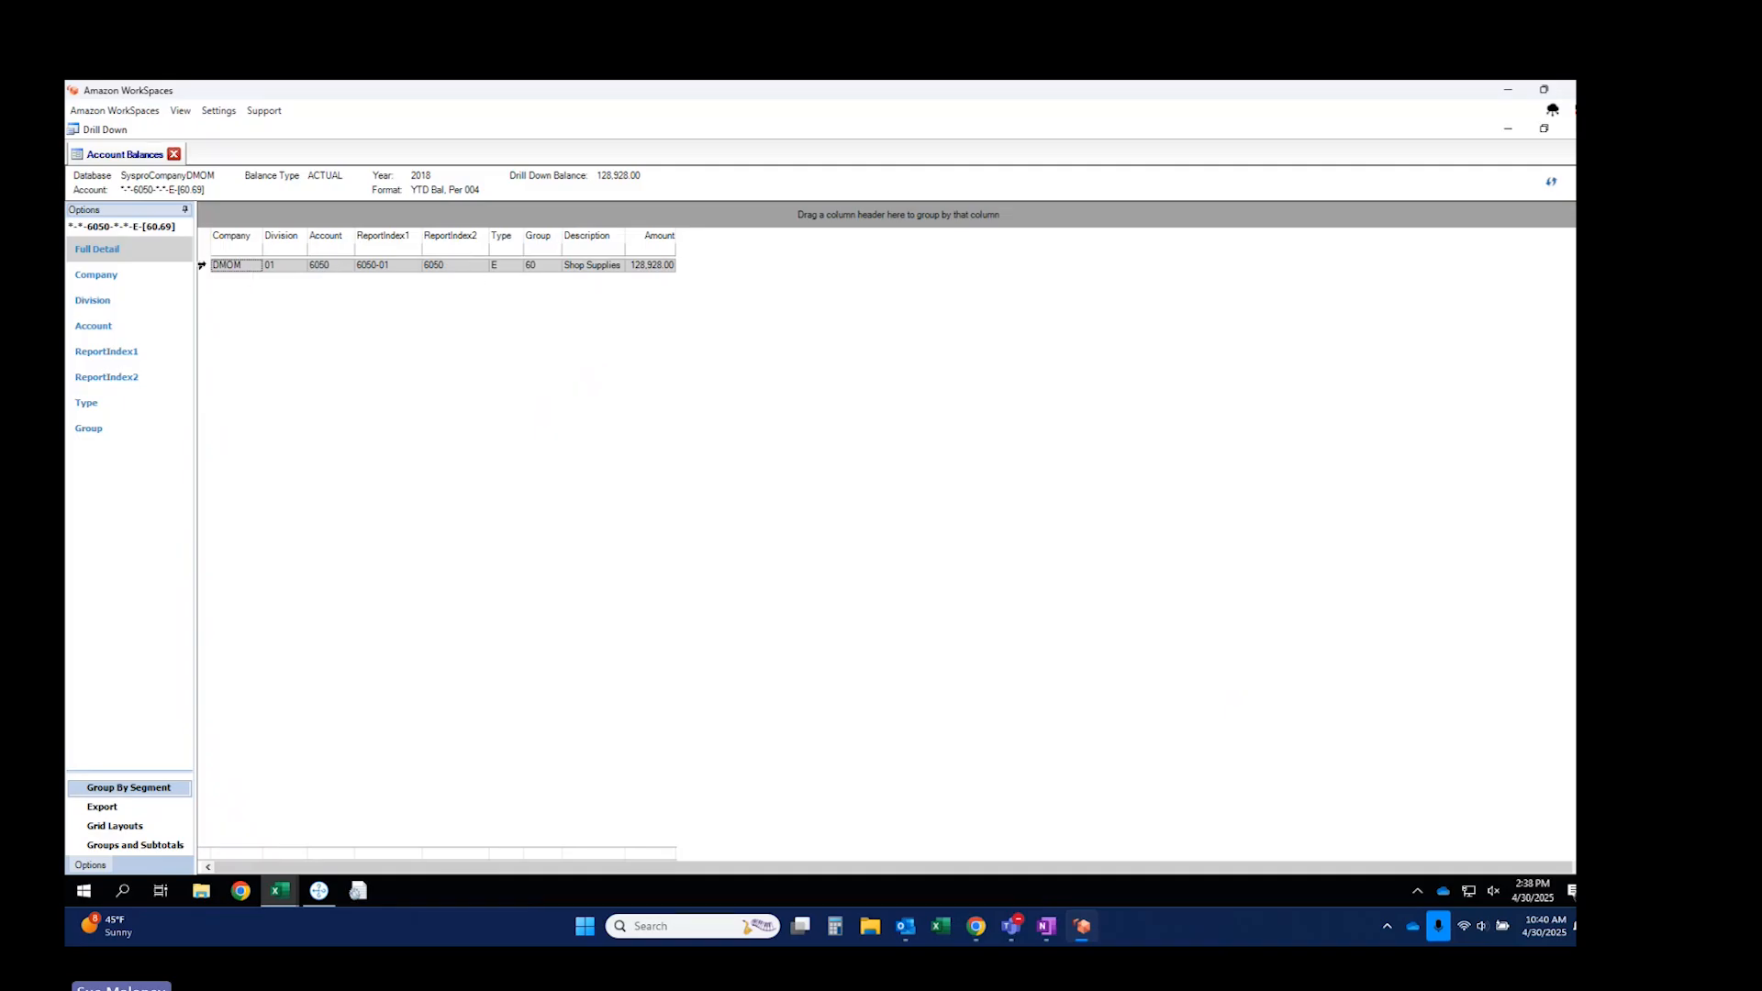
{"action": "left_click", "coordinate": [202, 265]}
{"action": "right_click", "coordinate": [221, 271]}
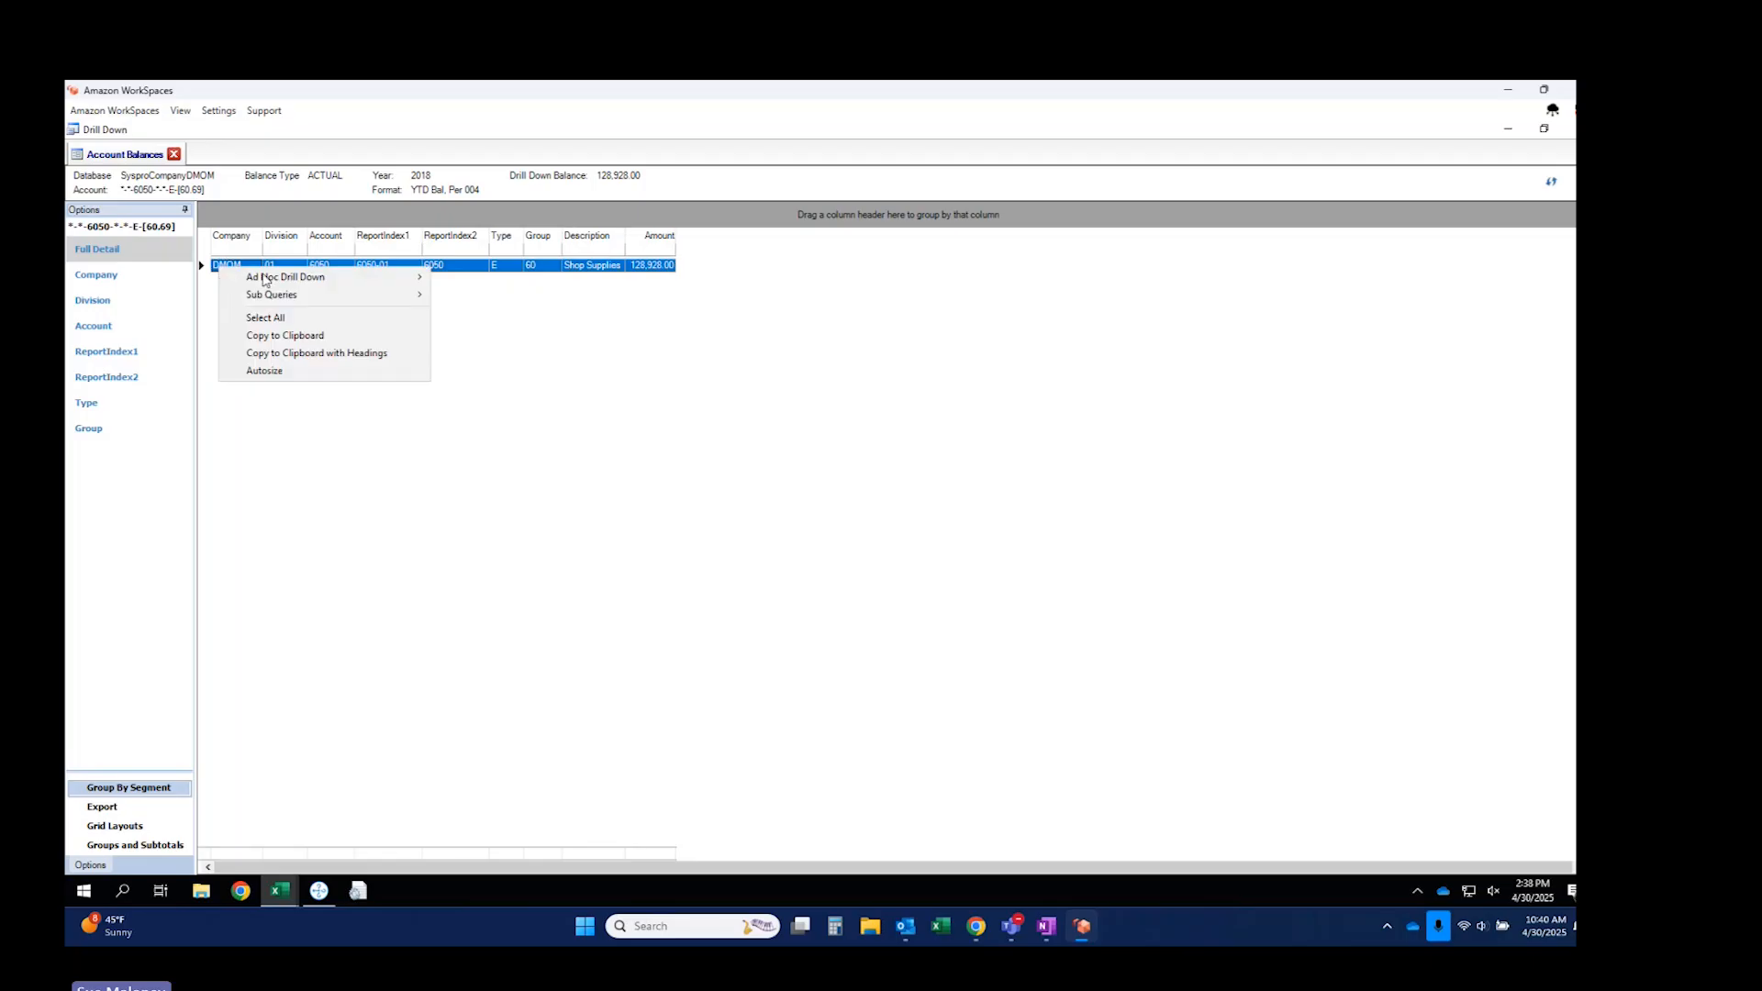
{"action": "mouse_move", "coordinate": [290, 279]}
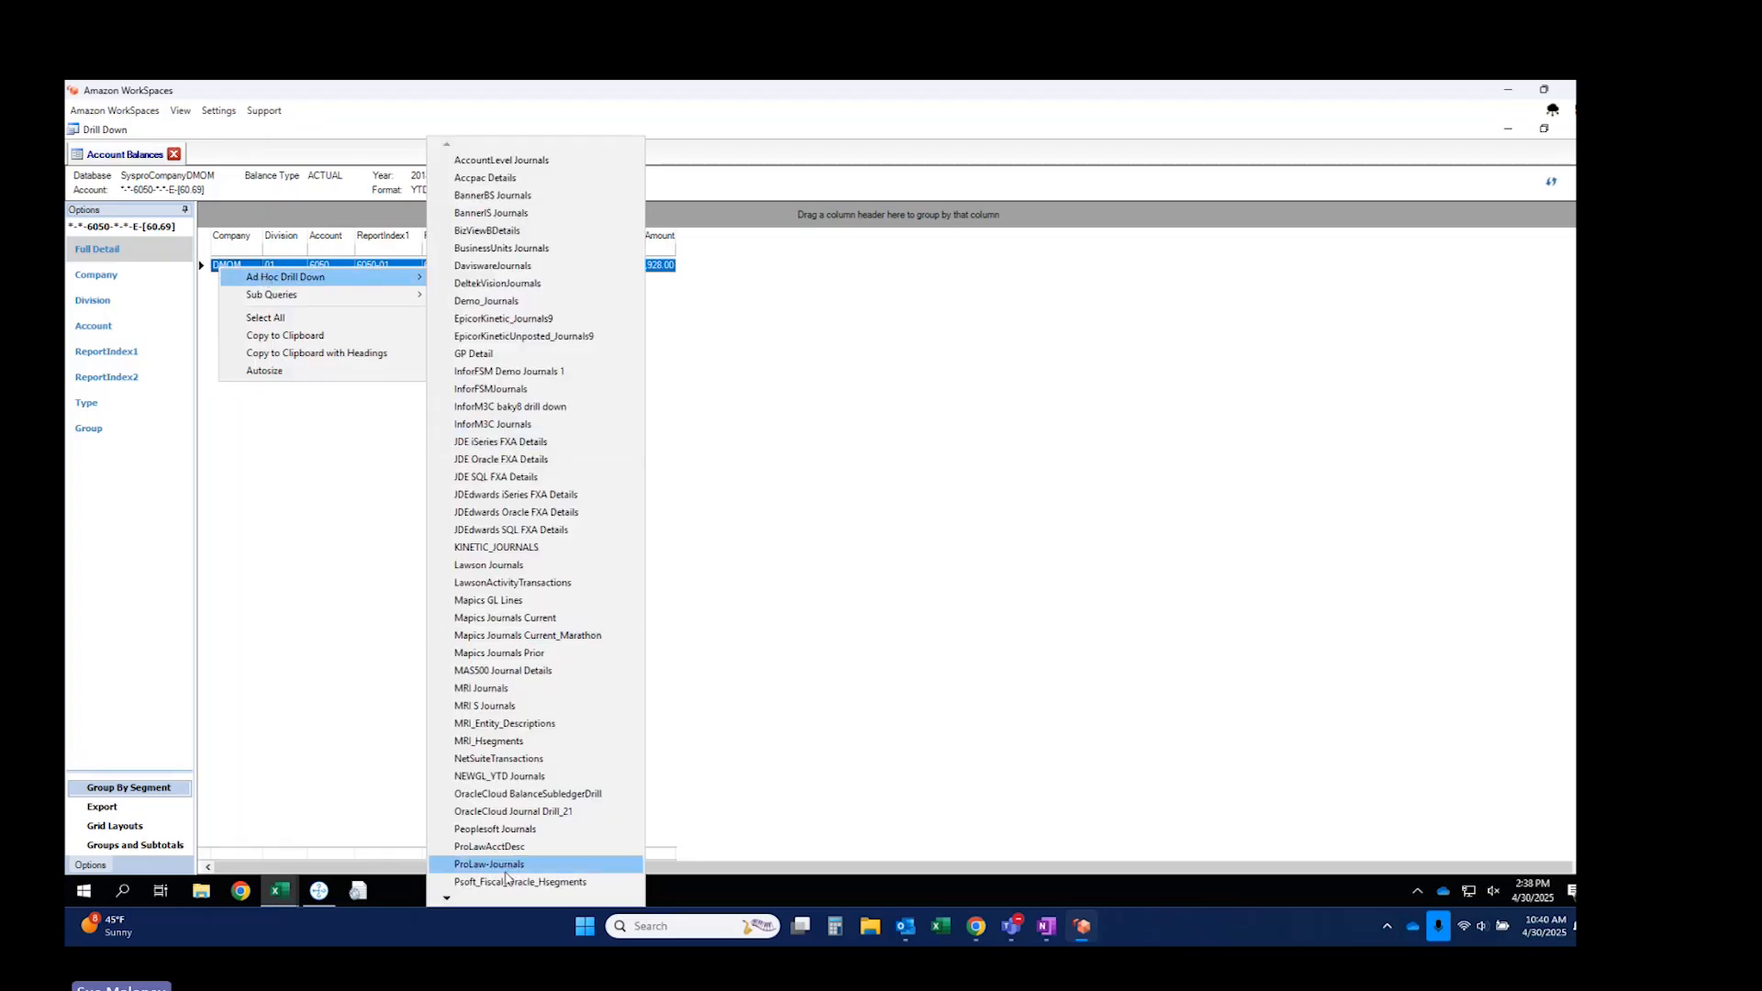
{"action": "mouse_move", "coordinate": [446, 899]}
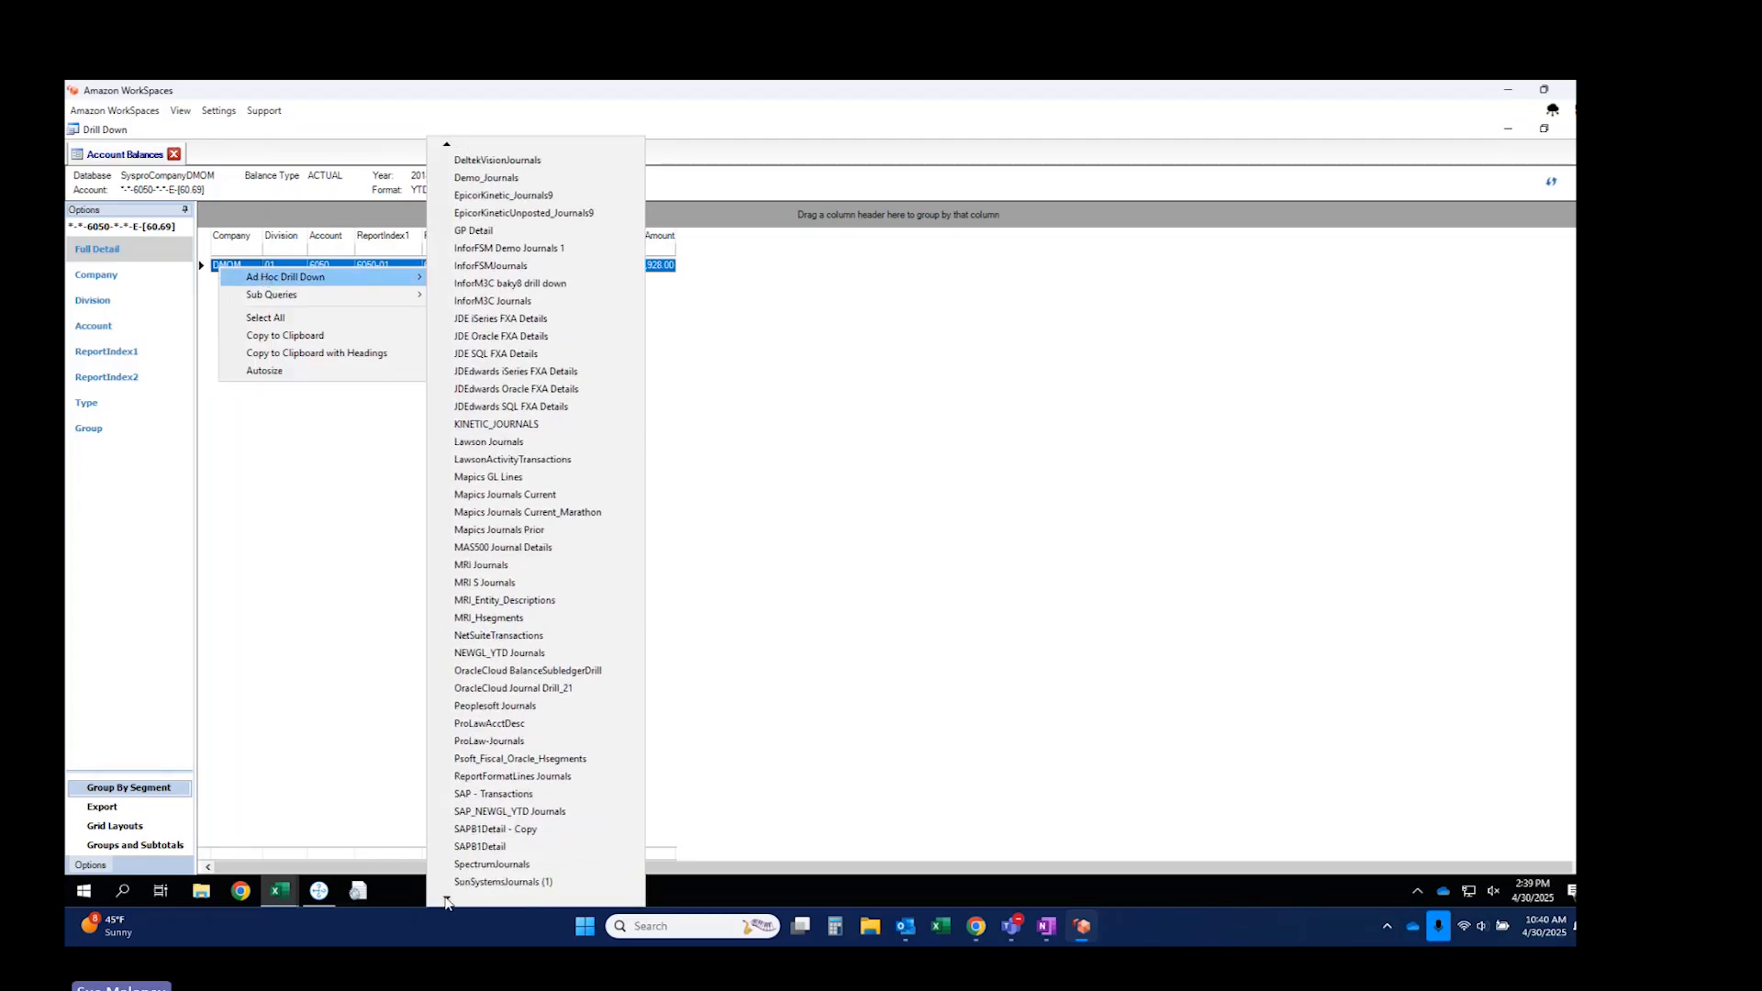
{"action": "left_click", "coordinate": [467, 882]}
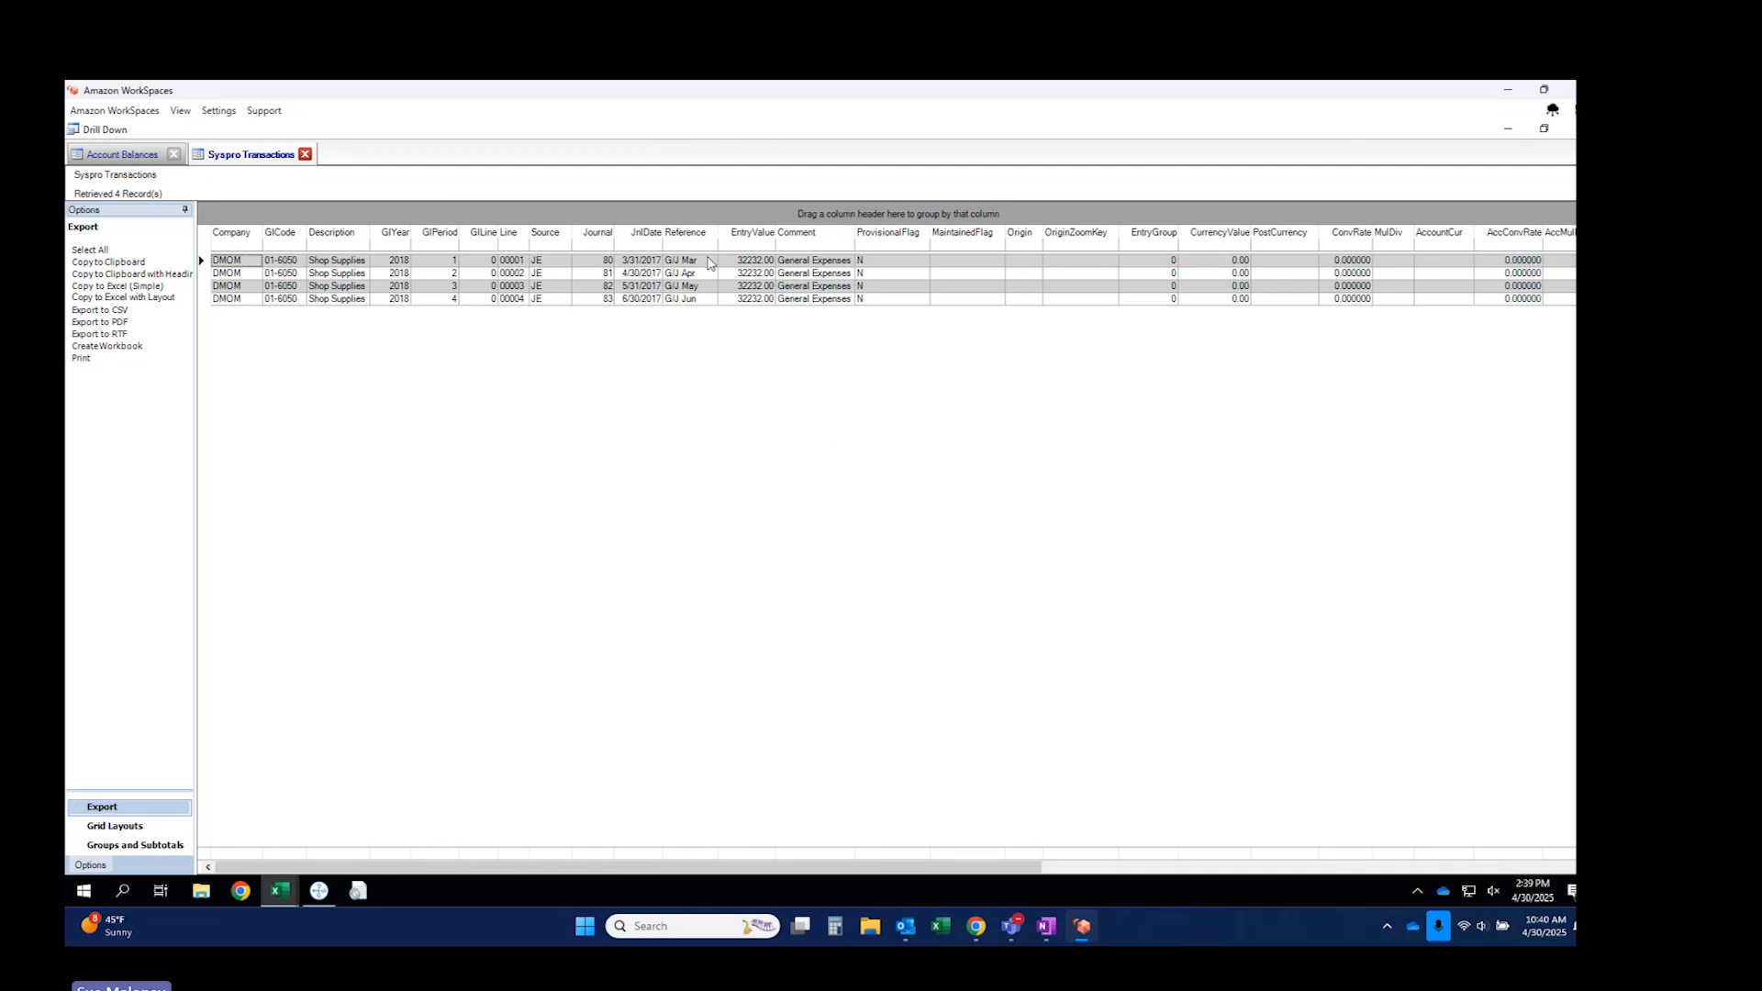
Review the Reference and Source values and the G/J Jun row, then close Drill Down.
{"action": "left_click_drag", "start_coordinate": [709, 265], "coordinate": [709, 306]}
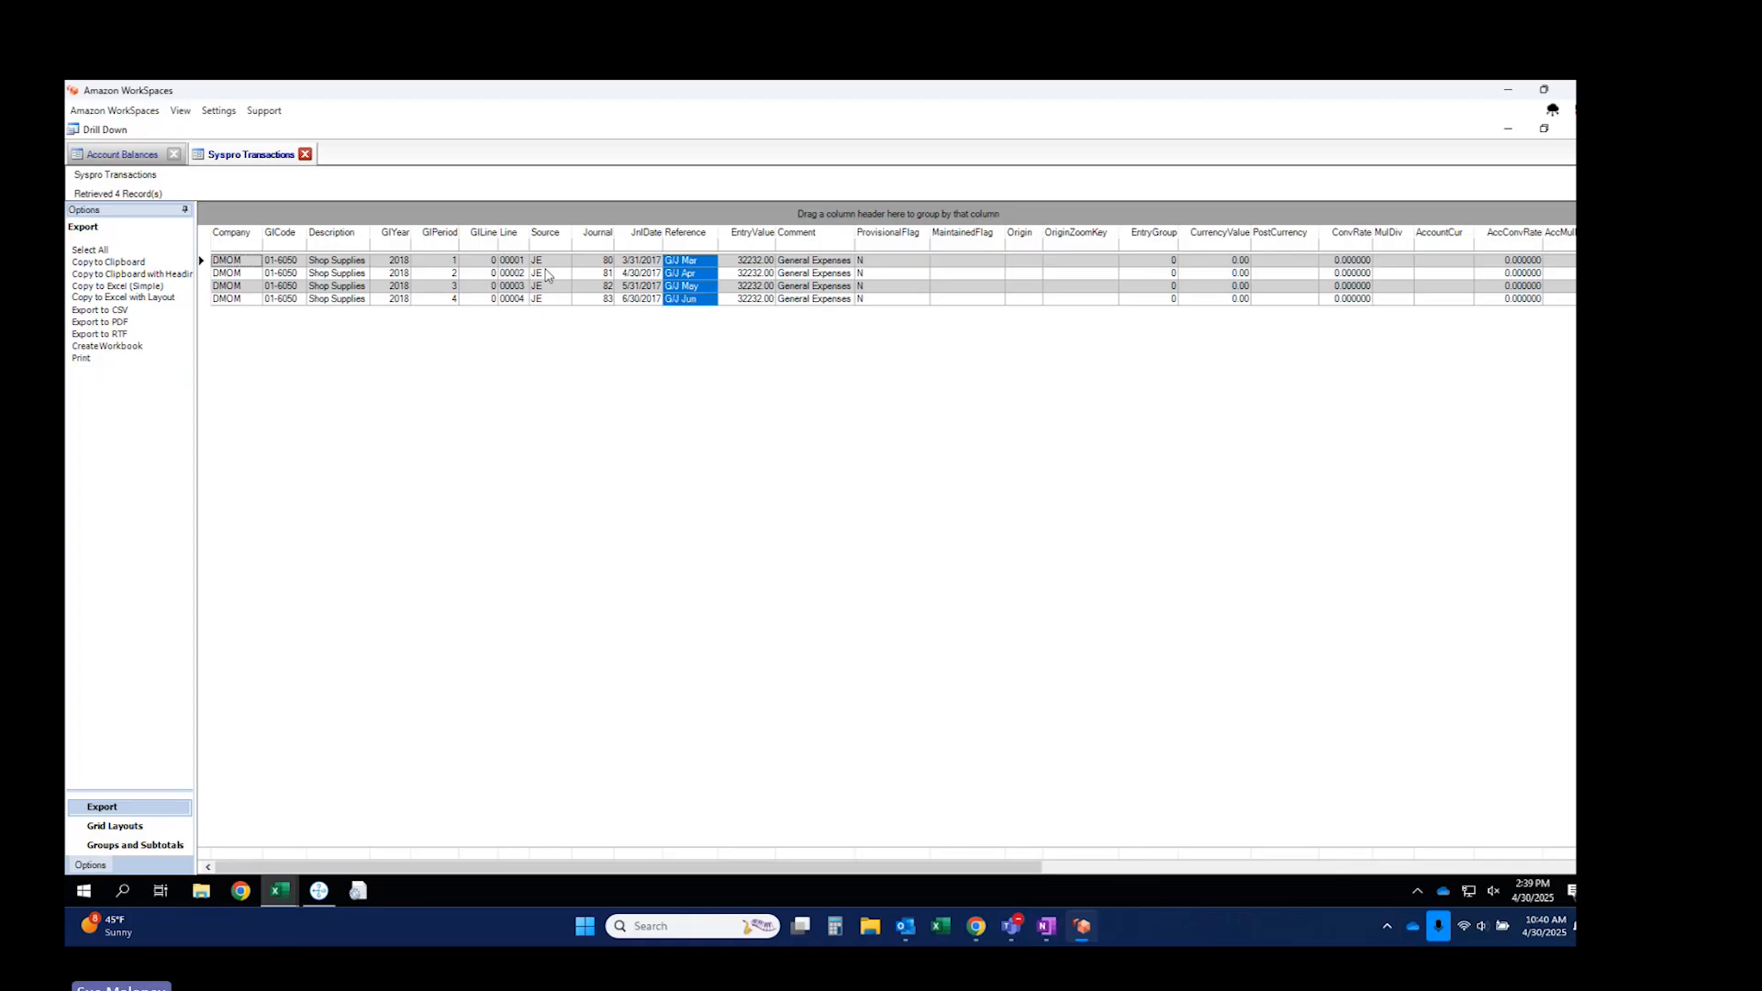
{"action": "left_click_drag", "start_coordinate": [548, 262], "coordinate": [546, 302]}
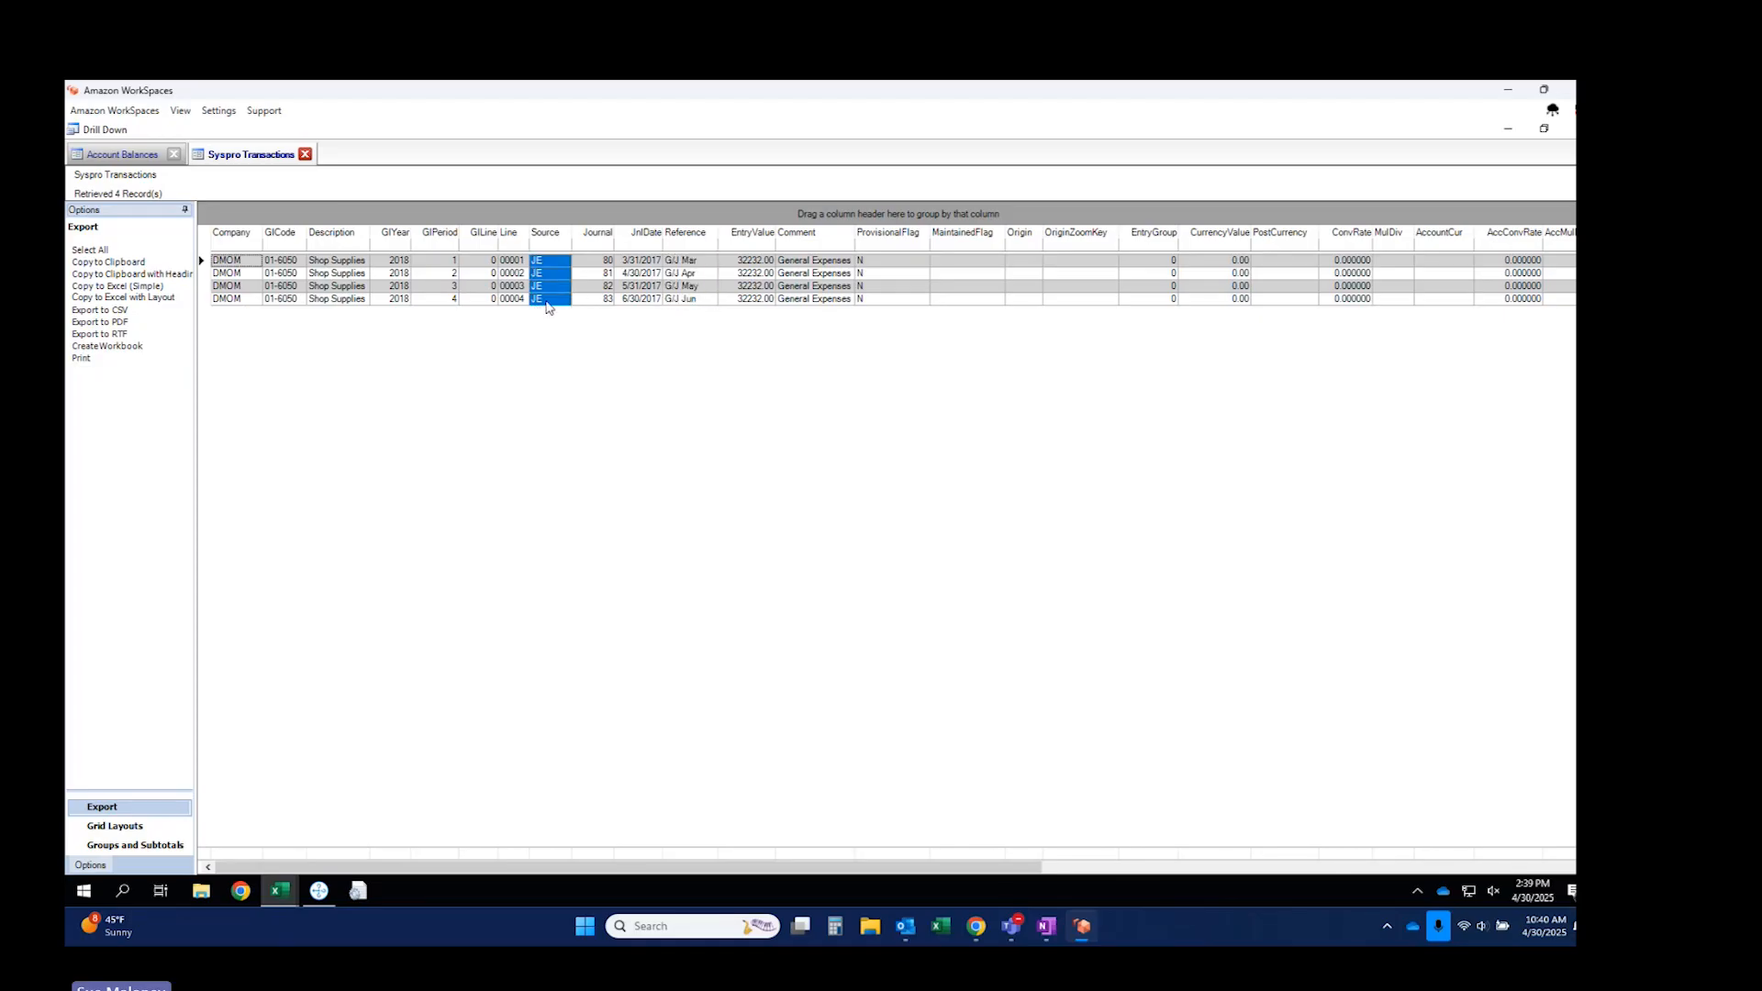
{"action": "left_click", "coordinate": [695, 298]}
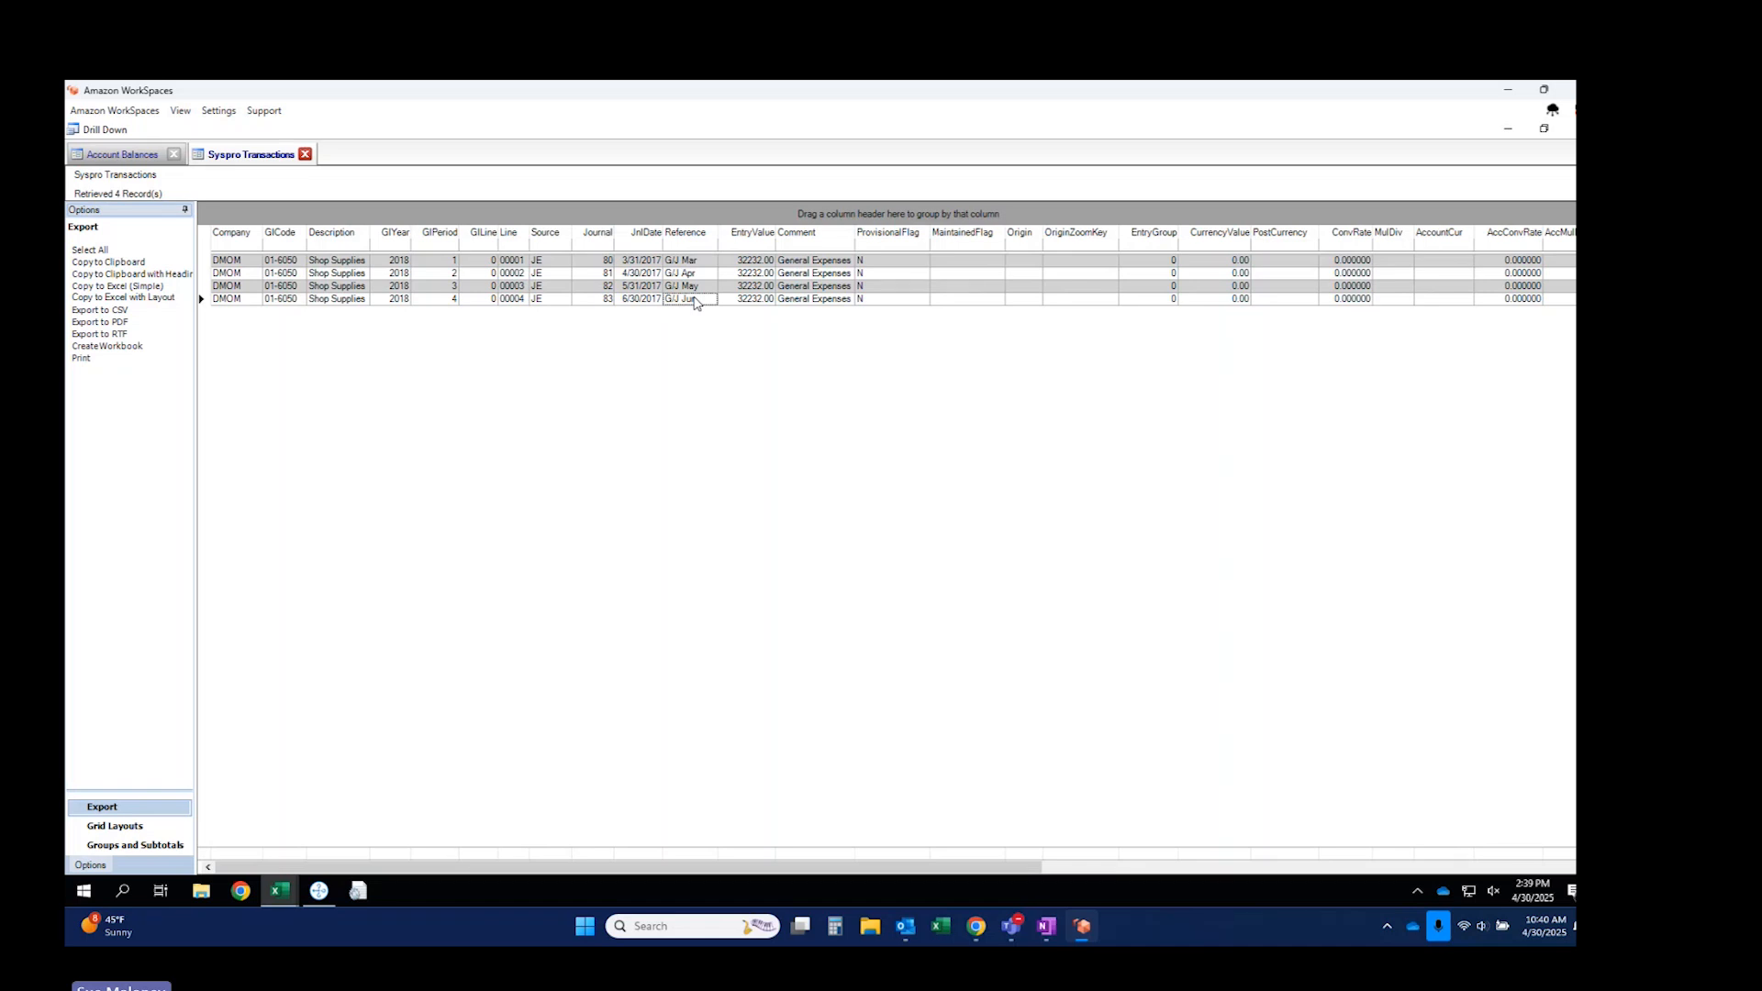
{"action": "left_click", "coordinate": [202, 298]}
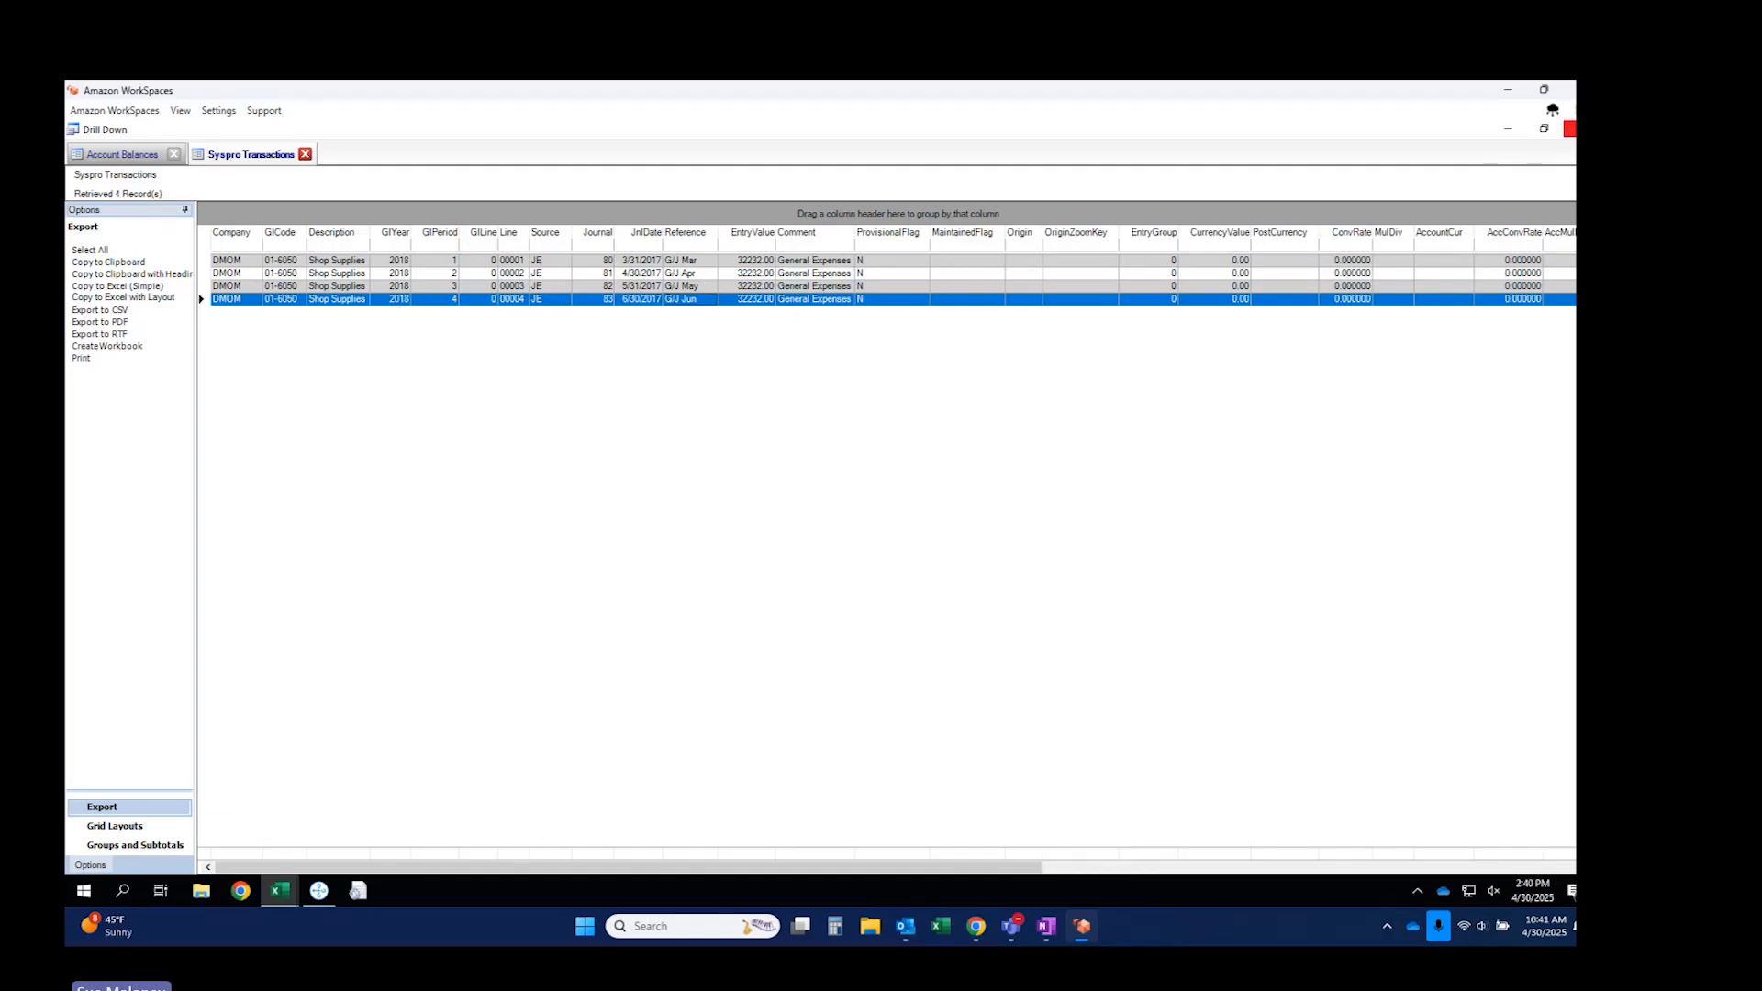
{"action": "left_click", "coordinate": [1569, 128]}
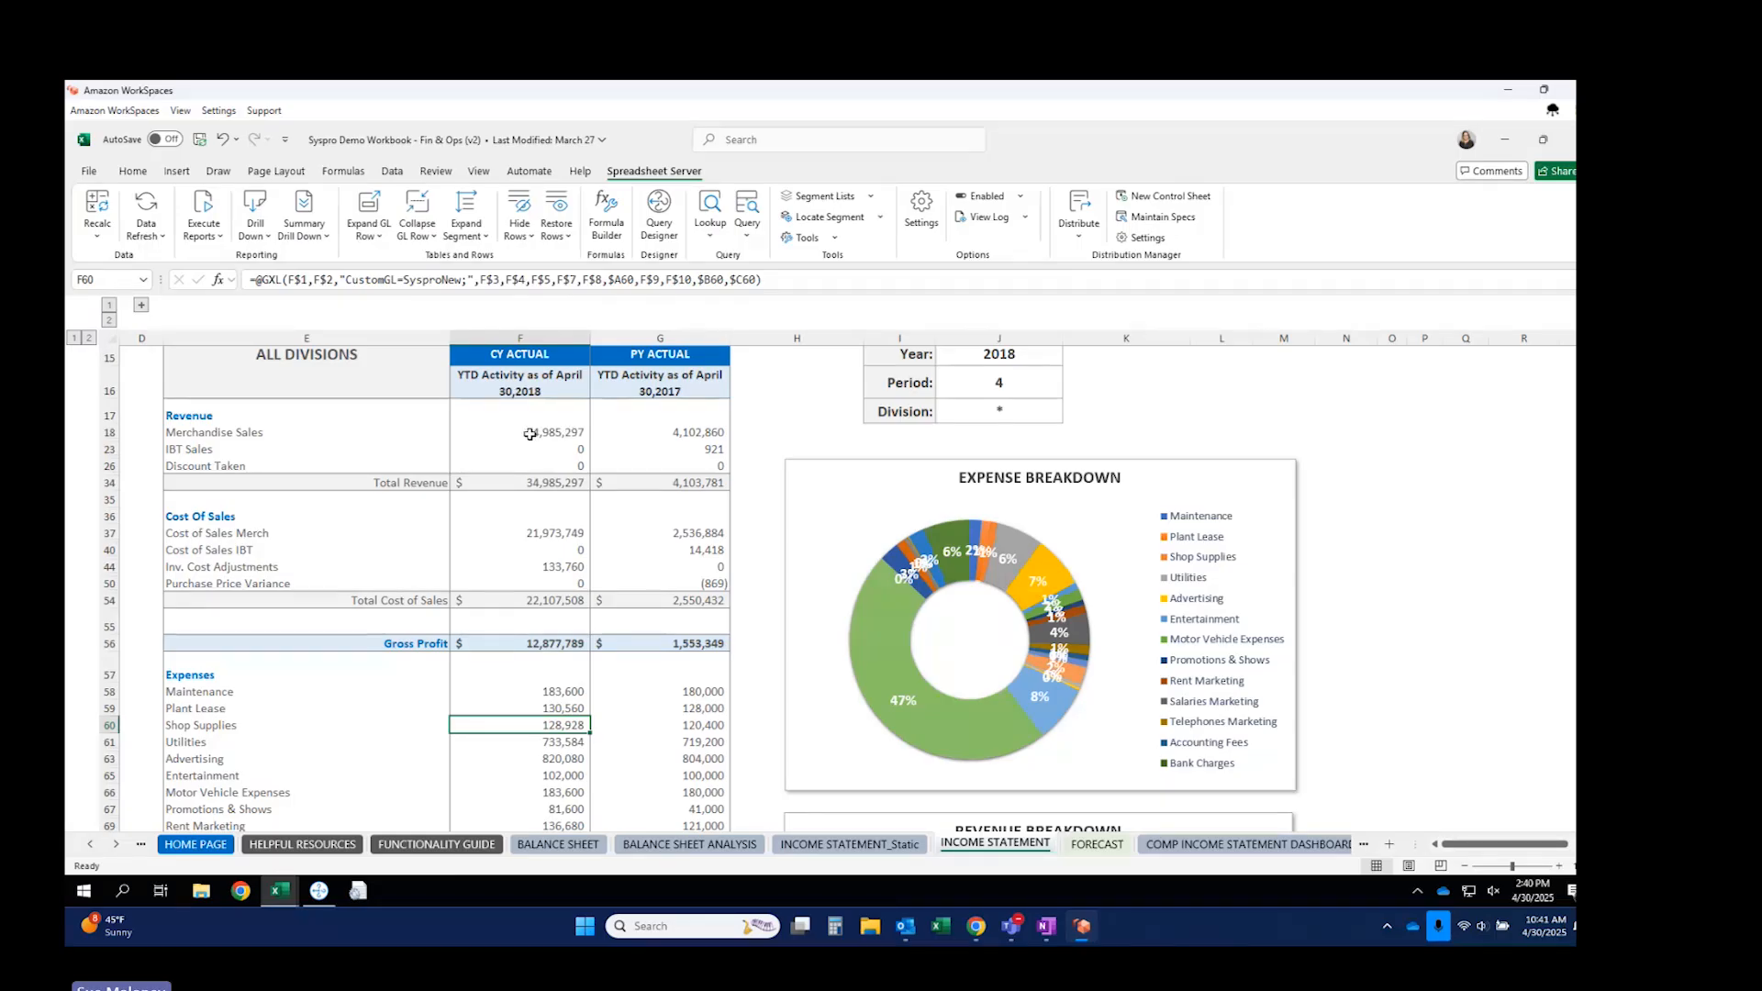
Insert a new blank Sheet1 beside the Income Statement tab.
{"action": "scroll", "coordinate": [530, 434], "scroll_direction": "up", "scroll_amount": 2}
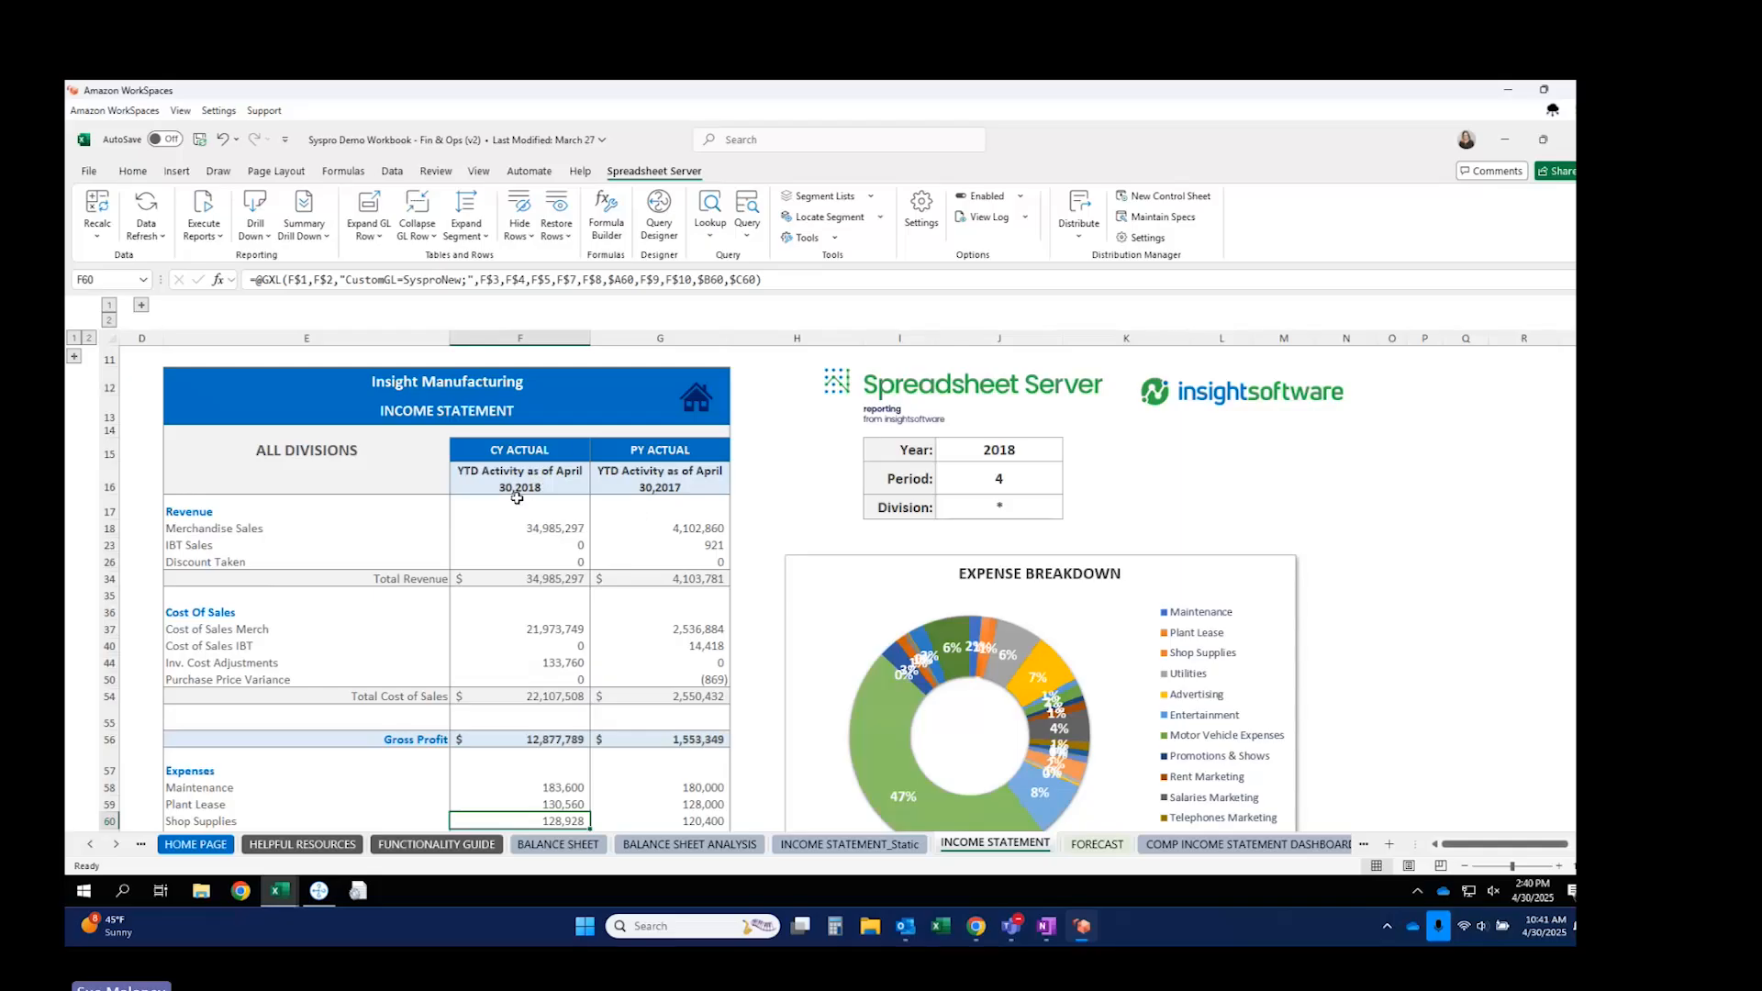
{"action": "left_click", "coordinate": [1390, 844]}
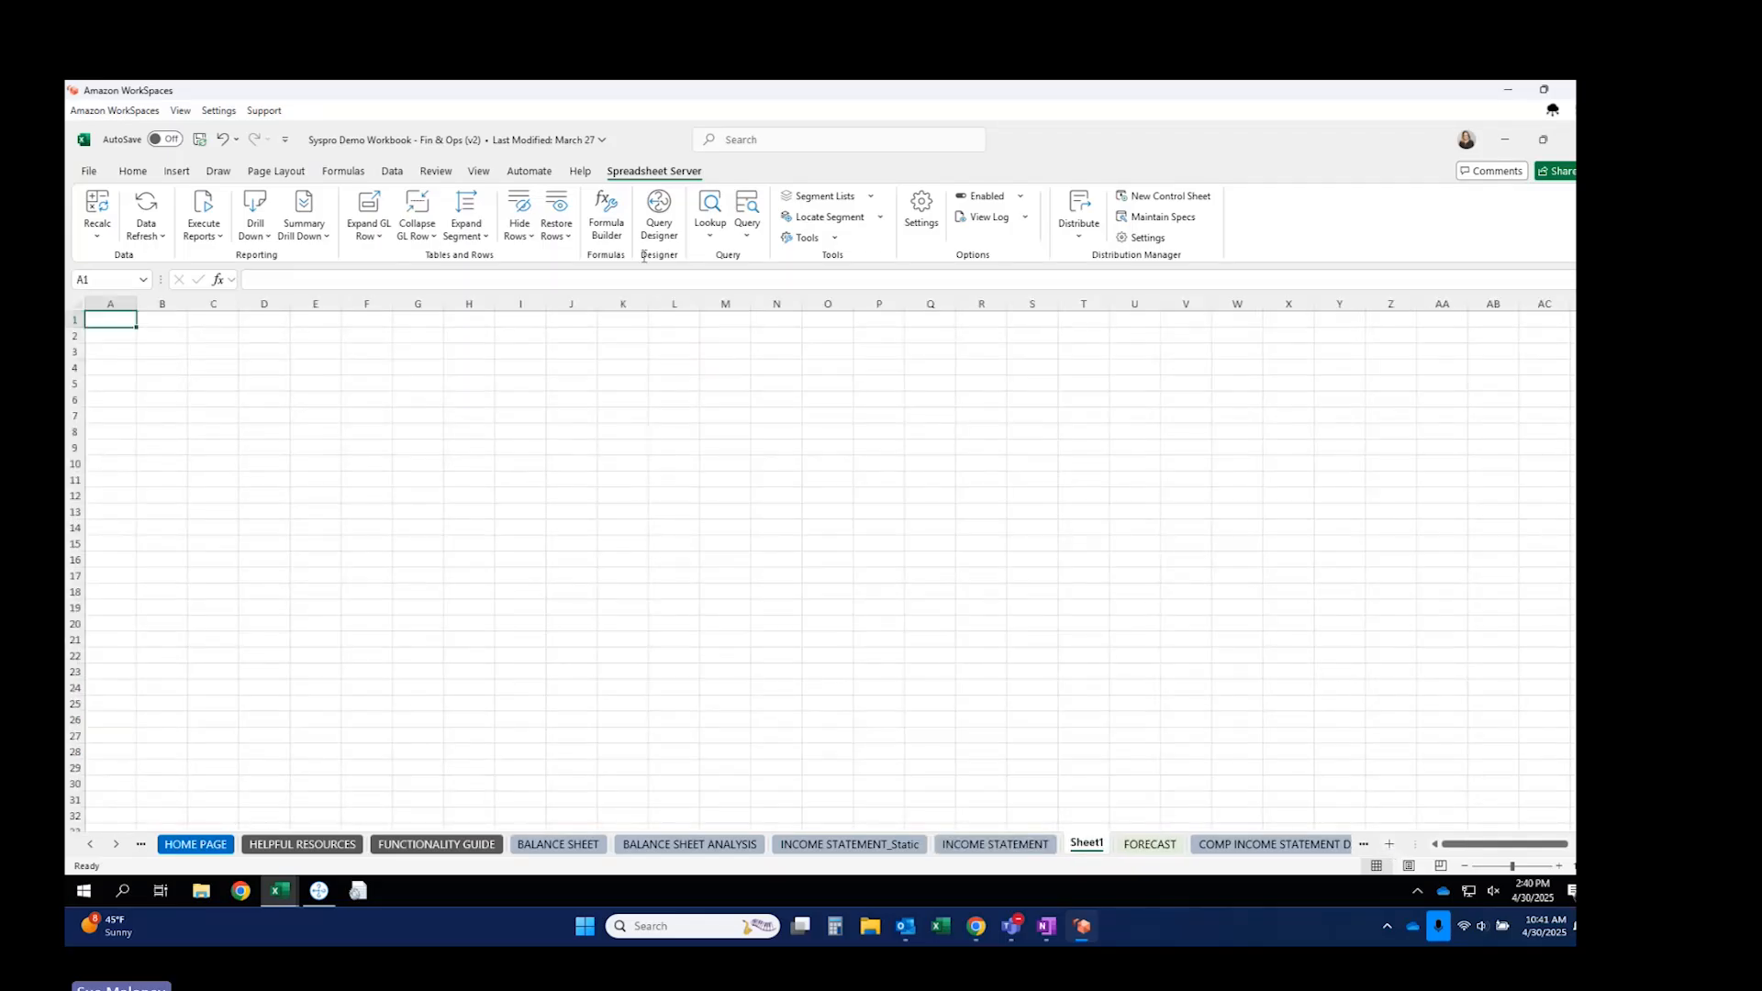
Start a GXL formula in Formula Builder using SysproNew as the data source.
{"action": "left_click", "coordinate": [606, 215]}
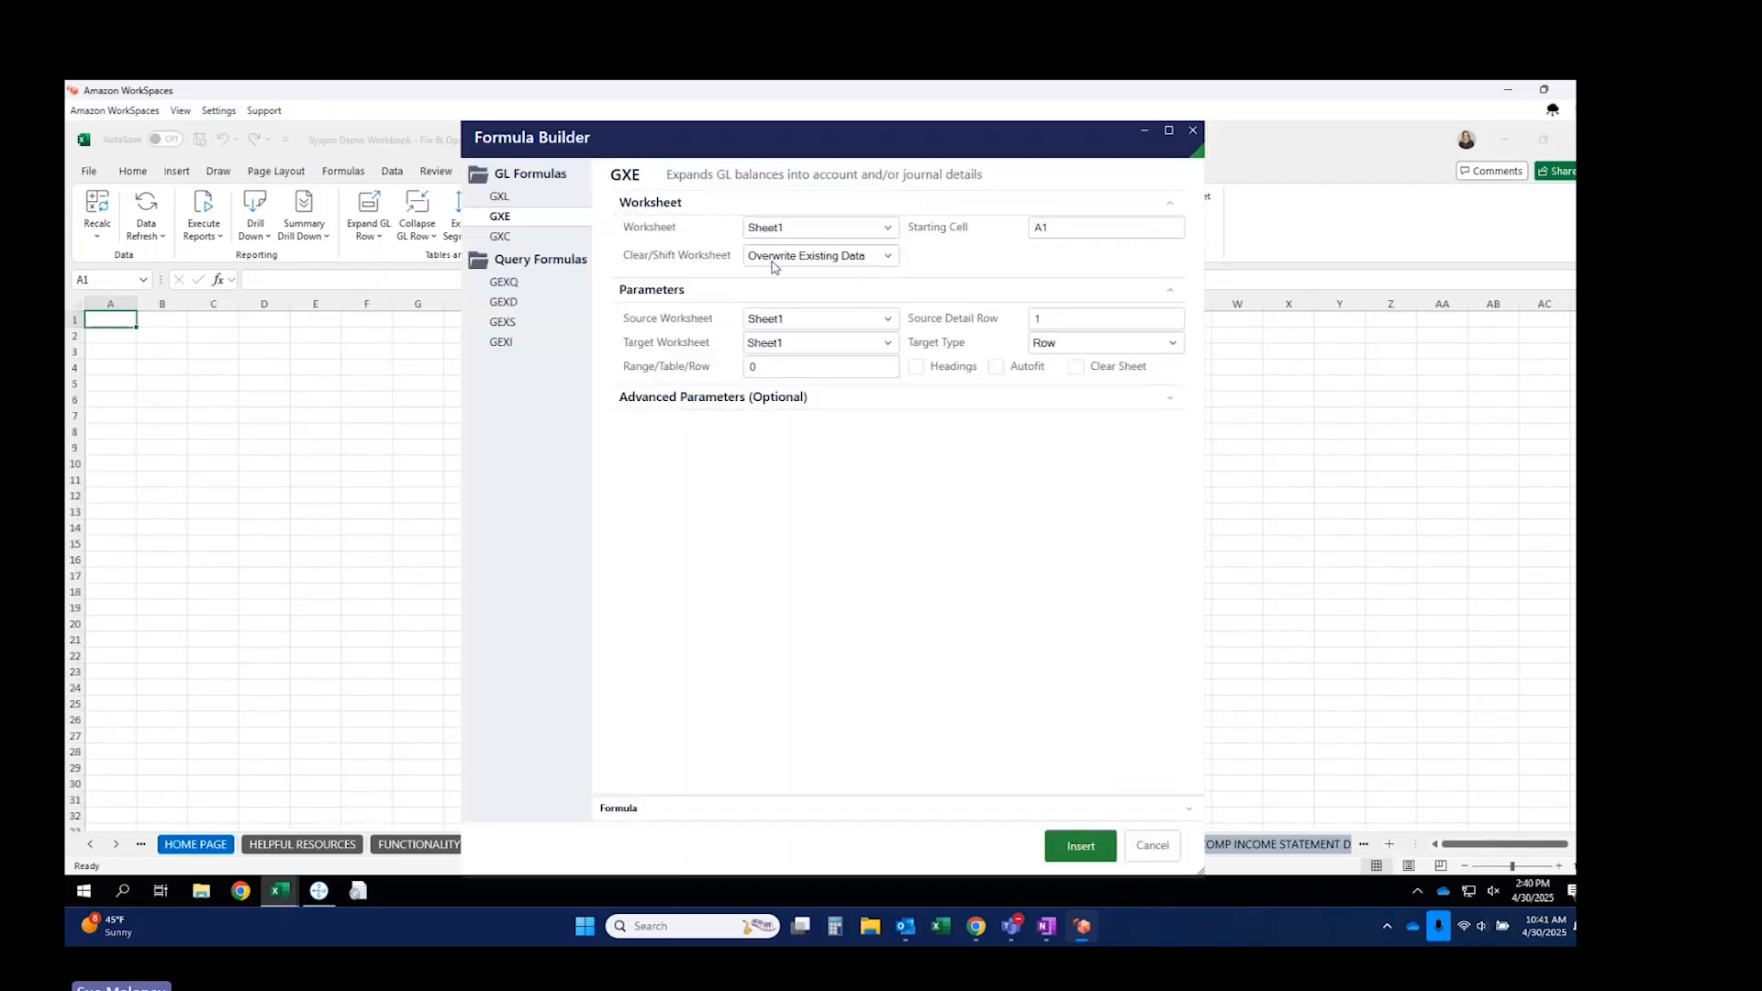
{"action": "left_click", "coordinate": [504, 197]}
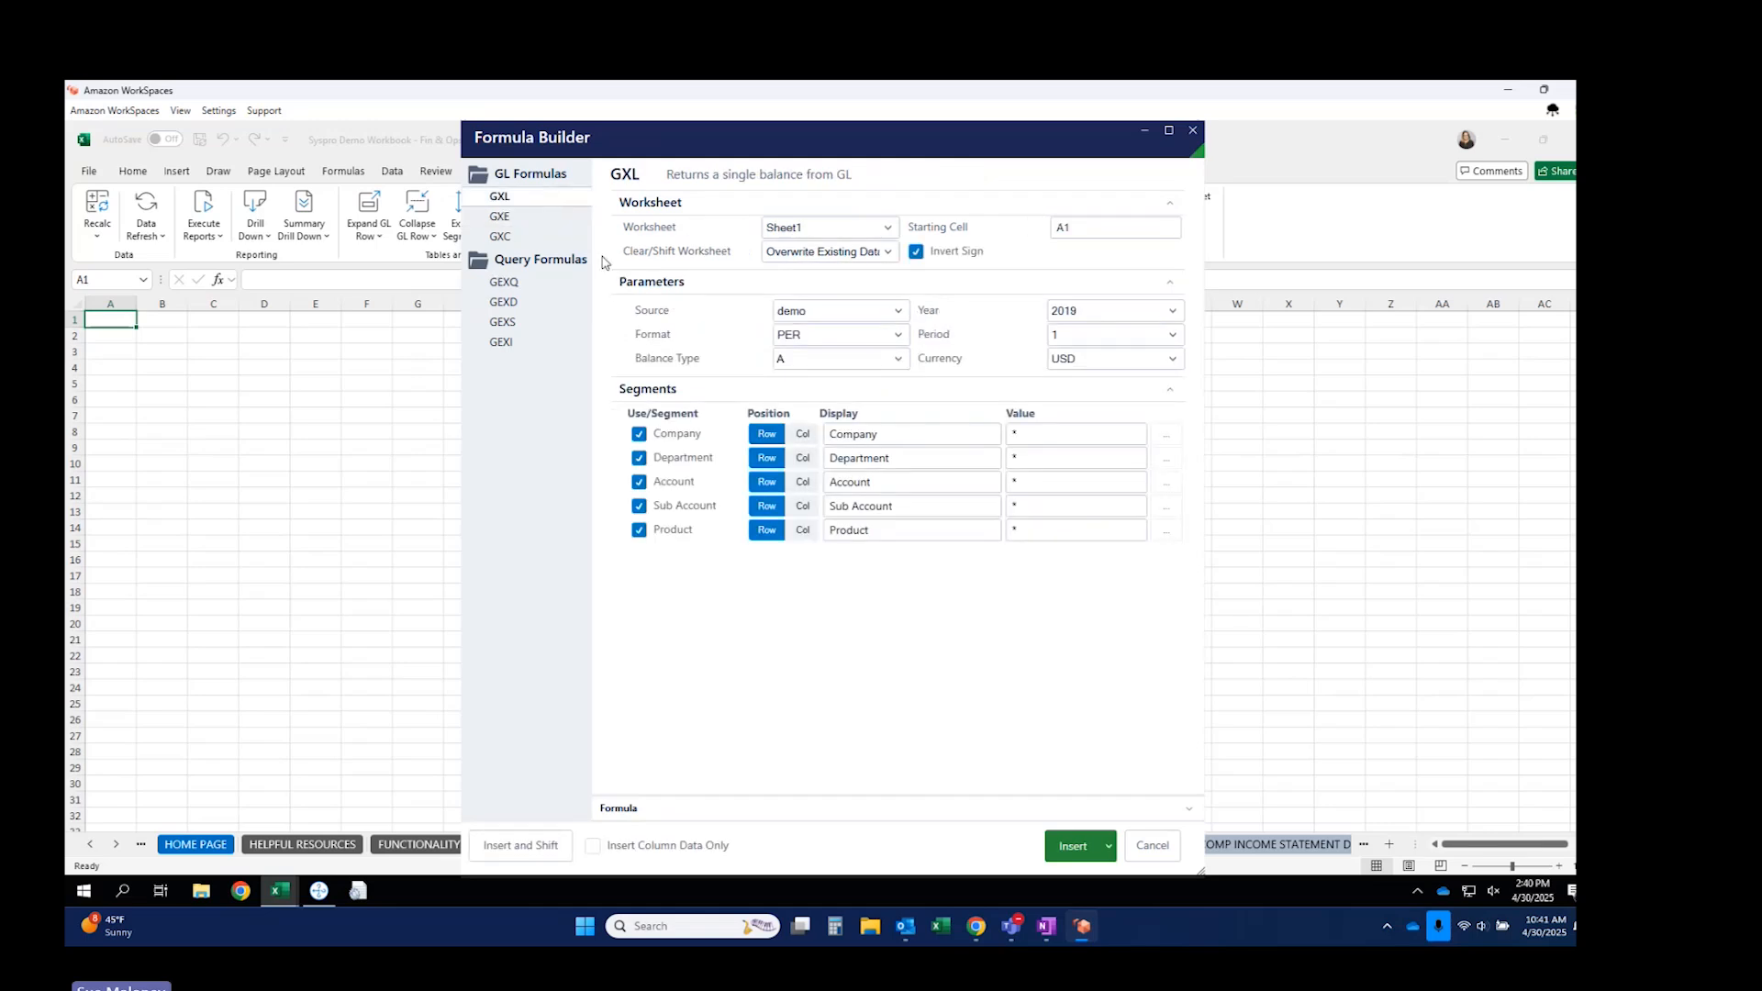
{"action": "left_click", "coordinate": [895, 310]}
{"action": "scroll", "coordinate": [874, 341], "scroll_direction": "down", "scroll_amount": 12}
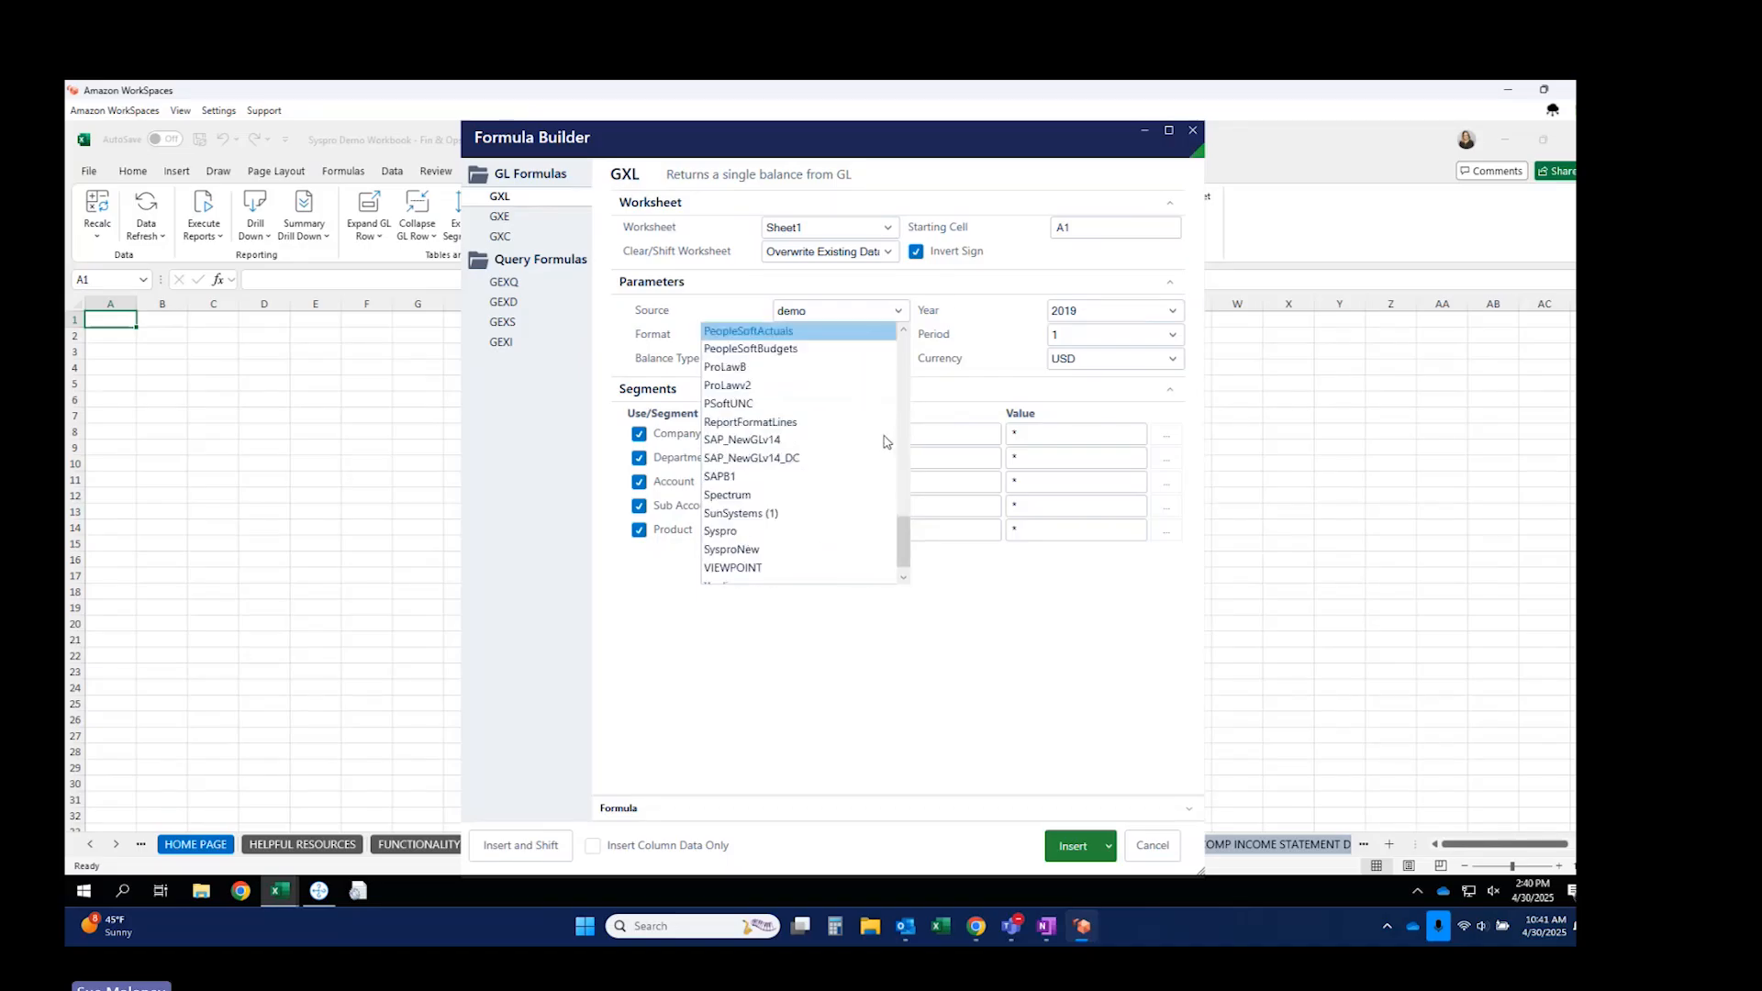
{"action": "left_click", "coordinate": [754, 549]}
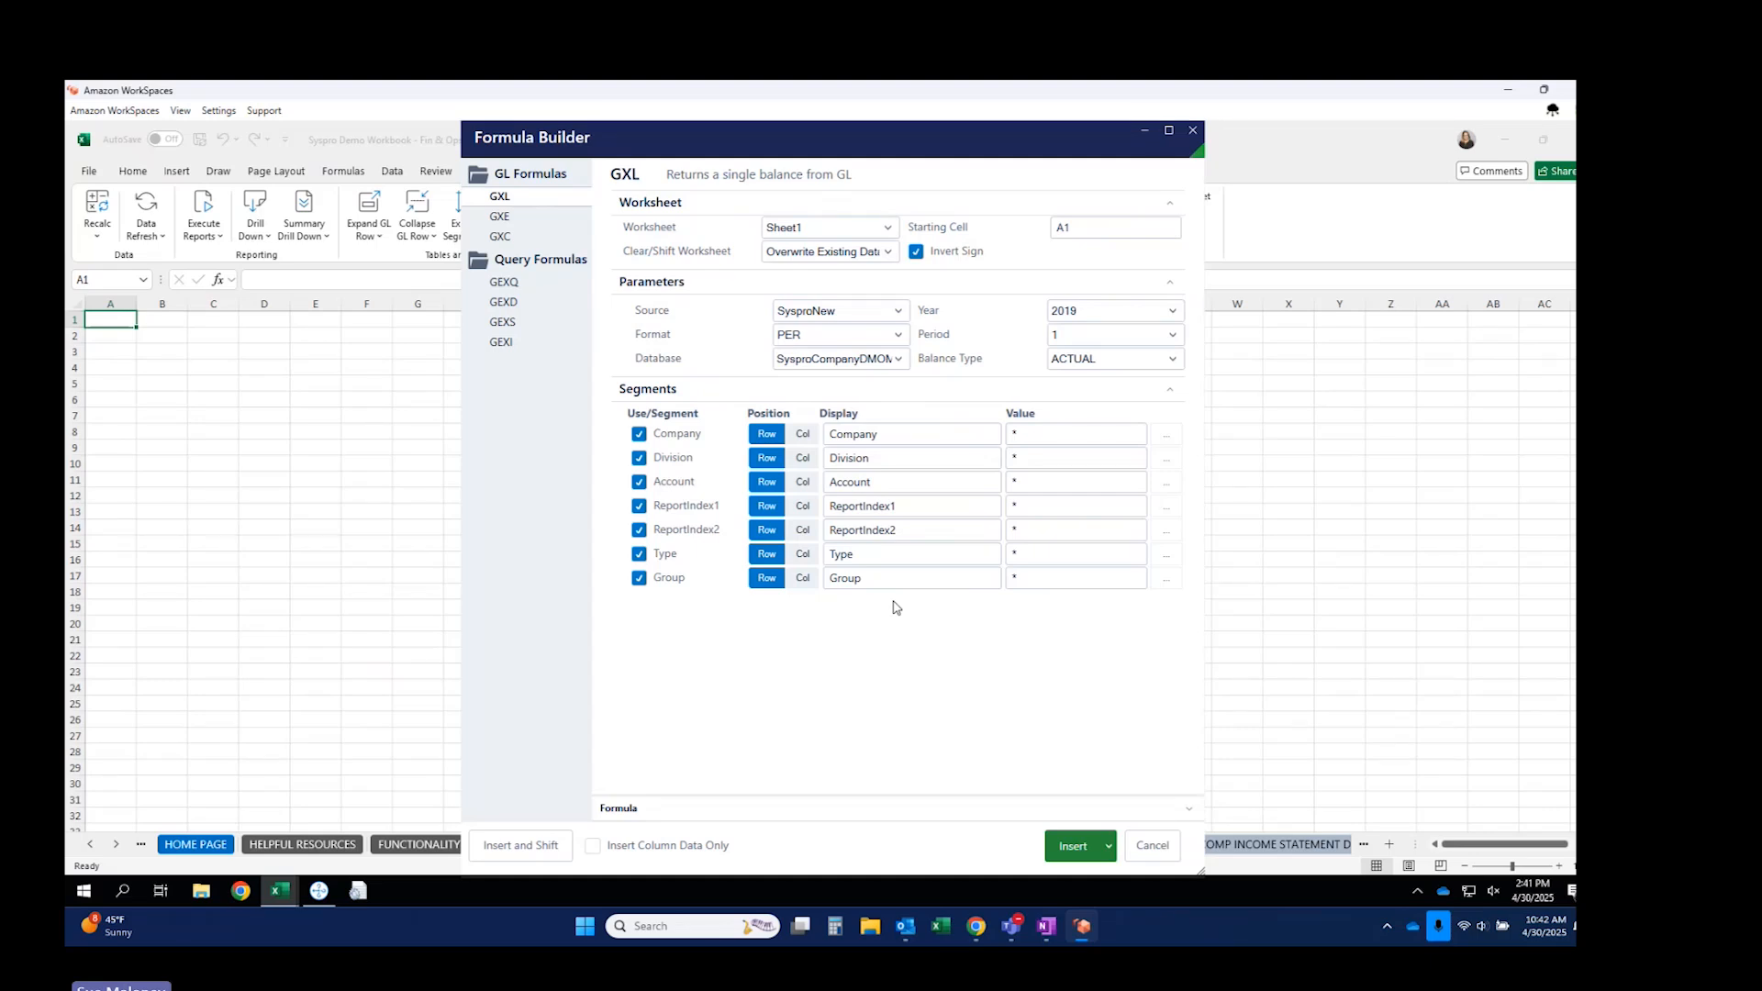
Set the formula's year to 2018, period to 4 and balance type to ACTUAL.
{"action": "left_click", "coordinate": [1095, 310]}
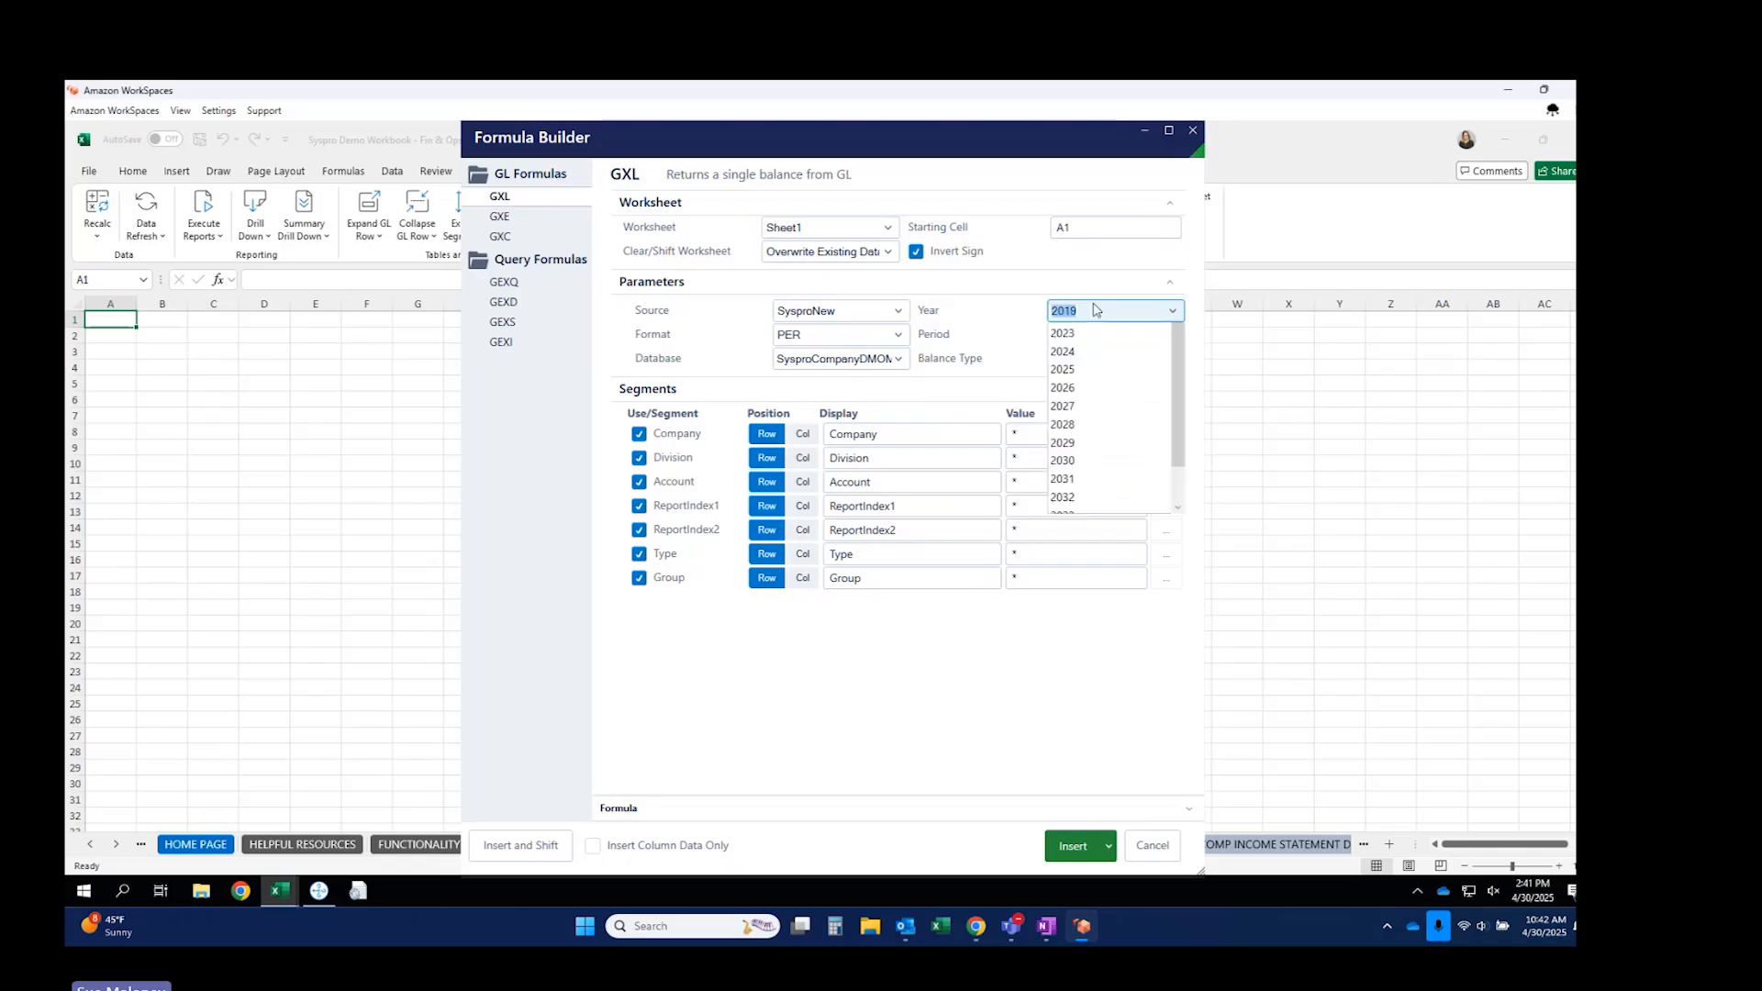
{"action": "type", "text": "8"}
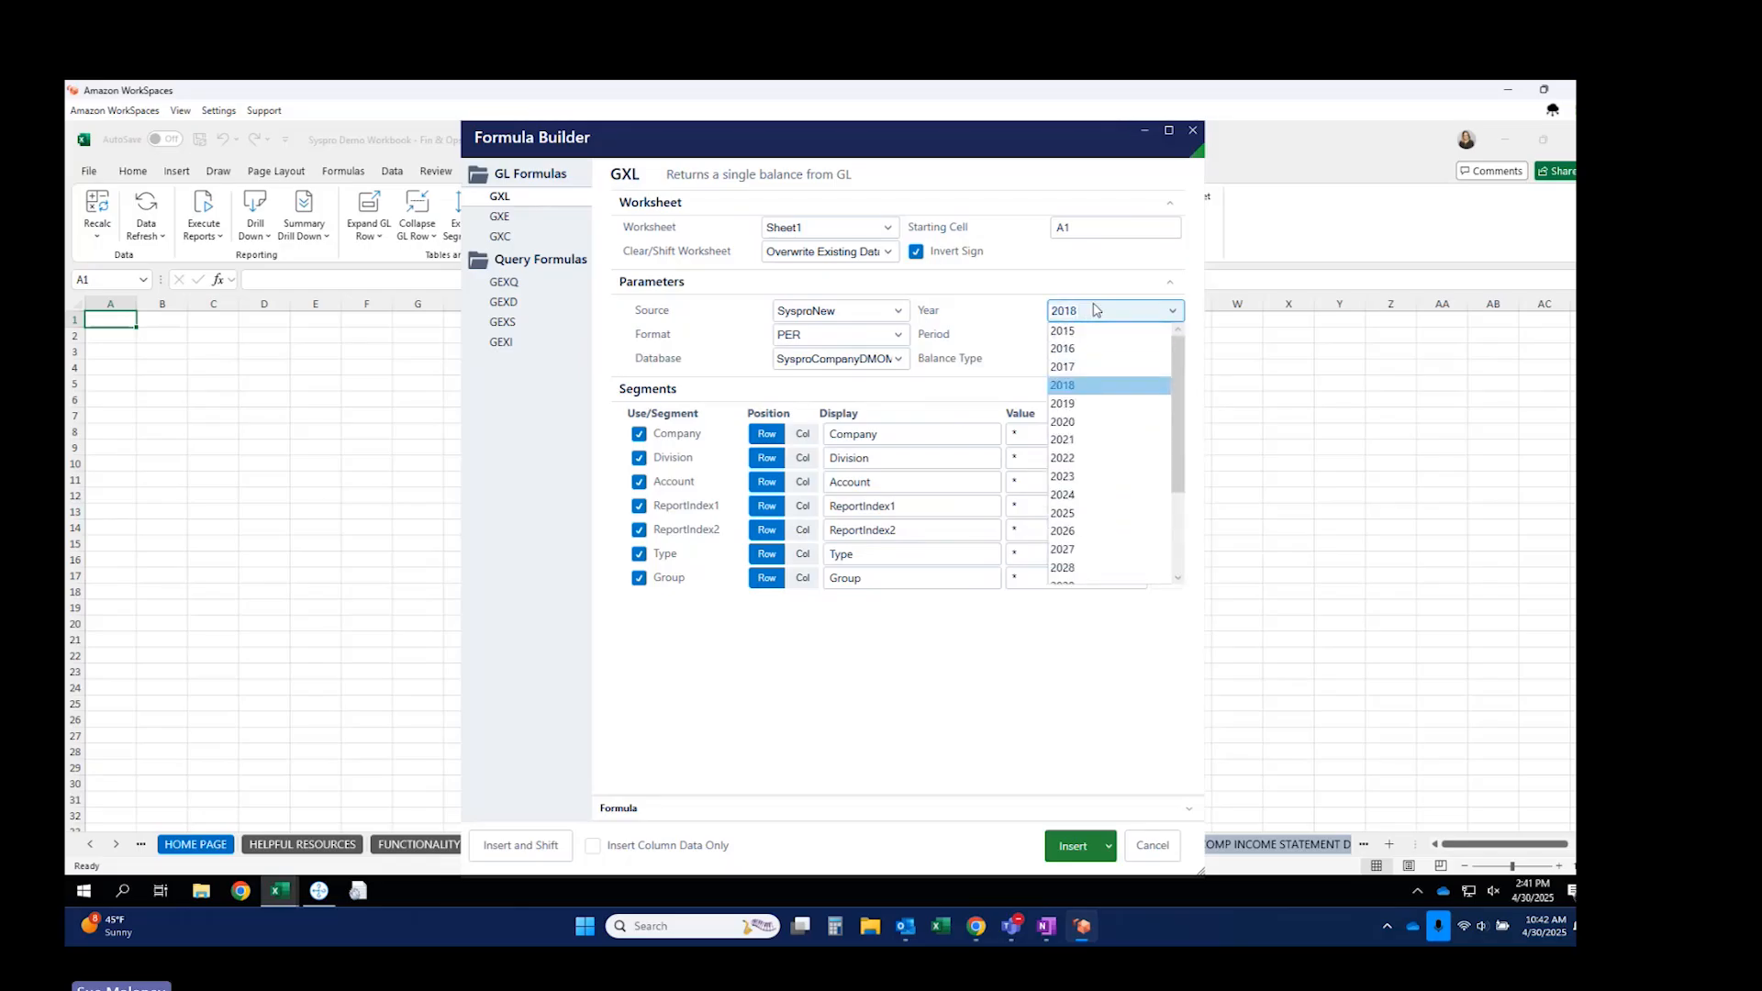
{"action": "left_click", "coordinate": [973, 326]}
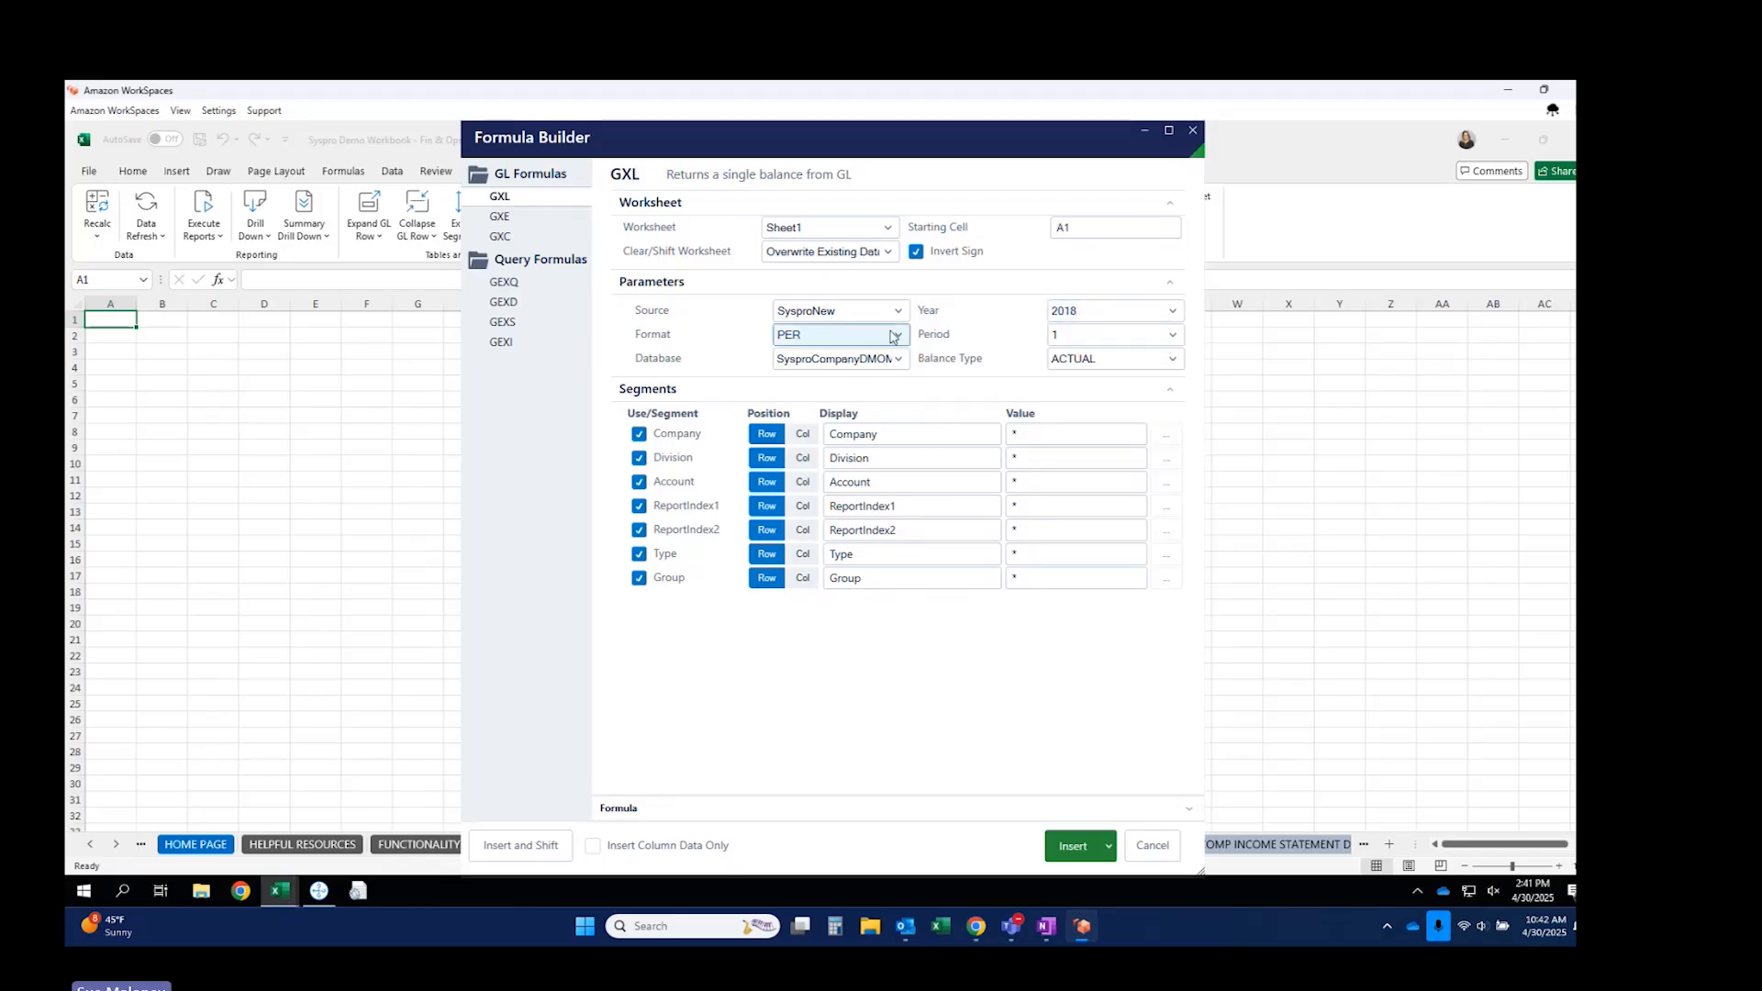
{"action": "left_click", "coordinate": [1084, 337]}
{"action": "type", "text": "4"}
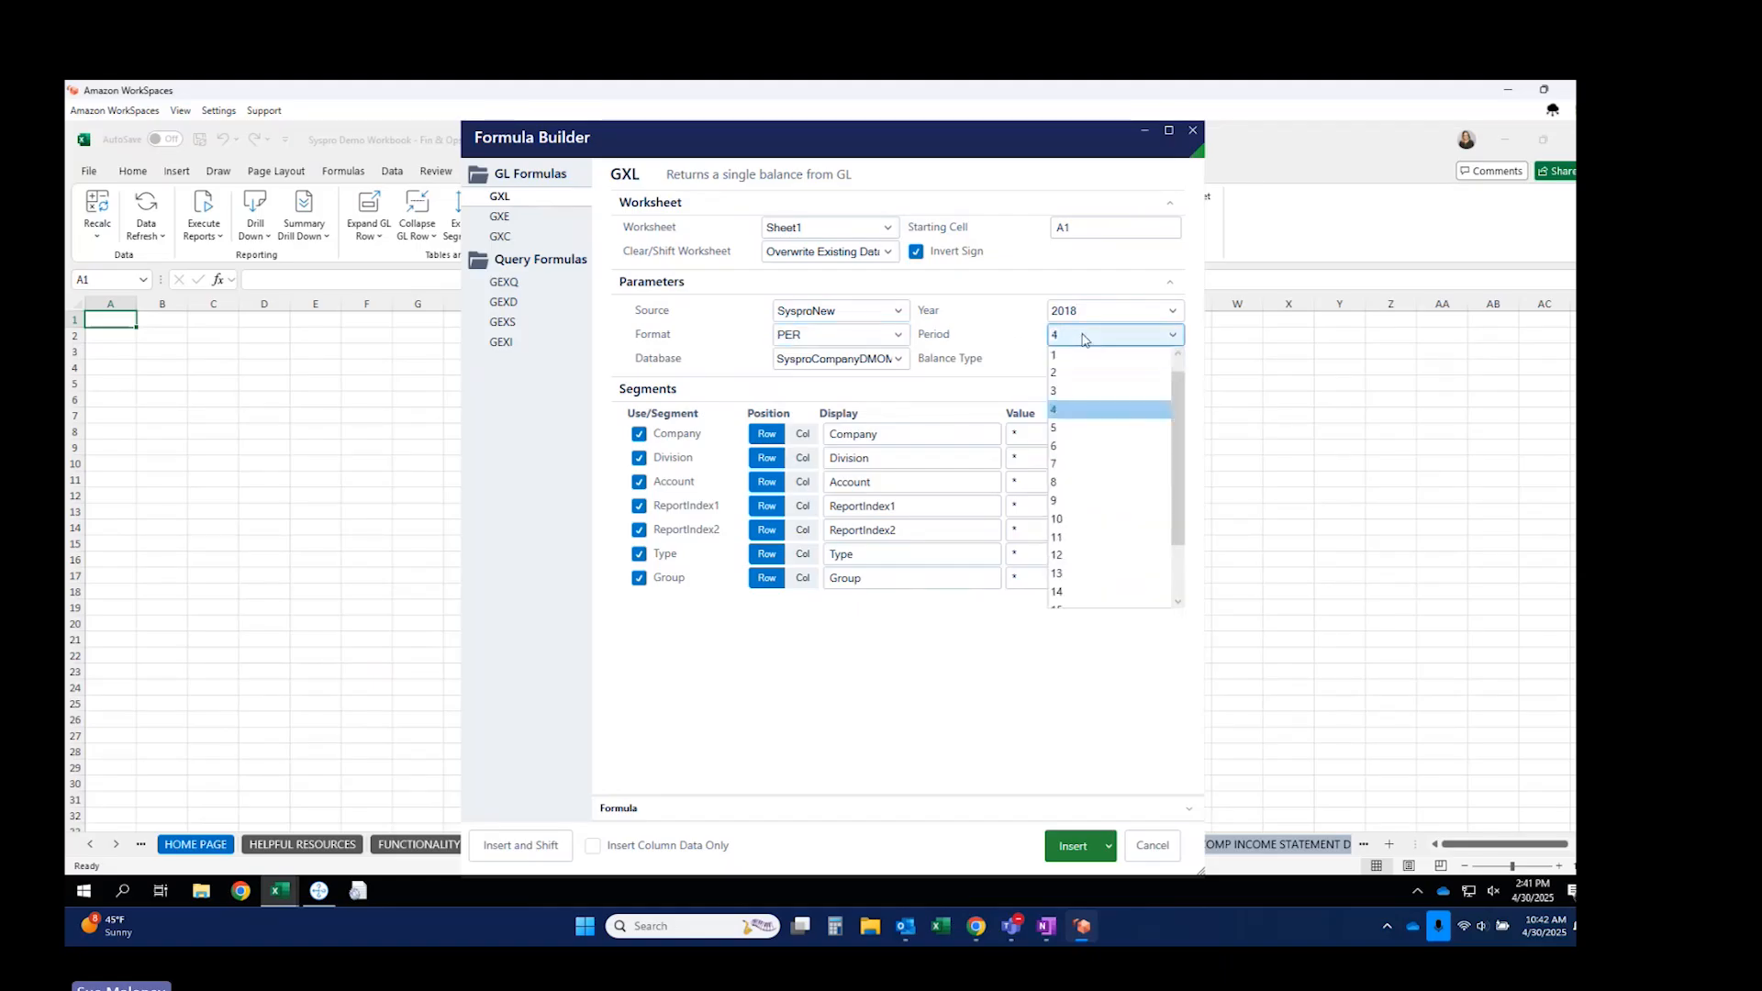
{"action": "key", "text": "Return"}
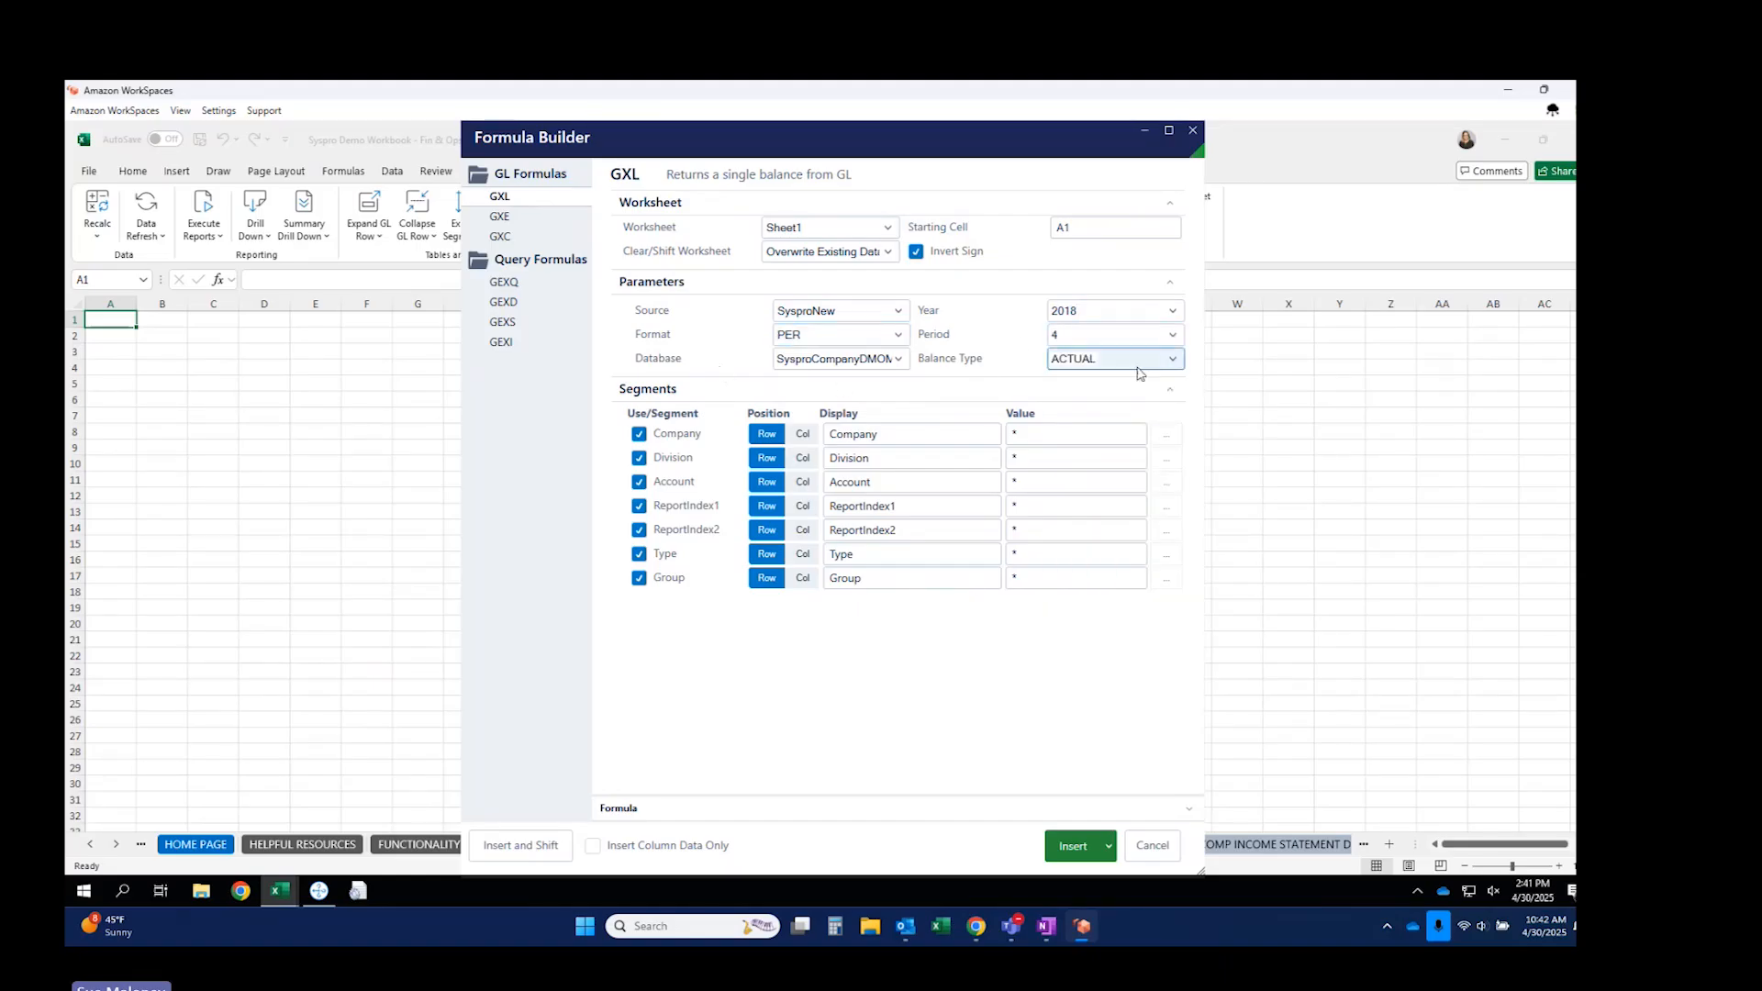
{"action": "left_click", "coordinate": [1174, 359]}
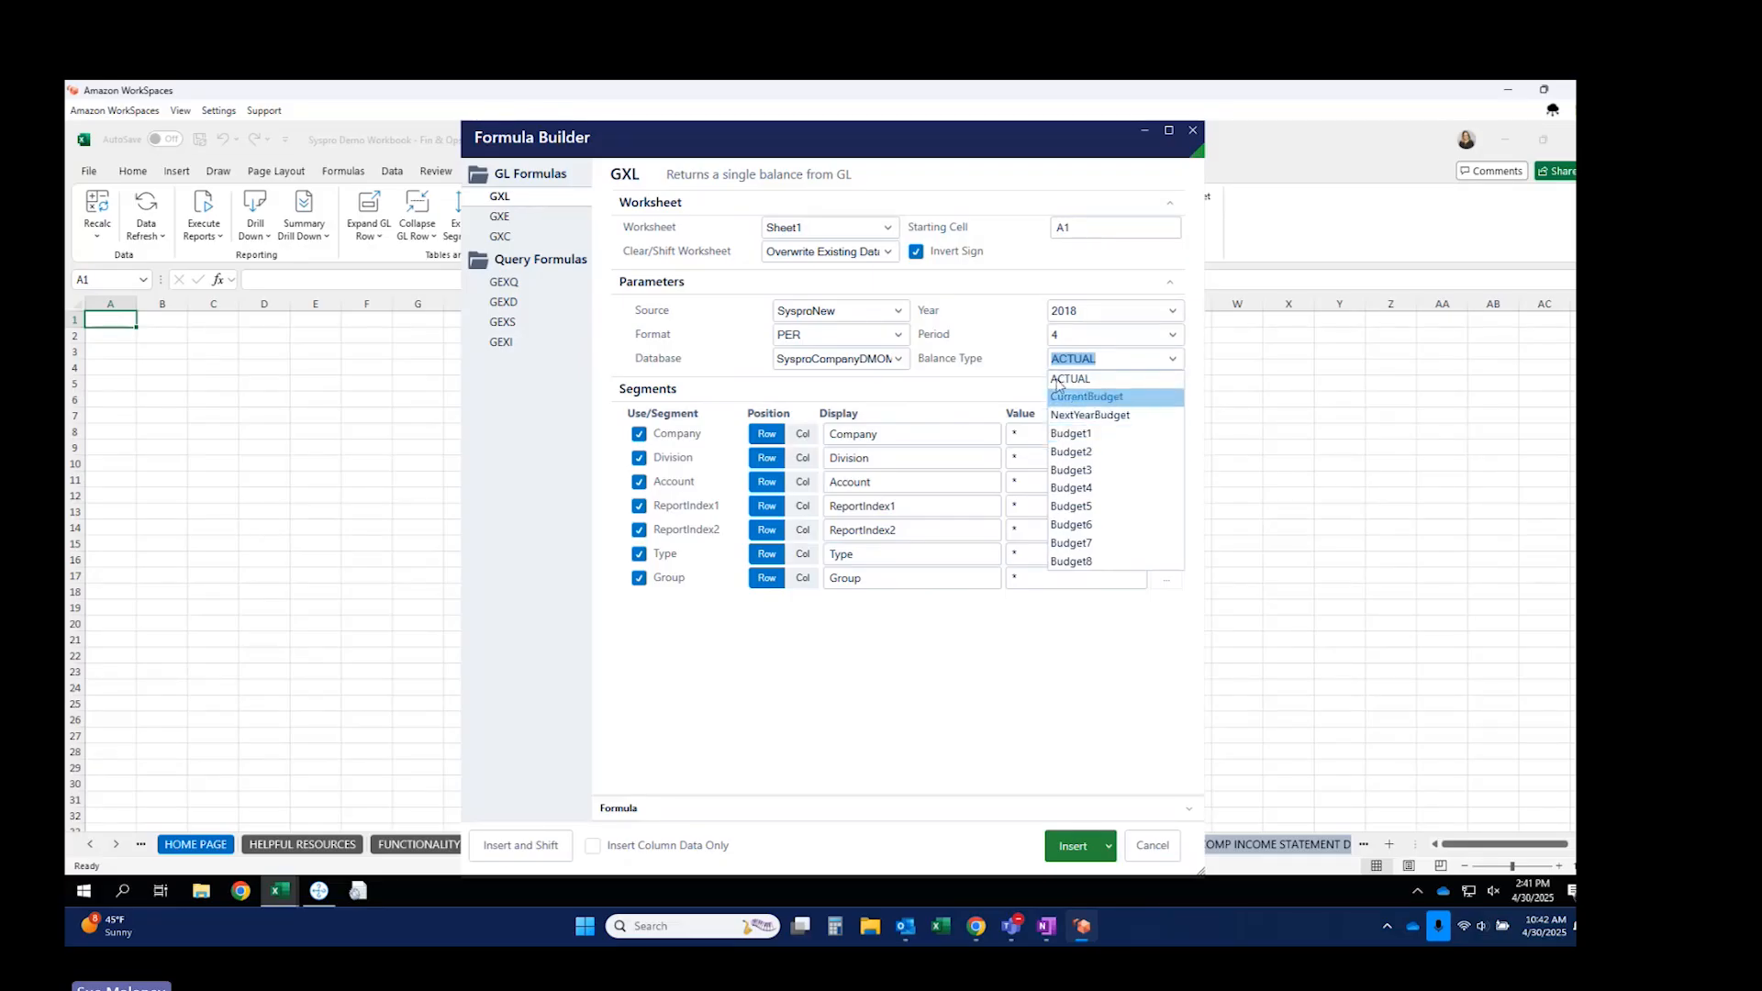
{"action": "left_click", "coordinate": [1026, 375]}
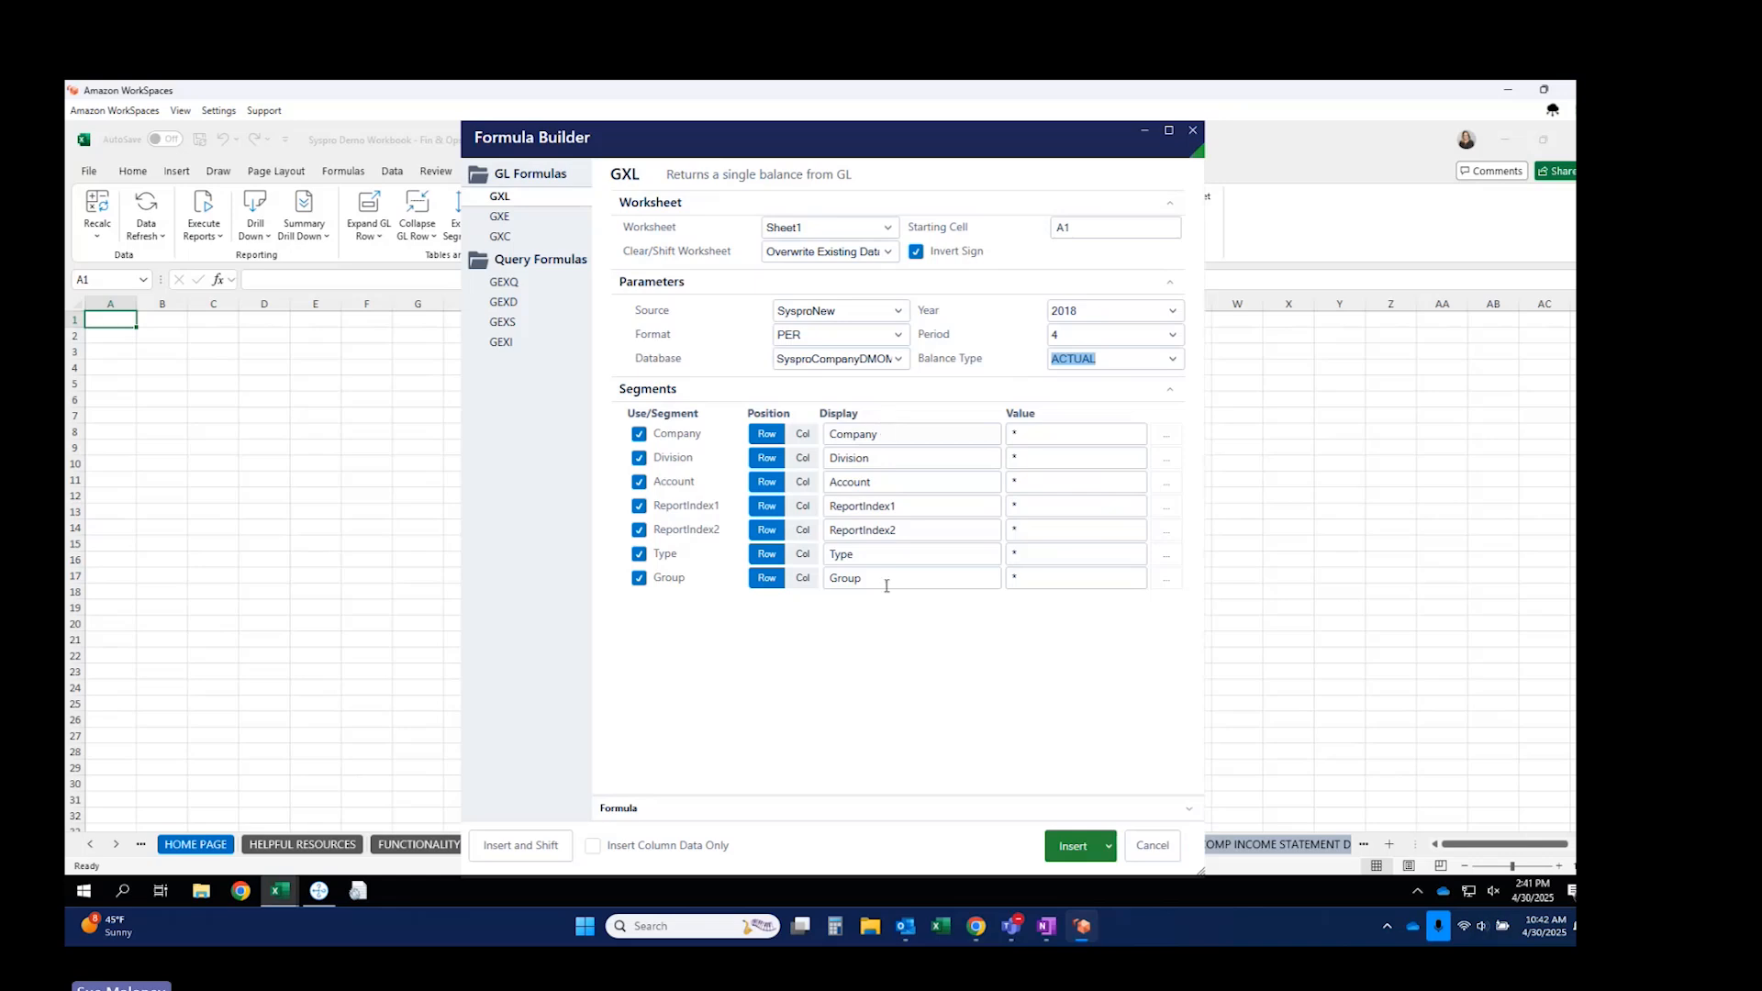
Lay Company and Division across columns and exclude ReportIndex1, ReportIndex2, Type and Group.
{"action": "left_click", "coordinate": [803, 434]}
{"action": "left_click", "coordinate": [803, 458]}
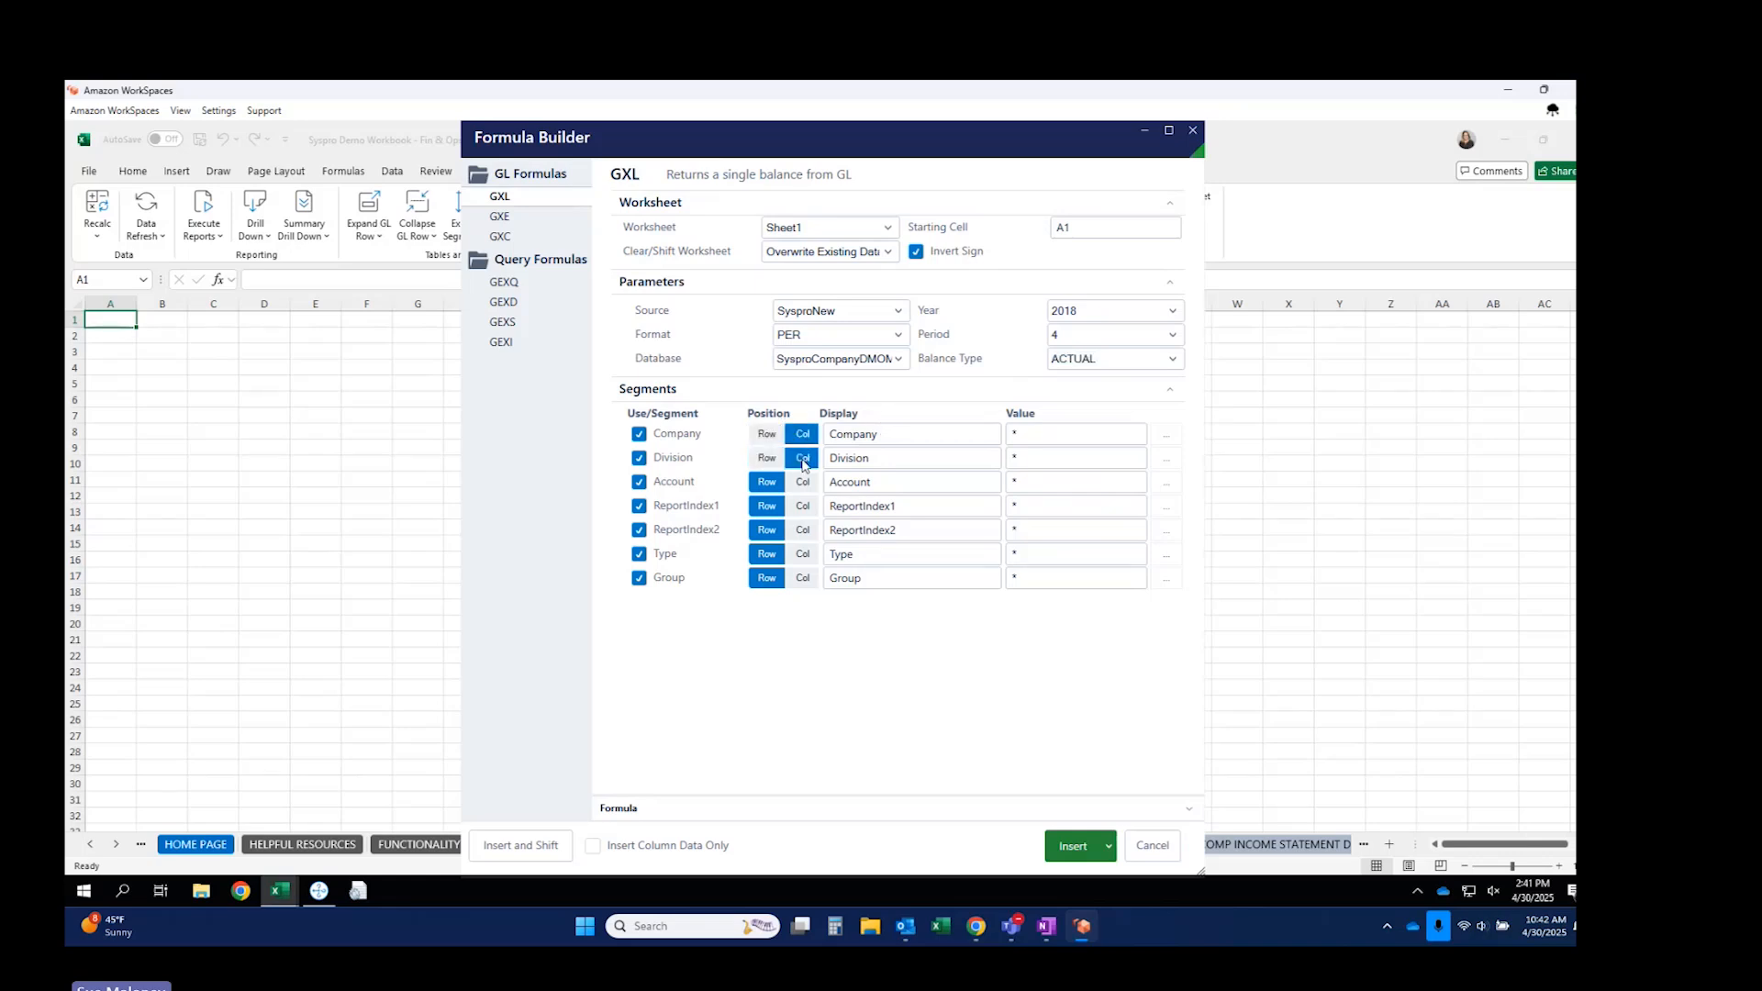
{"action": "left_click", "coordinate": [655, 531]}
{"action": "left_click", "coordinate": [655, 506]}
{"action": "left_click", "coordinate": [655, 554]}
{"action": "left_click", "coordinate": [657, 579]}
Turn off Invert Sign, set Account to 6*, and insert the GXL formula.
{"action": "left_click_drag", "start_coordinate": [1010, 480], "coordinate": [1030, 507]}
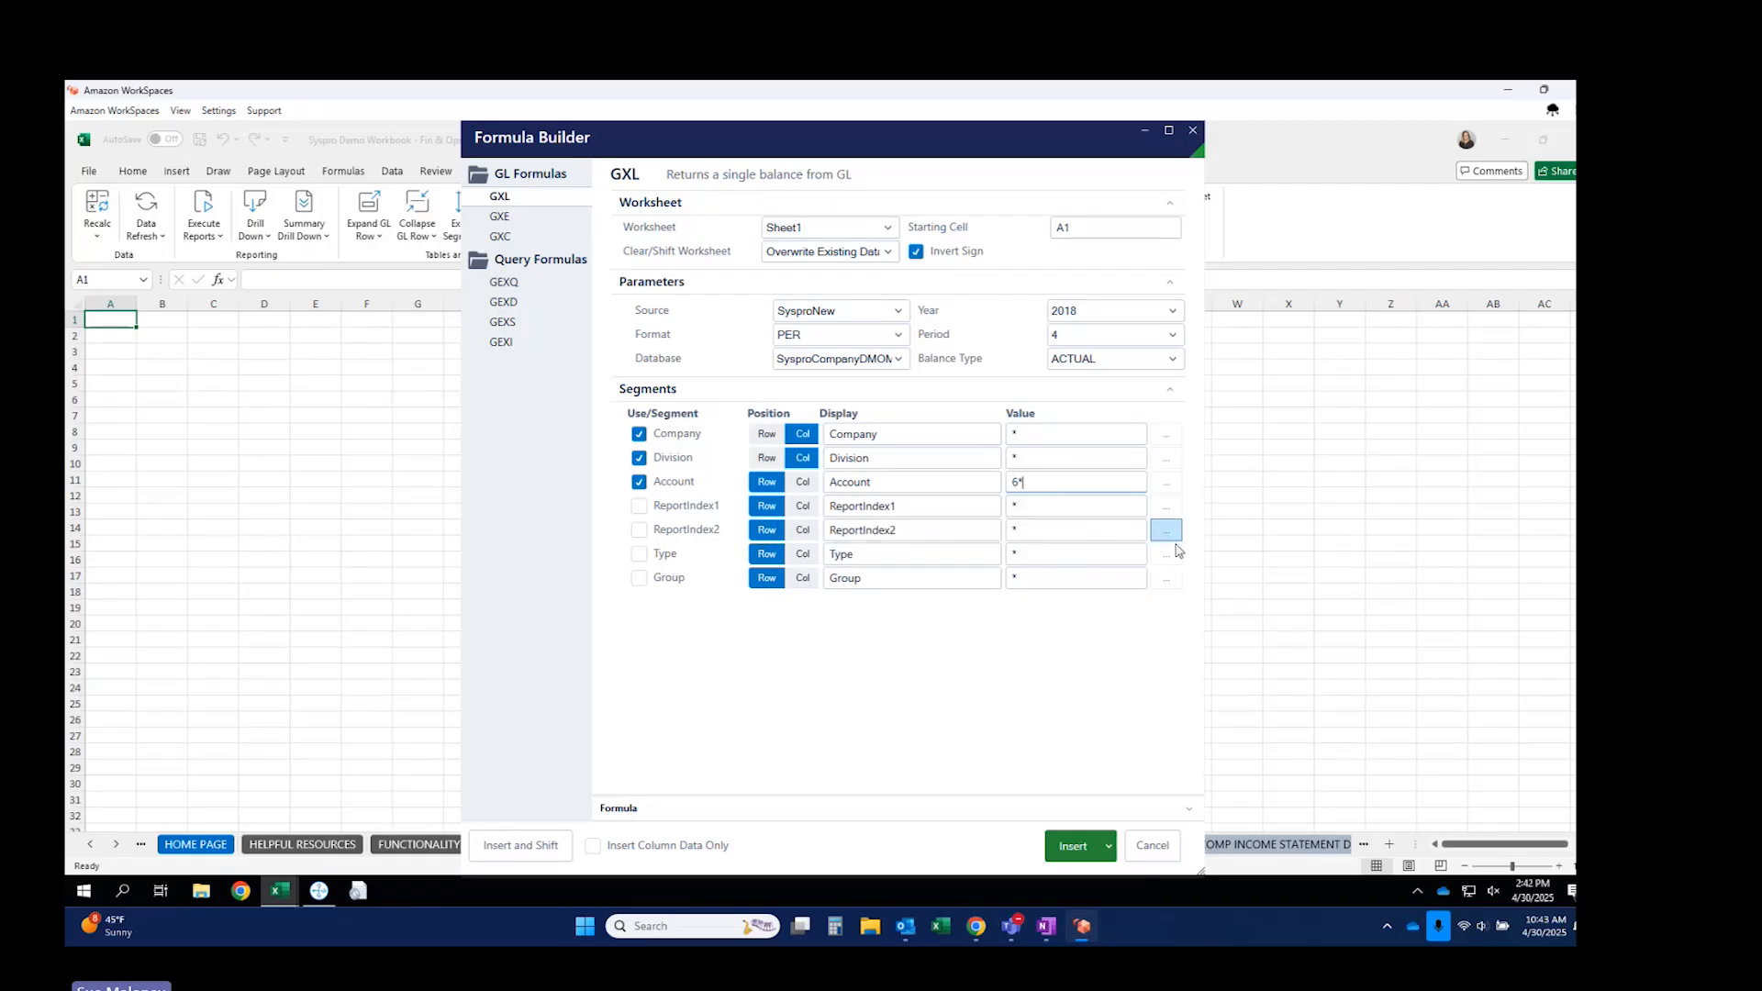
{"action": "left_click", "coordinate": [916, 252]}
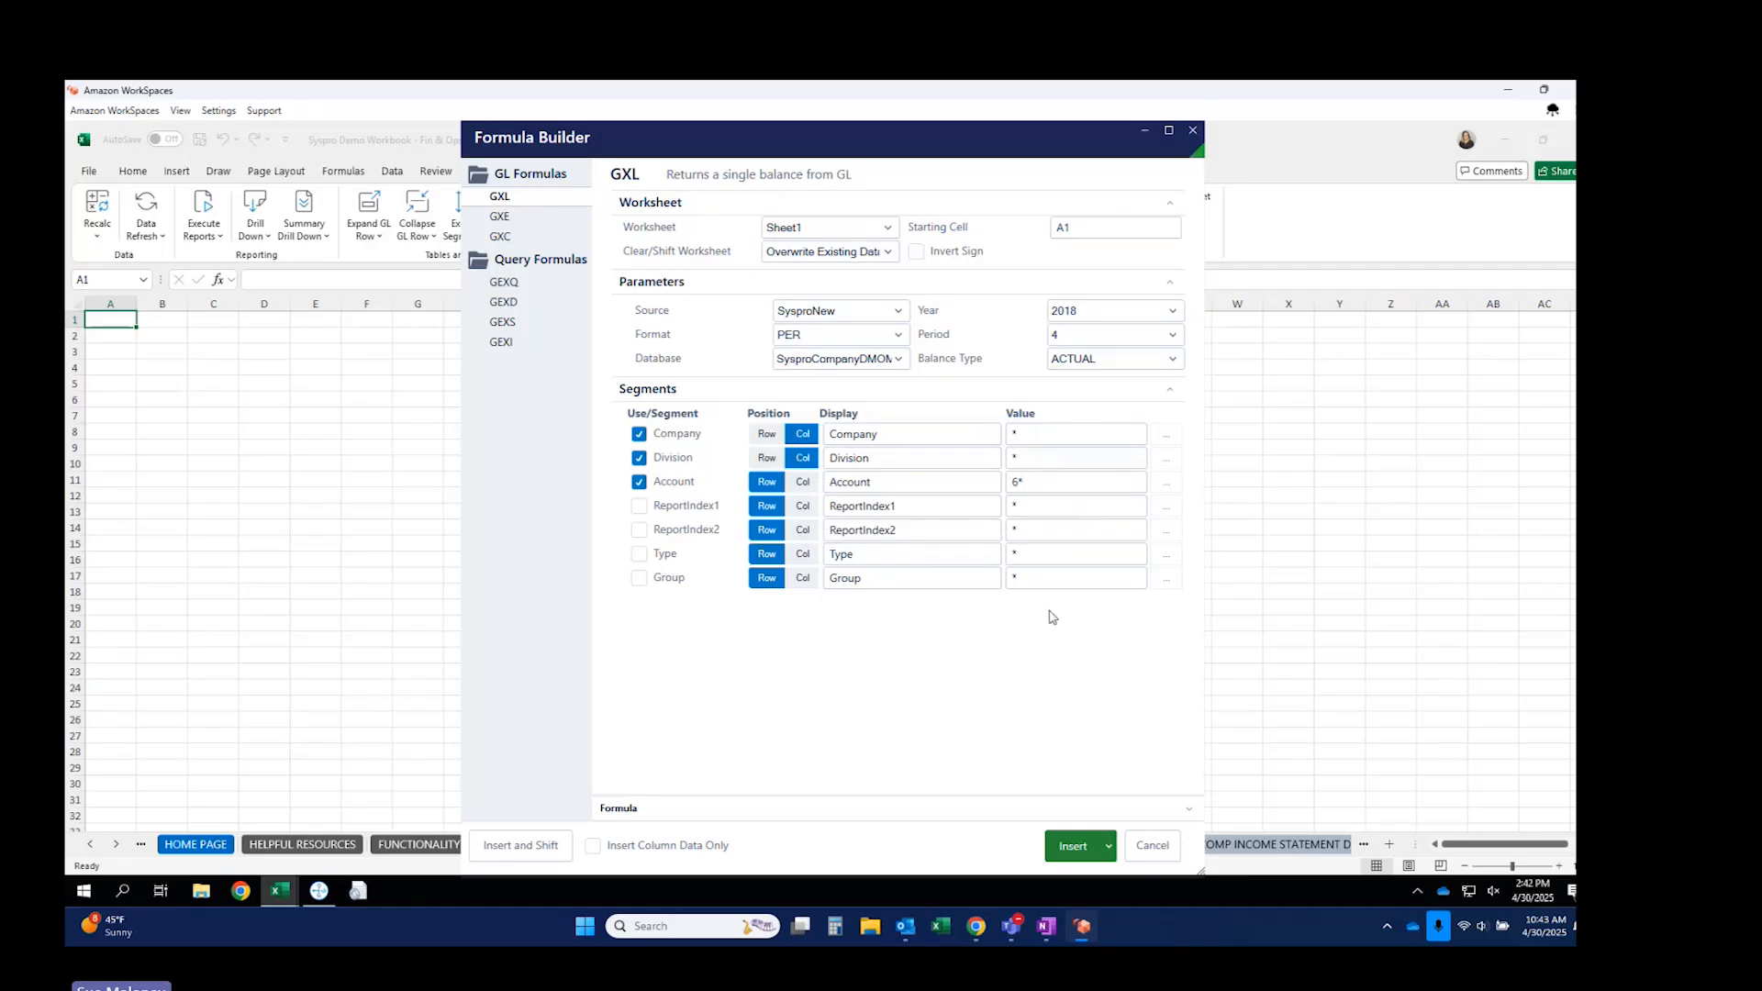
{"action": "left_click", "coordinate": [1167, 483]}
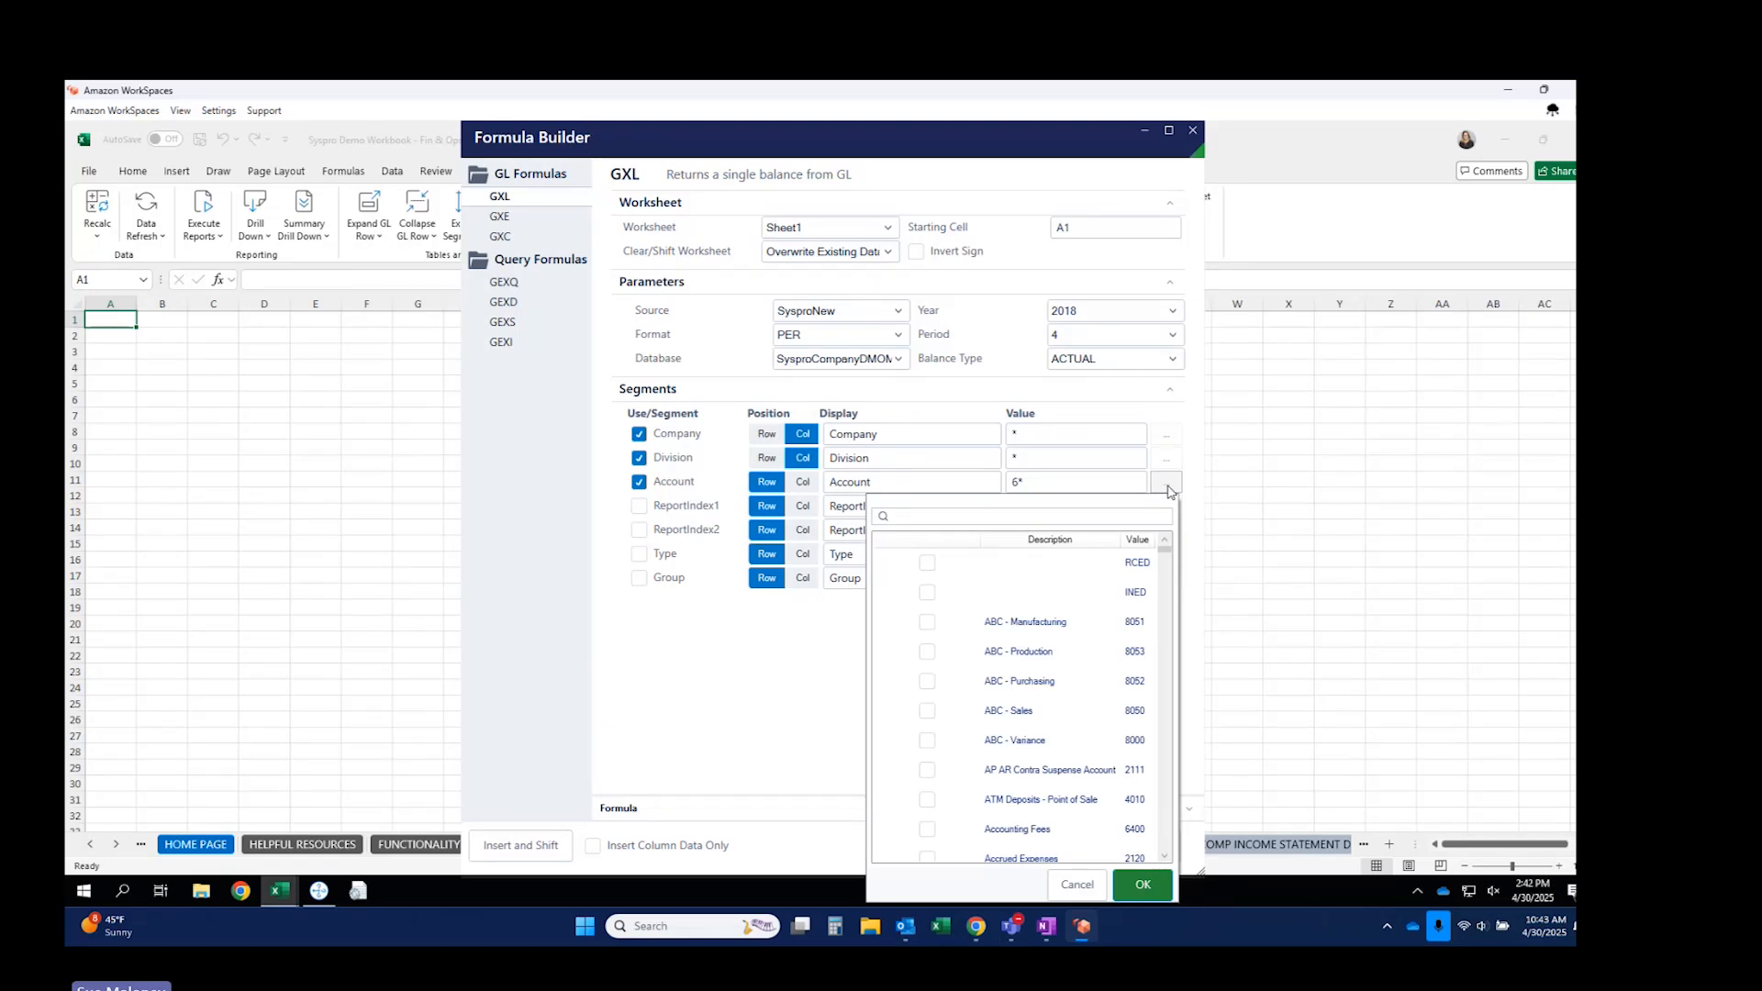
{"action": "scroll", "coordinate": [1128, 662], "scroll_direction": "down", "scroll_amount": 10}
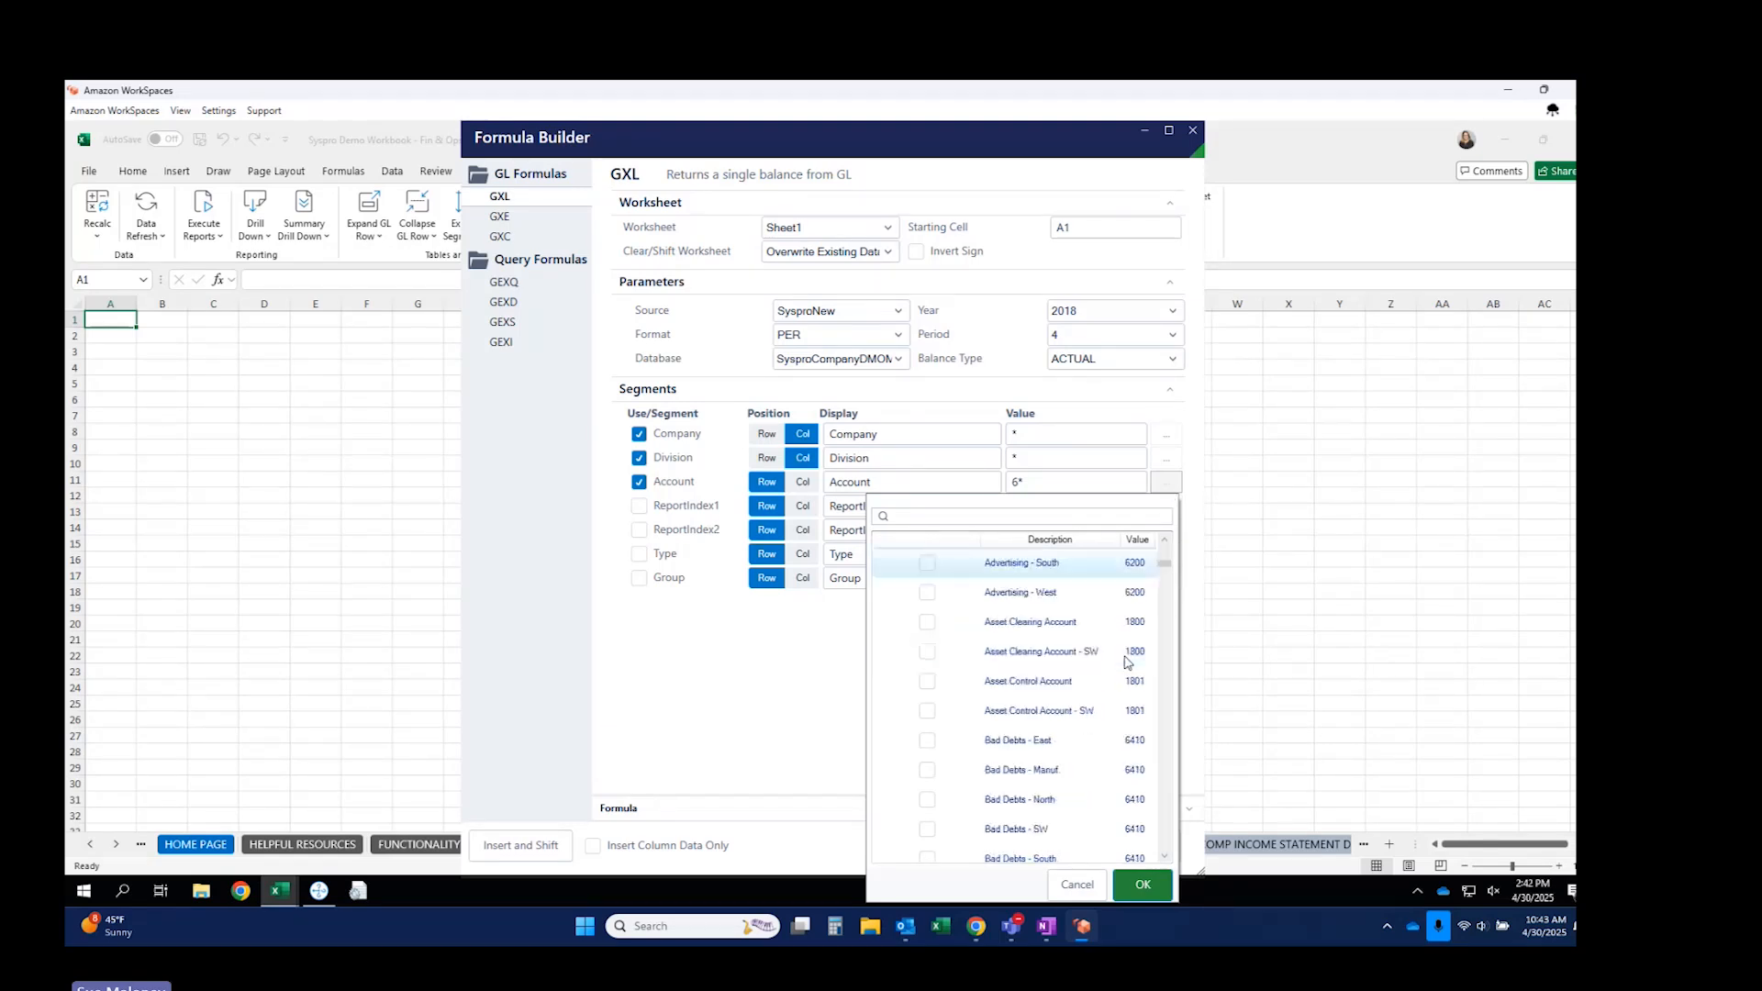
{"action": "scroll", "coordinate": [1127, 662], "scroll_direction": "down", "scroll_amount": 12}
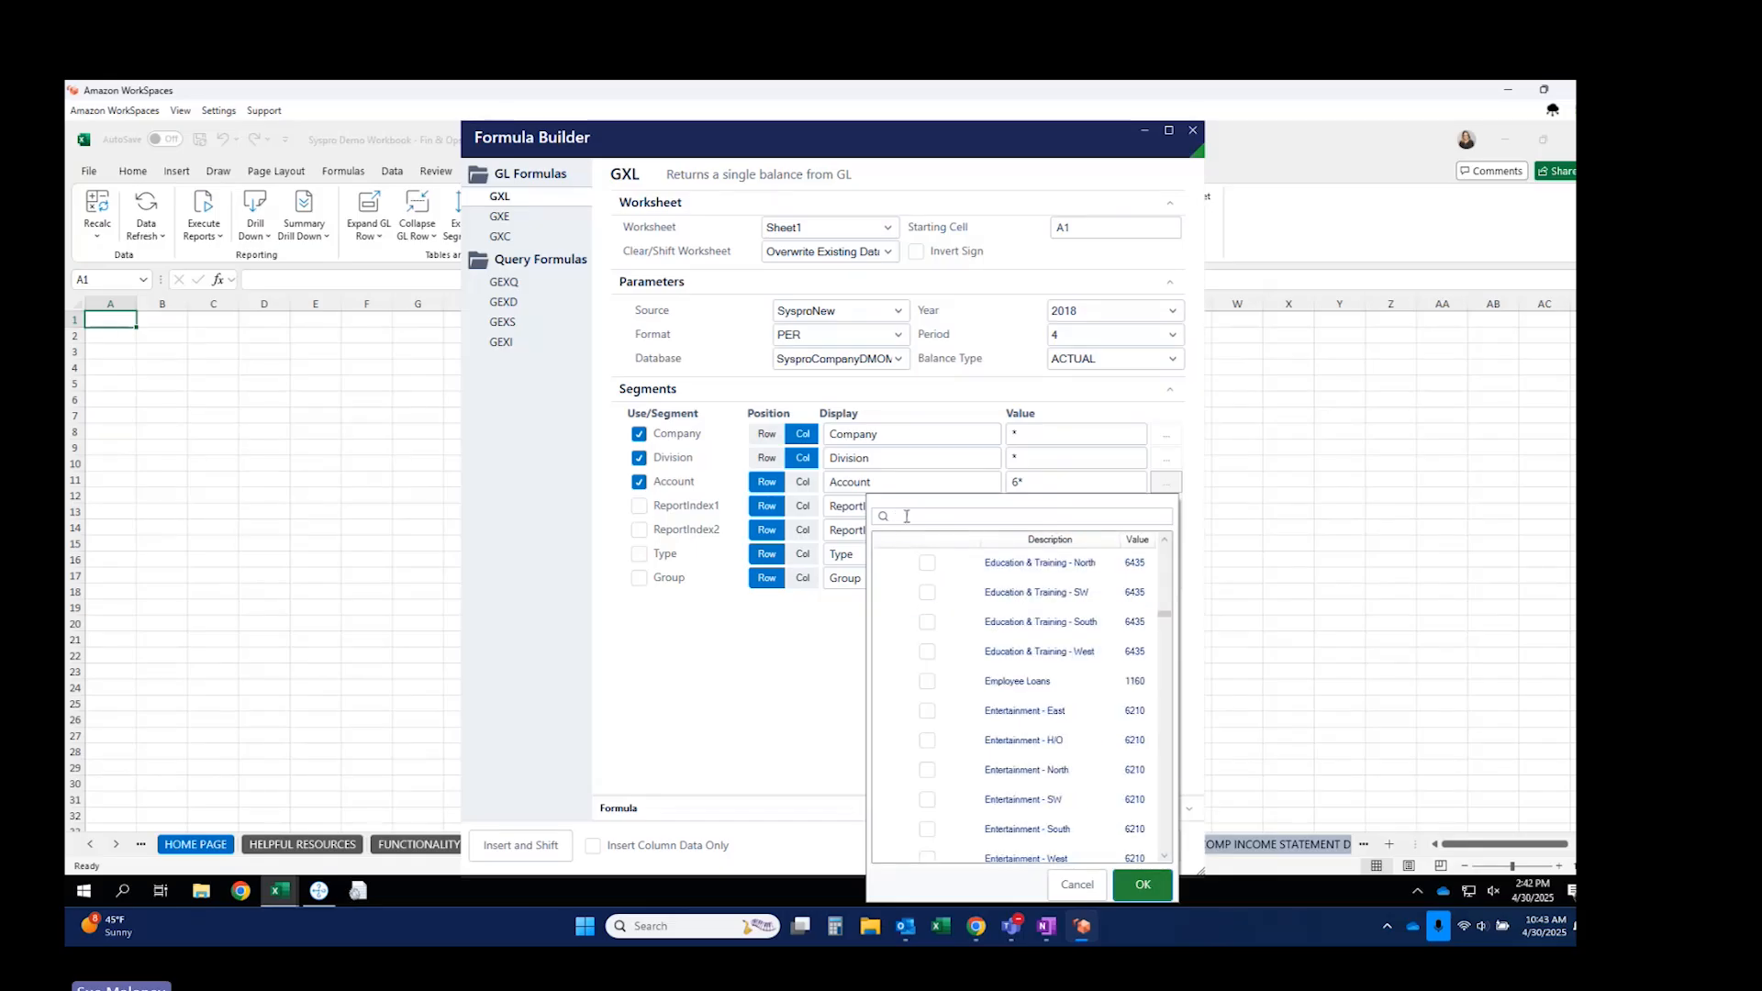
{"action": "left_click", "coordinate": [1117, 884]}
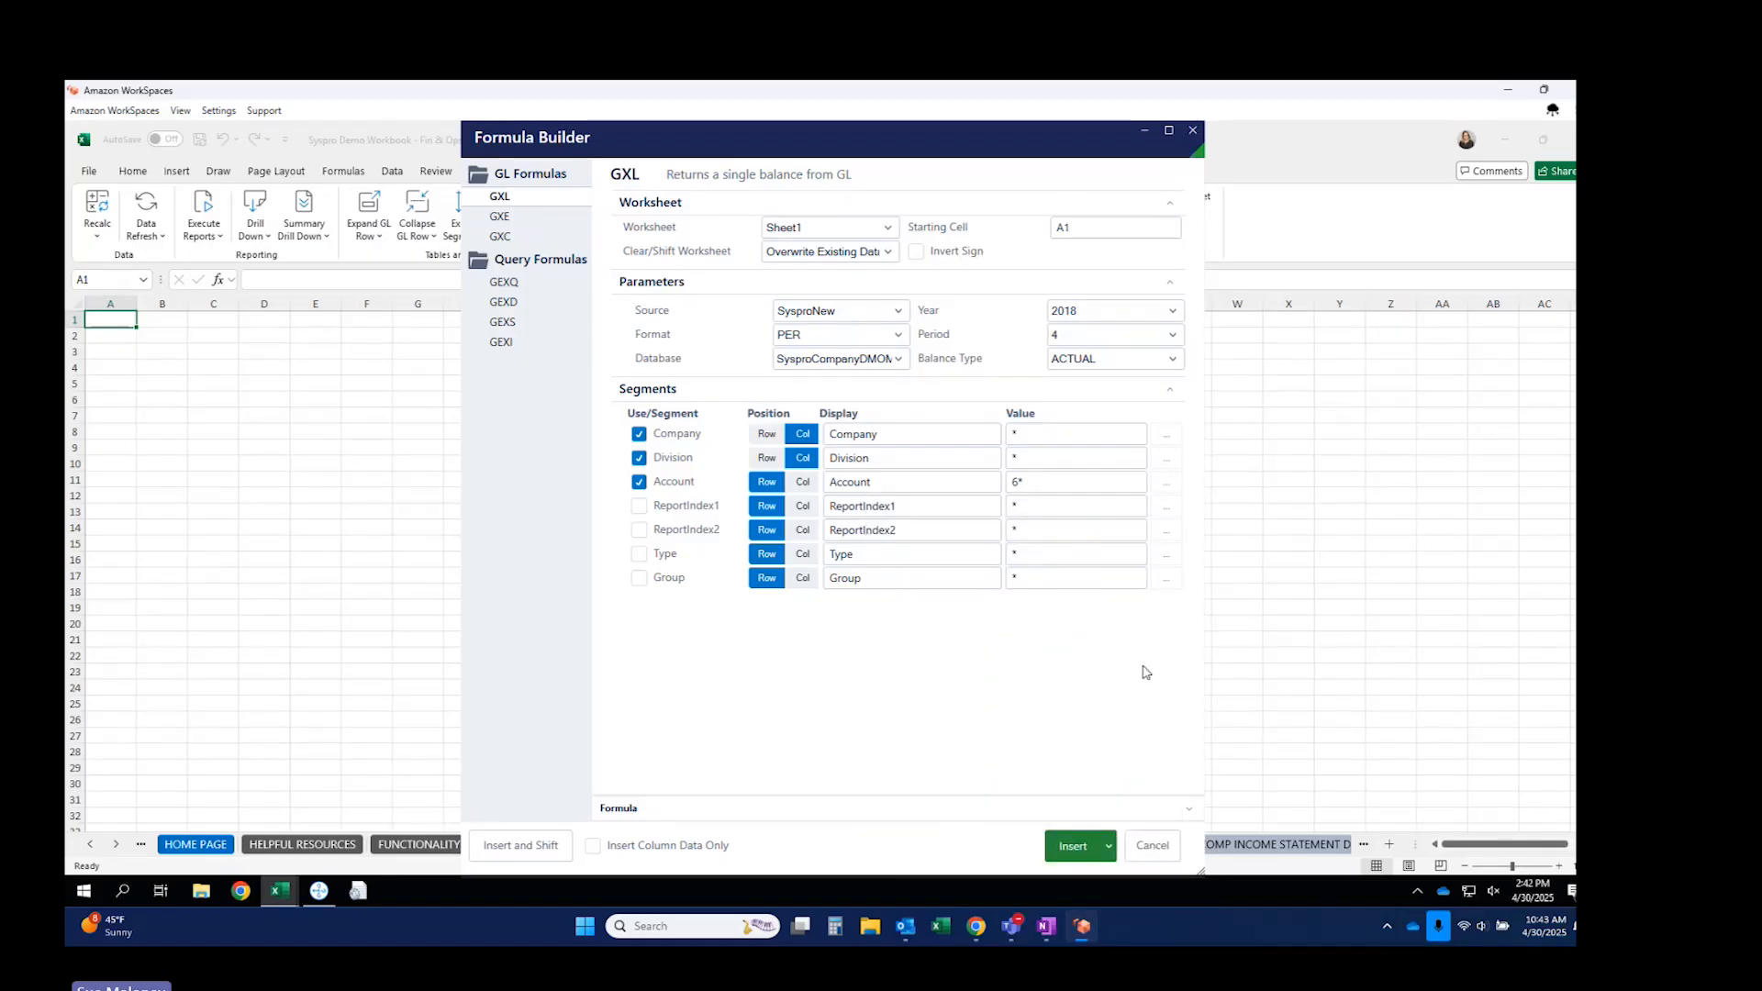
{"action": "left_click", "coordinate": [1070, 844]}
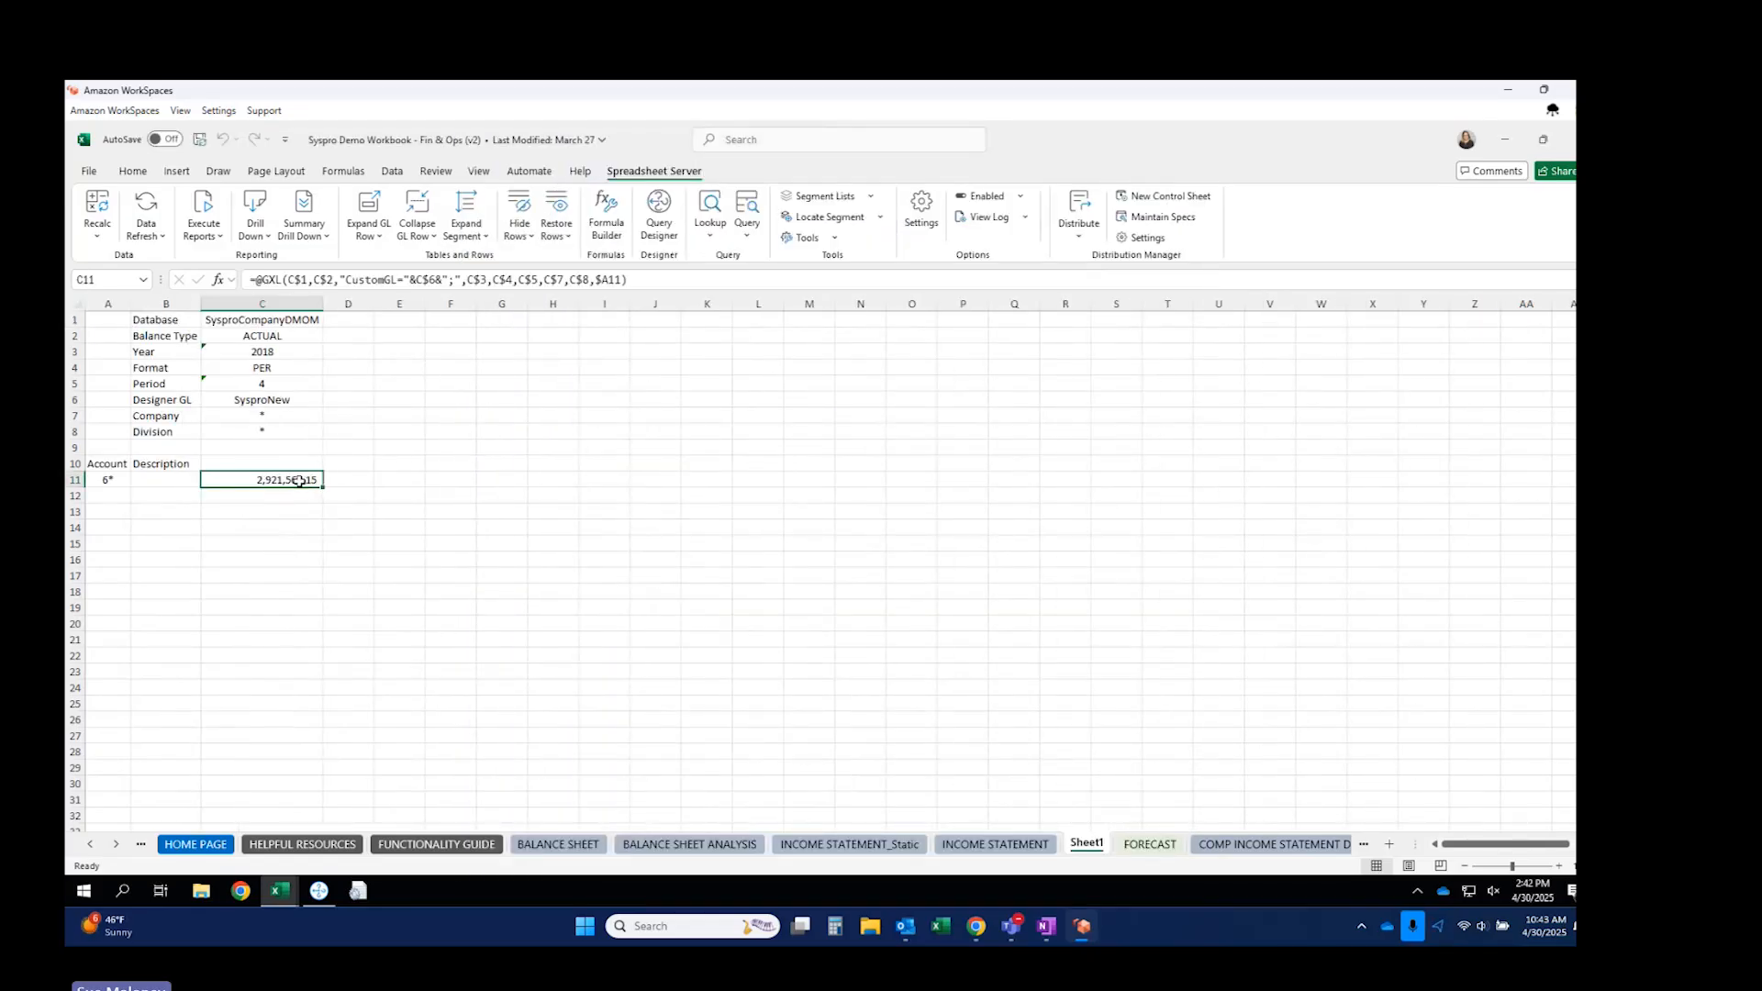
Review C11's GXL formula in the formula bar and leave it unchanged.
{"action": "left_click", "coordinate": [464, 279]}
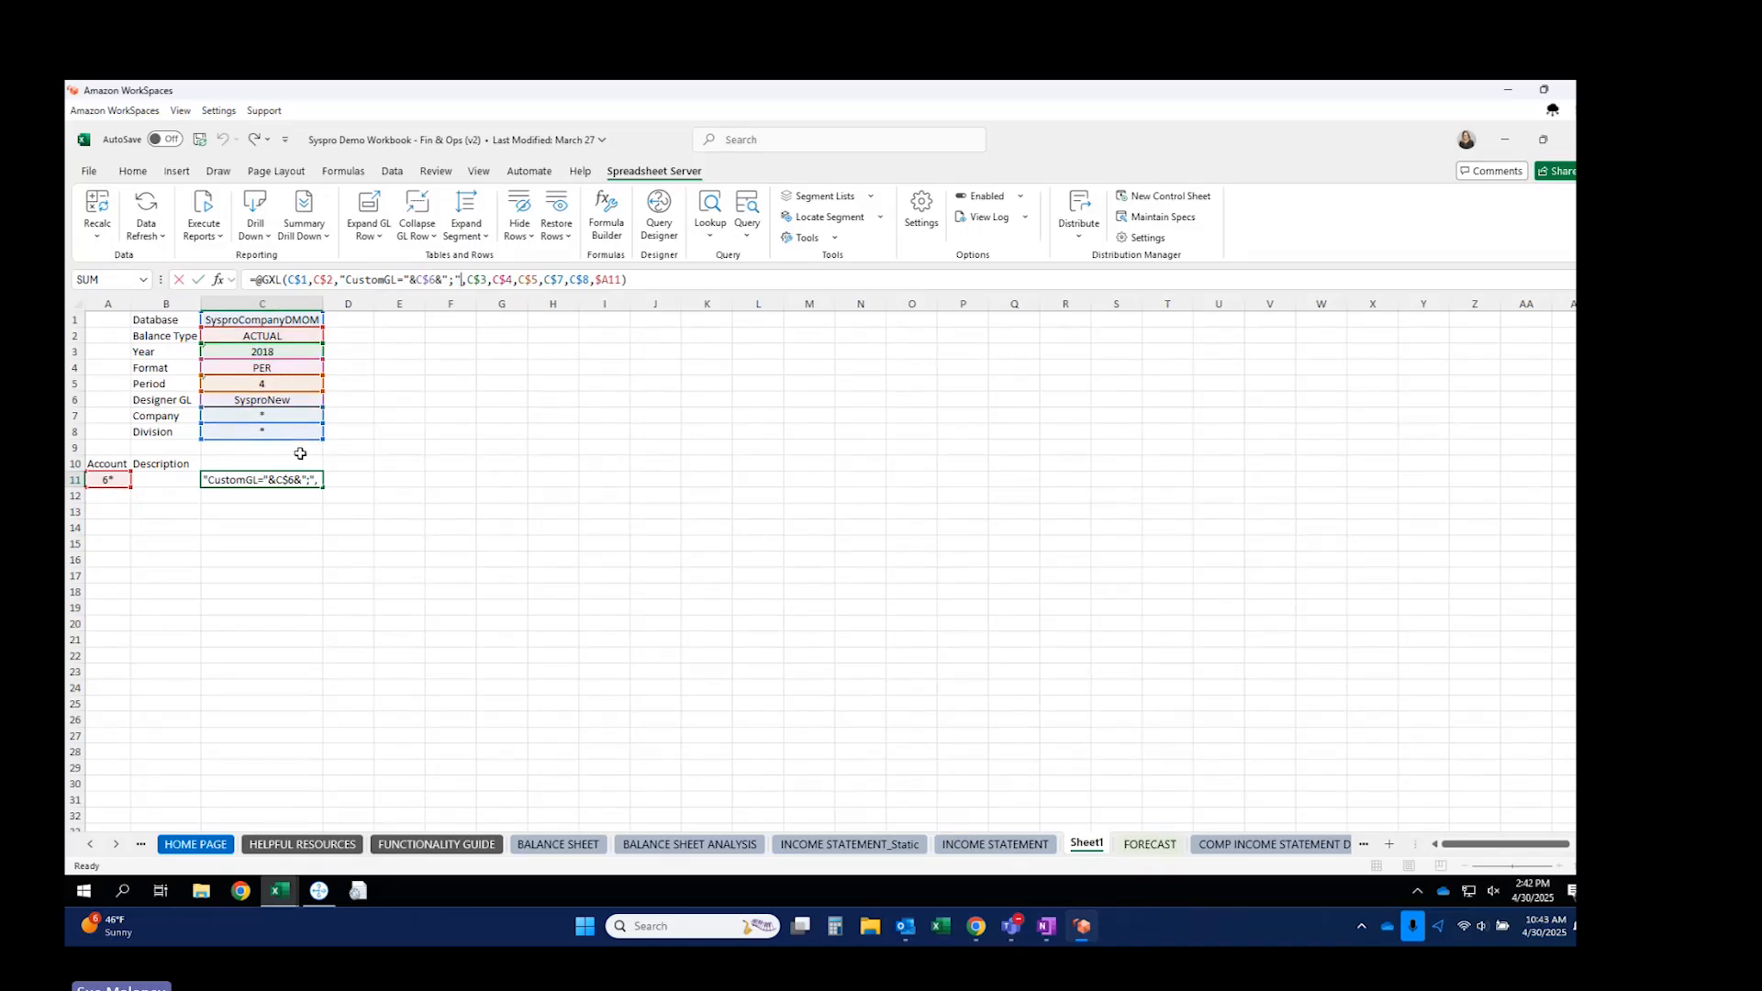
{"action": "key", "text": "Escape"}
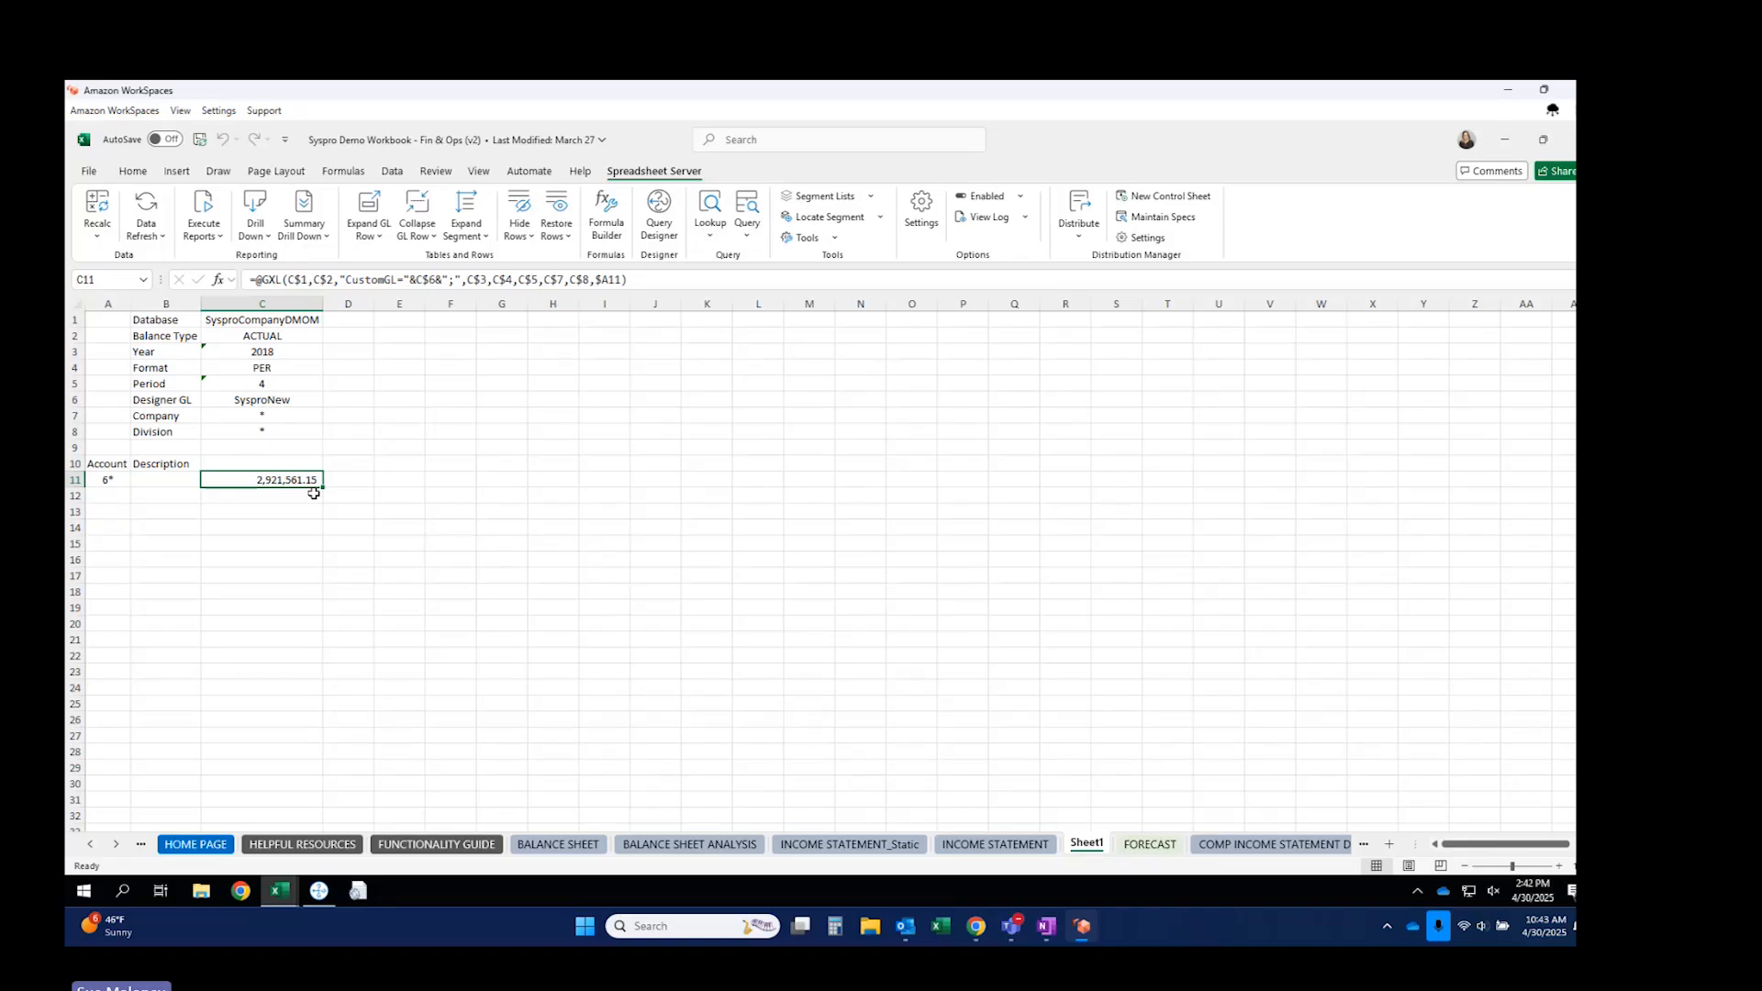
Copy column C into D:G and set periods 5 and 6 in D5 and E5.
{"action": "left_click", "coordinate": [297, 300]}
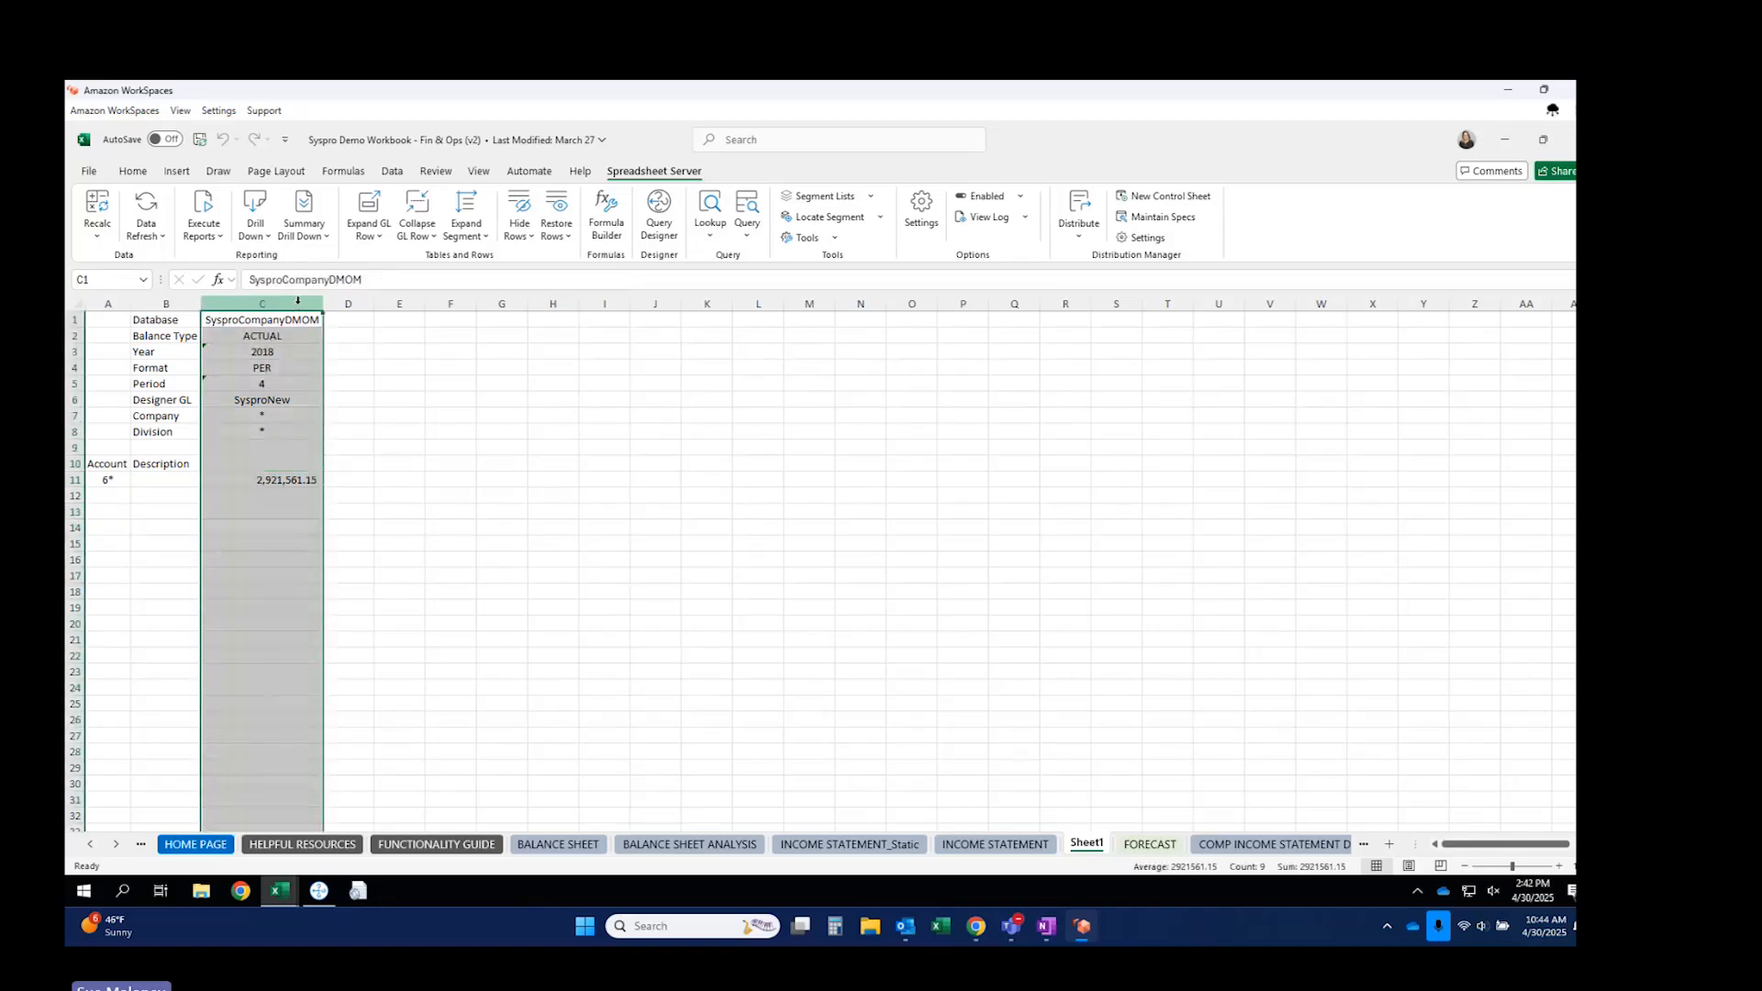
{"action": "key", "text": "ctrl+c"}
{"action": "left_click_drag", "start_coordinate": [353, 320], "coordinate": [495, 322]}
{"action": "key", "text": "ctrl+v"}
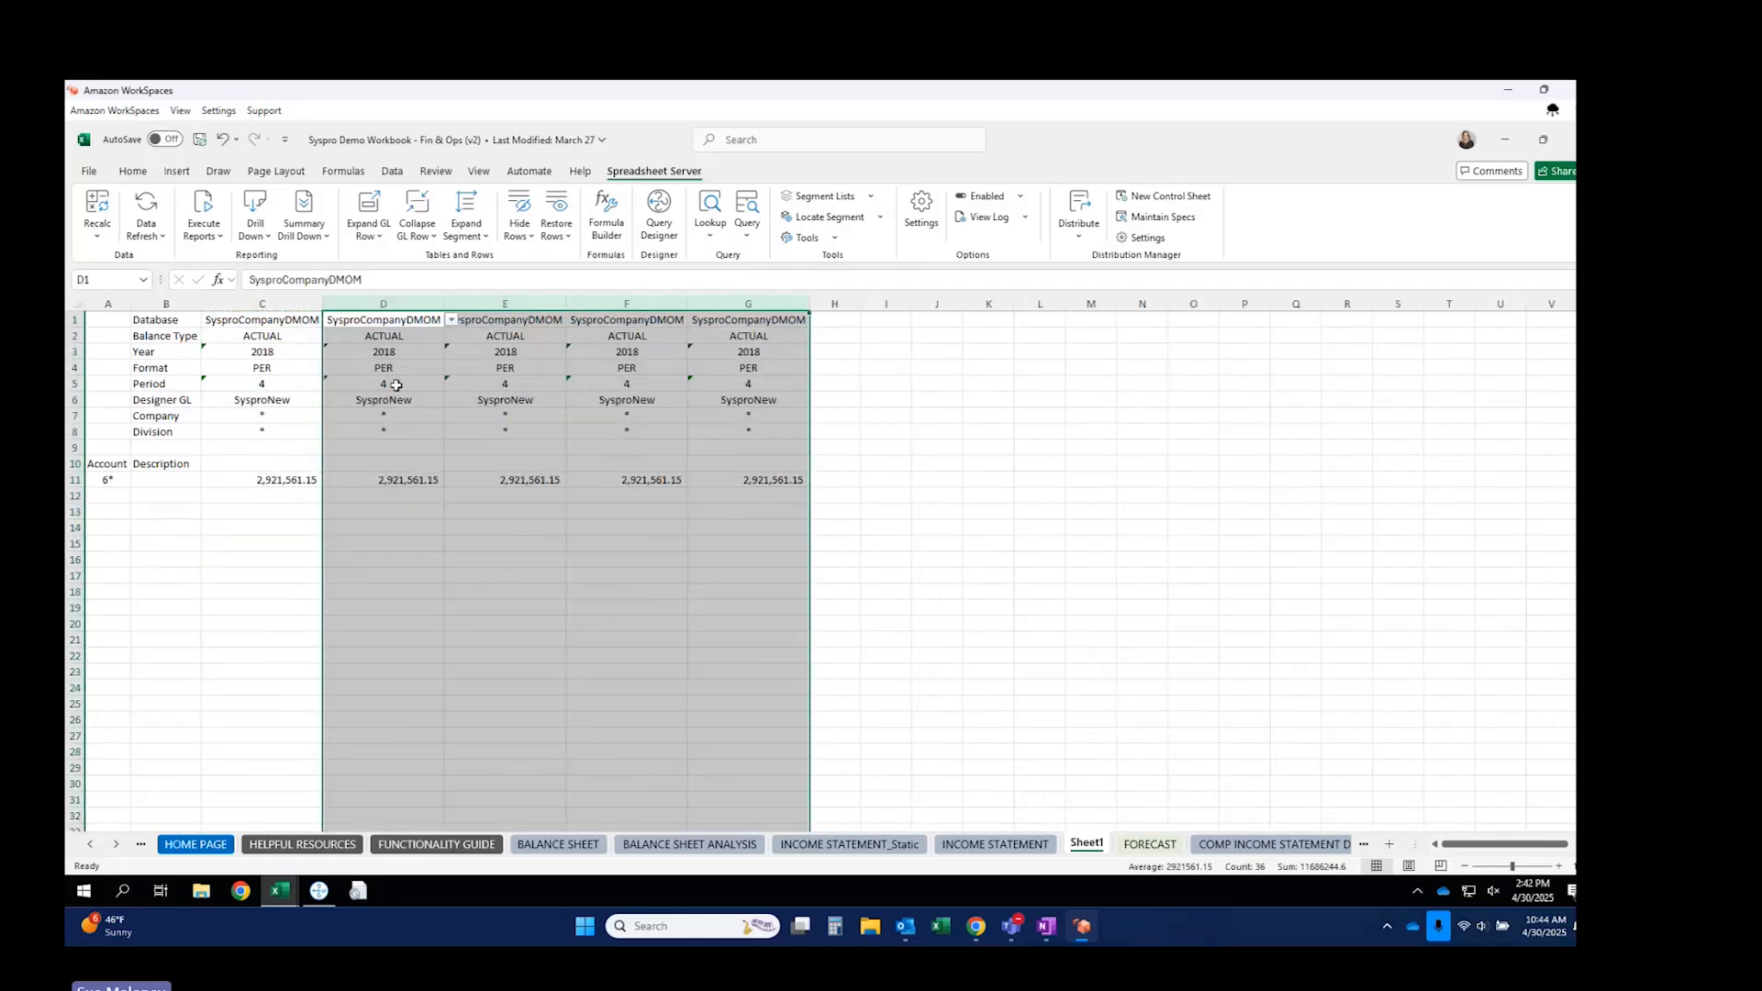
{"action": "left_click", "coordinate": [397, 385]}
{"action": "type", "text": "5"}
{"action": "key", "text": "Tab"}
{"action": "type", "text": "6"}
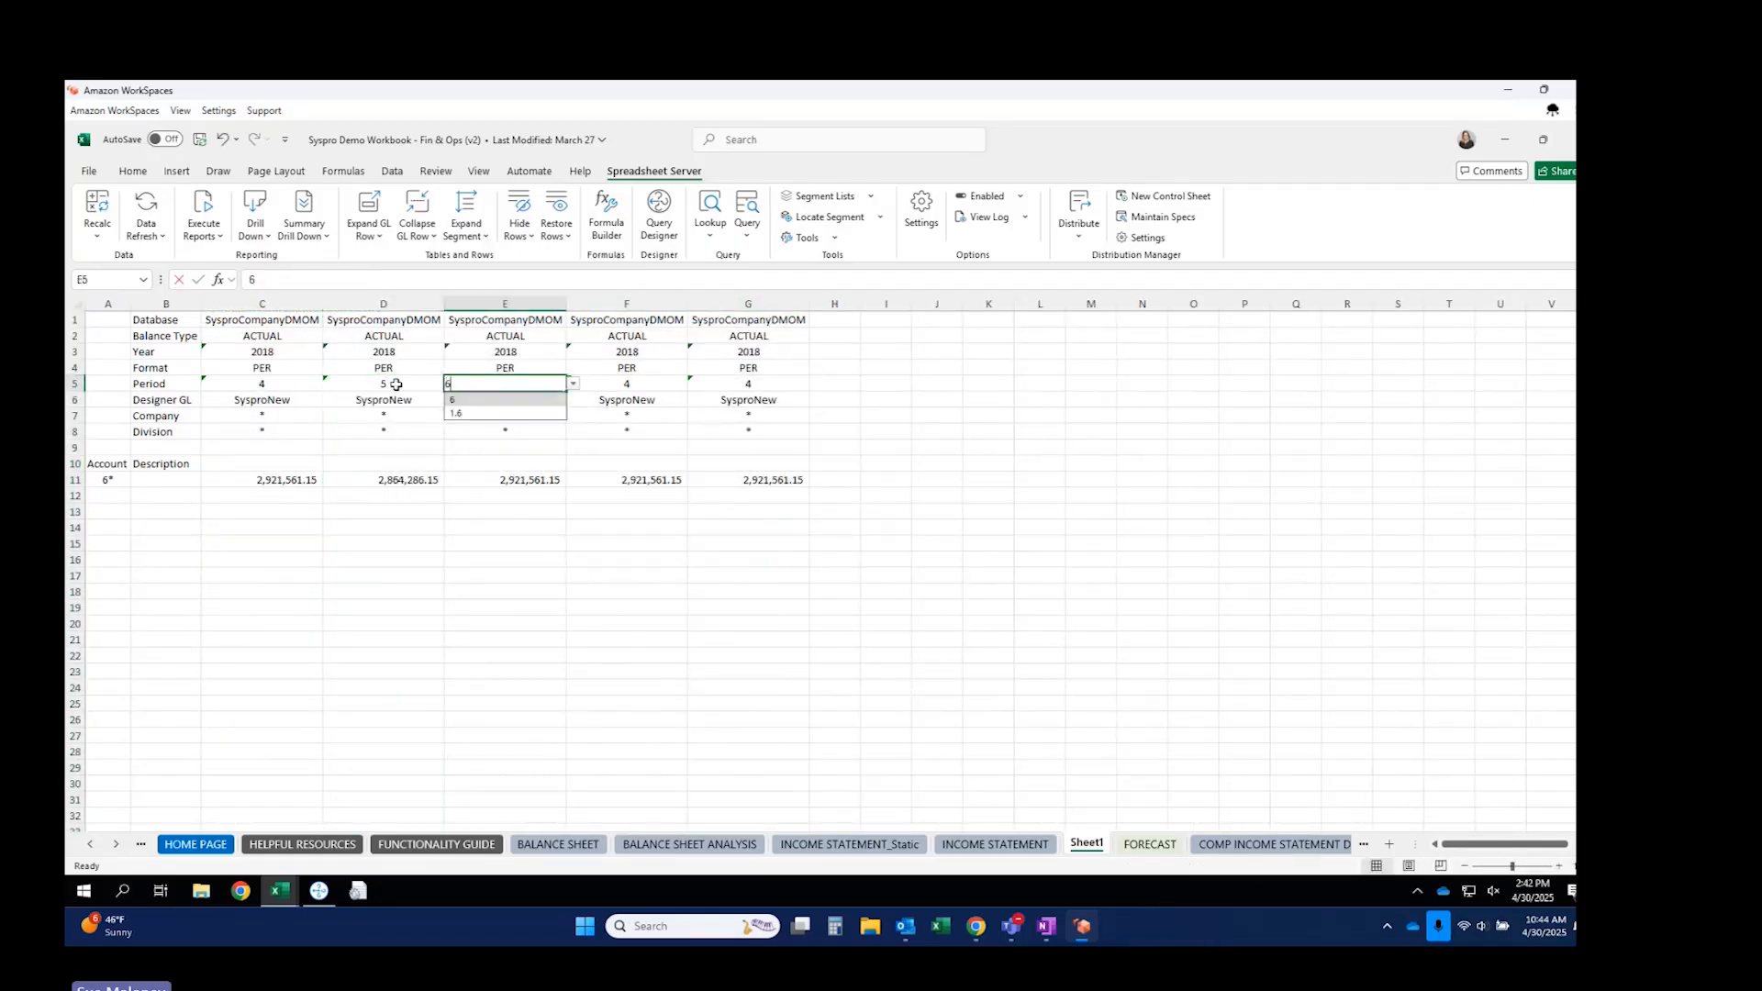
{"action": "key", "text": "Tab"}
Make column F a YTD balance for period 6.
{"action": "left_click", "coordinate": [625, 370]}
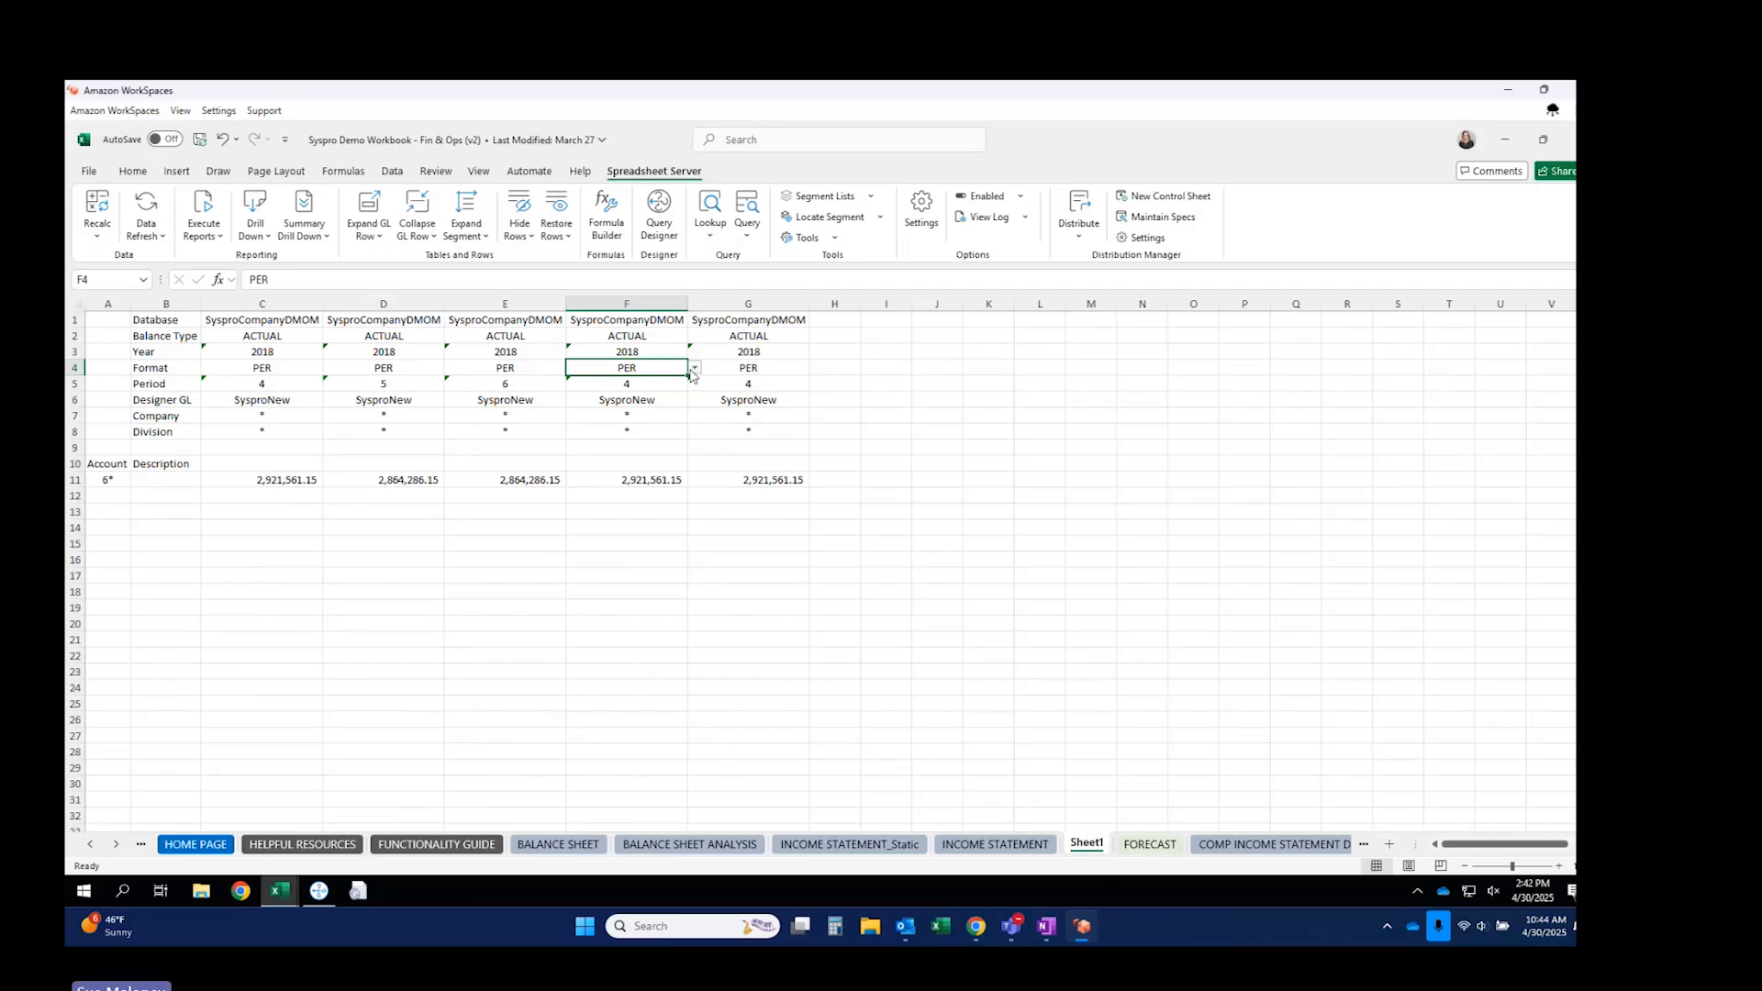
{"action": "left_click", "coordinate": [693, 369]}
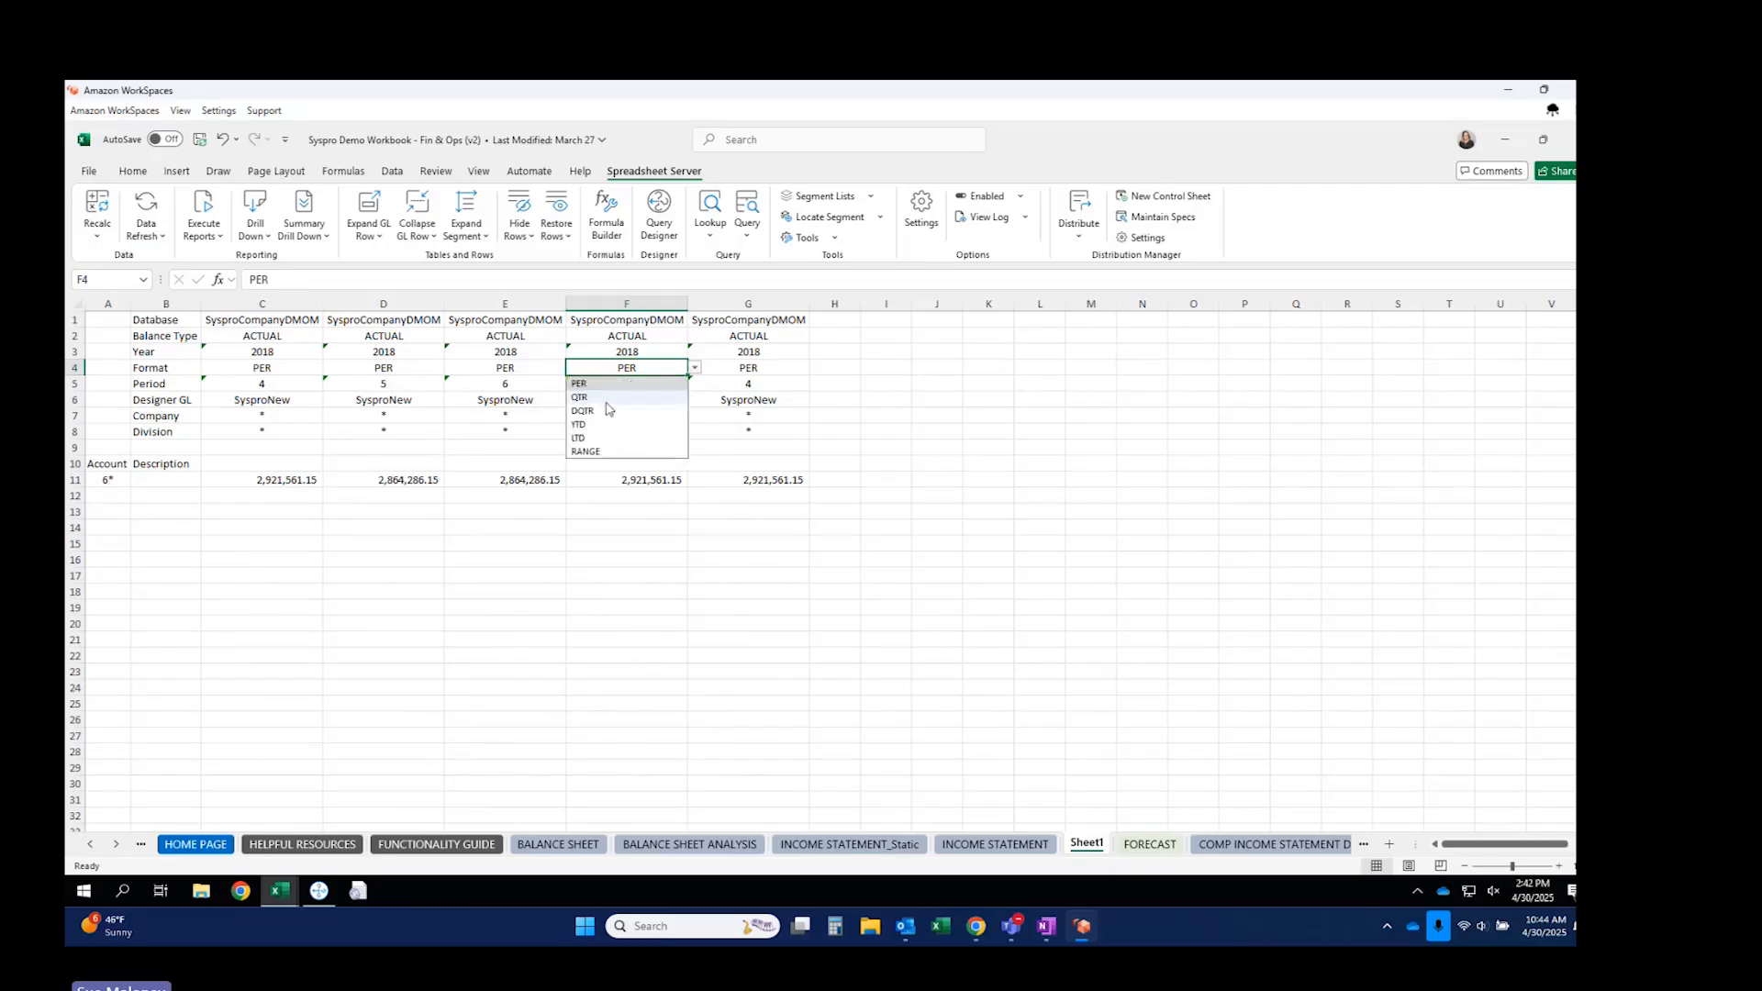
{"action": "left_click", "coordinate": [585, 425]}
{"action": "left_click", "coordinate": [635, 385]}
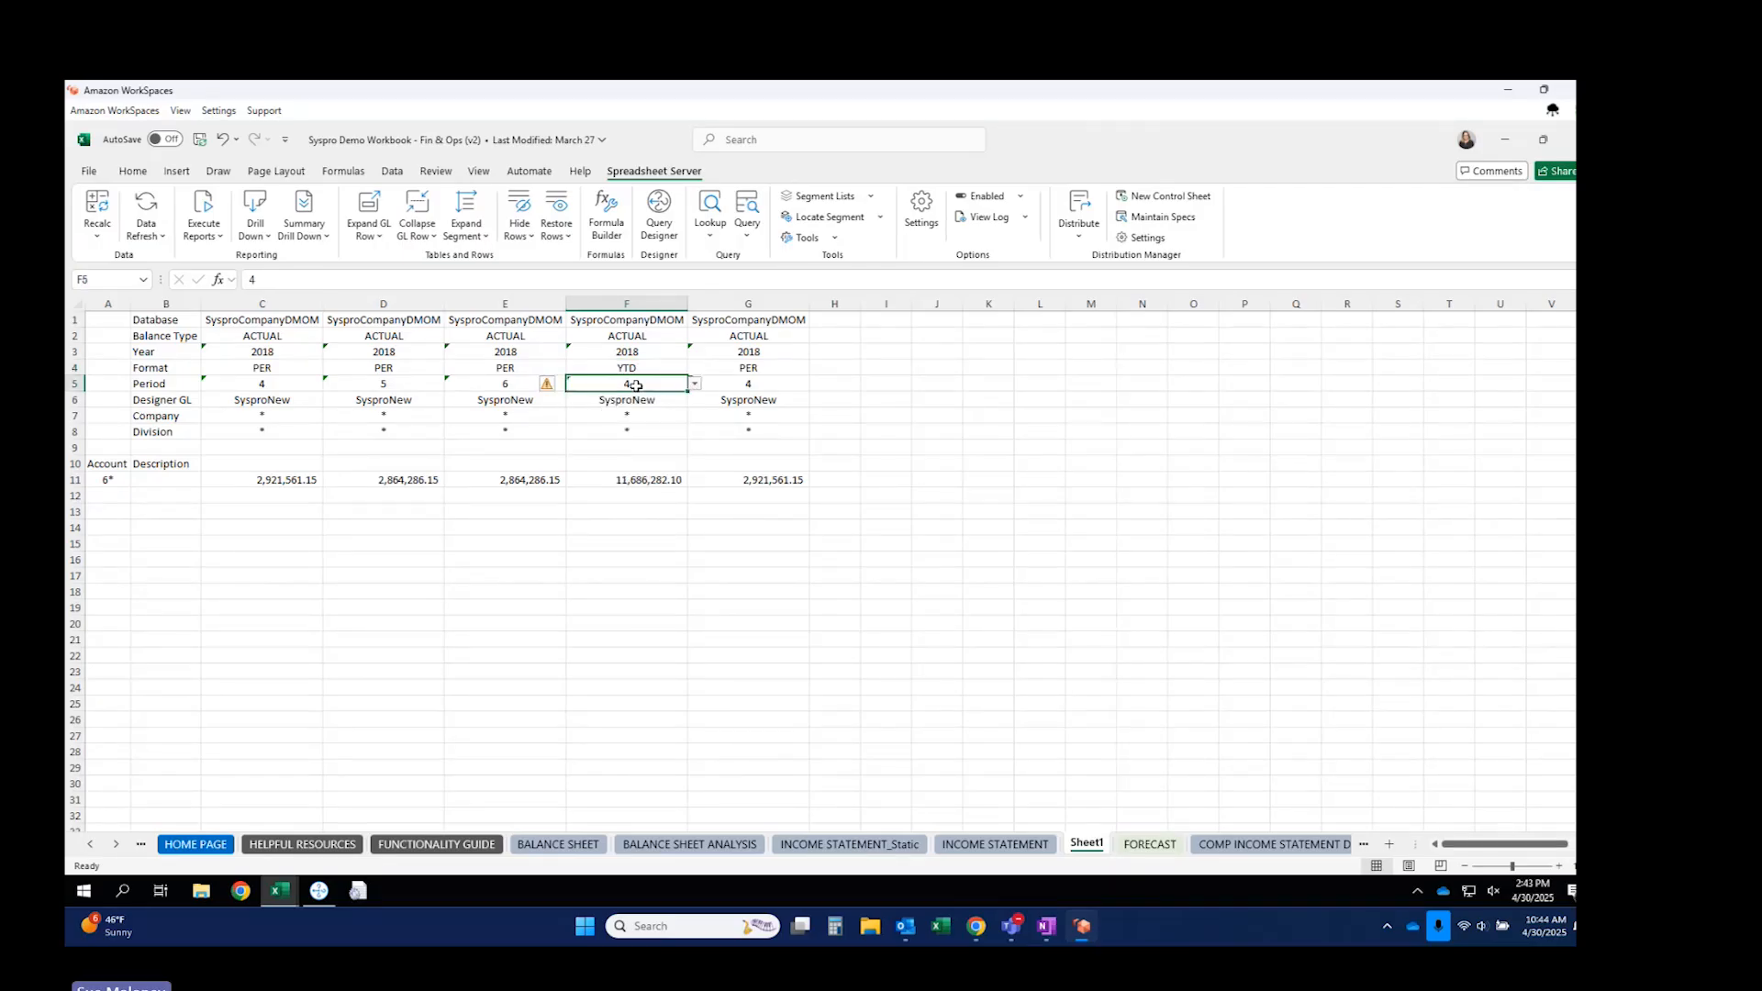
{"action": "type", "text": "6"}
{"action": "key", "text": "Return"}
Reuse YTD period 6 in column G and change G3's year to 2017.
{"action": "left_click_drag", "start_coordinate": [651, 371], "coordinate": [740, 363]}
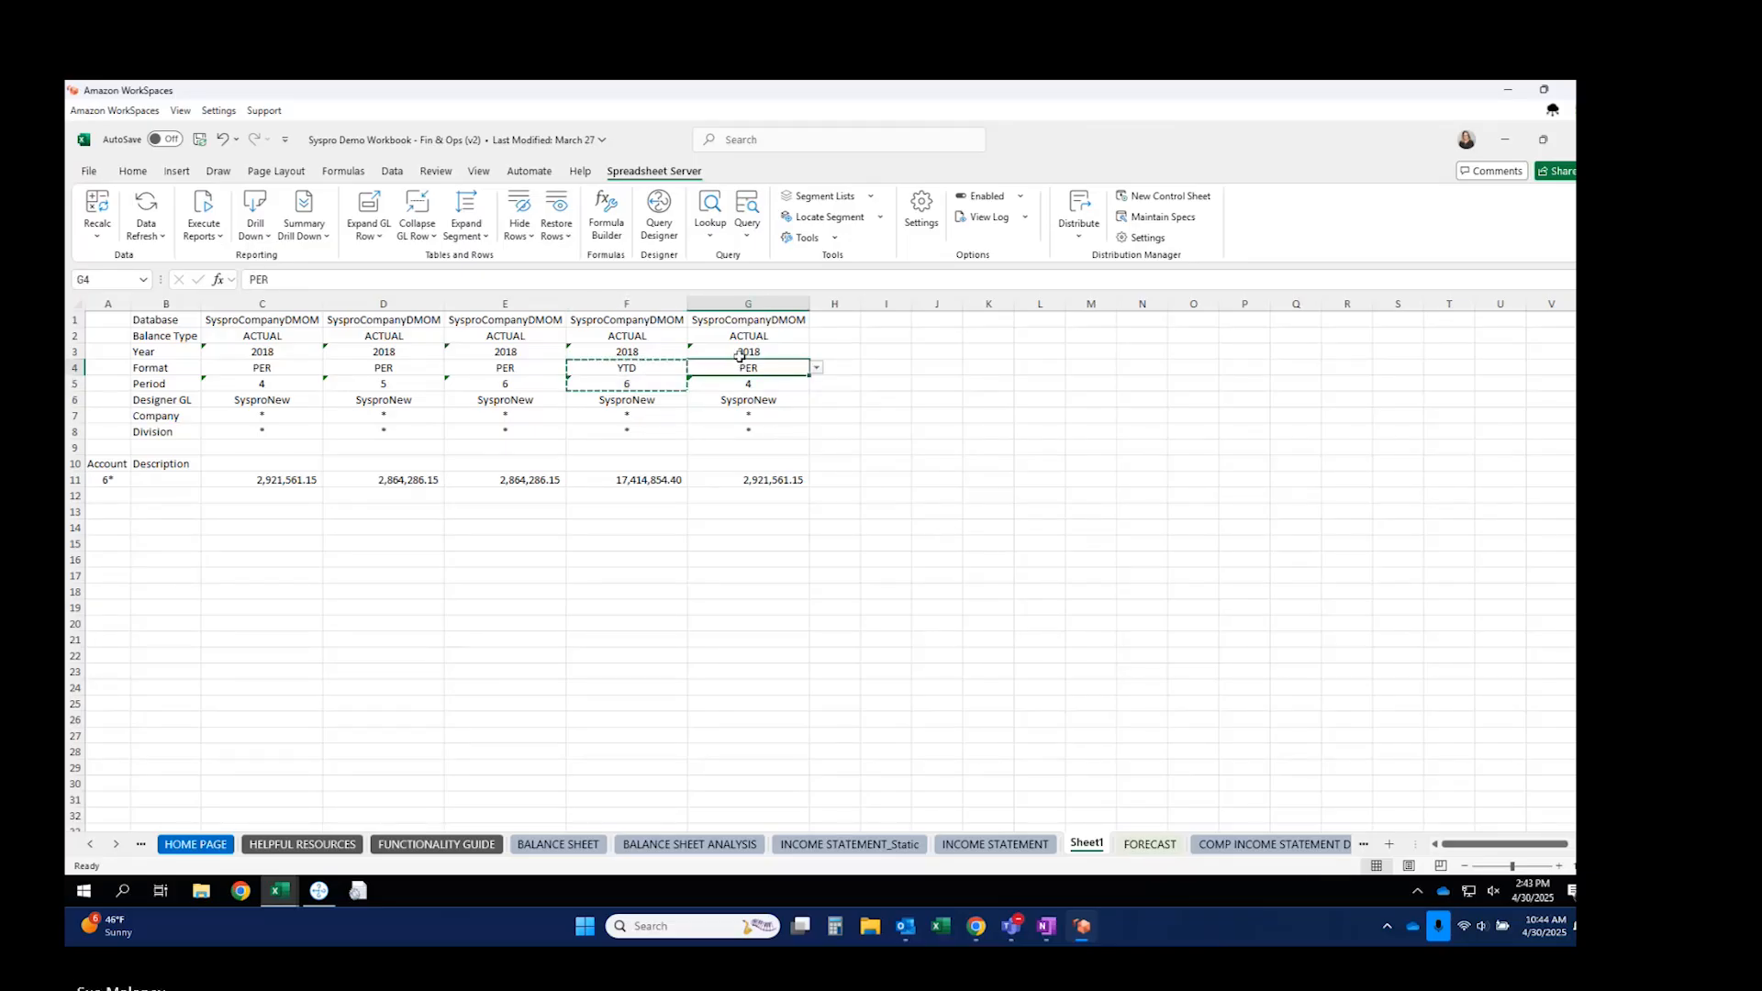
{"action": "left_click", "coordinate": [742, 353]}
{"action": "type", "text": "2017"}
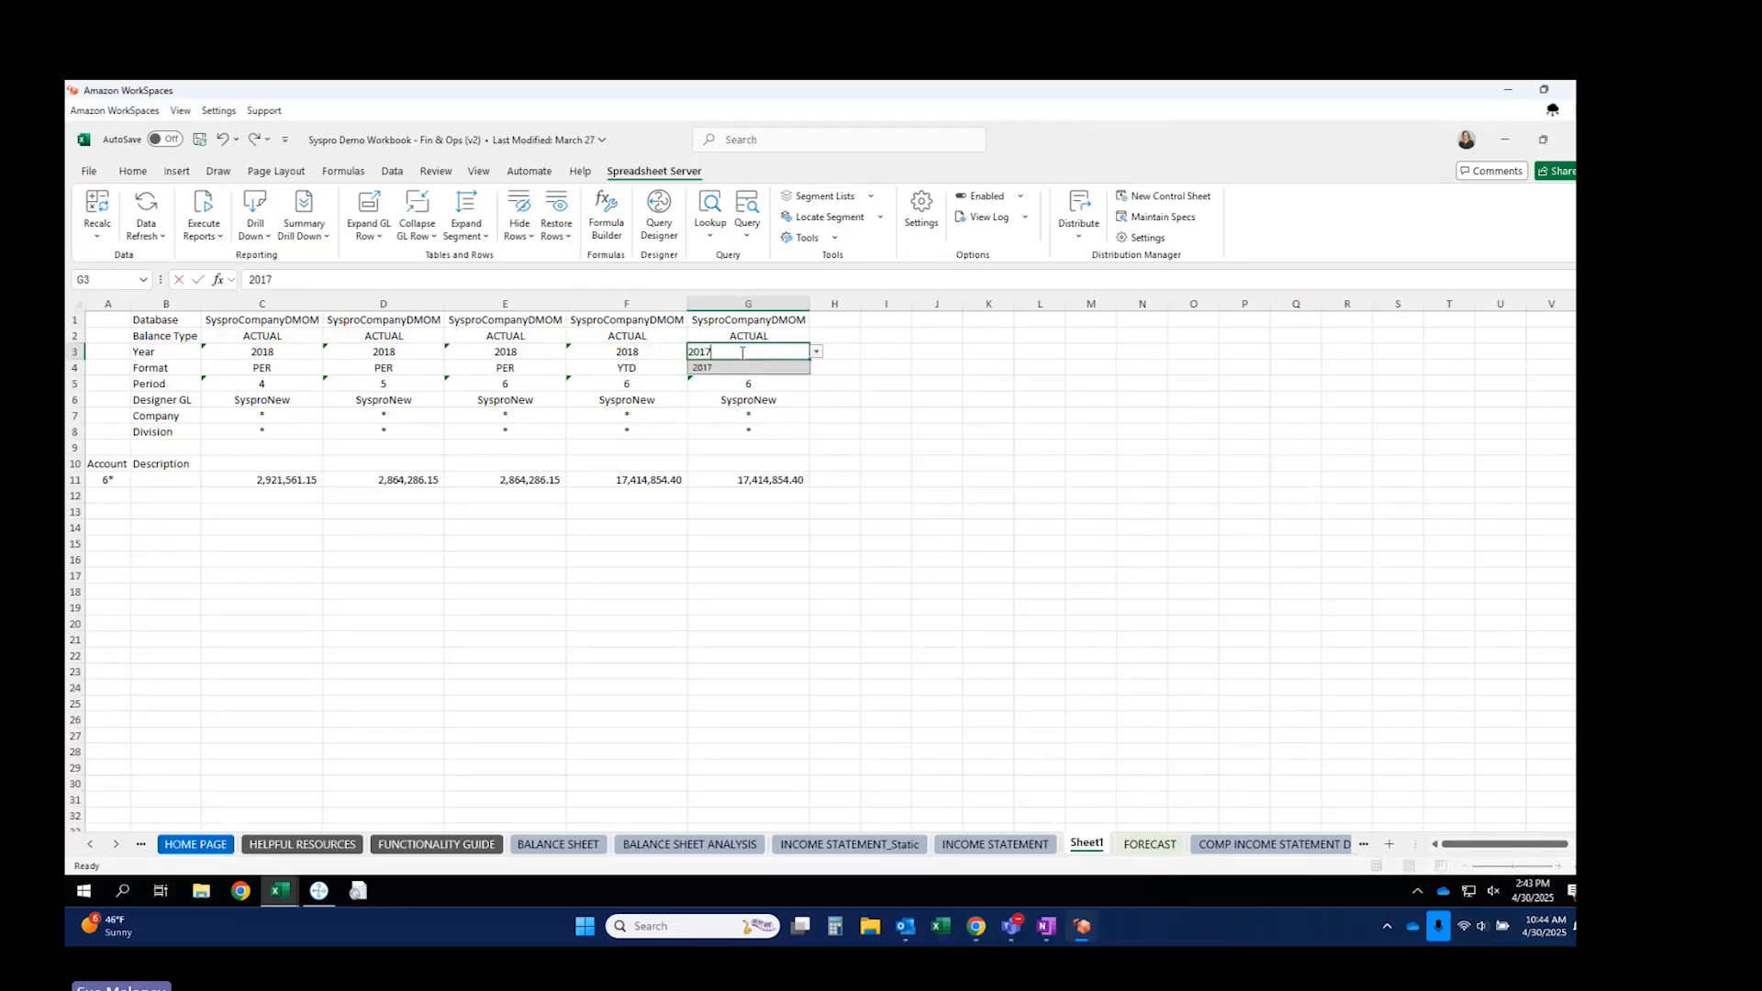
{"action": "key", "text": "Return"}
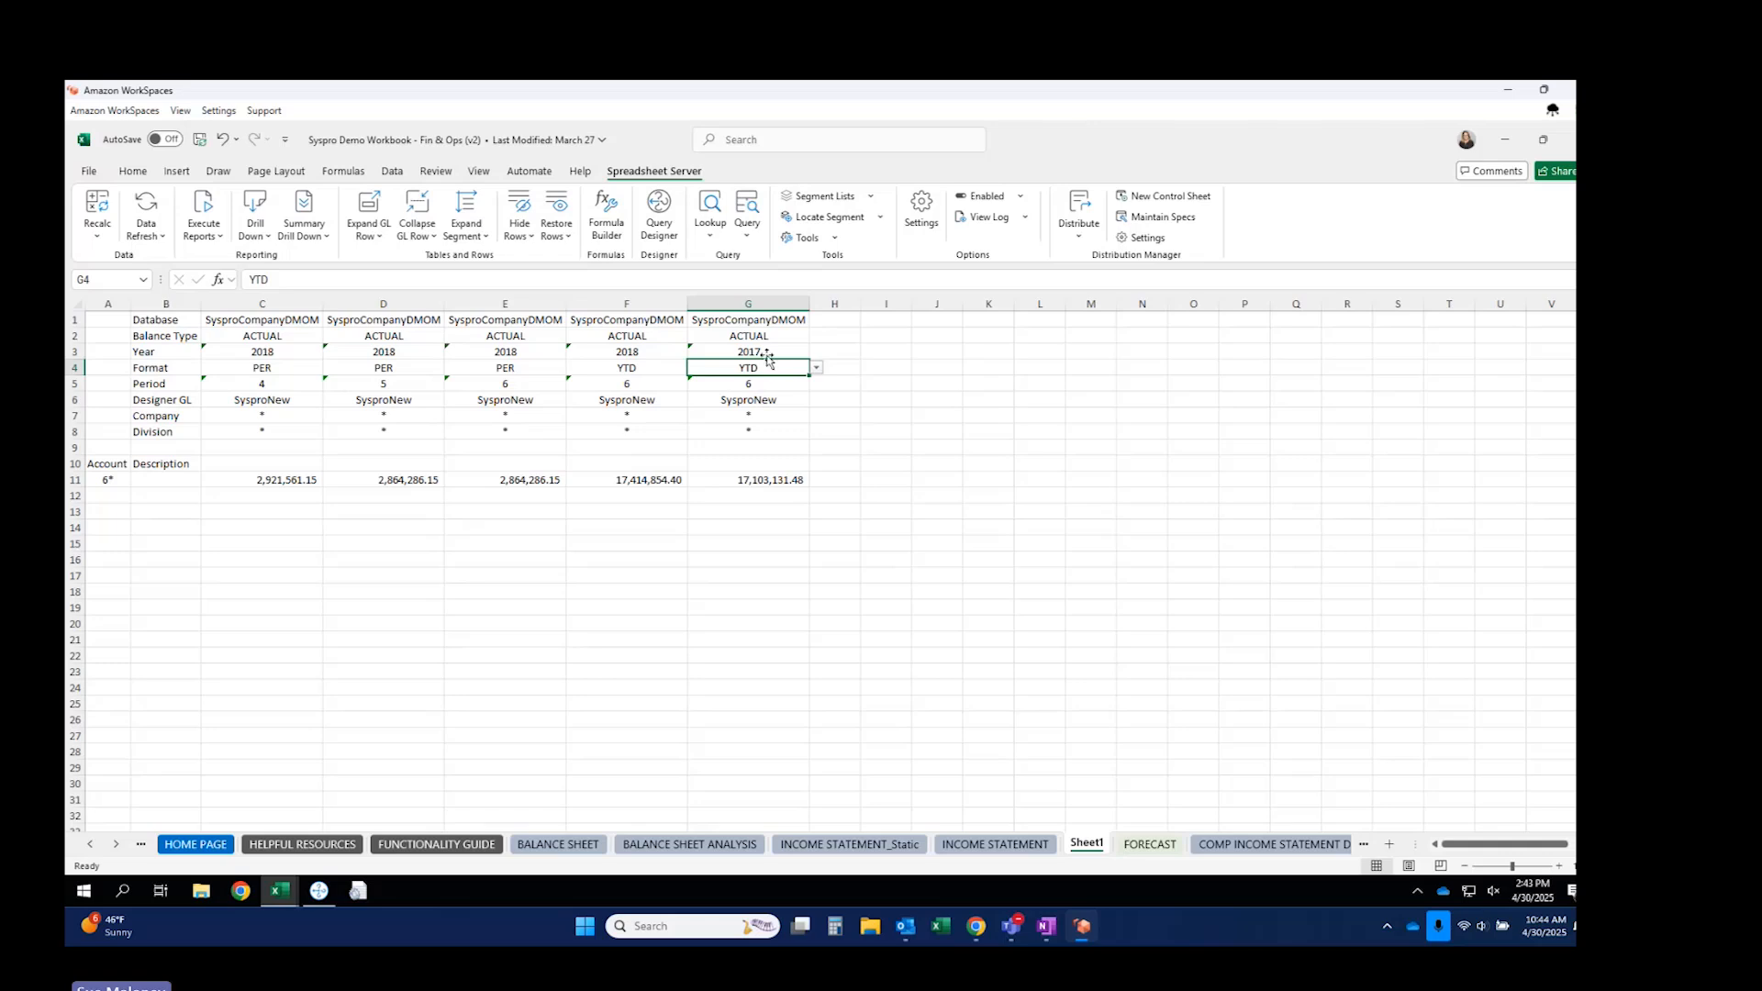
{"action": "left_click", "coordinate": [765, 339]}
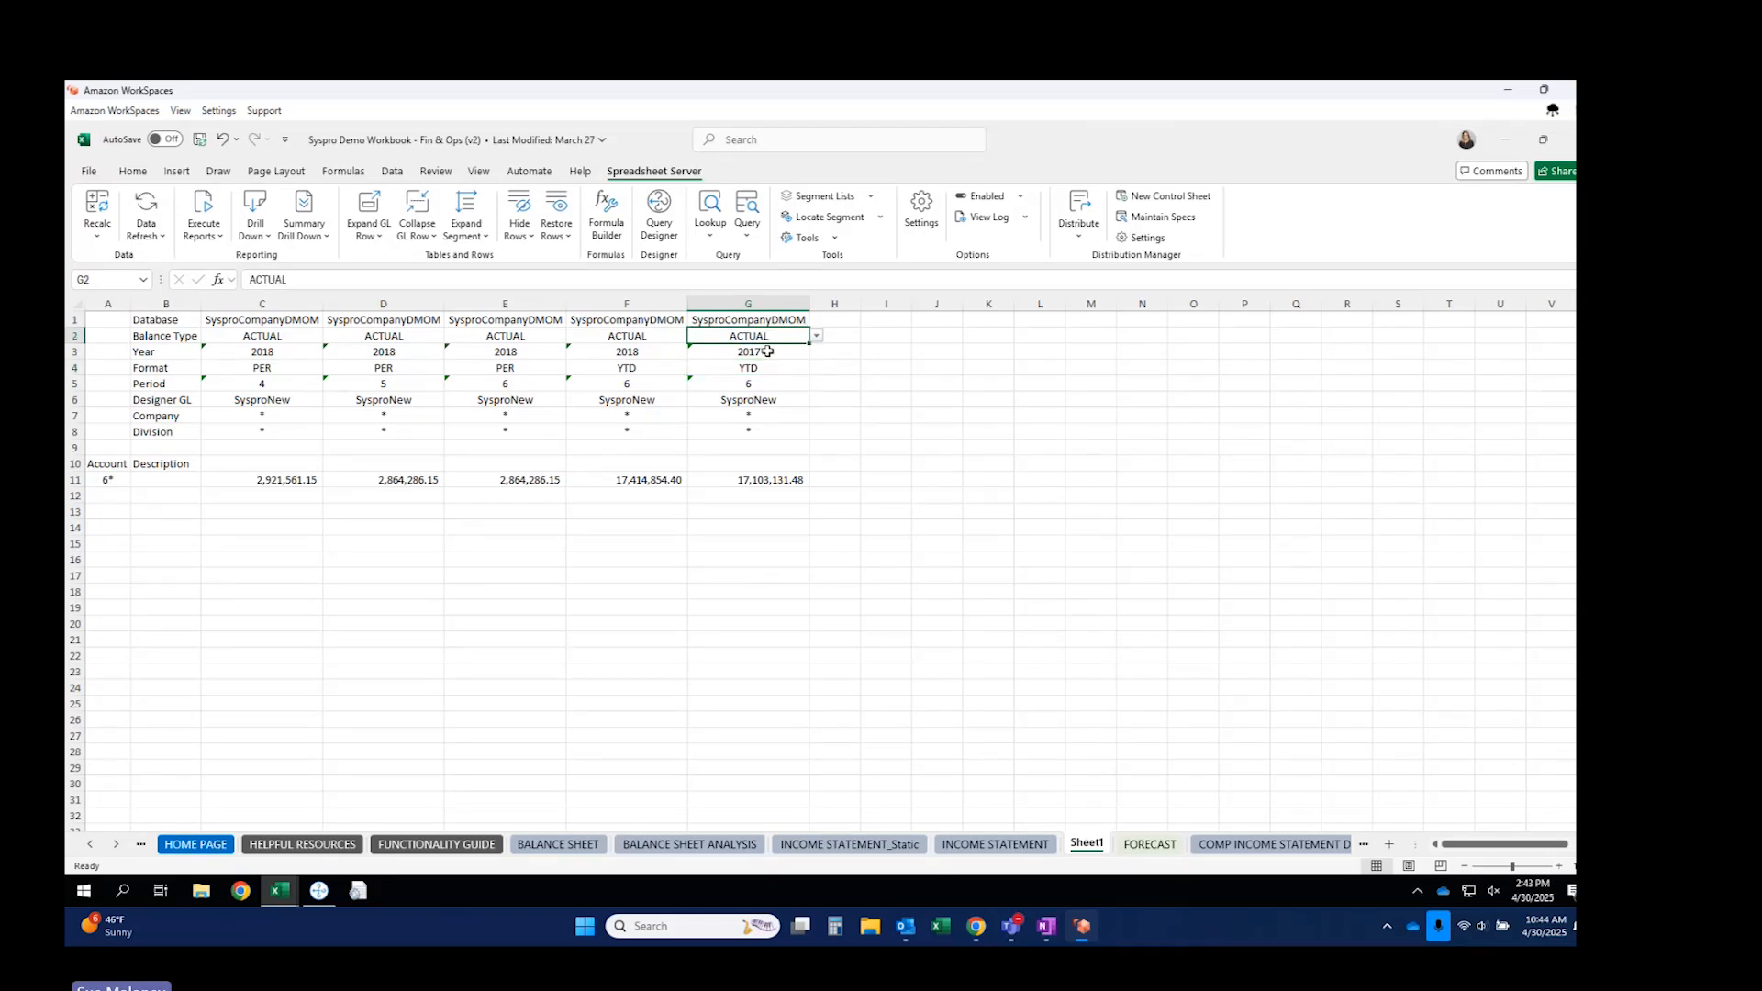
{"action": "left_click", "coordinate": [837, 478]}
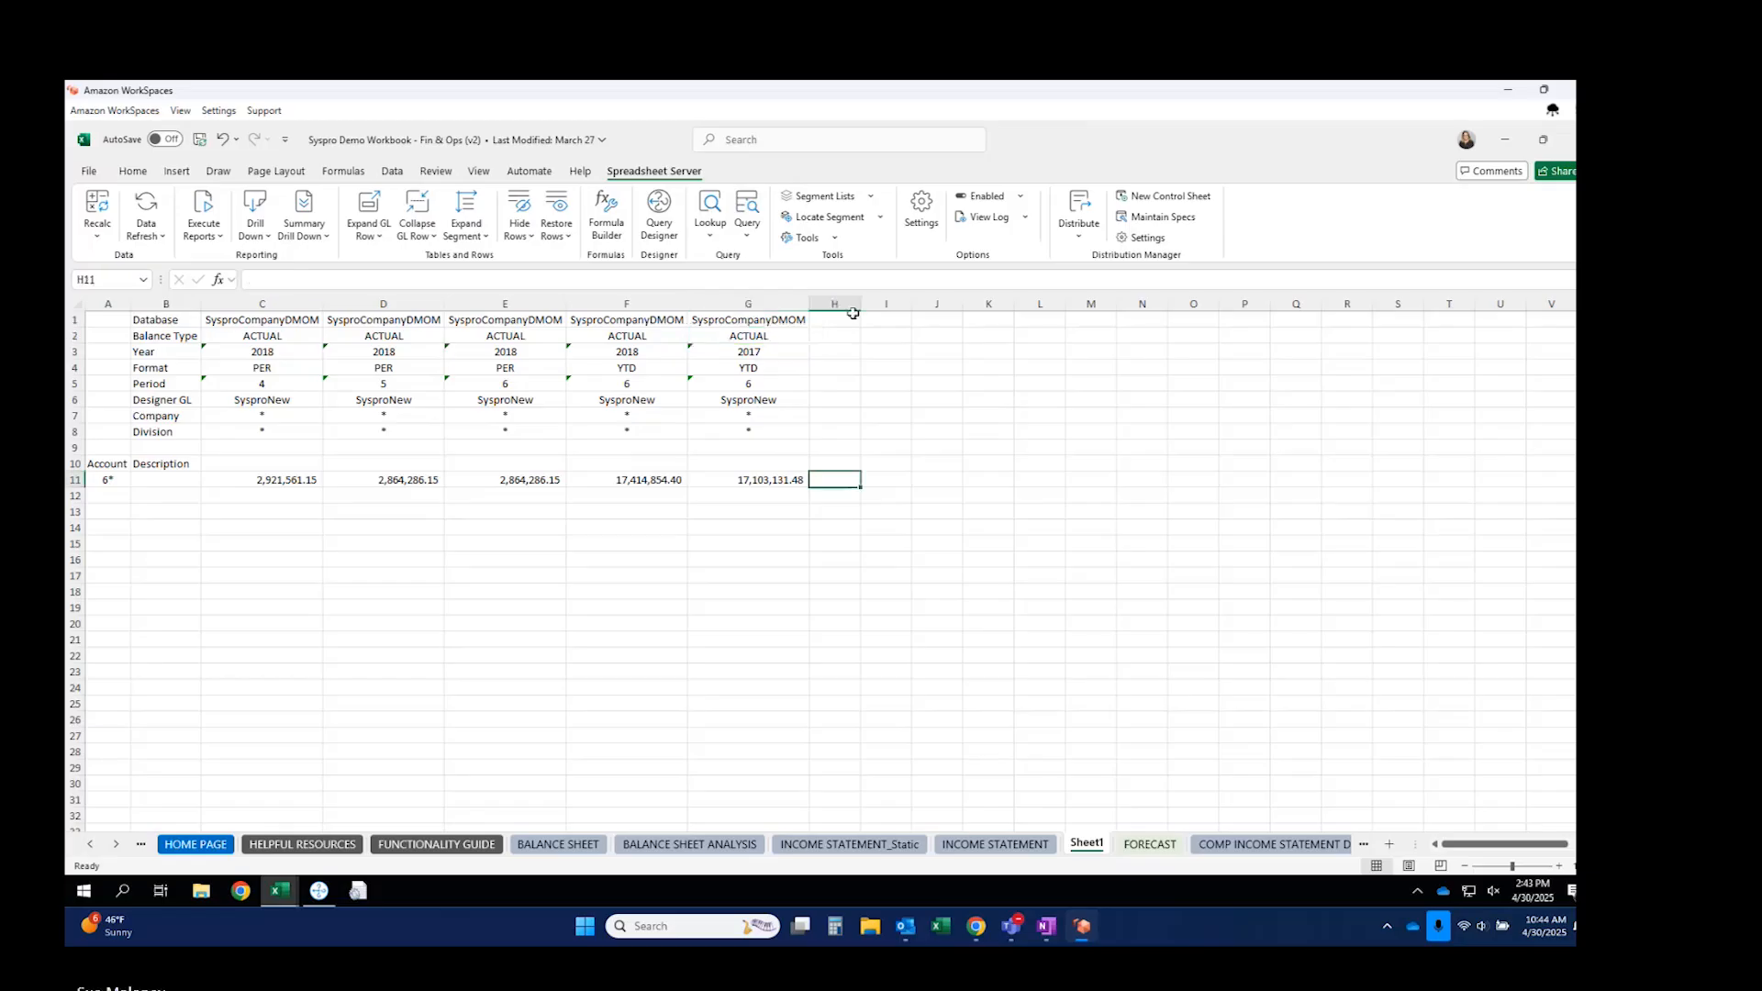
Widen column H and enter =F11-G11 in H11, giving 311,722.92.
{"action": "left_click_drag", "start_coordinate": [855, 312], "coordinate": [900, 312]}
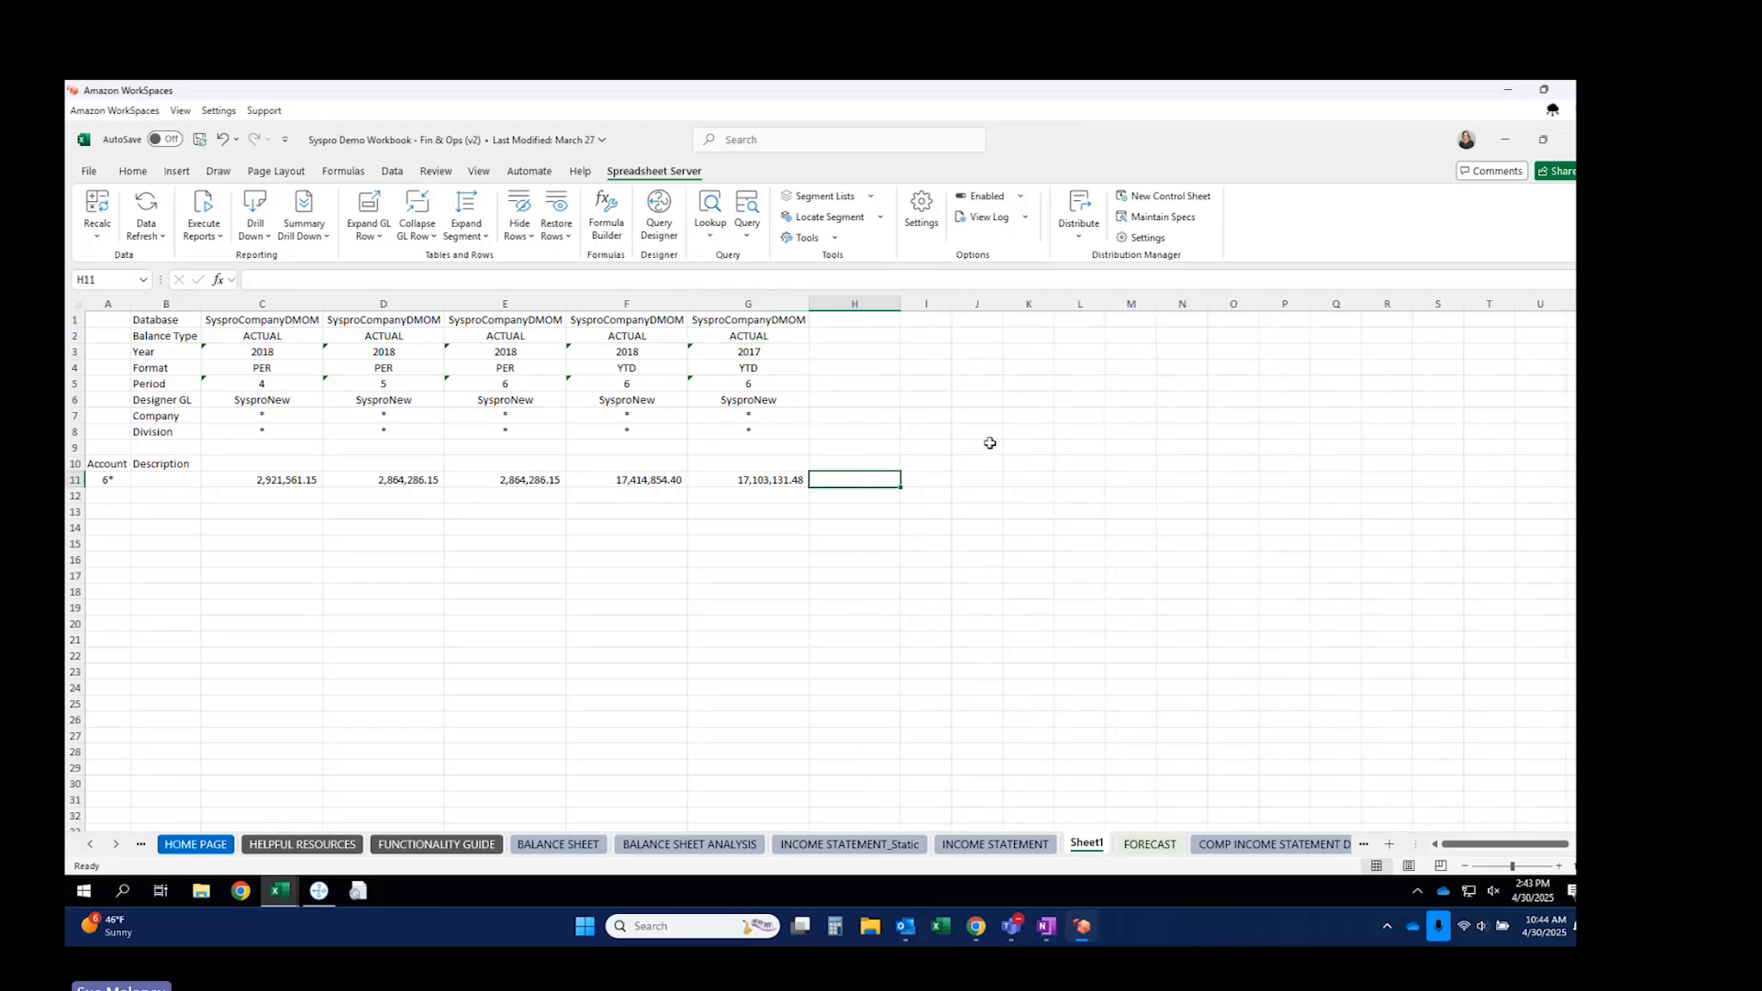
{"action": "type", "text": "=f11-hh"}
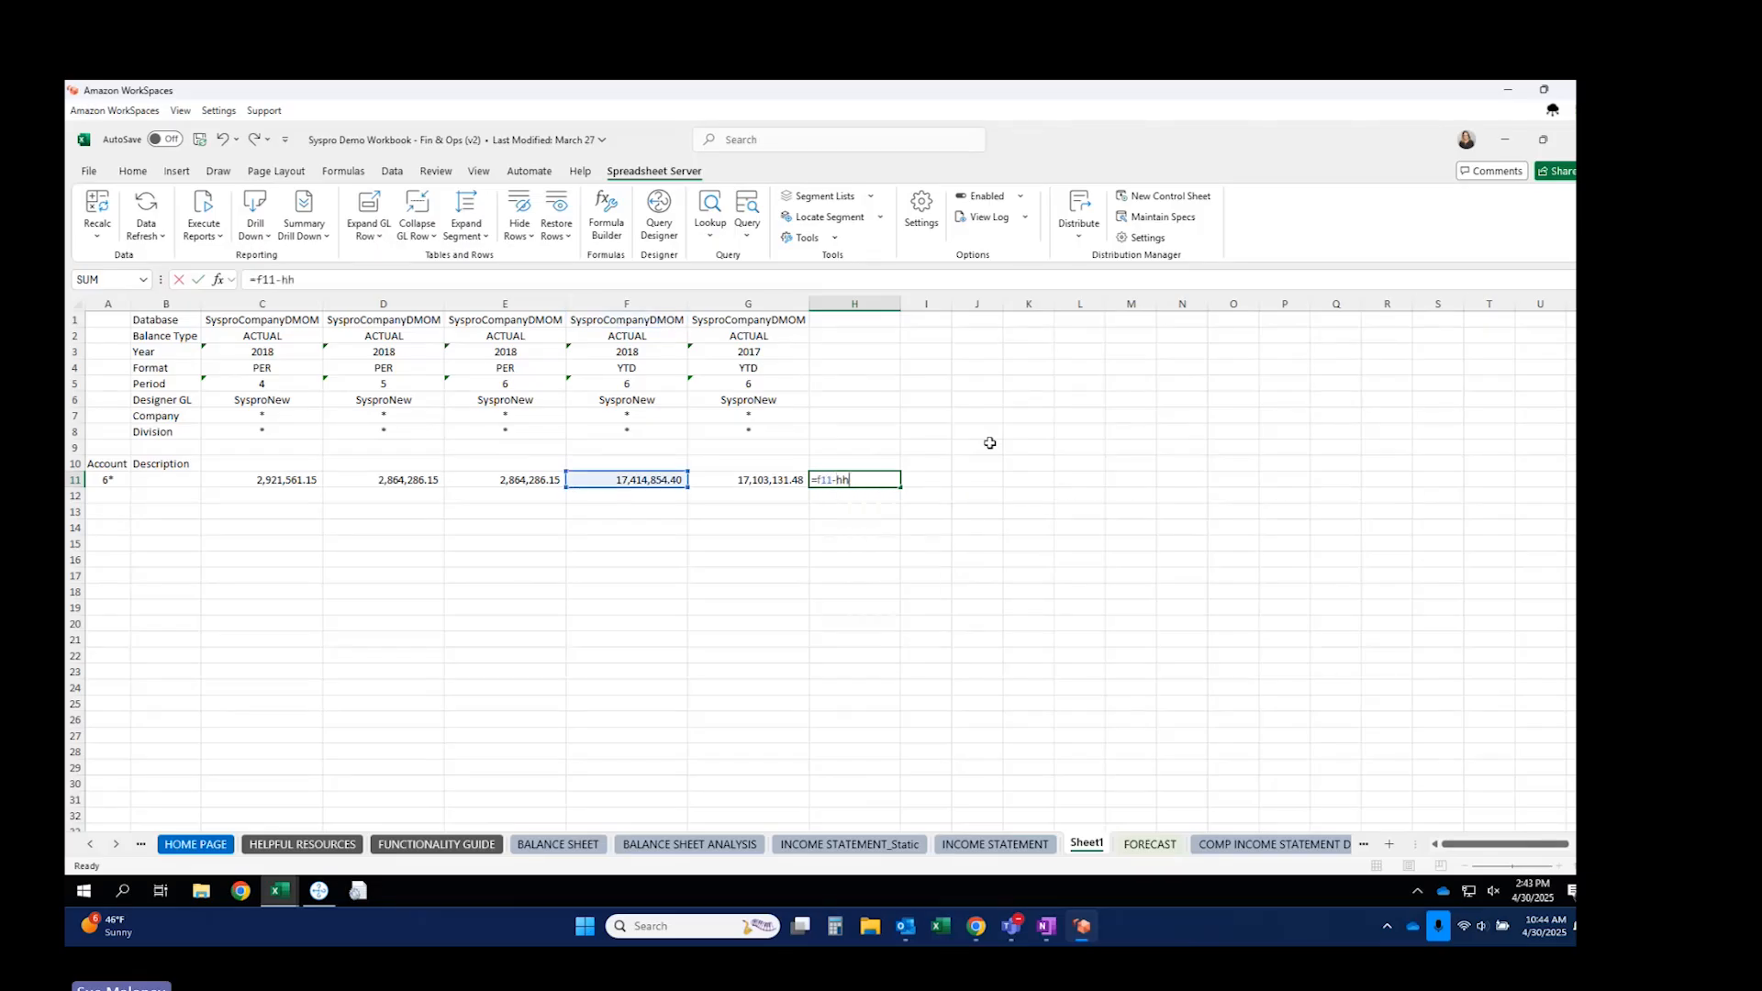
{"action": "key", "text": "BackSpace"}
{"action": "key", "text": "BackSpace"}
{"action": "type", "text": "g11"}
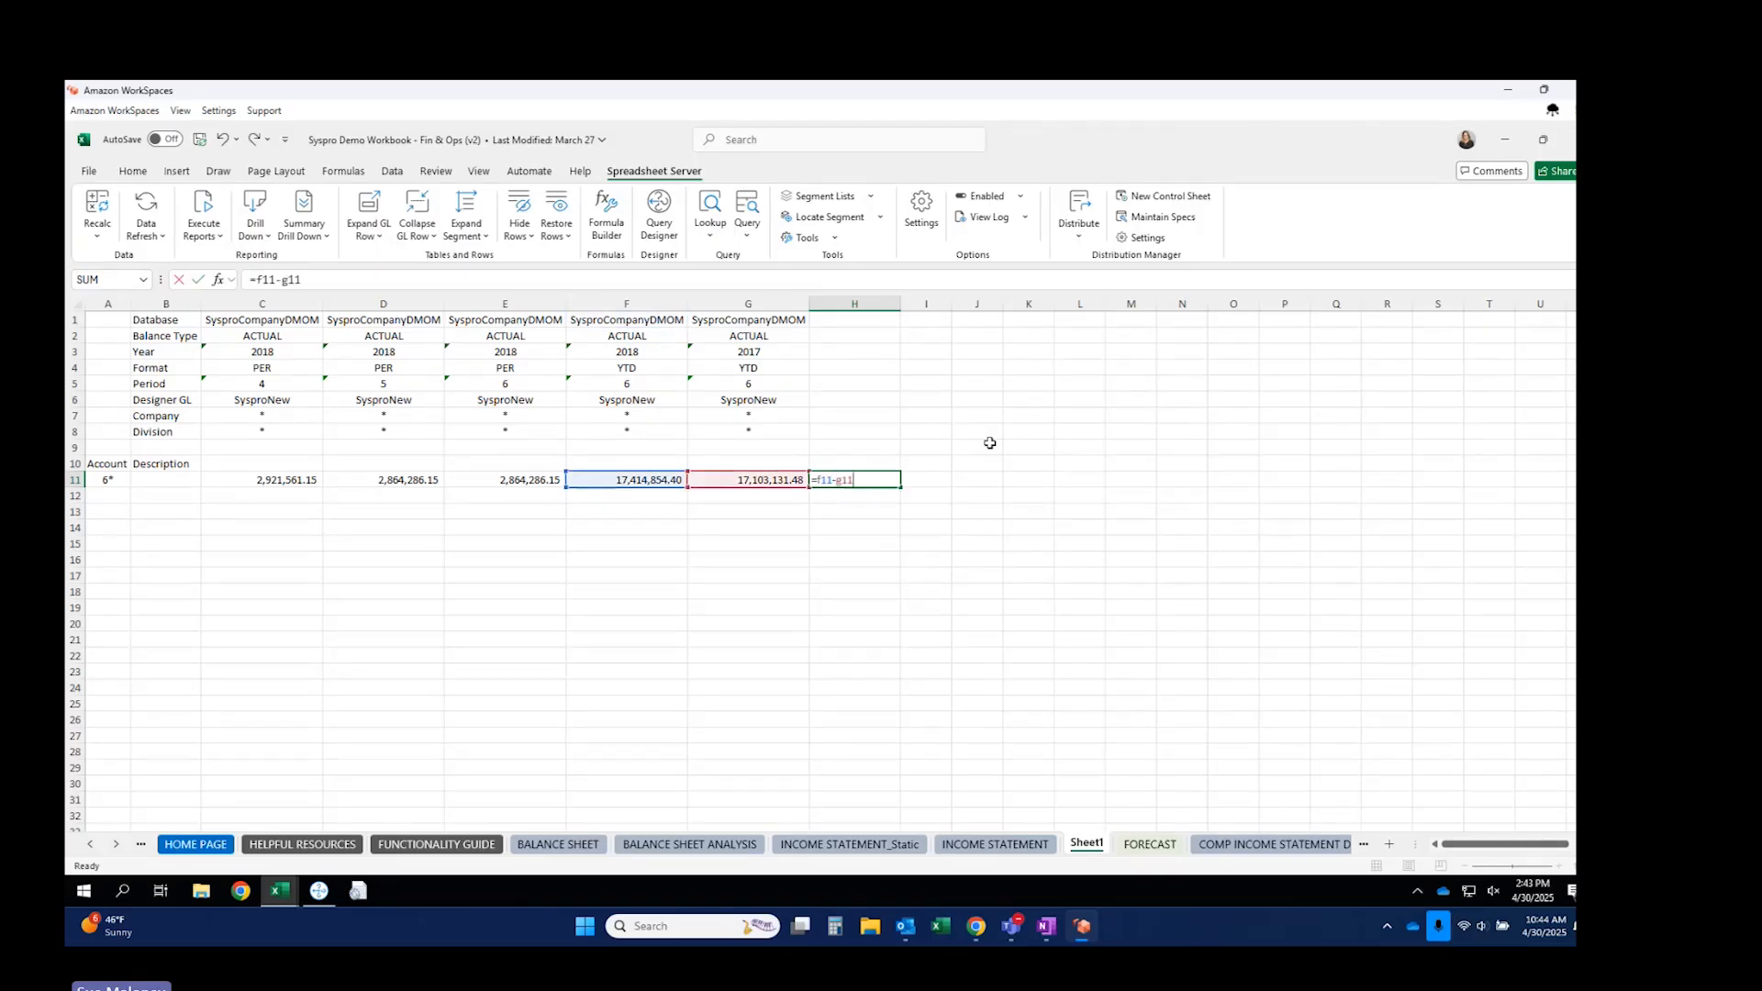
{"action": "key", "text": "Return"}
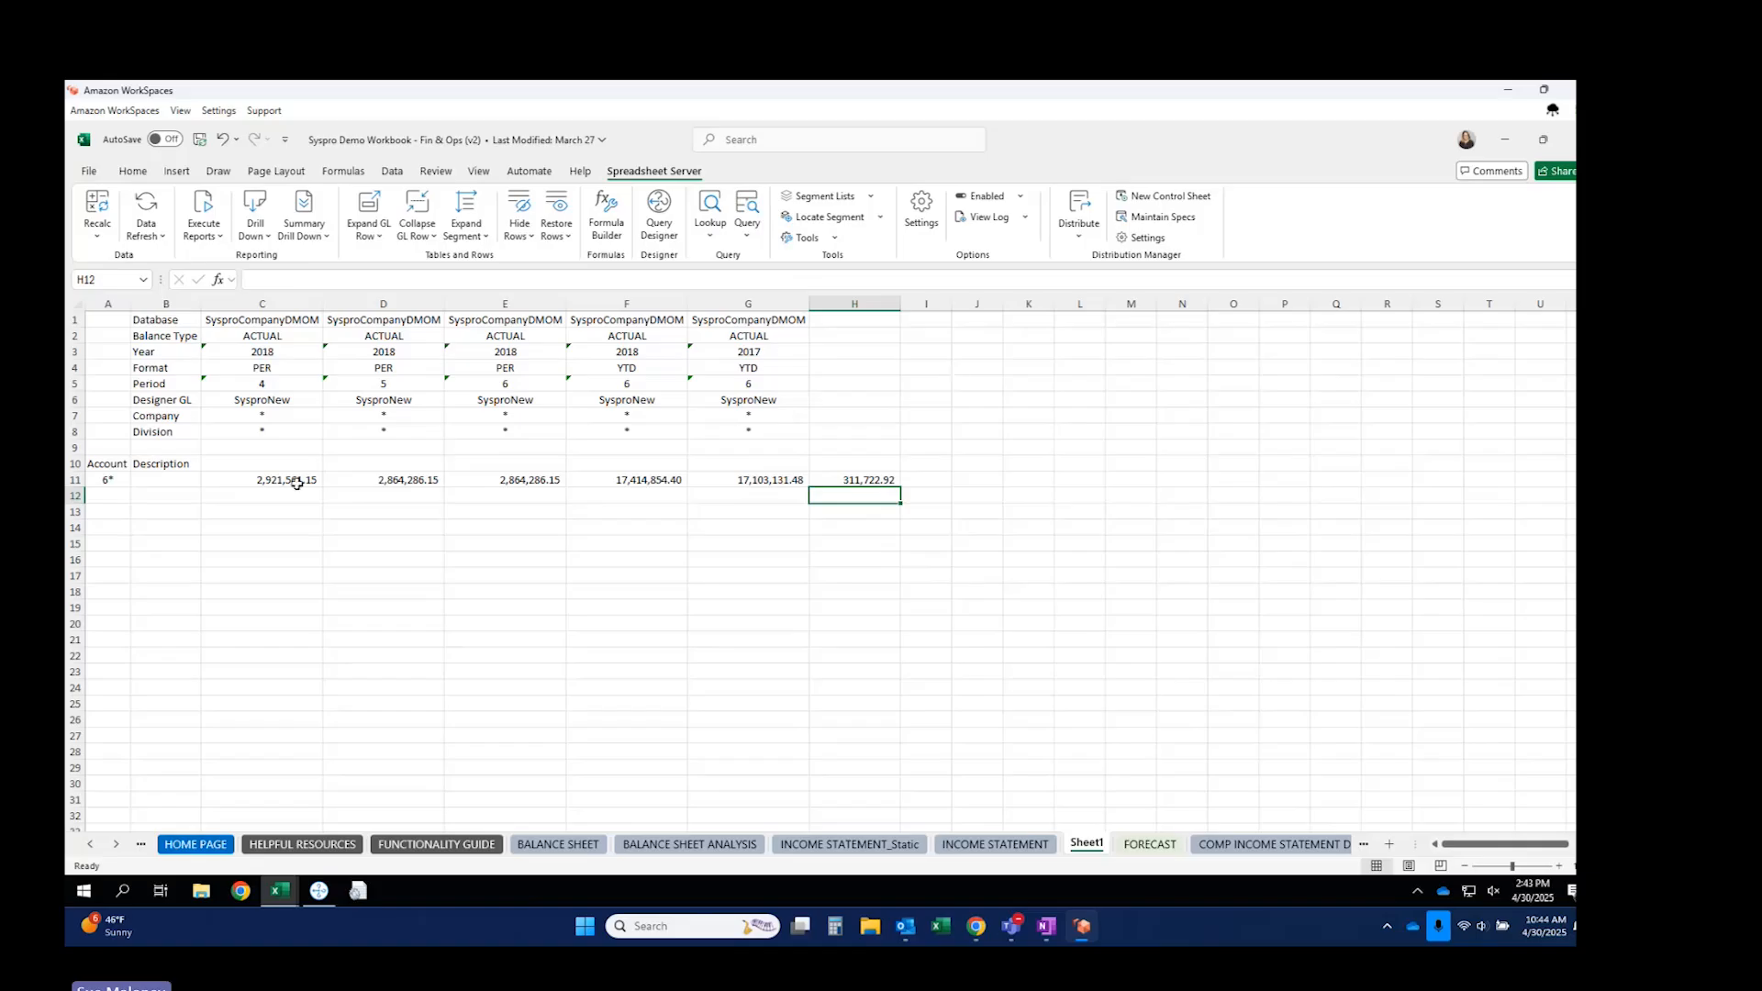
{"action": "left_click_drag", "start_coordinate": [295, 479], "coordinate": [734, 481]}
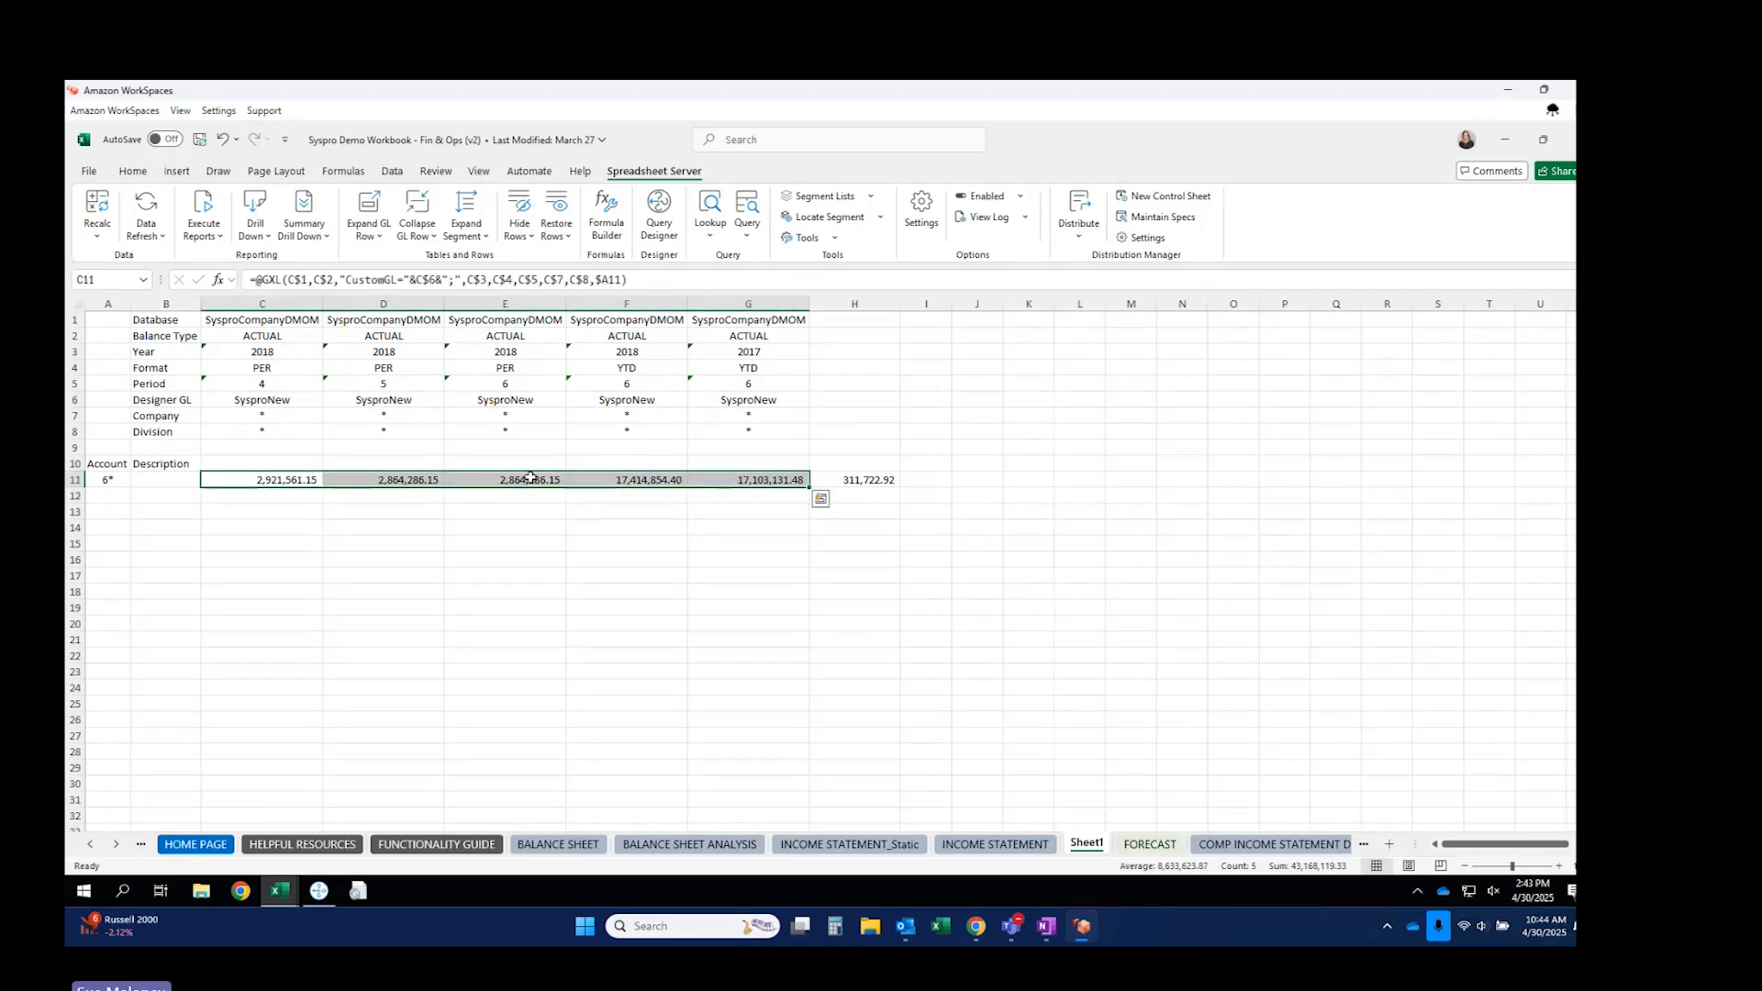
Expand C11 into individual 6* account detail rows.
{"action": "left_click_drag", "start_coordinate": [418, 488], "coordinate": [514, 485]}
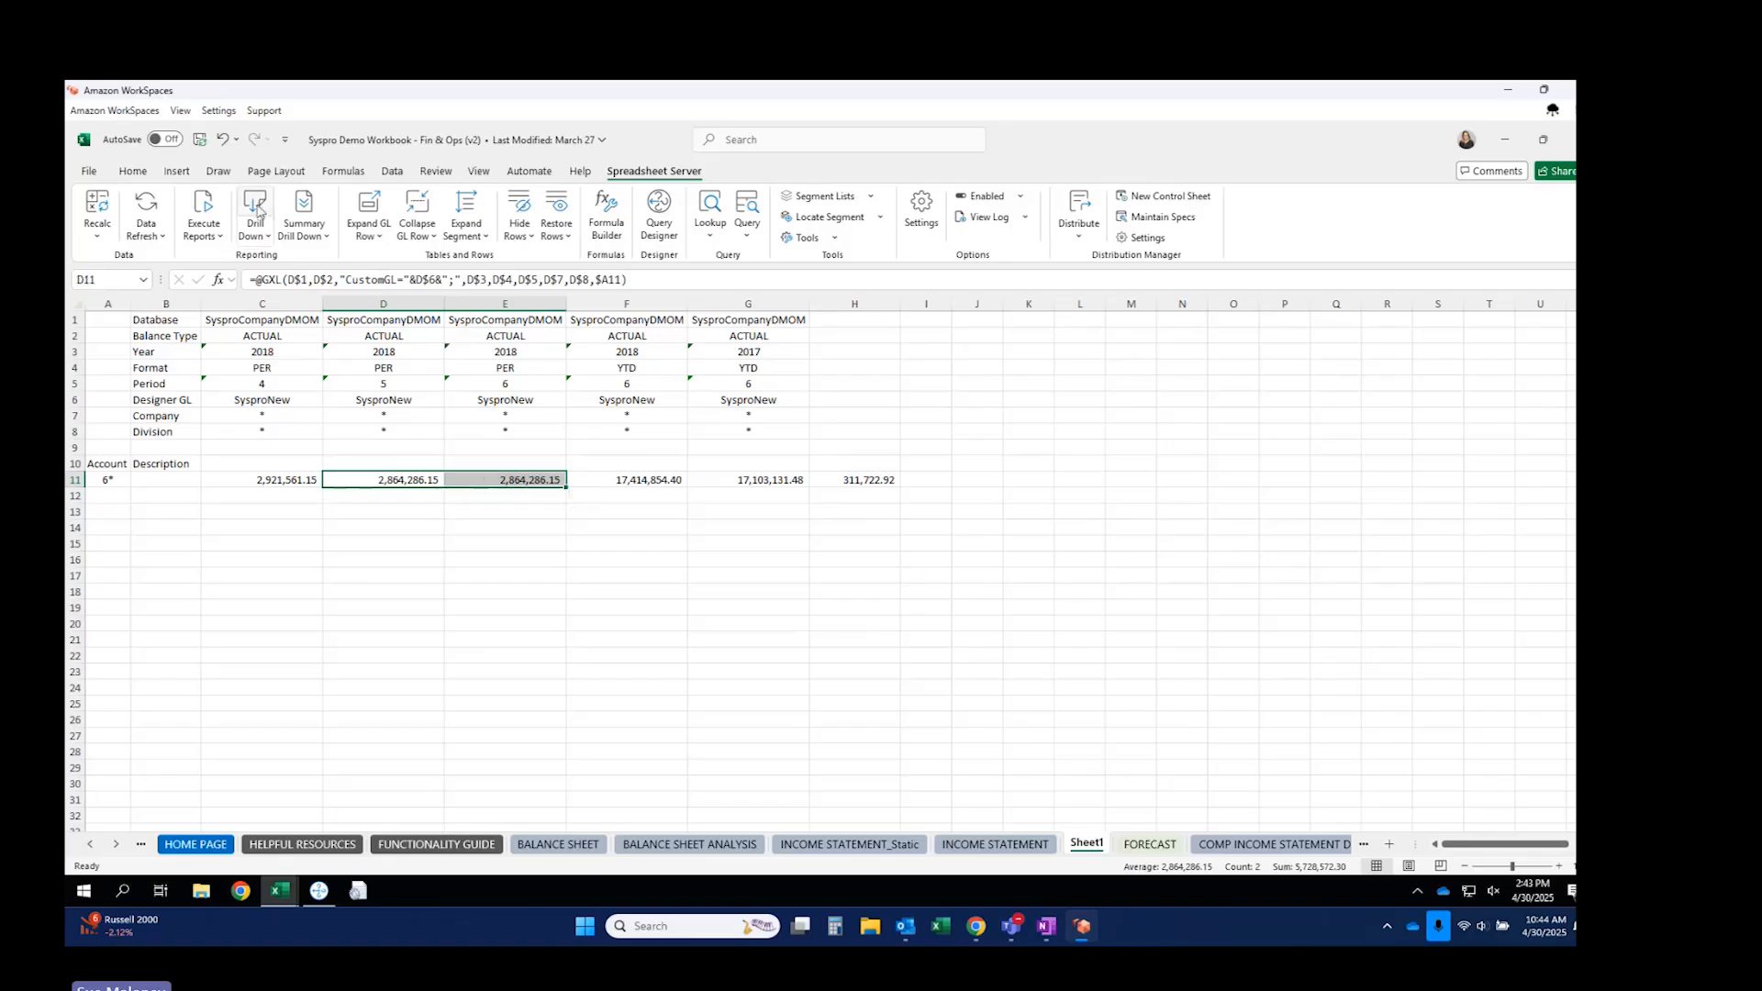
{"action": "left_click", "coordinate": [290, 481]}
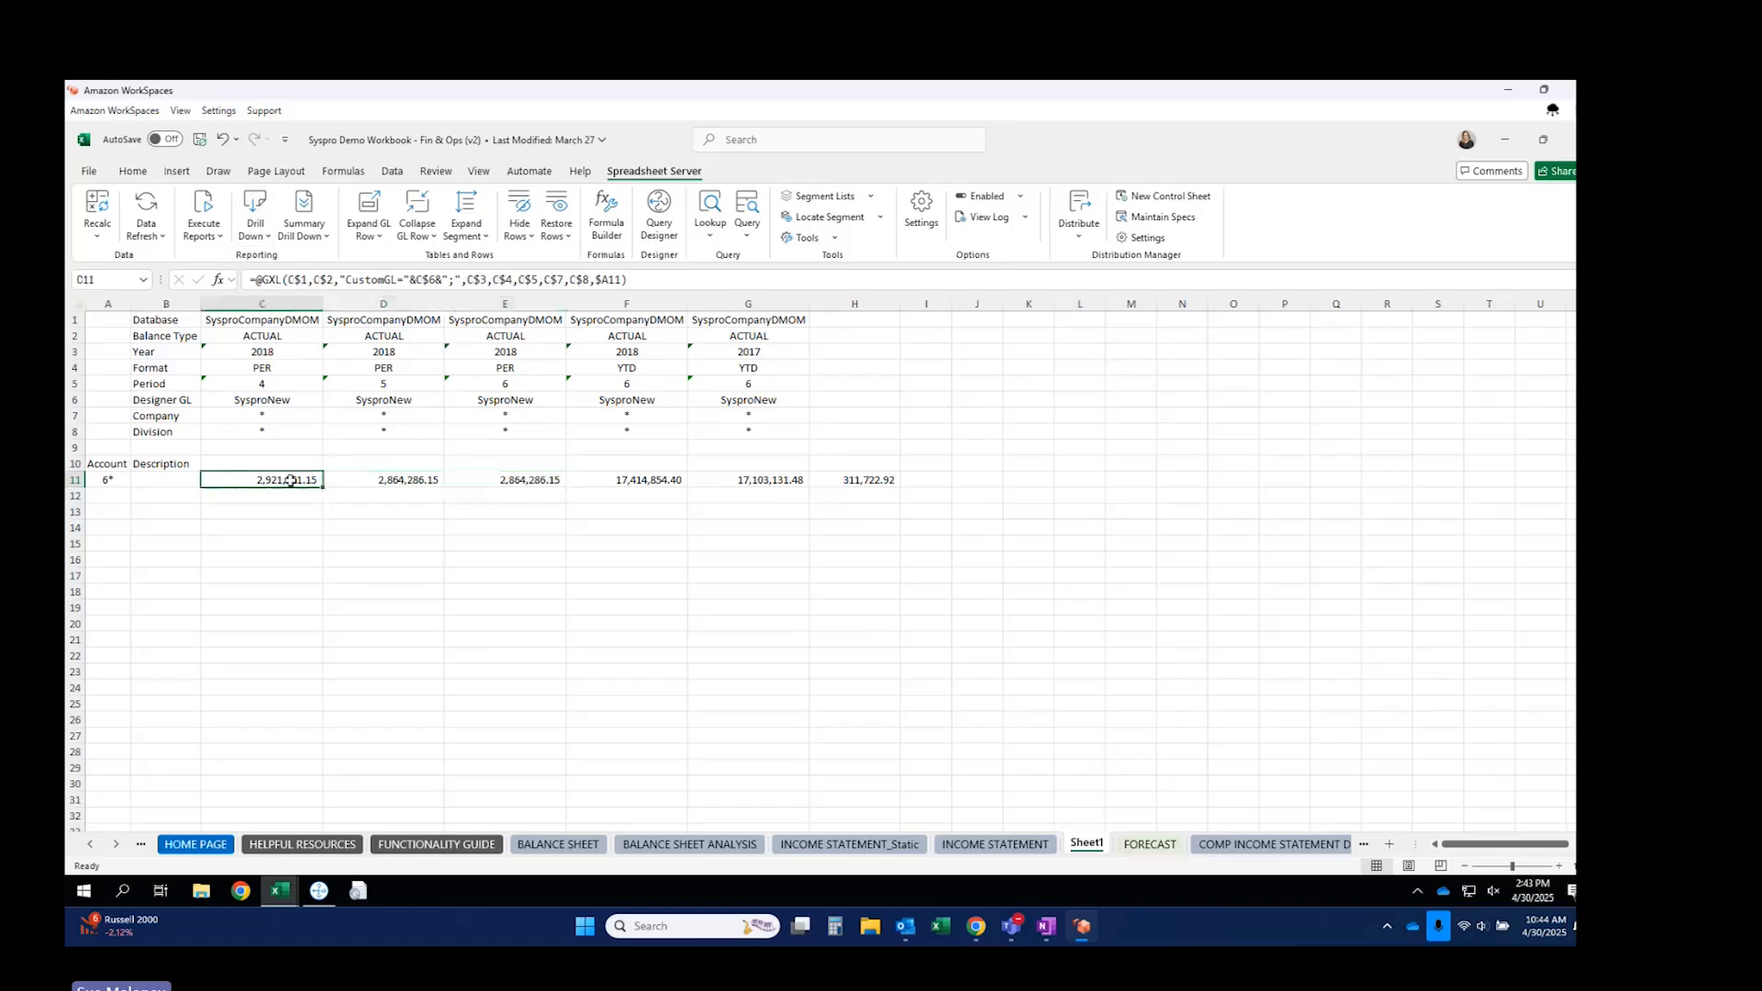
{"action": "left_click", "coordinate": [369, 209]}
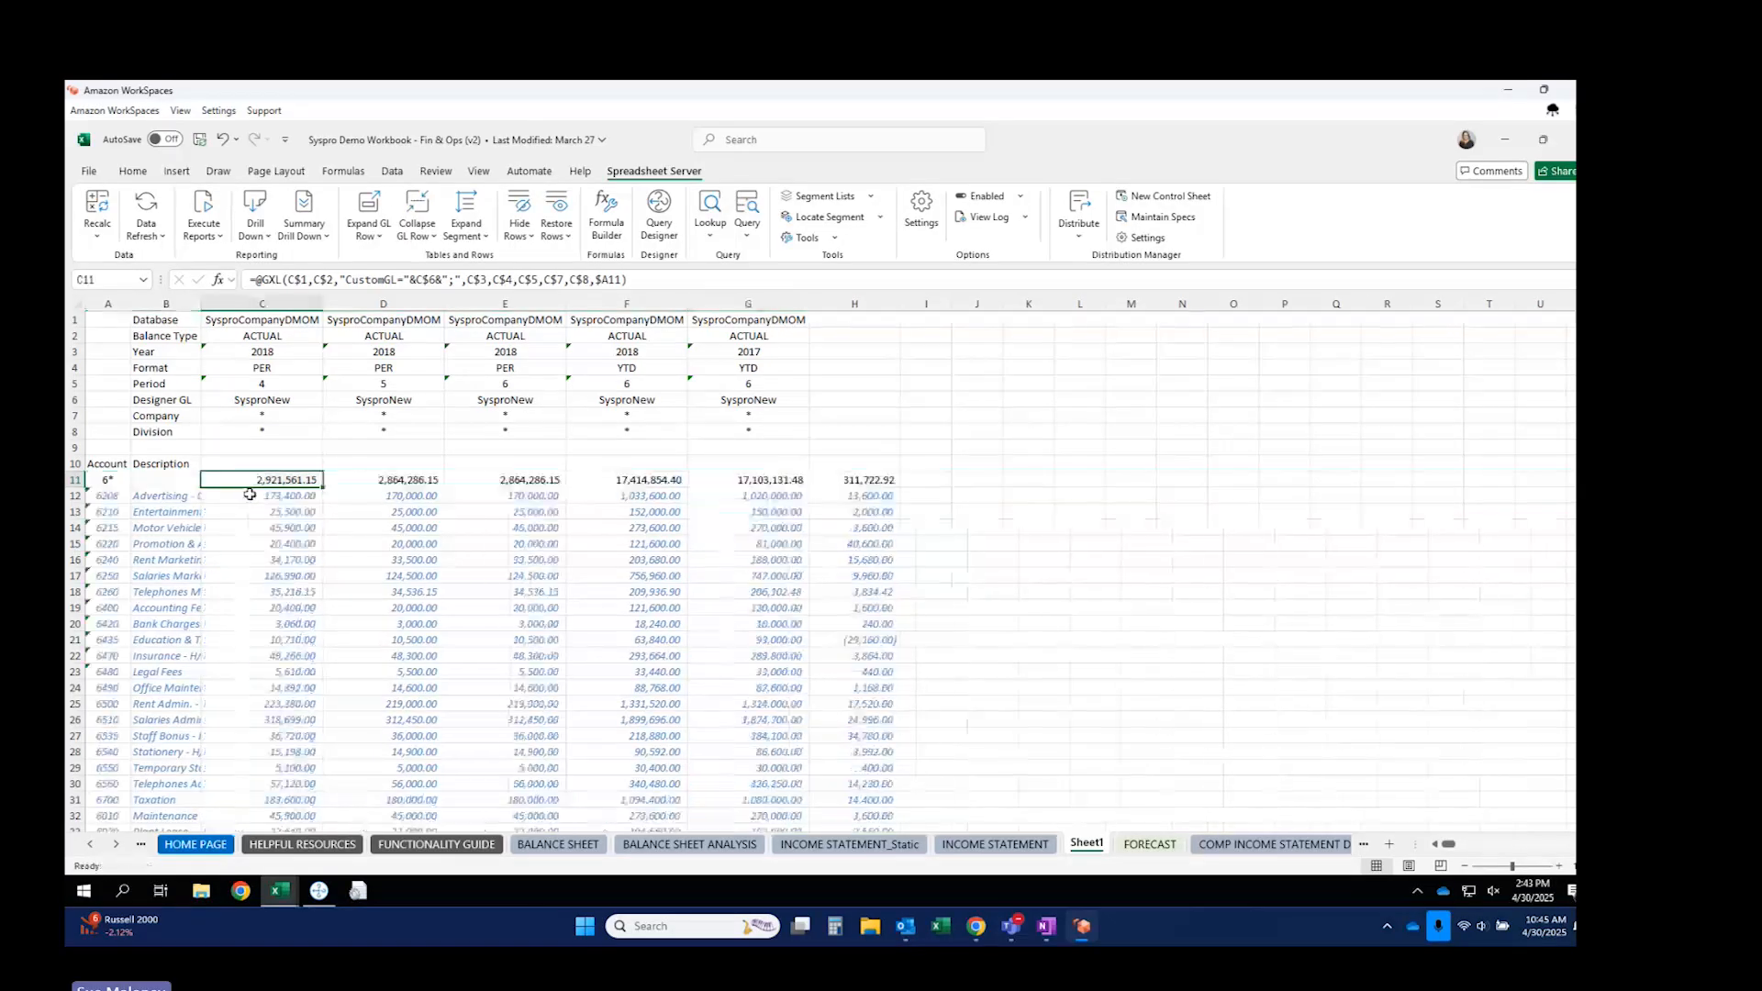
{"action": "left_click_drag", "start_coordinate": [198, 303], "coordinate": [300, 304]}
{"action": "scroll", "coordinate": [830, 574], "scroll_direction": "down", "scroll_amount": 2}
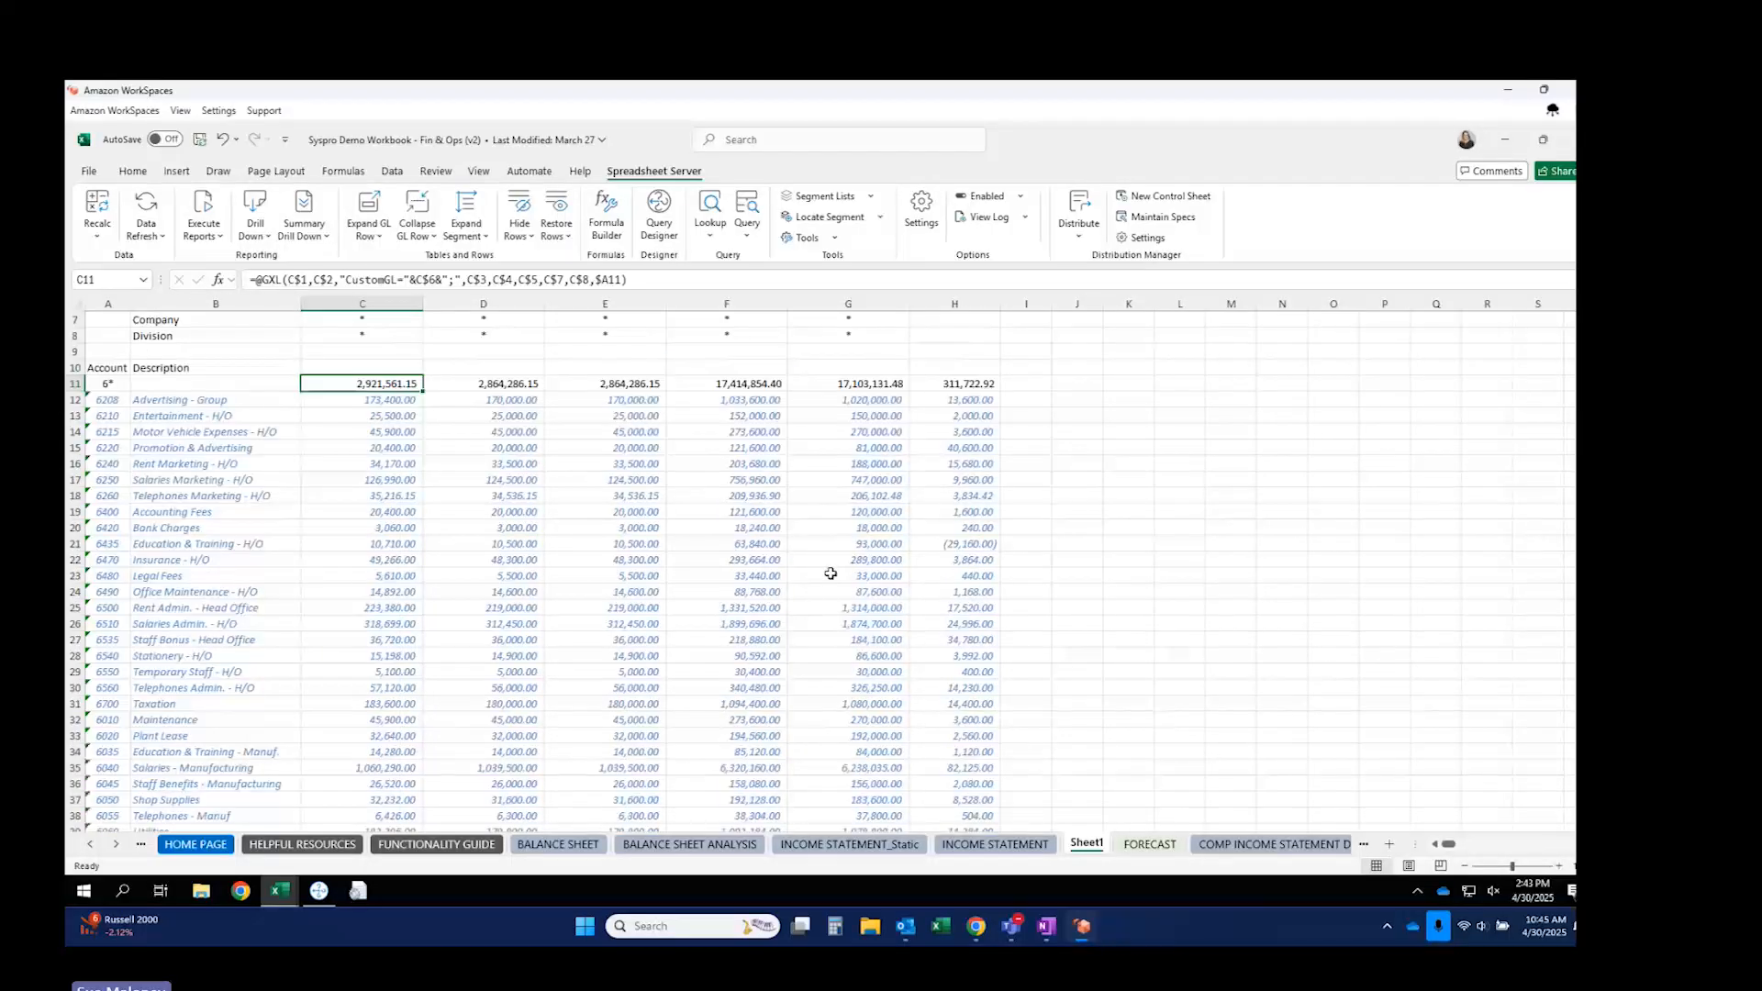
{"action": "scroll", "coordinate": [830, 573], "scroll_direction": "down", "scroll_amount": 2}
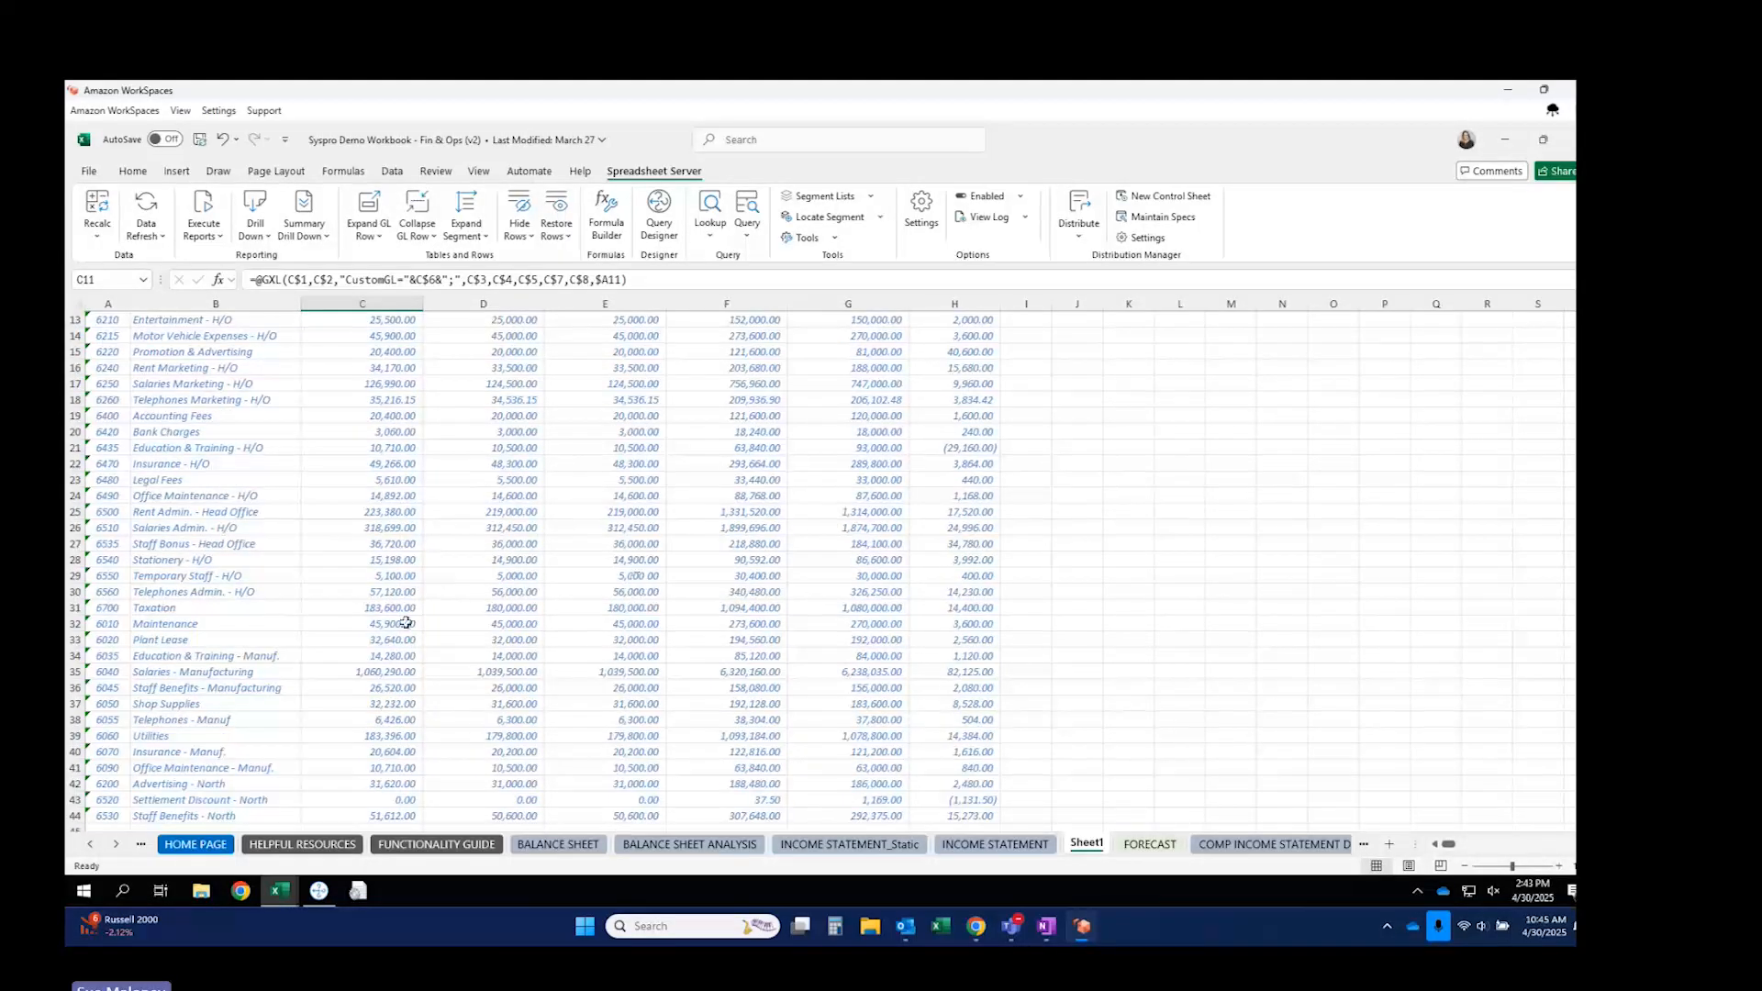
Inspect the E35 and H21 detail formulas, then collapse the GL detail rows.
{"action": "left_click", "coordinate": [640, 672]}
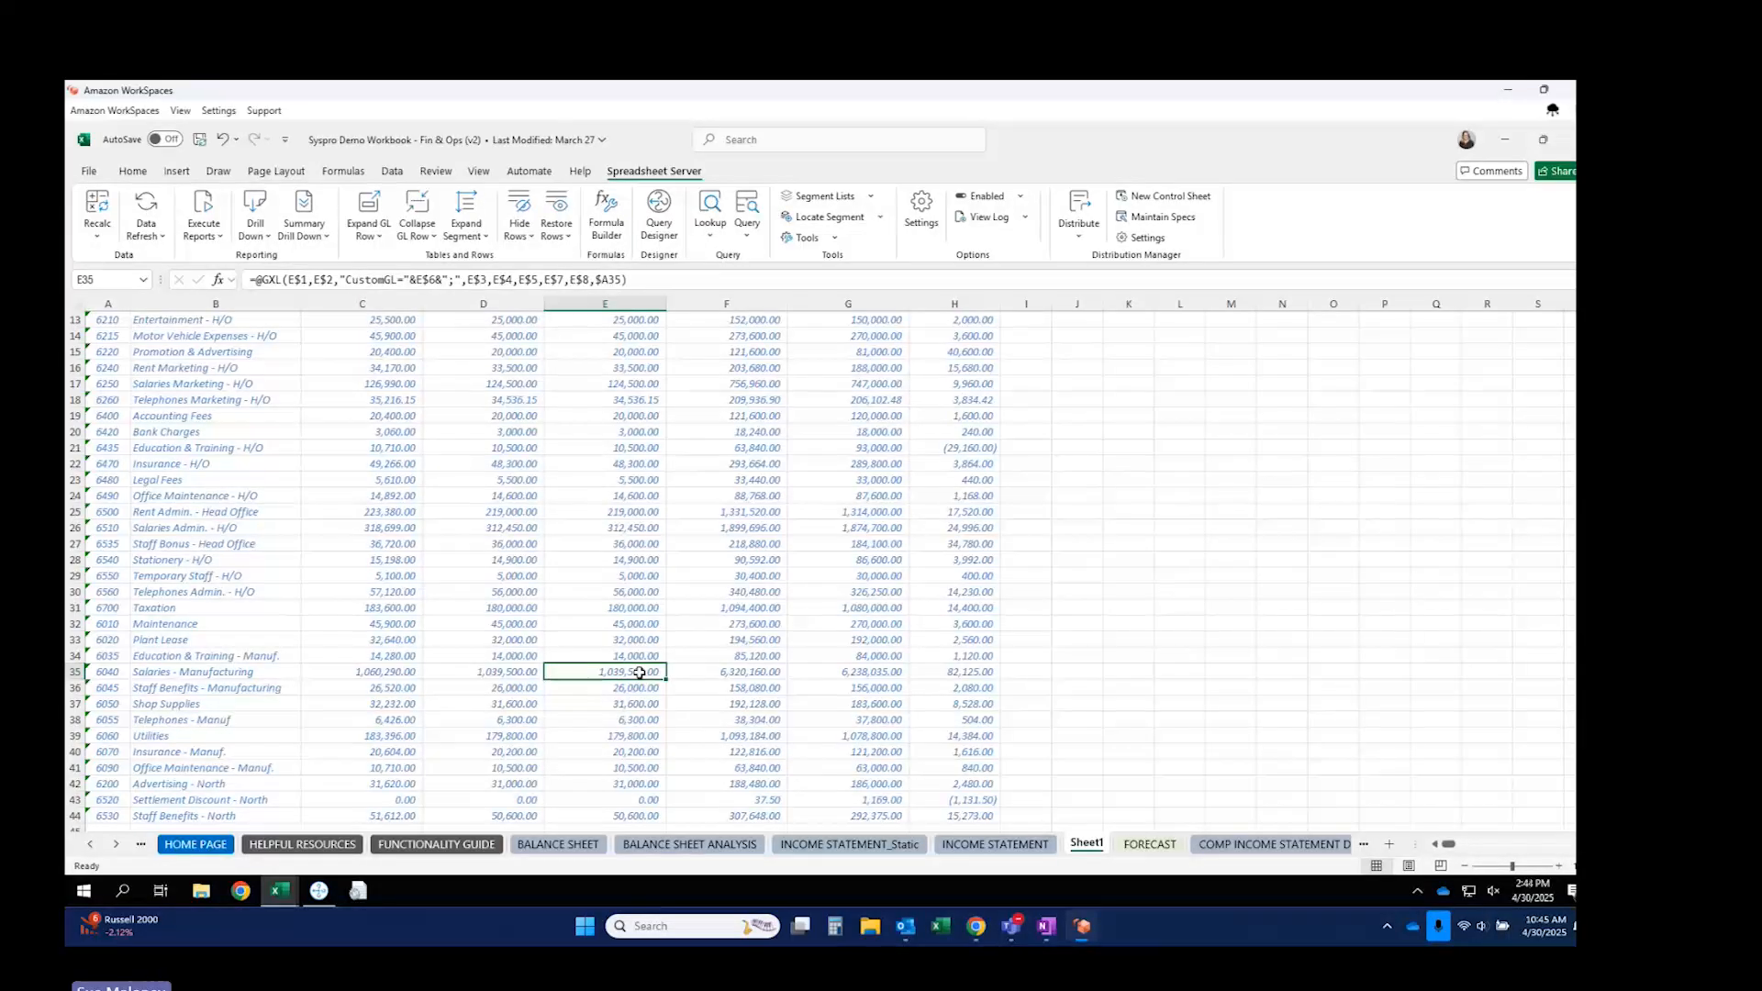
{"action": "scroll", "coordinate": [639, 673], "scroll_direction": "down", "scroll_amount": 3}
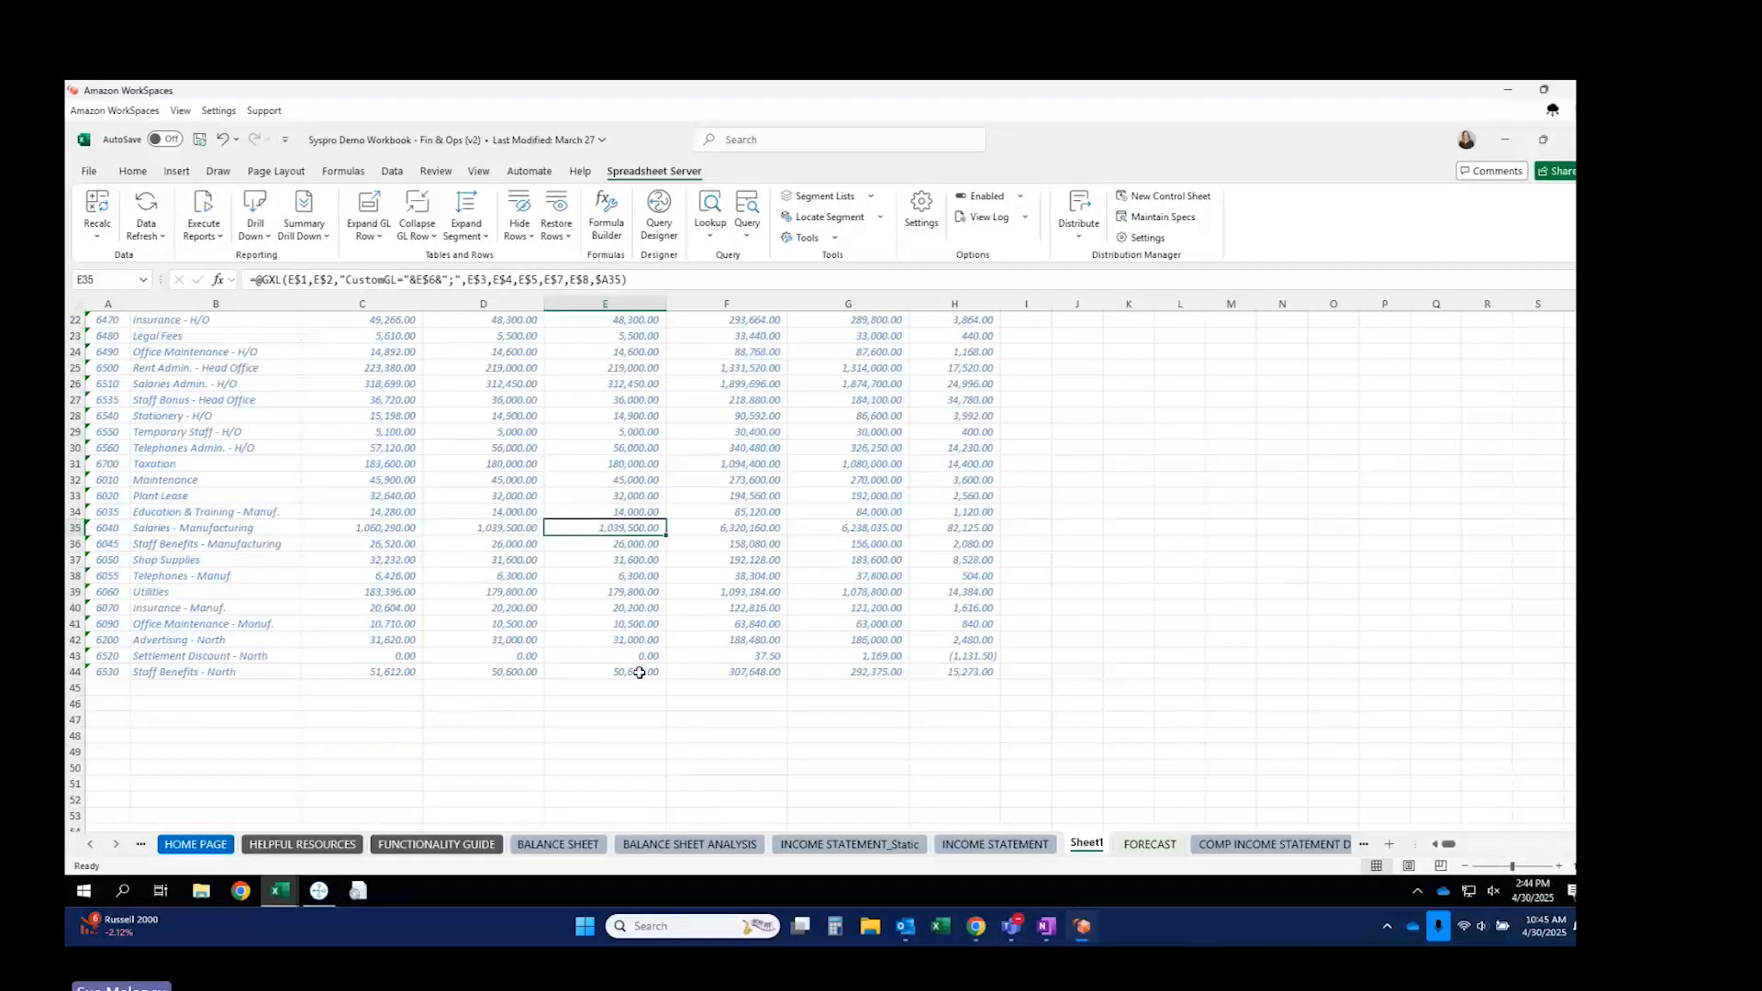
{"action": "scroll", "coordinate": [640, 673], "scroll_direction": "up", "scroll_amount": 4}
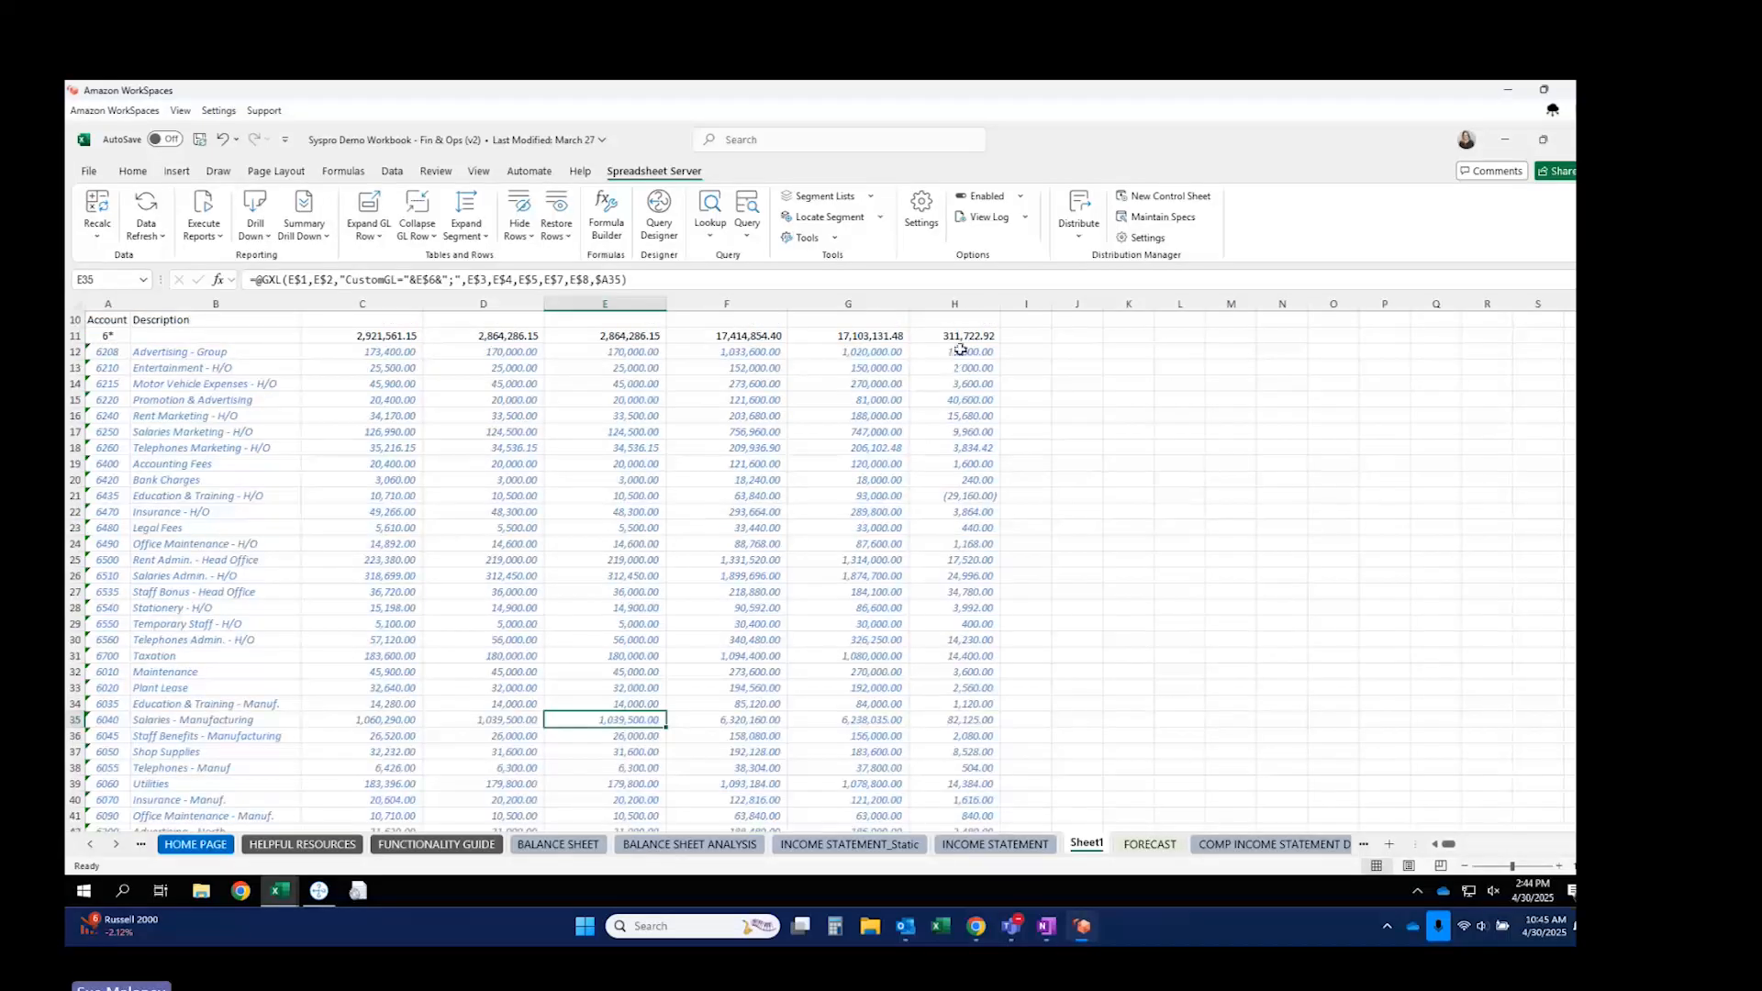
{"action": "left_click", "coordinate": [965, 494]}
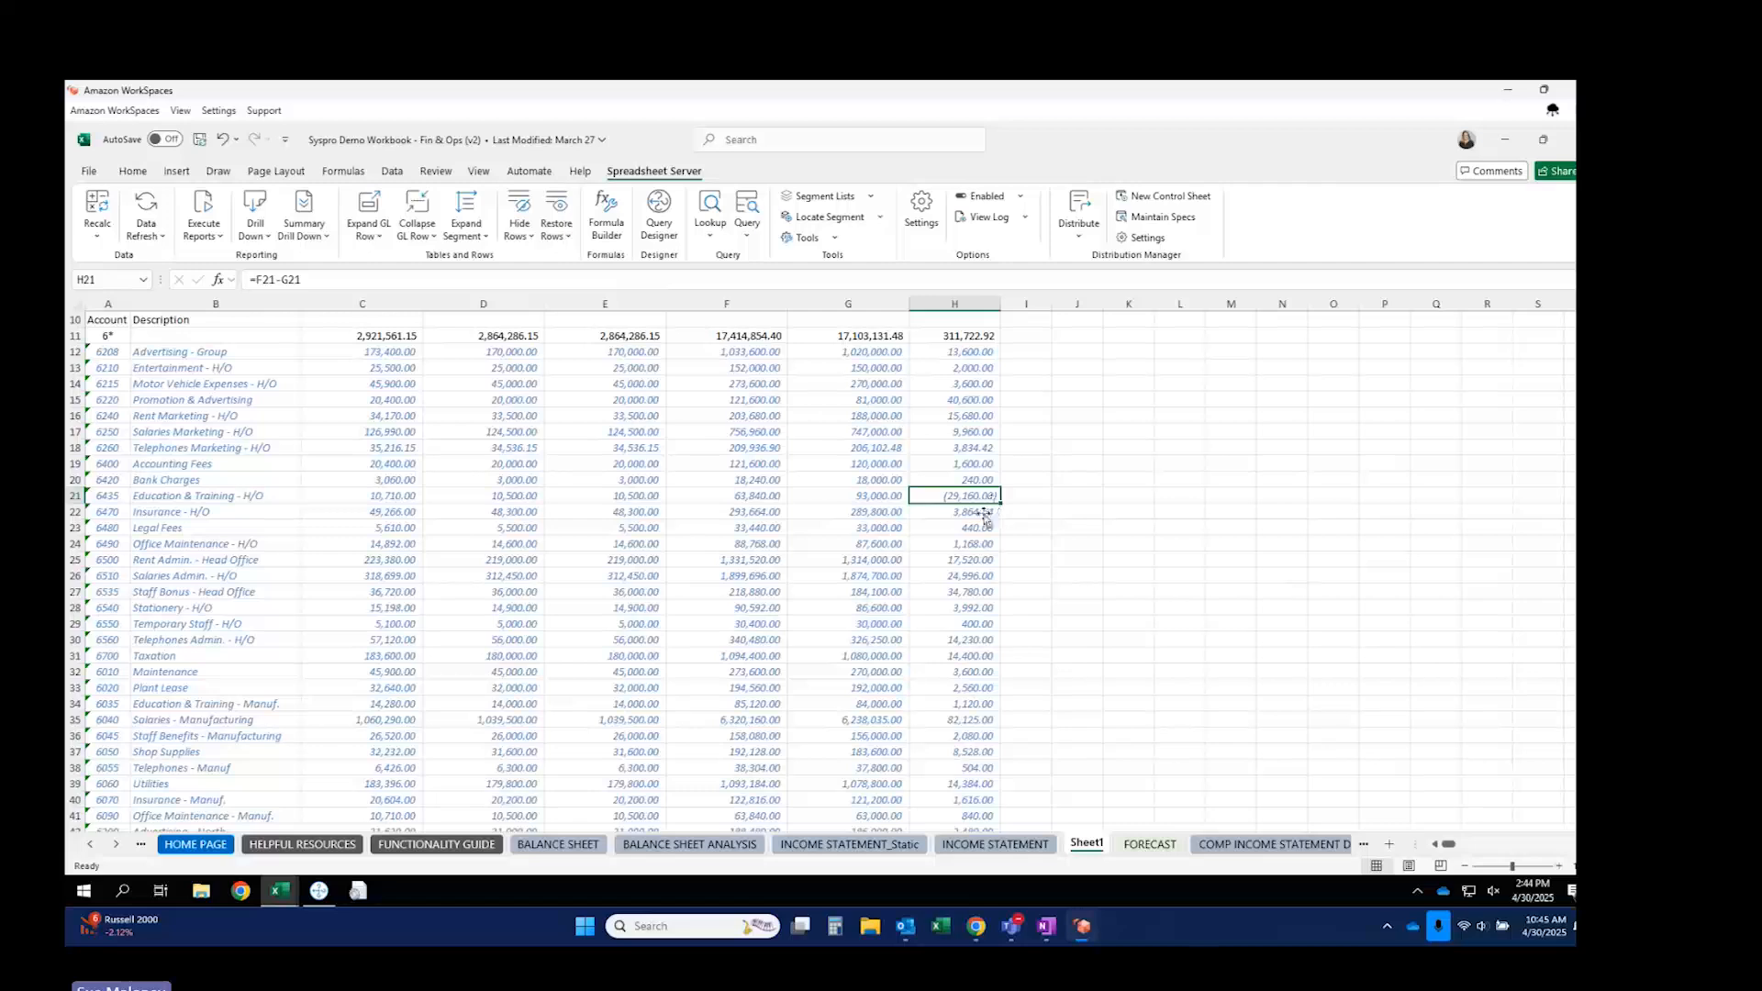
{"action": "scroll", "coordinate": [961, 642], "scroll_direction": "down", "scroll_amount": 2}
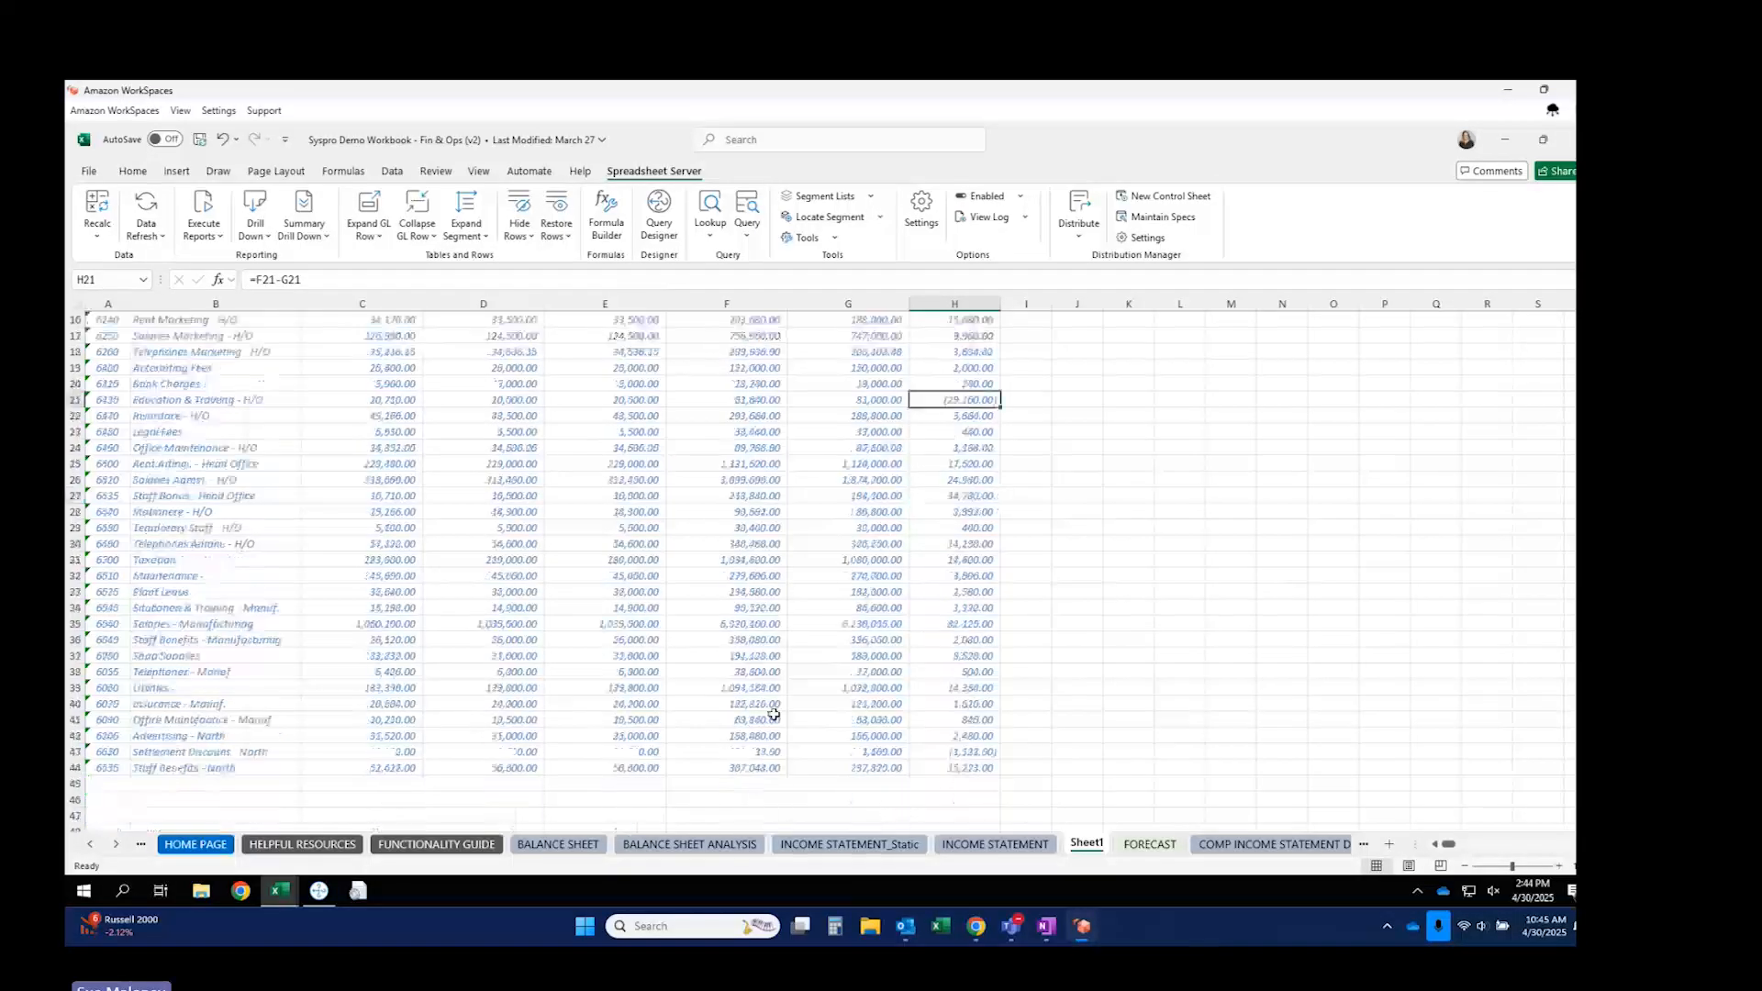
{"action": "scroll", "coordinate": [920, 695], "scroll_direction": "up", "scroll_amount": 5}
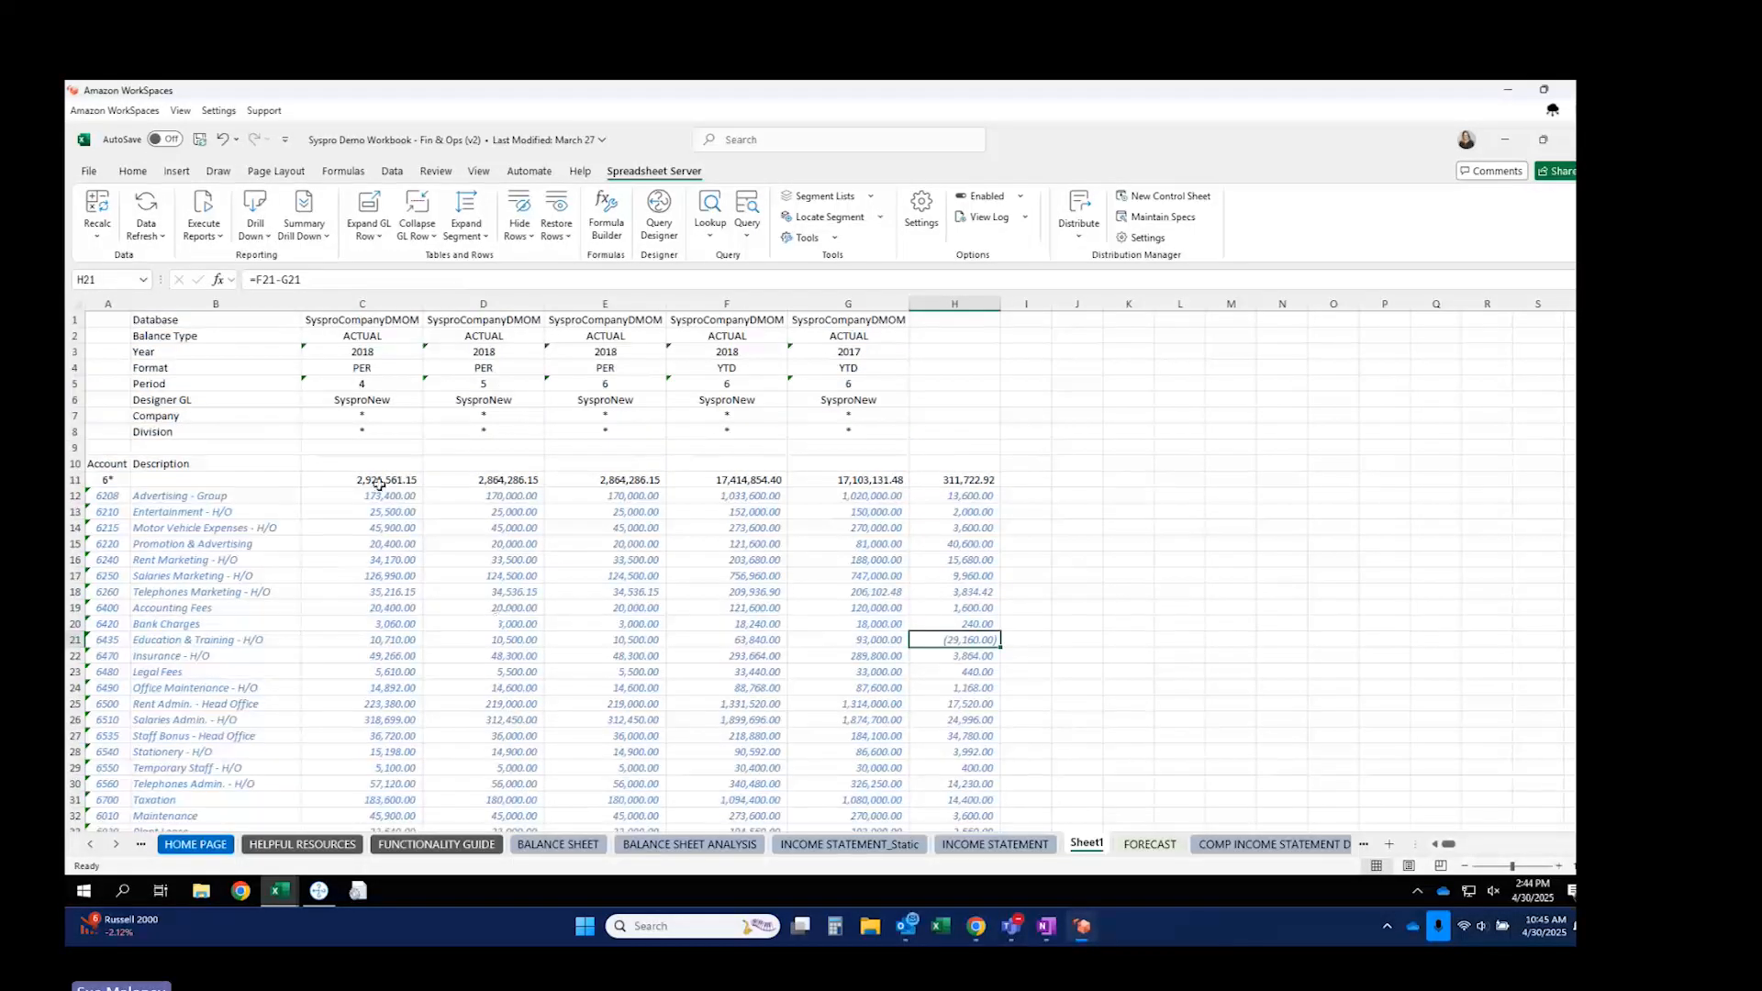
{"action": "left_click", "coordinate": [374, 504]}
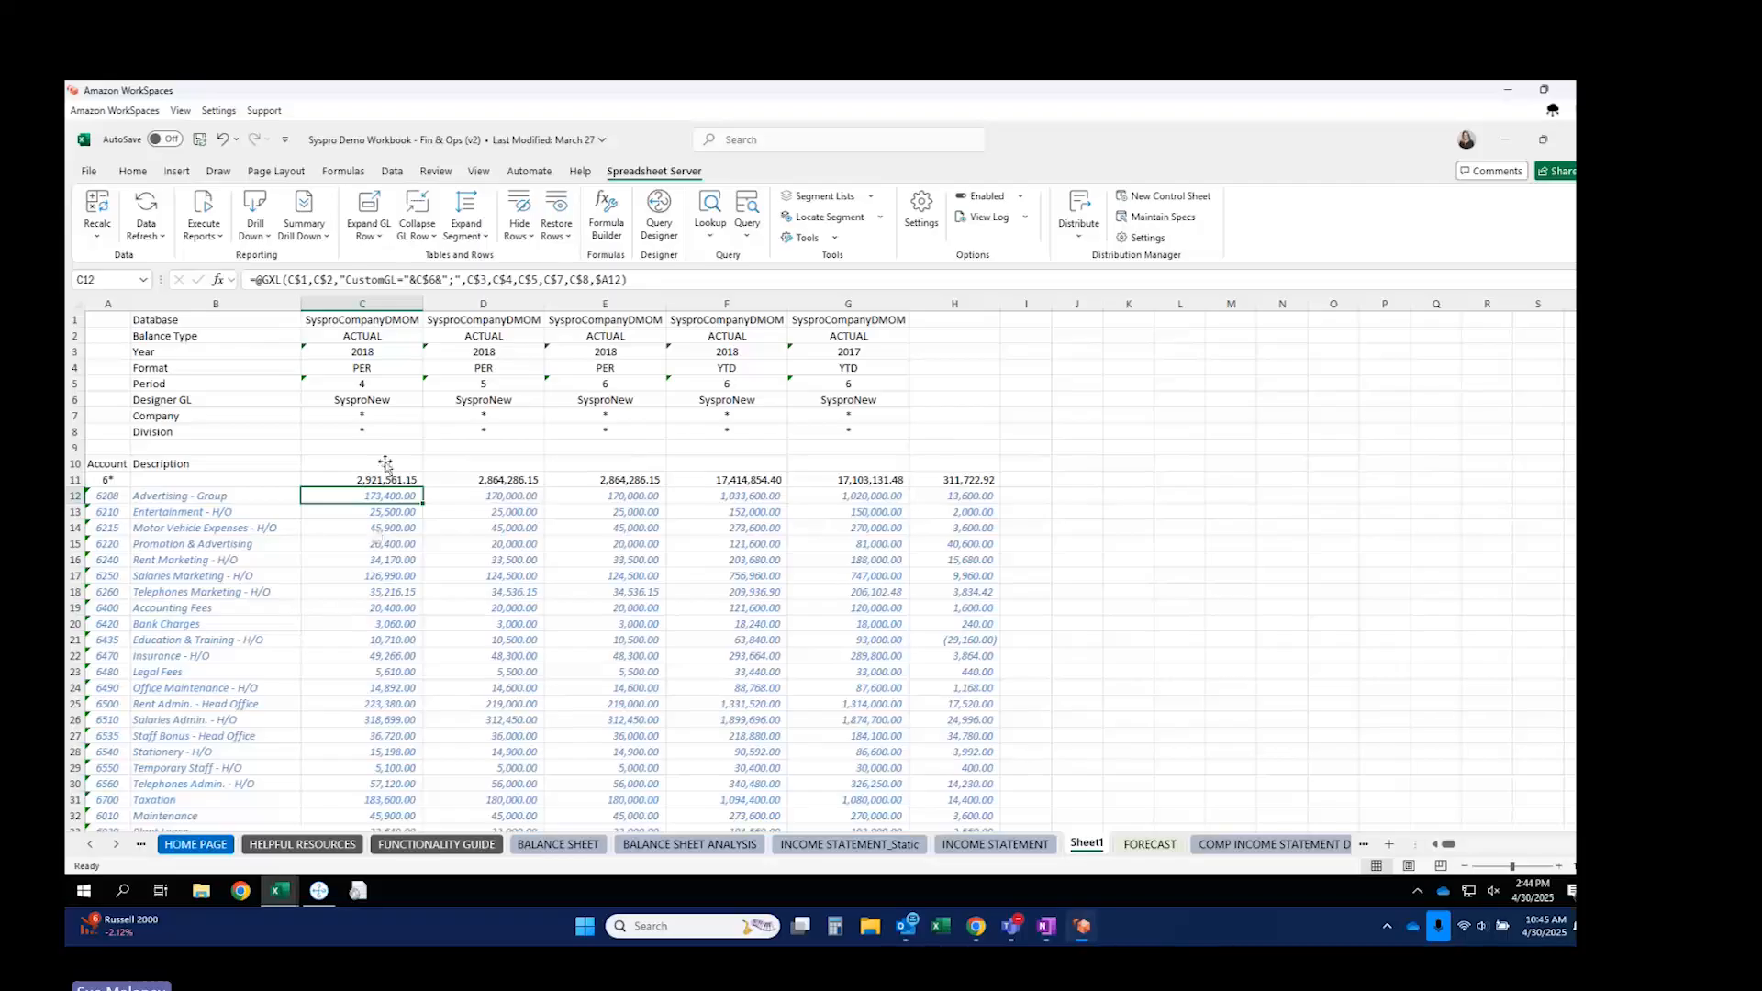
{"action": "left_click", "coordinate": [415, 211]}
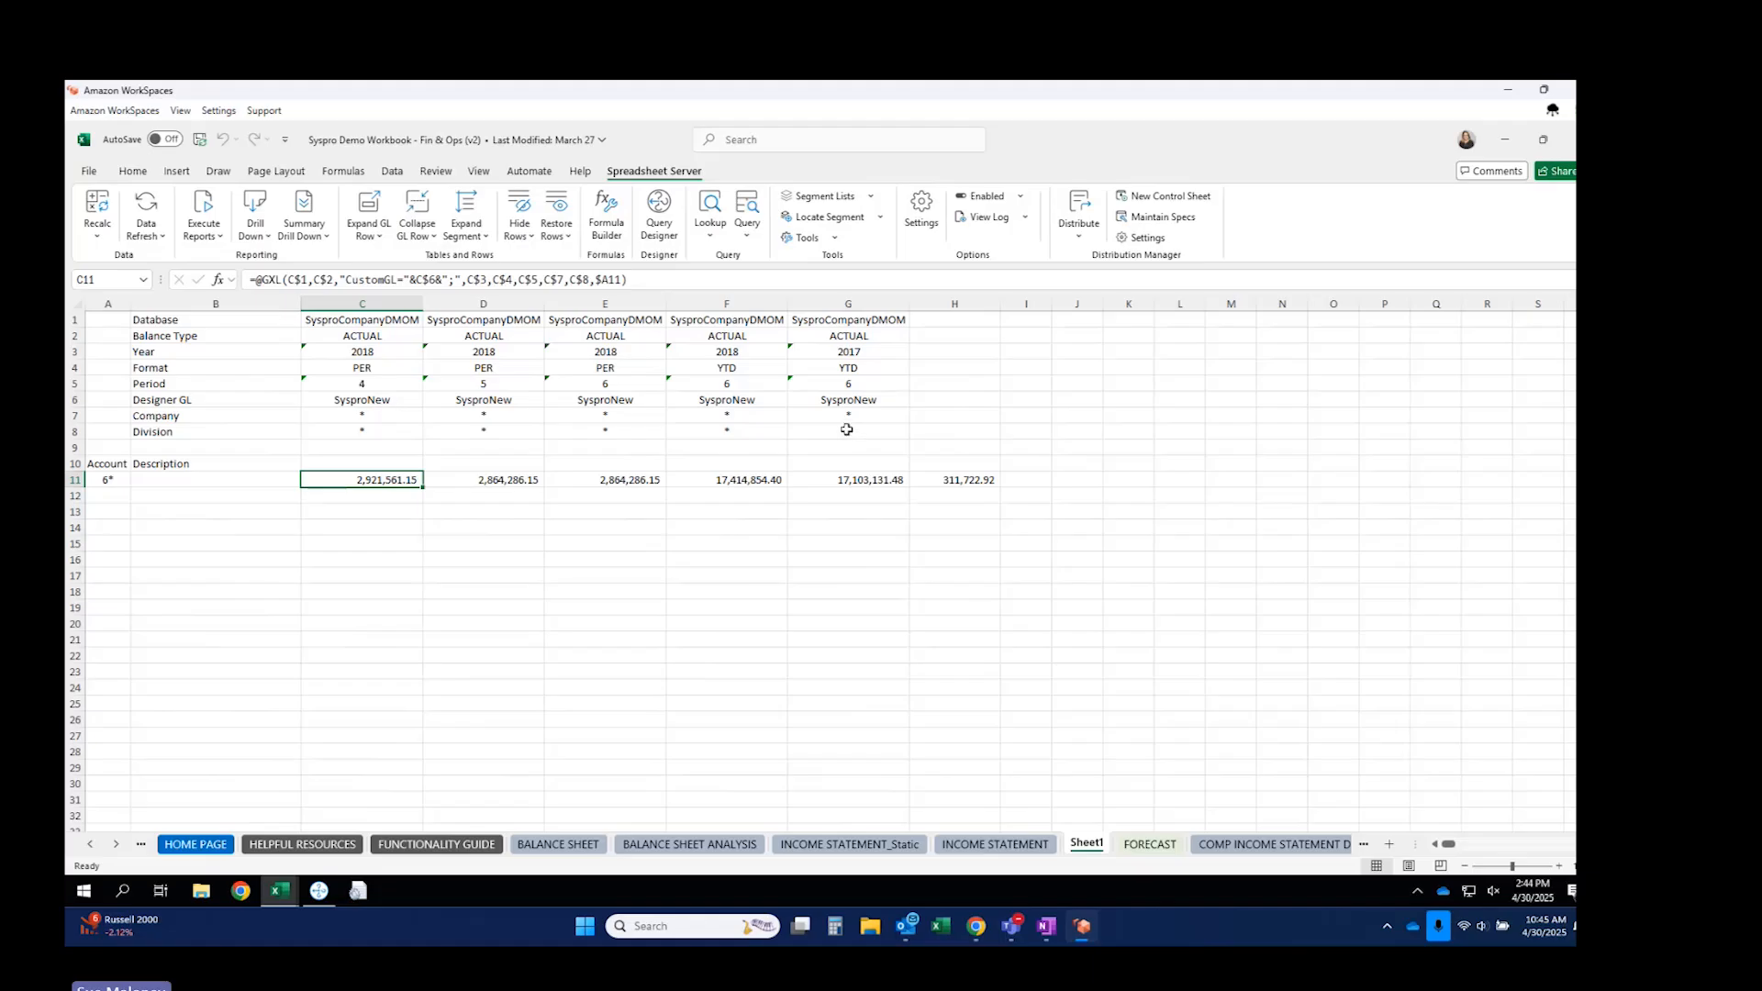
Review the Company and Division values in column G and the balance formula in C11.
{"action": "left_click_drag", "start_coordinate": [846, 414], "coordinate": [844, 432]}
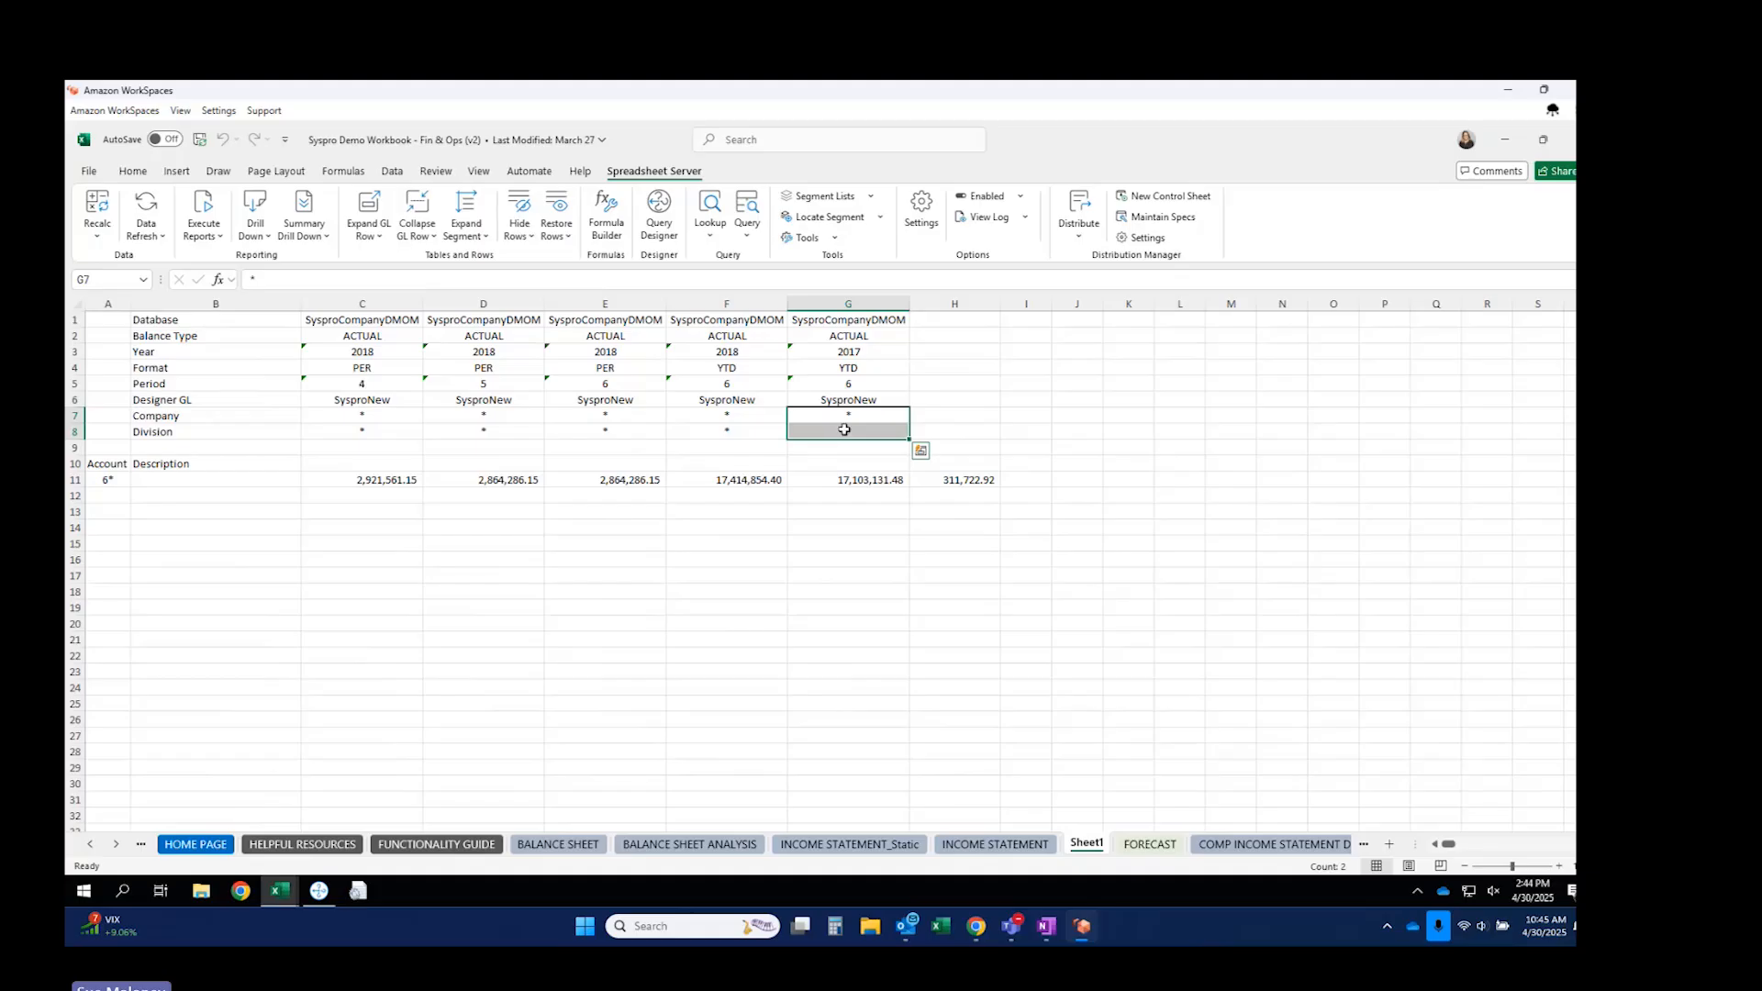
{"action": "left_click", "coordinate": [837, 429]}
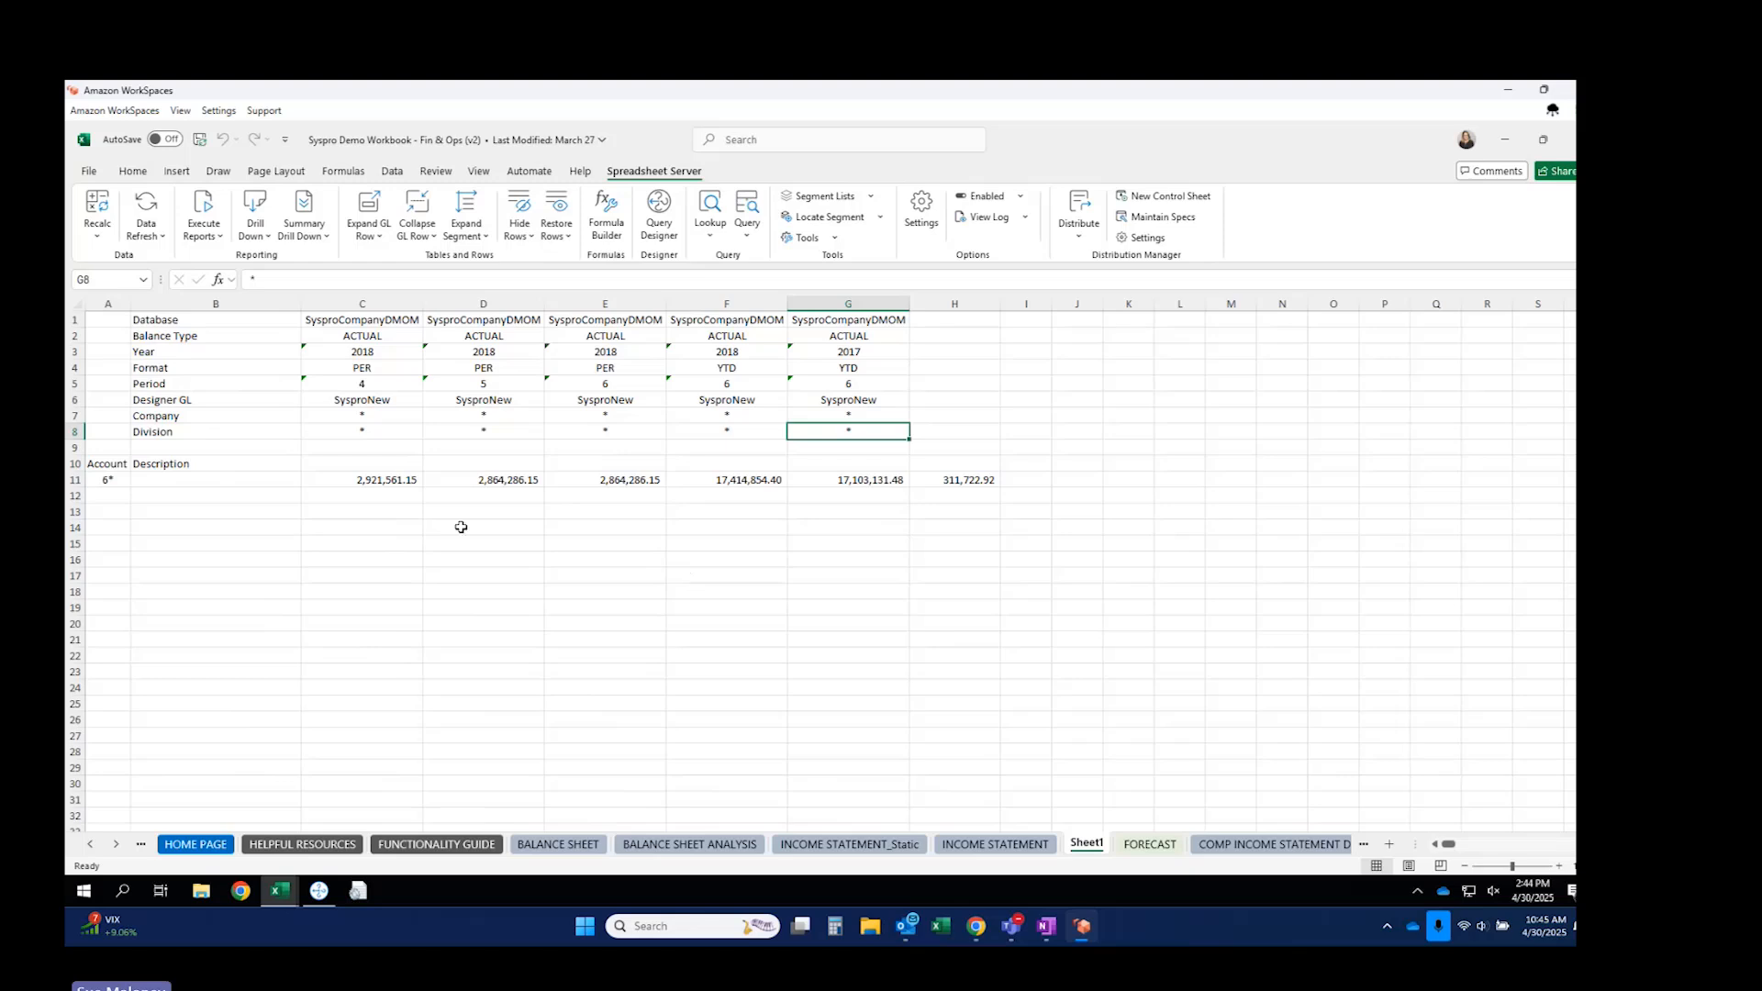
{"action": "left_click", "coordinate": [367, 482]}
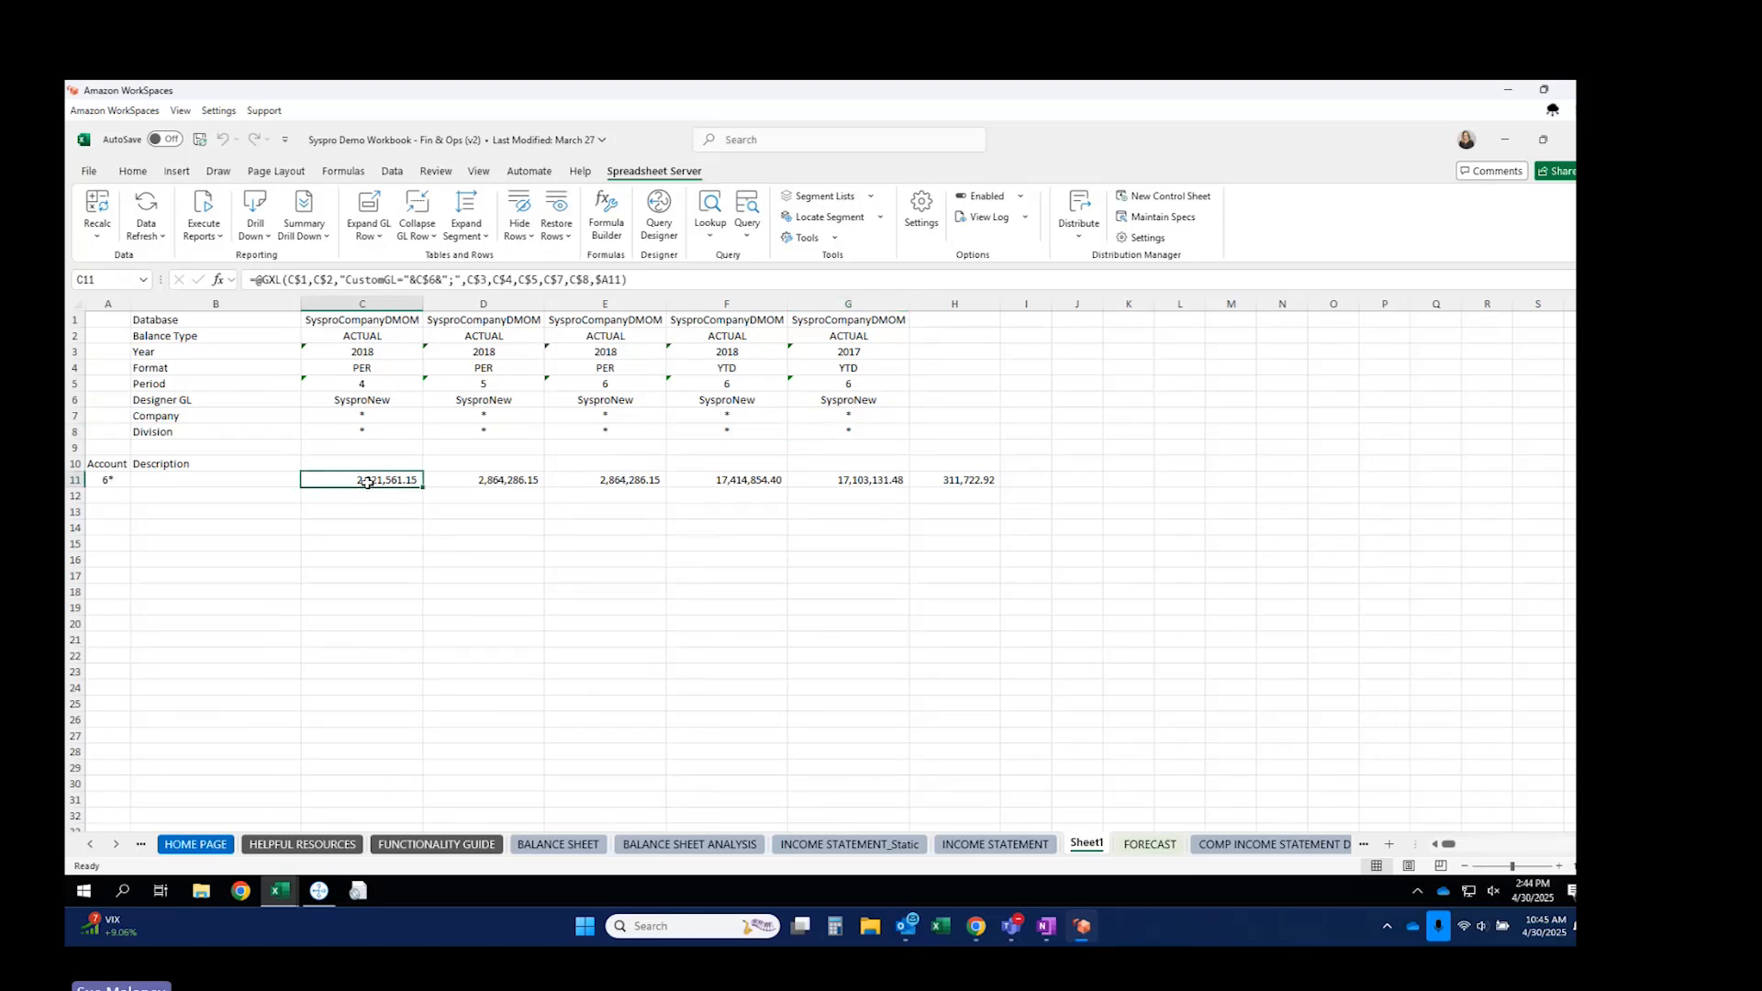
Label B11 'Partial Mask' and fill the C11:H11 balance formulas down to row 14.
{"action": "left_click", "coordinate": [138, 482]}
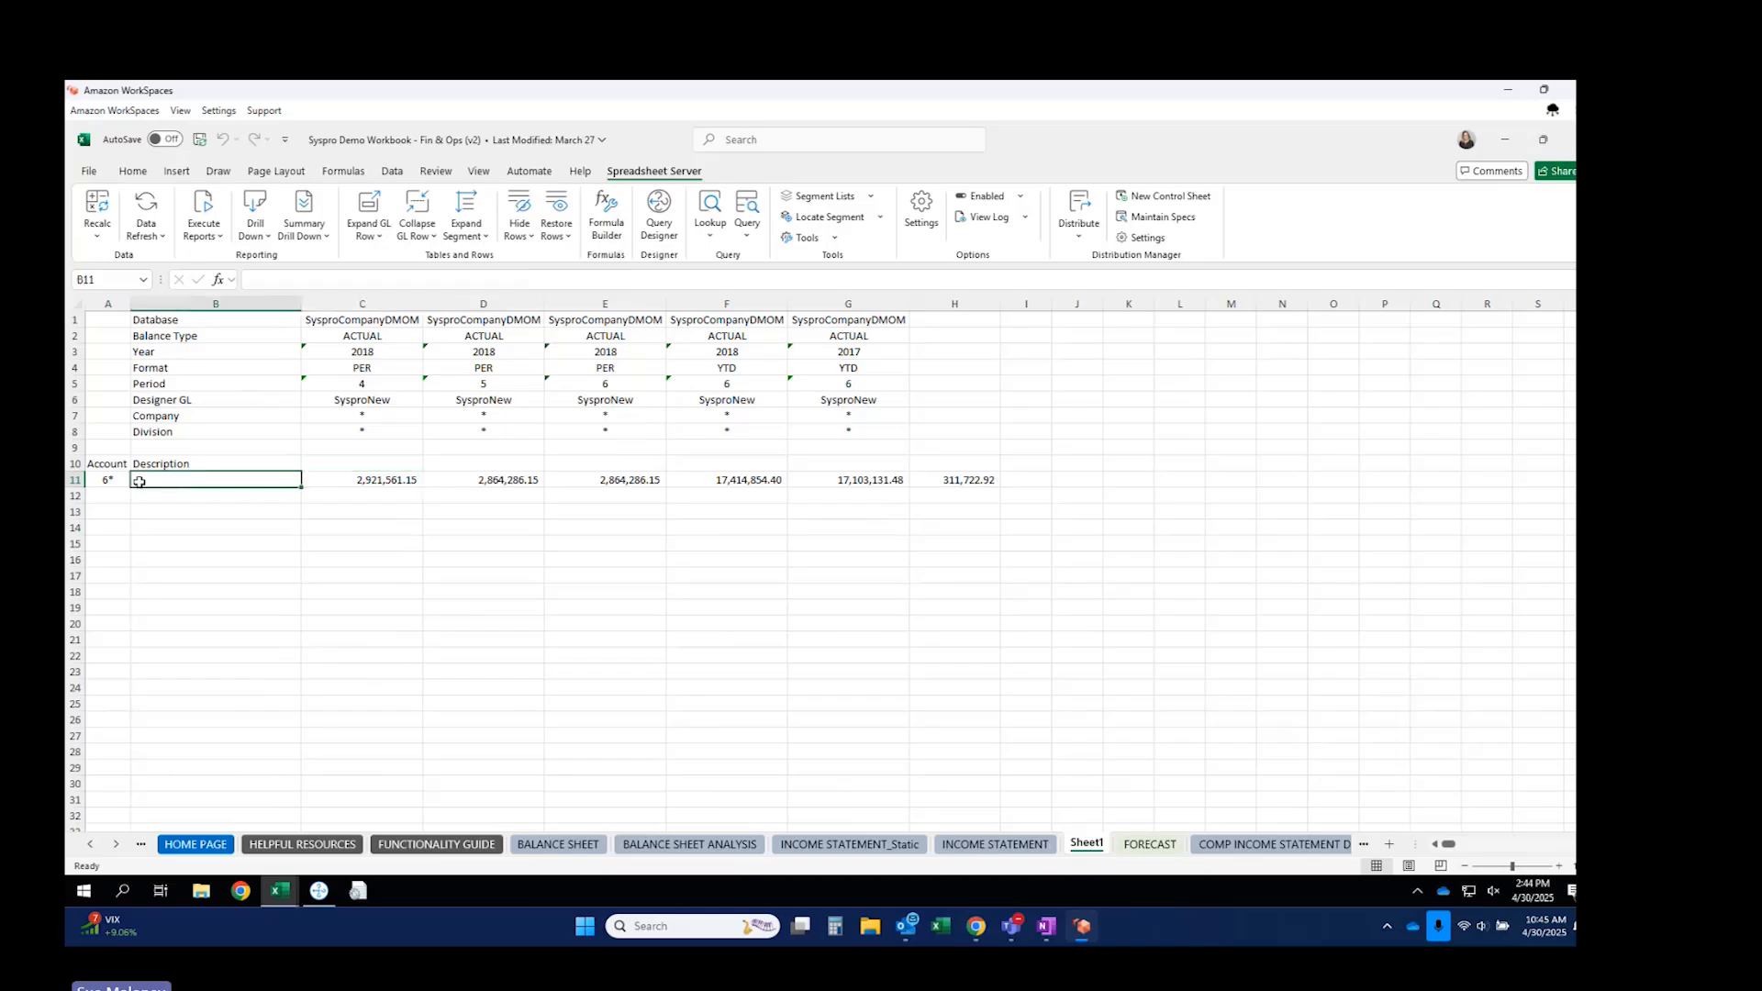
{"action": "type", "text": "Partial Mask"}
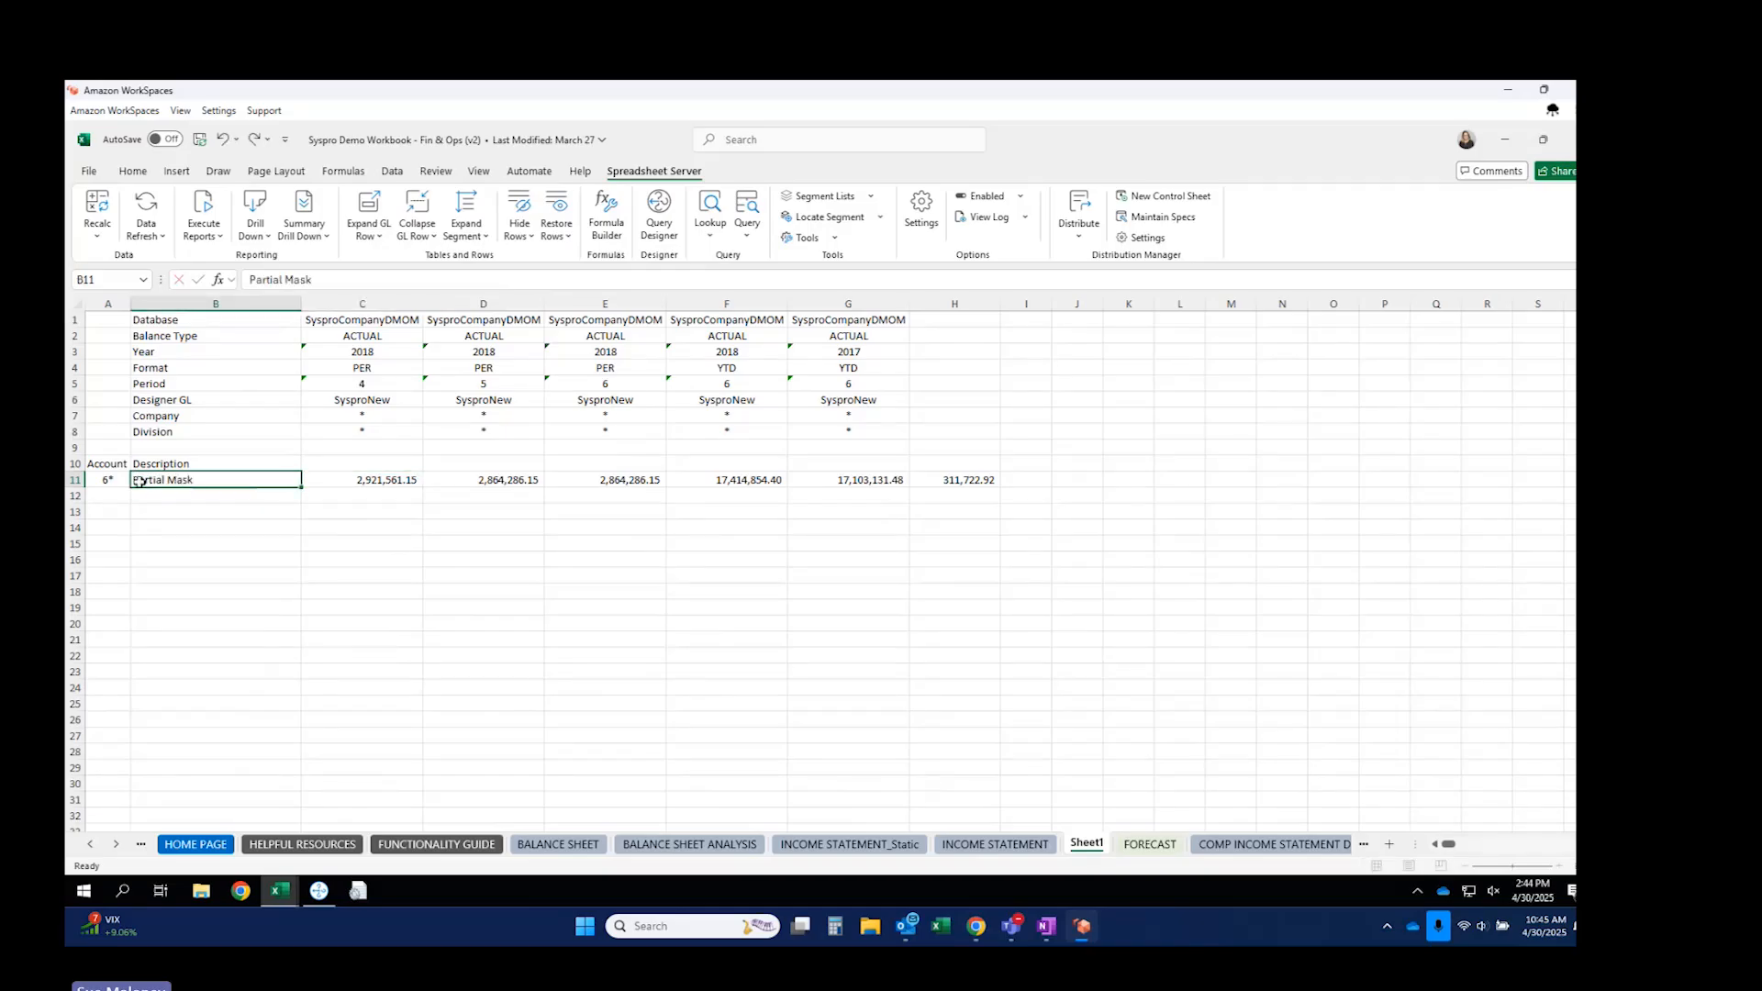
{"action": "key", "text": "Return"}
{"action": "left_click_drag", "start_coordinate": [390, 480], "coordinate": [1002, 535]}
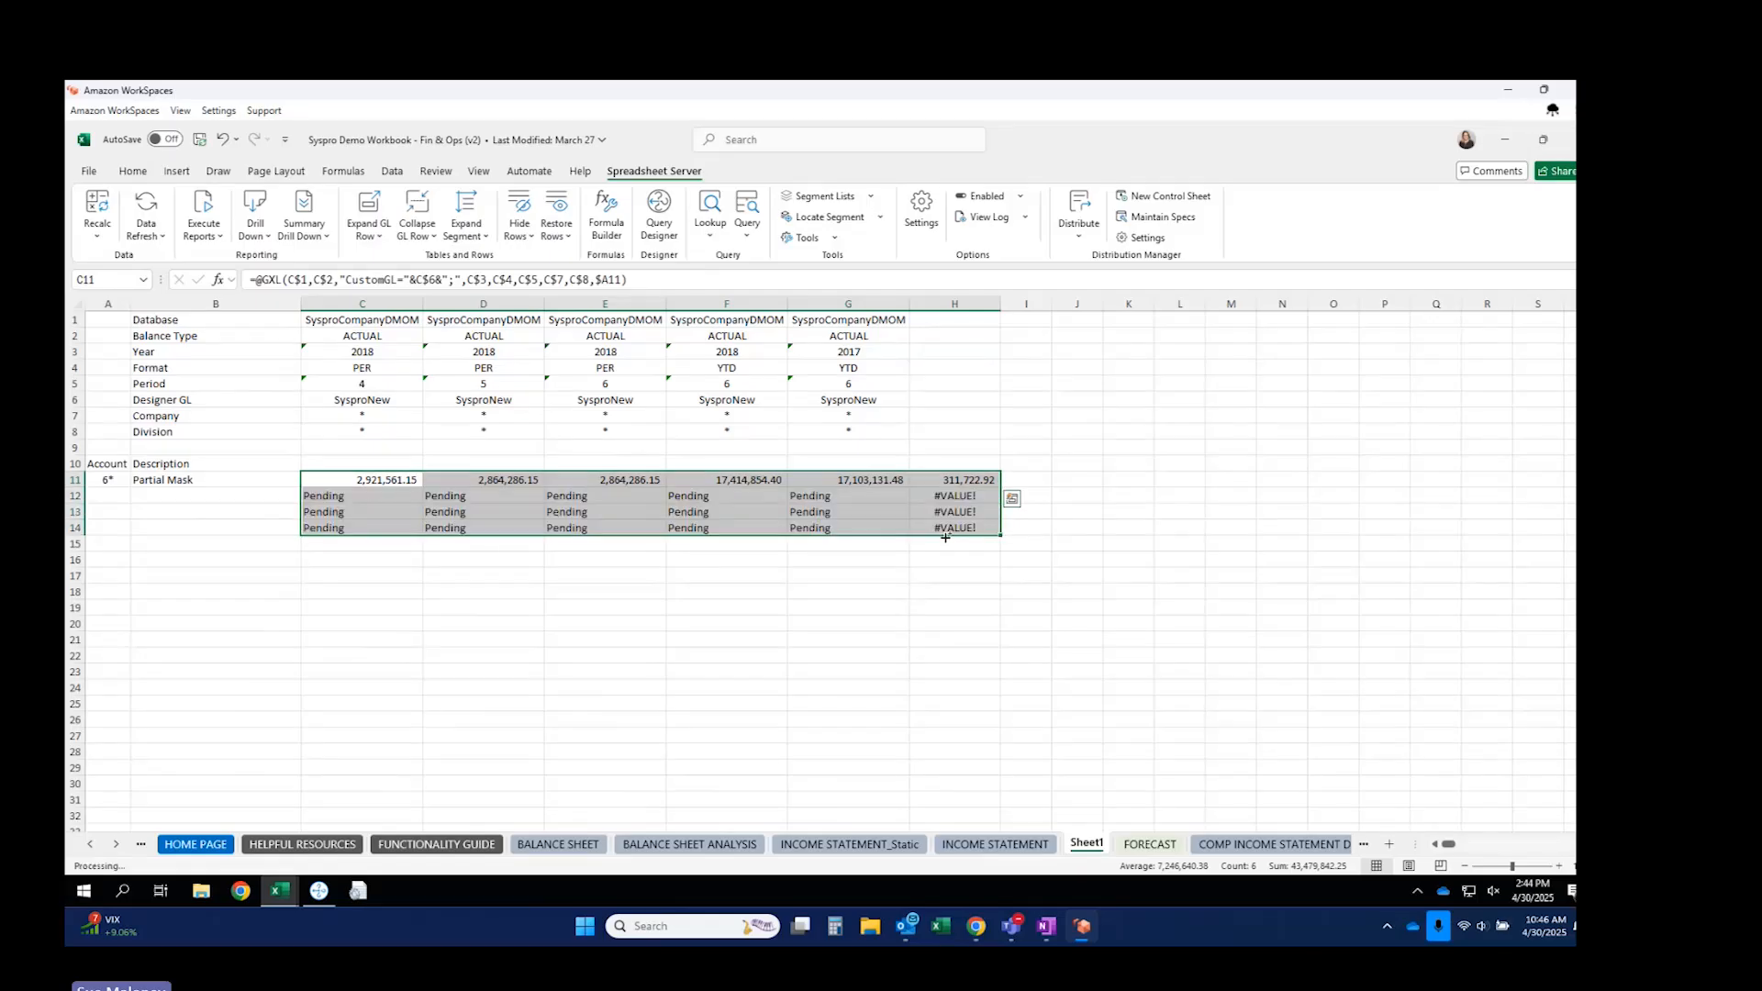
{"action": "left_click", "coordinate": [109, 497]}
Widen column A and enter the account range [6000.6999] in A12.
{"action": "left_click_drag", "start_coordinate": [131, 306], "coordinate": [190, 306]}
{"action": "type", "text": "["}
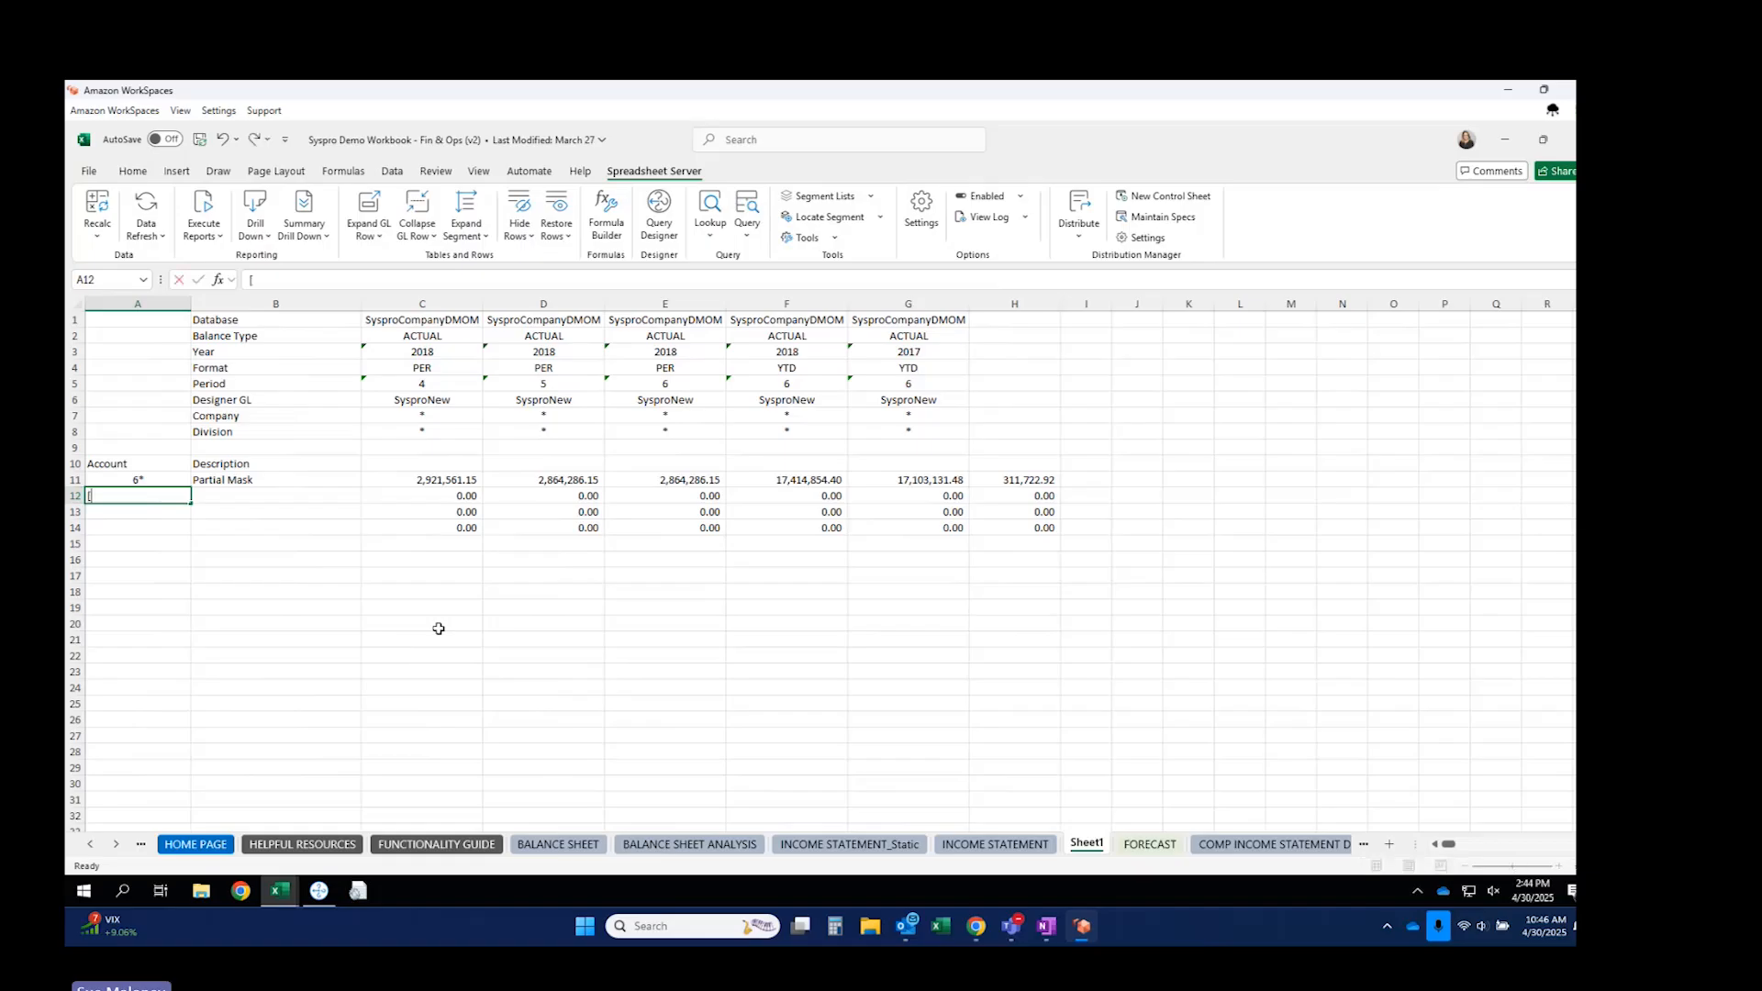
{"action": "type", "text": "6000."}
{"action": "key", "text": "Return"}
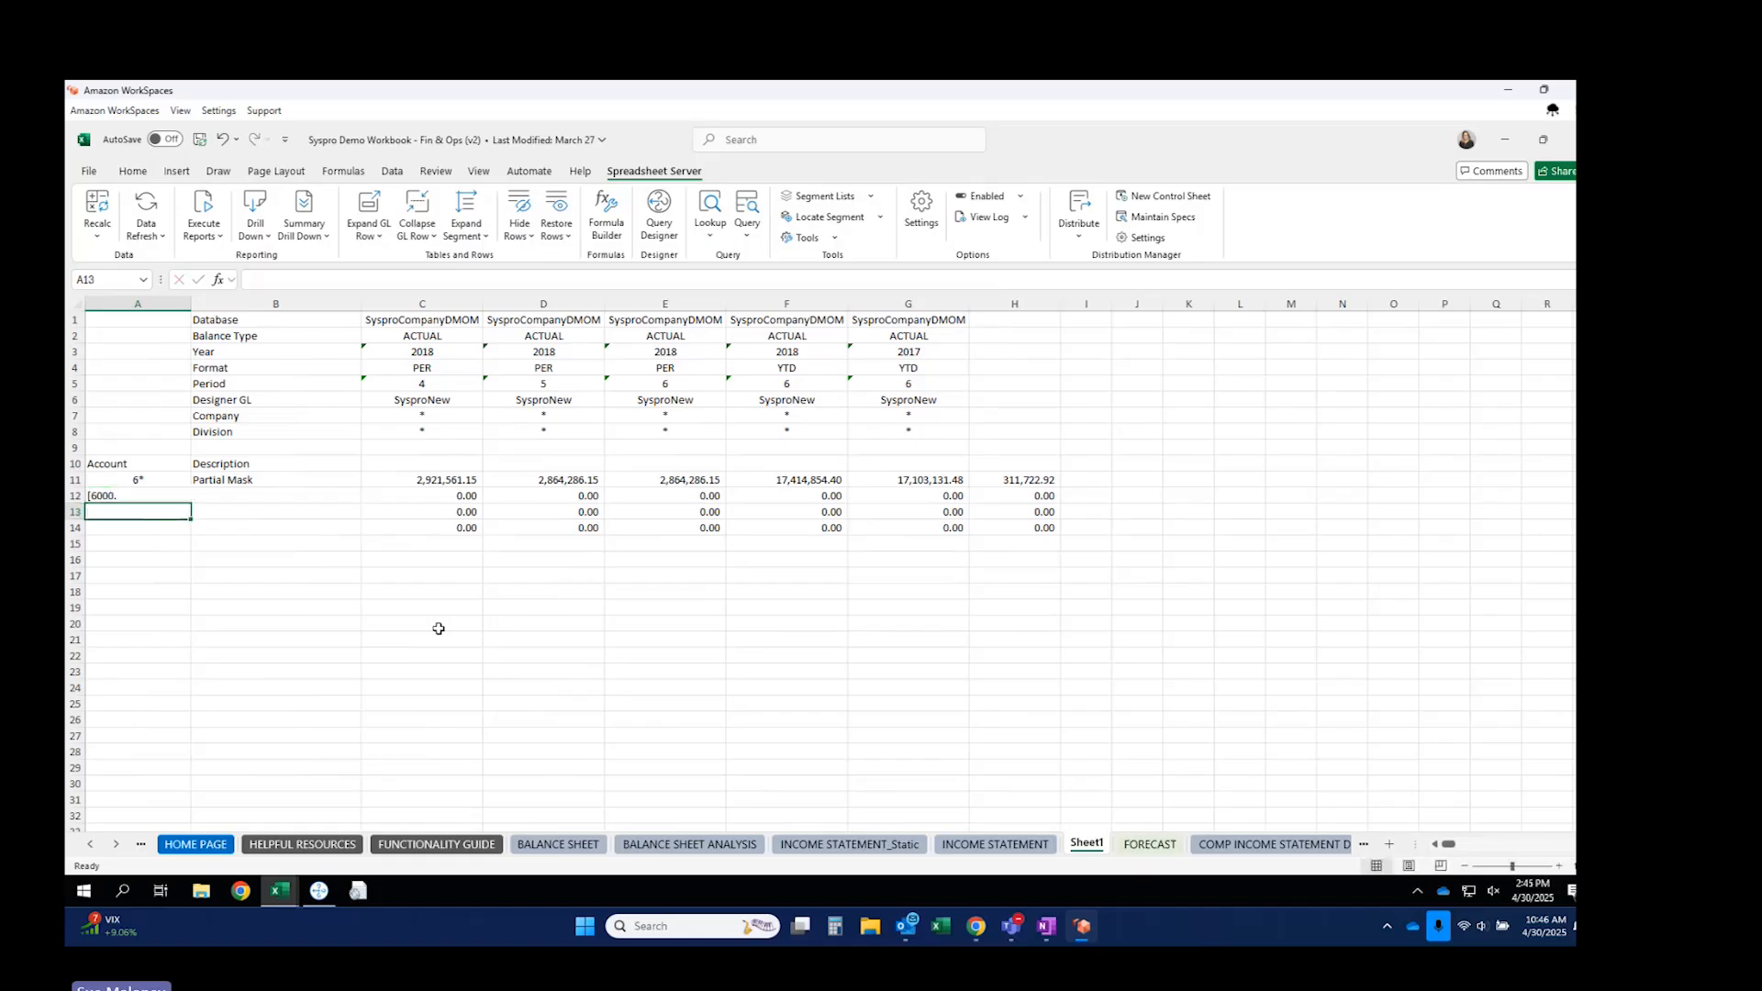
{"action": "double_click", "coordinate": [169, 495]}
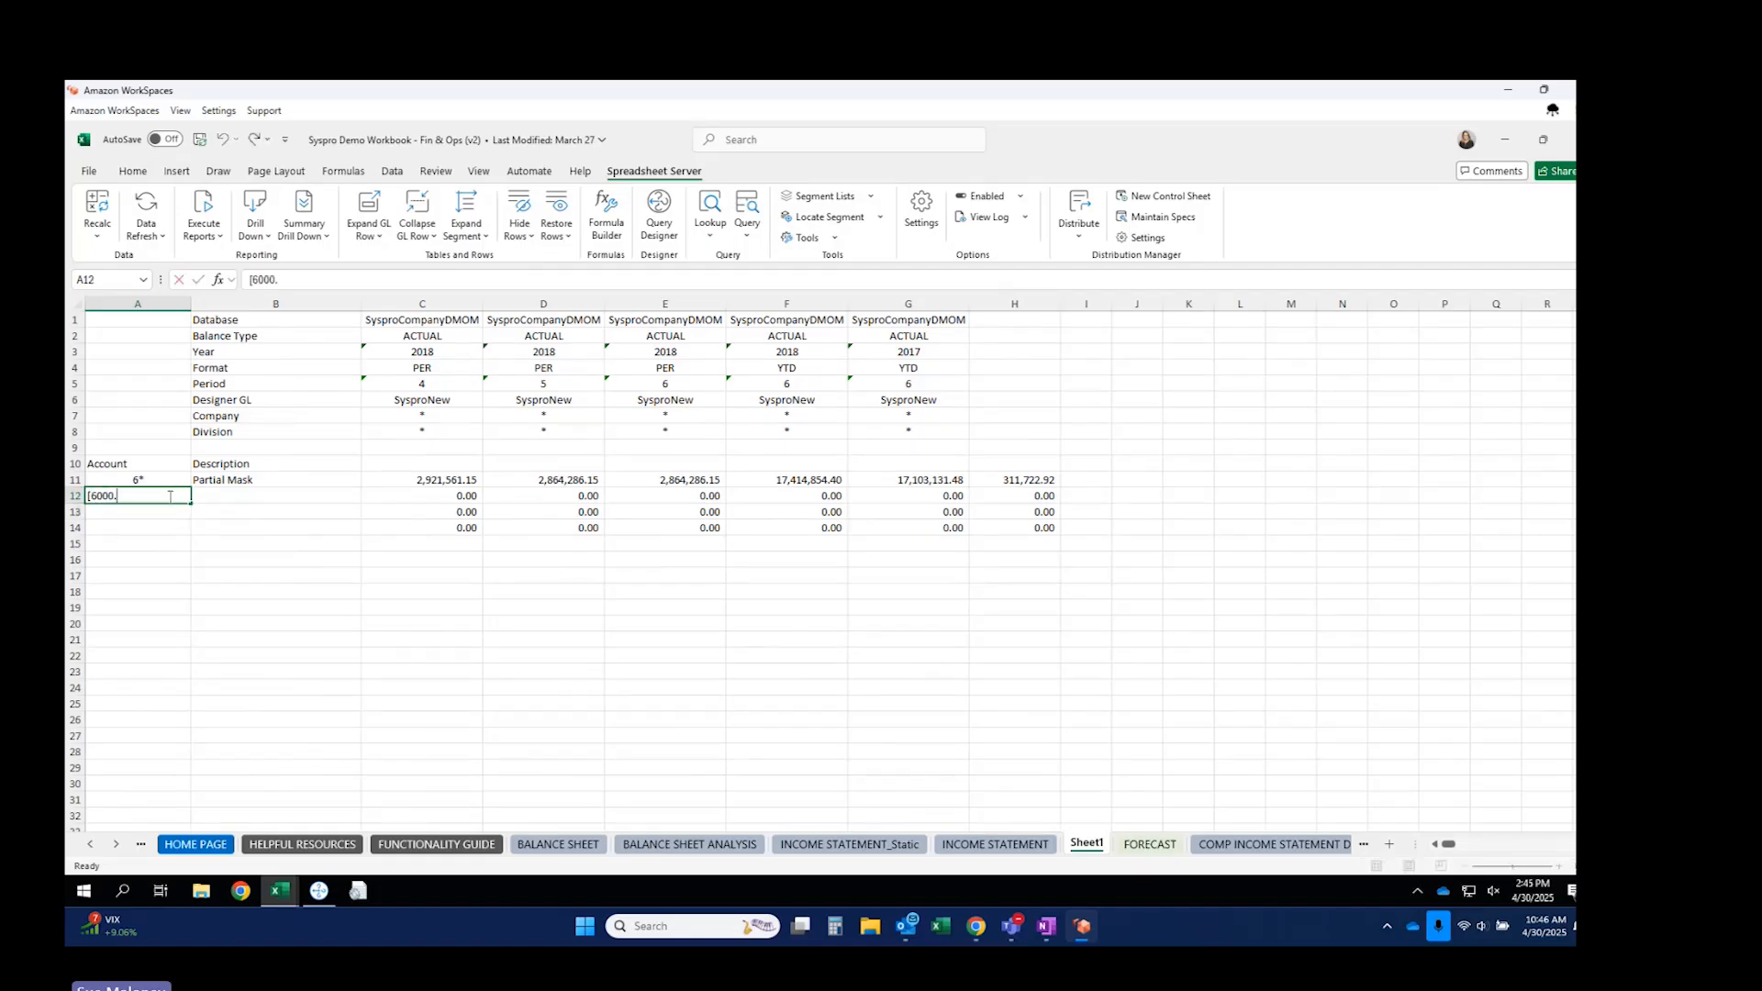
{"action": "type", "text": "6999"}
{"action": "key", "text": "Return"}
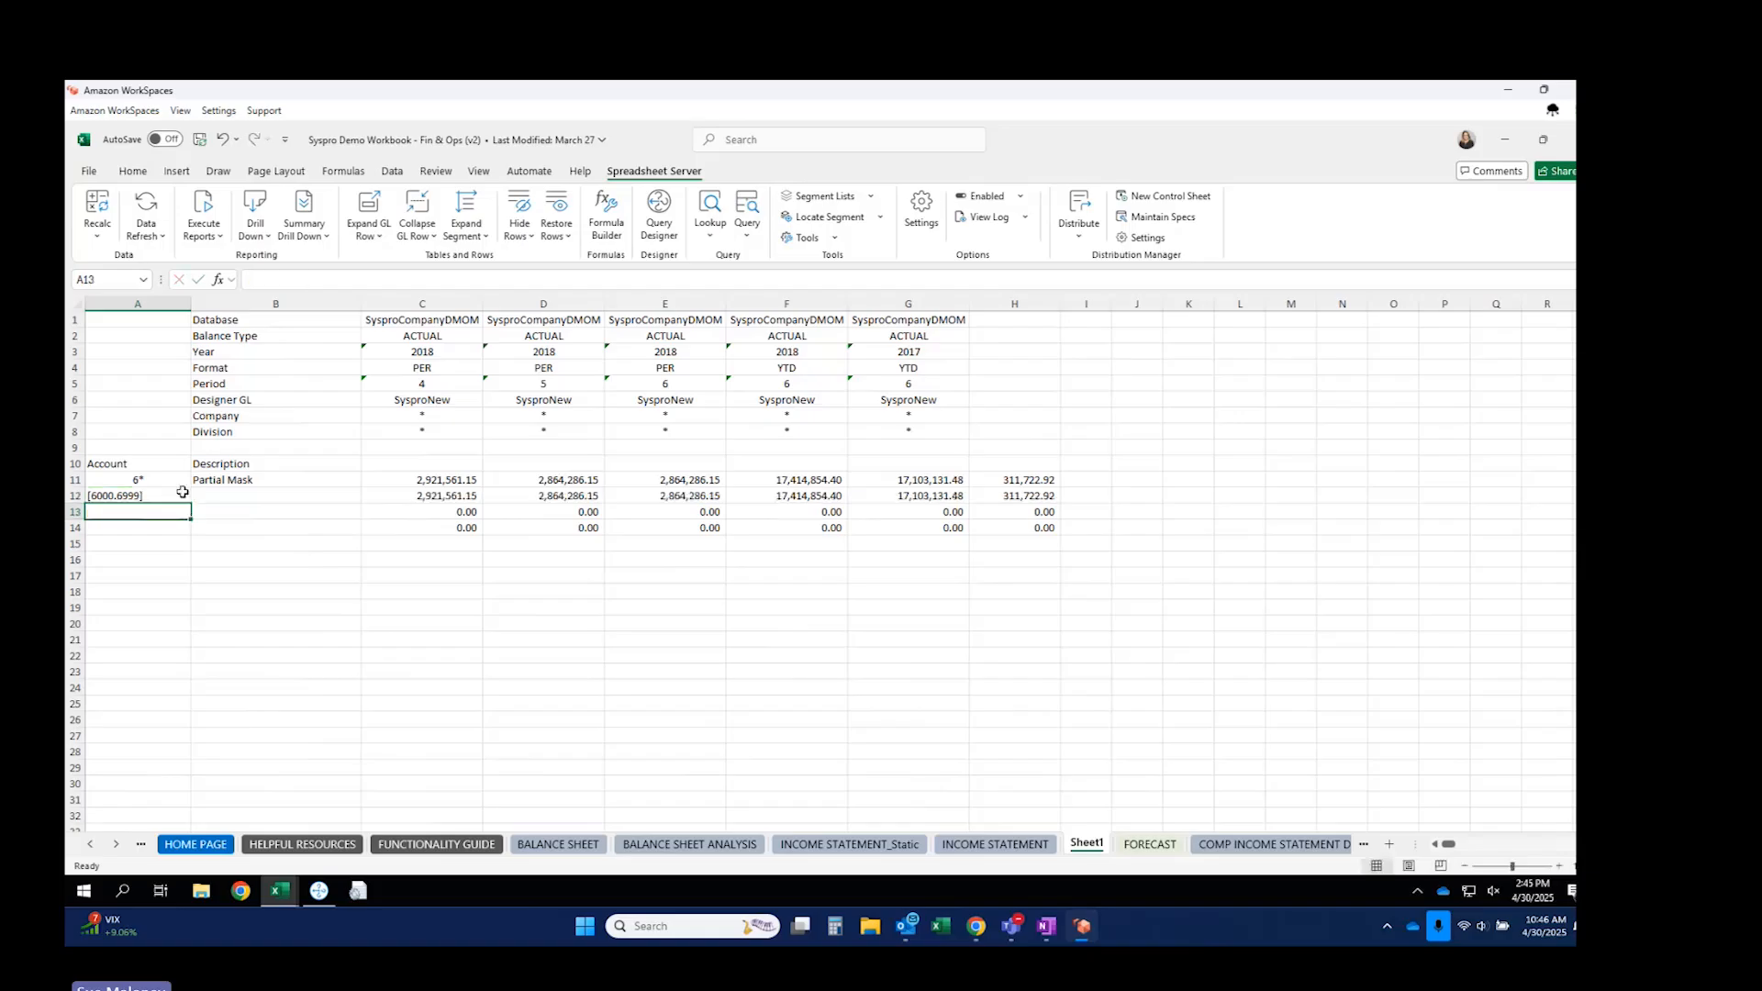
Enter [6000.6999,/62*] in A13 to exclude 62* accounts, and check C13's balance formula.
{"action": "type", "text": "[6000.6999,/62*"}
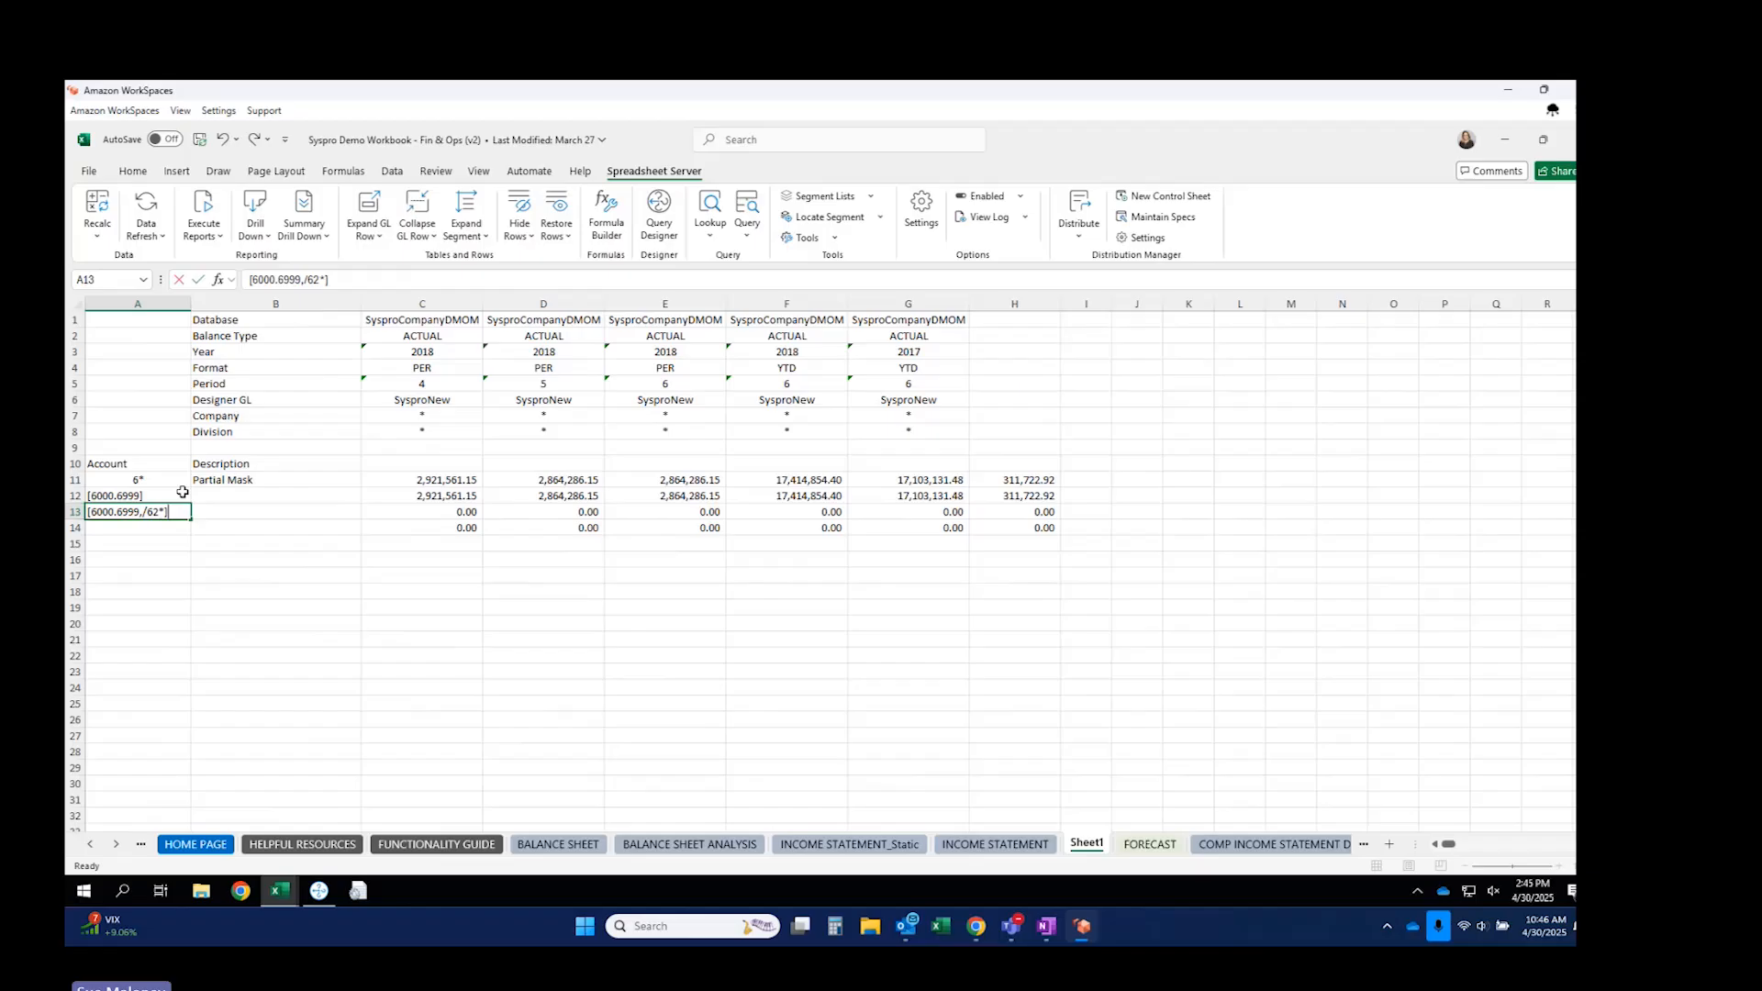
{"action": "key", "text": "Return"}
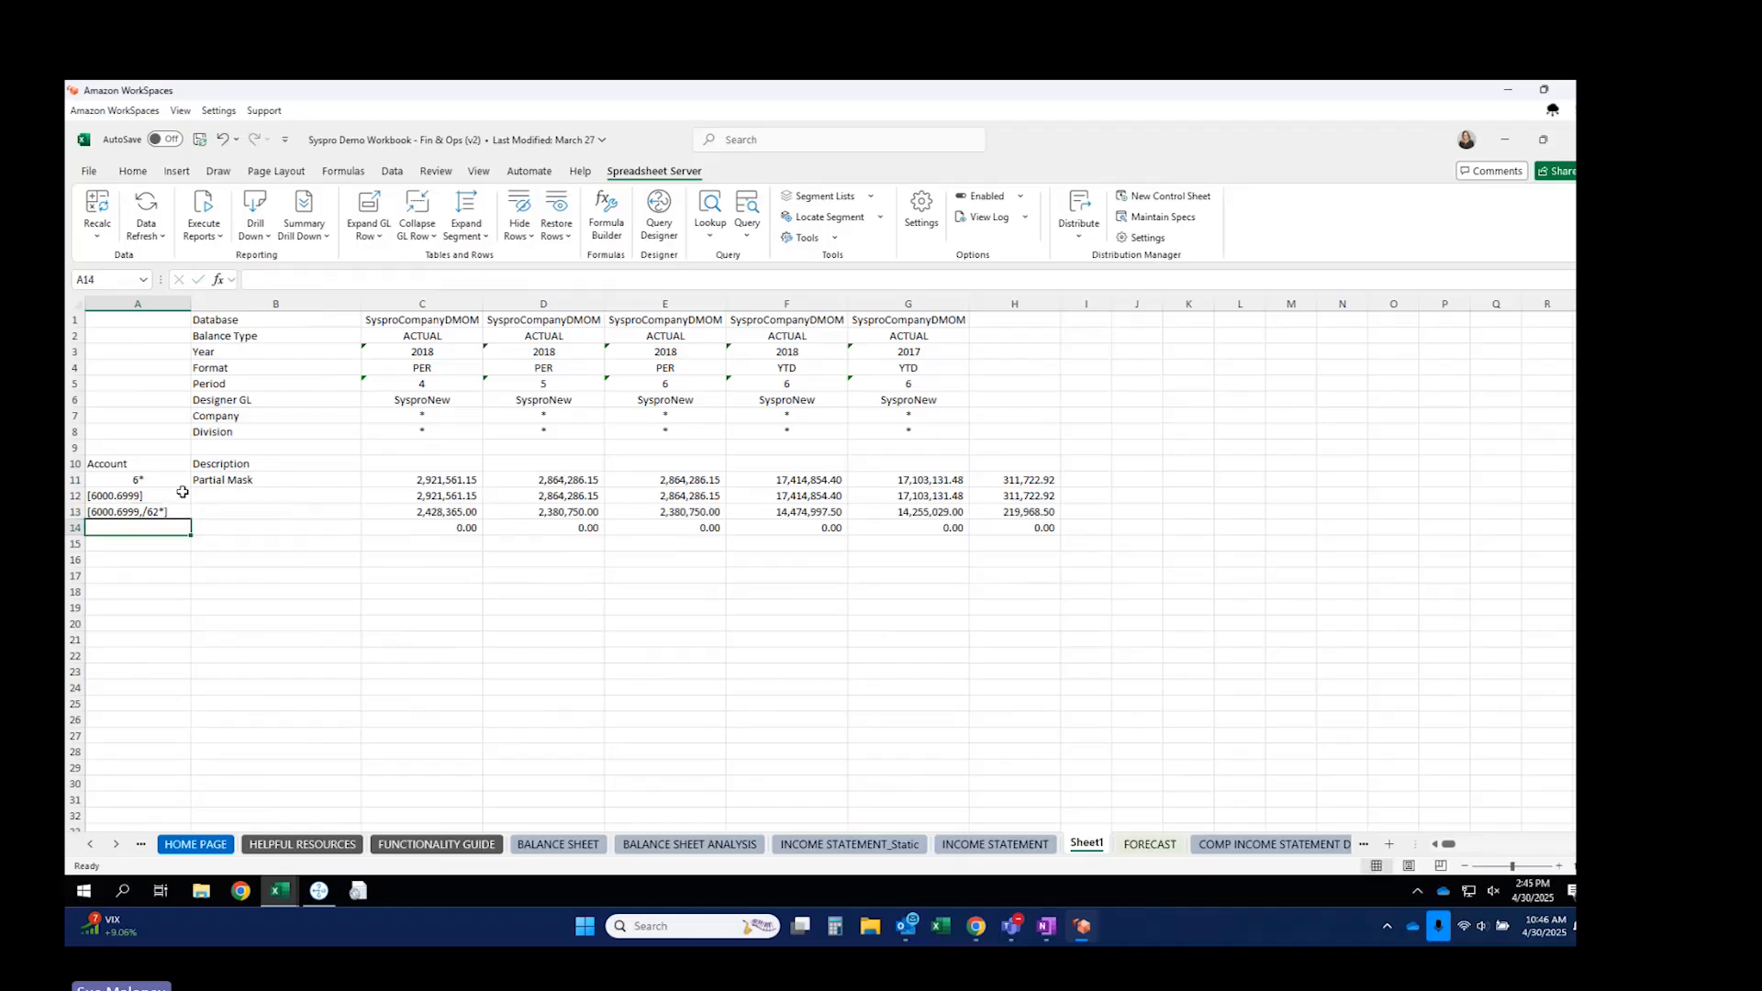
{"action": "left_click", "coordinate": [446, 511]}
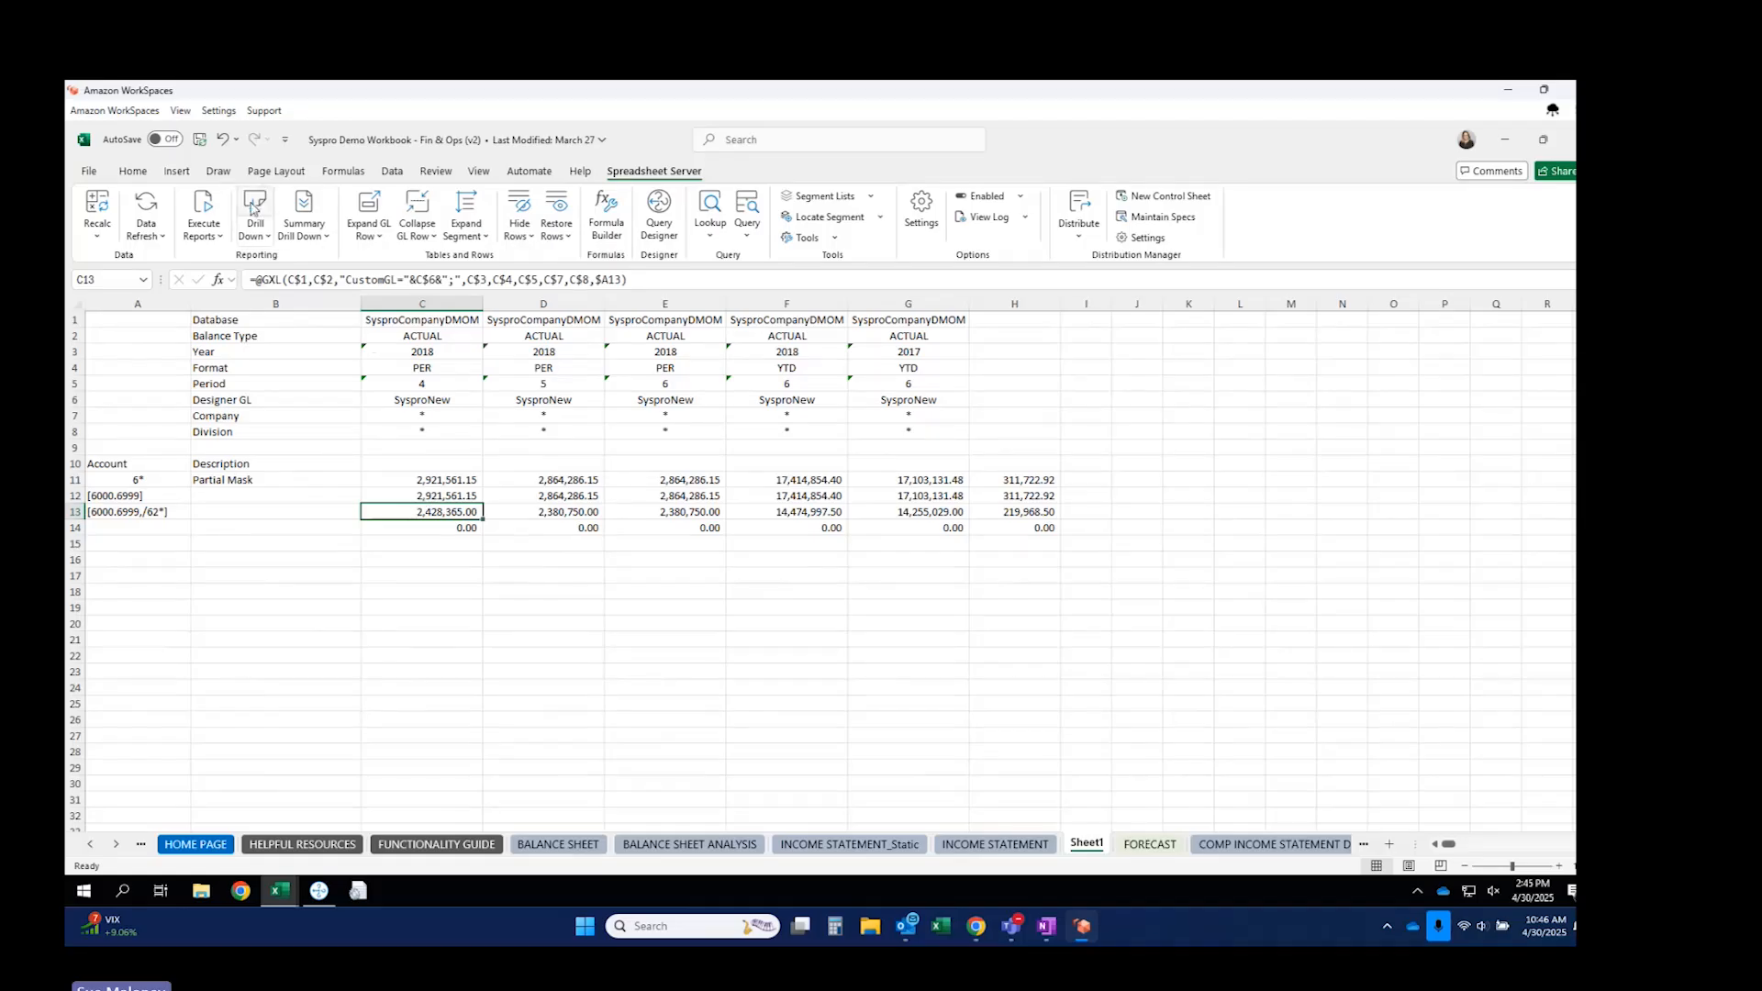
{"action": "left_click", "coordinate": [135, 525]}
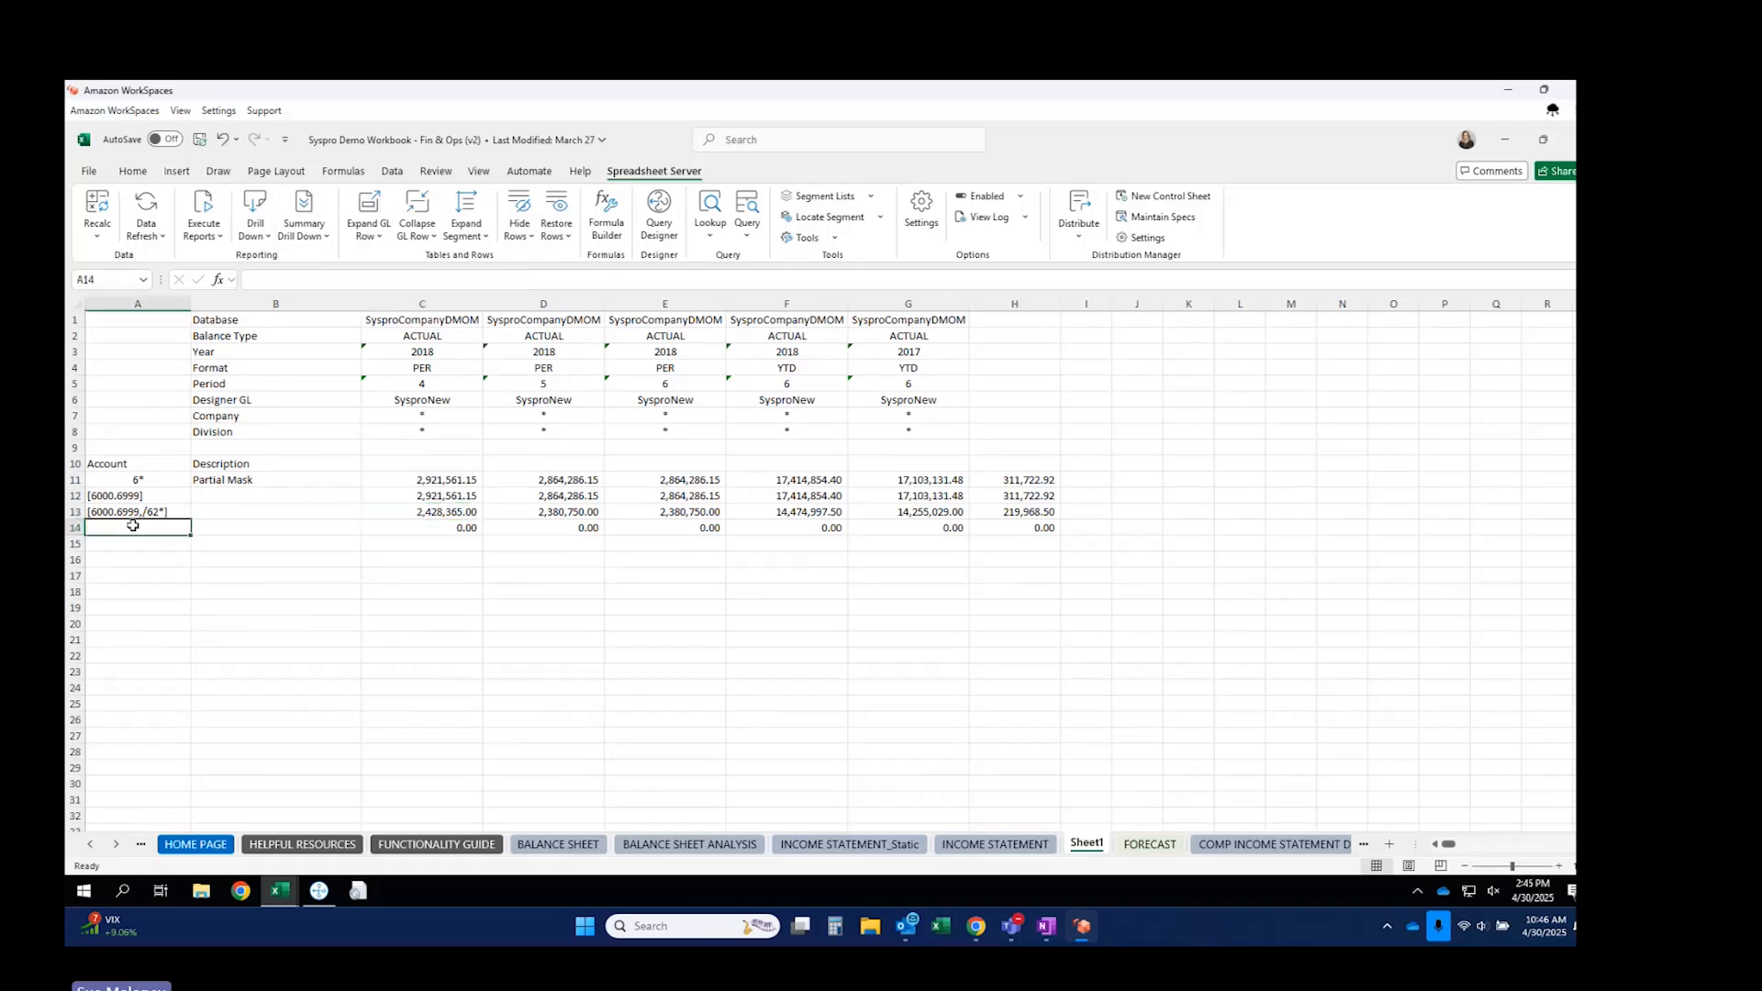
{"action": "left_click", "coordinate": [831, 219]}
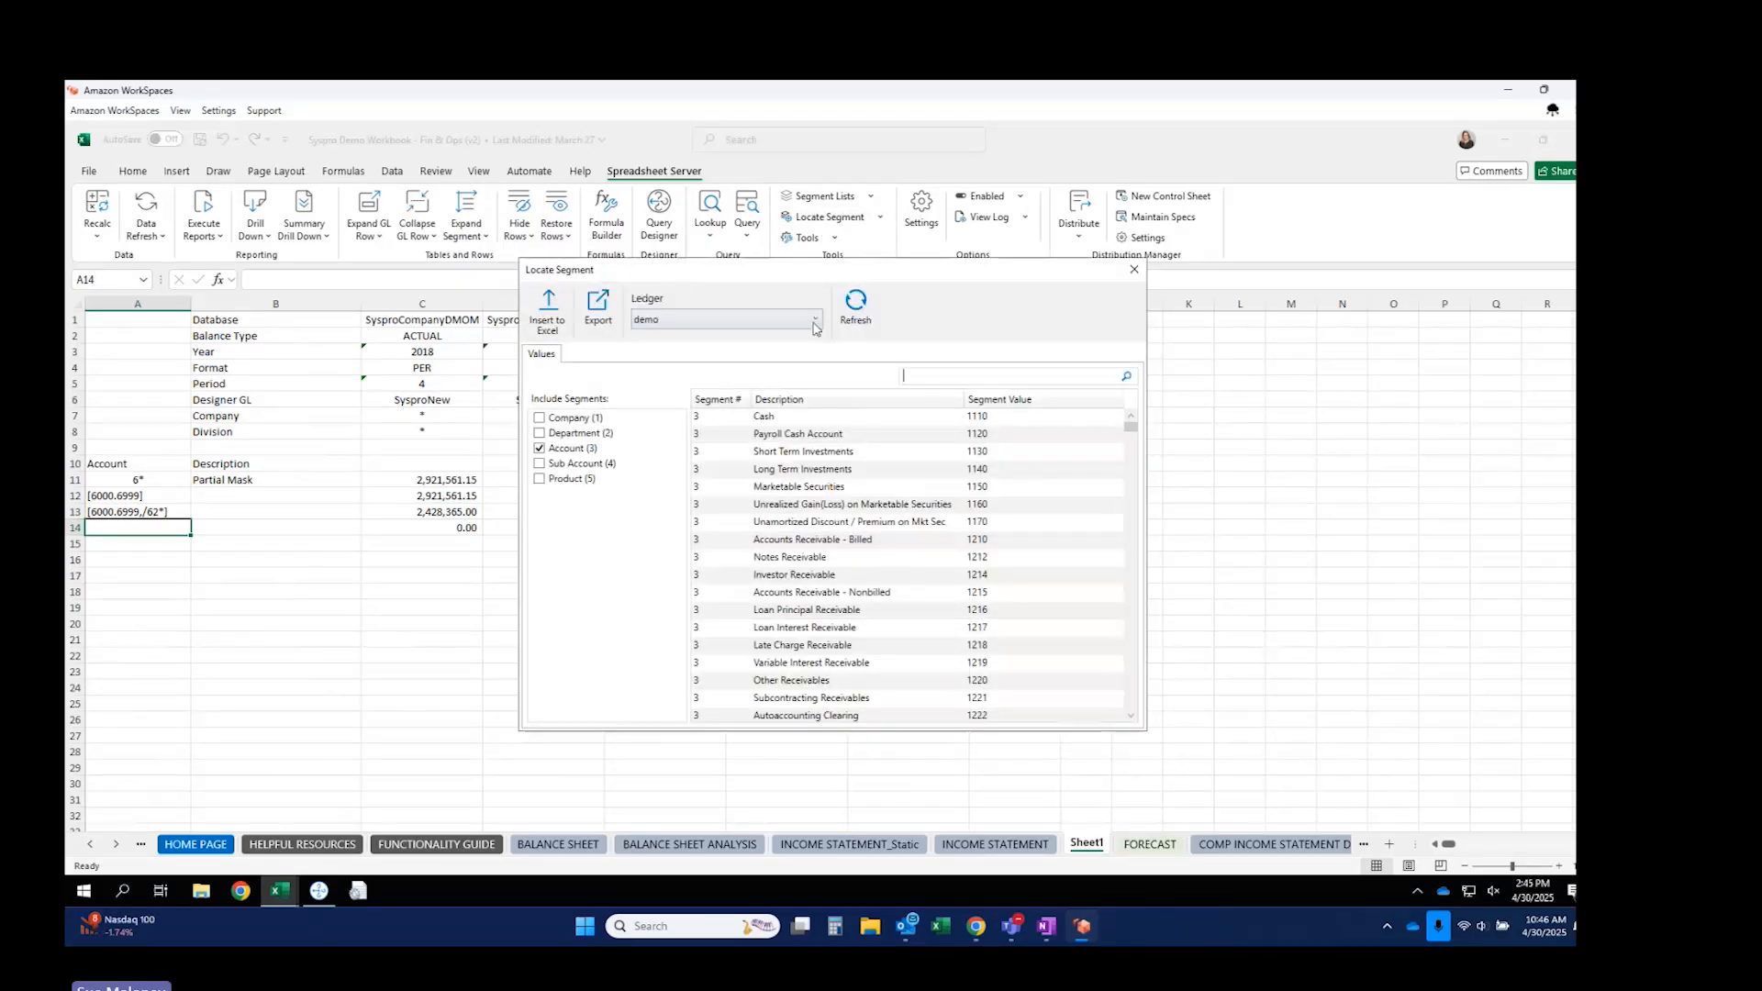
Insert the SysproNew ledger's 6250 and 6260 accounts into A14 using Locate Segment.
{"action": "left_click", "coordinate": [815, 320]}
{"action": "left_click_drag", "start_coordinate": [815, 411], "coordinate": [816, 528]}
{"action": "left_click", "coordinate": [667, 577]}
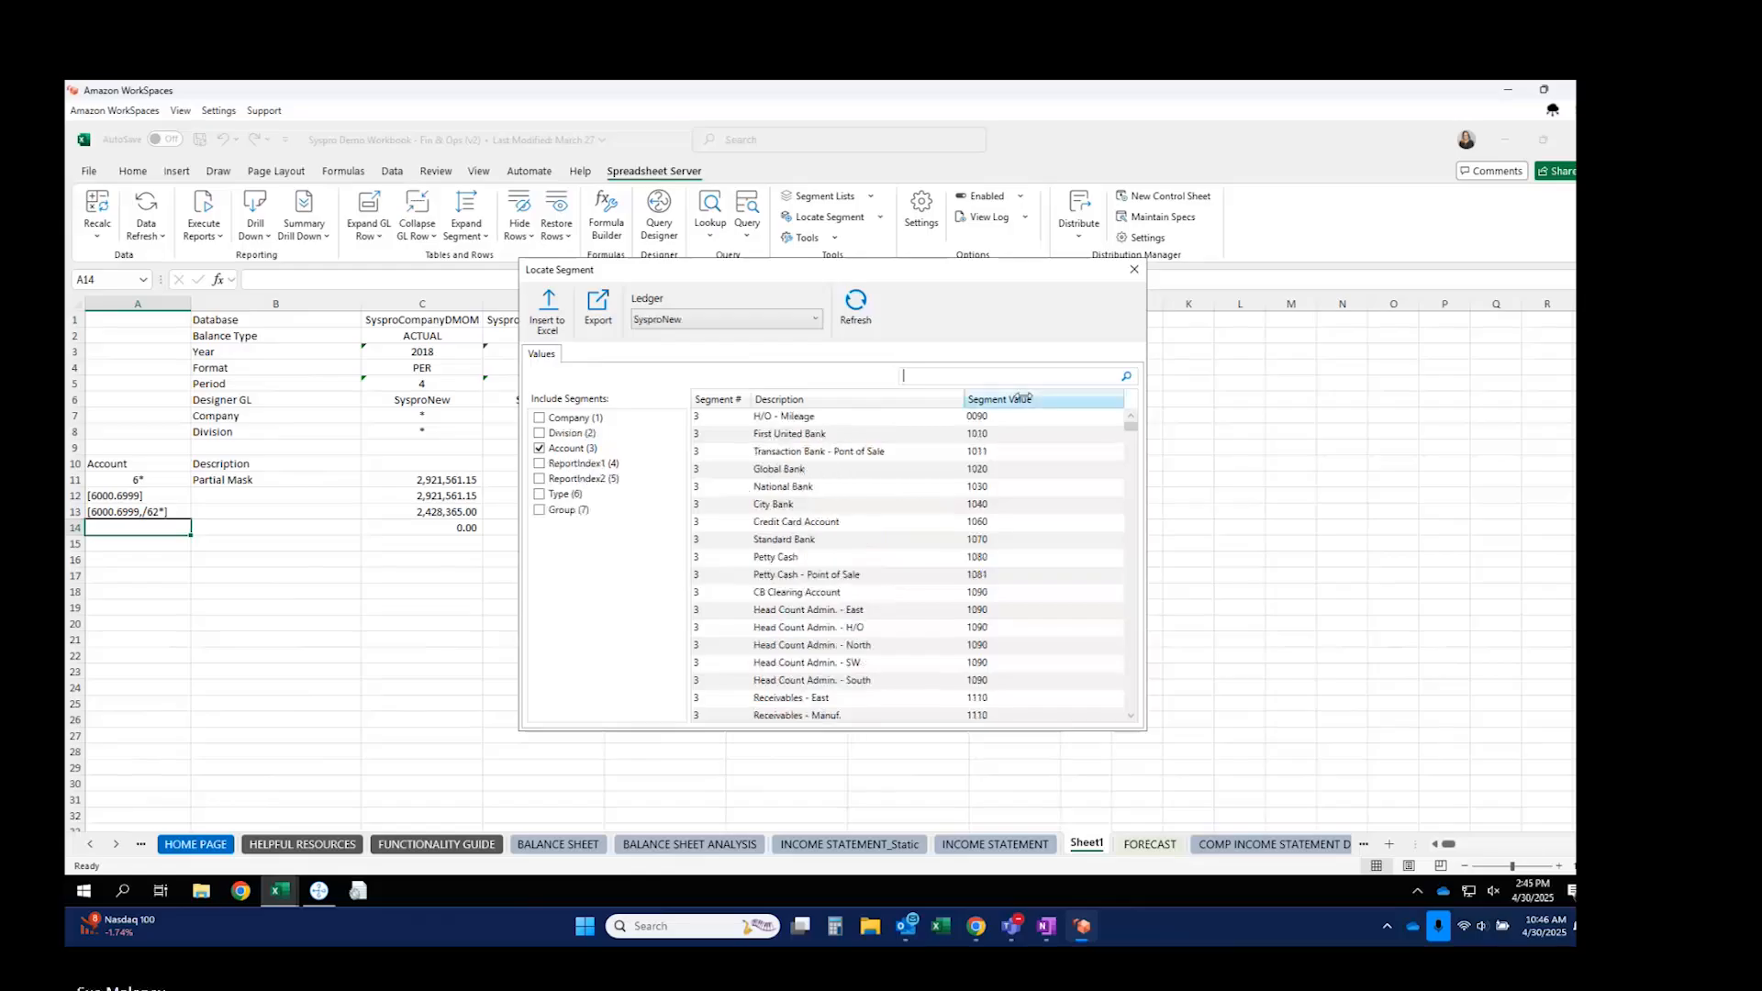
{"action": "left_click_drag", "start_coordinate": [1132, 430], "coordinate": [1132, 623]}
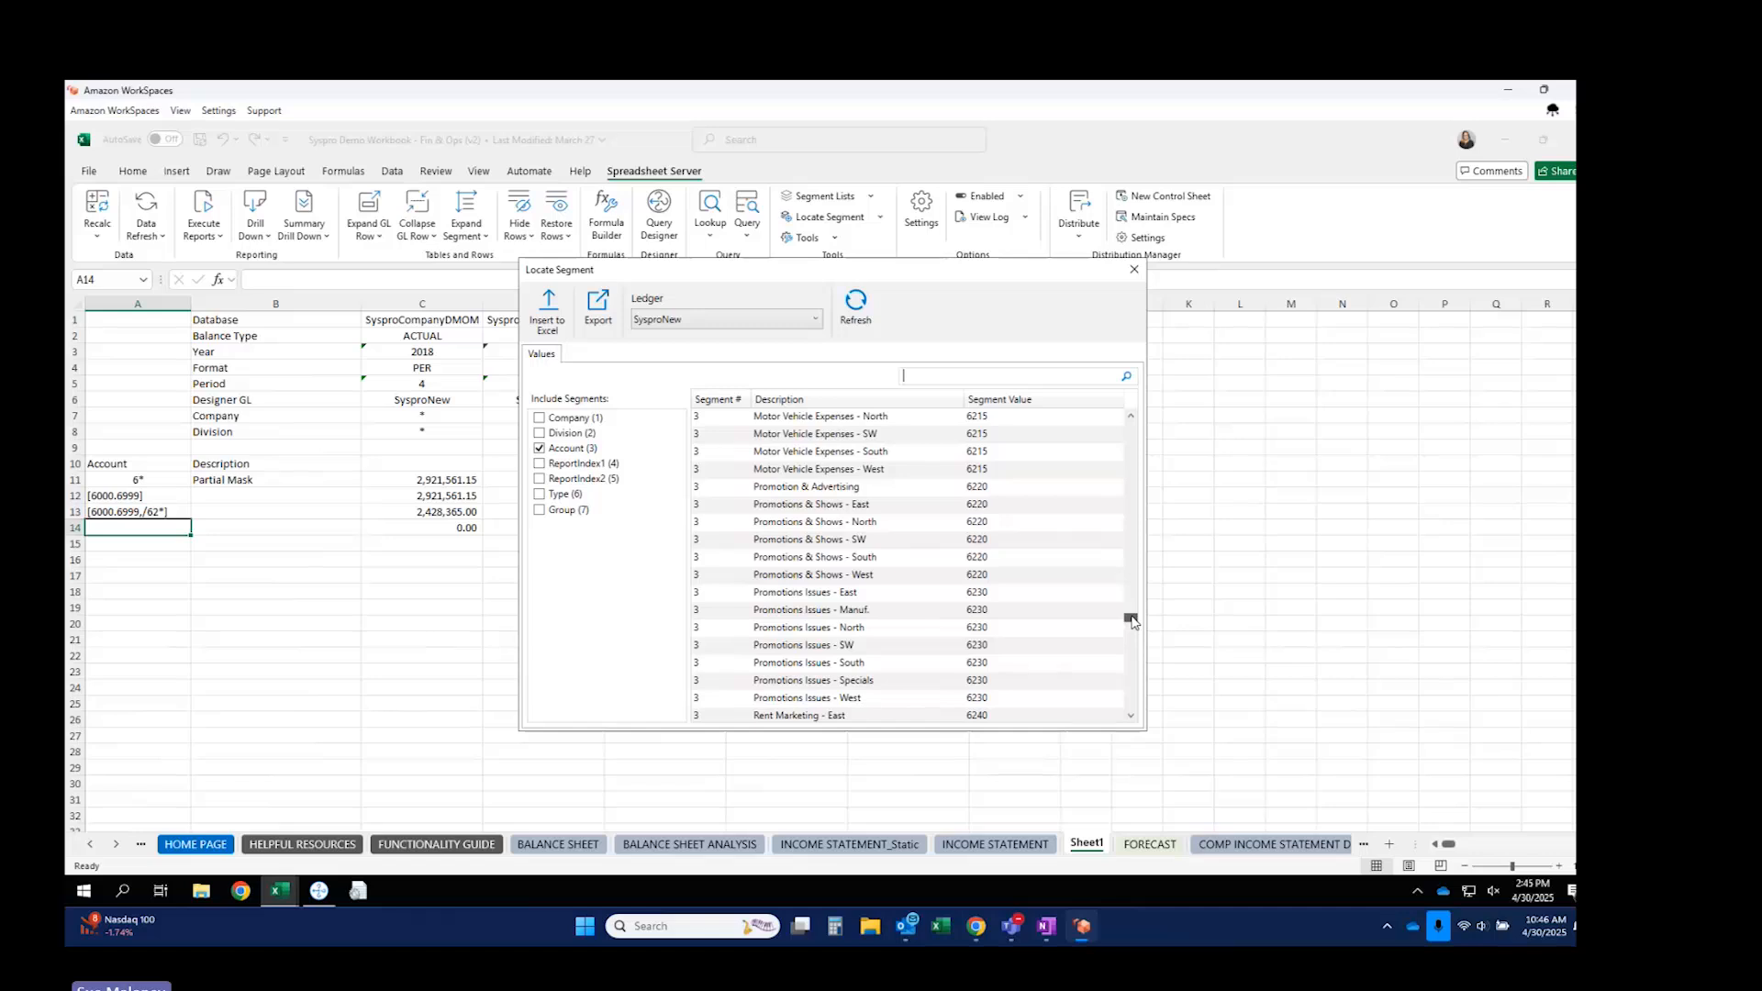
{"action": "scroll", "coordinate": [974, 622], "scroll_direction": "down", "scroll_amount": 8}
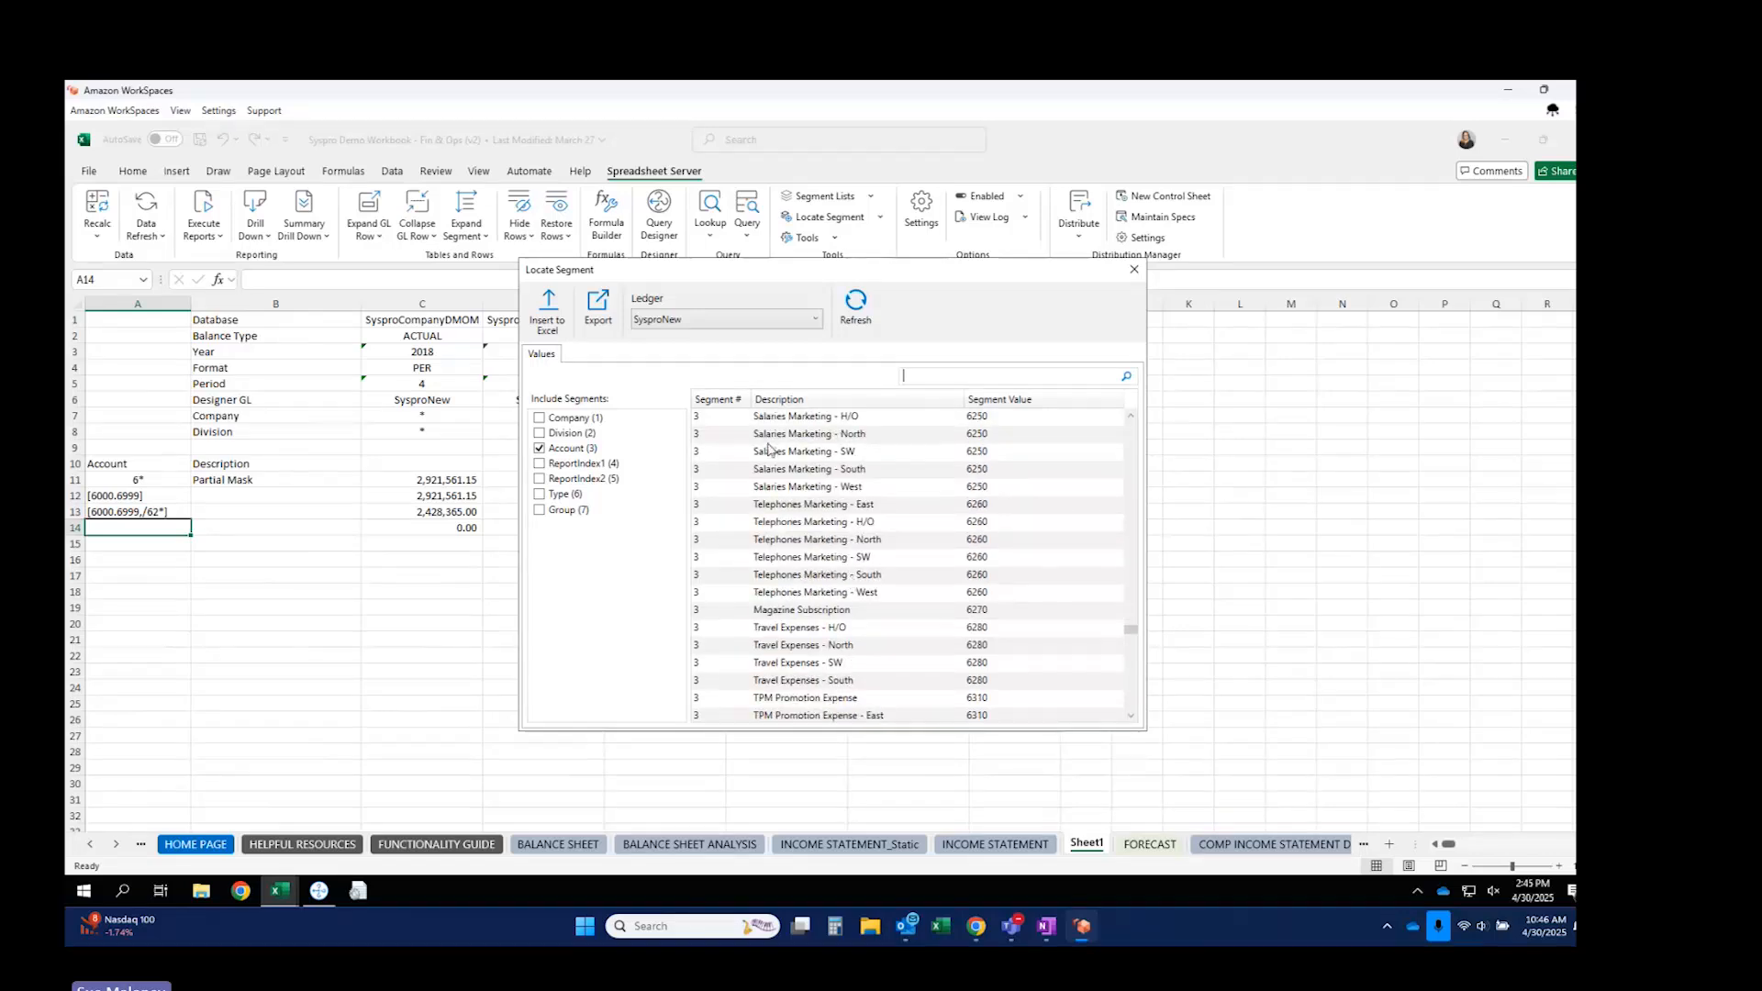
{"action": "left_click_drag", "start_coordinate": [769, 439], "coordinate": [785, 544]}
{"action": "left_click", "coordinate": [548, 309]}
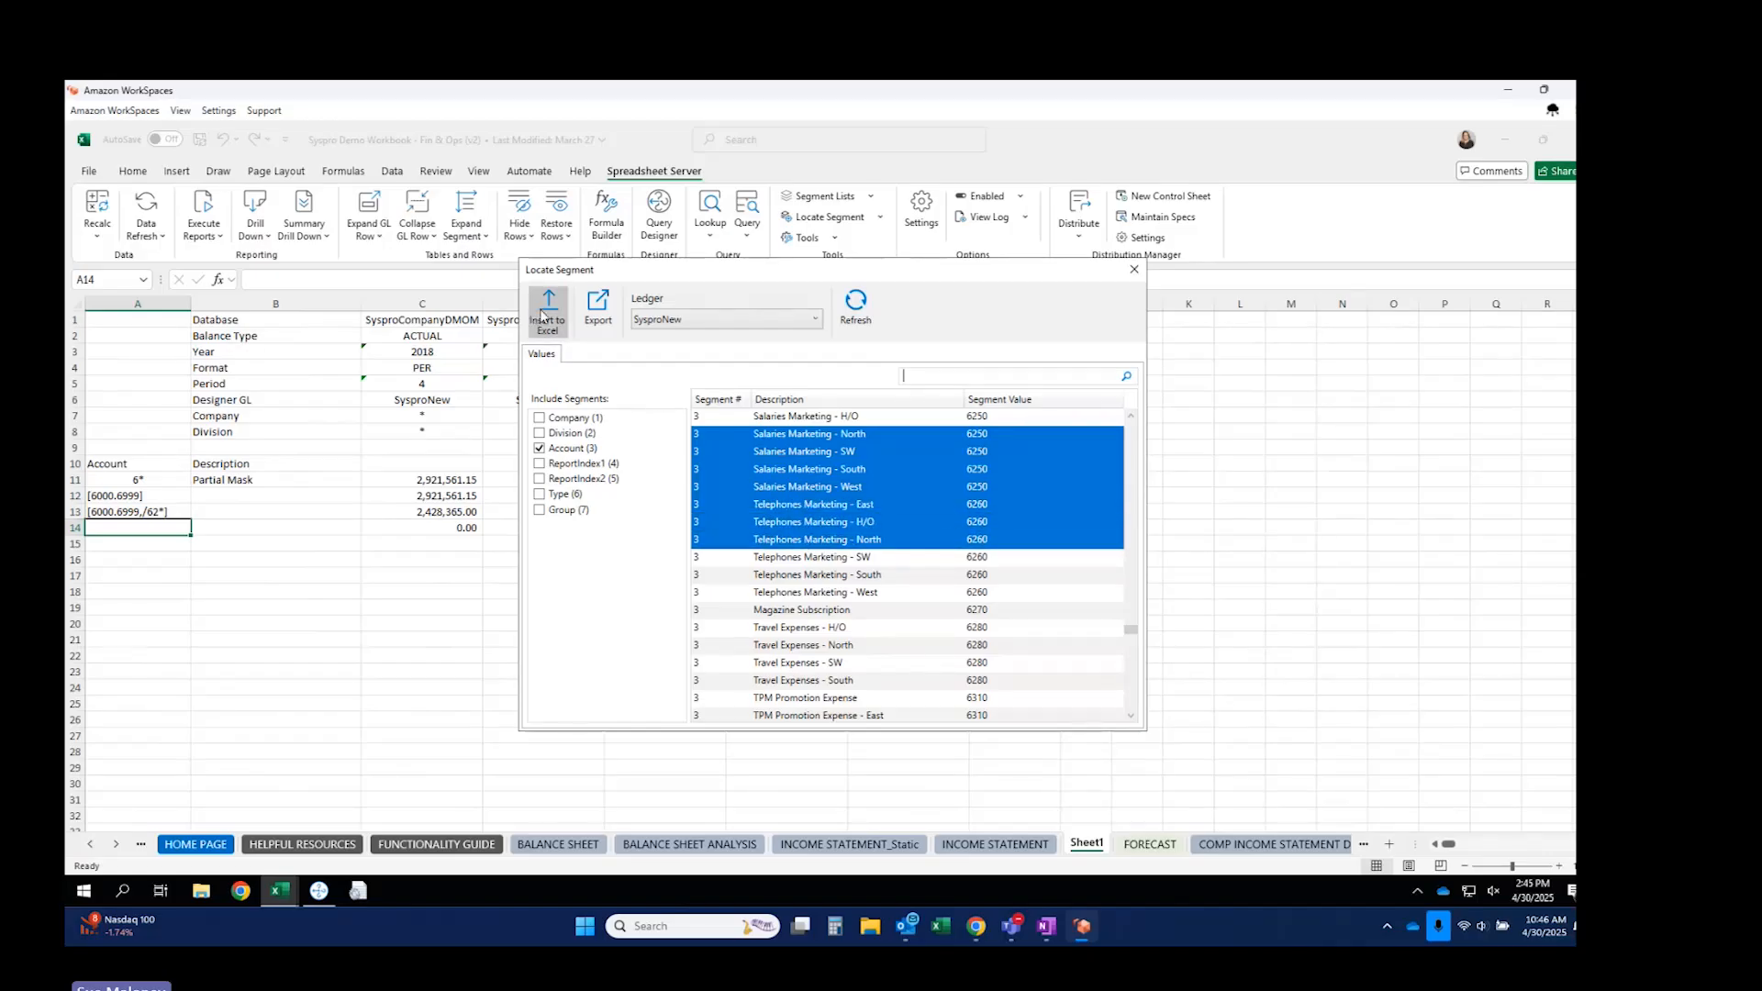
{"action": "left_click", "coordinate": [1132, 269]}
{"action": "left_click", "coordinate": [172, 547]}
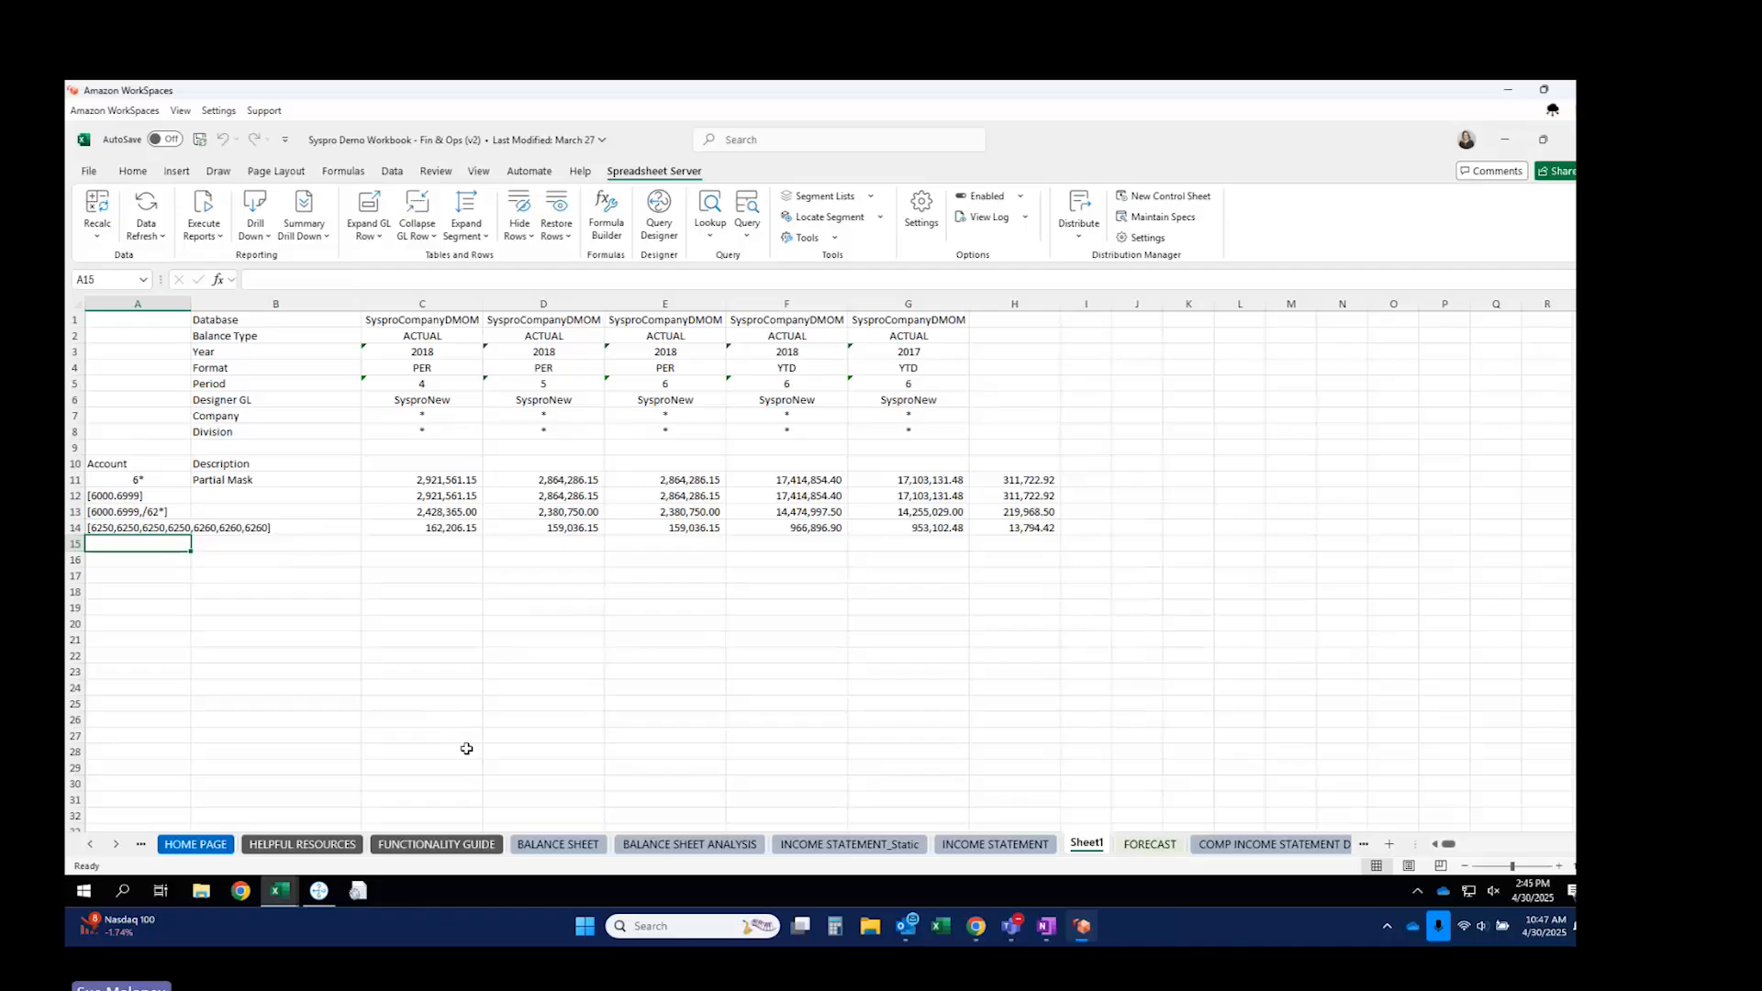
{"action": "left_click", "coordinate": [312, 844]}
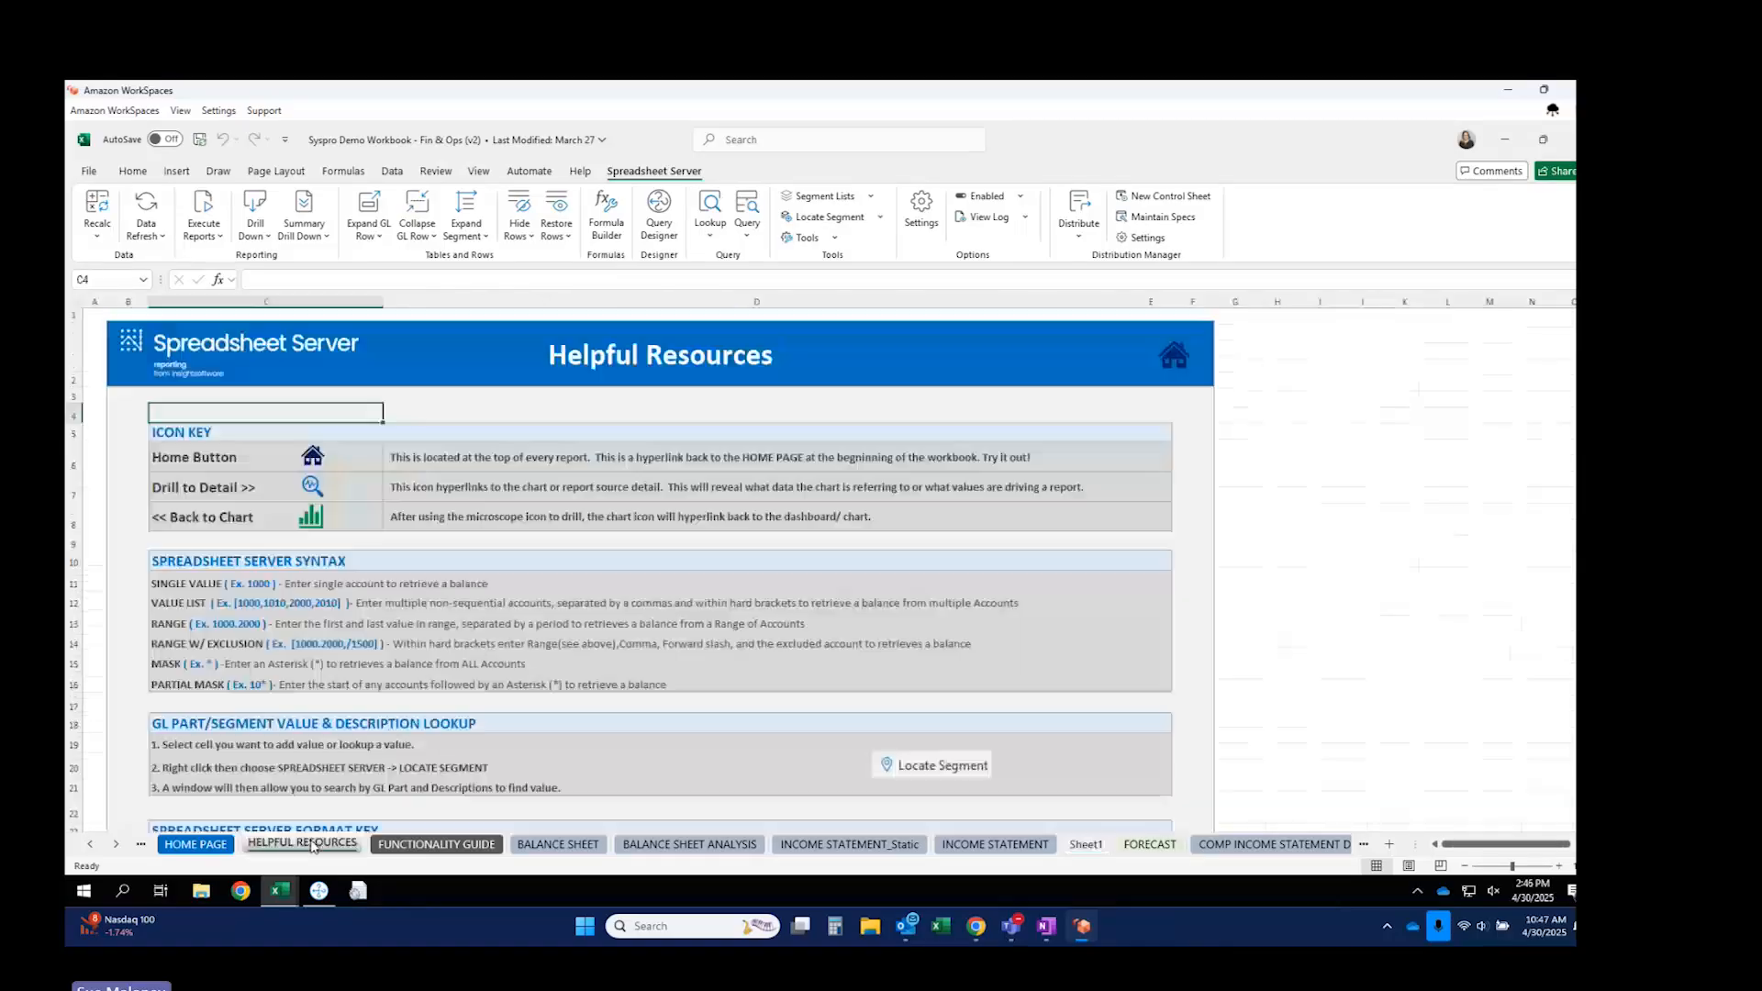
{"action": "left_click_drag", "start_coordinate": [169, 582], "coordinate": [753, 687]}
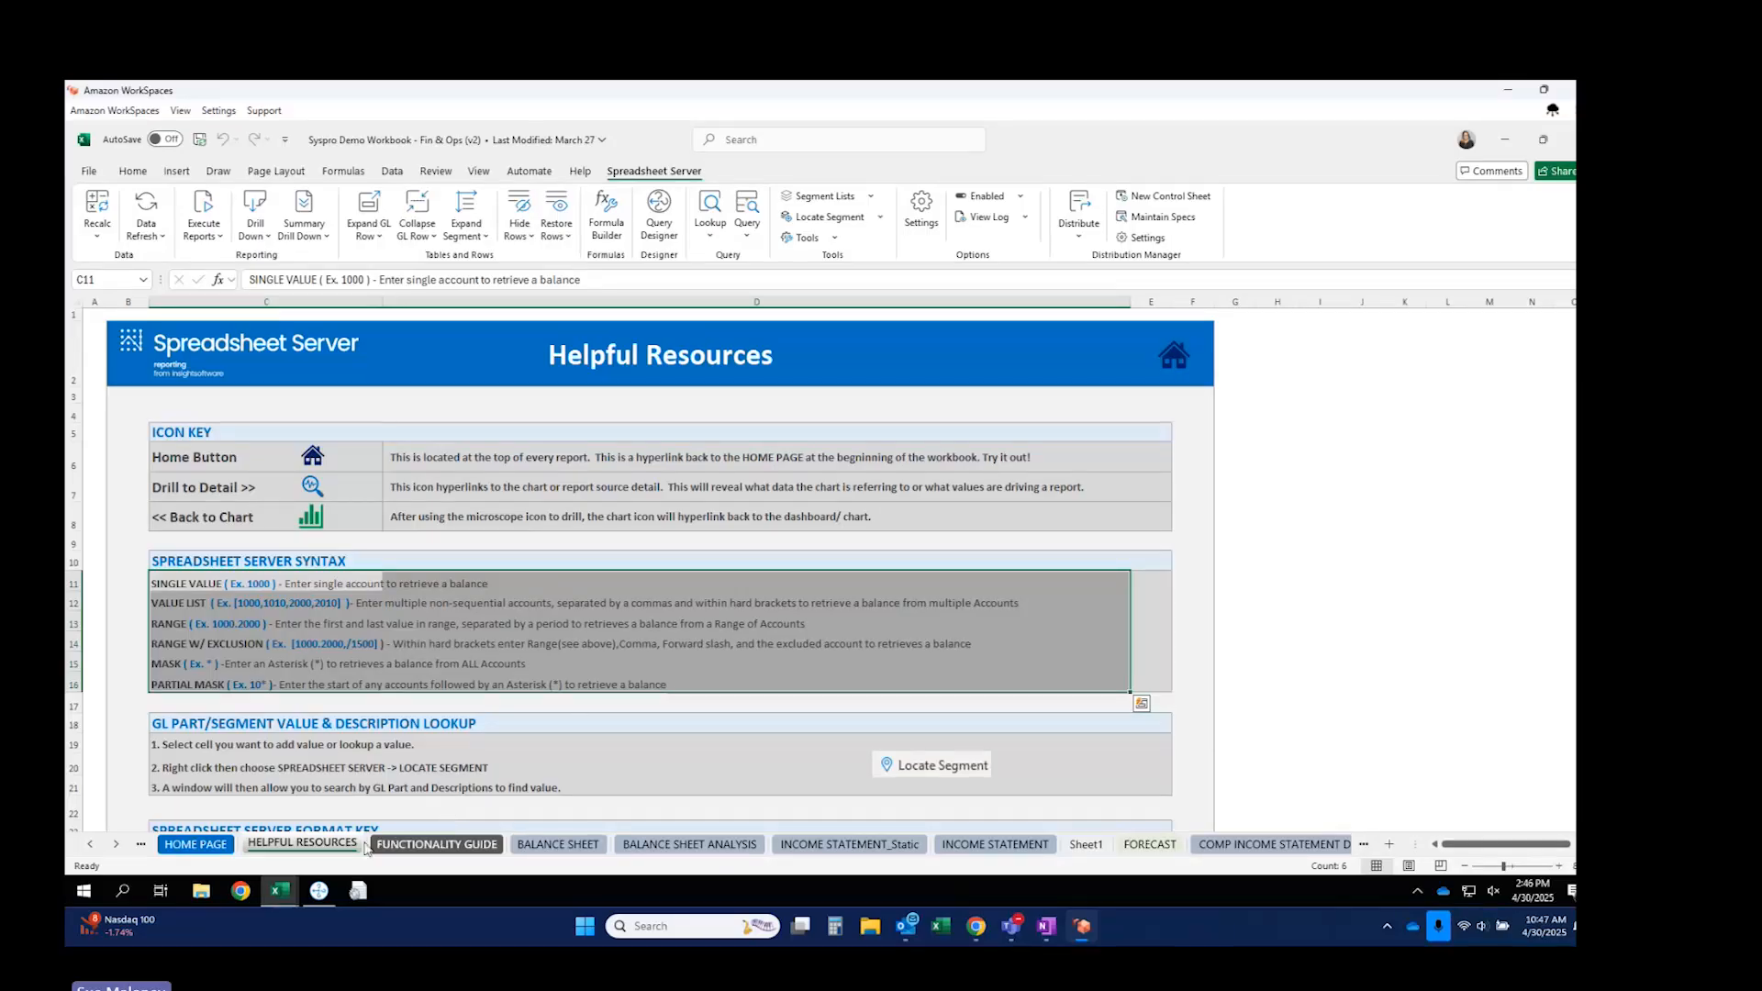
{"action": "left_click", "coordinate": [1088, 845]}
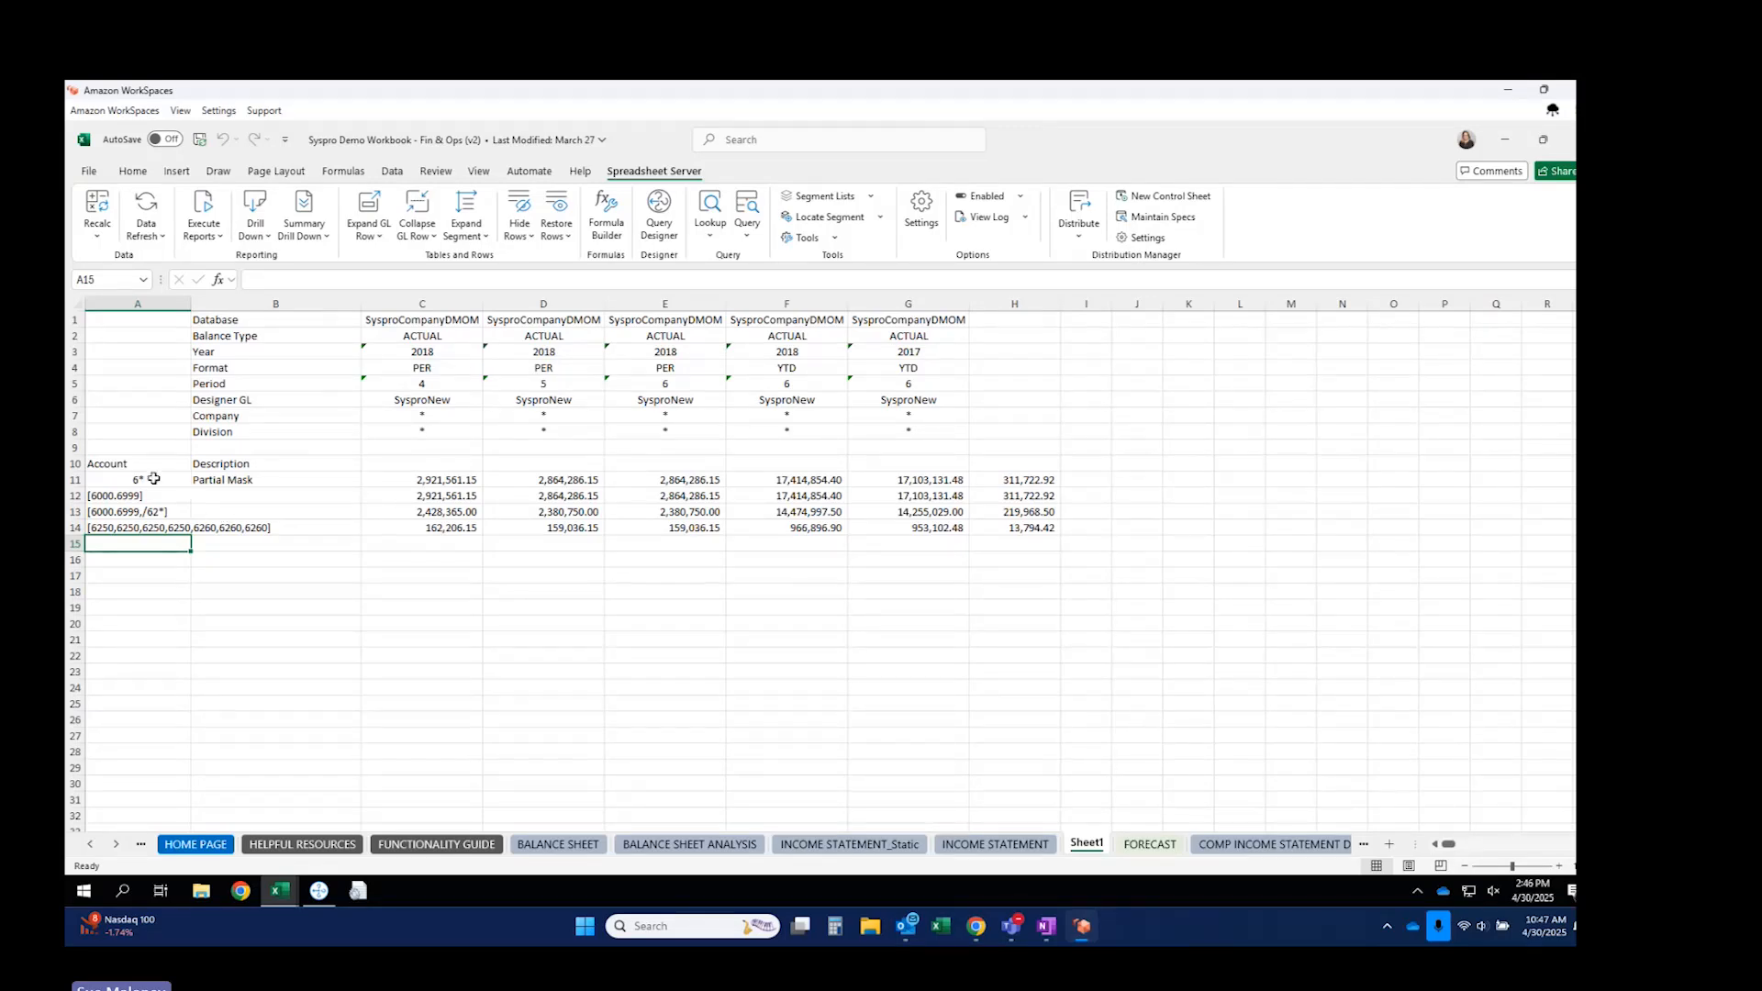
Review the row 11–14 account masks, then set periods C5:G5 to 5, 6, 7, 7, 7.
{"action": "left_click_drag", "start_coordinate": [154, 478], "coordinate": [217, 530]}
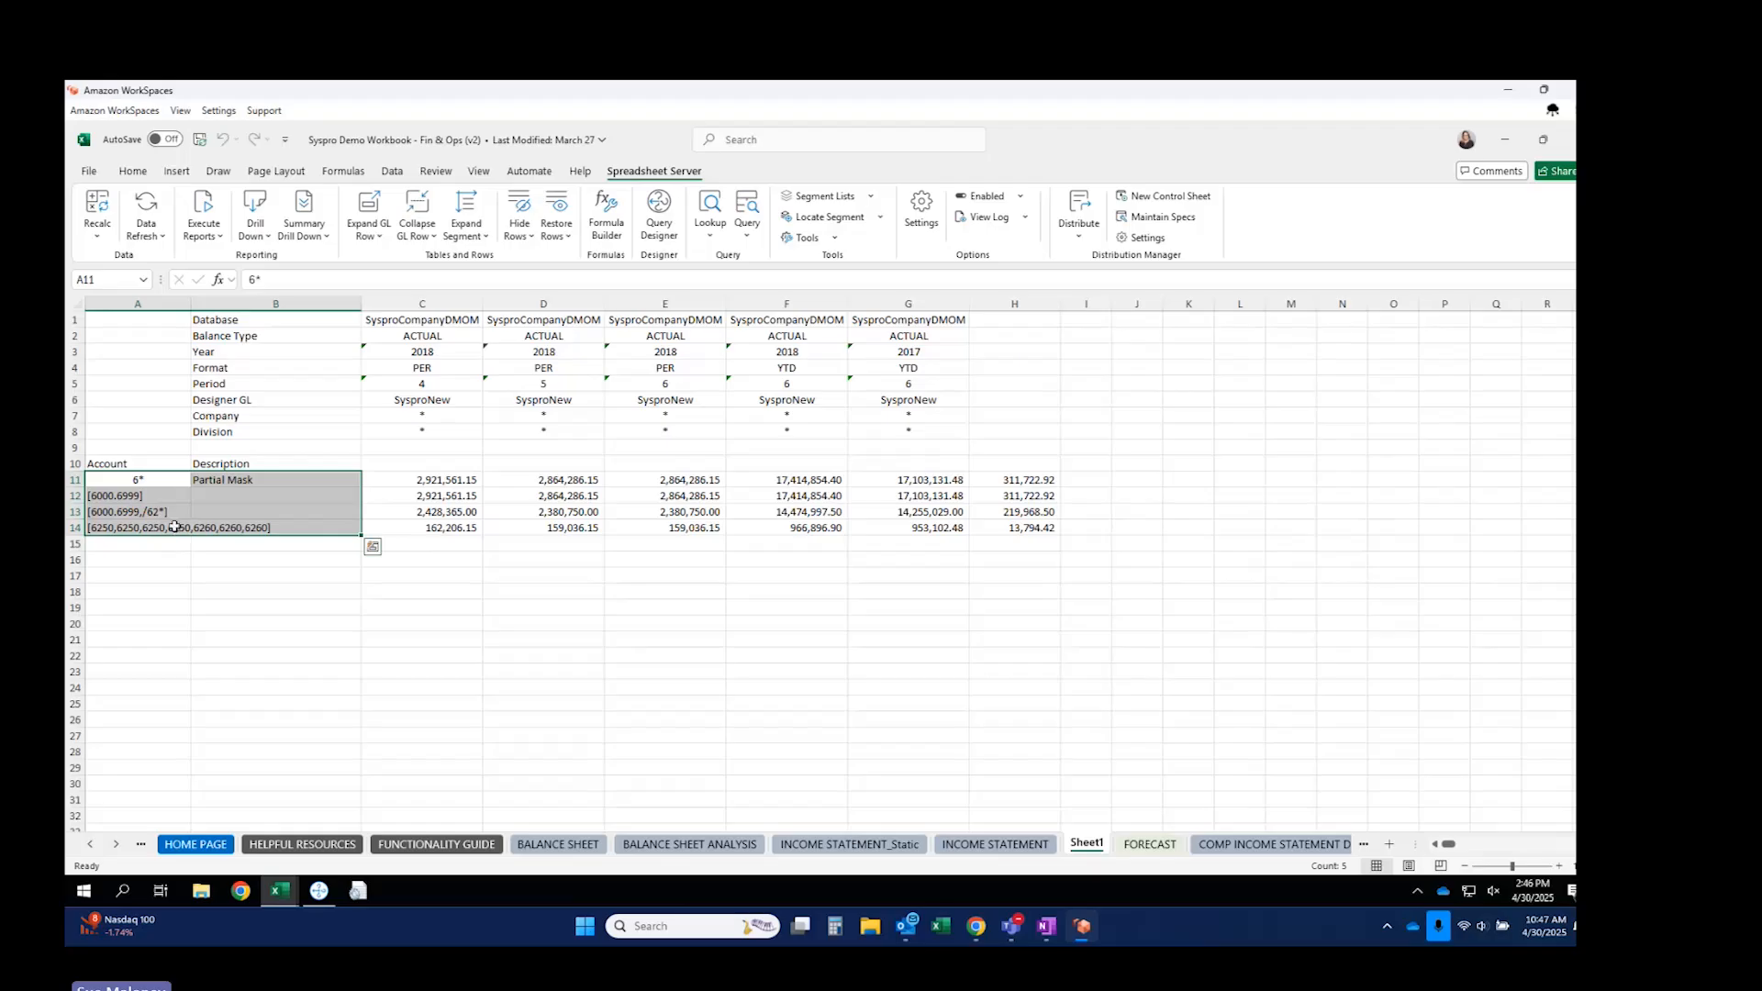
{"action": "left_click", "coordinate": [436, 530]}
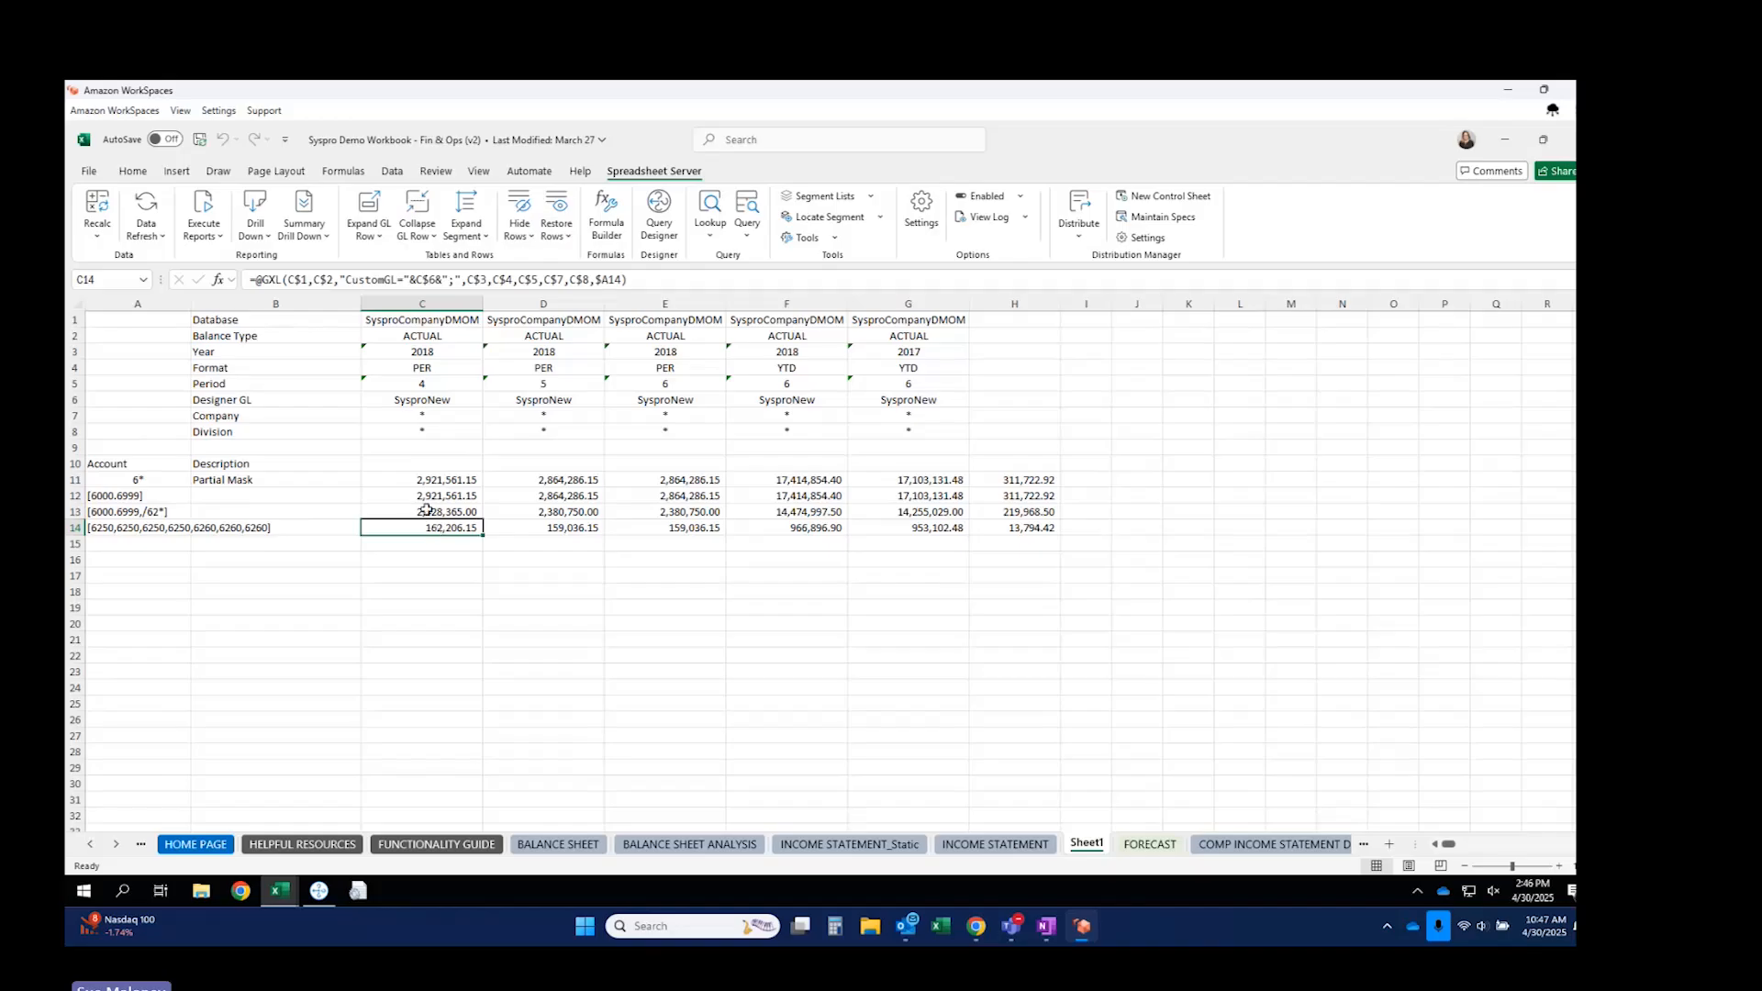
{"action": "left_click", "coordinate": [425, 382]}
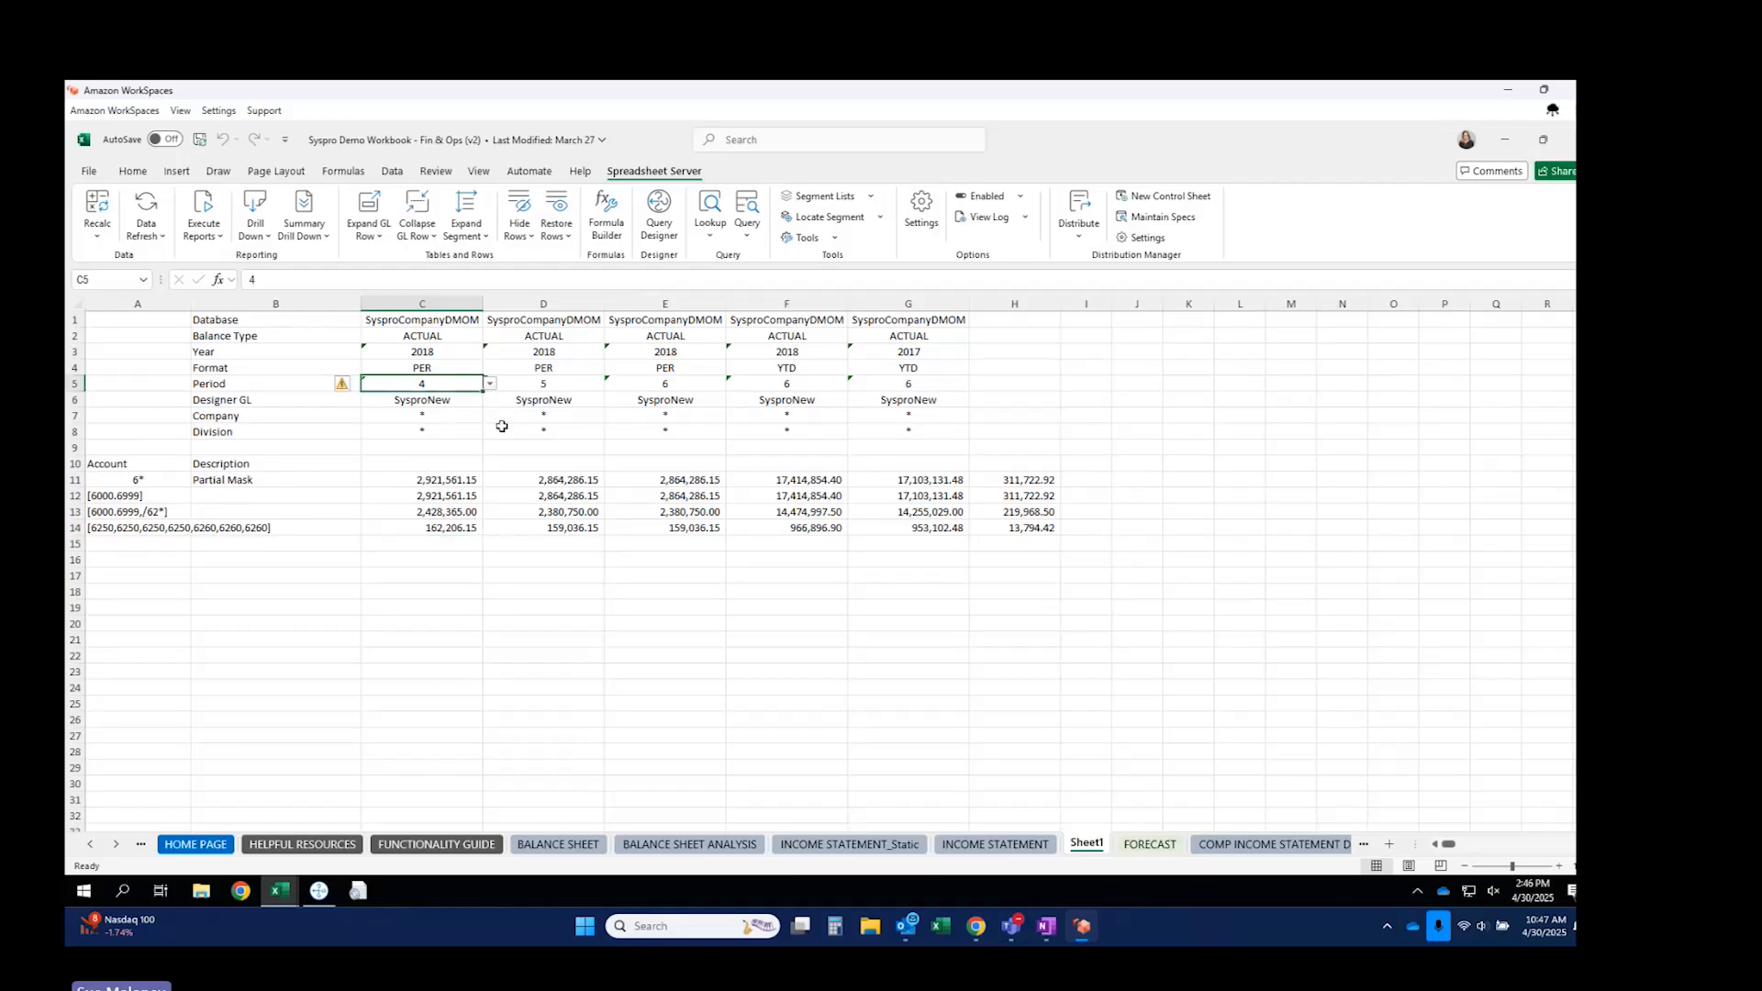
{"action": "type", "text": "5"}
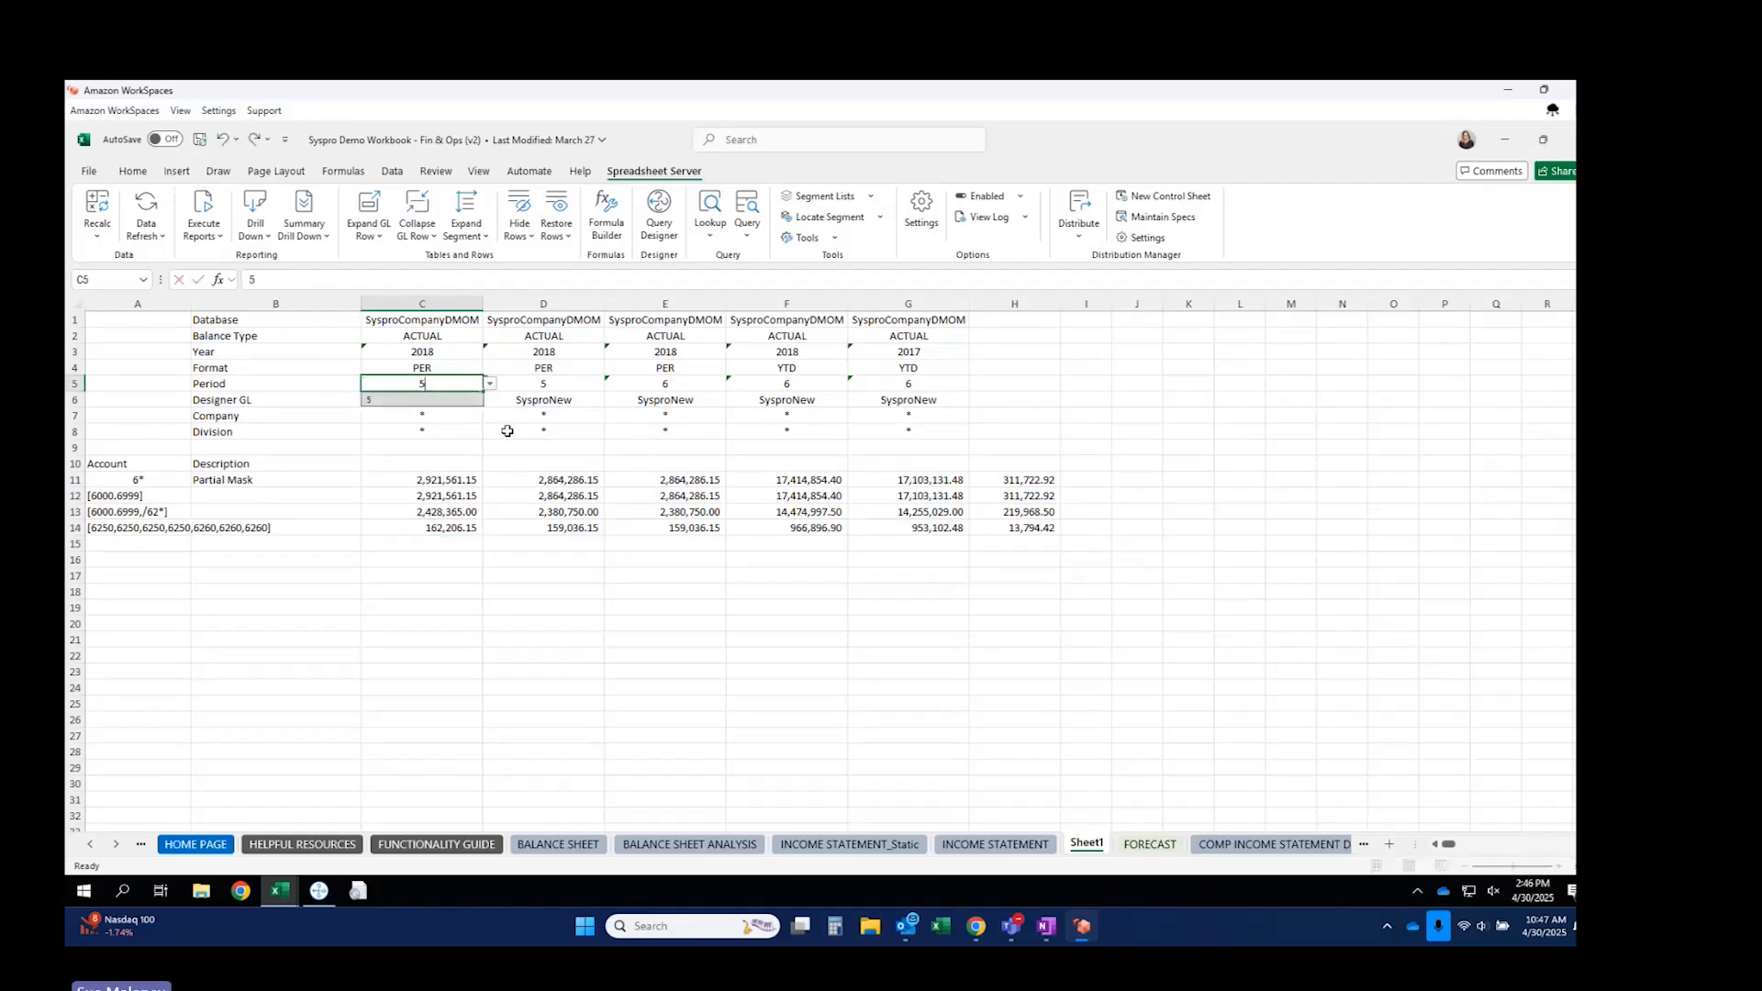
{"action": "key", "text": "Tab"}
{"action": "type", "text": "6"}
{"action": "key", "text": "Tab"}
{"action": "type", "text": "7"}
{"action": "key", "text": "Tab"}
{"action": "type", "text": "7"}
{"action": "key", "text": "Tab"}
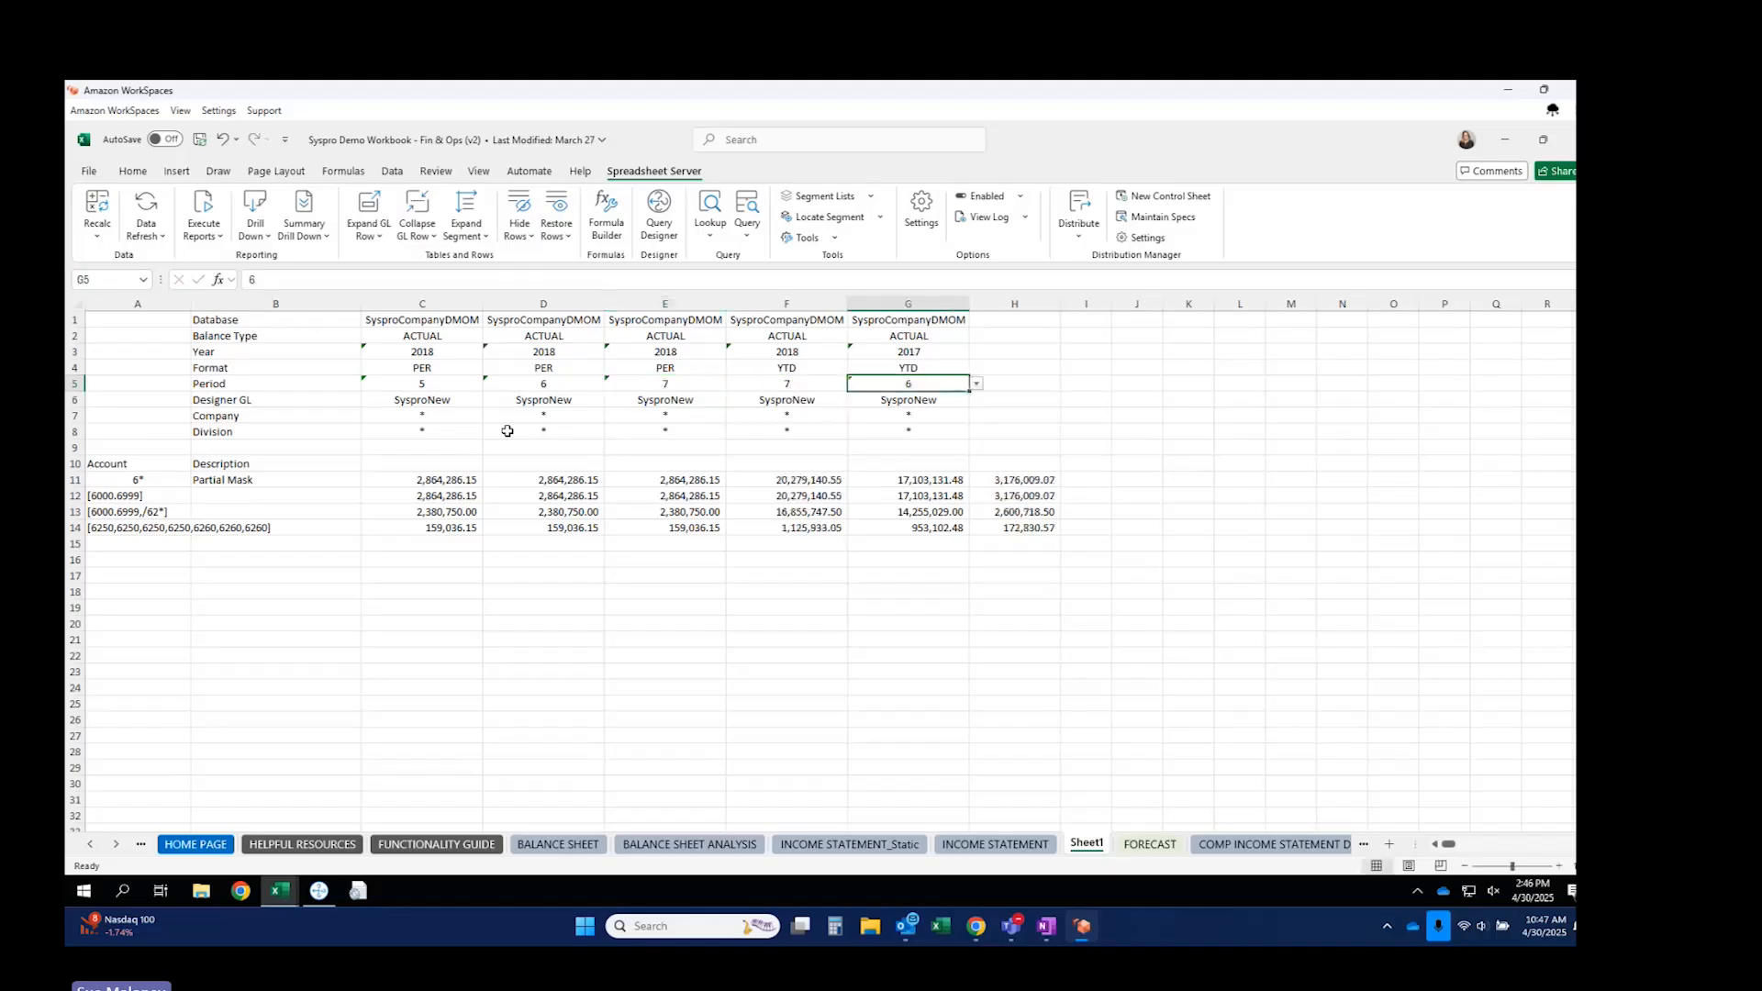
{"action": "type", "text": "7"}
{"action": "key", "text": "Tab"}
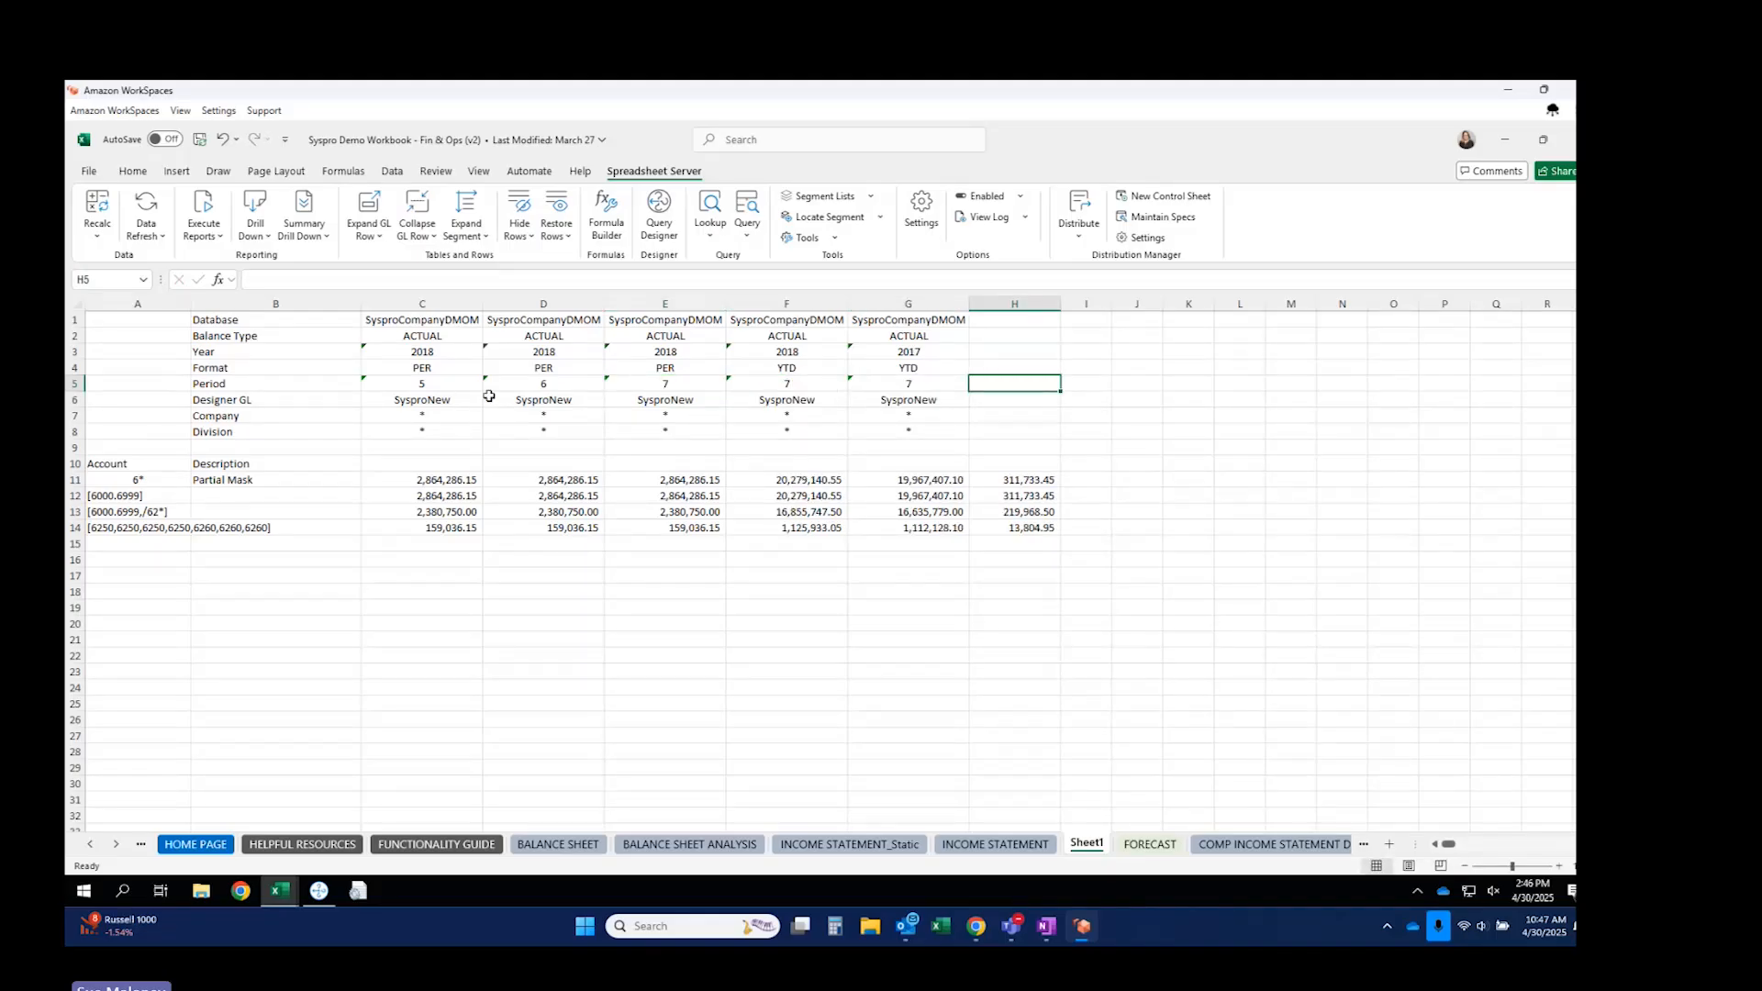
Review the Period and Format cells, then go to the INCOME STATEMENT_Static sheet.
{"action": "left_click", "coordinate": [438, 386]}
{"action": "left_click", "coordinate": [532, 379]}
{"action": "left_click", "coordinate": [682, 375]}
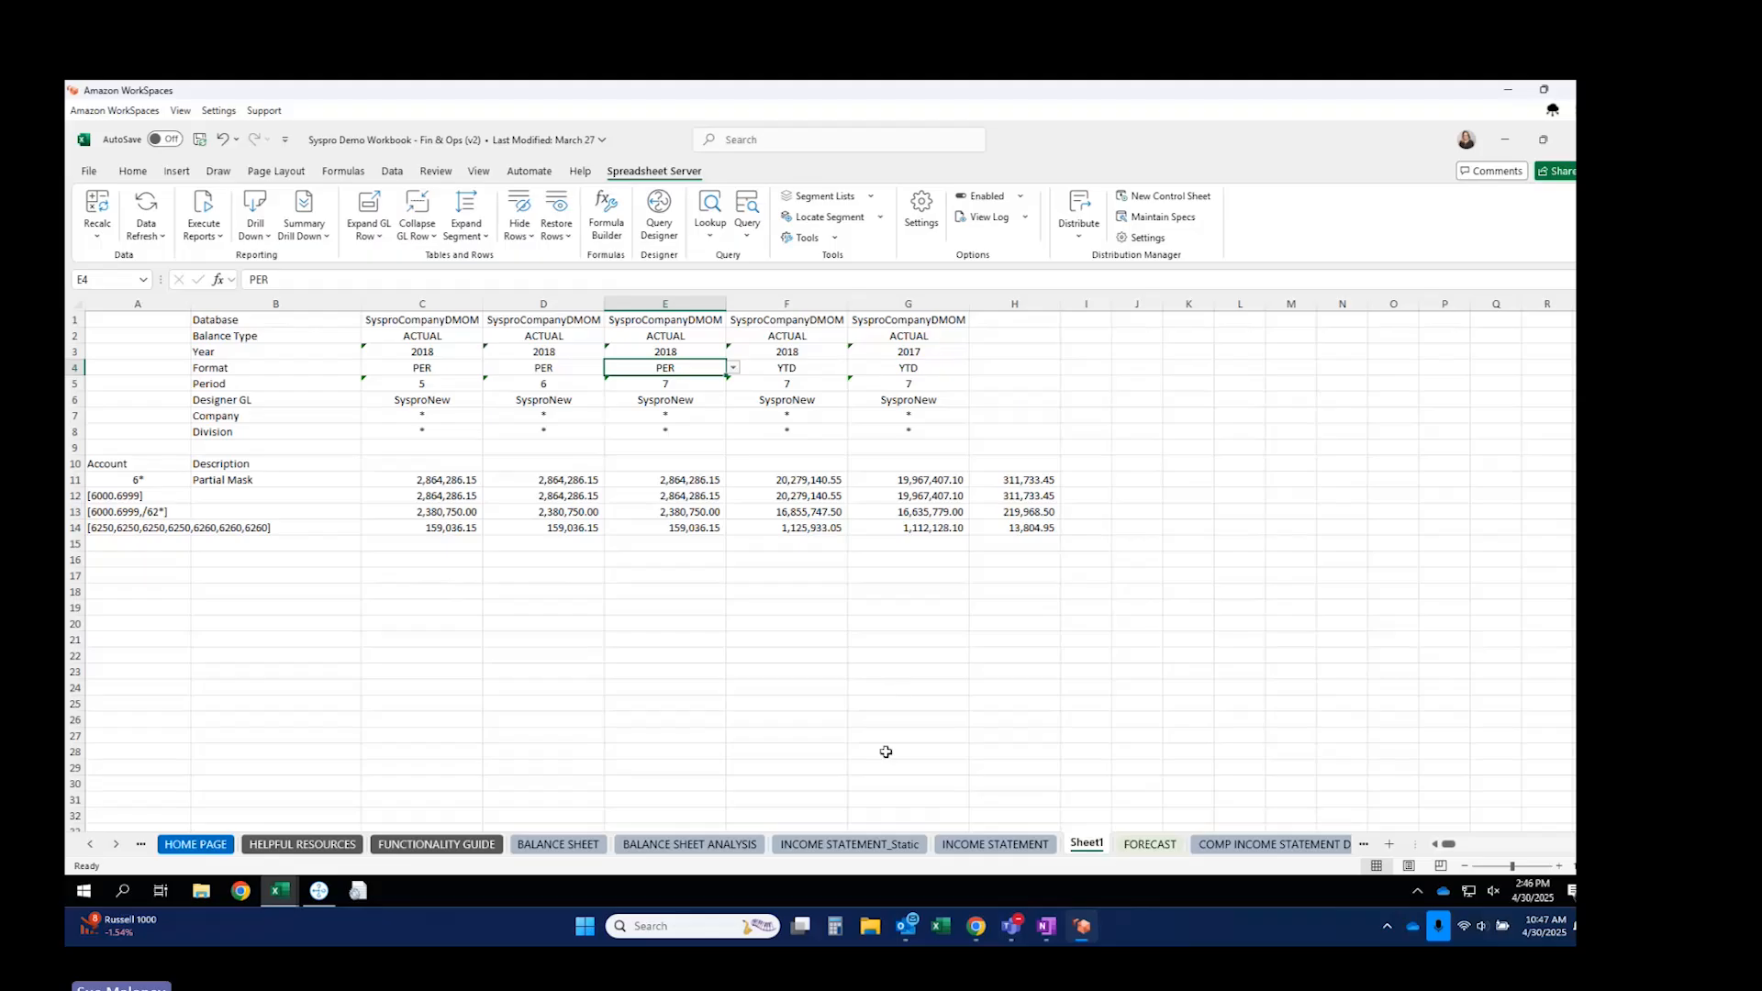
{"action": "left_click", "coordinate": [870, 847]}
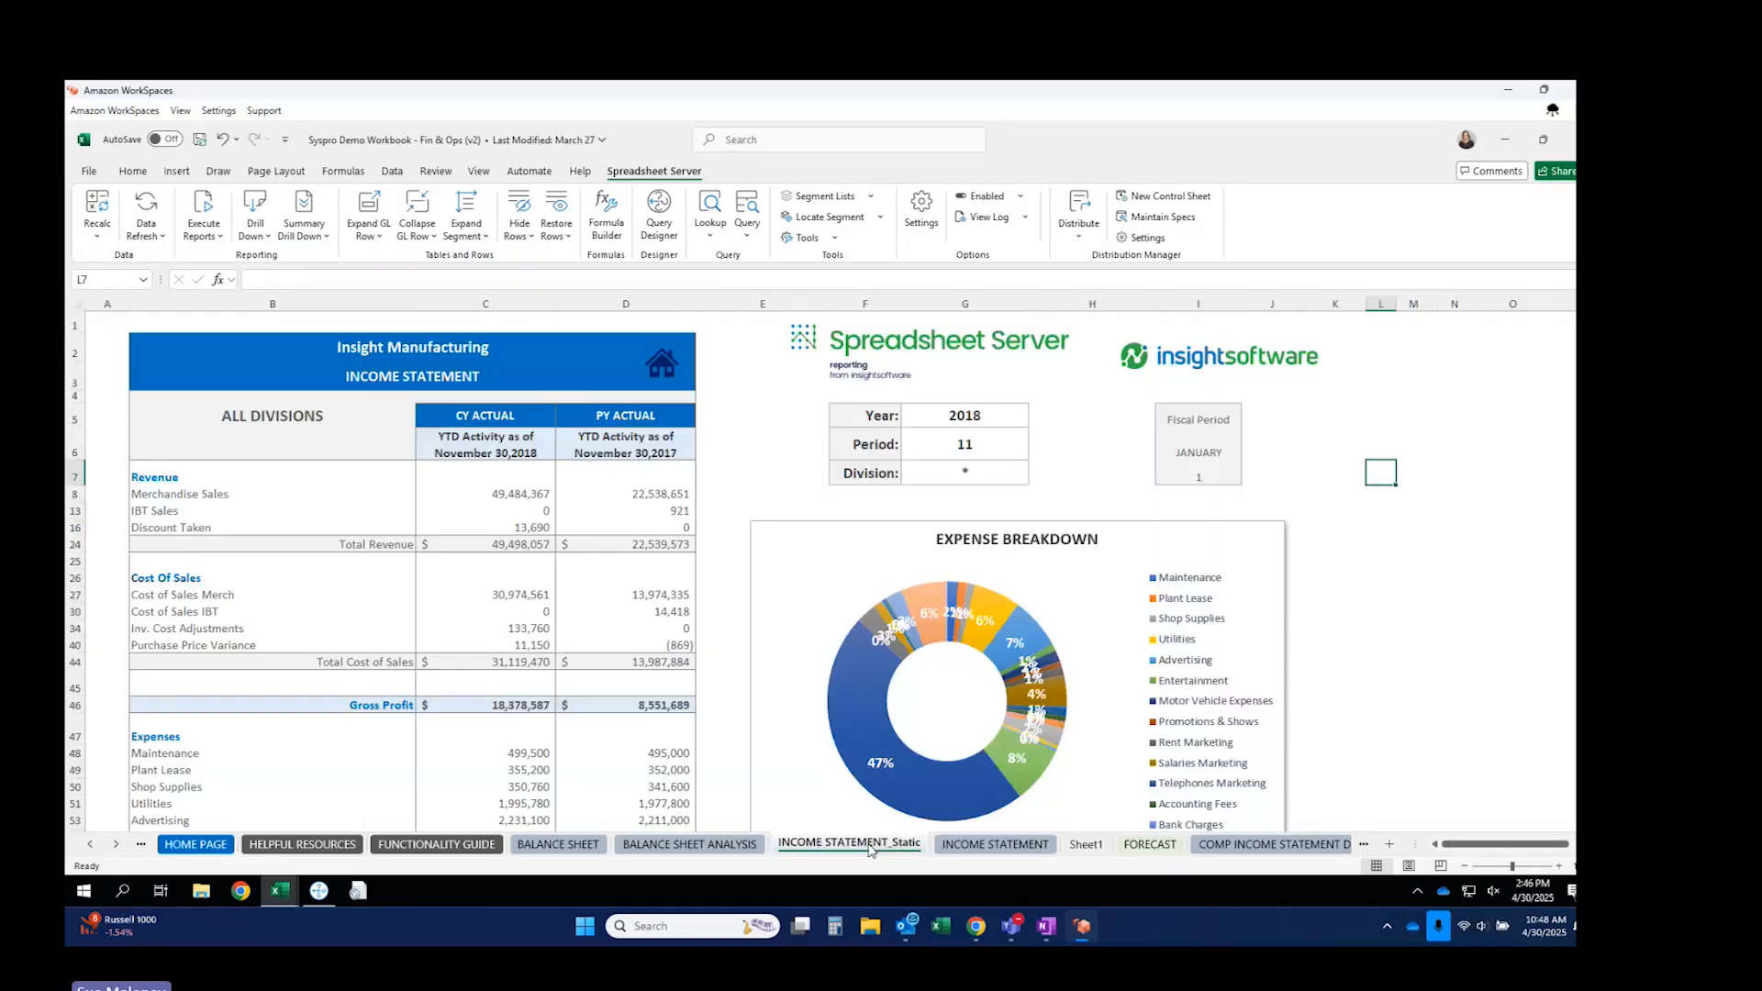
{"action": "left_click", "coordinate": [489, 497]}
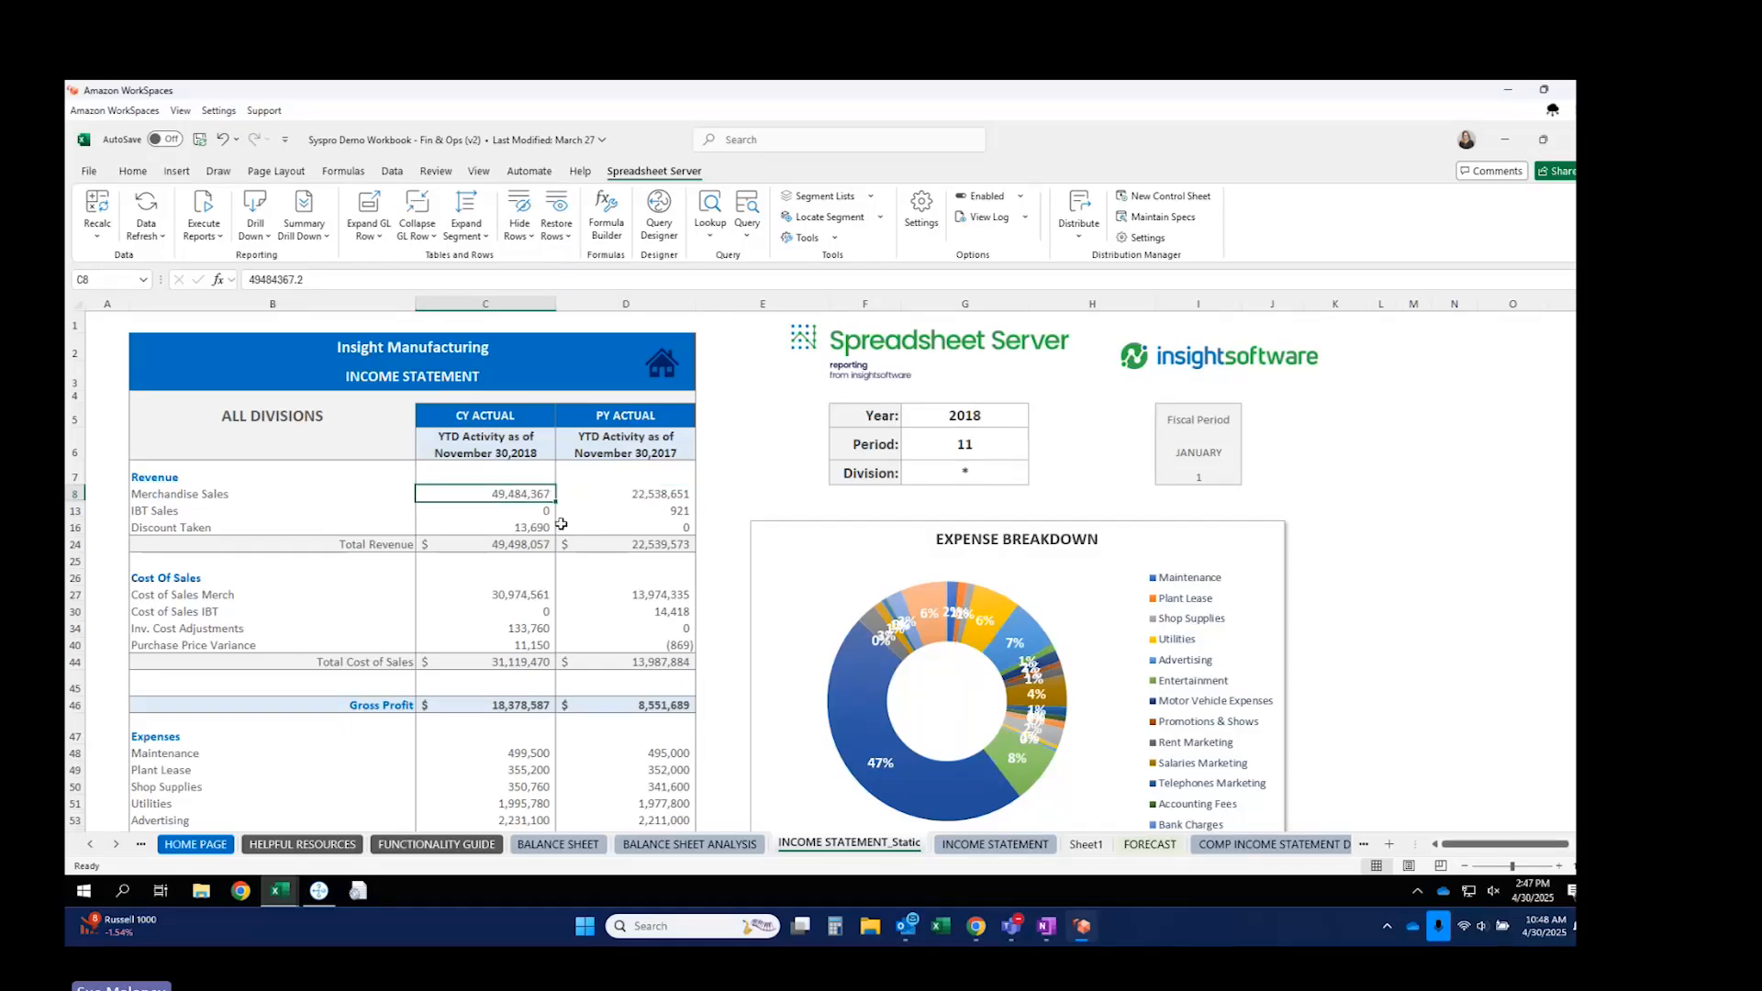
{"action": "left_click", "coordinate": [518, 546]}
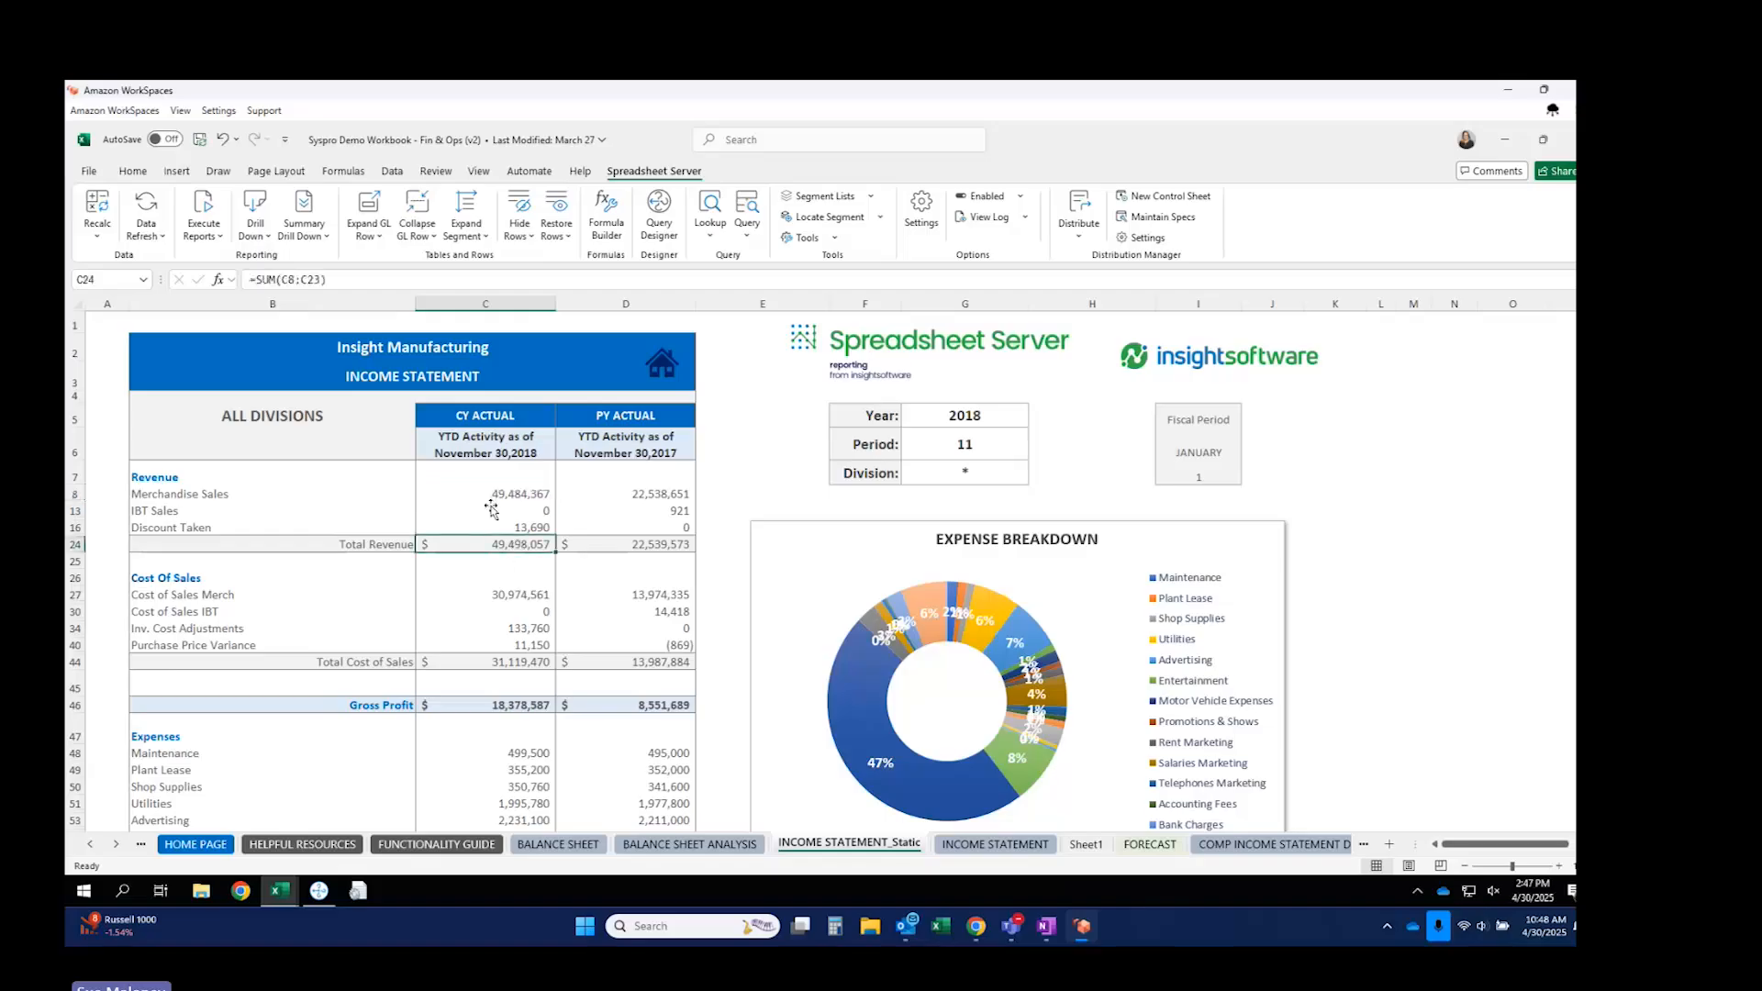
{"action": "left_click", "coordinate": [491, 495]}
{"action": "left_click", "coordinate": [105, 319]}
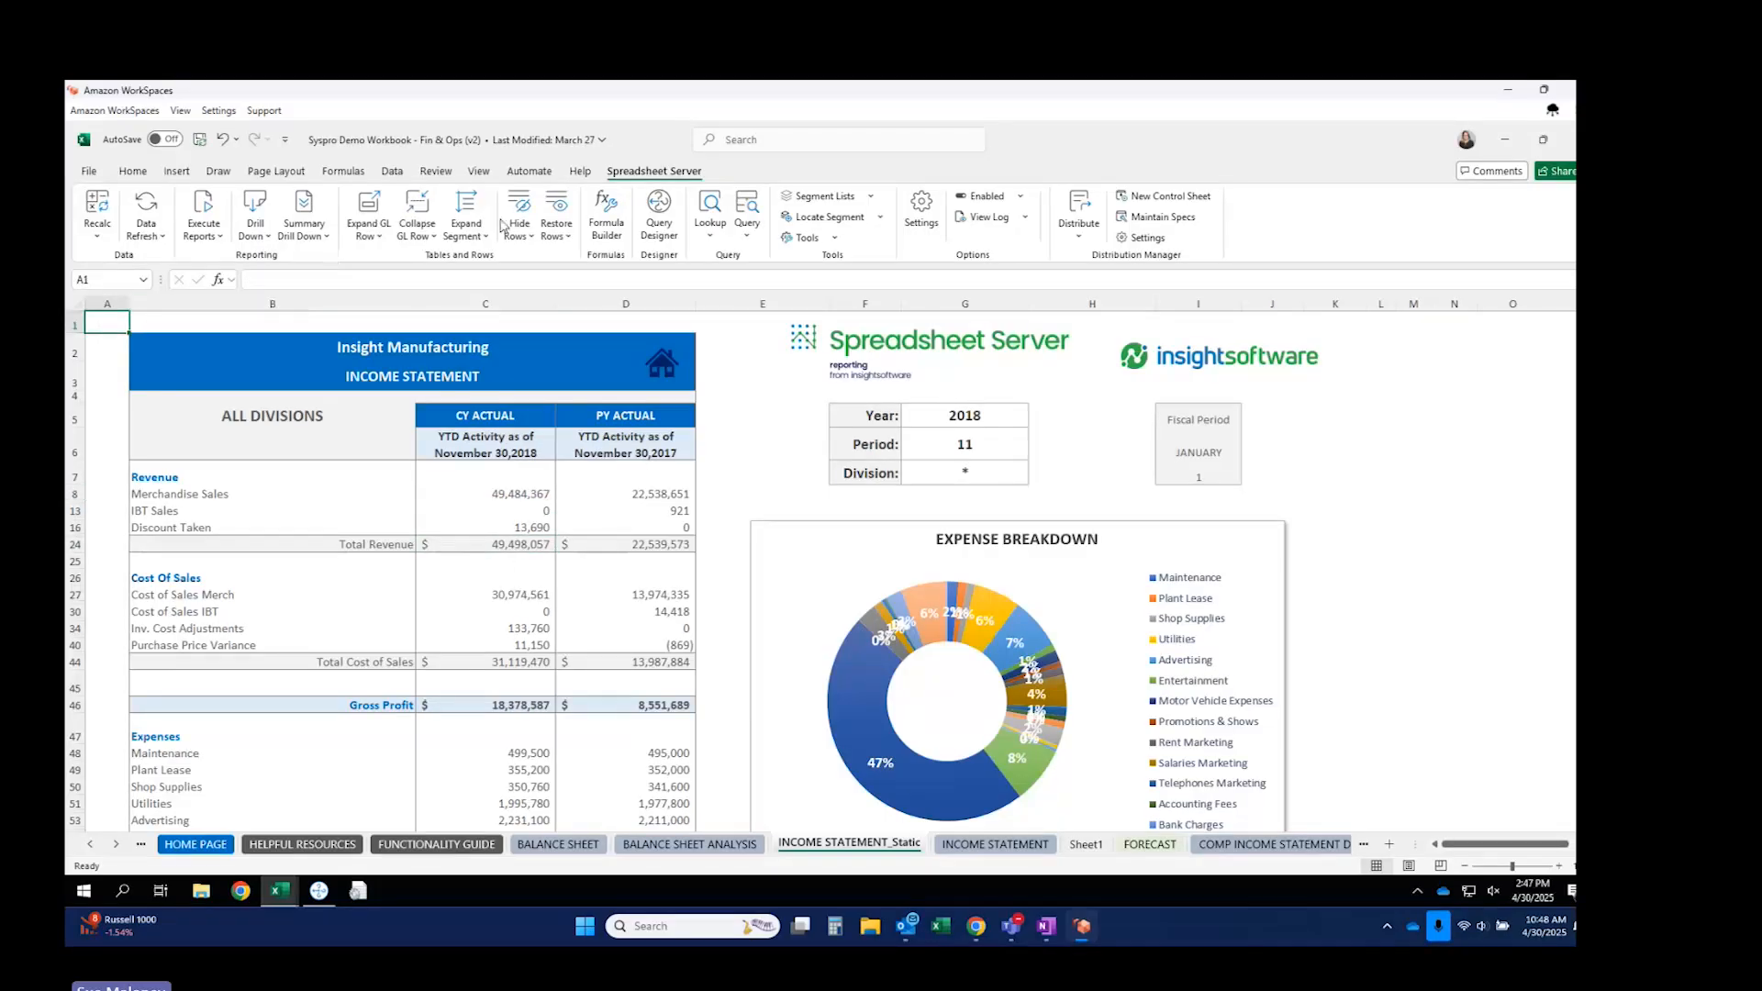
{"action": "left_click", "coordinate": [602, 213]}
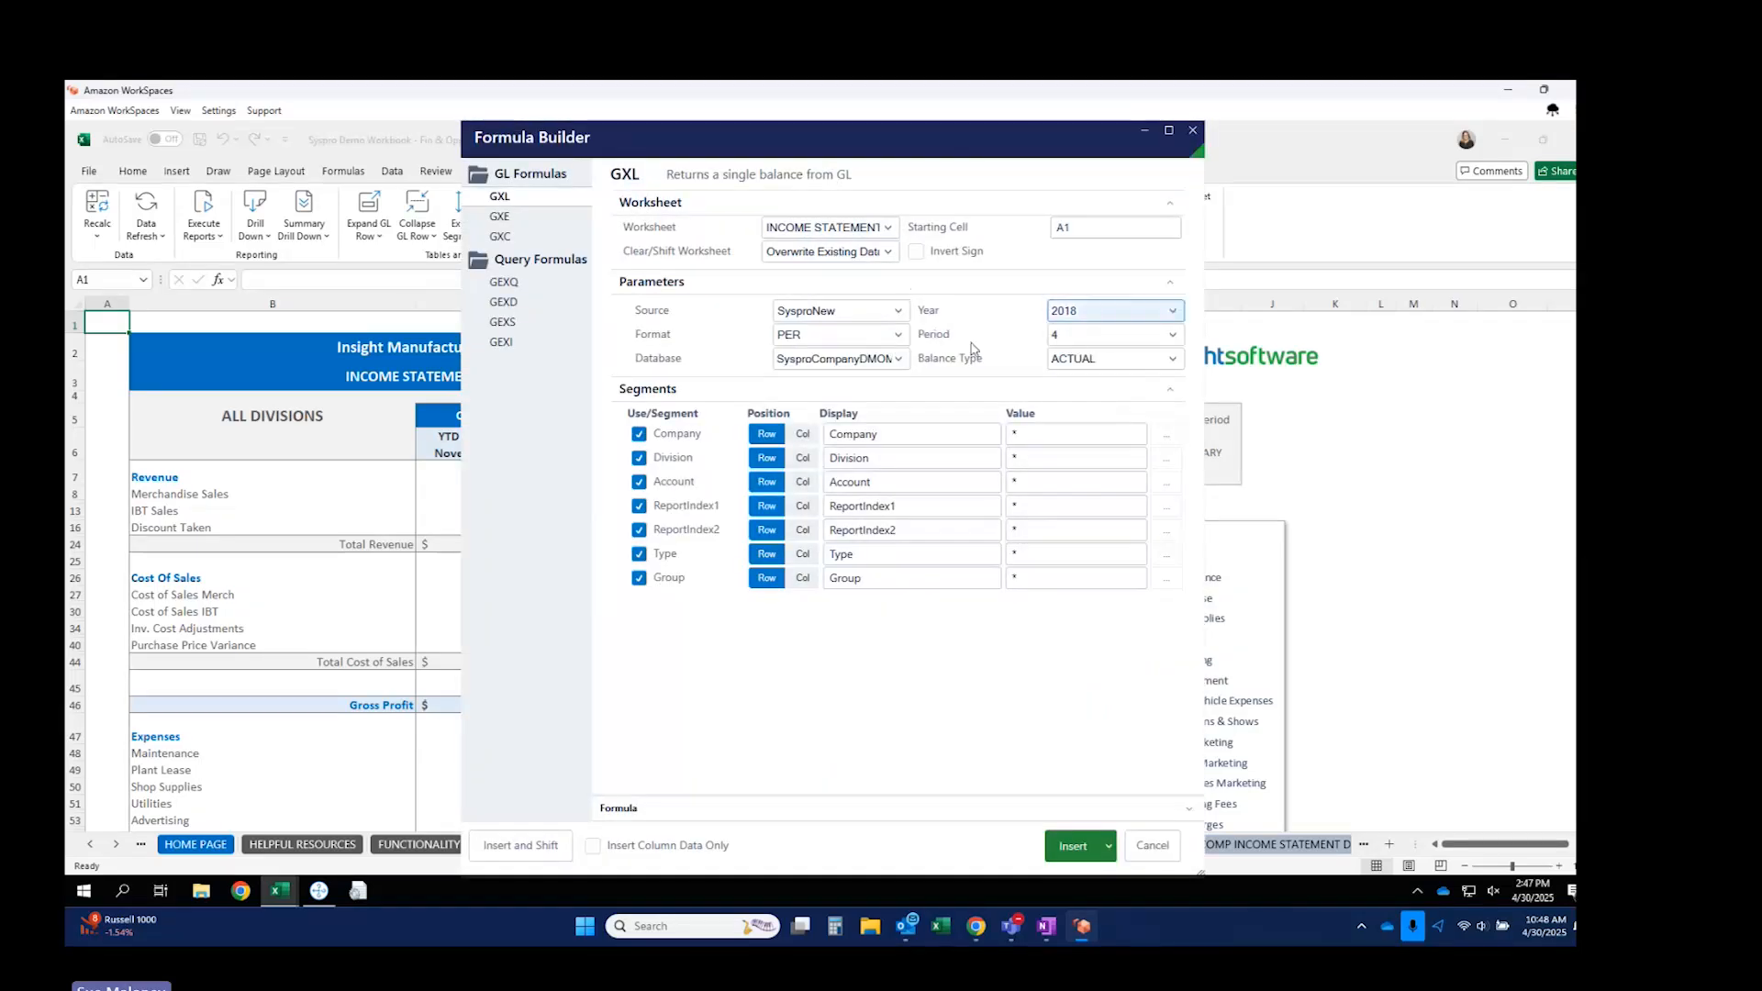
In the GXL builder set Format YTD, Period 11, Company/Division across columns, excluding Type, Group, ReportIndex1.
{"action": "left_click_drag", "start_coordinate": [950, 140], "coordinate": [1018, 123]}
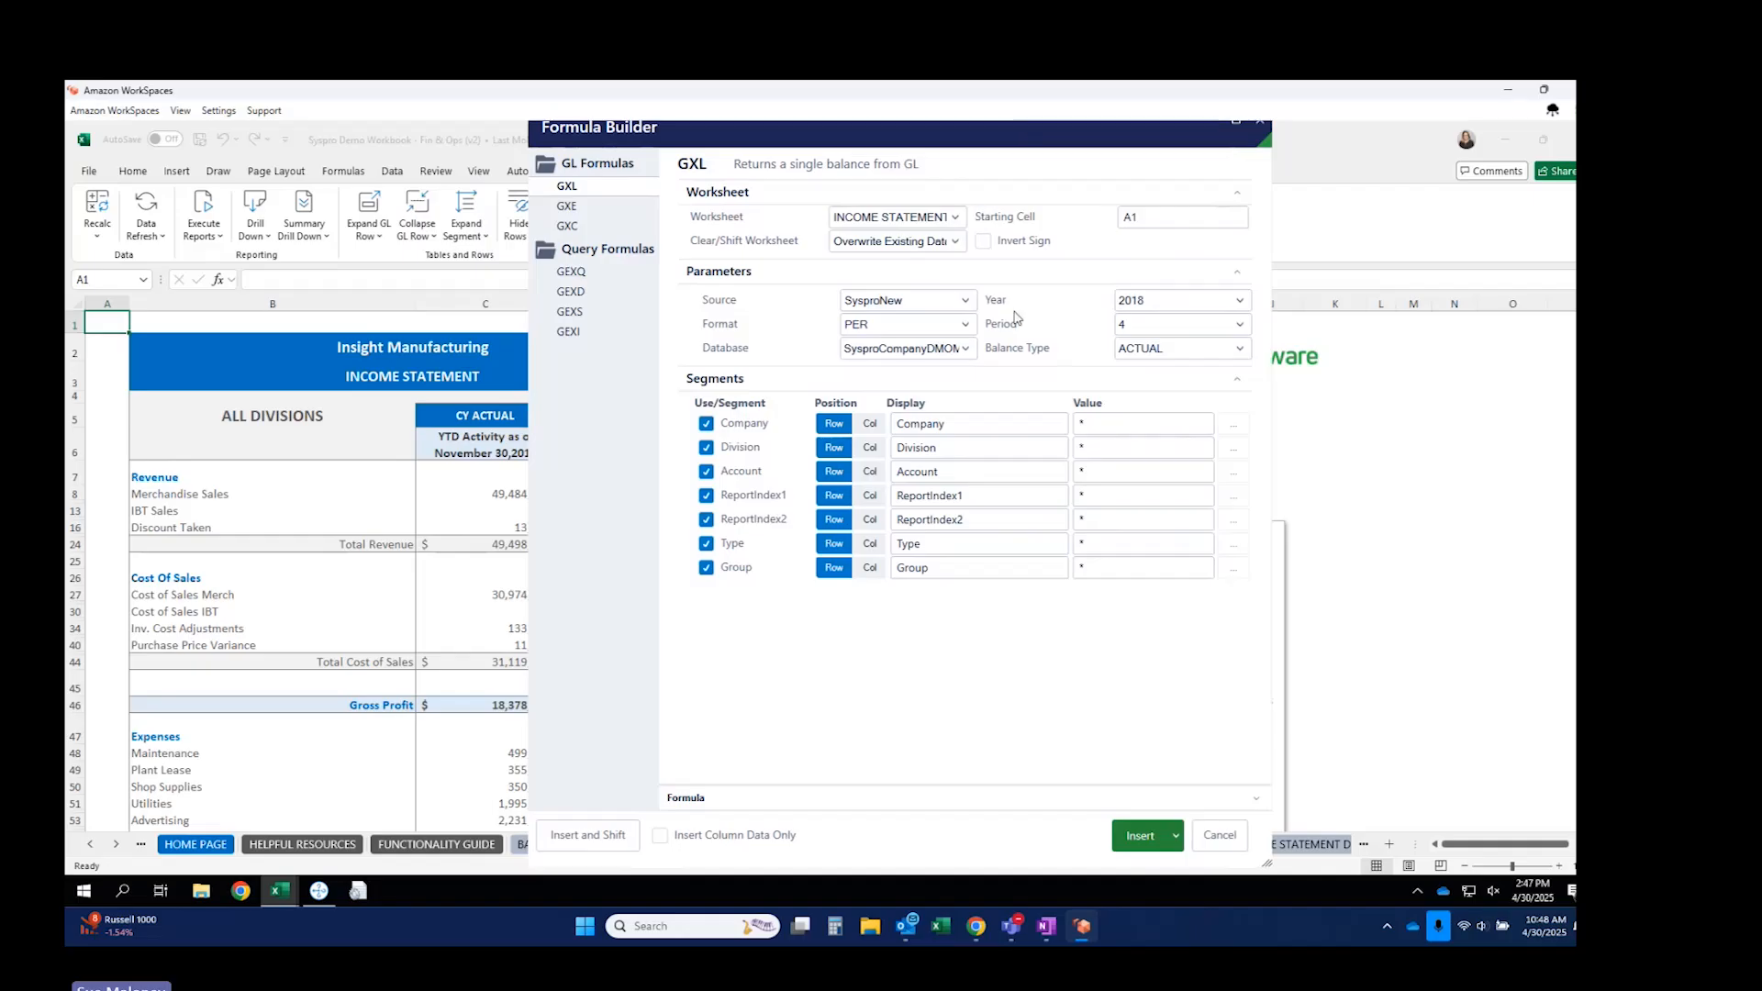
{"action": "left_click", "coordinate": [917, 323]}
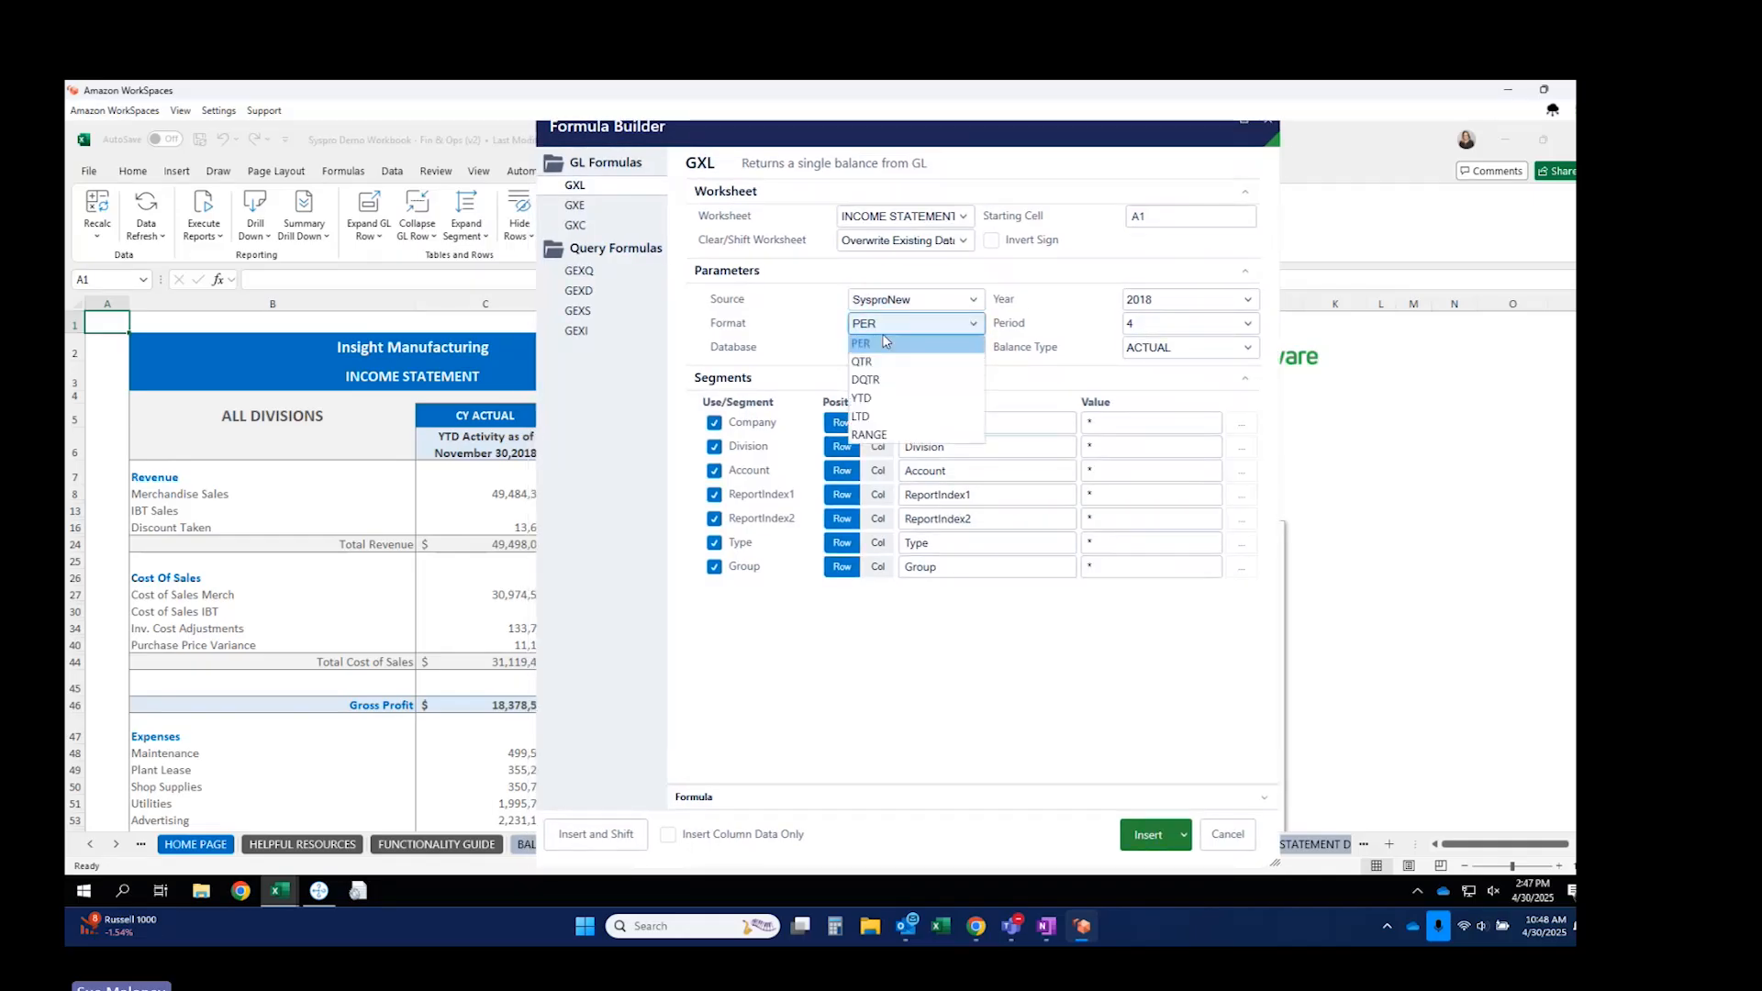
{"action": "left_click", "coordinate": [881, 365]}
{"action": "left_click", "coordinate": [1139, 325]}
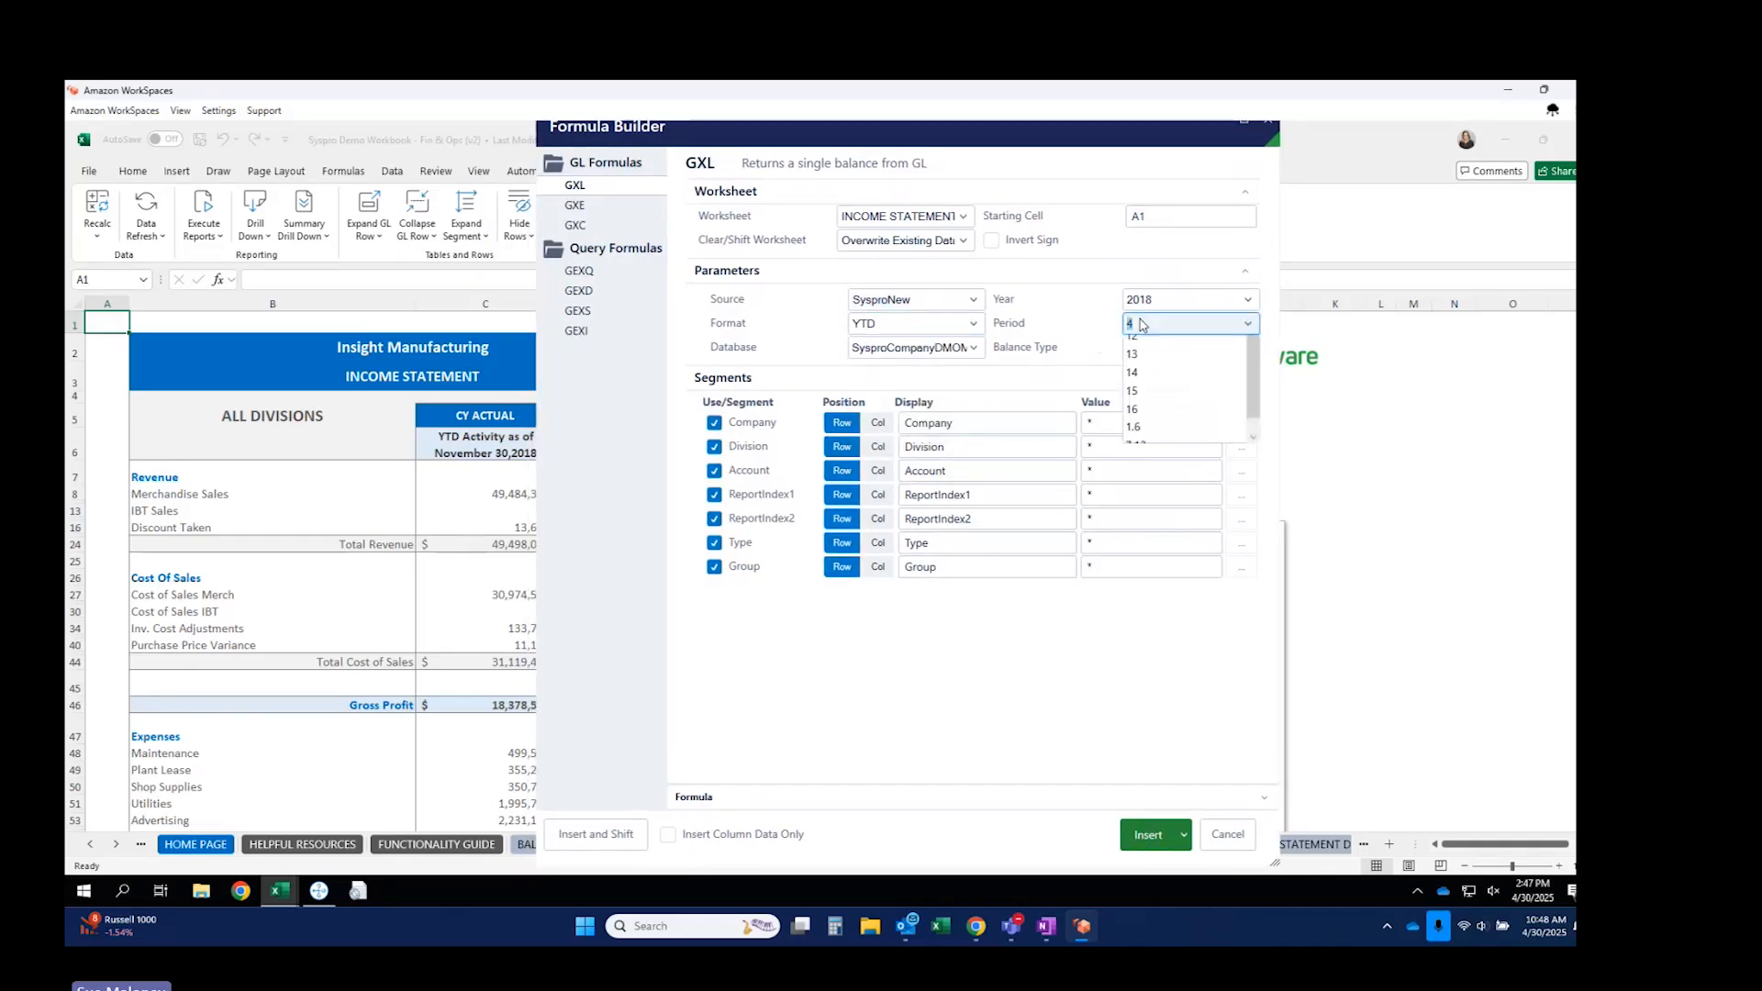
{"action": "type", "text": "11"}
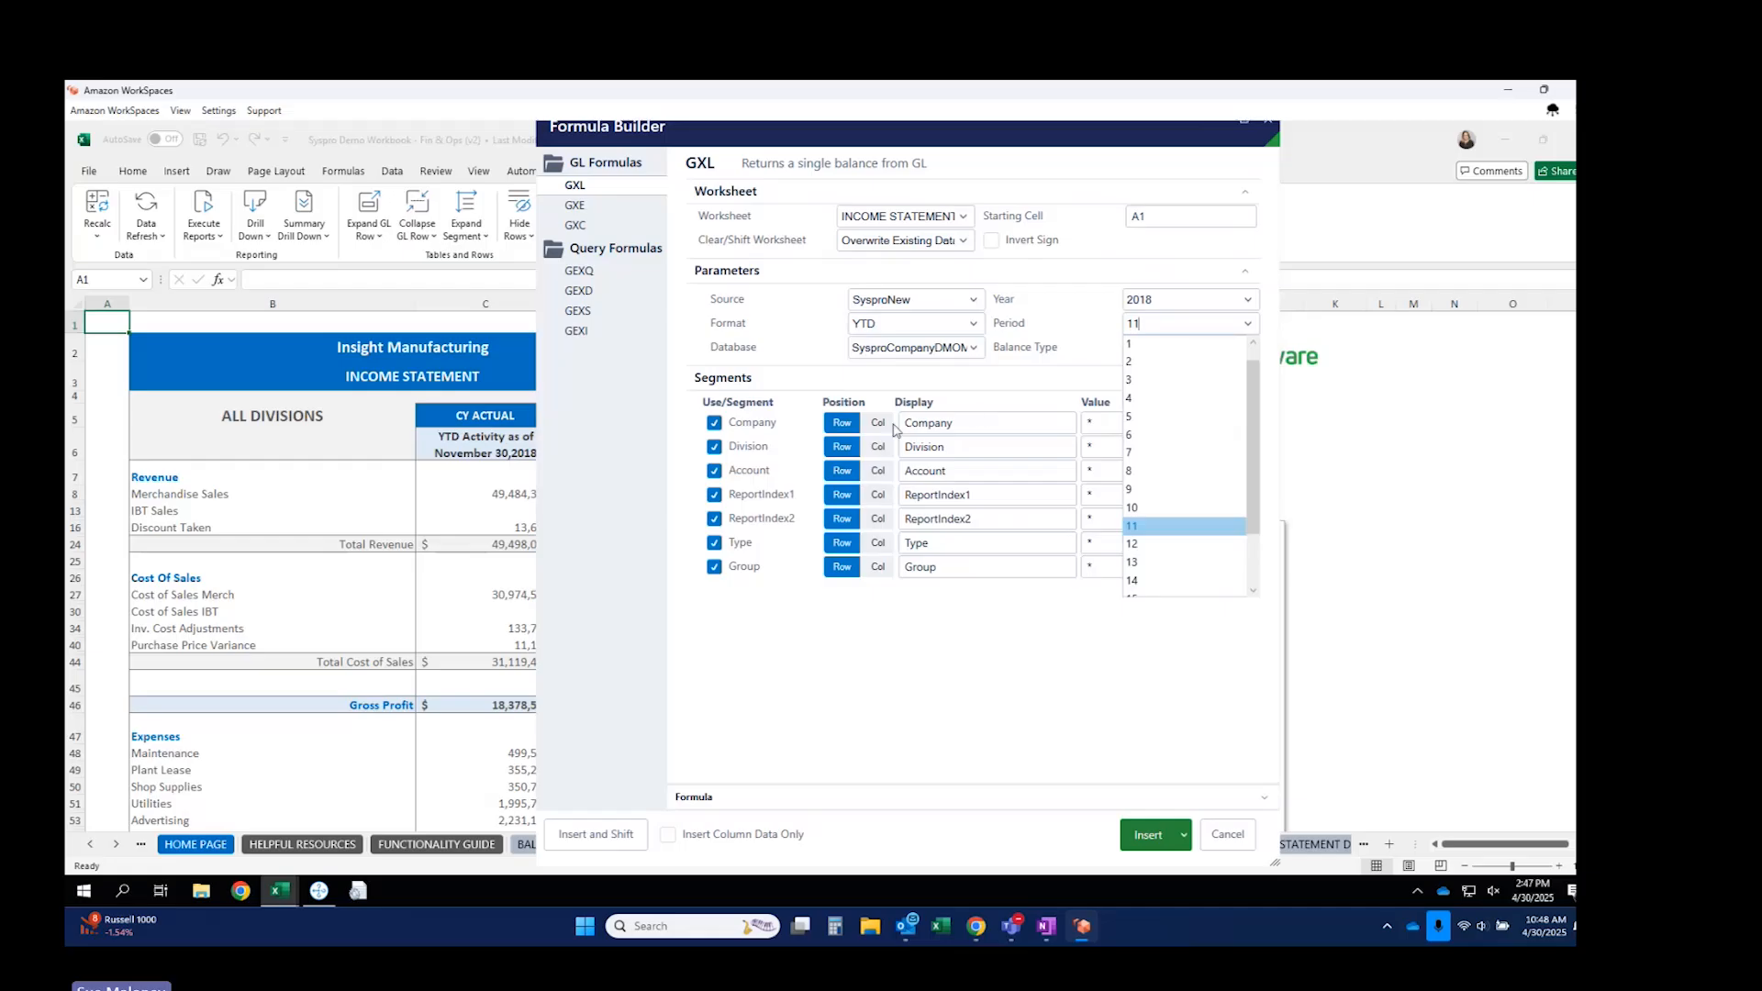
{"action": "left_click", "coordinate": [877, 446]}
{"action": "left_click", "coordinate": [878, 446]}
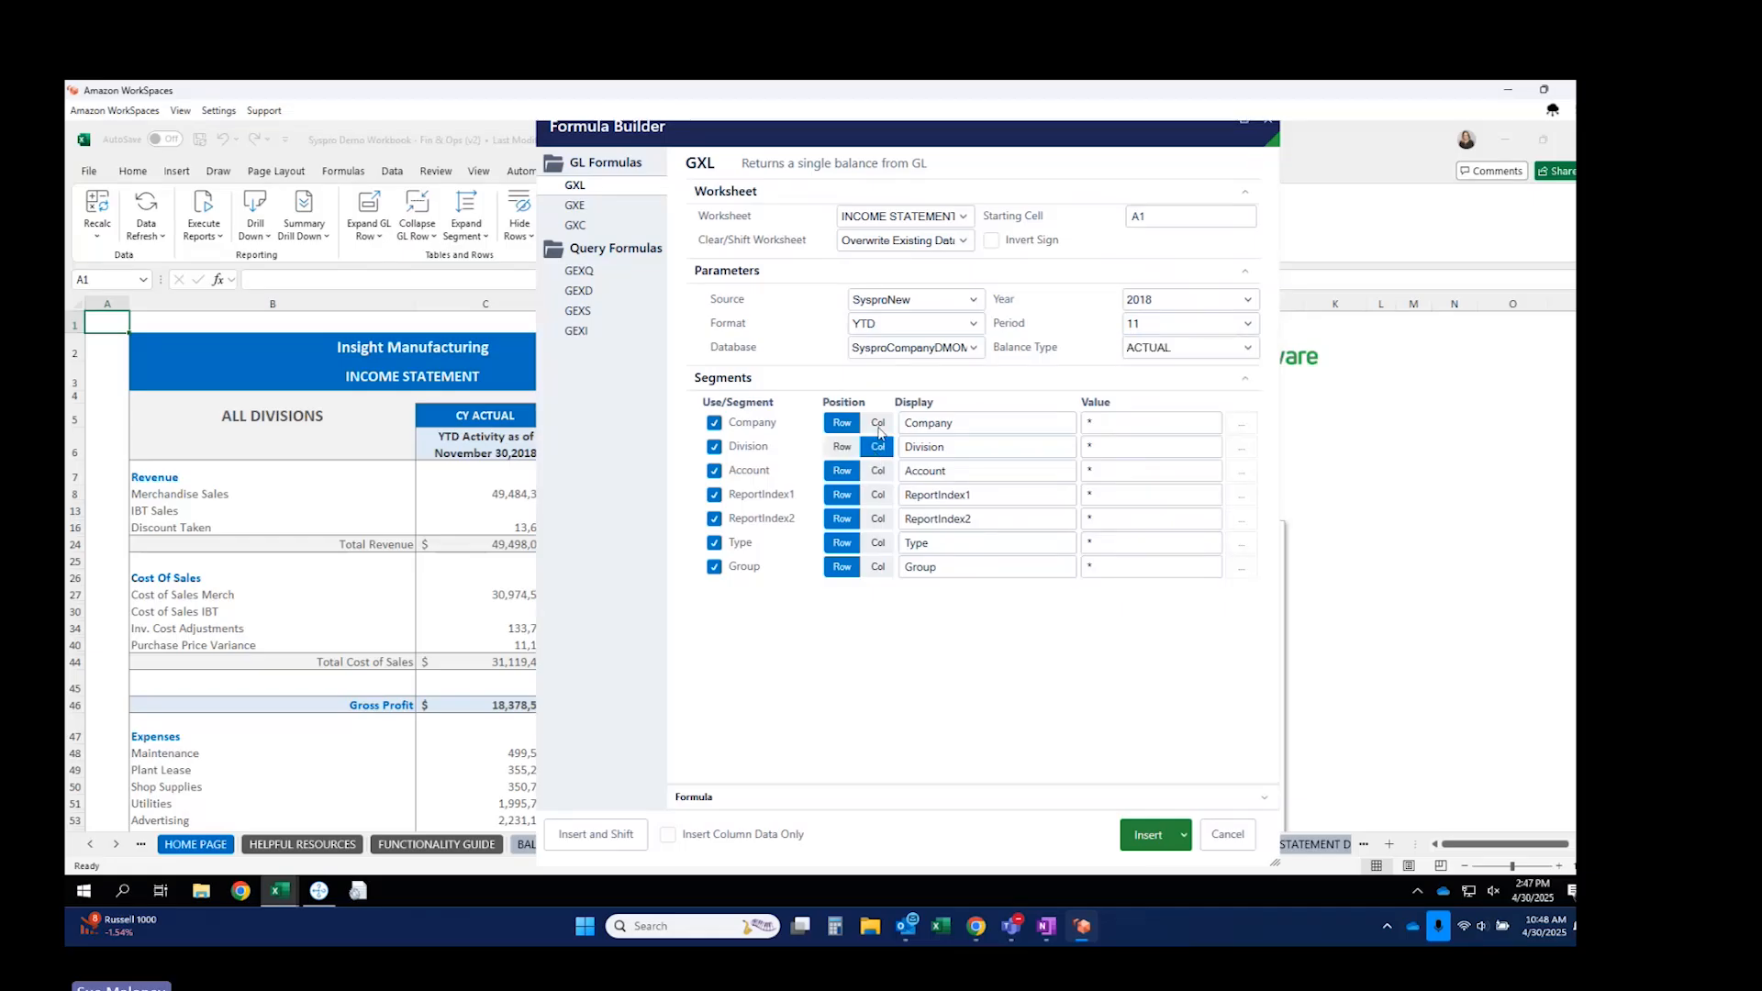
{"action": "left_click", "coordinate": [878, 423]}
{"action": "left_click", "coordinate": [713, 567]}
{"action": "left_click", "coordinate": [714, 543]}
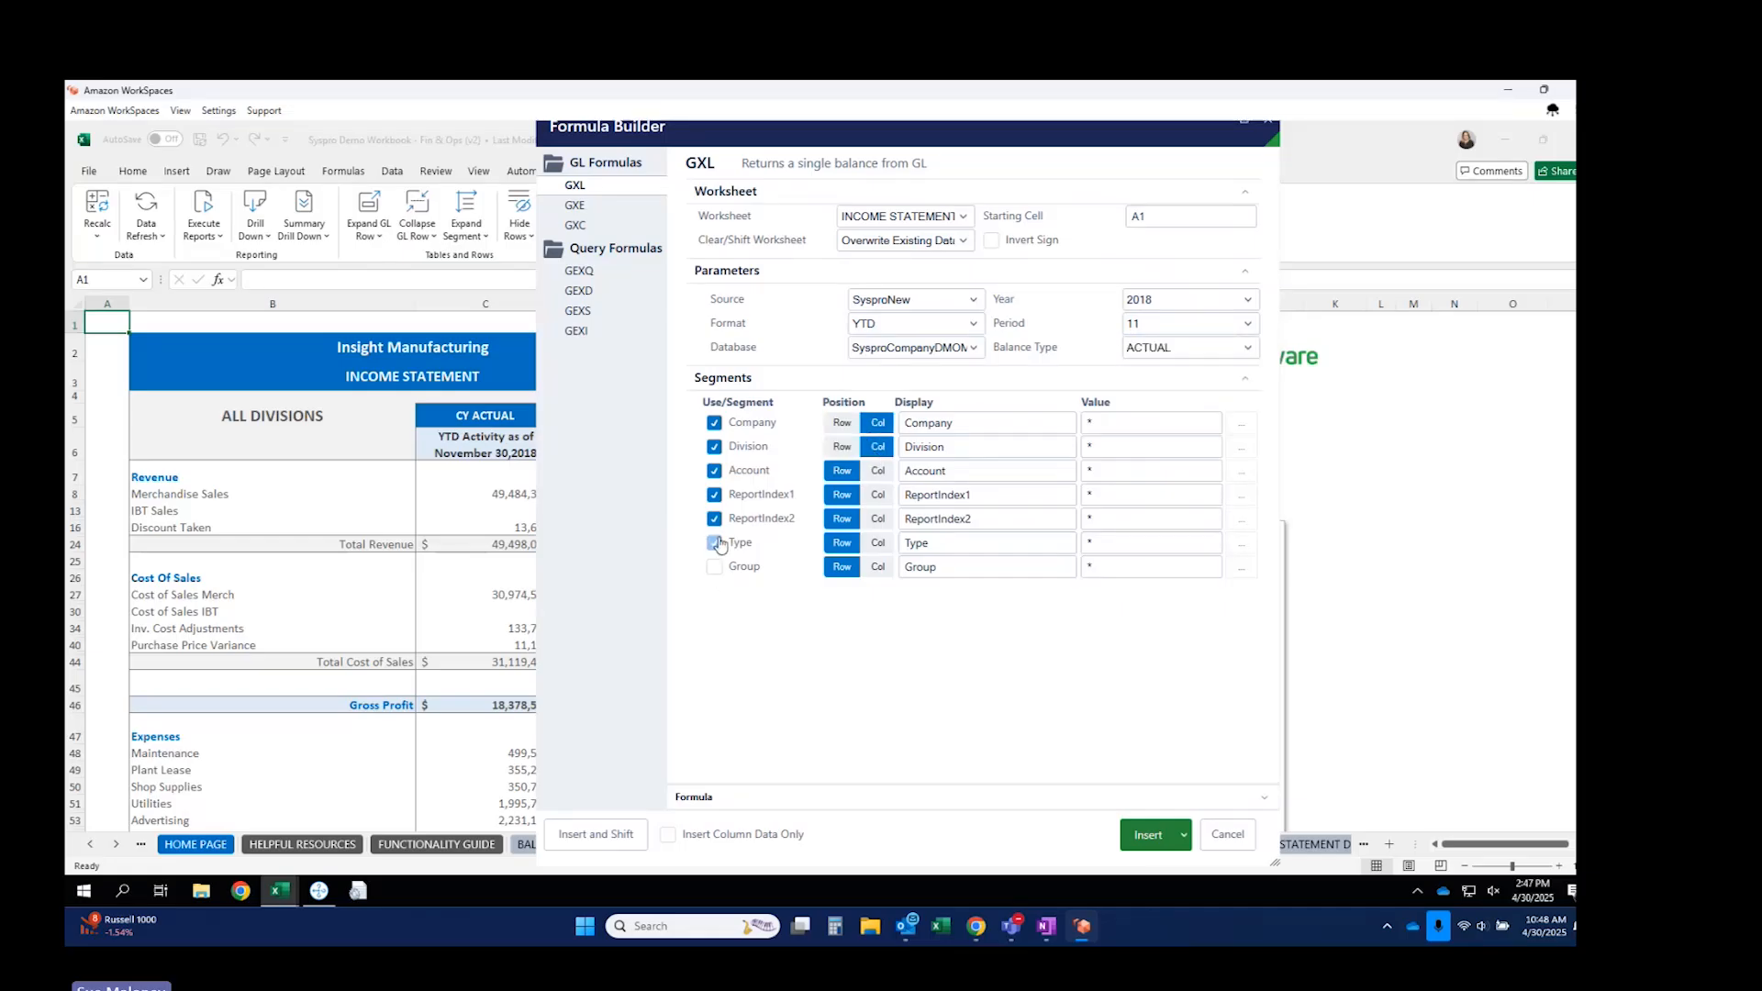
{"action": "left_click", "coordinate": [714, 496]}
Enter account 4000, invert the sign, and insert the formula with existing data shifted down.
{"action": "left_click", "coordinate": [1150, 469]}
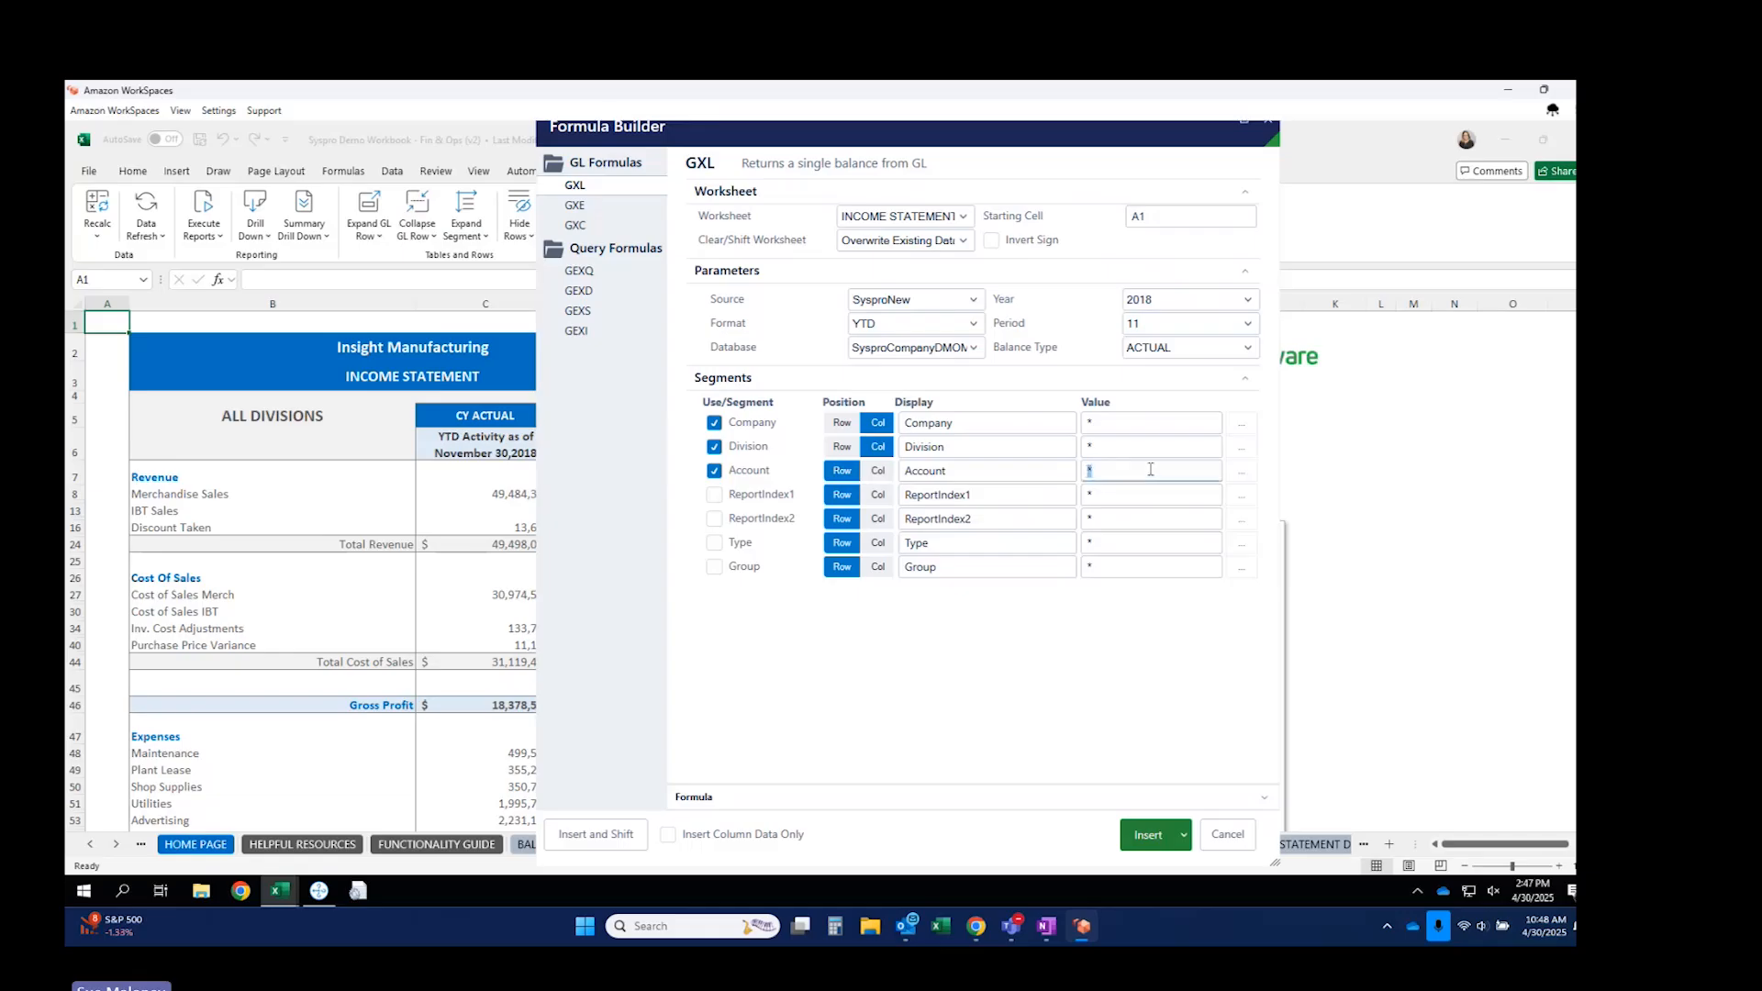
{"action": "type", "text": "4000"}
{"action": "left_click", "coordinate": [991, 242]}
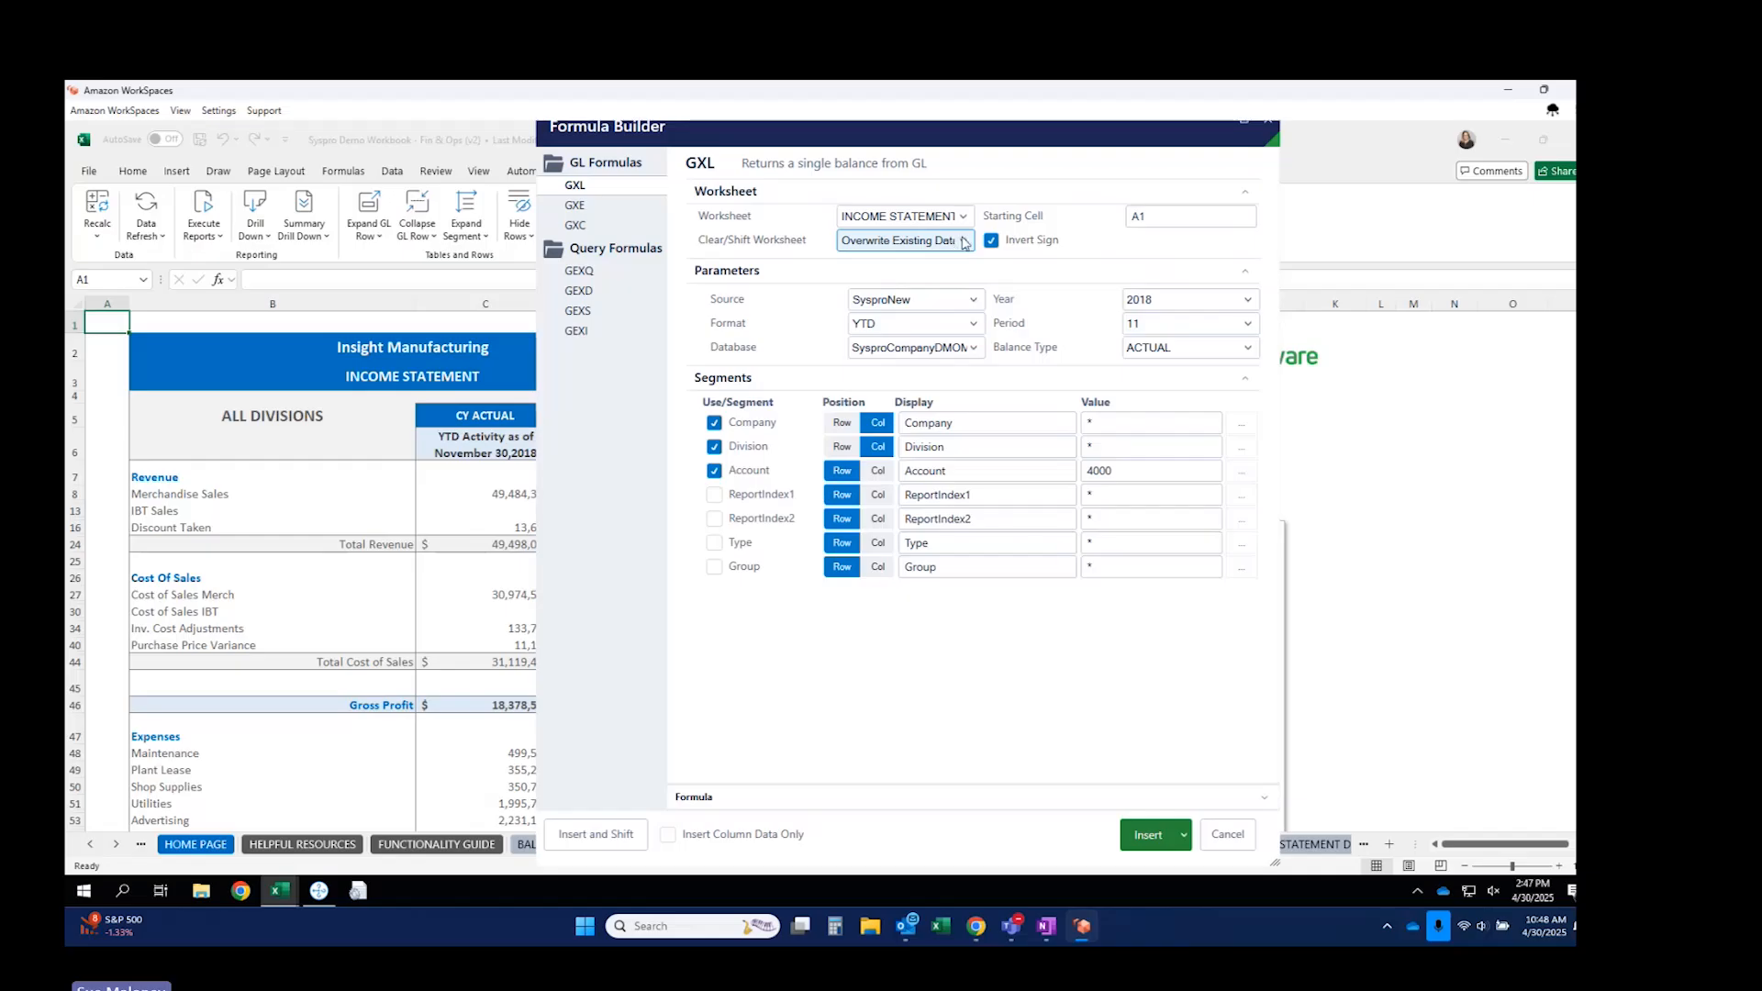
{"action": "left_click", "coordinate": [961, 241]}
{"action": "left_click", "coordinate": [838, 296]}
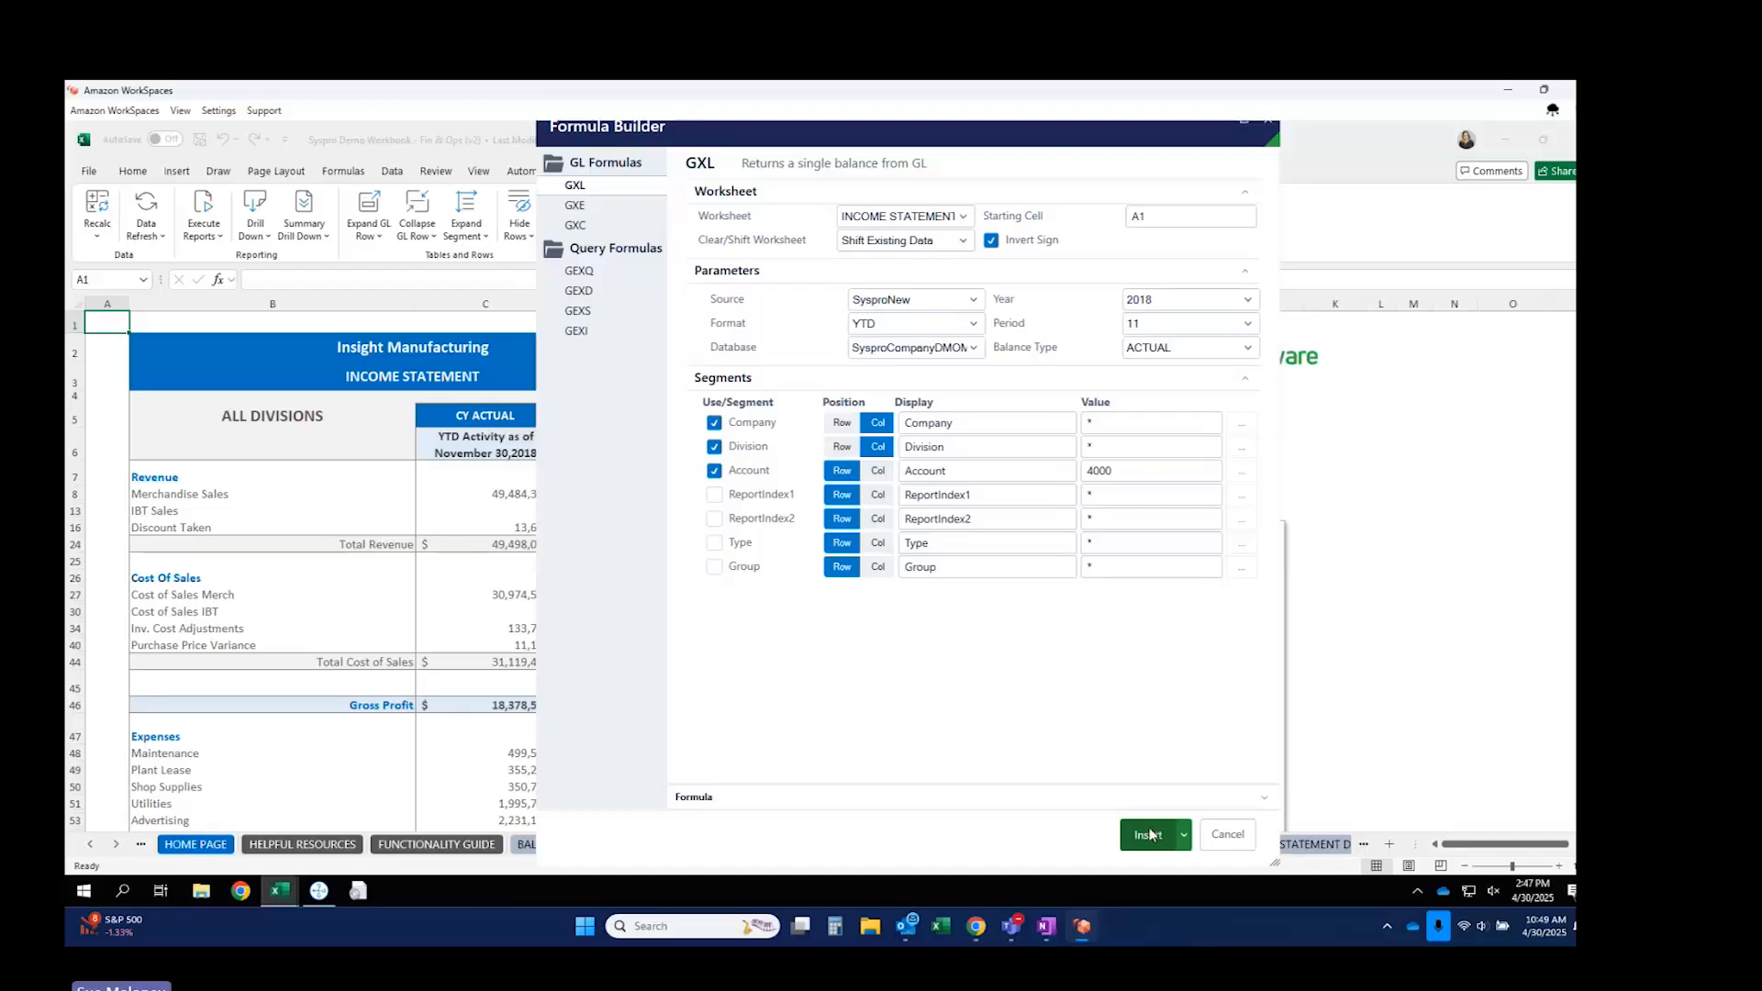
{"action": "left_click", "coordinate": [1149, 833]}
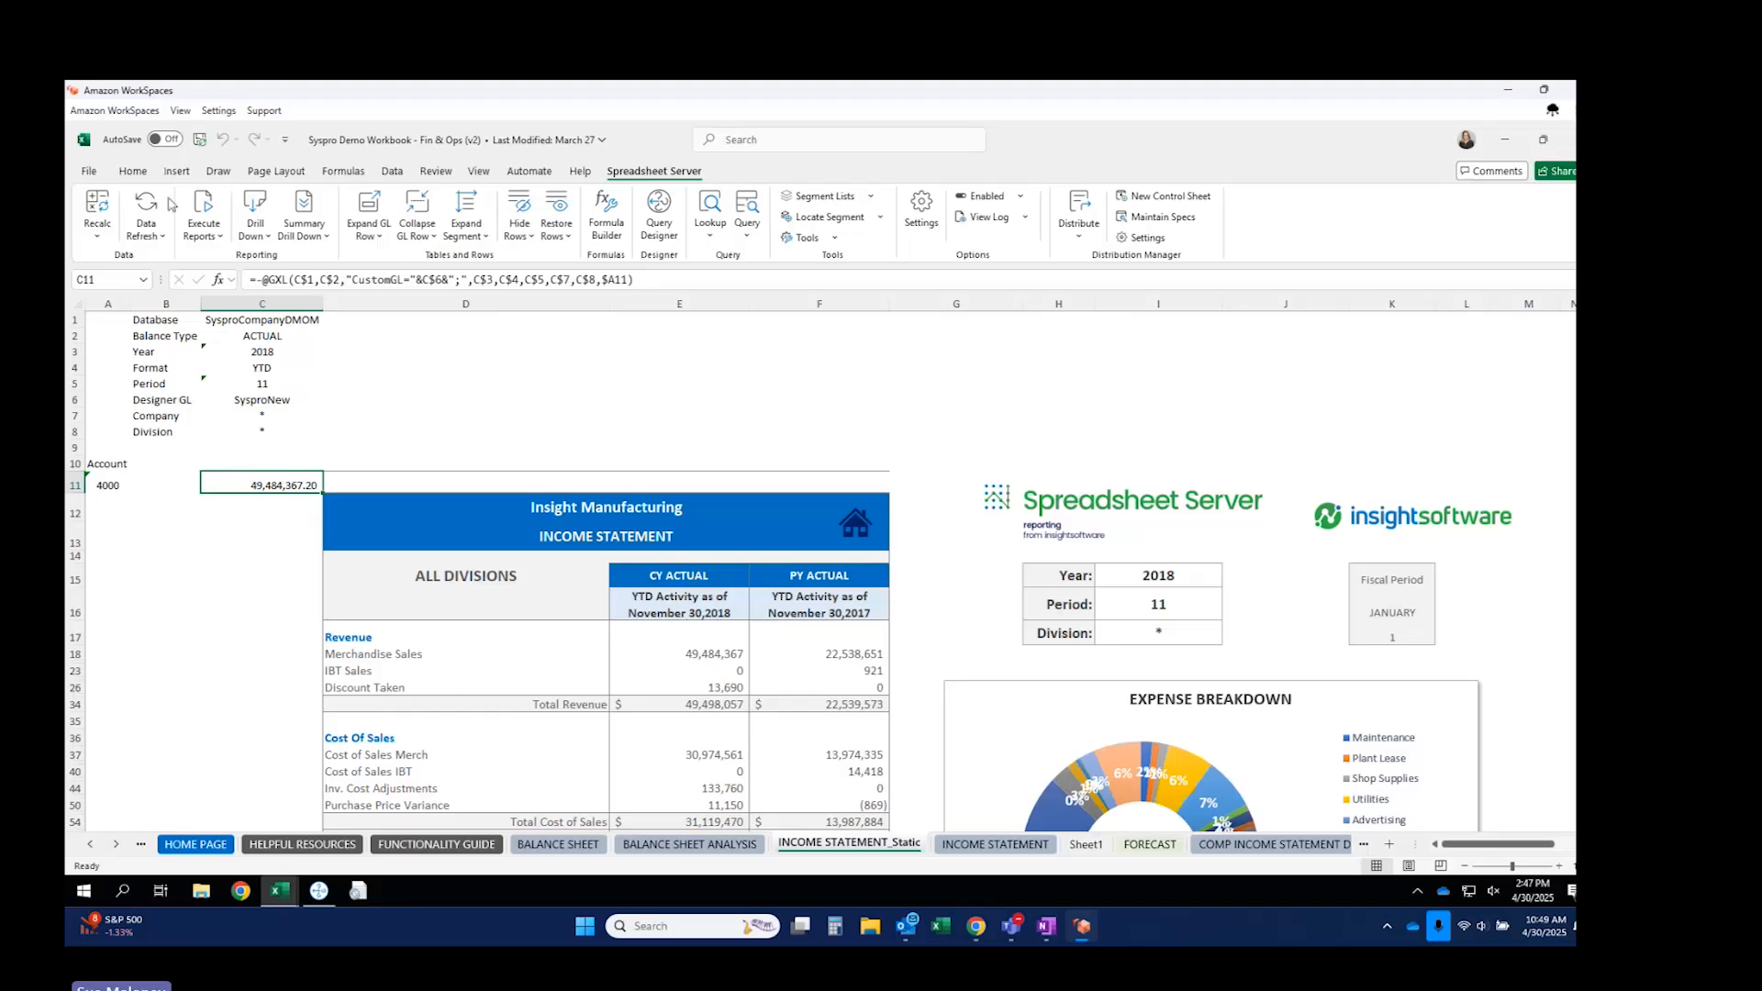
Remove decimals from the C11 balance and move the account 4000 formula into E18.
{"action": "left_click", "coordinate": [136, 171]}
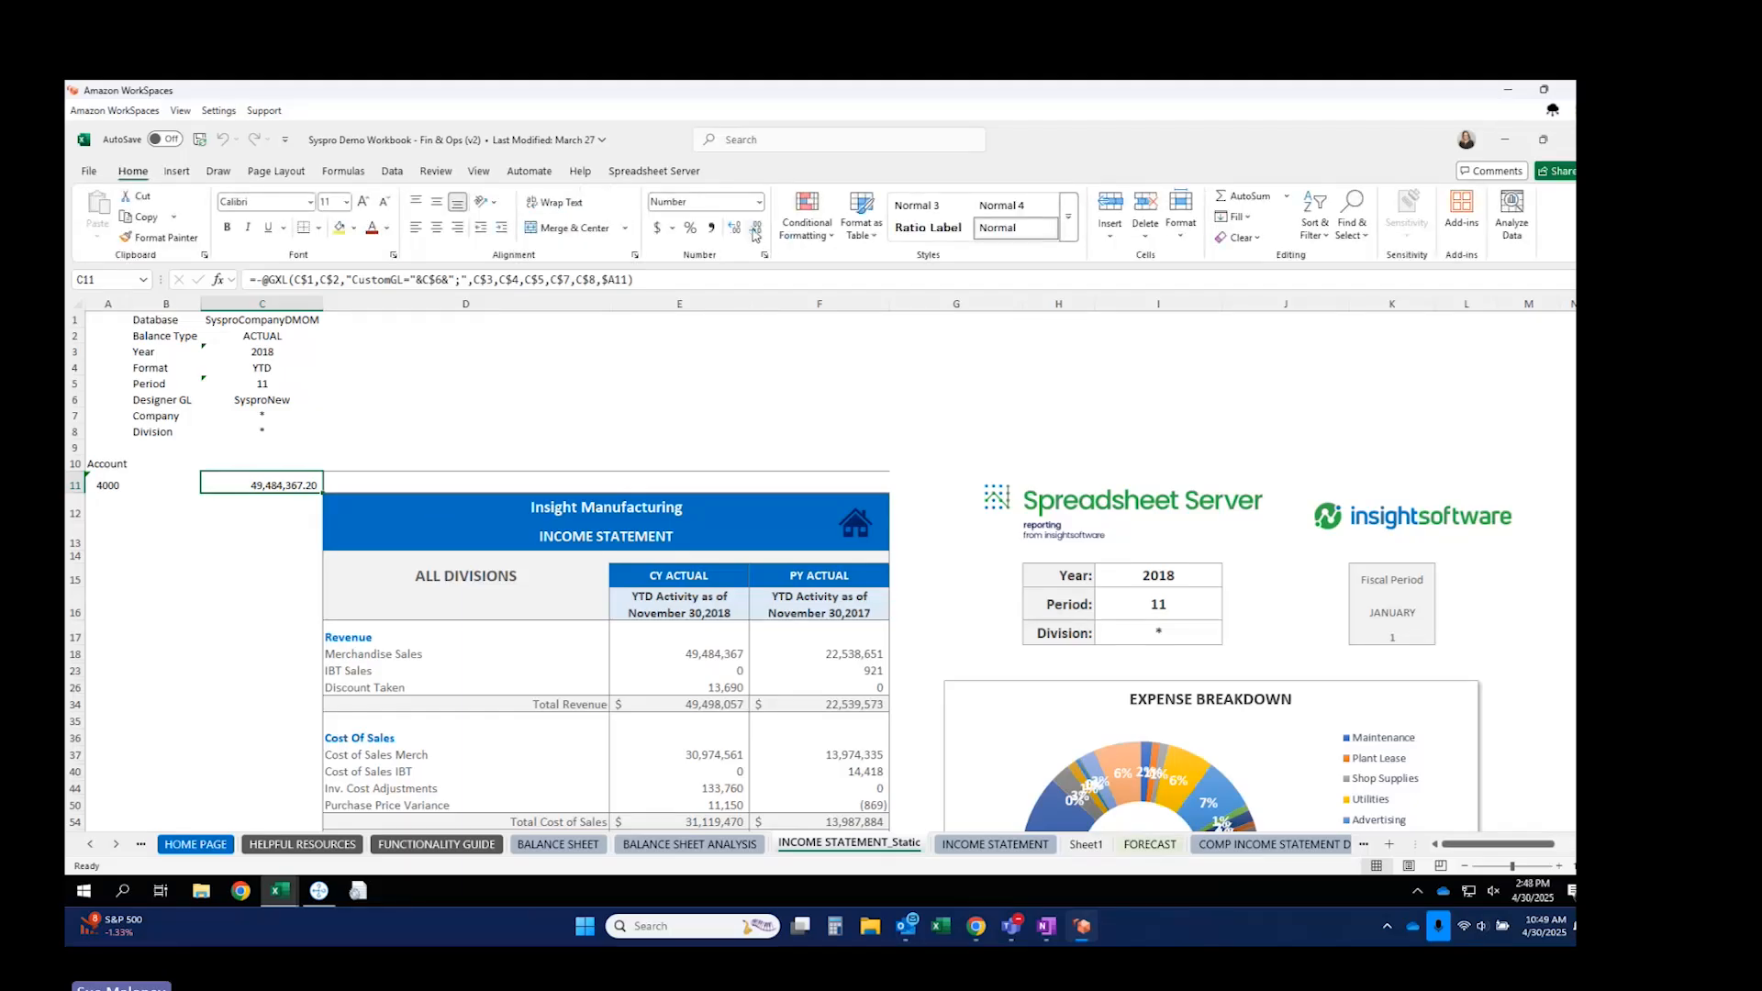
{"action": "left_click", "coordinate": [755, 232]}
{"action": "left_click", "coordinate": [754, 232]}
{"action": "left_click", "coordinate": [691, 655]}
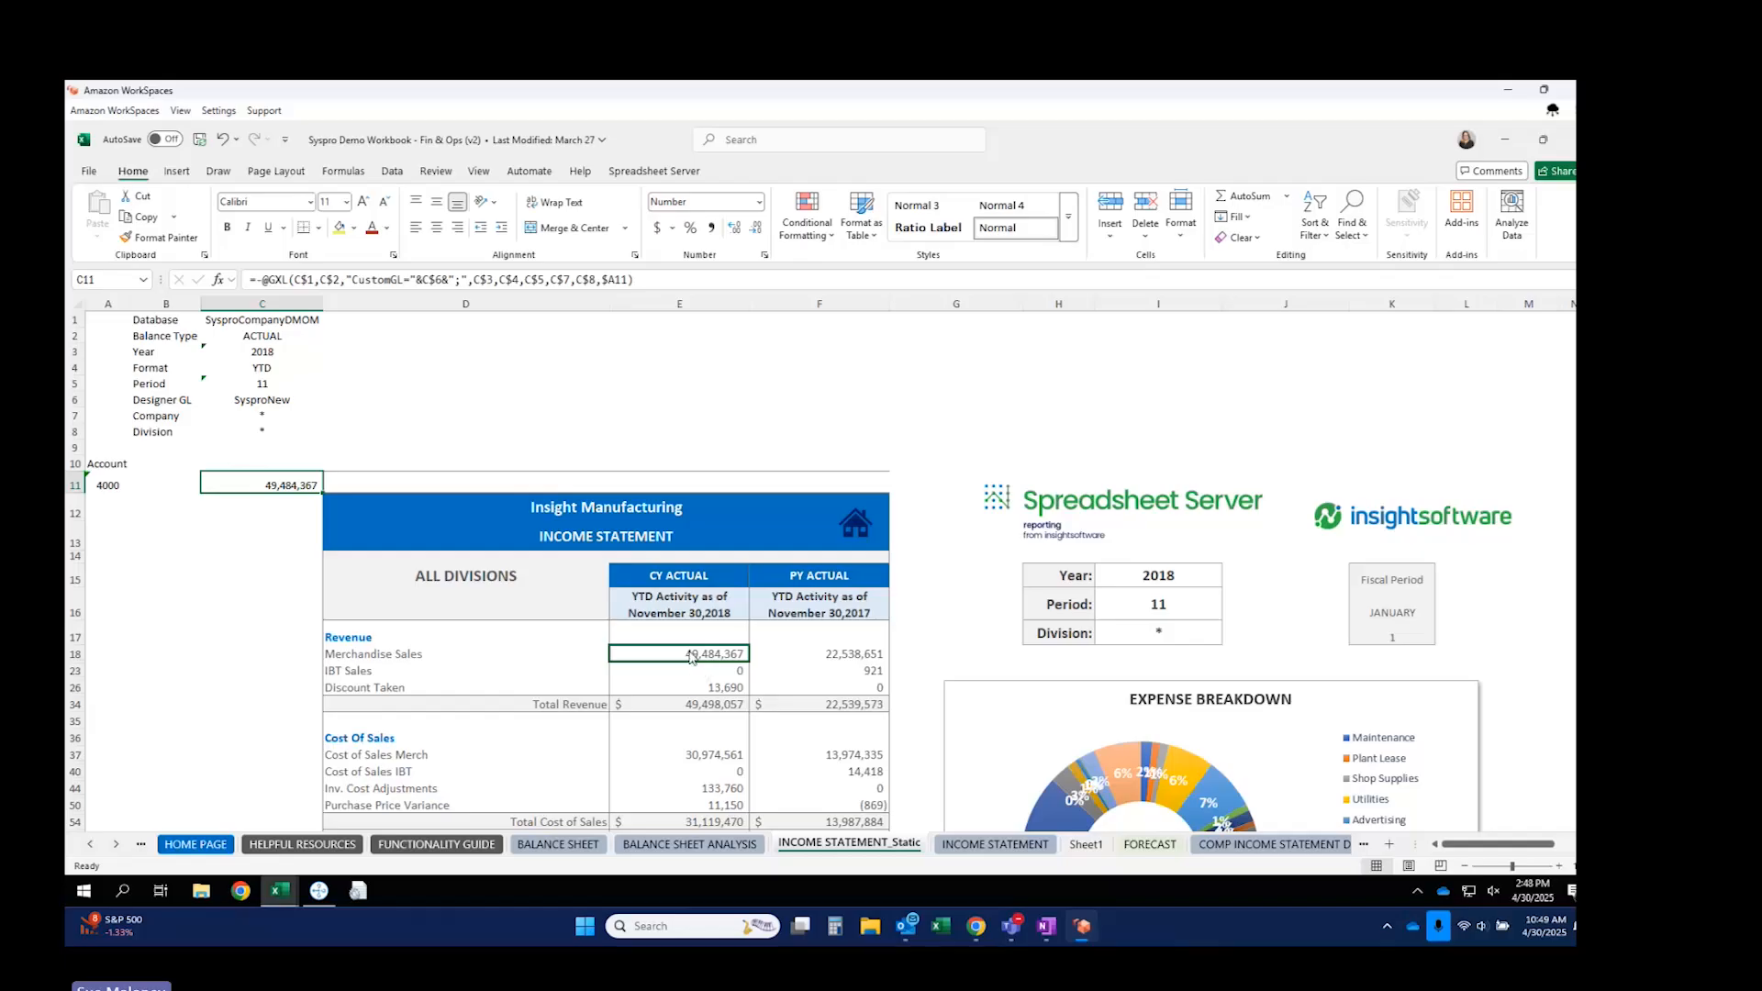
{"action": "left_click_drag", "start_coordinate": [691, 655], "coordinate": [692, 655]}
{"action": "left_click", "coordinate": [805, 551]}
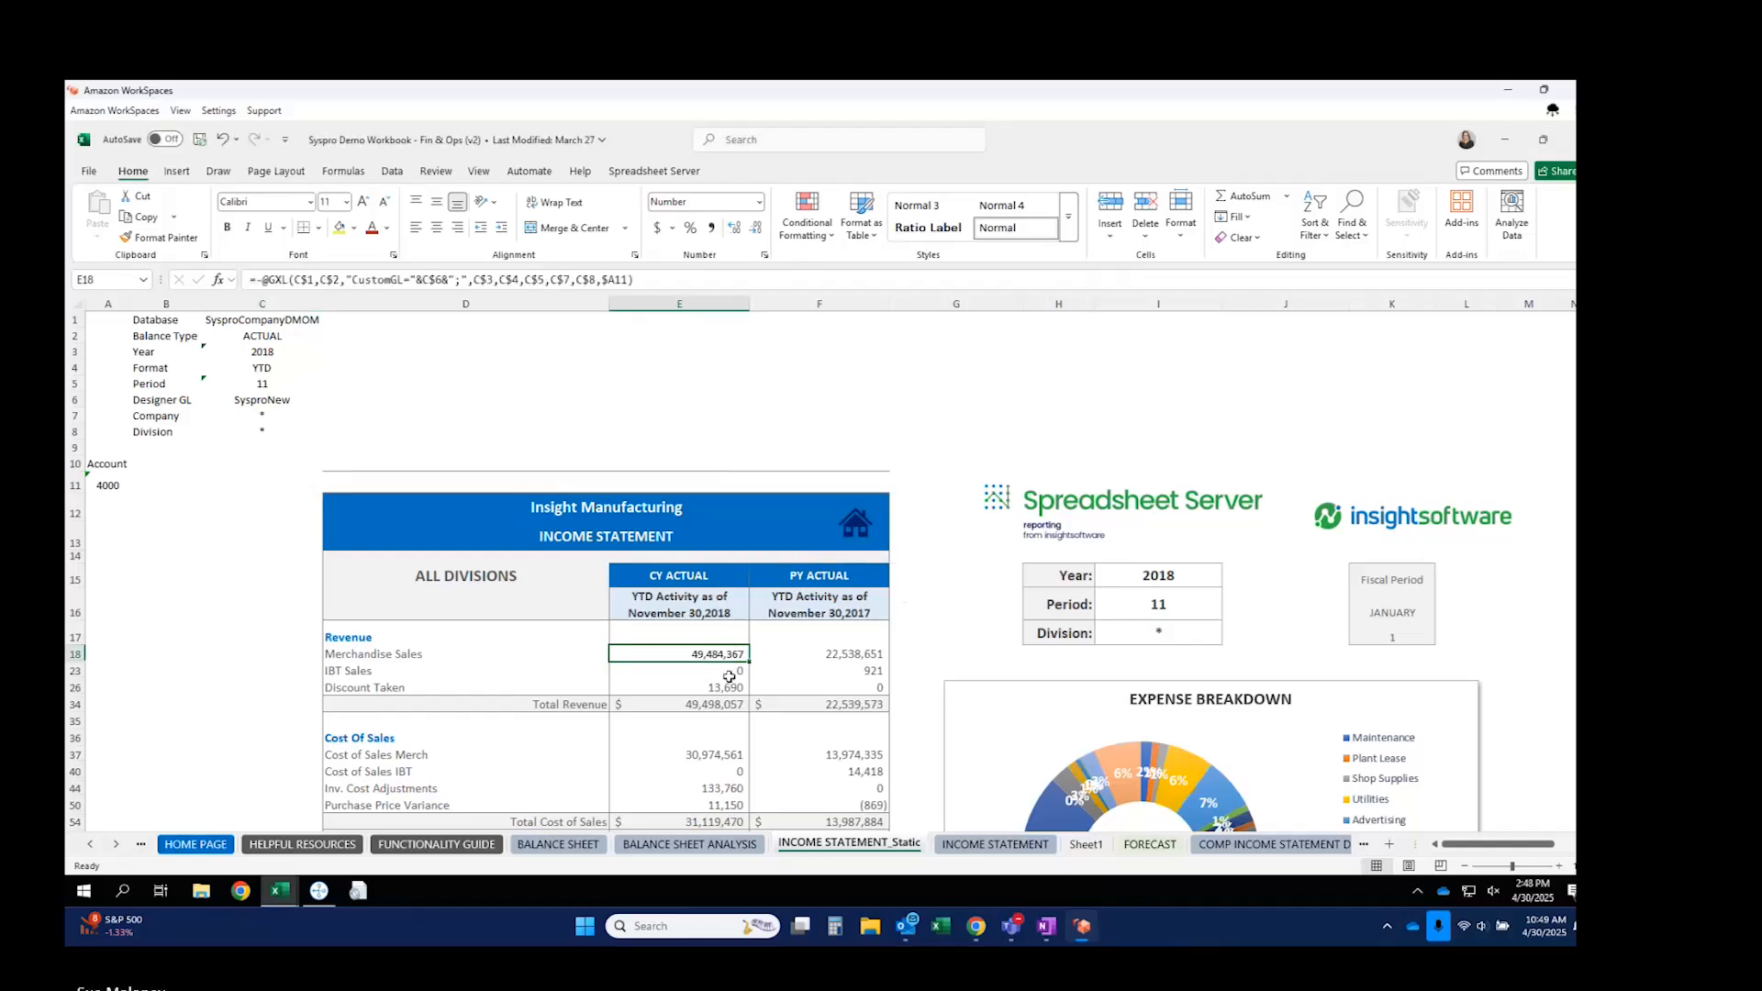
Copy parameters C1:C8 into column D and the E18 formula into F18.
{"action": "left_click_drag", "start_coordinate": [268, 321], "coordinate": [263, 432]}
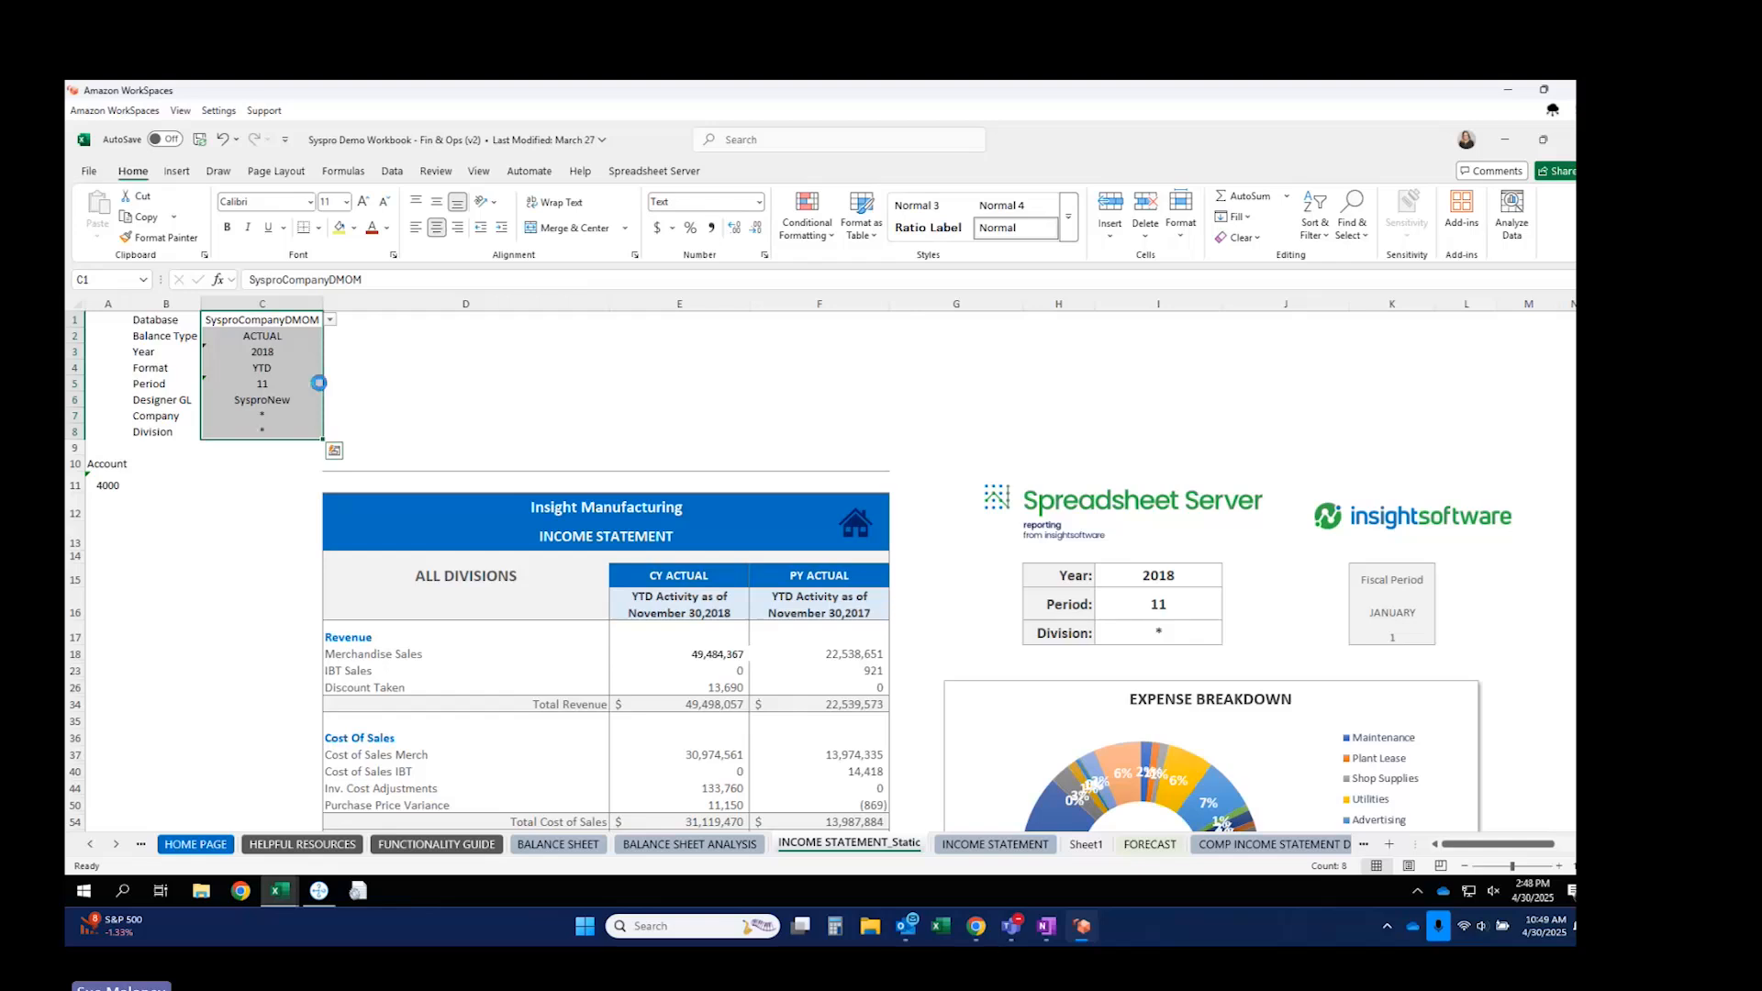
{"action": "key", "text": "ctrl+c"}
{"action": "left_click", "coordinate": [418, 319]}
{"action": "key", "text": "ctrl+v"}
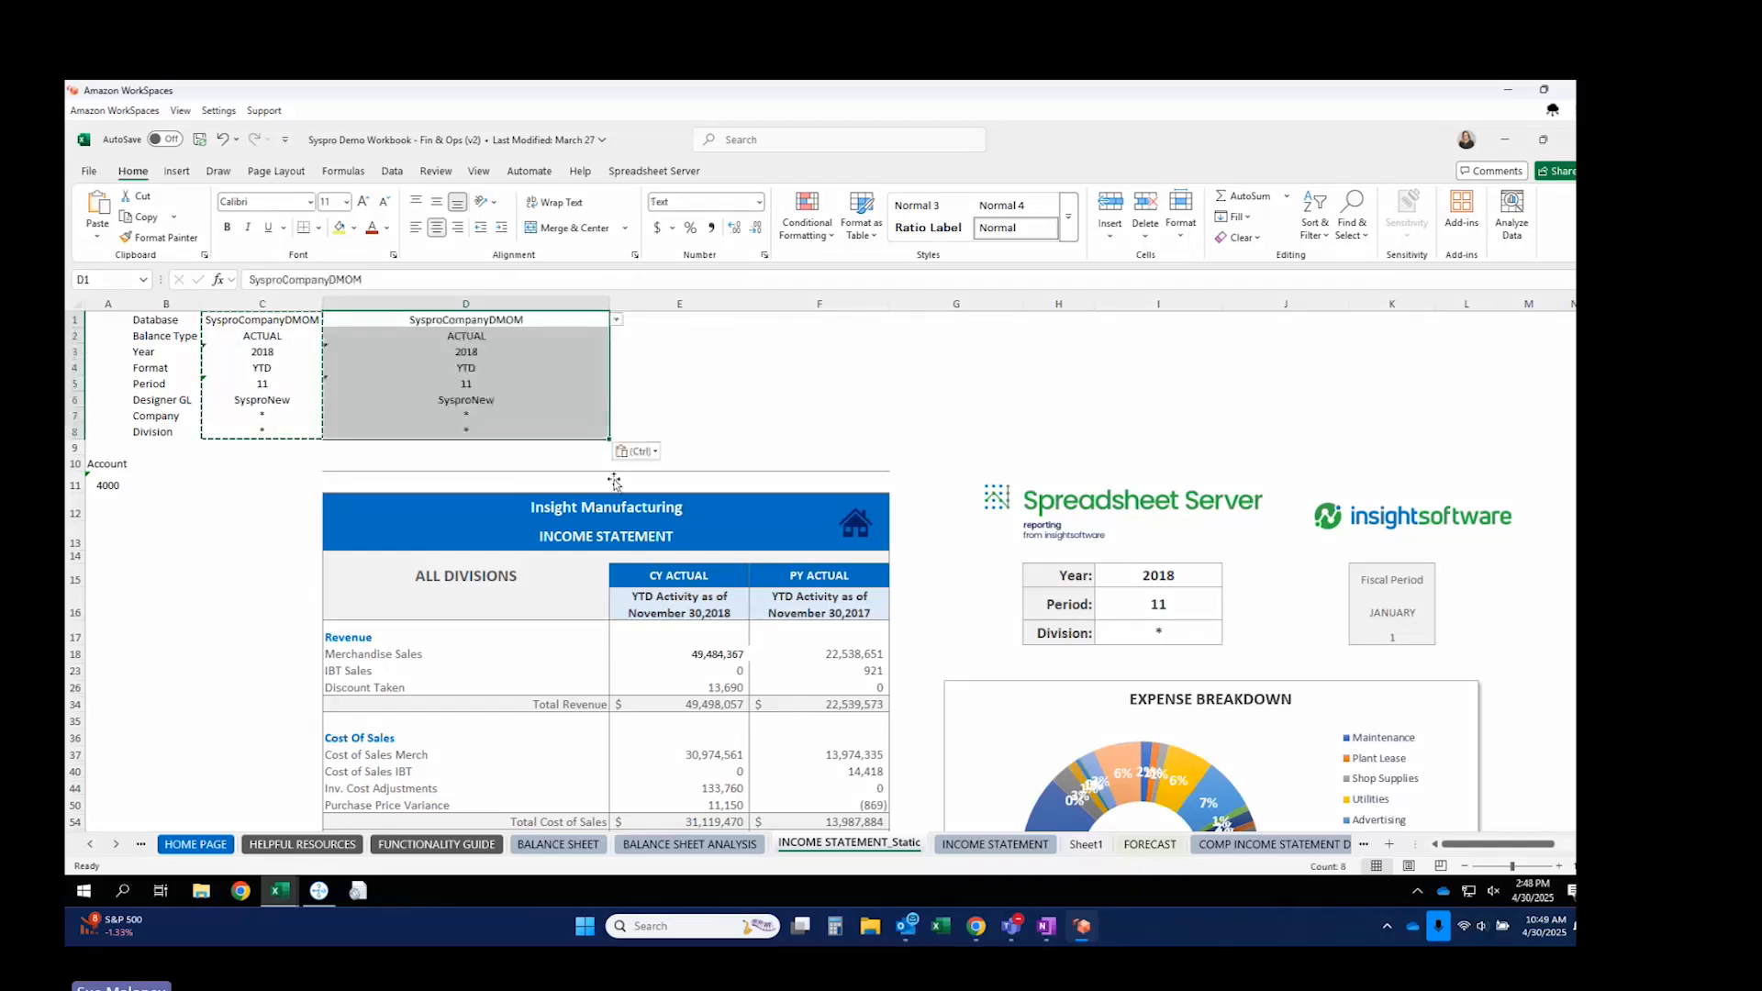
{"action": "left_click", "coordinate": [715, 651]}
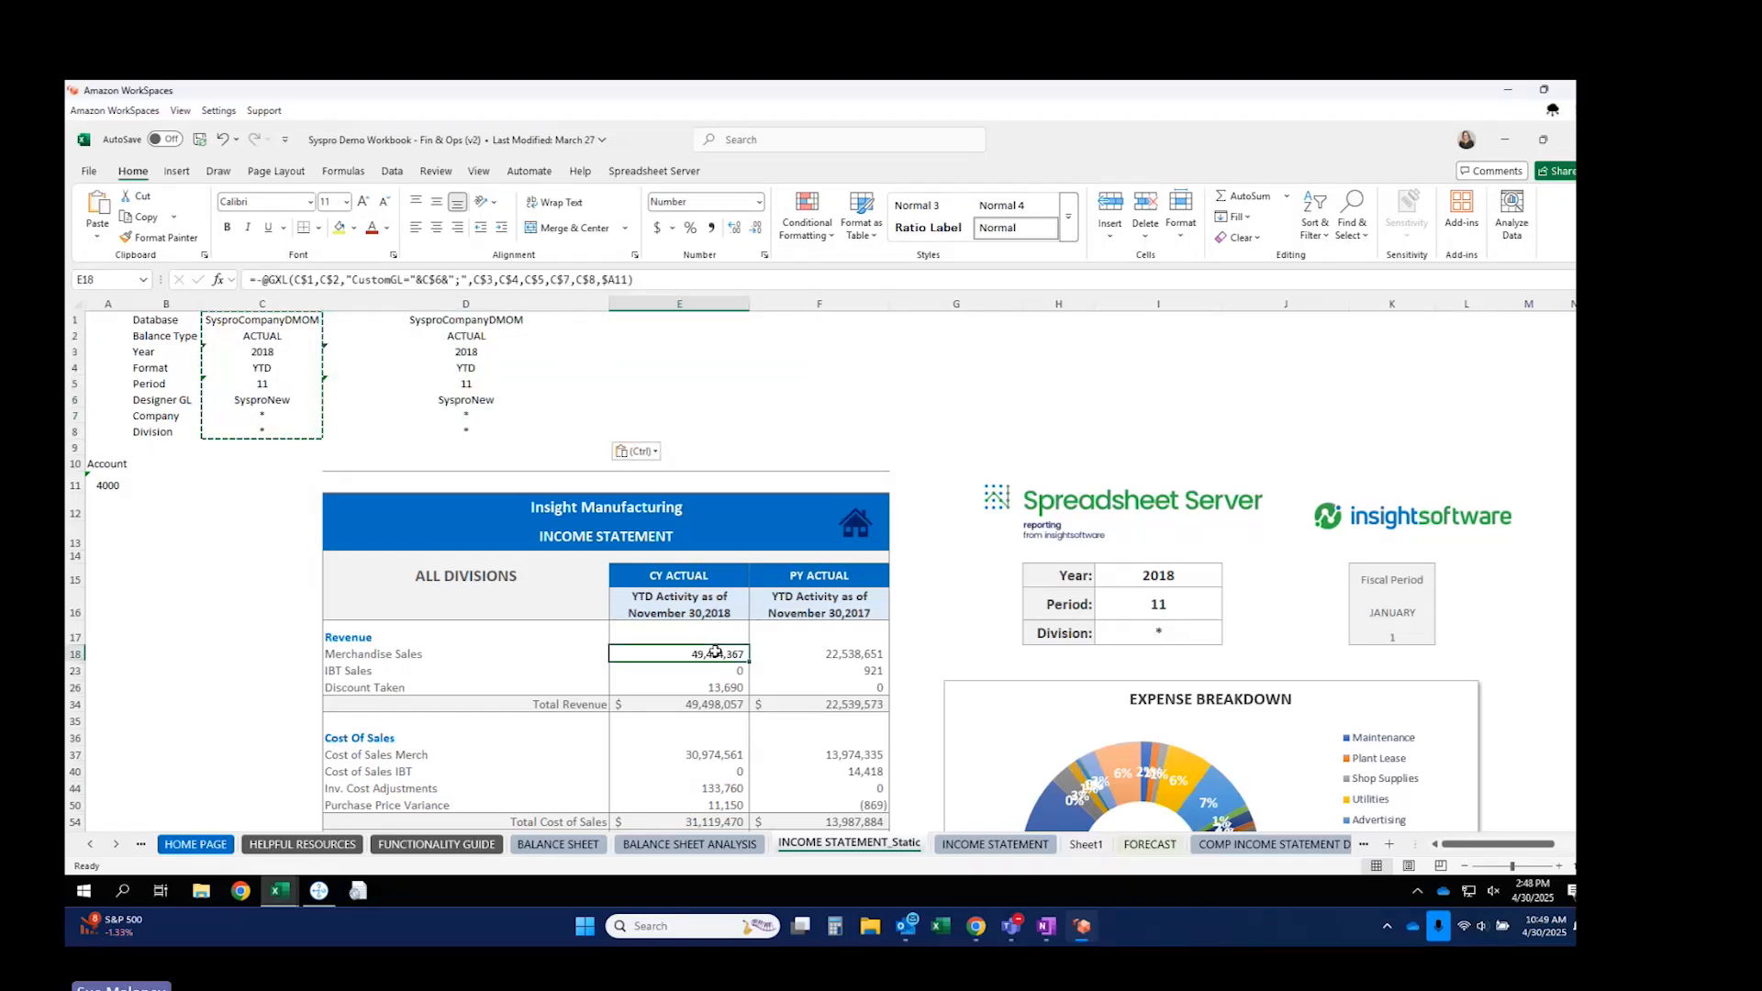
{"action": "key", "text": "ctrl+c"}
{"action": "left_click", "coordinate": [835, 649]}
{"action": "key", "text": "Return"}
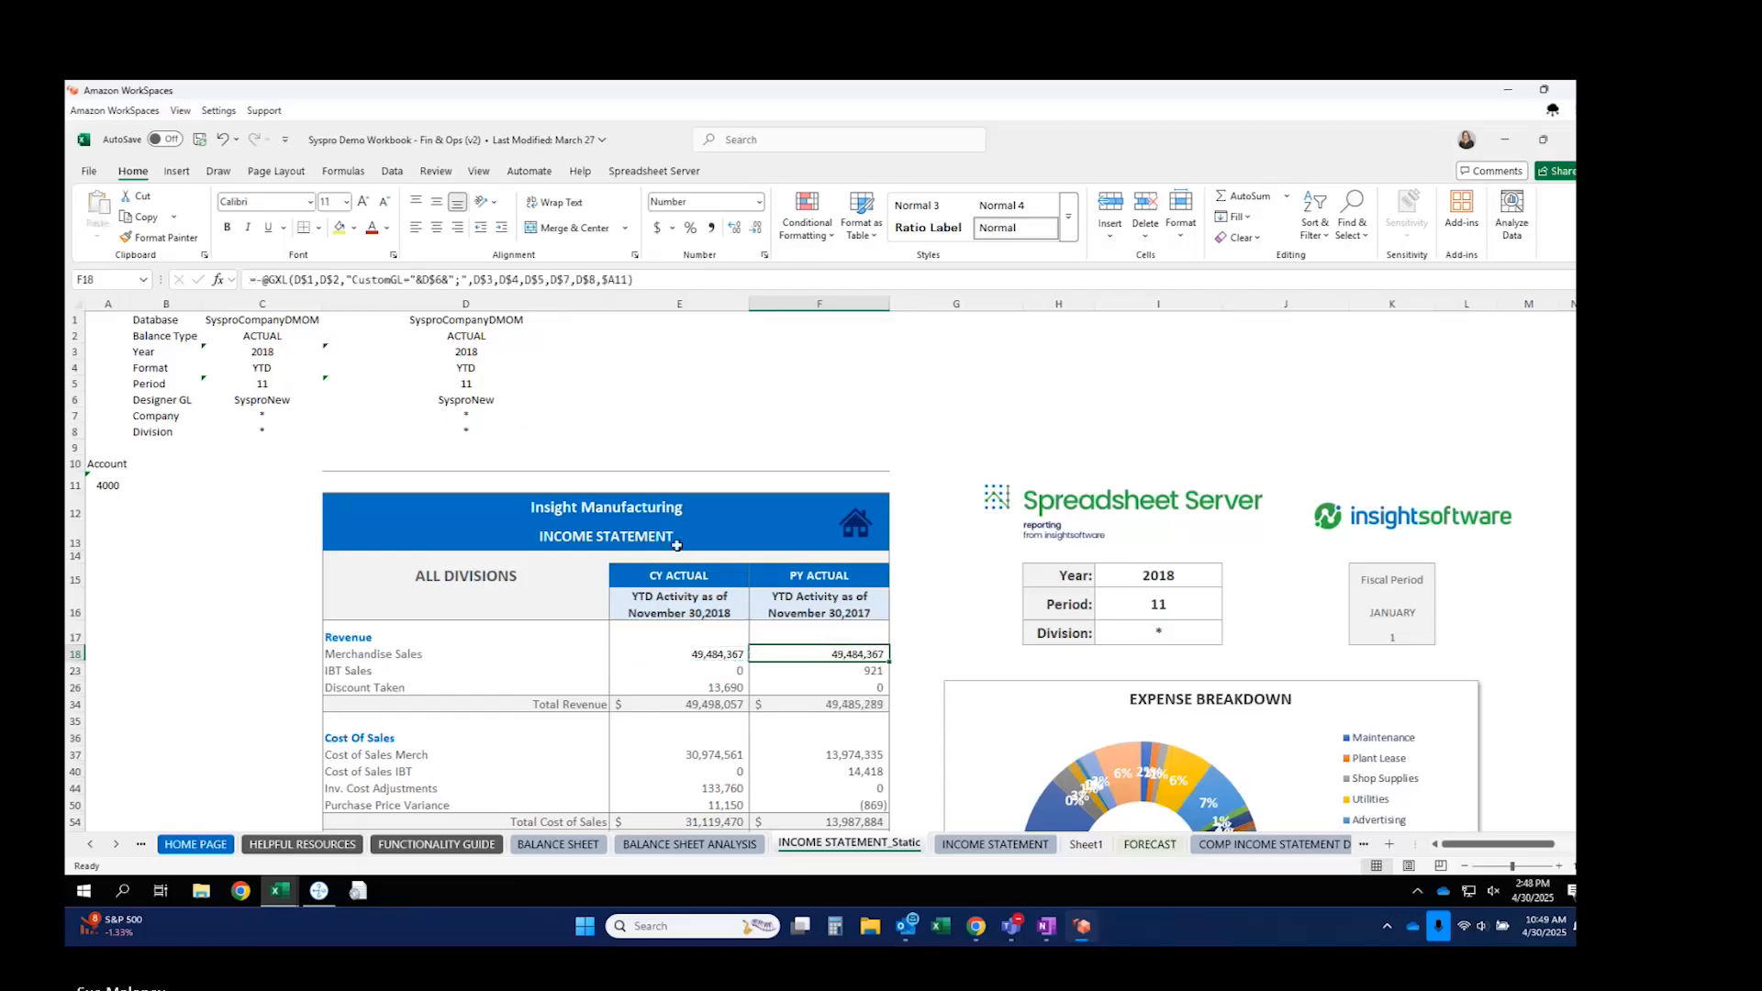
Set the column D year to 2017 for the prior-year value.
{"action": "left_click", "coordinate": [482, 356]}
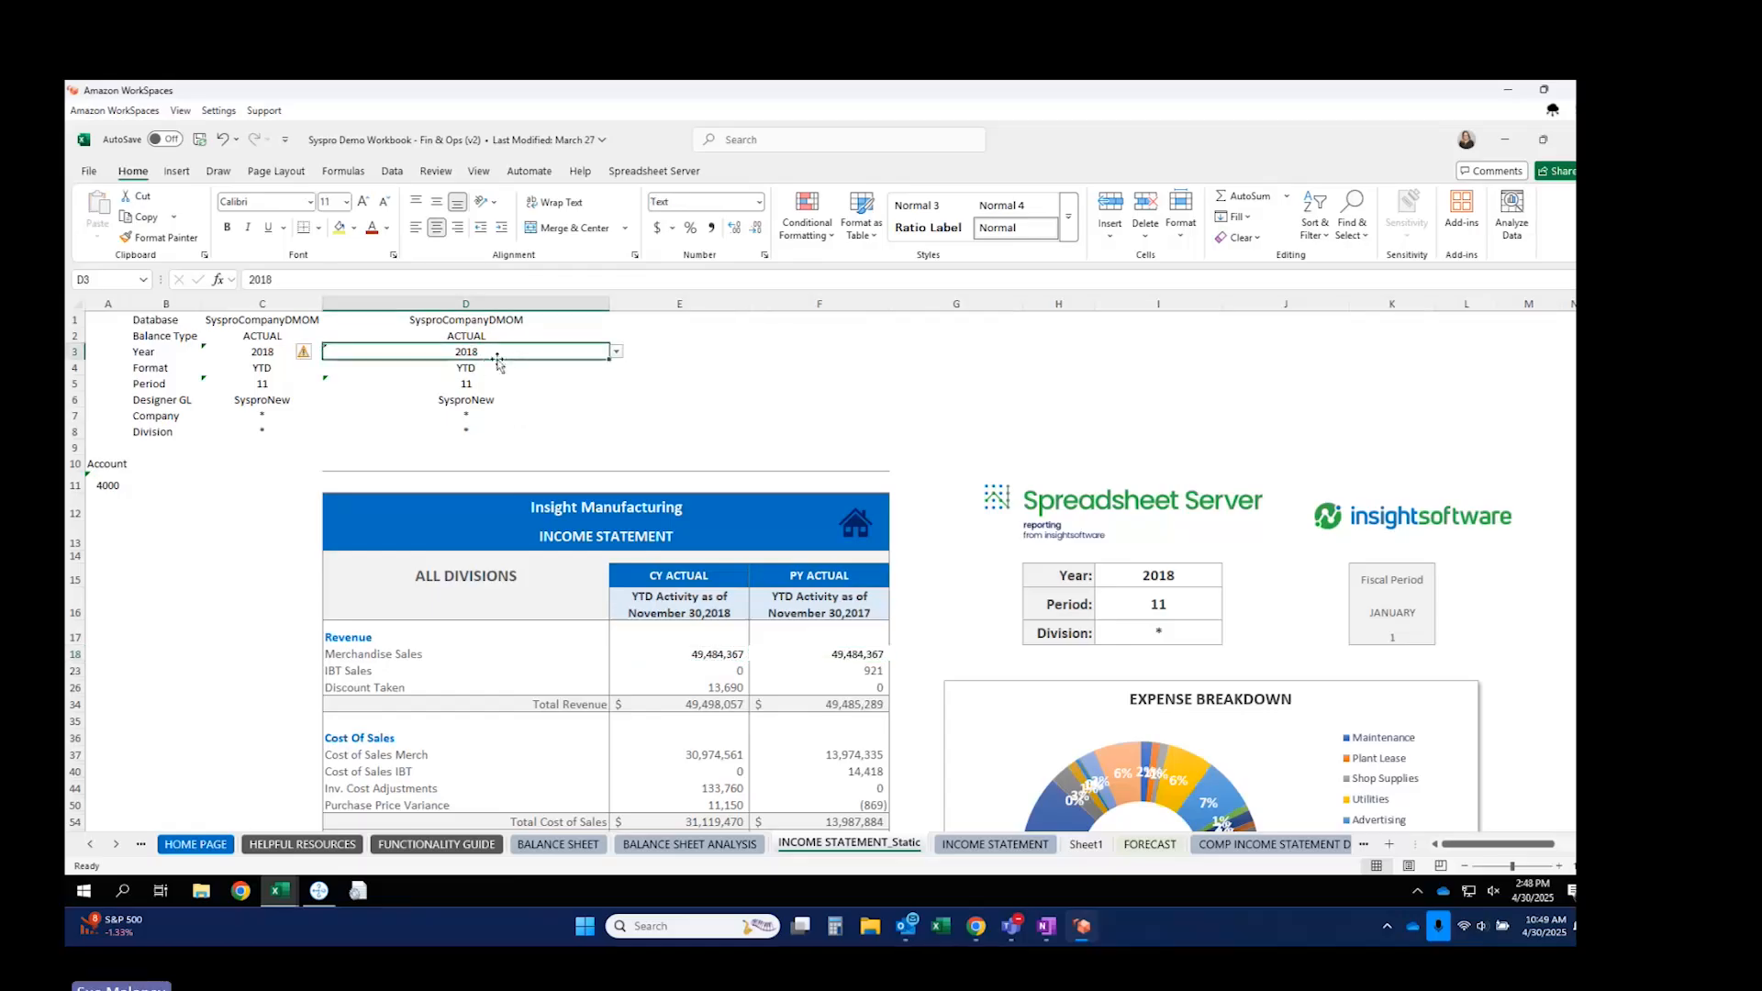
{"action": "left_click", "coordinate": [616, 353]}
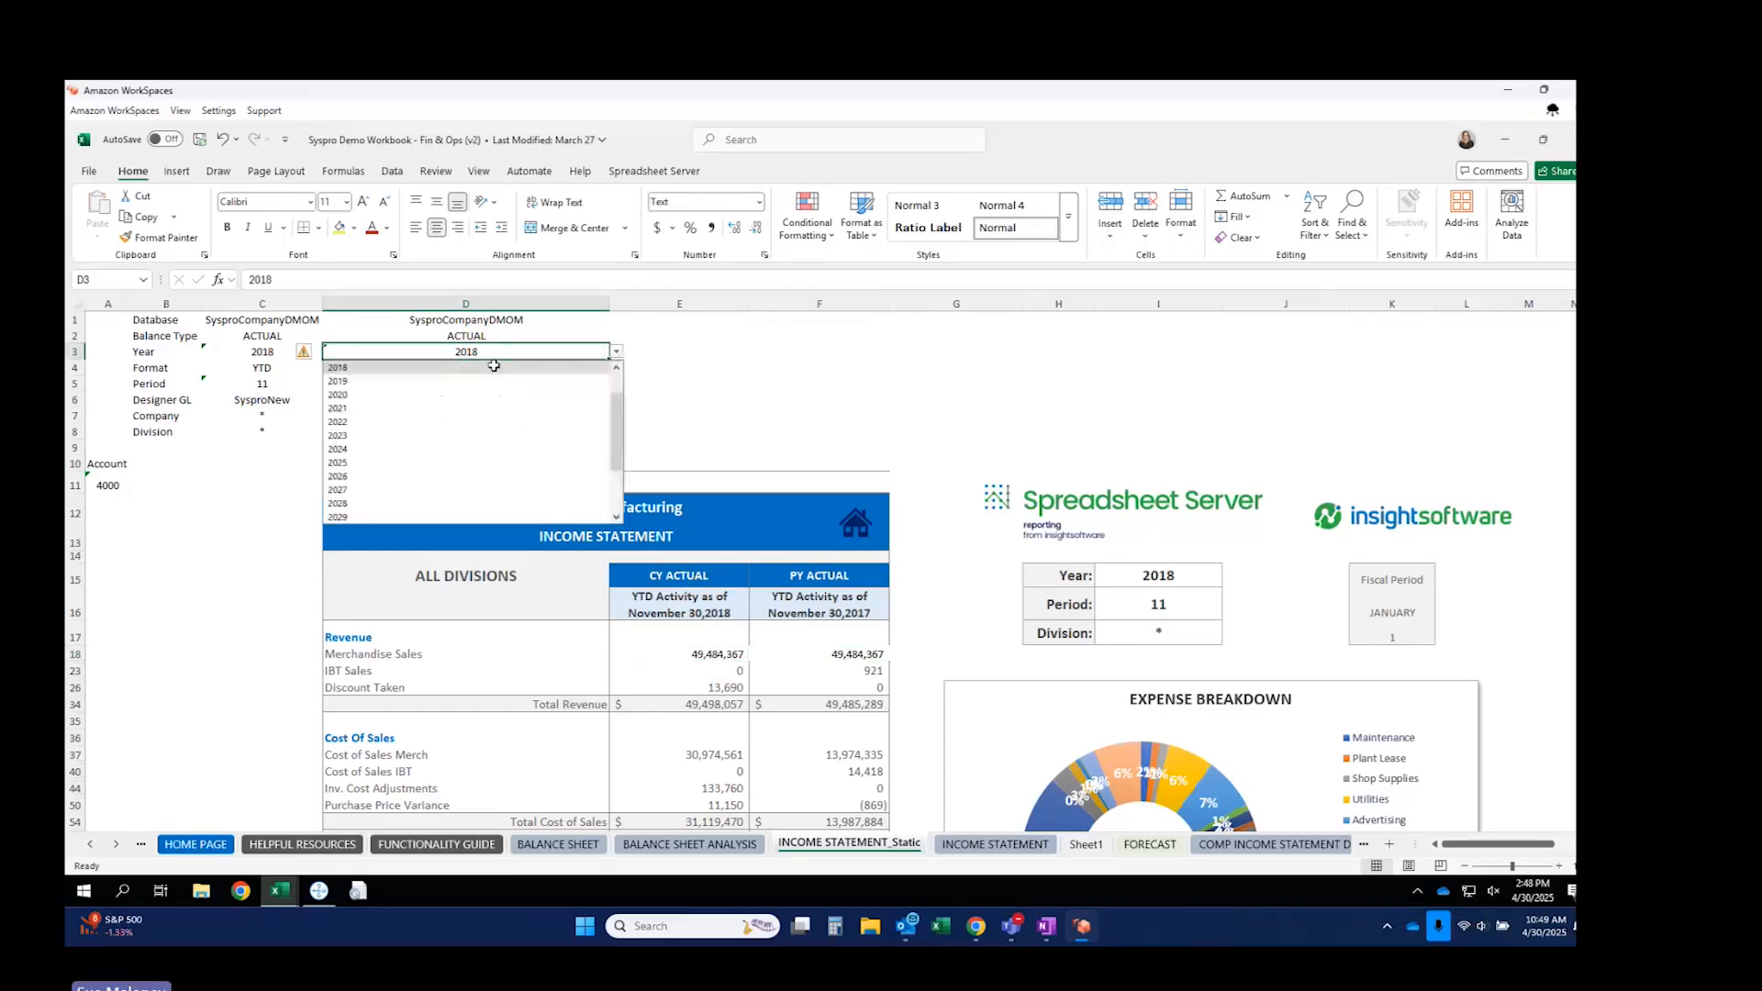
{"action": "left_click", "coordinate": [616, 367]}
{"action": "left_click", "coordinate": [397, 369]}
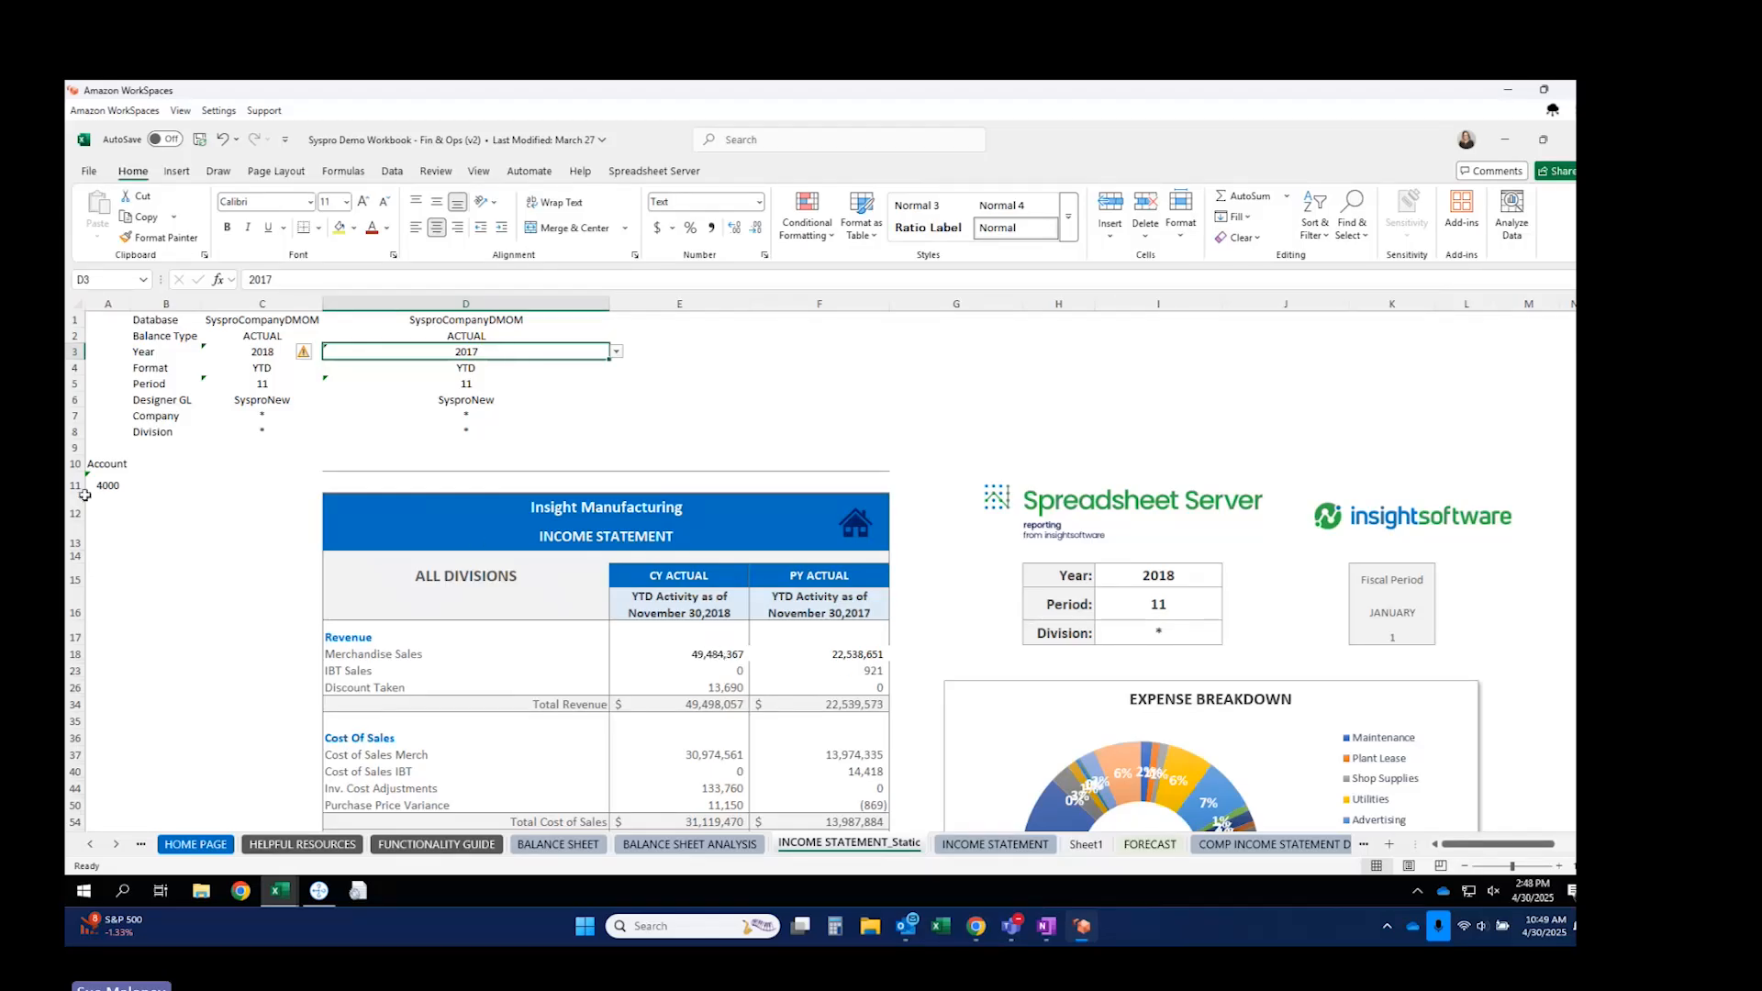
{"action": "left_click", "coordinate": [108, 512]}
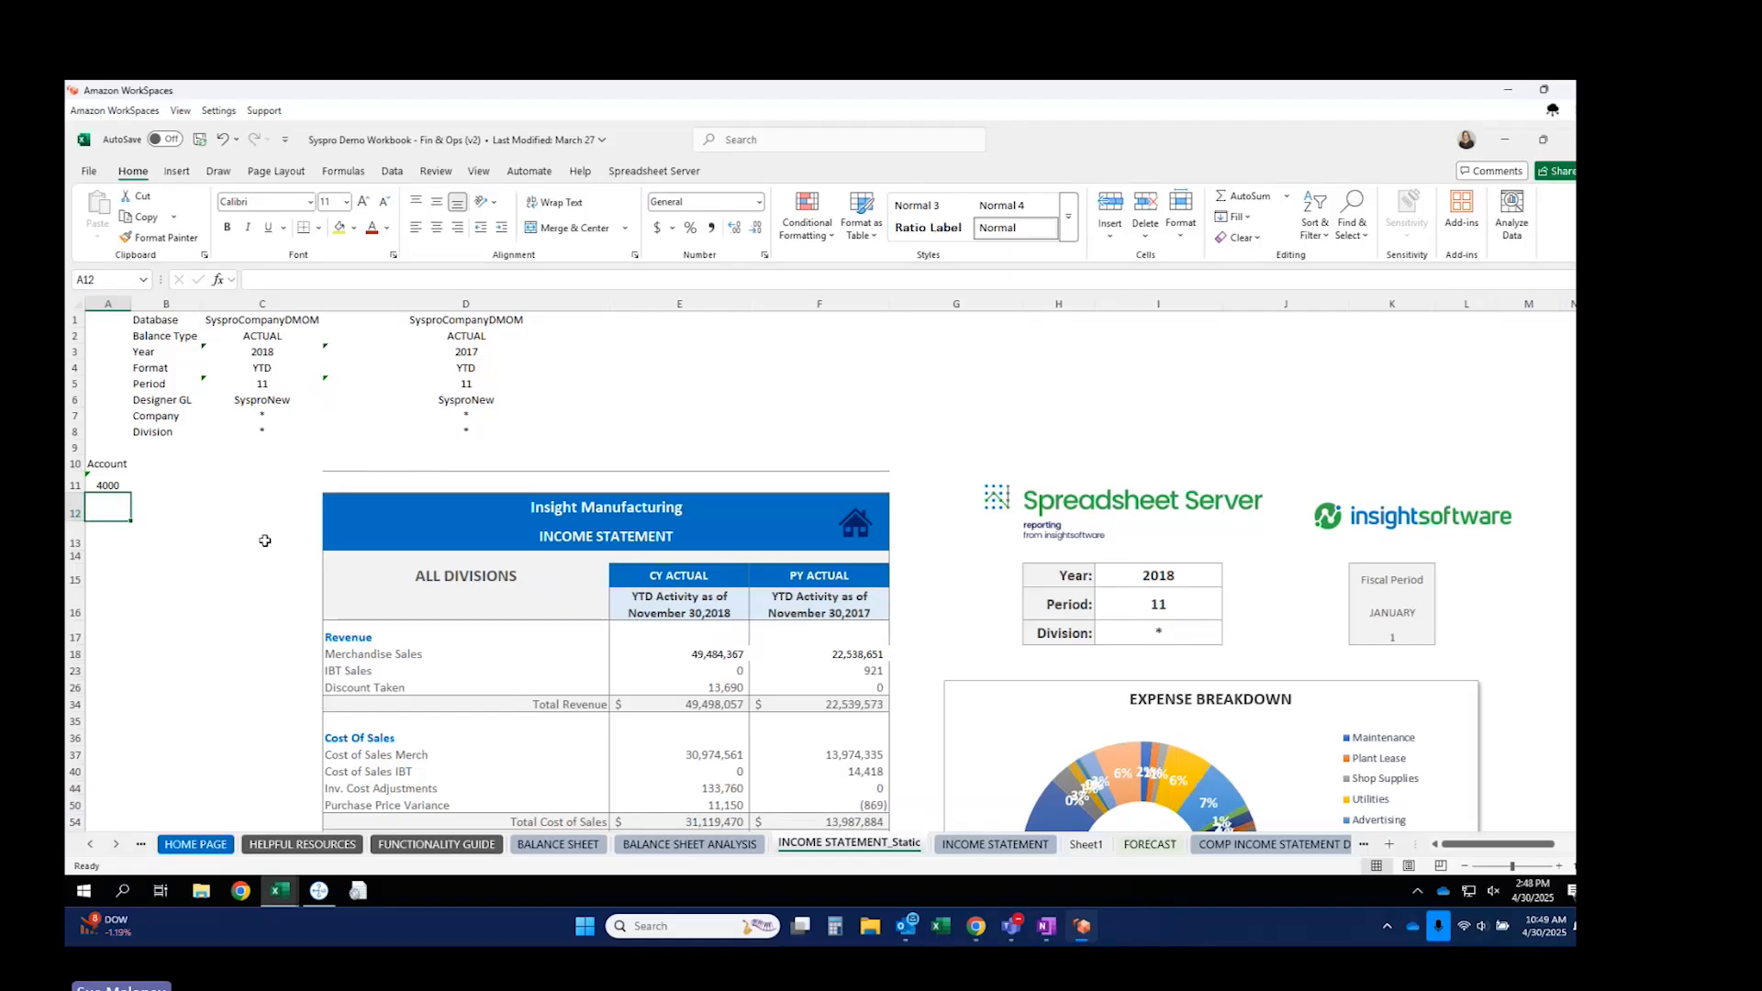
Group and collapse columns A–B and rows 1–9 to hide the parameter area.
{"action": "left_click", "coordinate": [113, 306]}
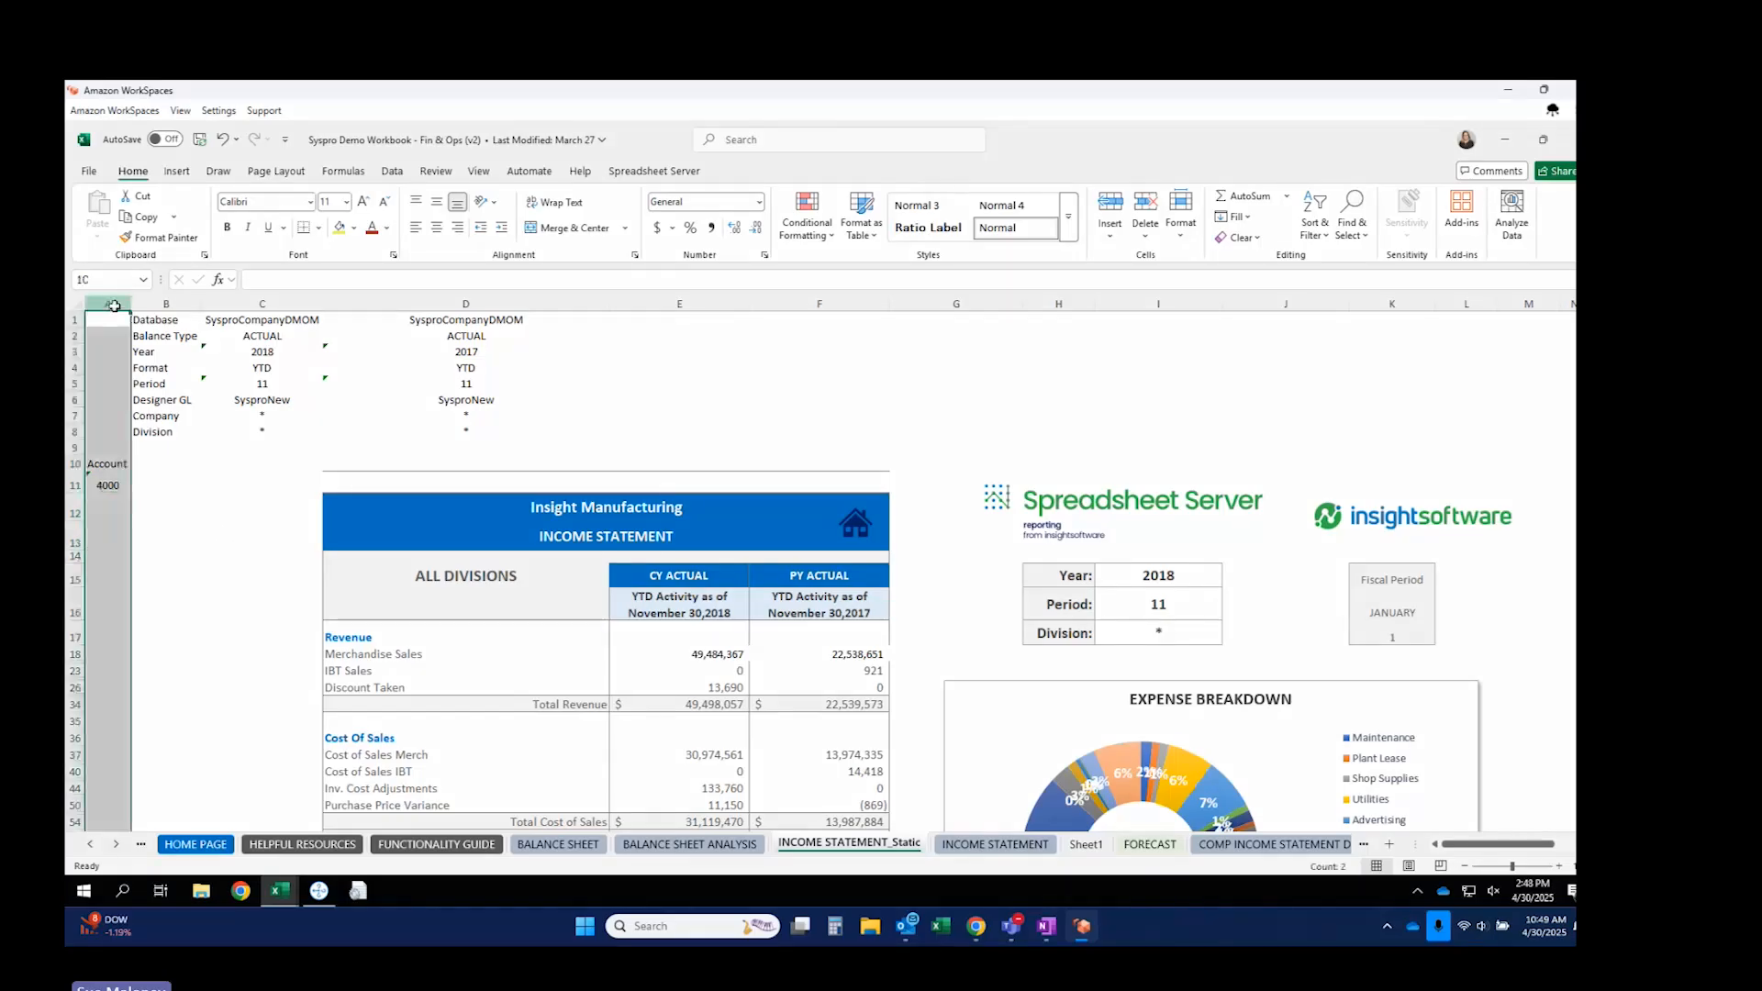
{"action": "left_click_drag", "start_coordinate": [113, 305], "coordinate": [167, 305]}
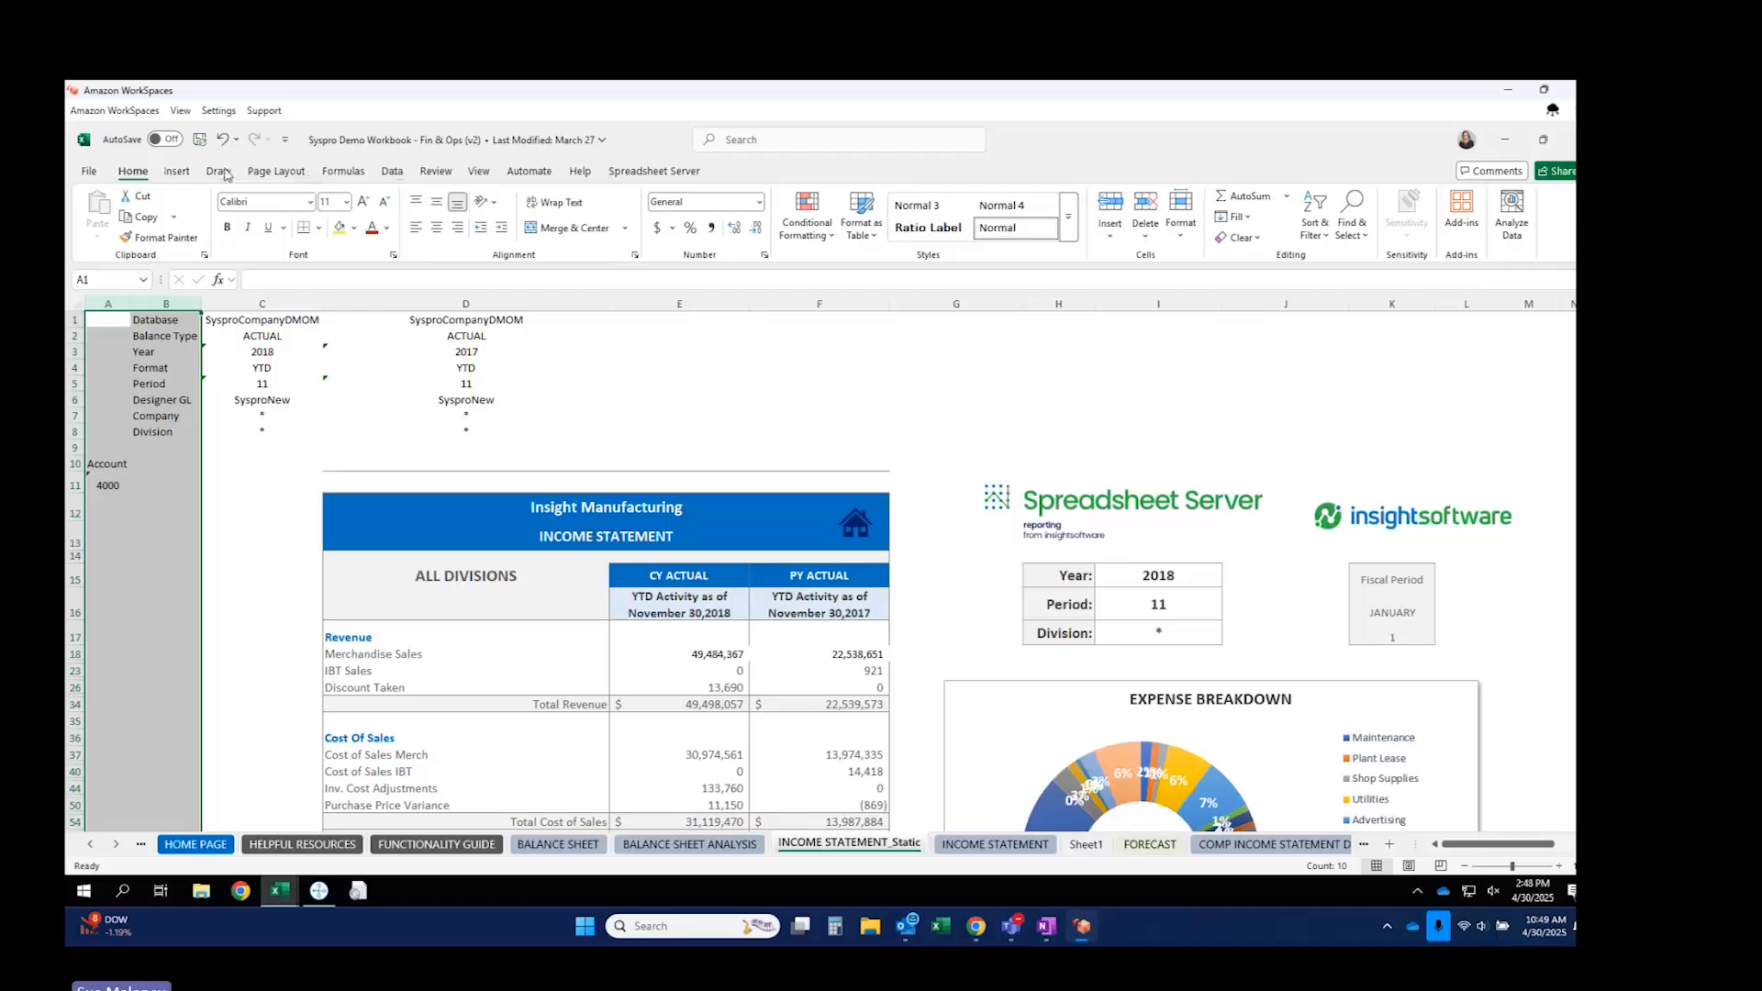
{"action": "left_click", "coordinate": [392, 175]}
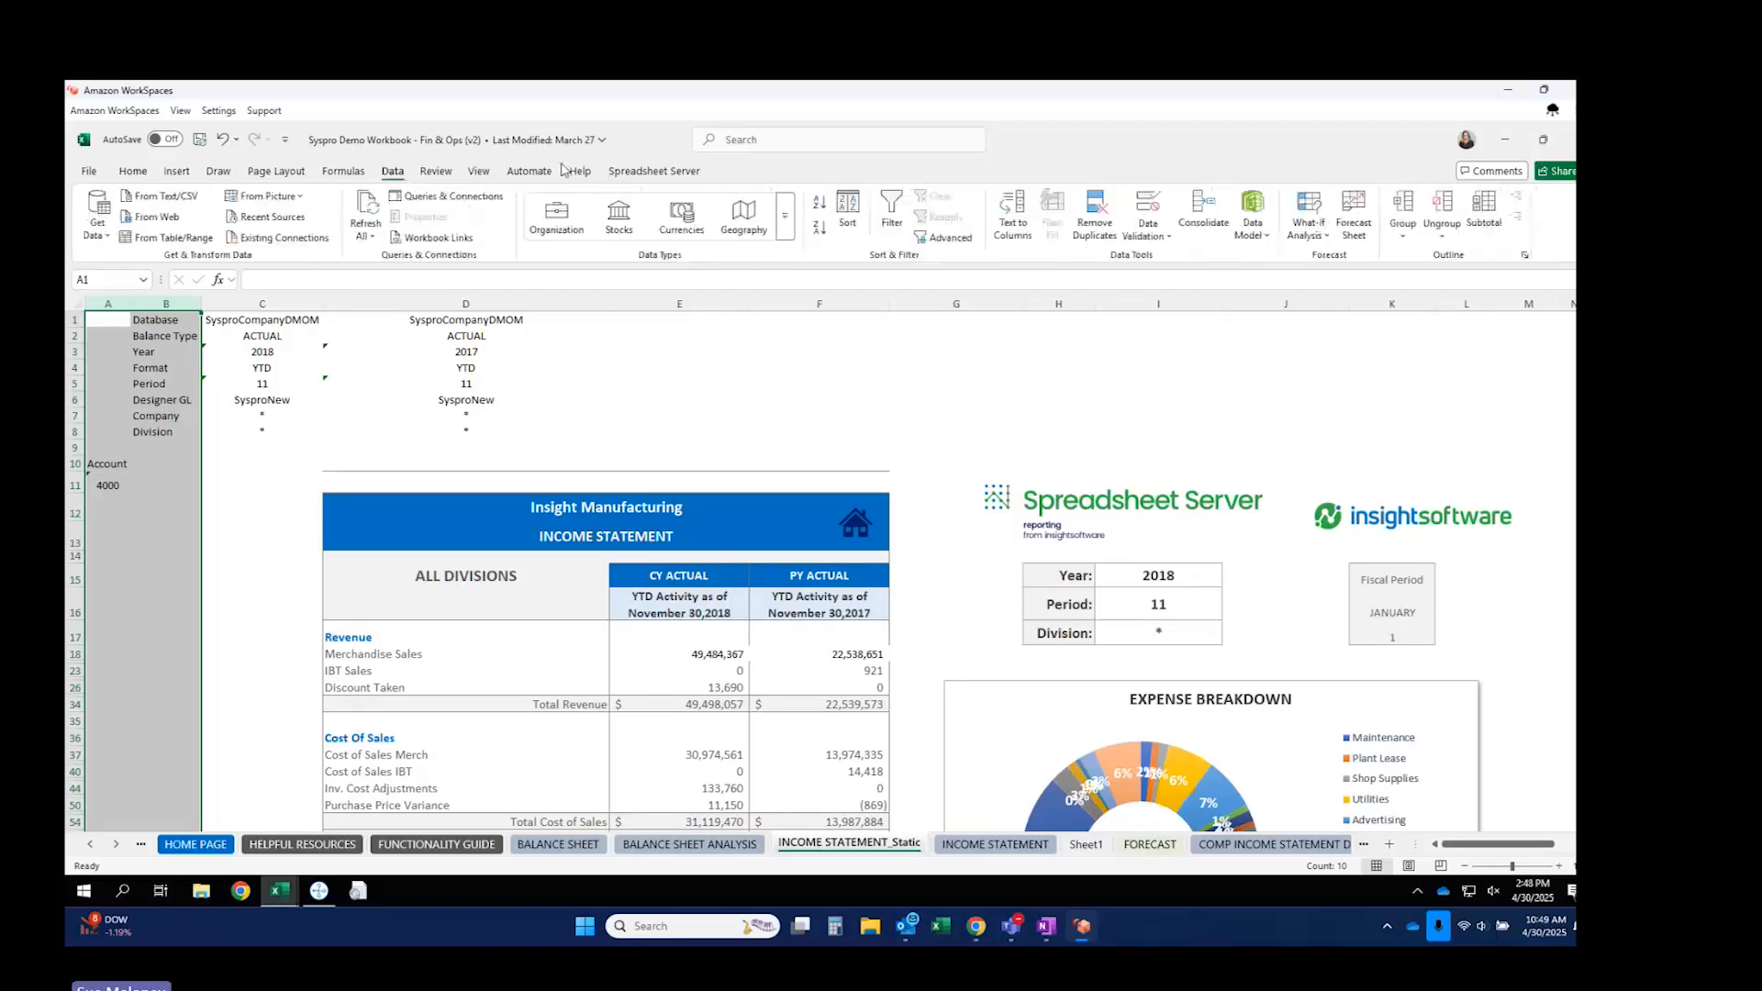
{"action": "left_click", "coordinate": [1404, 204]}
{"action": "left_click", "coordinate": [264, 309]}
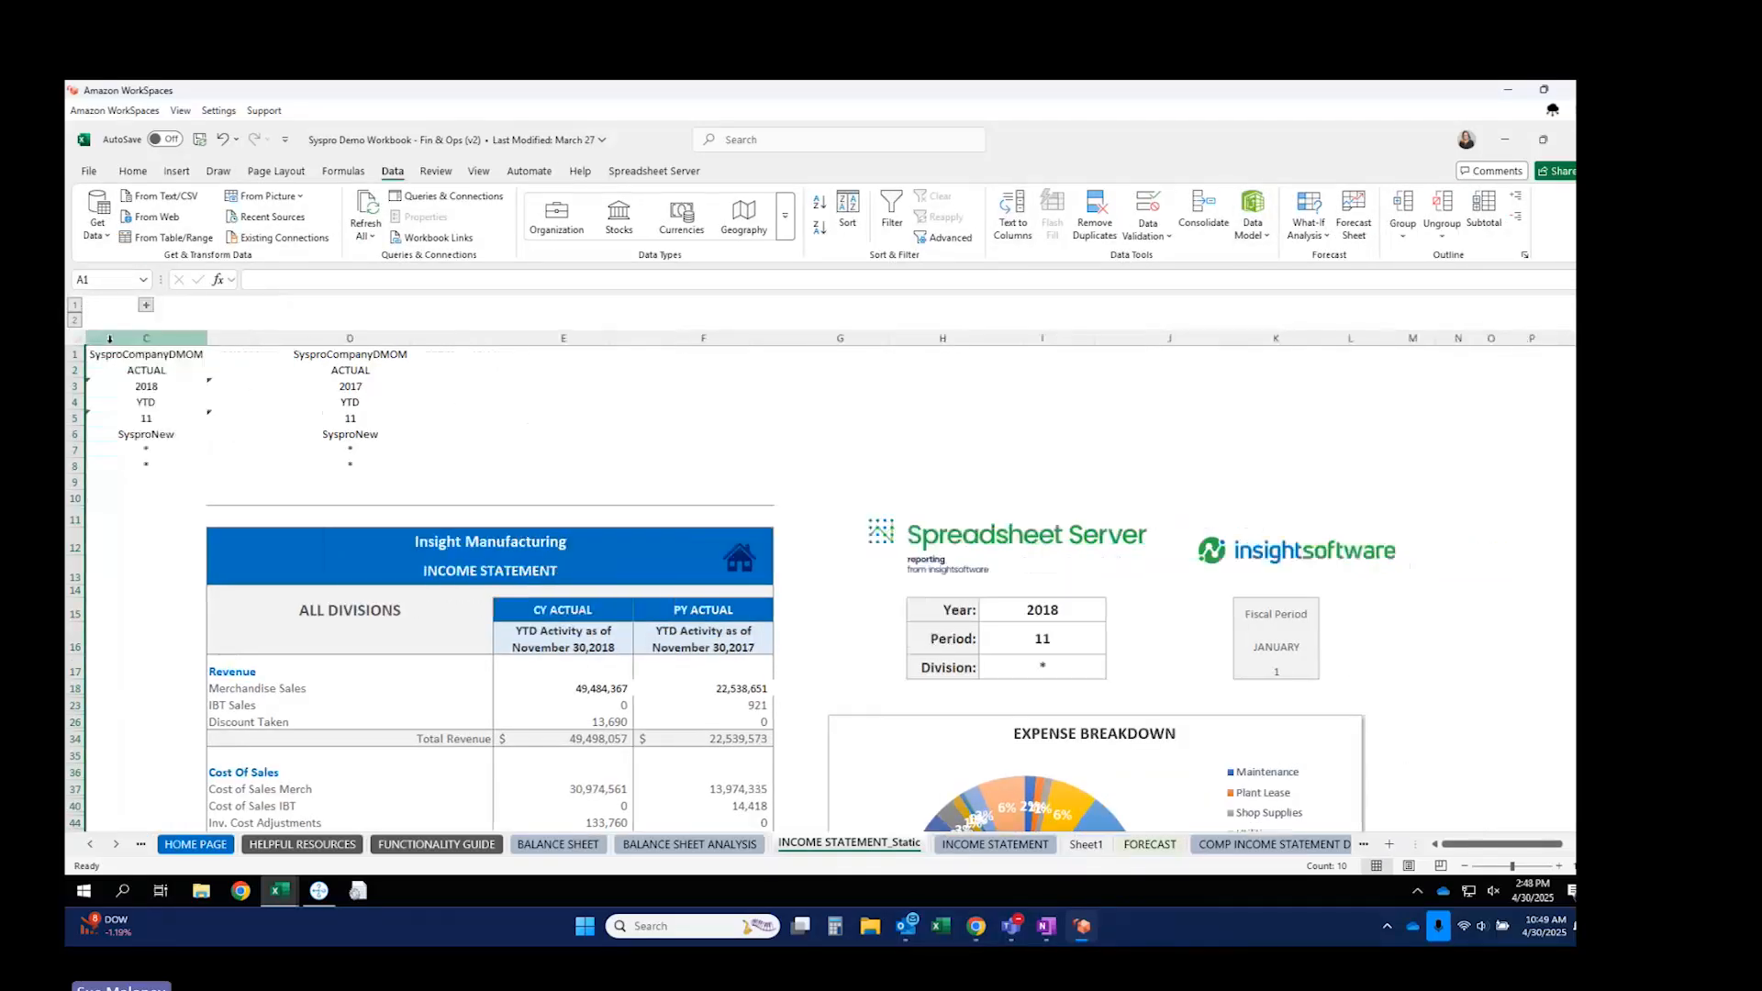
{"action": "left_click_drag", "start_coordinate": [74, 354], "coordinate": [93, 486]}
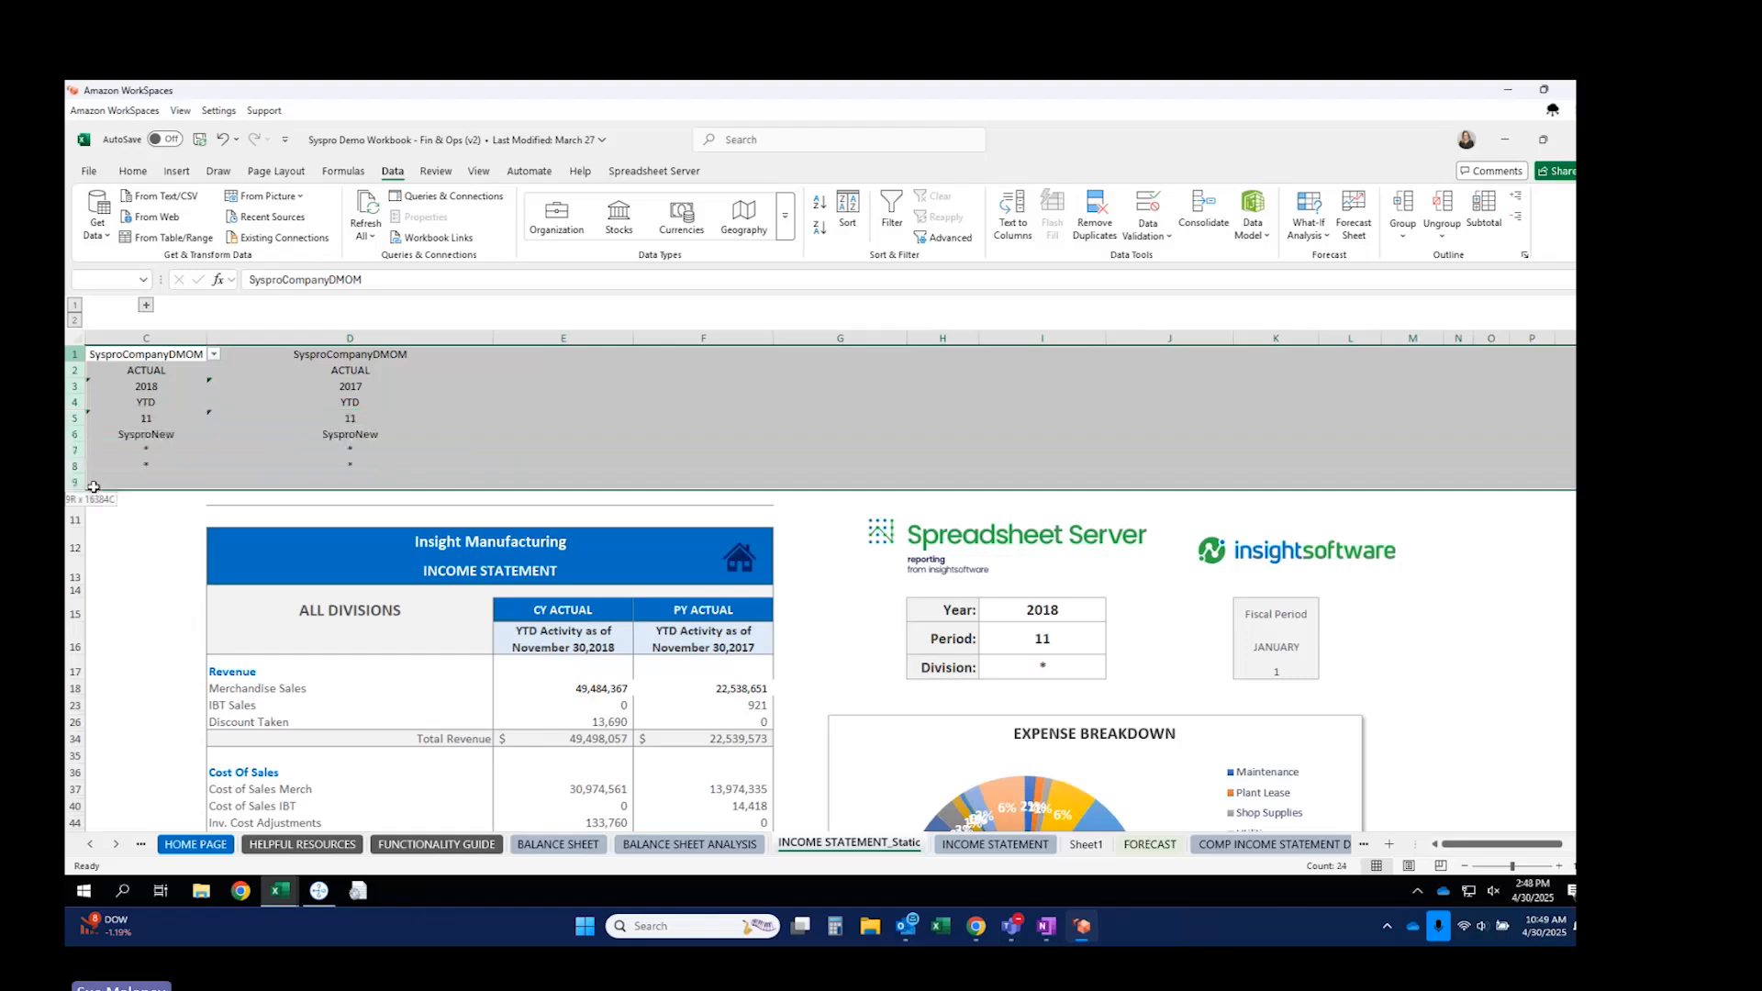
{"action": "left_click", "coordinate": [1404, 204]}
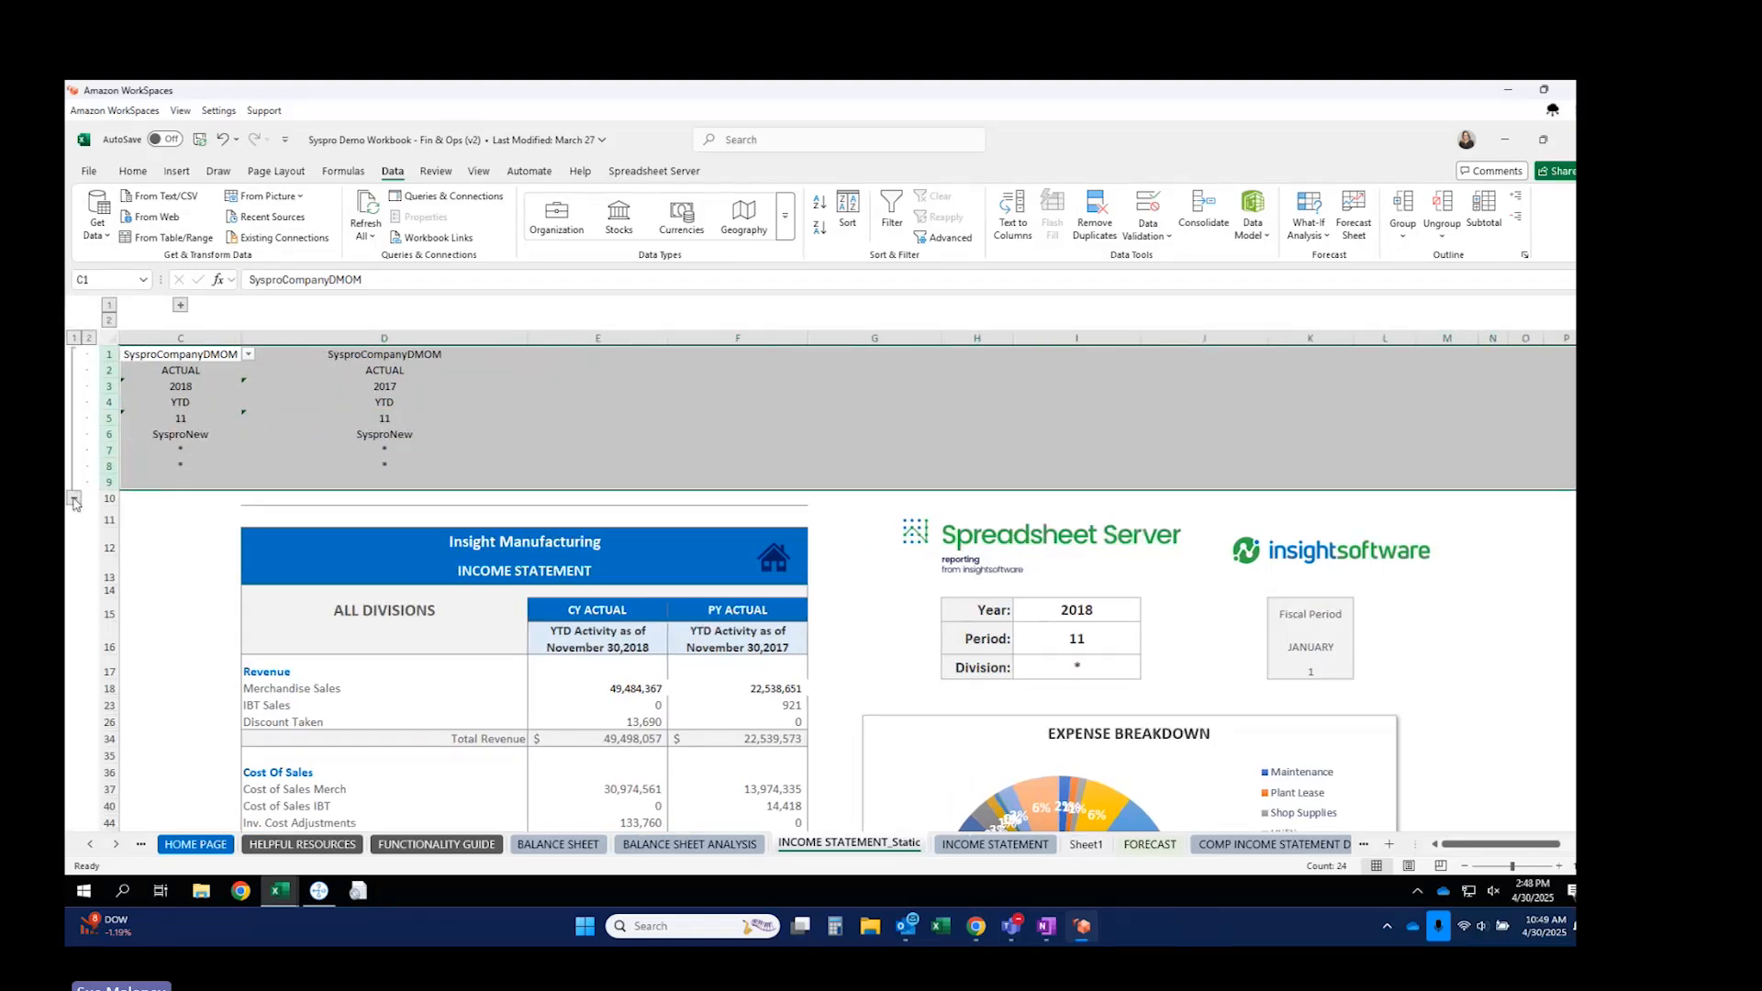
{"action": "left_click", "coordinate": [74, 498]}
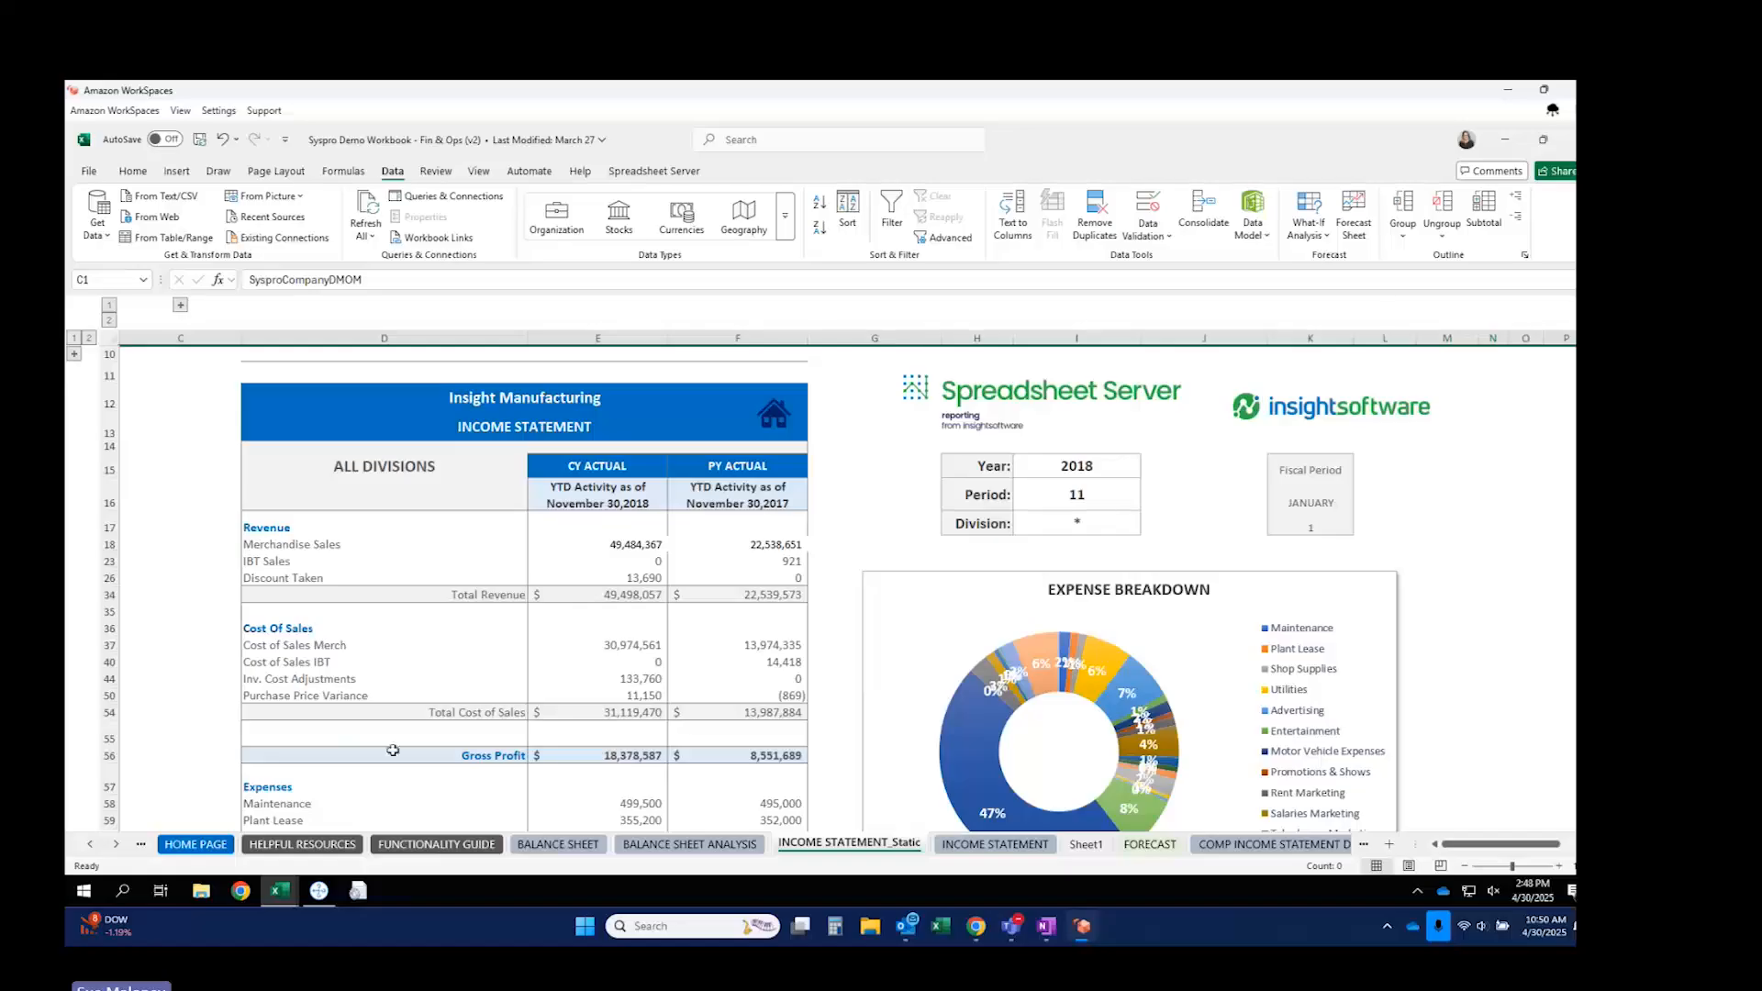
{"action": "left_click", "coordinate": [196, 844]}
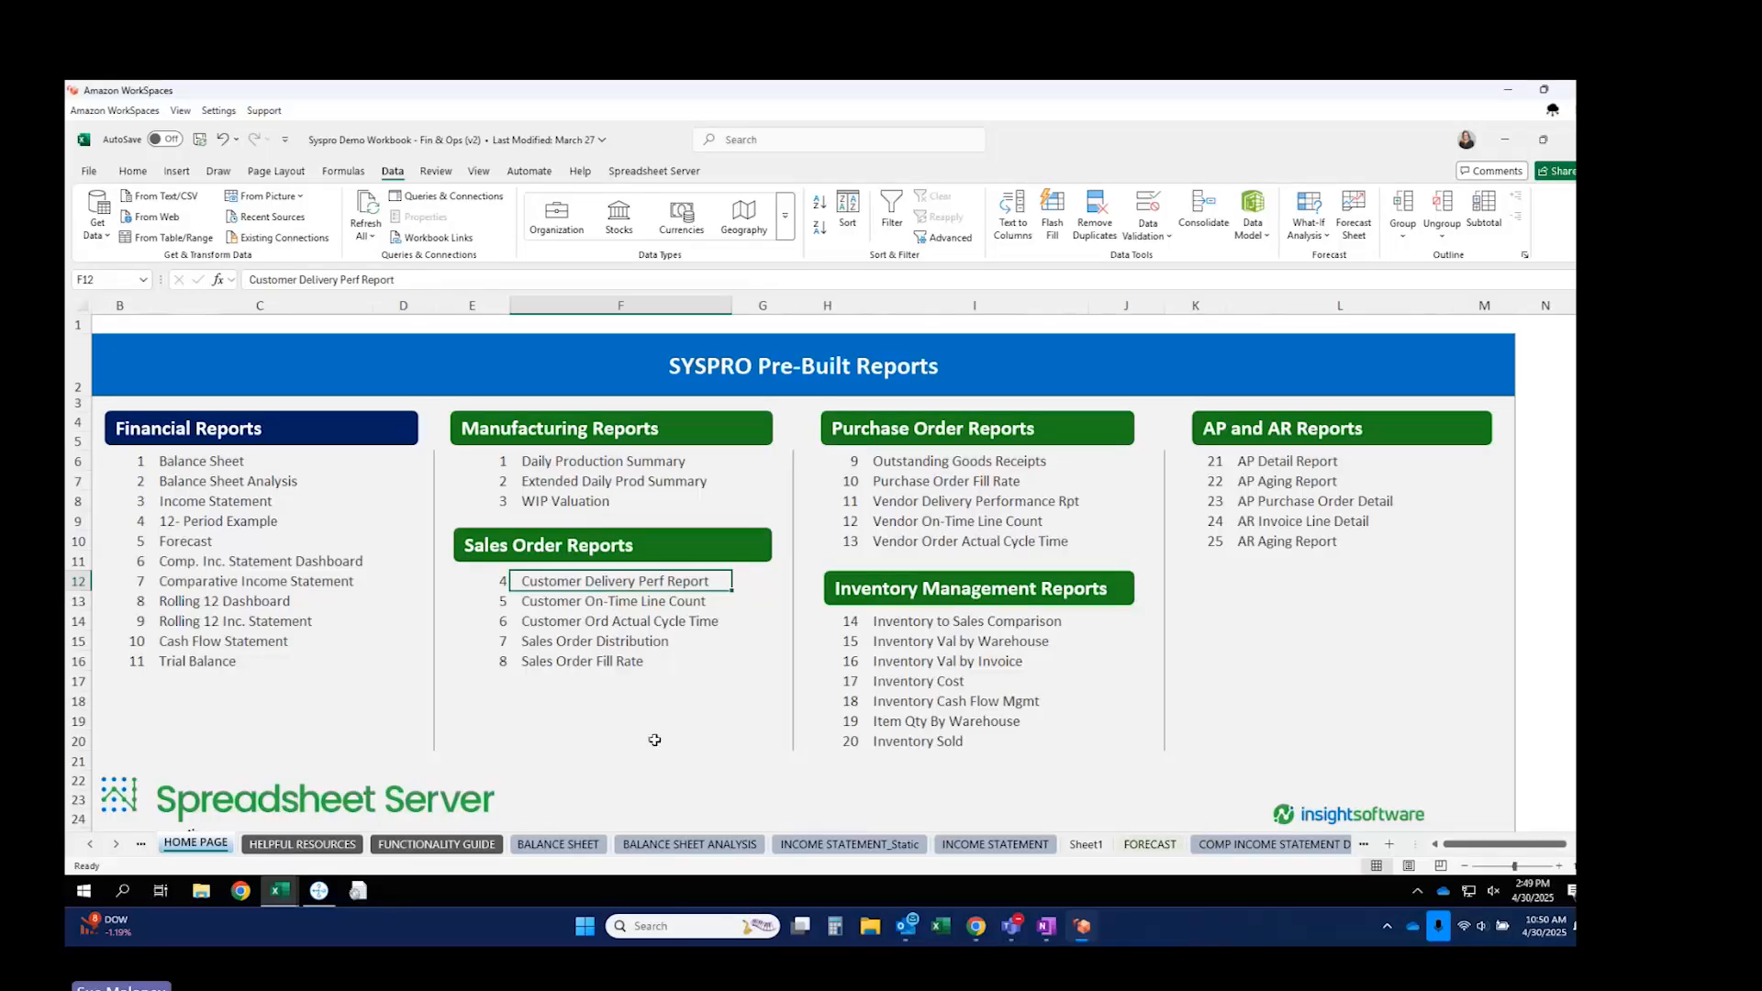
Open the Customer Delivery Perf Report link under Sales Order Reports.
{"action": "left_click", "coordinate": [624, 581]}
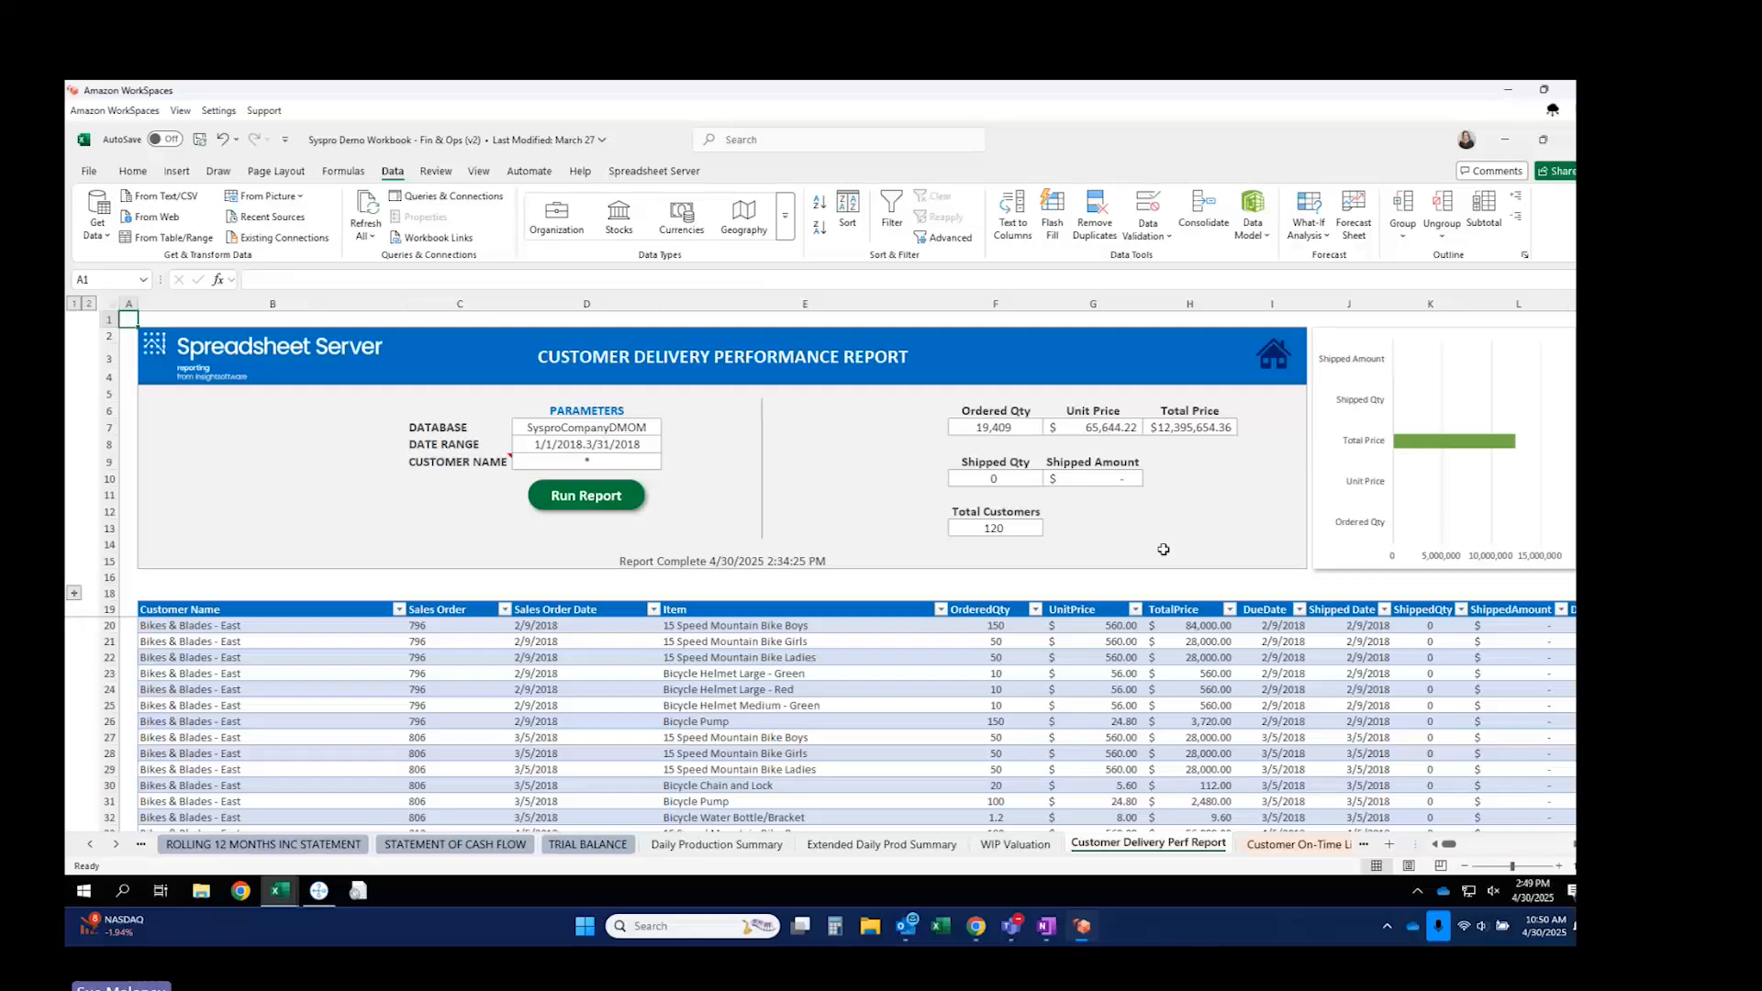
{"action": "left_click", "coordinate": [654, 172]}
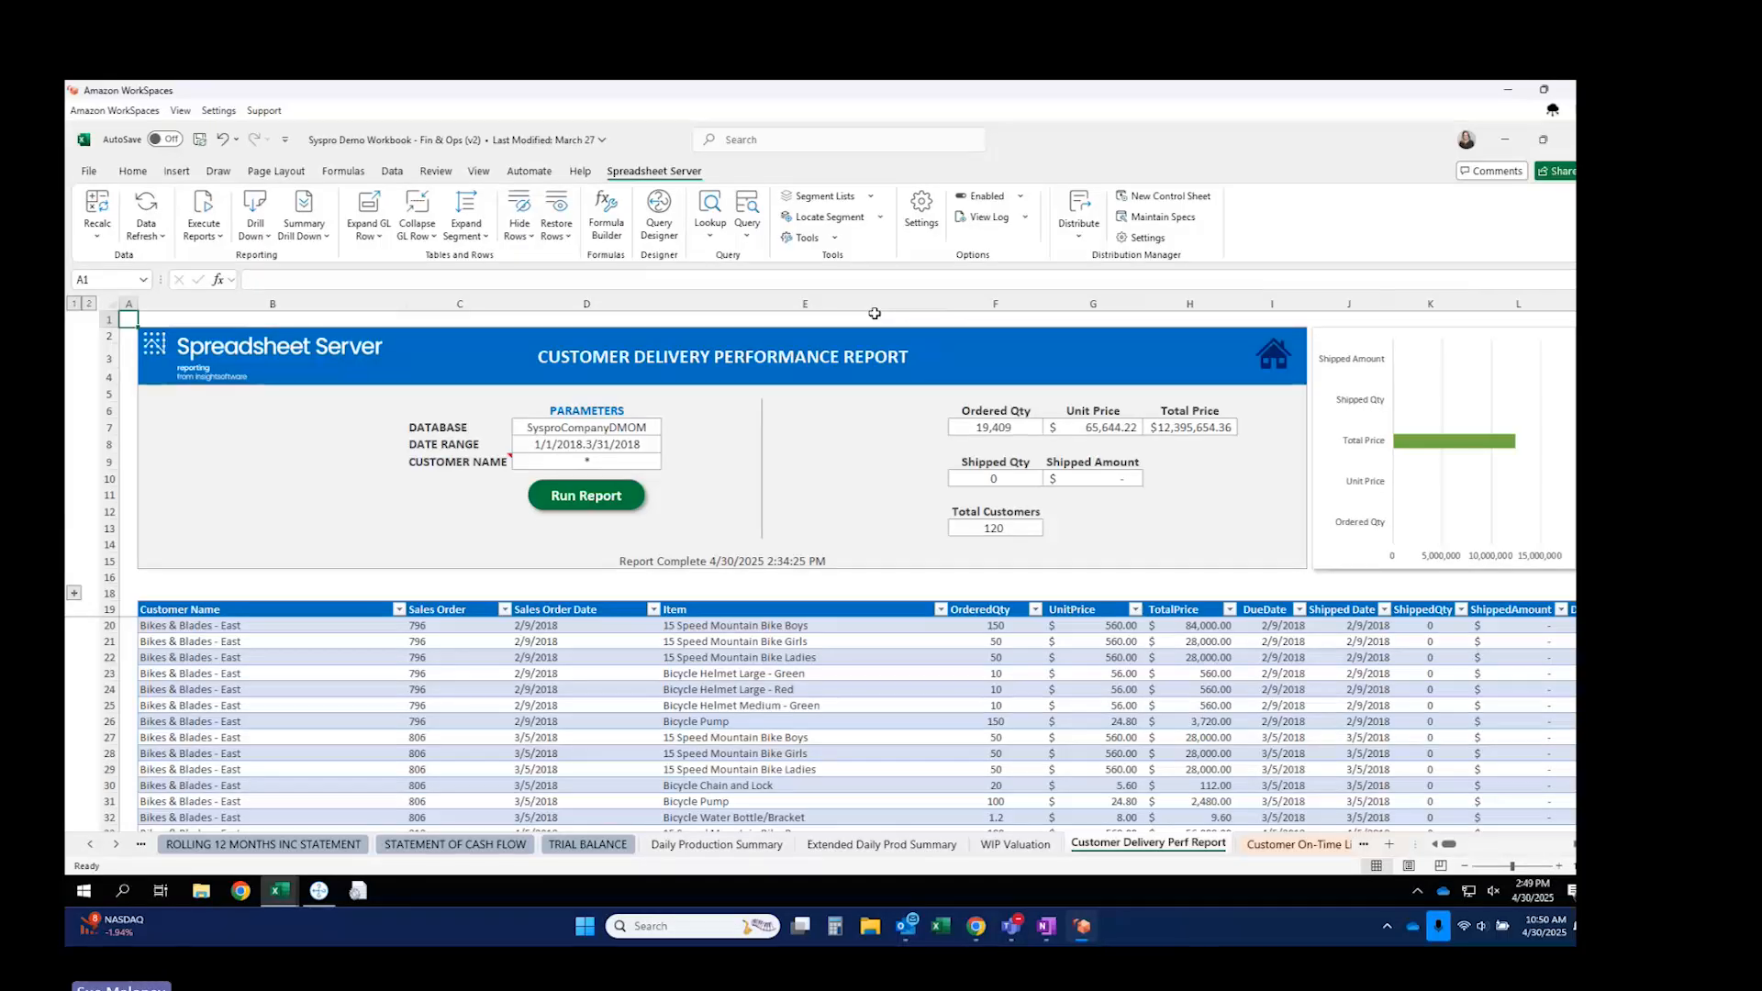
Inspect the Ordered Qty total's GEXQ formula and its query file name without changing it.
{"action": "left_click", "coordinate": [1012, 429]}
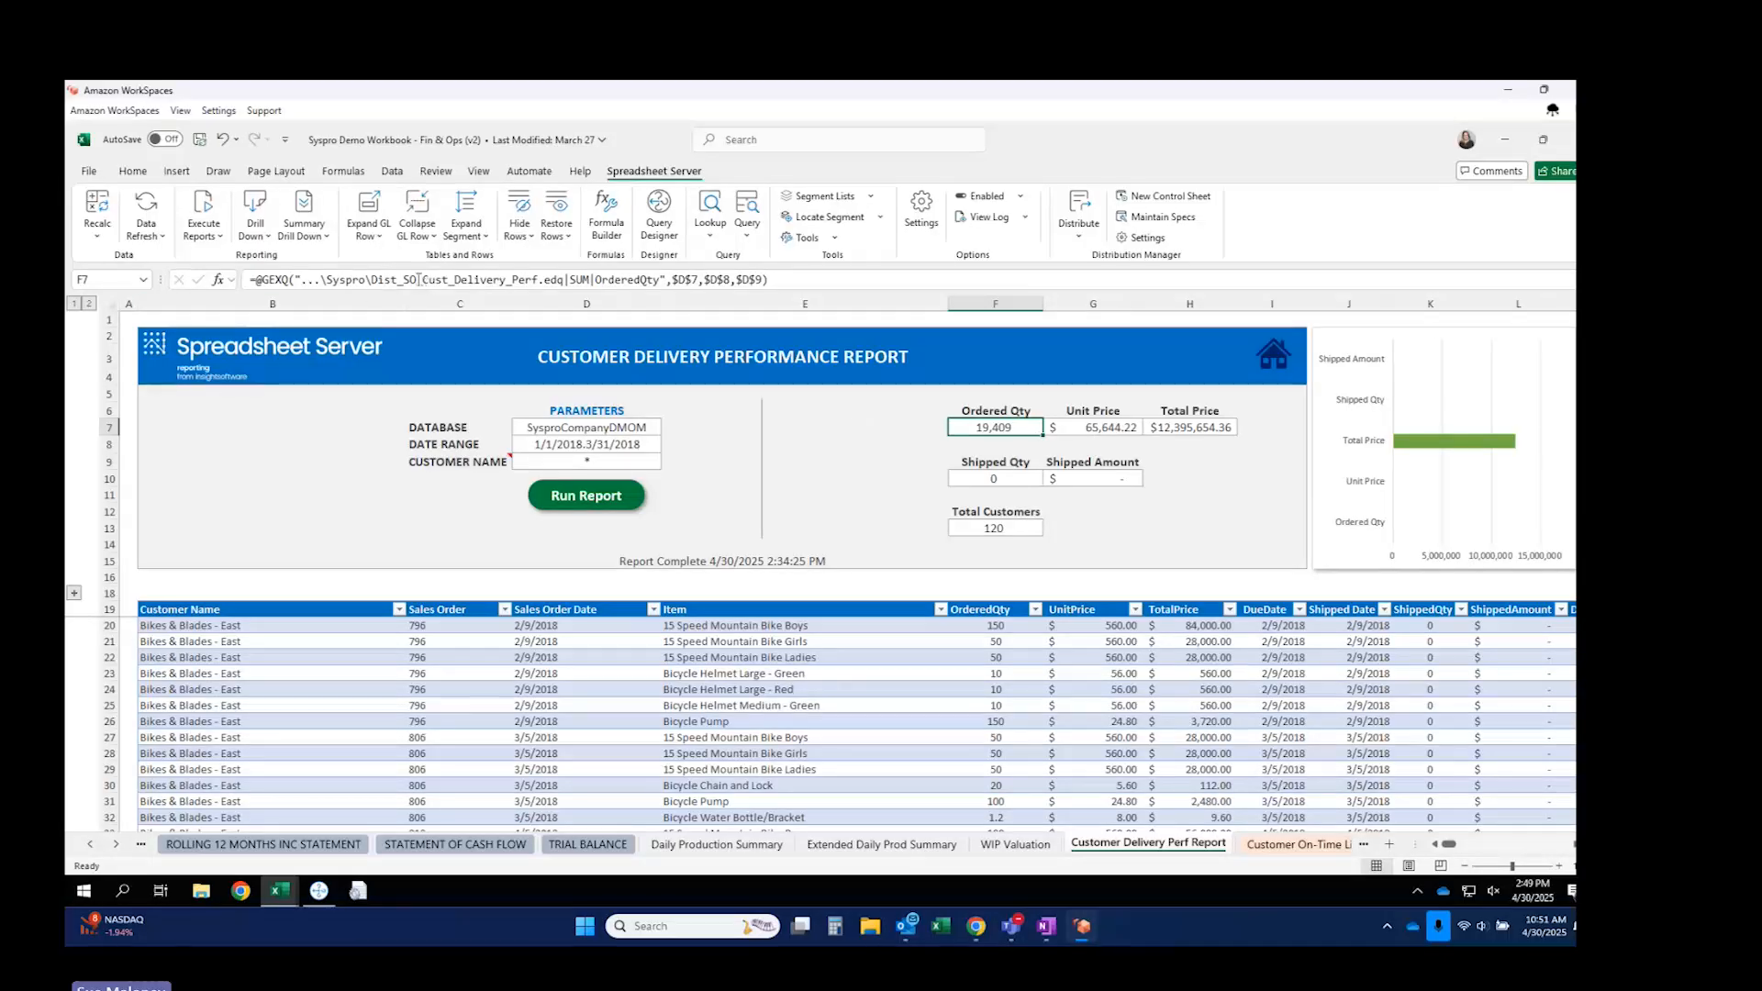
{"action": "left_click_drag", "start_coordinate": [372, 279], "coordinate": [563, 277]}
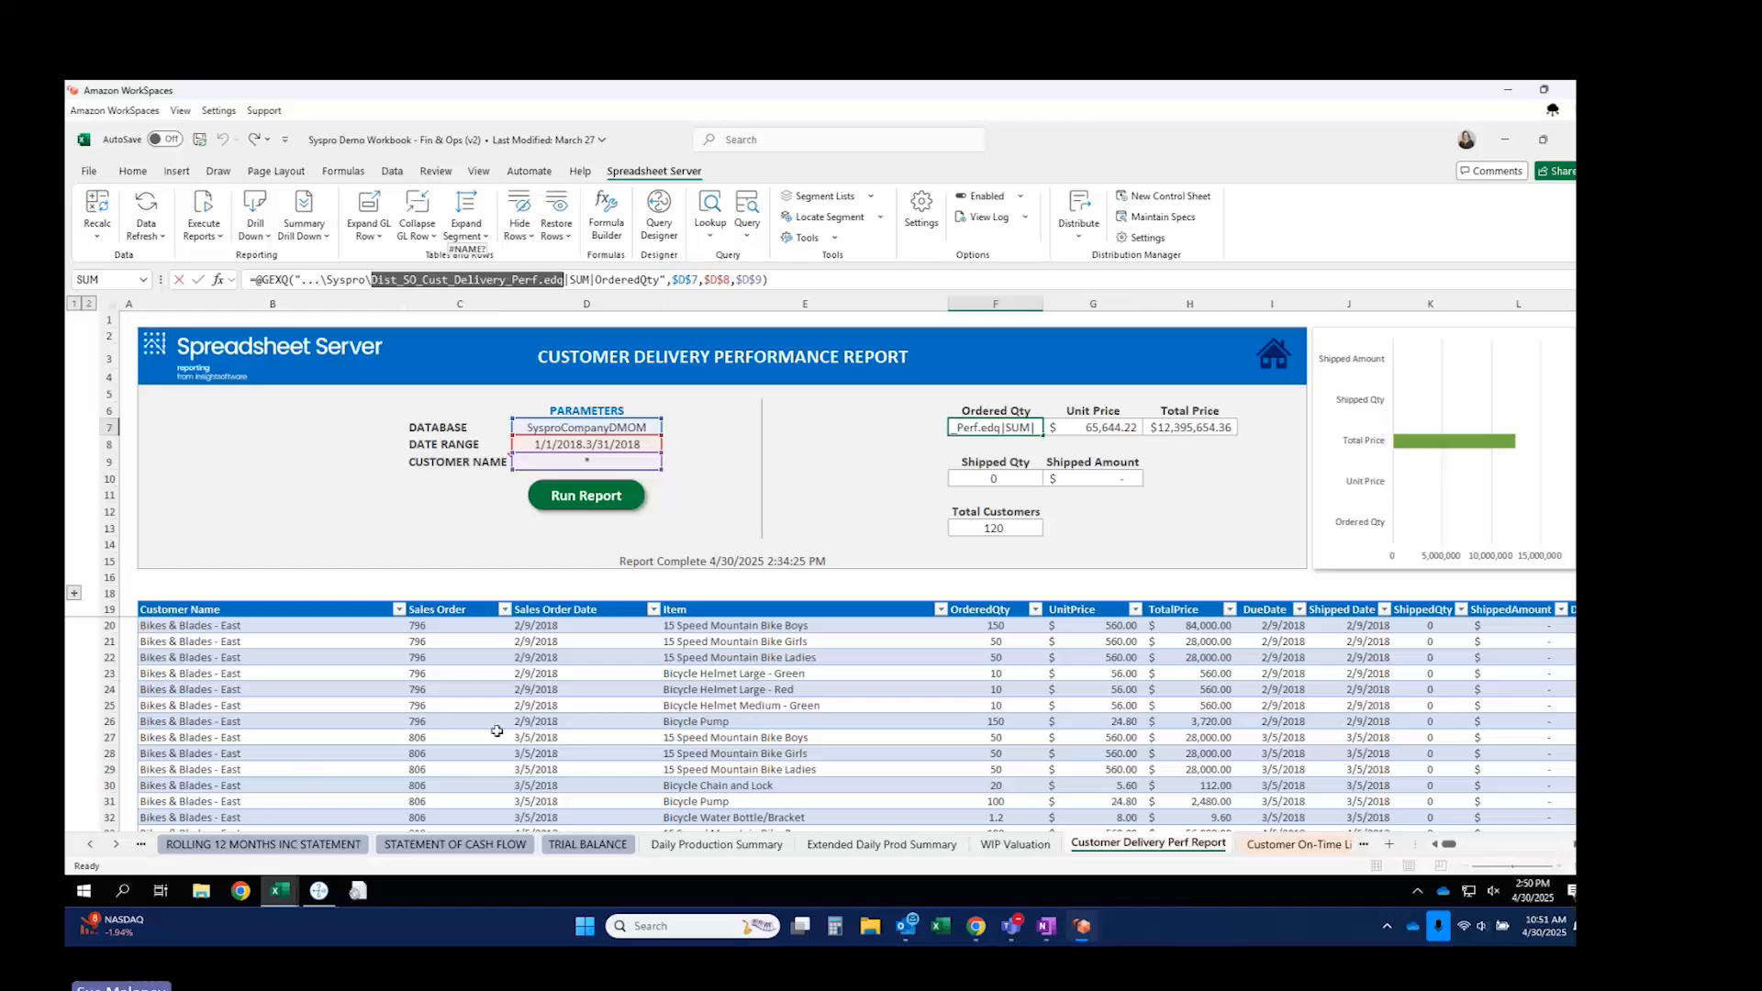
{"action": "key", "text": "Escape"}
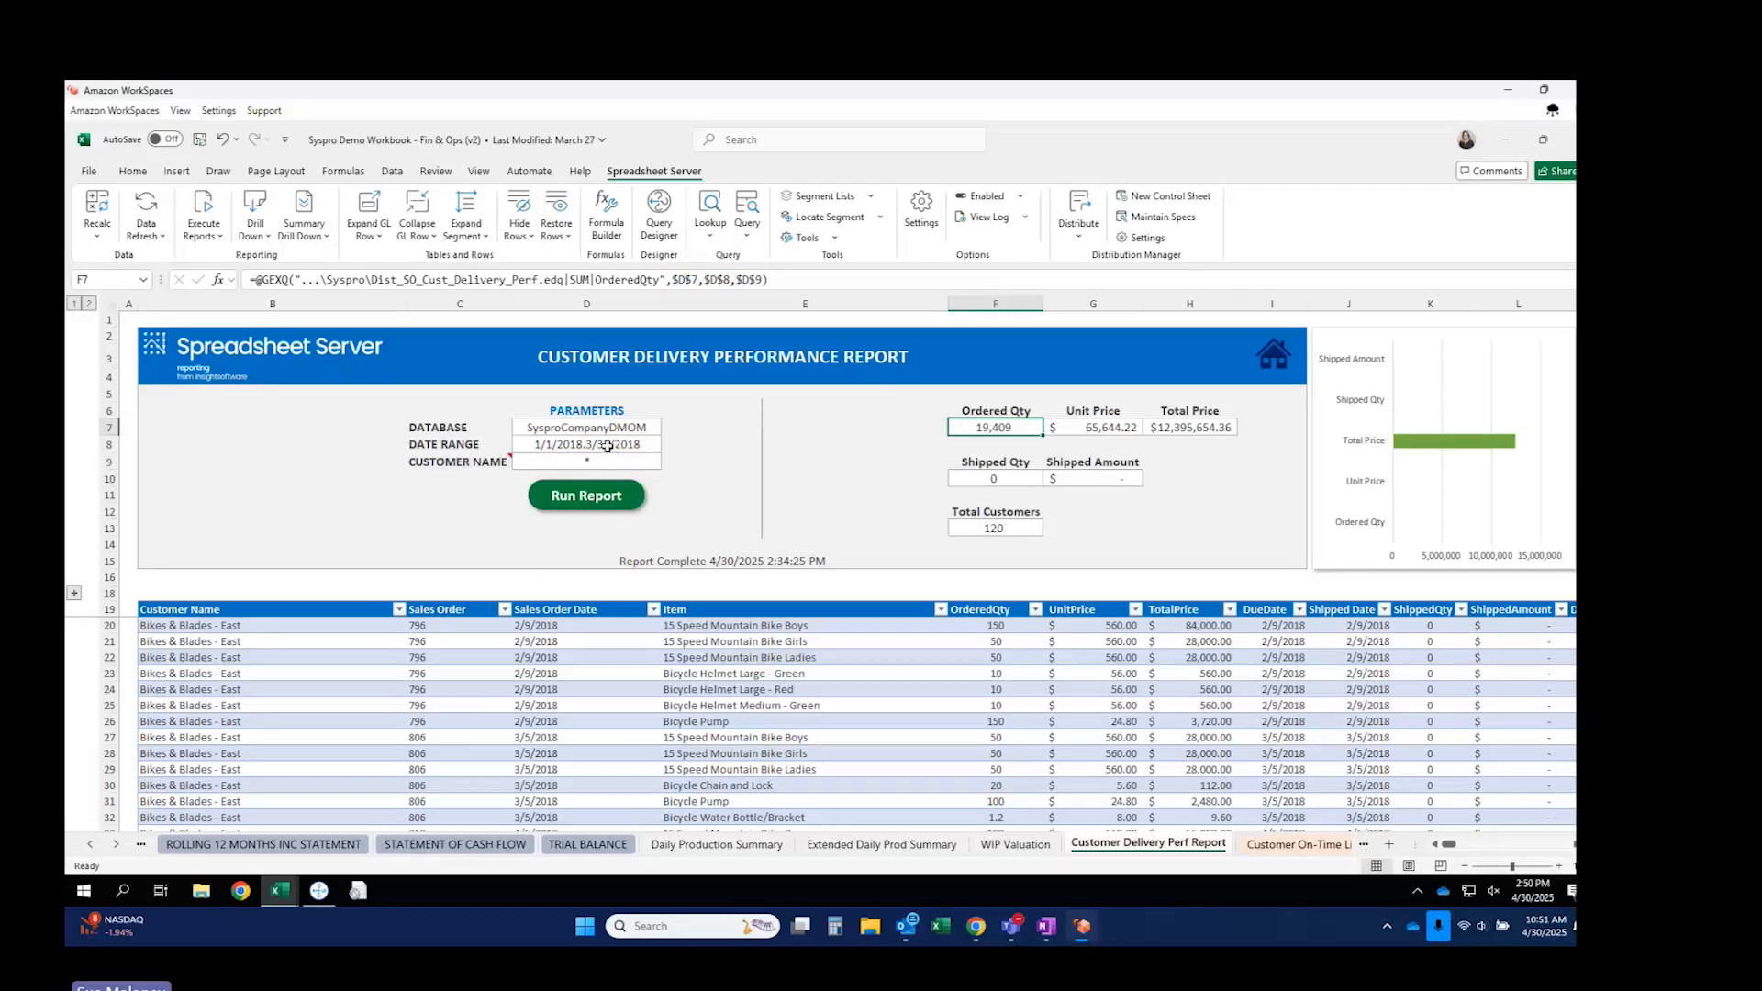
Change D8's date range to 1/1/2018.8/31/2018, widen column H, and rerun the report.
{"action": "double_click", "coordinate": [606, 446]}
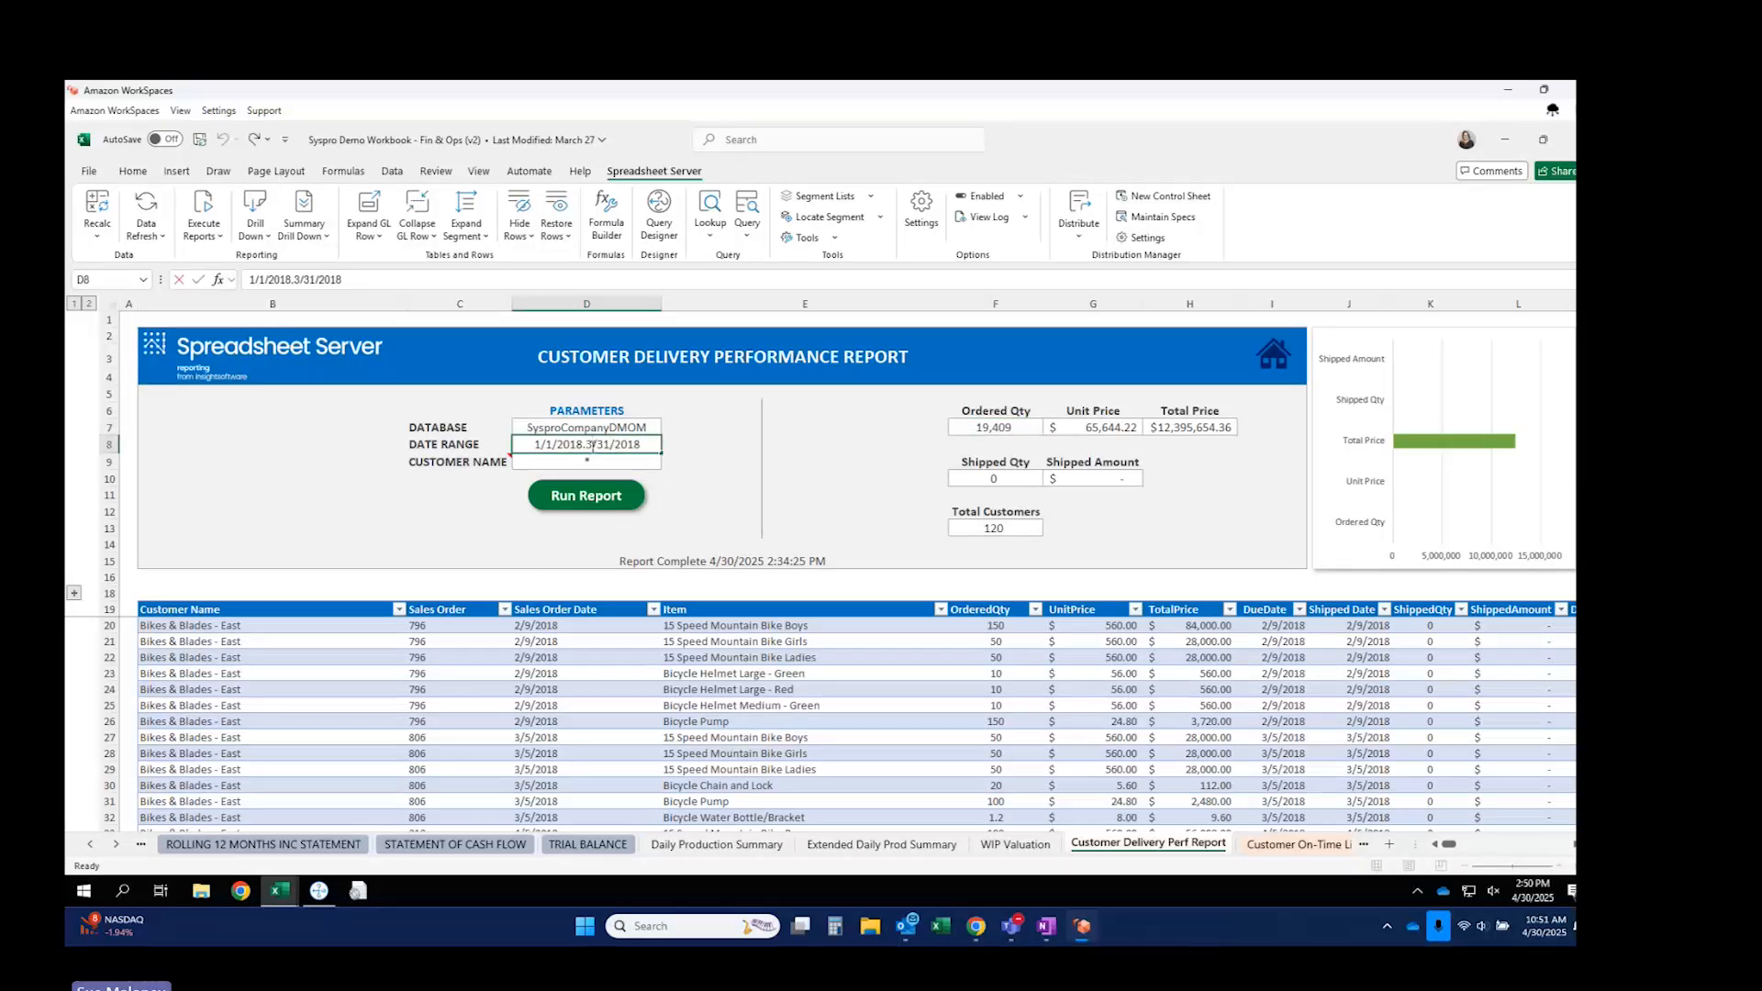
{"action": "key", "text": "BackSpace"}
{"action": "type", "text": "8"}
{"action": "key", "text": "Tab"}
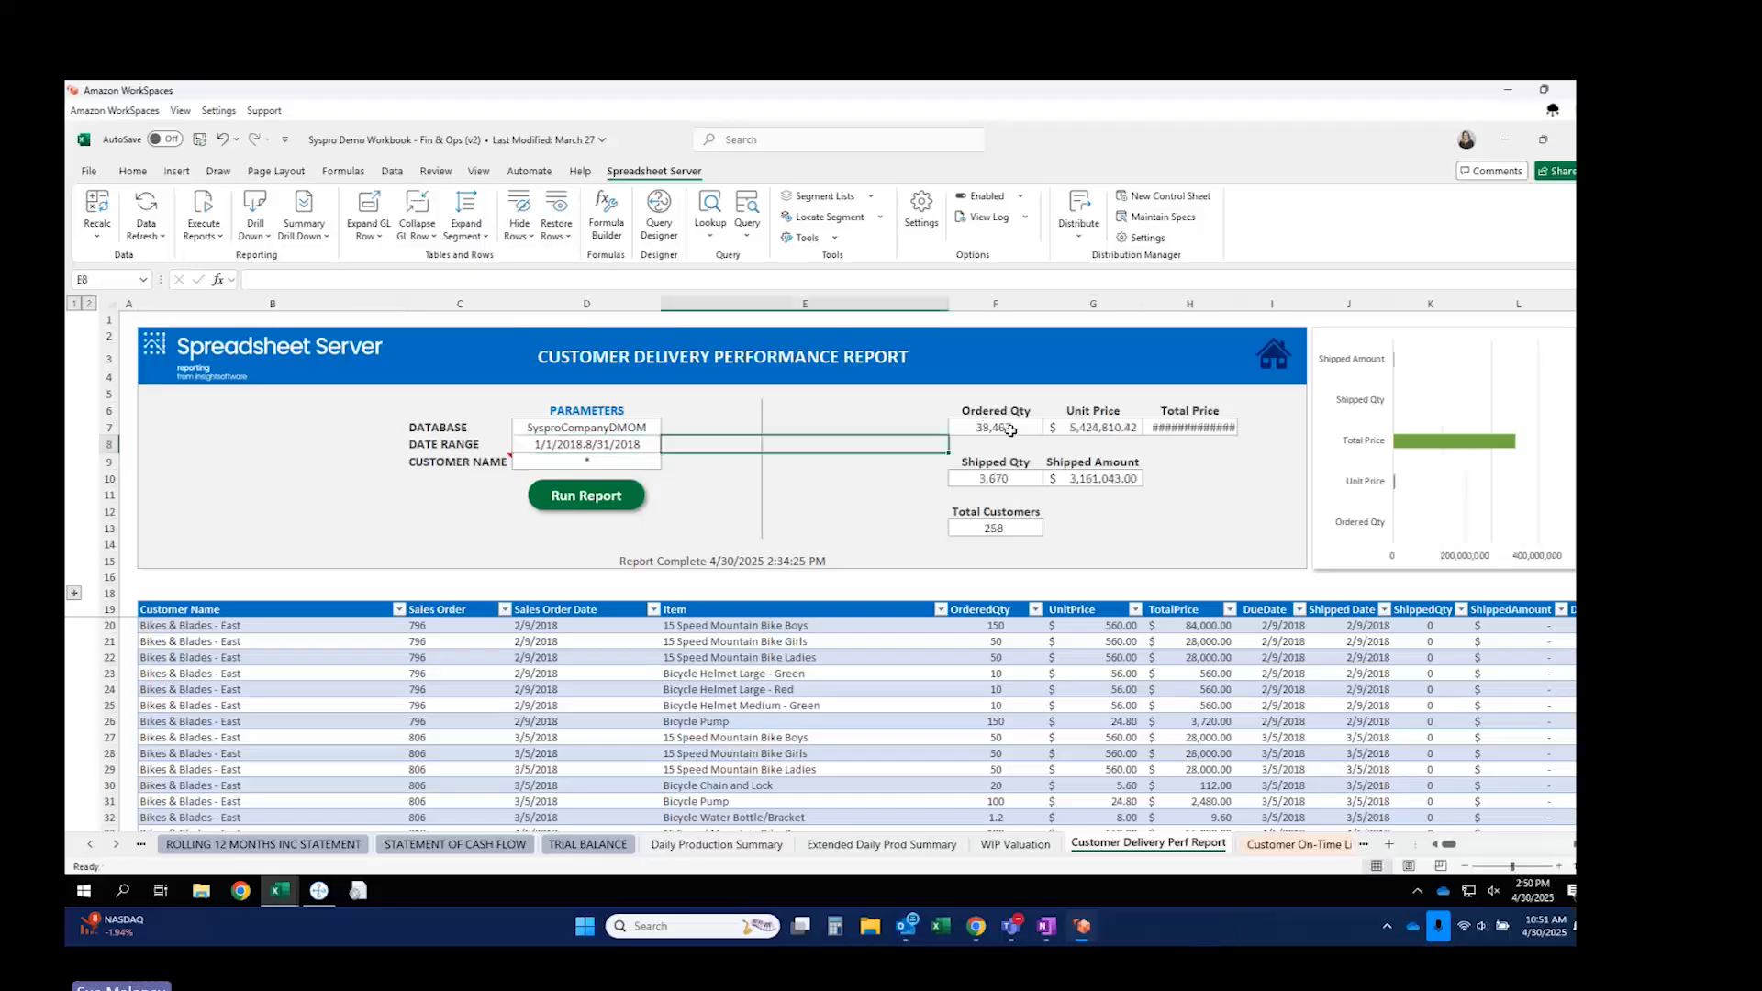
{"action": "left_click", "coordinate": [1081, 428]}
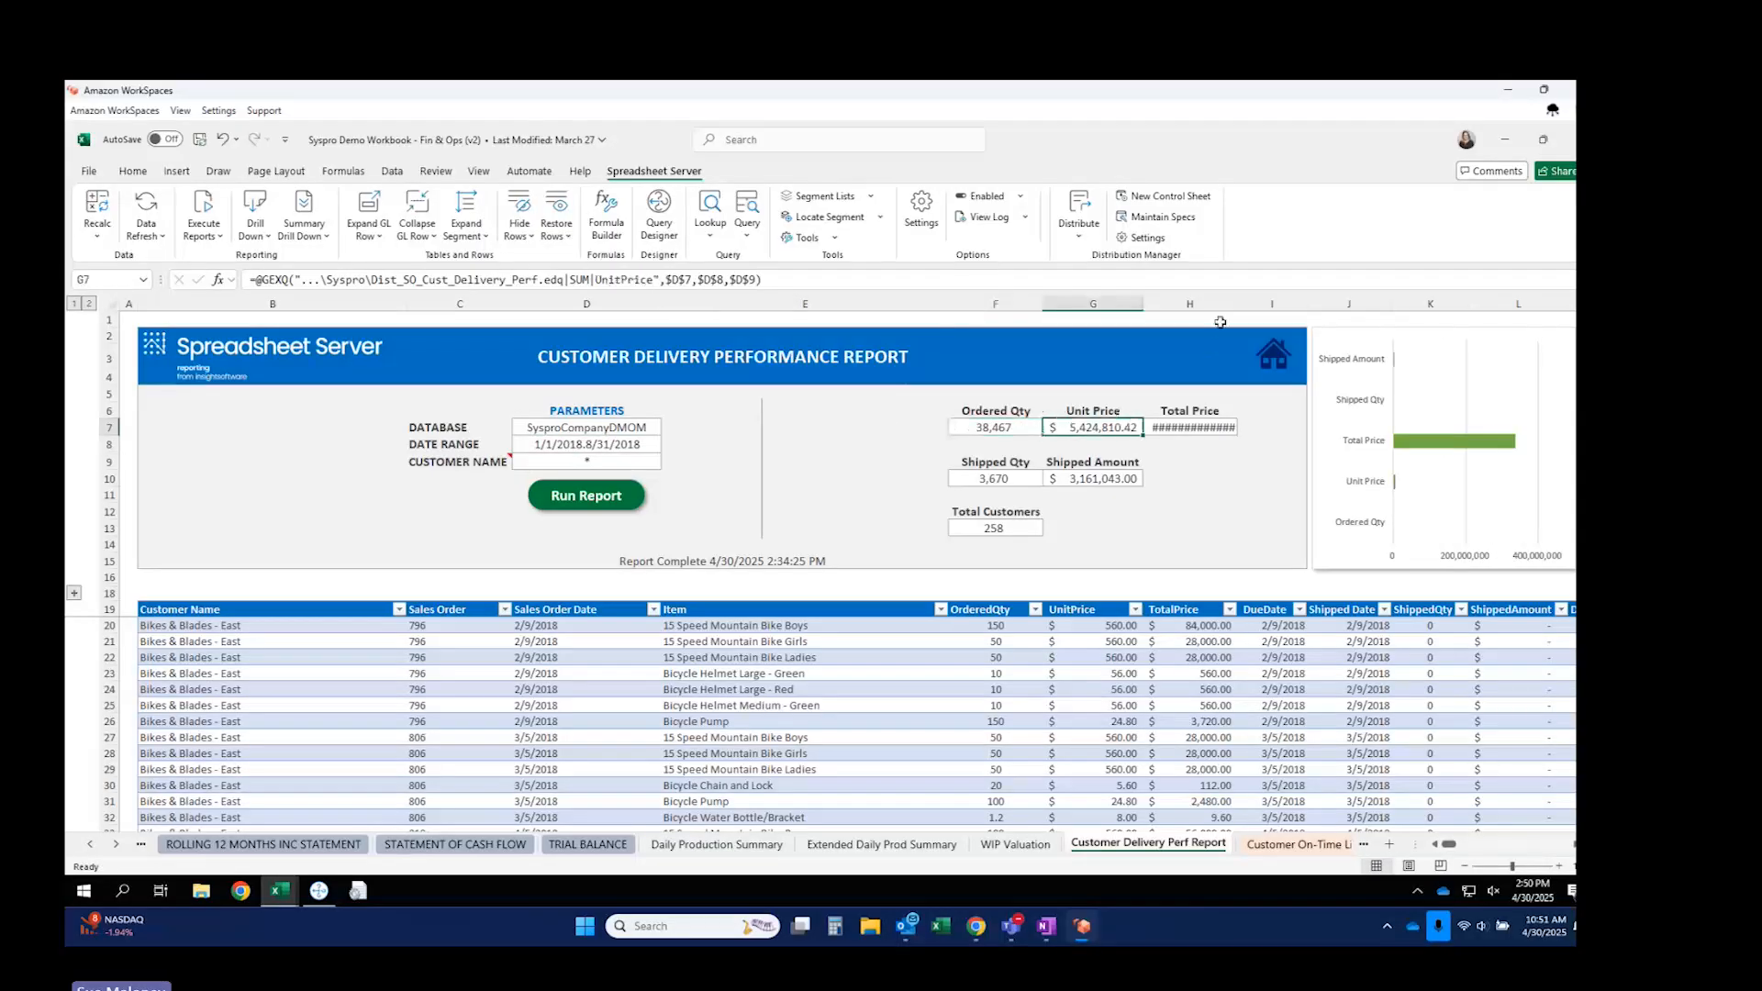
{"action": "left_click_drag", "start_coordinate": [1239, 307], "coordinate": [1254, 307]}
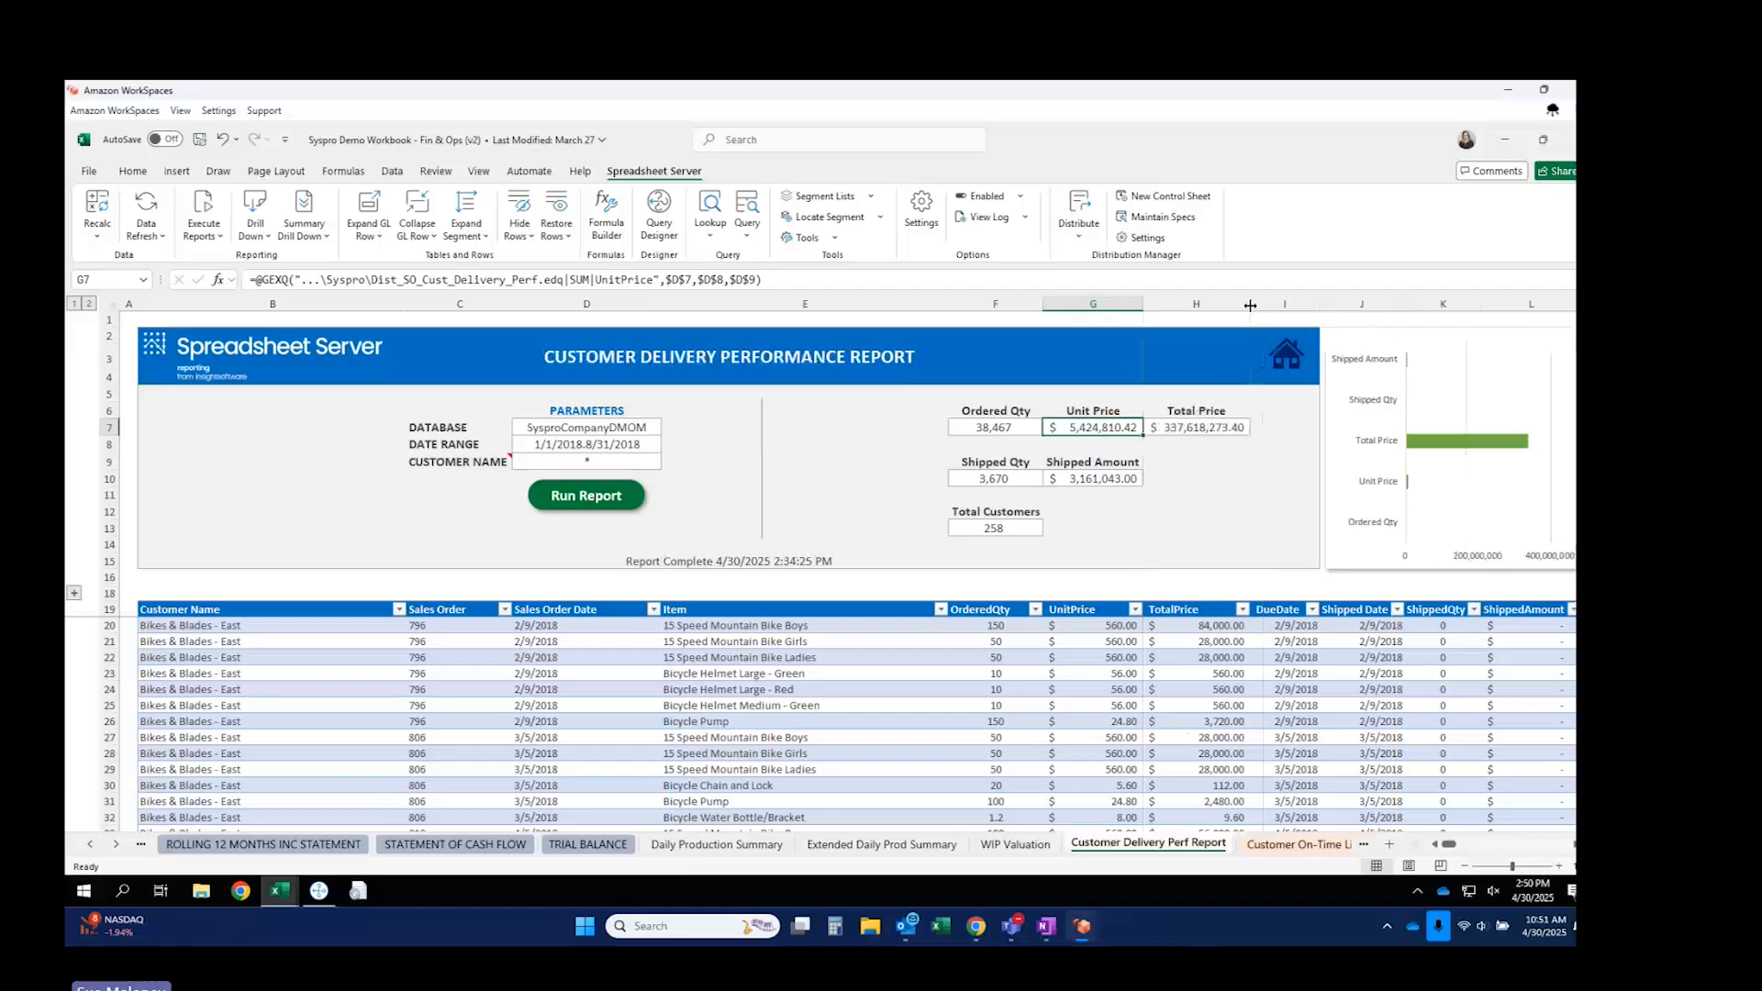
{"action": "left_click", "coordinate": [598, 518]}
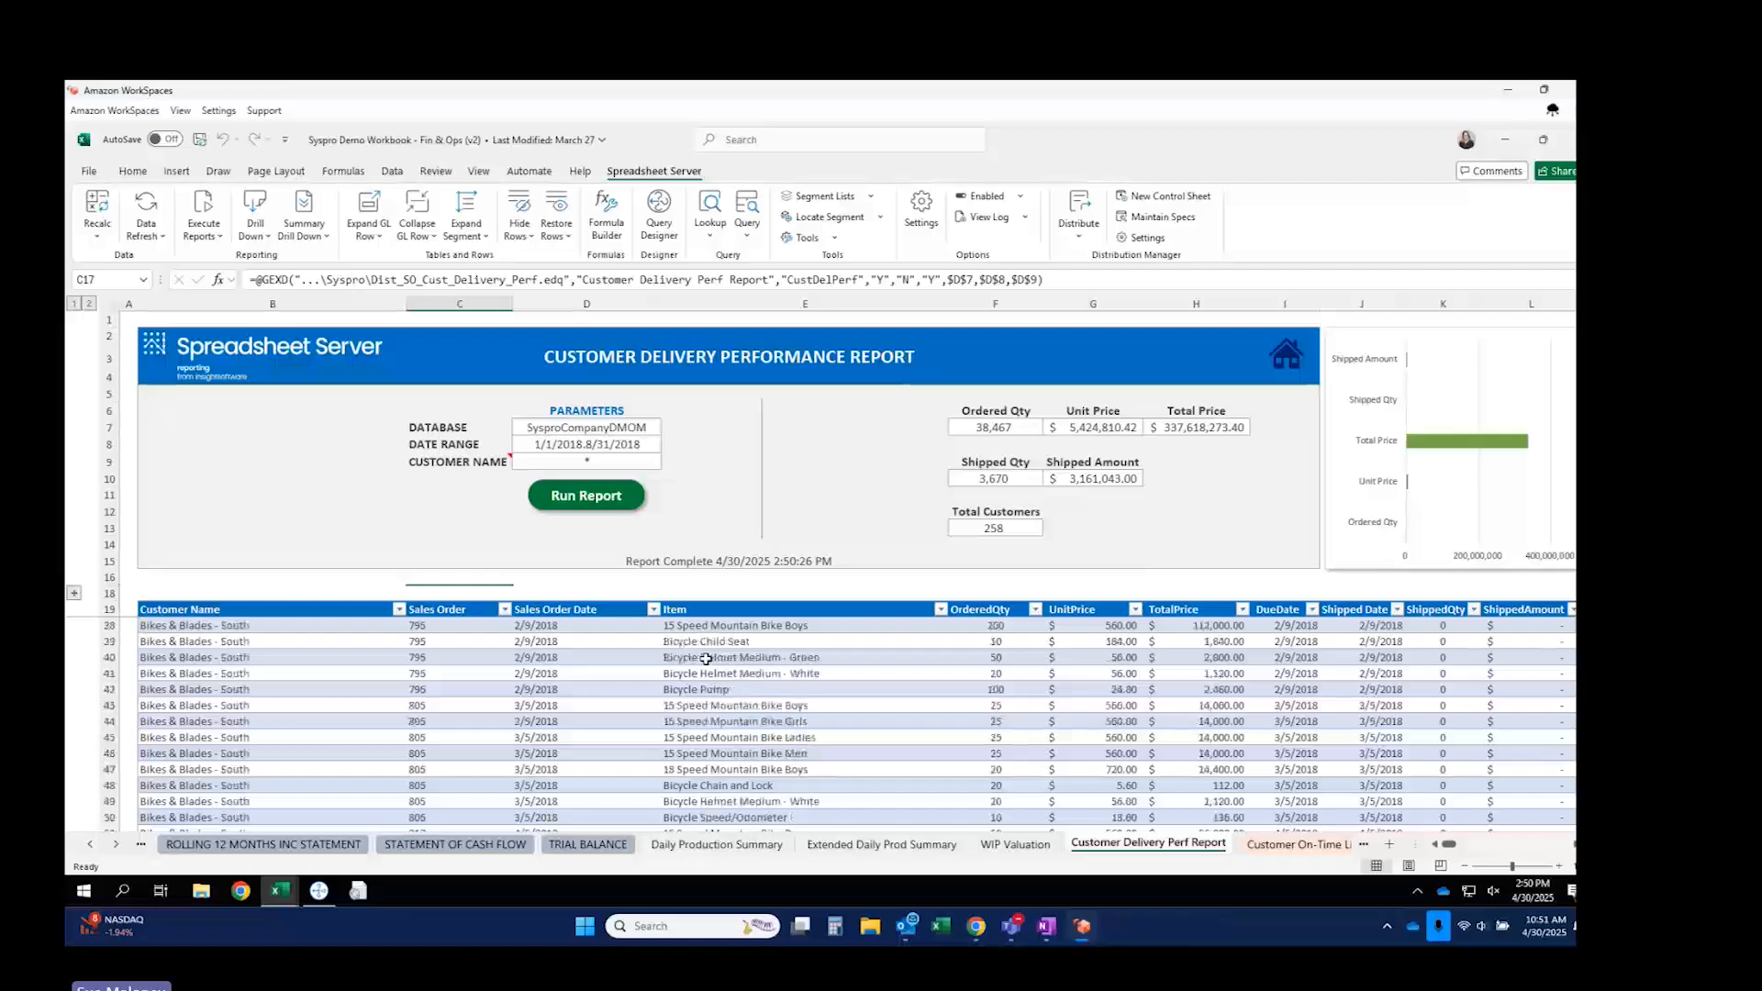
Scroll through the refreshed results and expand hidden row 17 showing the GEXD DETAIL FORMULA.
{"action": "scroll", "coordinate": [705, 658], "scroll_direction": "down", "scroll_amount": 20}
{"action": "scroll", "coordinate": [685, 743], "scroll_direction": "down", "scroll_amount": 20}
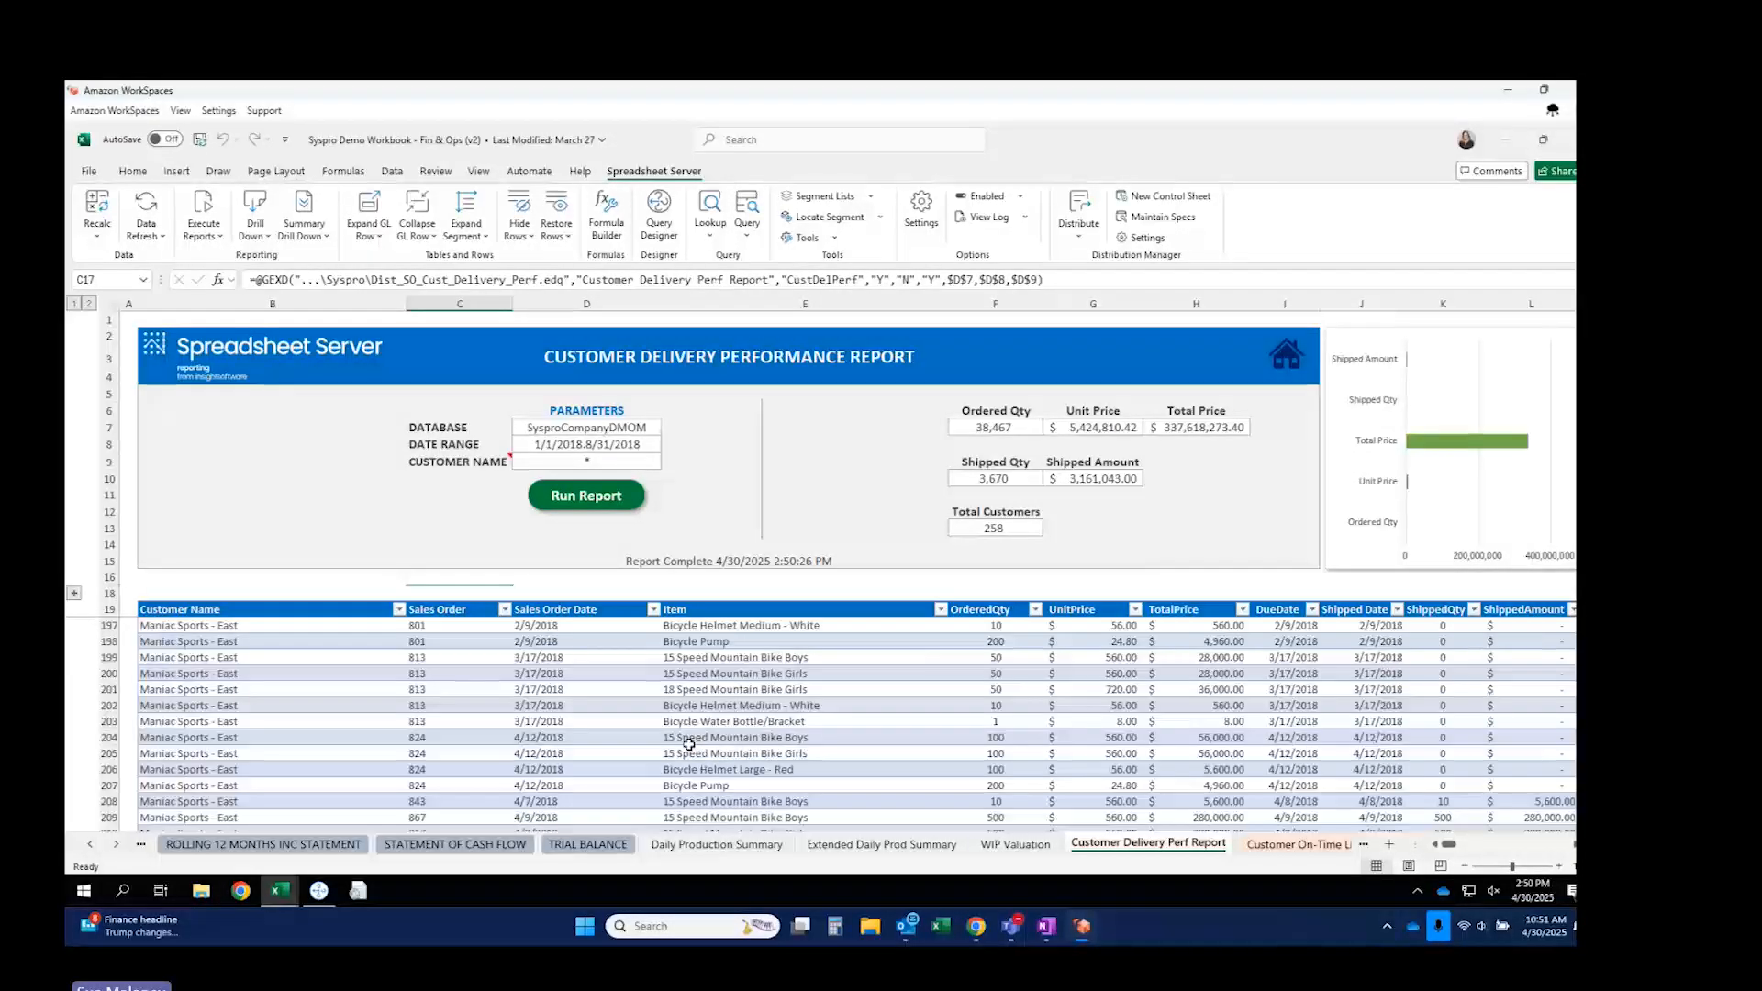
{"action": "scroll", "coordinate": [688, 744], "scroll_direction": "up", "scroll_amount": 5}
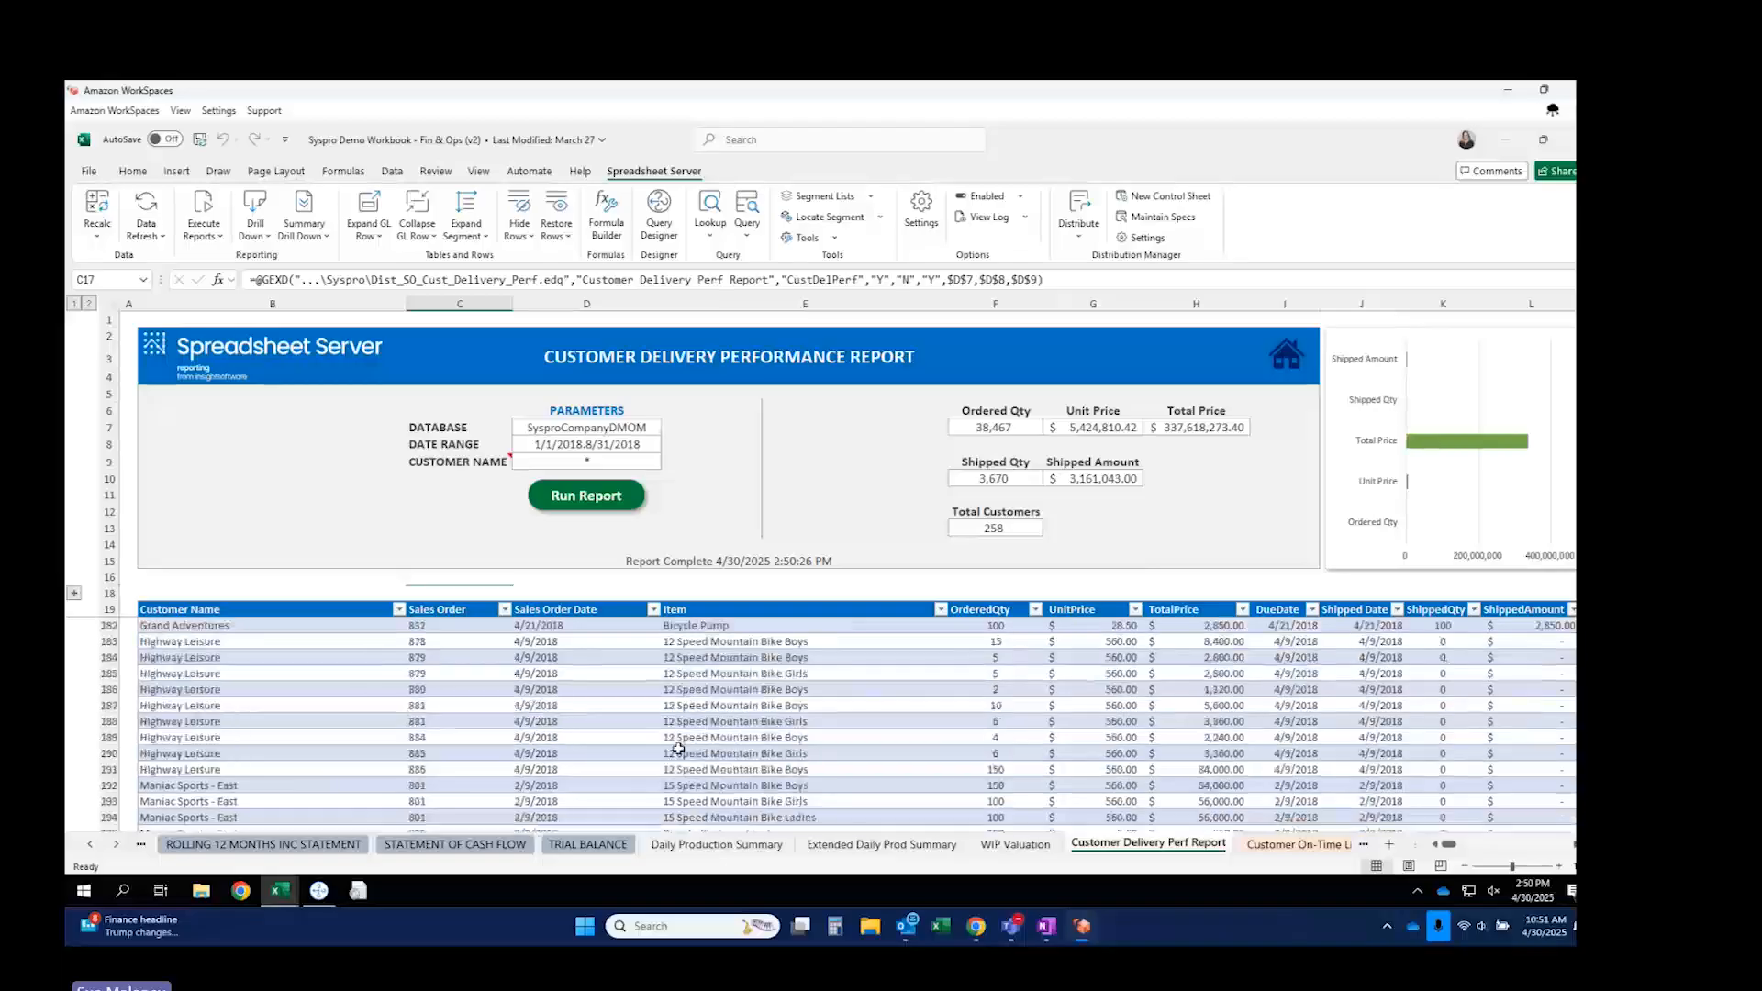
{"action": "scroll", "coordinate": [678, 748], "scroll_direction": "up", "scroll_amount": 20}
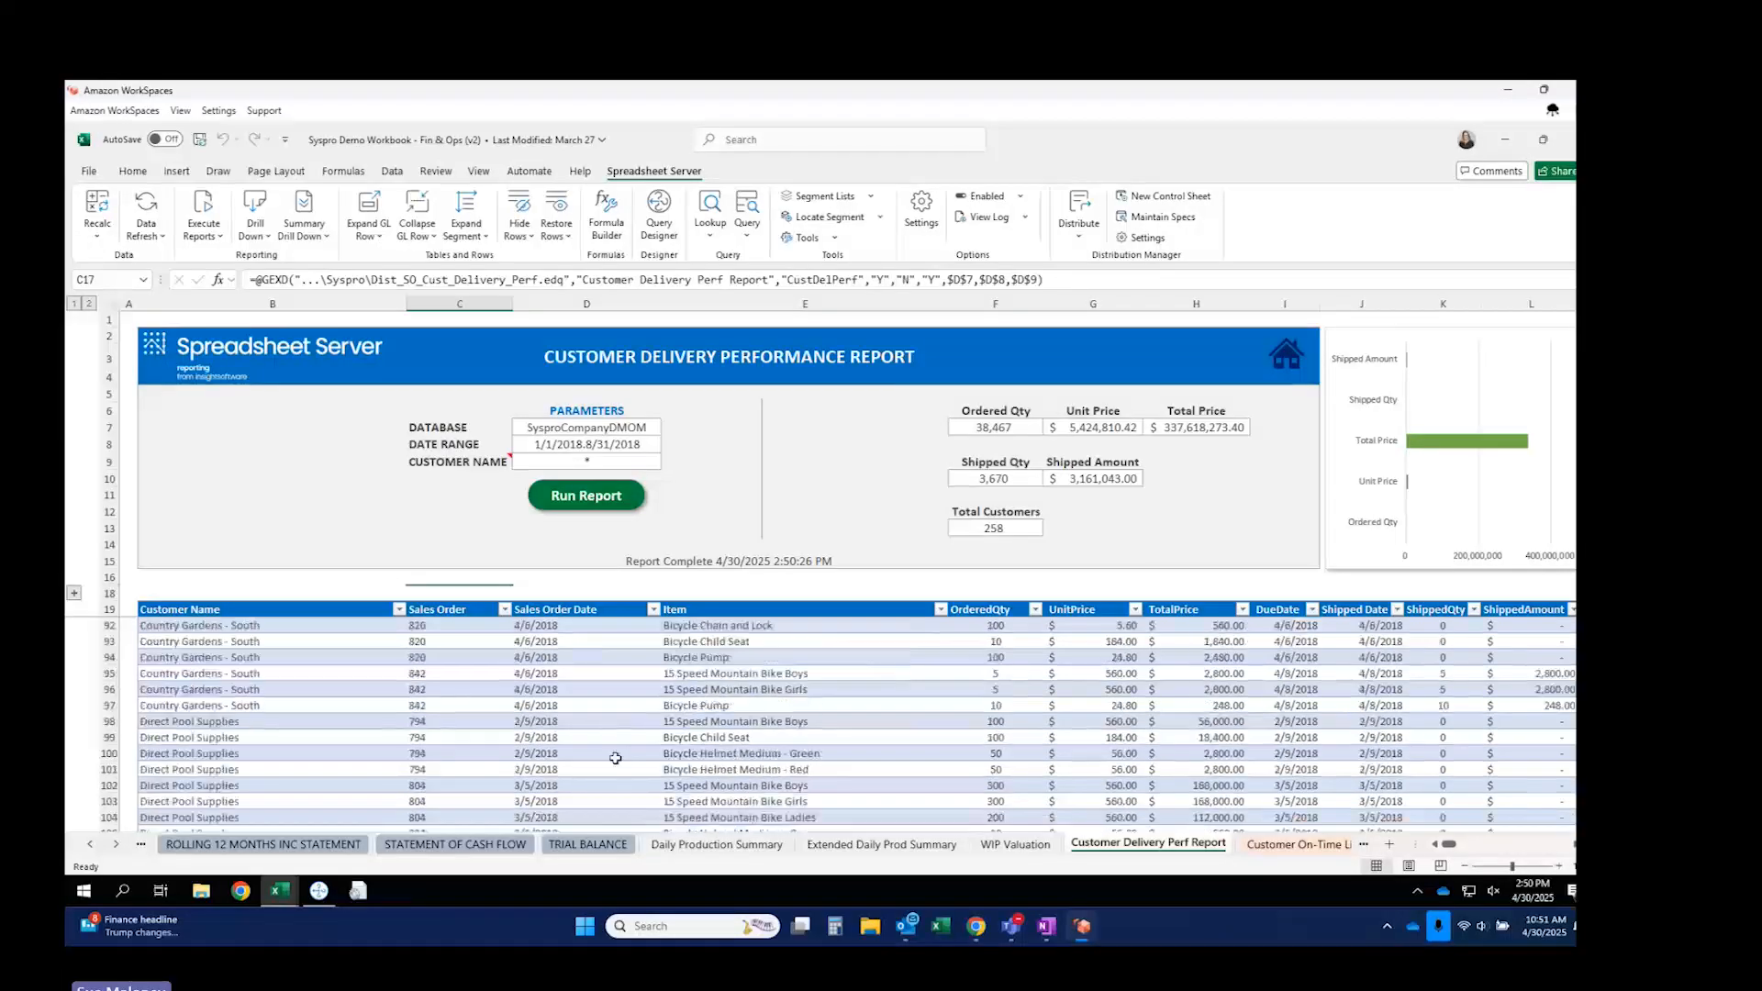
{"action": "scroll", "coordinate": [614, 758], "scroll_direction": "up", "scroll_amount": 20}
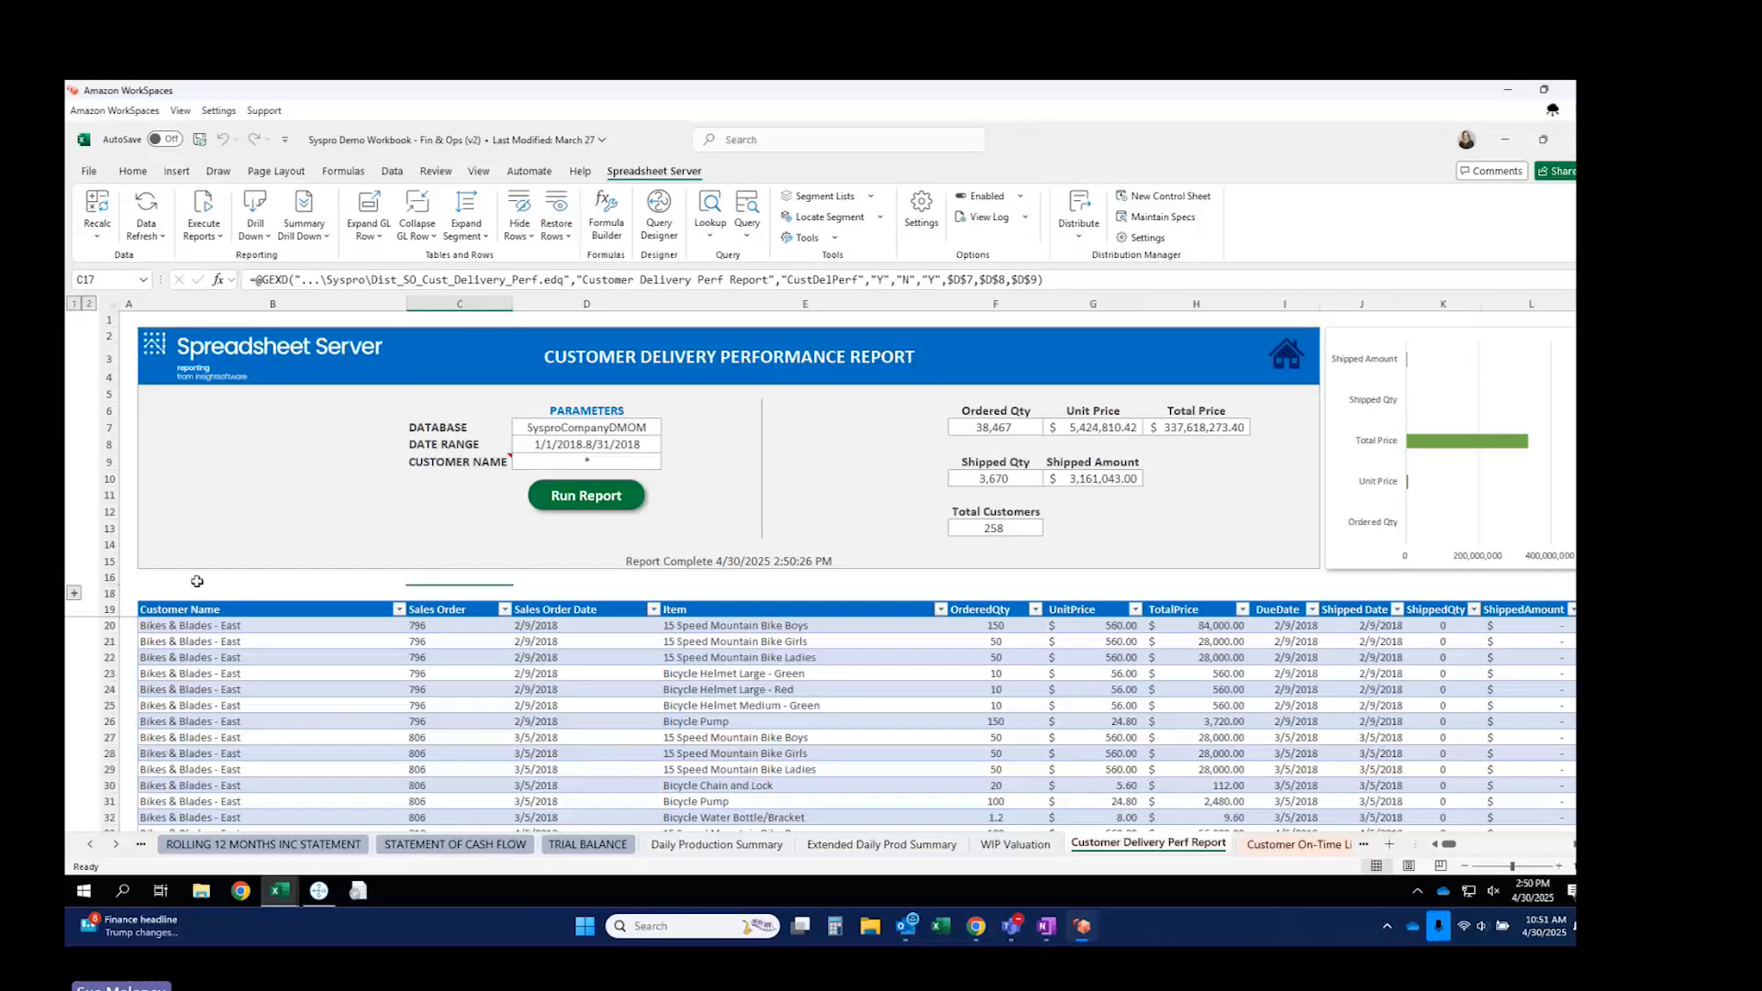
{"action": "left_click", "coordinate": [75, 593]}
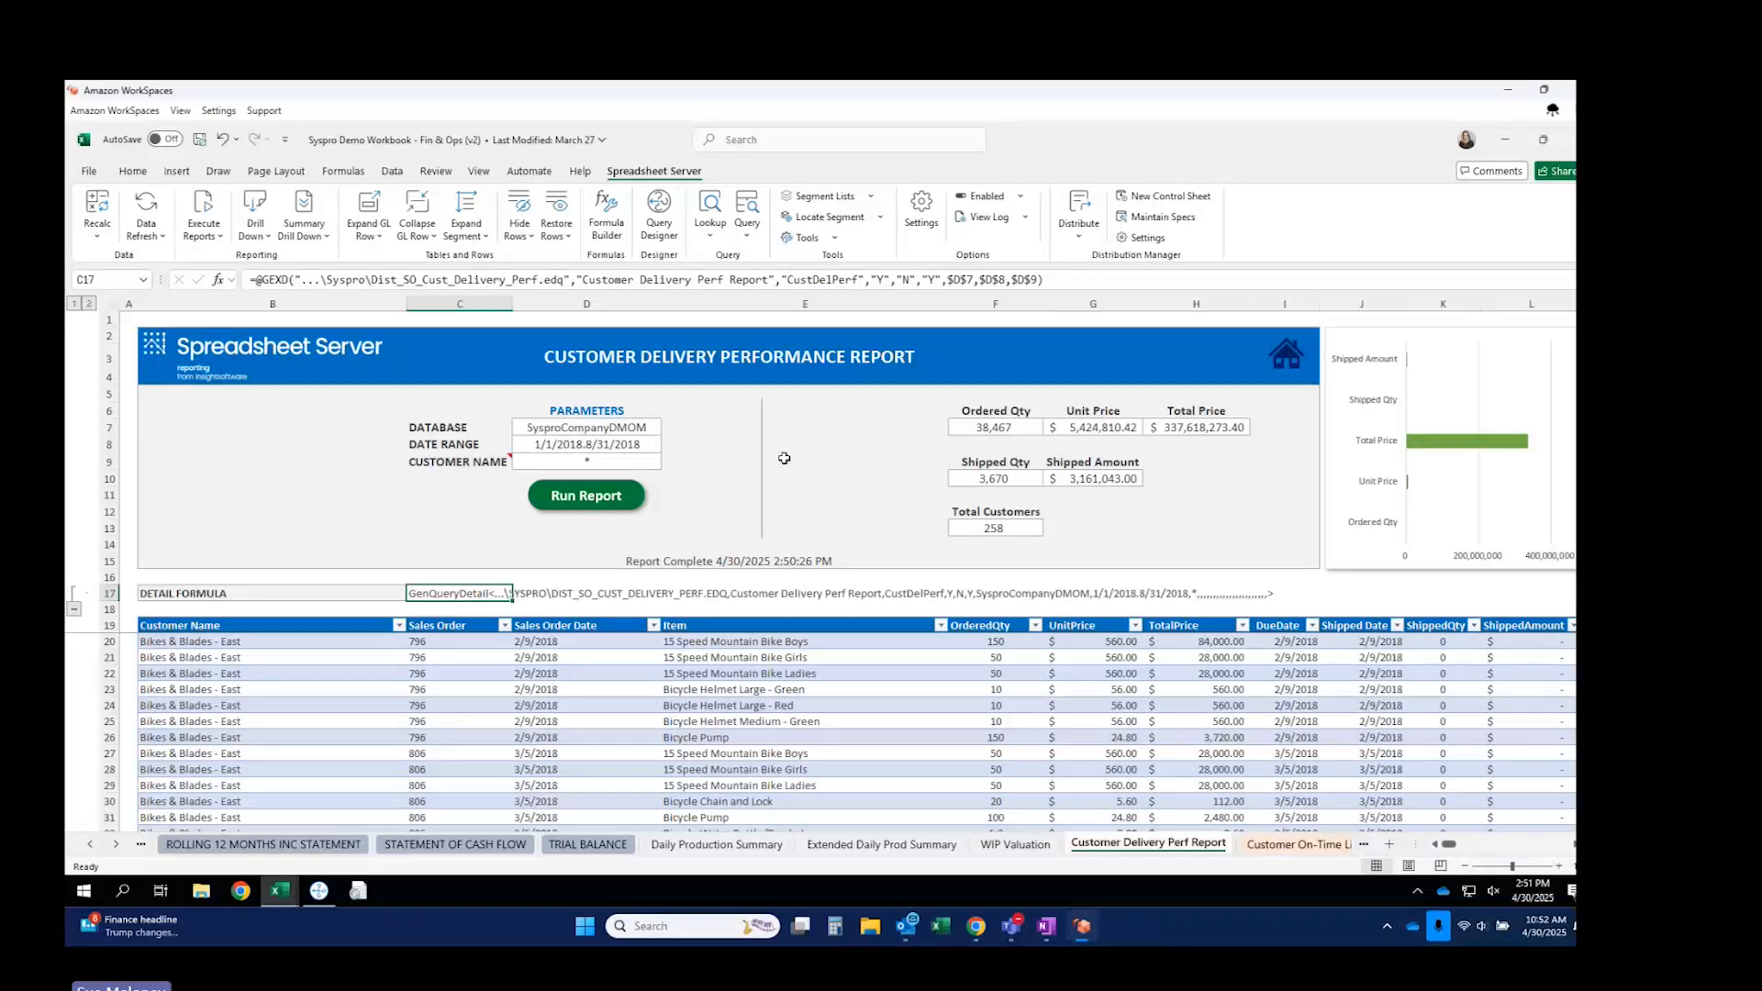
Load Dist_SO_Cust_Delivery_Perf.edq in Query Designer and narrow the Field column to reveal Criteria.
{"action": "left_click", "coordinate": [320, 897]}
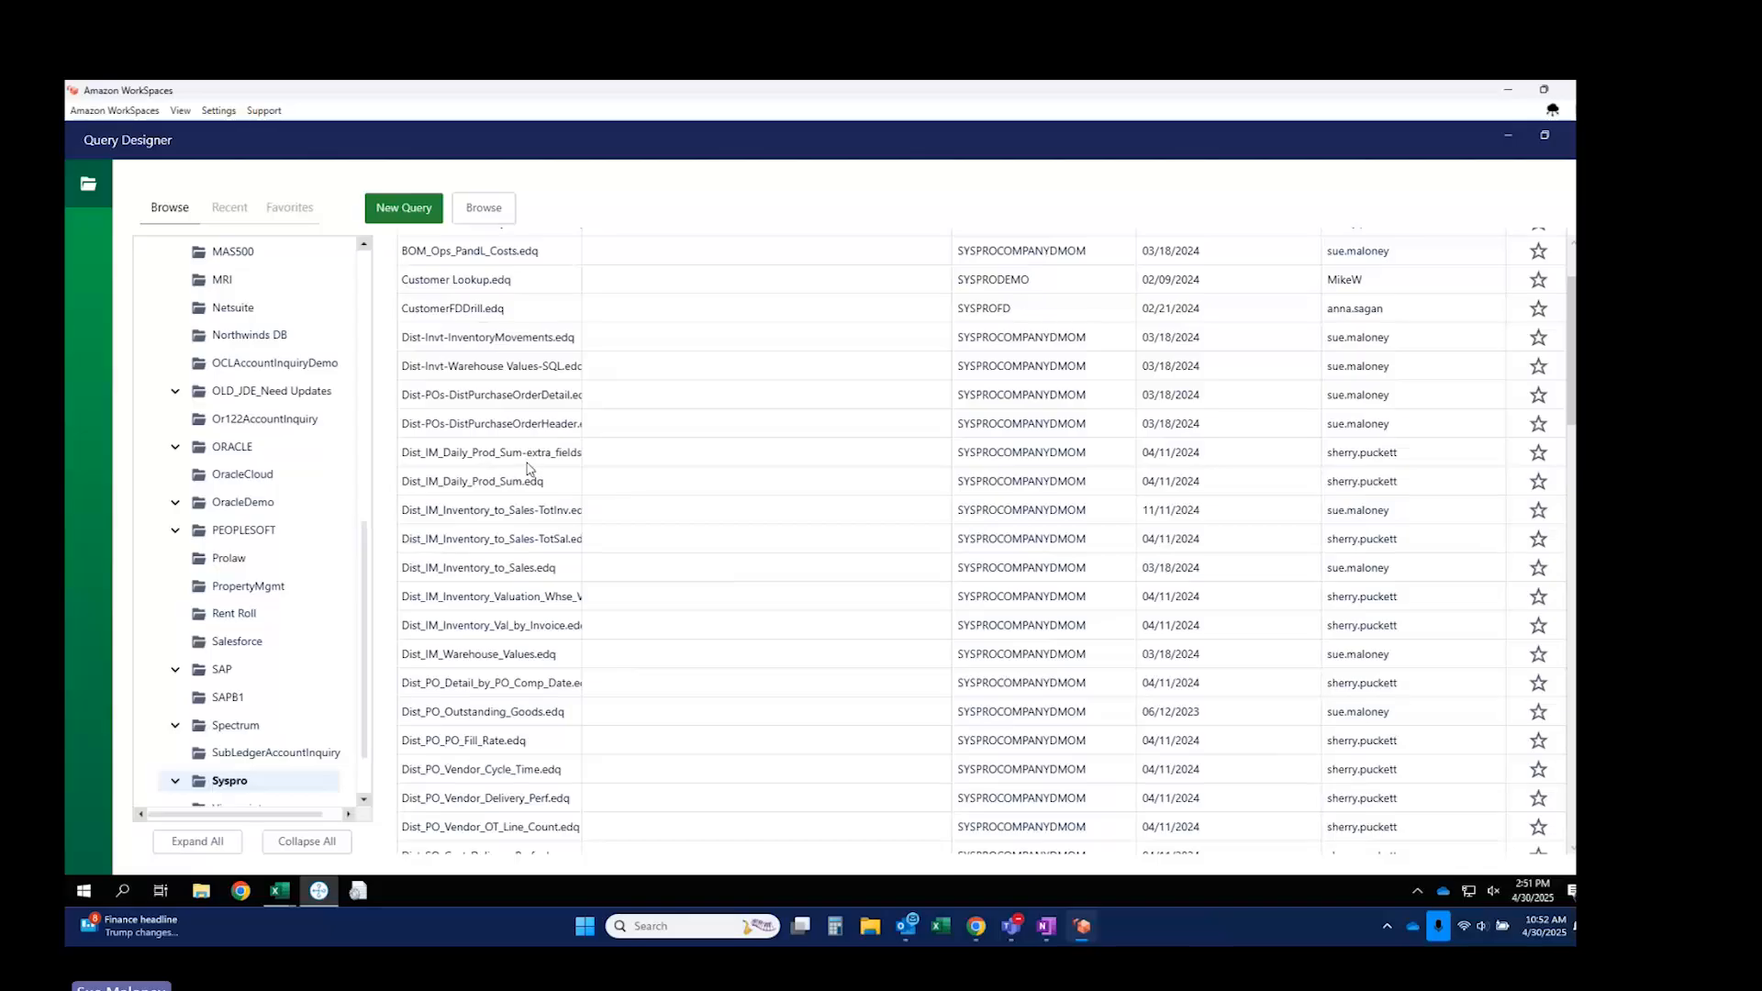
{"action": "scroll", "coordinate": [530, 469], "scroll_direction": "down", "scroll_amount": 1}
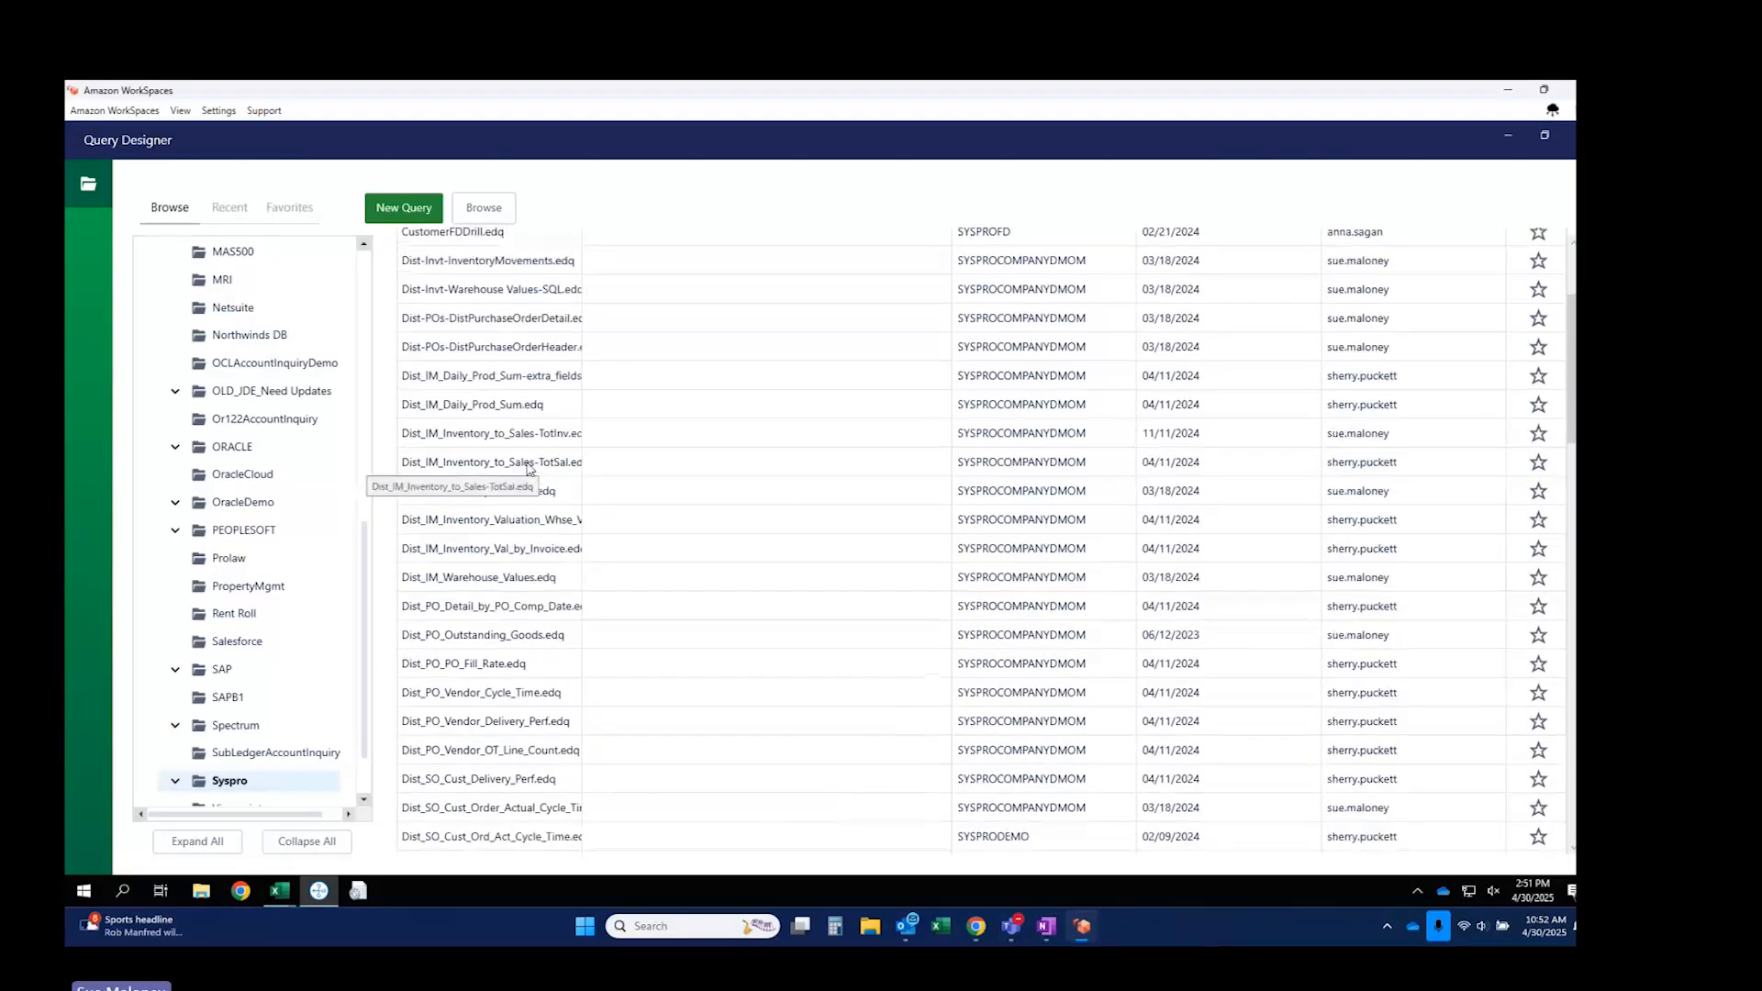
{"action": "left_click", "coordinate": [492, 780]}
{"action": "double_click", "coordinate": [492, 779]}
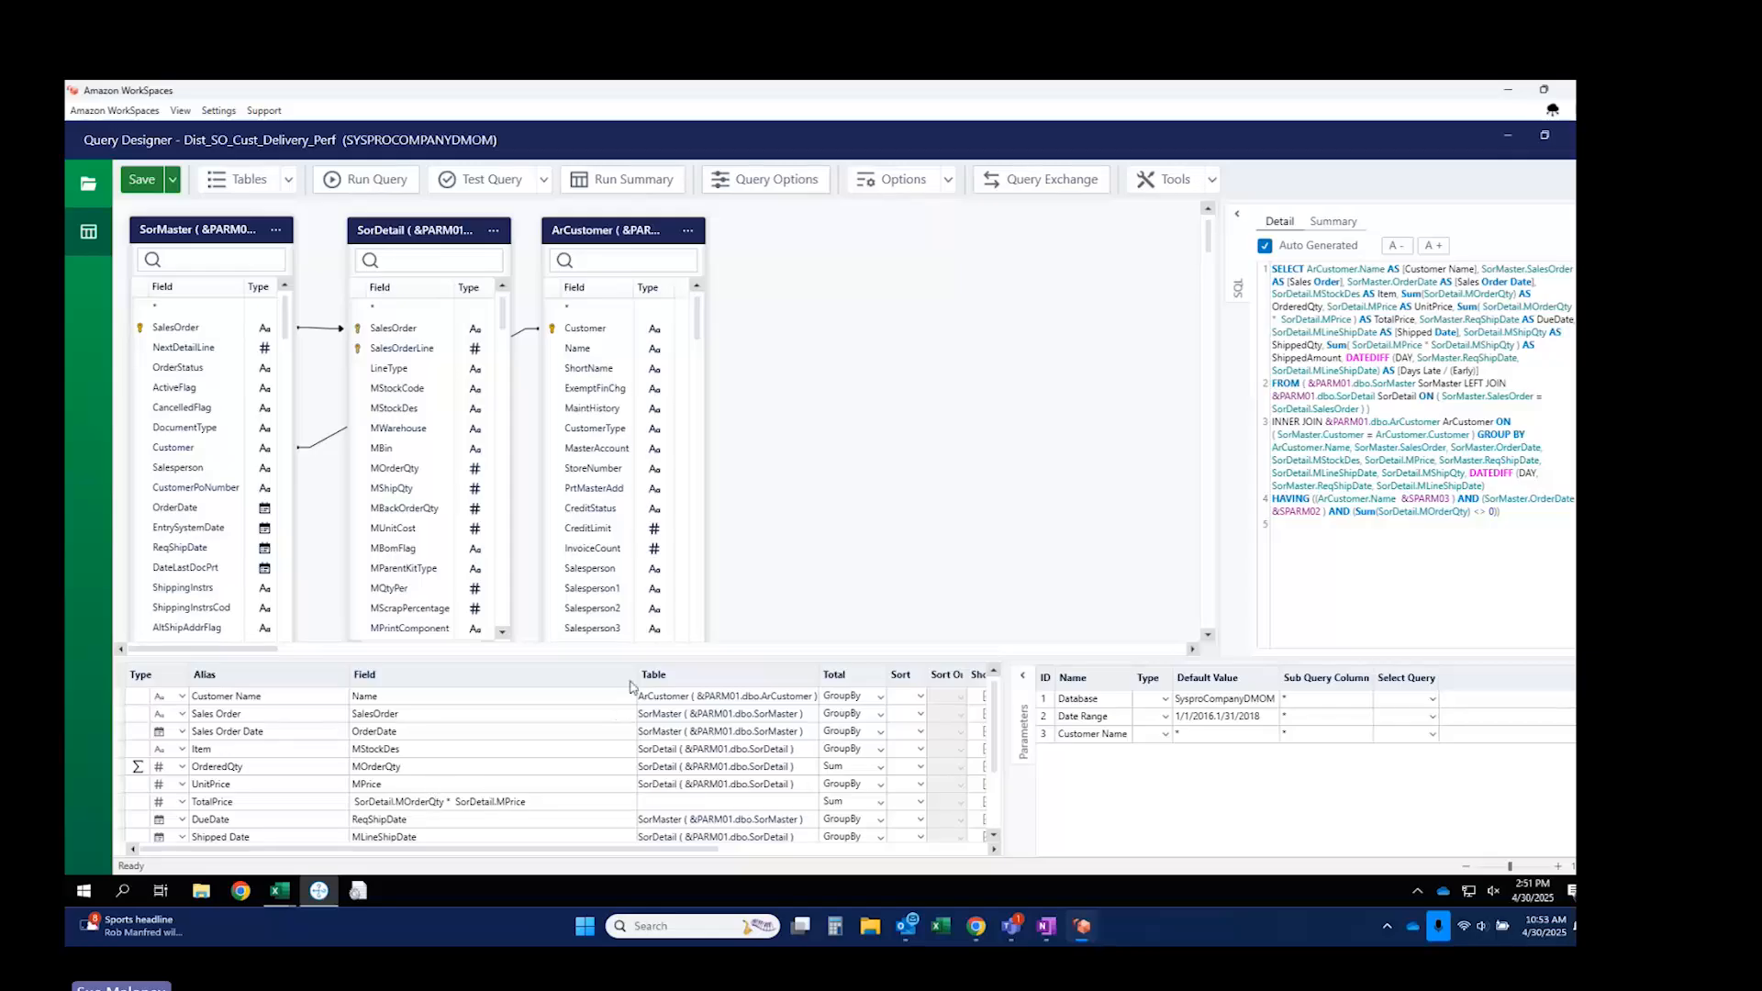
{"action": "left_click_drag", "start_coordinate": [637, 675], "coordinate": [562, 688]}
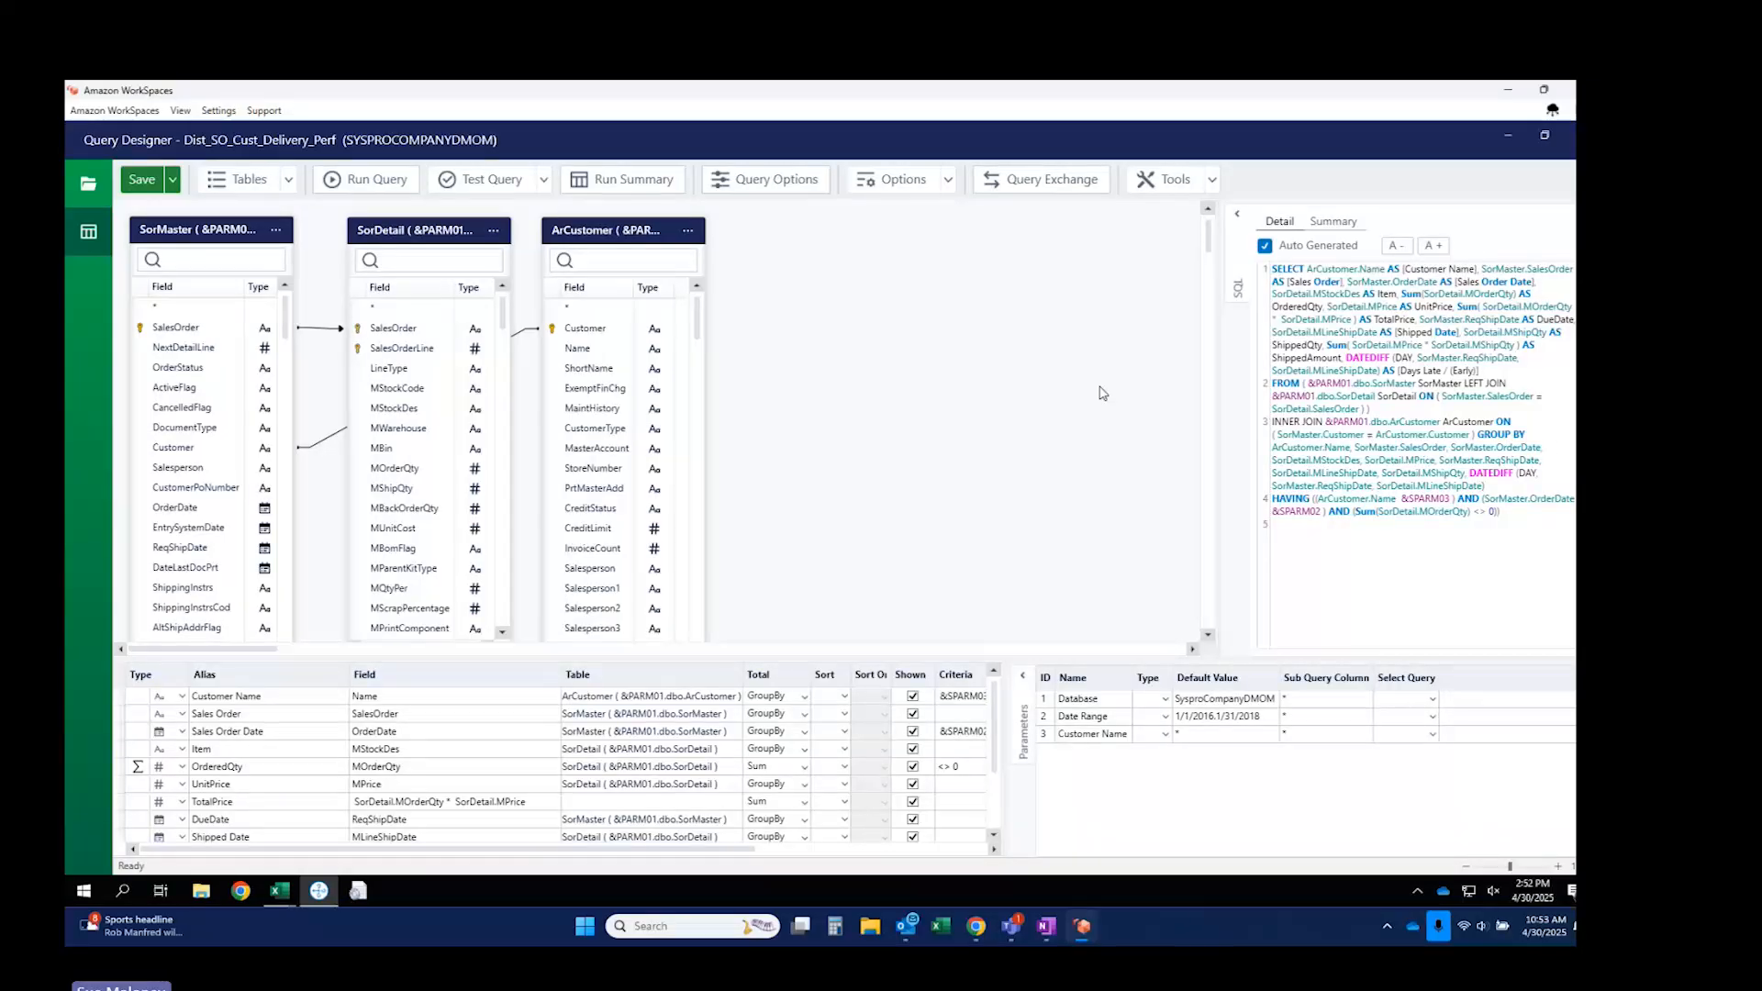
Preview the SorMaster SalesOrder field data, scan its result columns, then close the preview.
{"action": "left_click", "coordinate": [288, 180]}
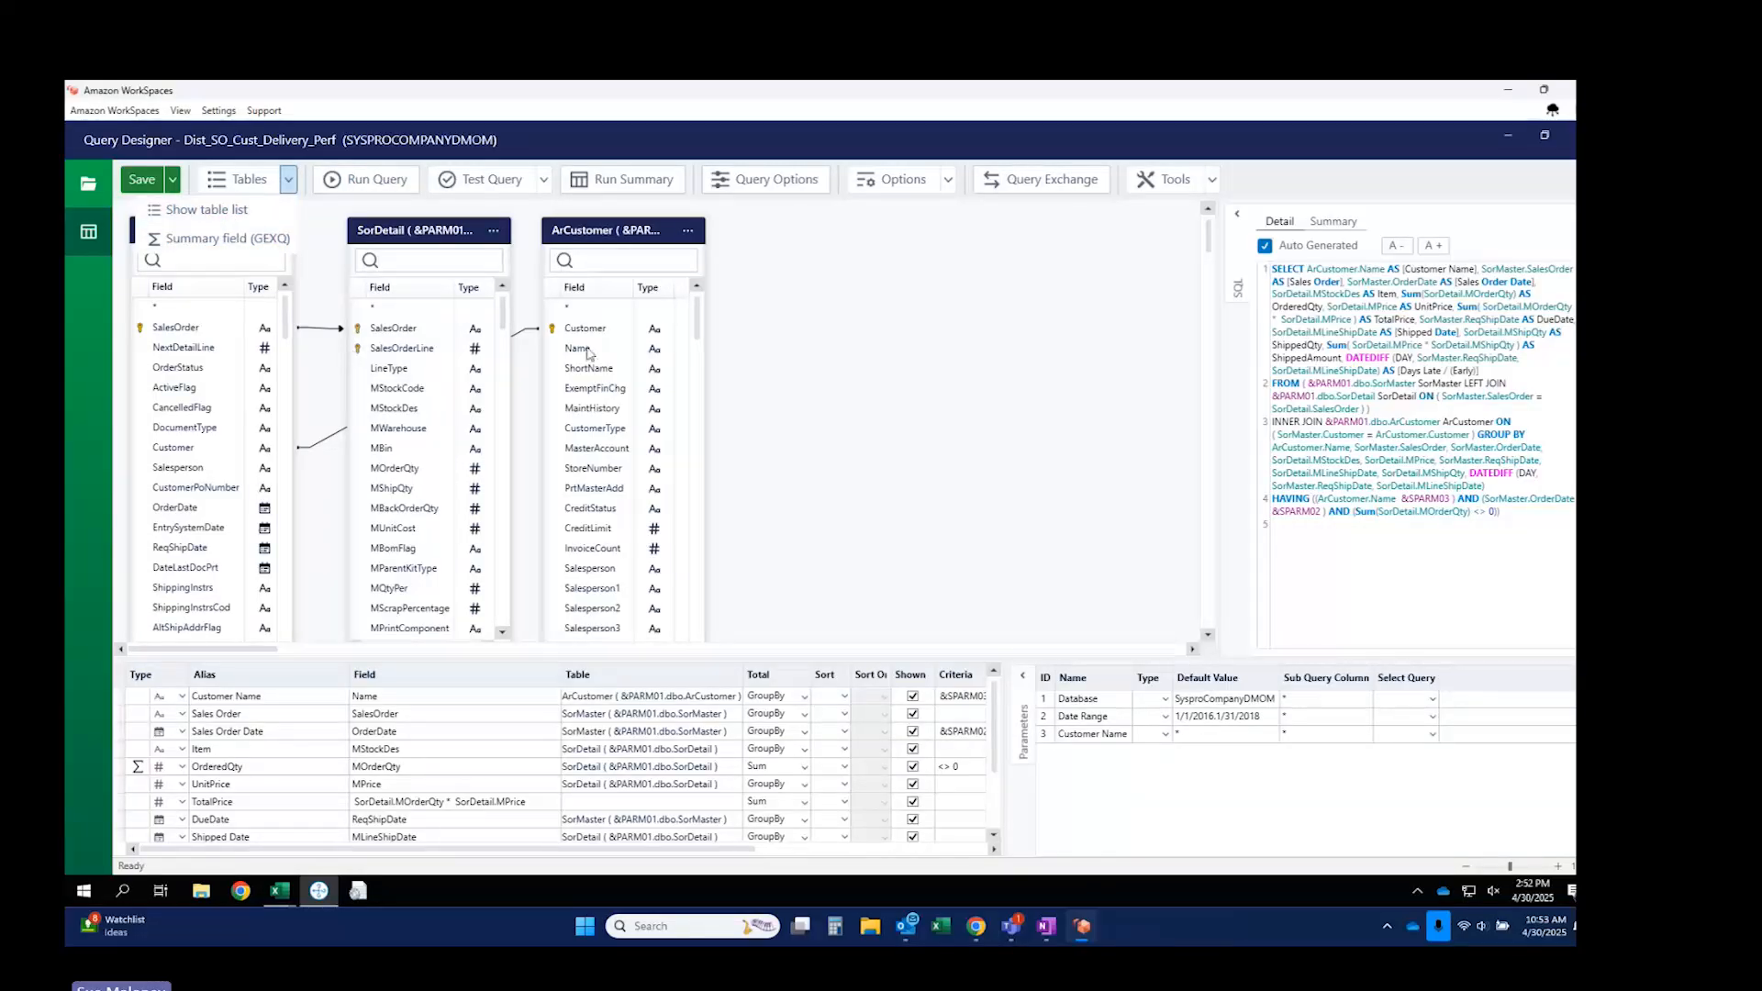
{"action": "left_click", "coordinate": [845, 370]}
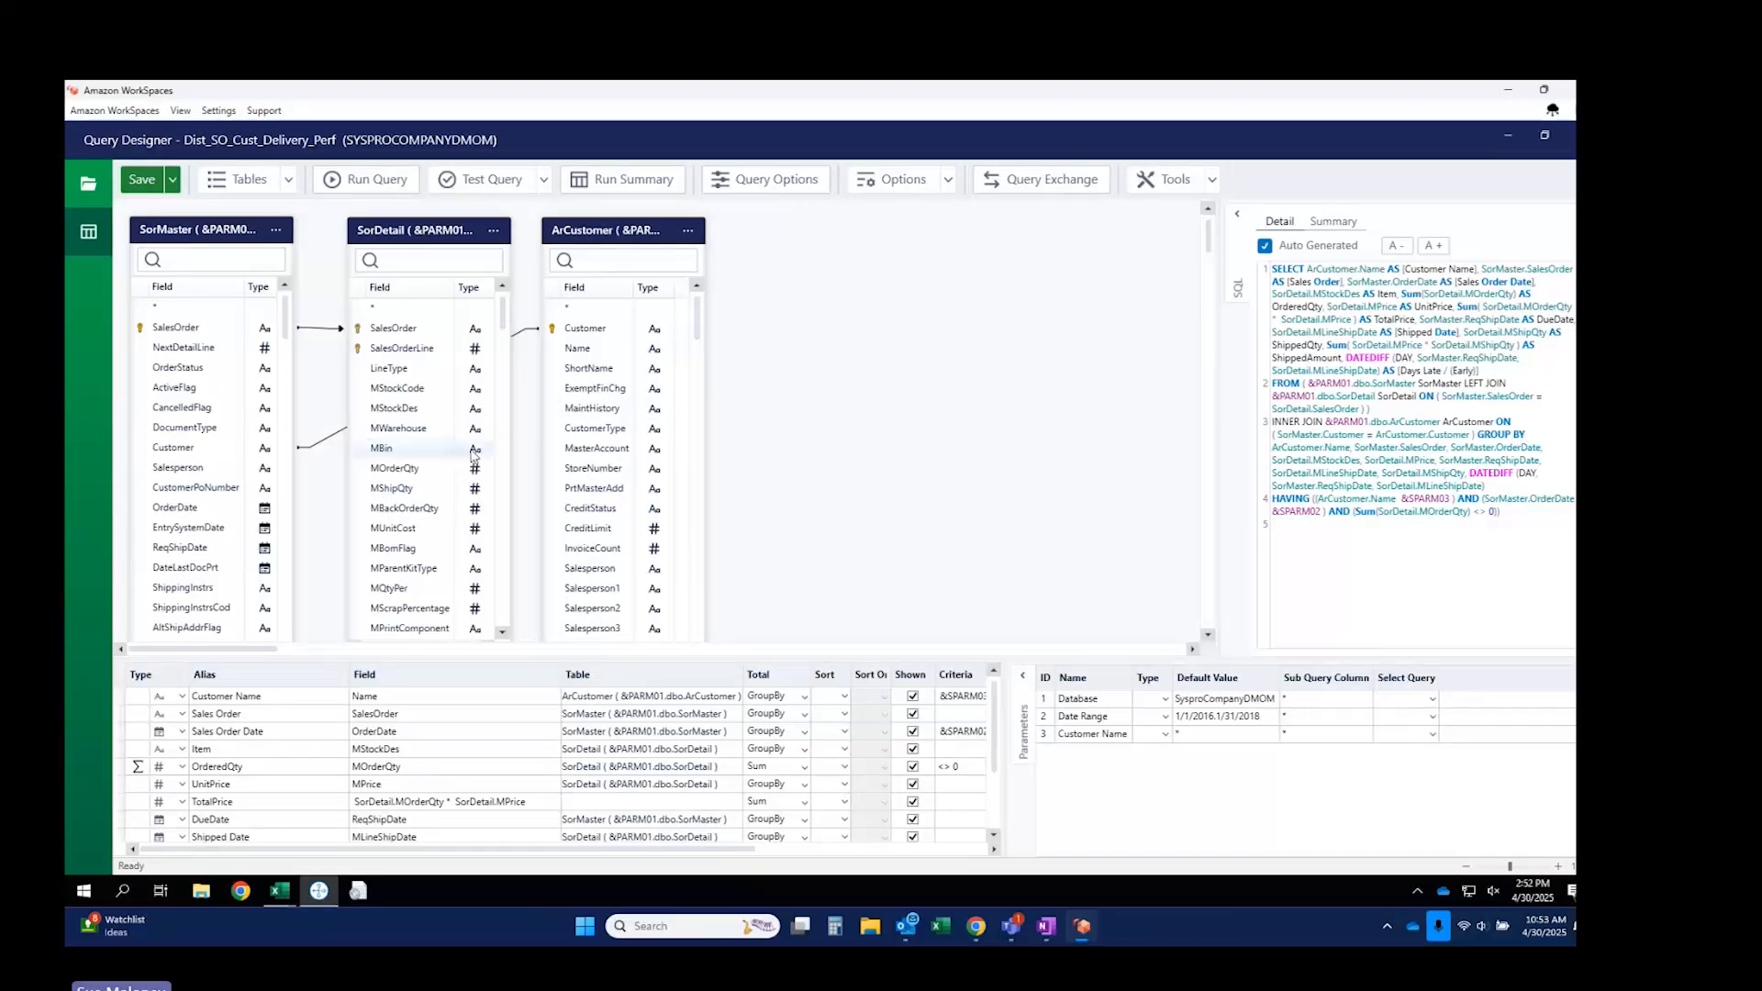
{"action": "right_click", "coordinate": [171, 316]}
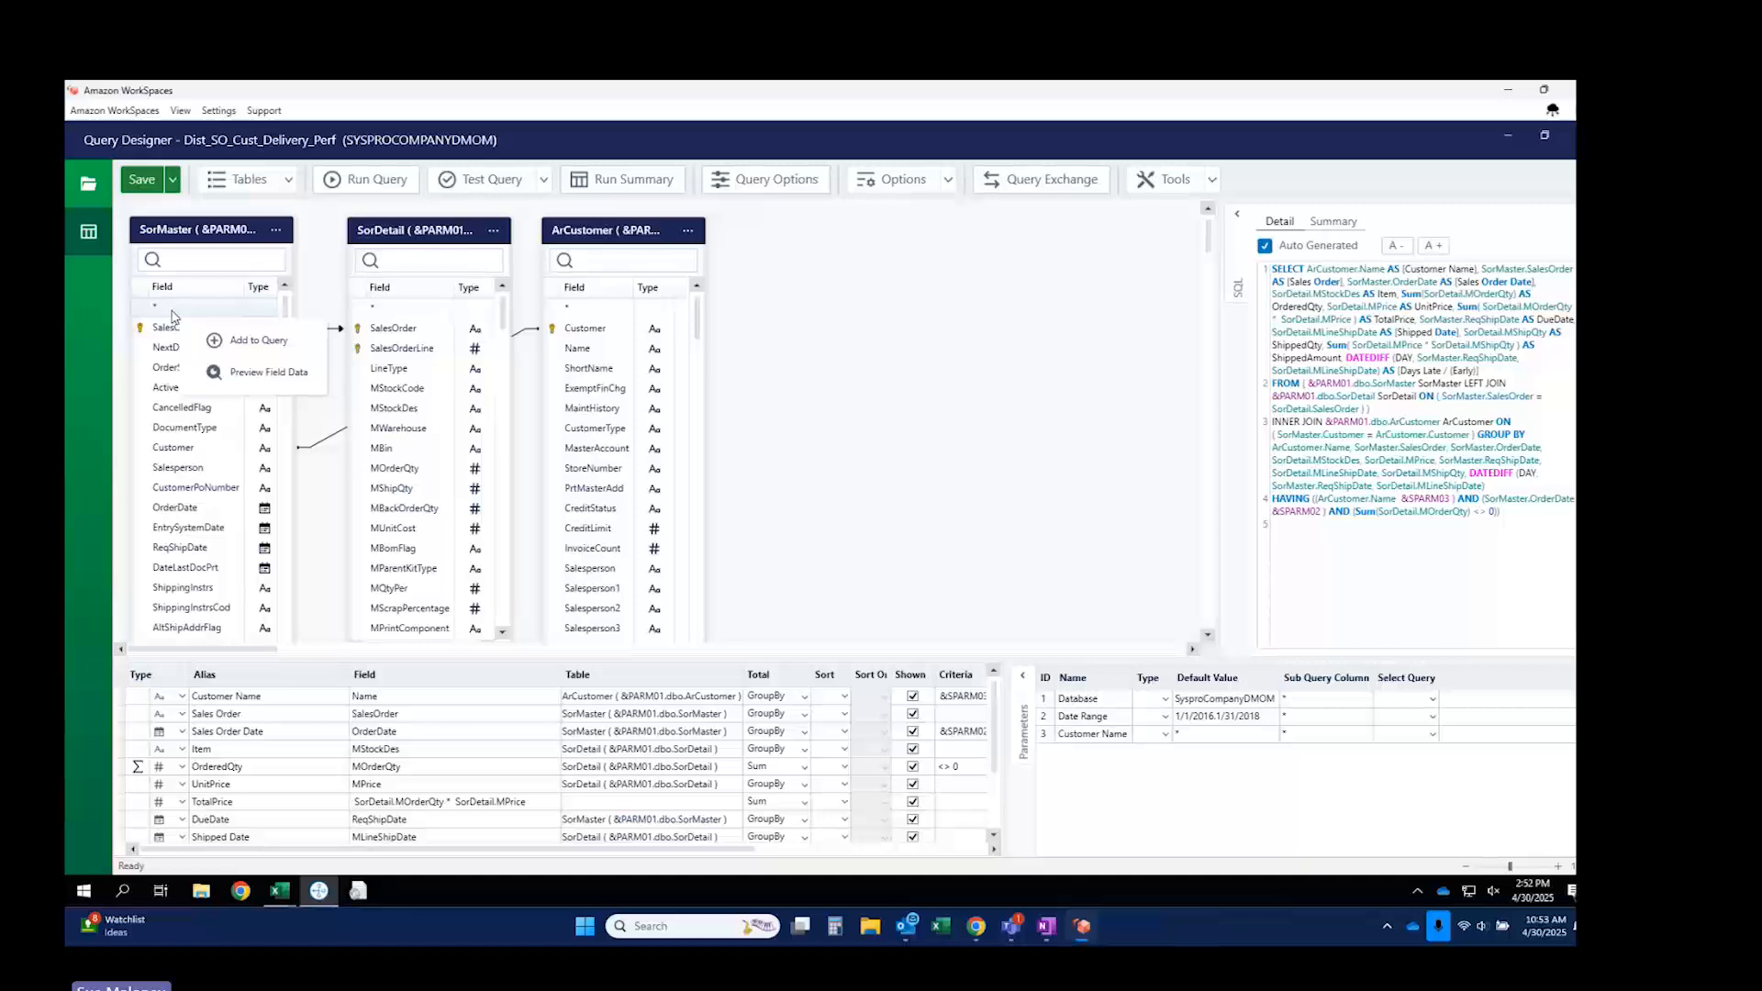
{"action": "left_click", "coordinate": [265, 373]}
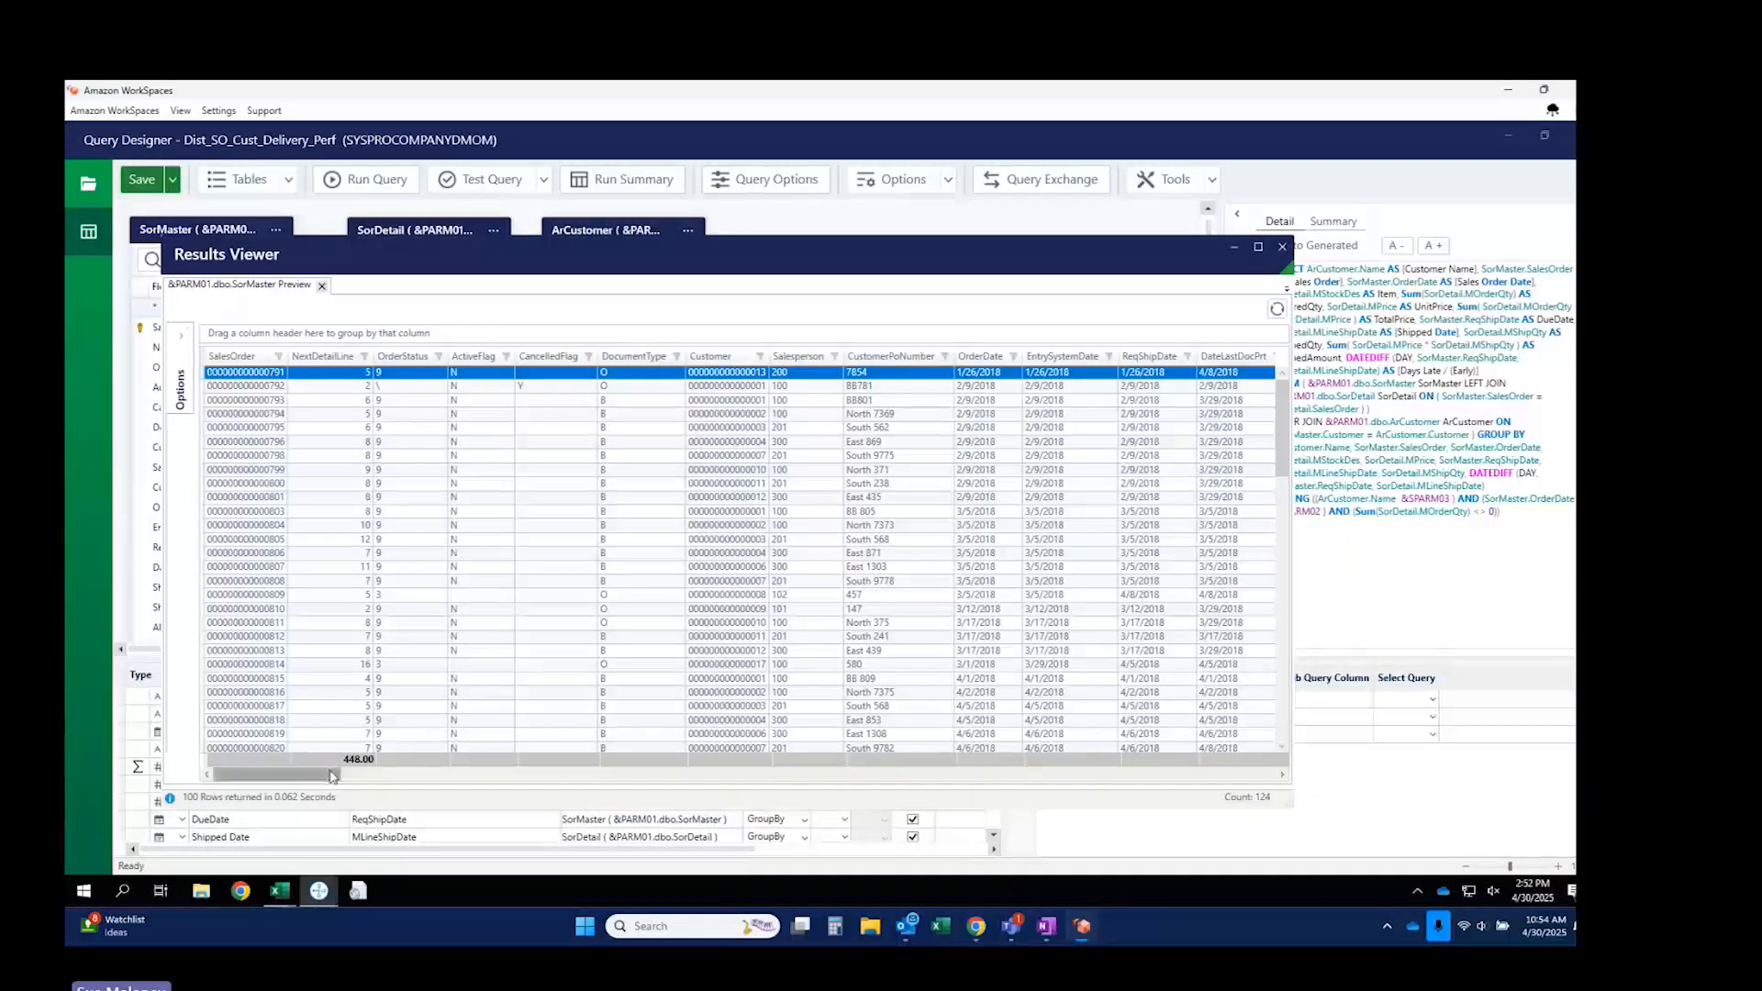
{"action": "left_click_drag", "start_coordinate": [333, 775], "coordinate": [345, 775]}
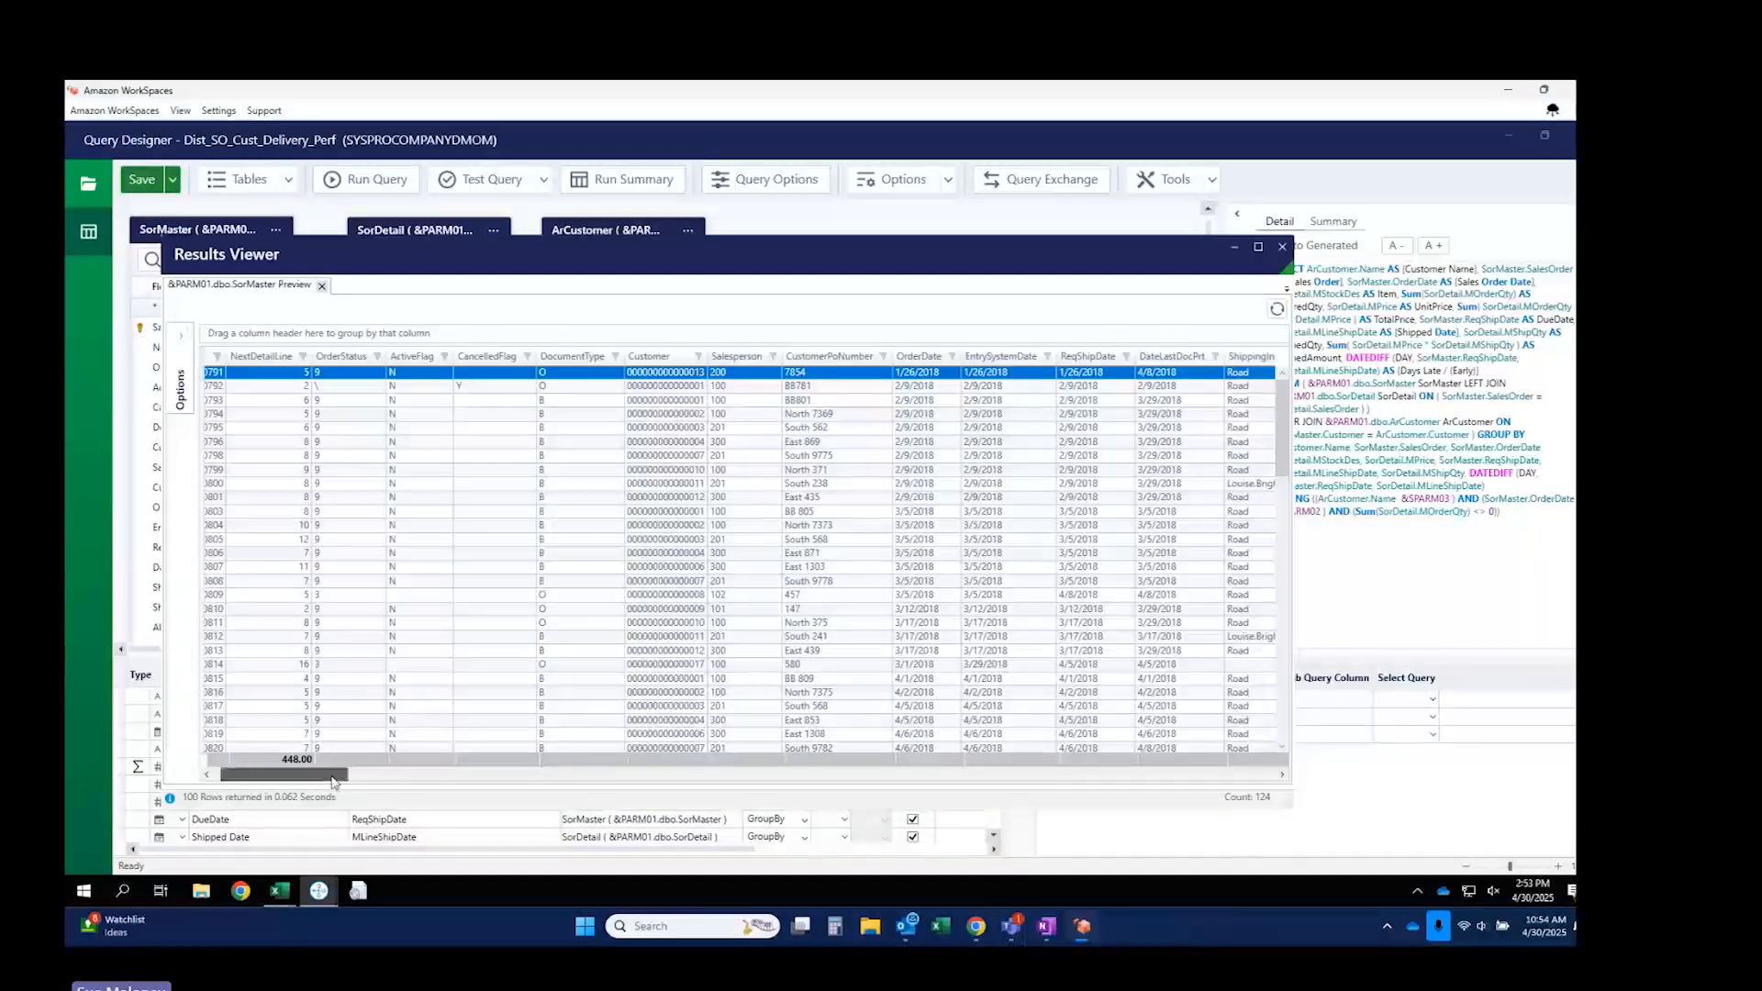
{"action": "left_click_drag", "start_coordinate": [340, 776], "coordinate": [848, 782]}
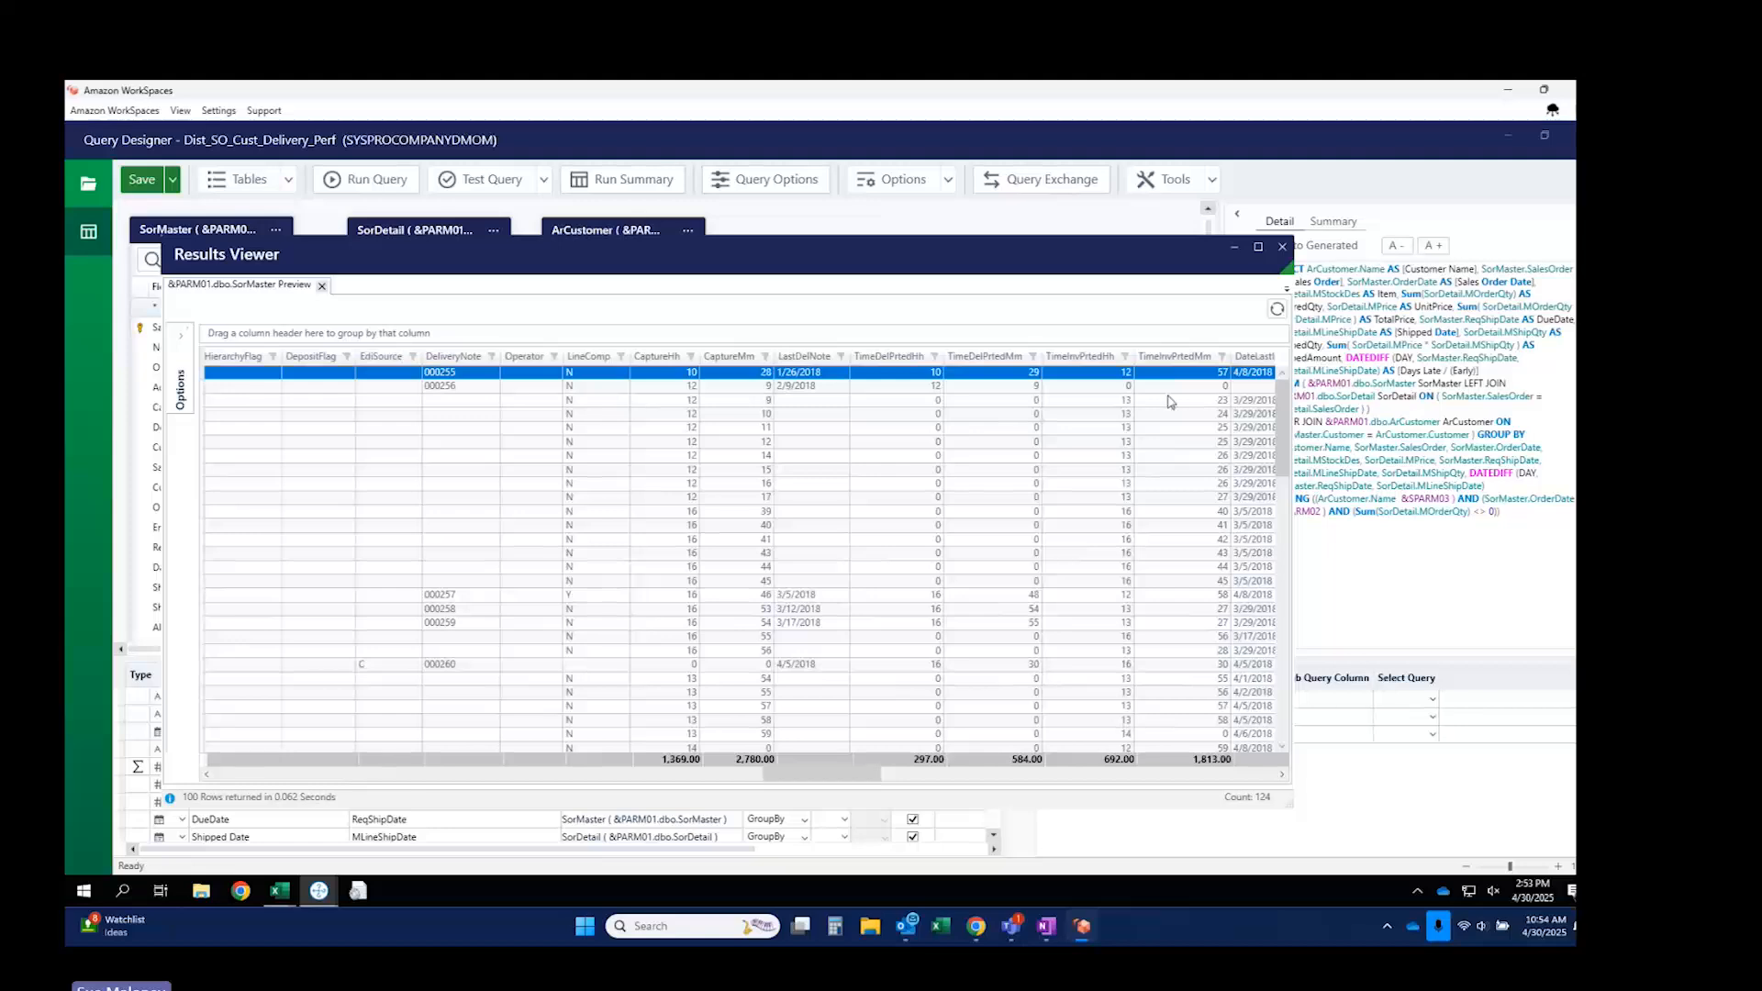
{"action": "left_click", "coordinate": [1282, 246]}
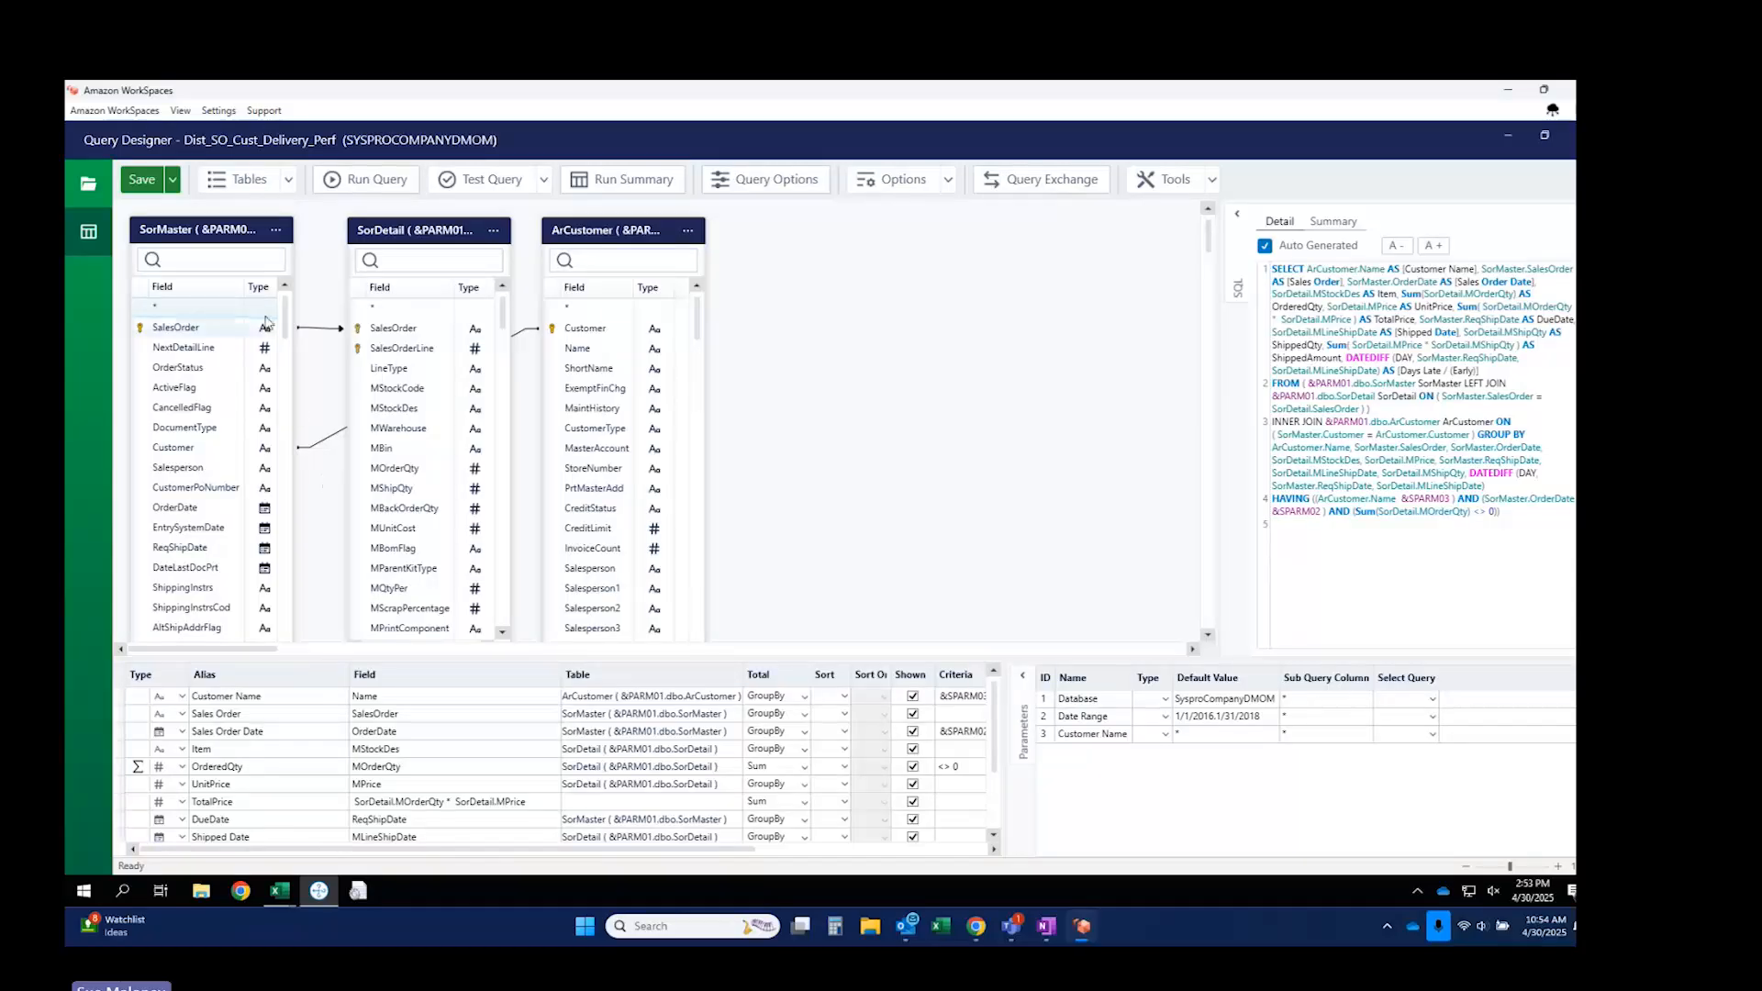
{"action": "right_click", "coordinate": [321, 335]}
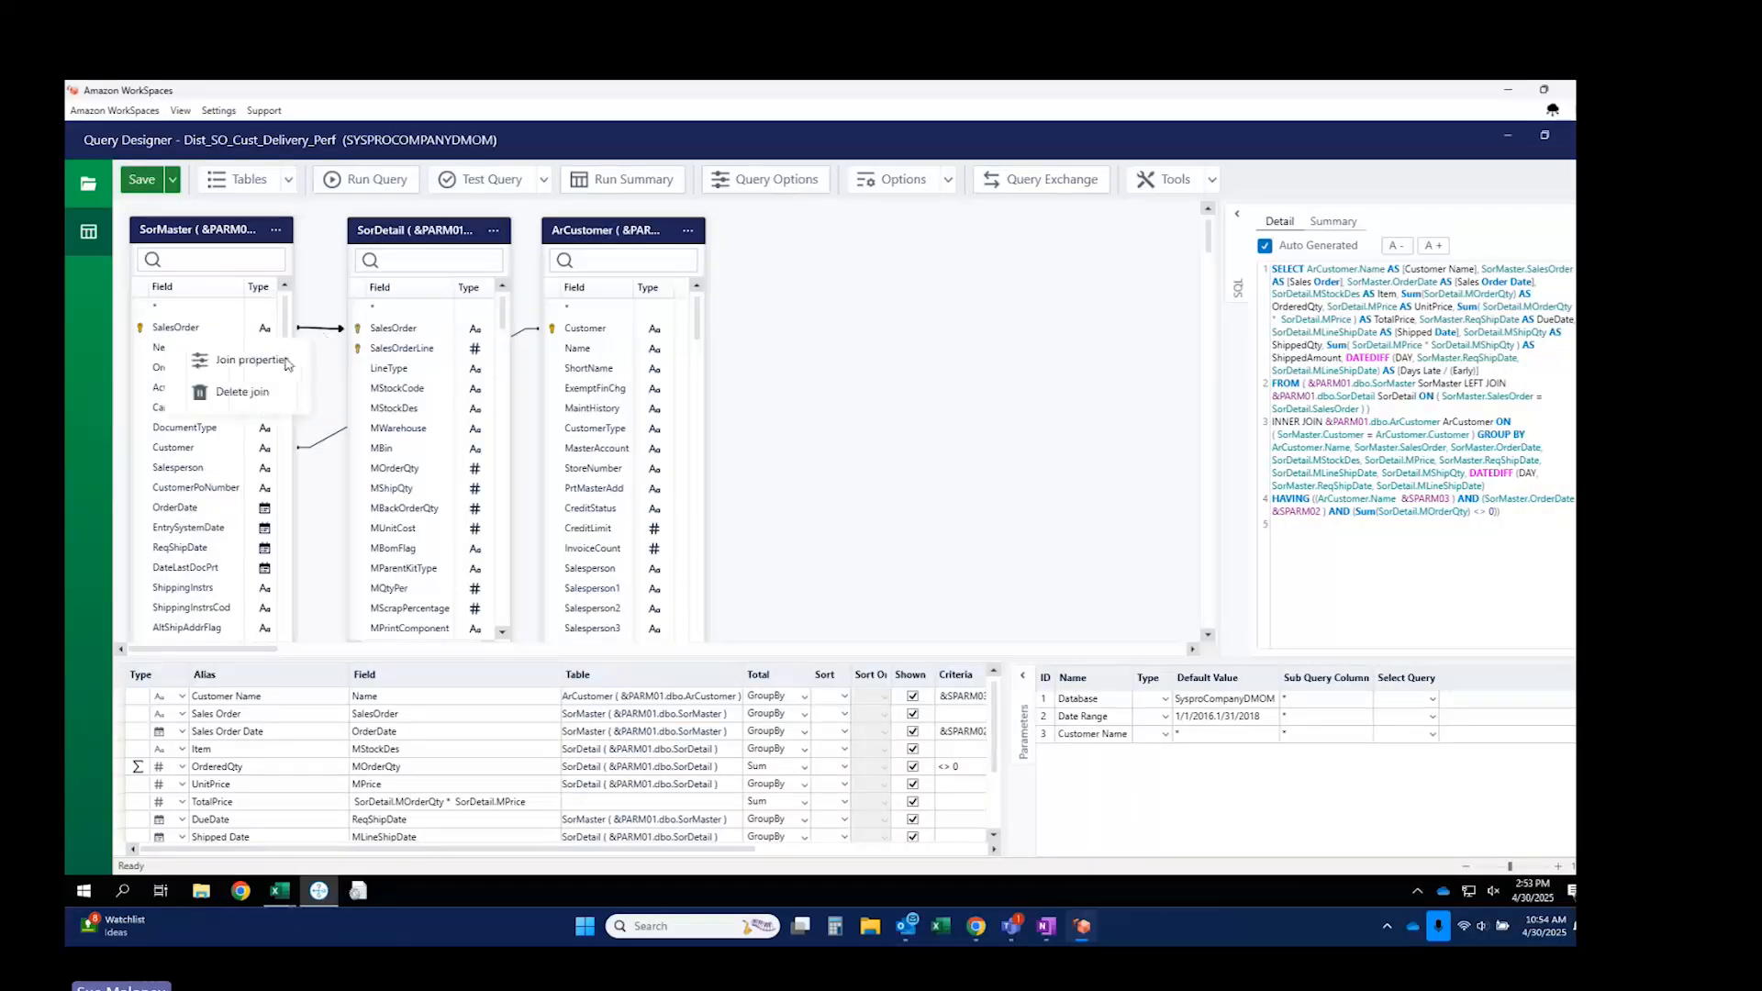
{"action": "left_click", "coordinate": [265, 367]}
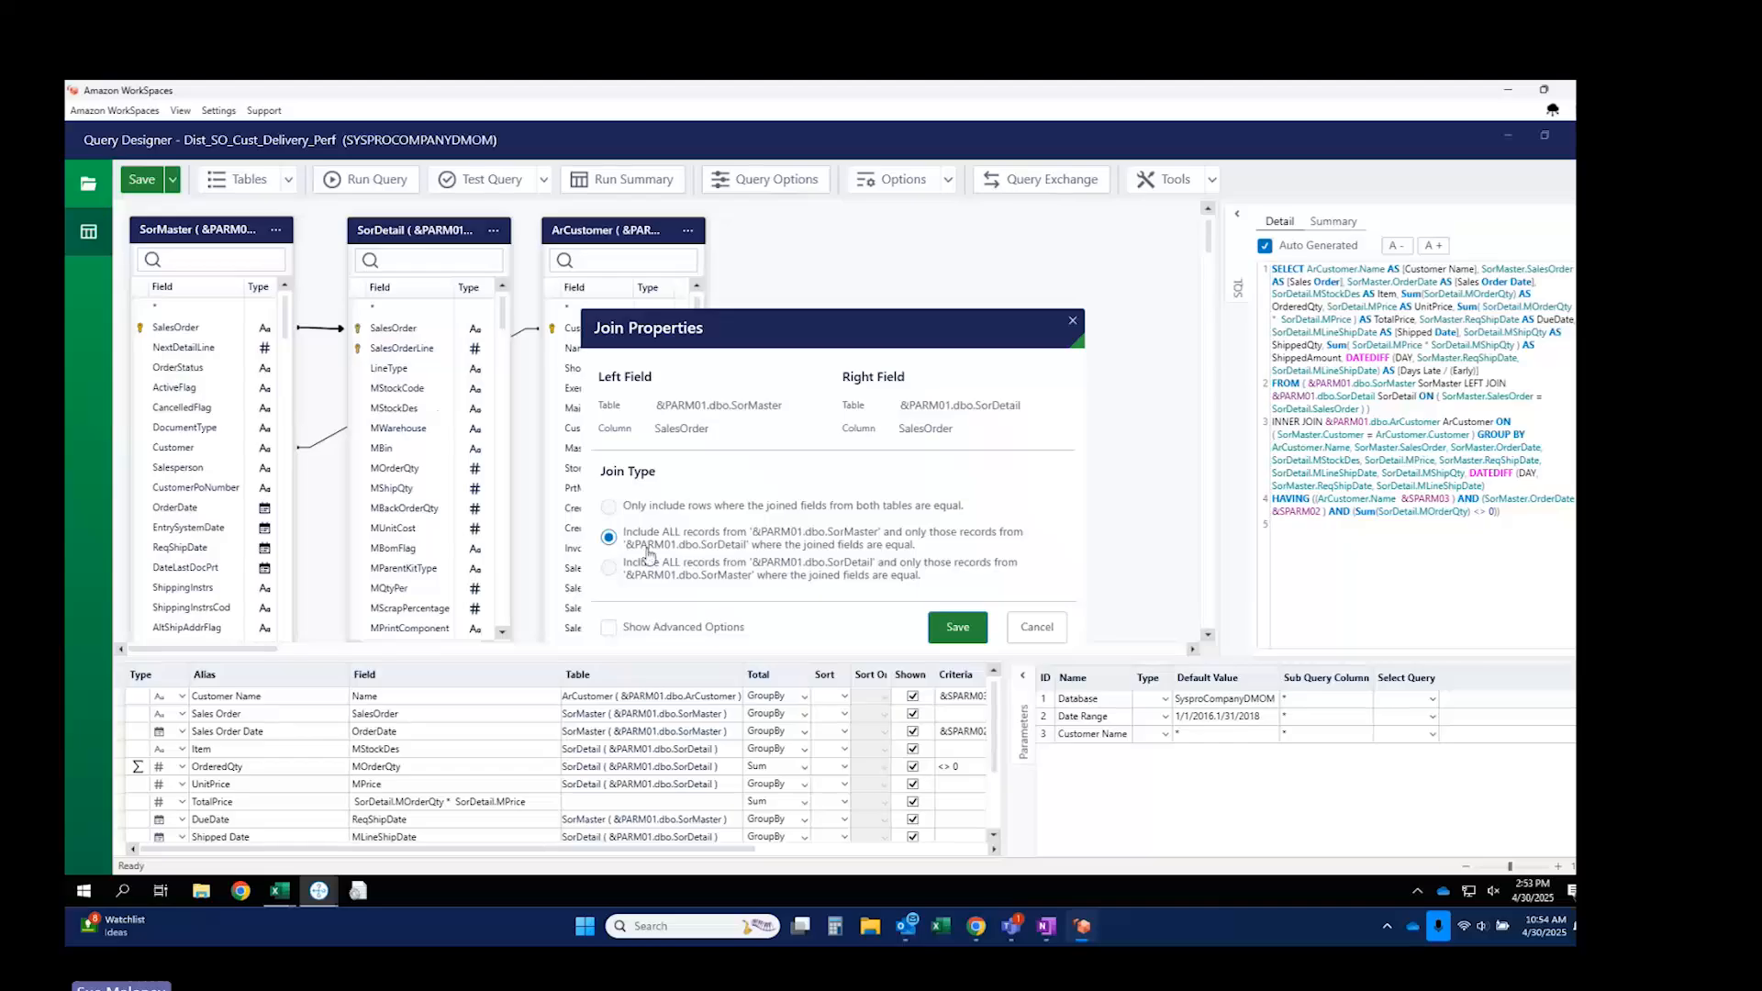
{"action": "left_click", "coordinate": [1072, 320]}
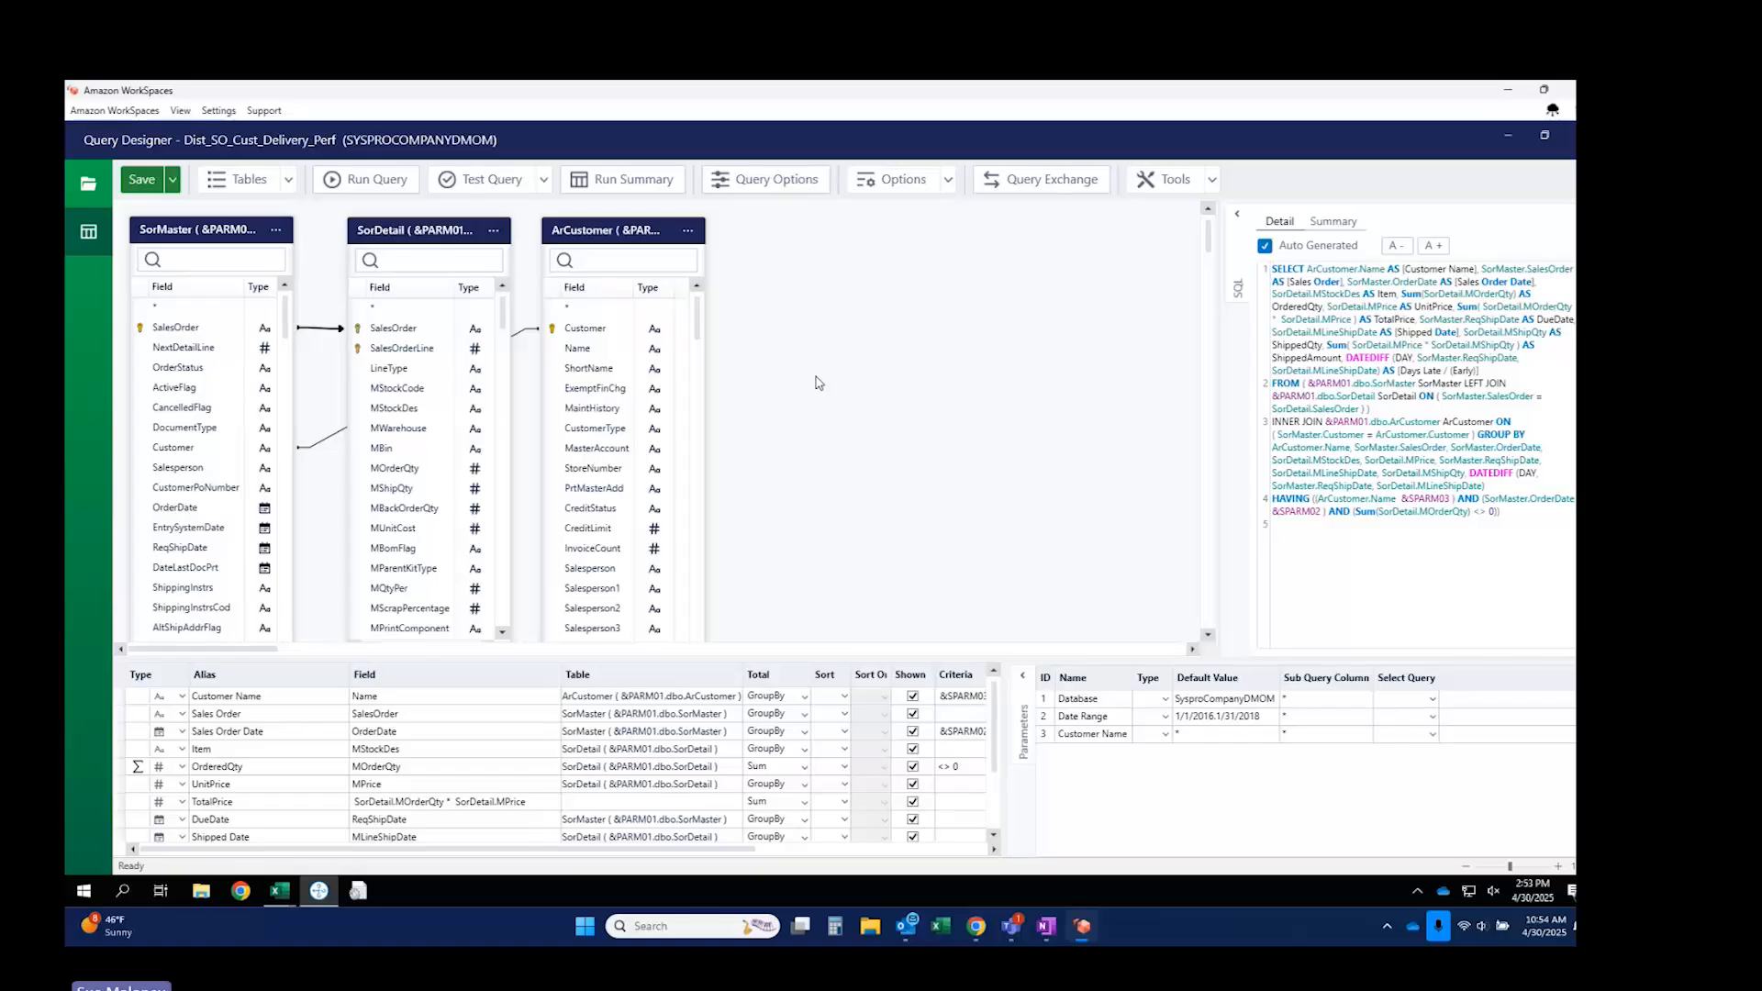
{"action": "left_click", "coordinate": [1200, 700]}
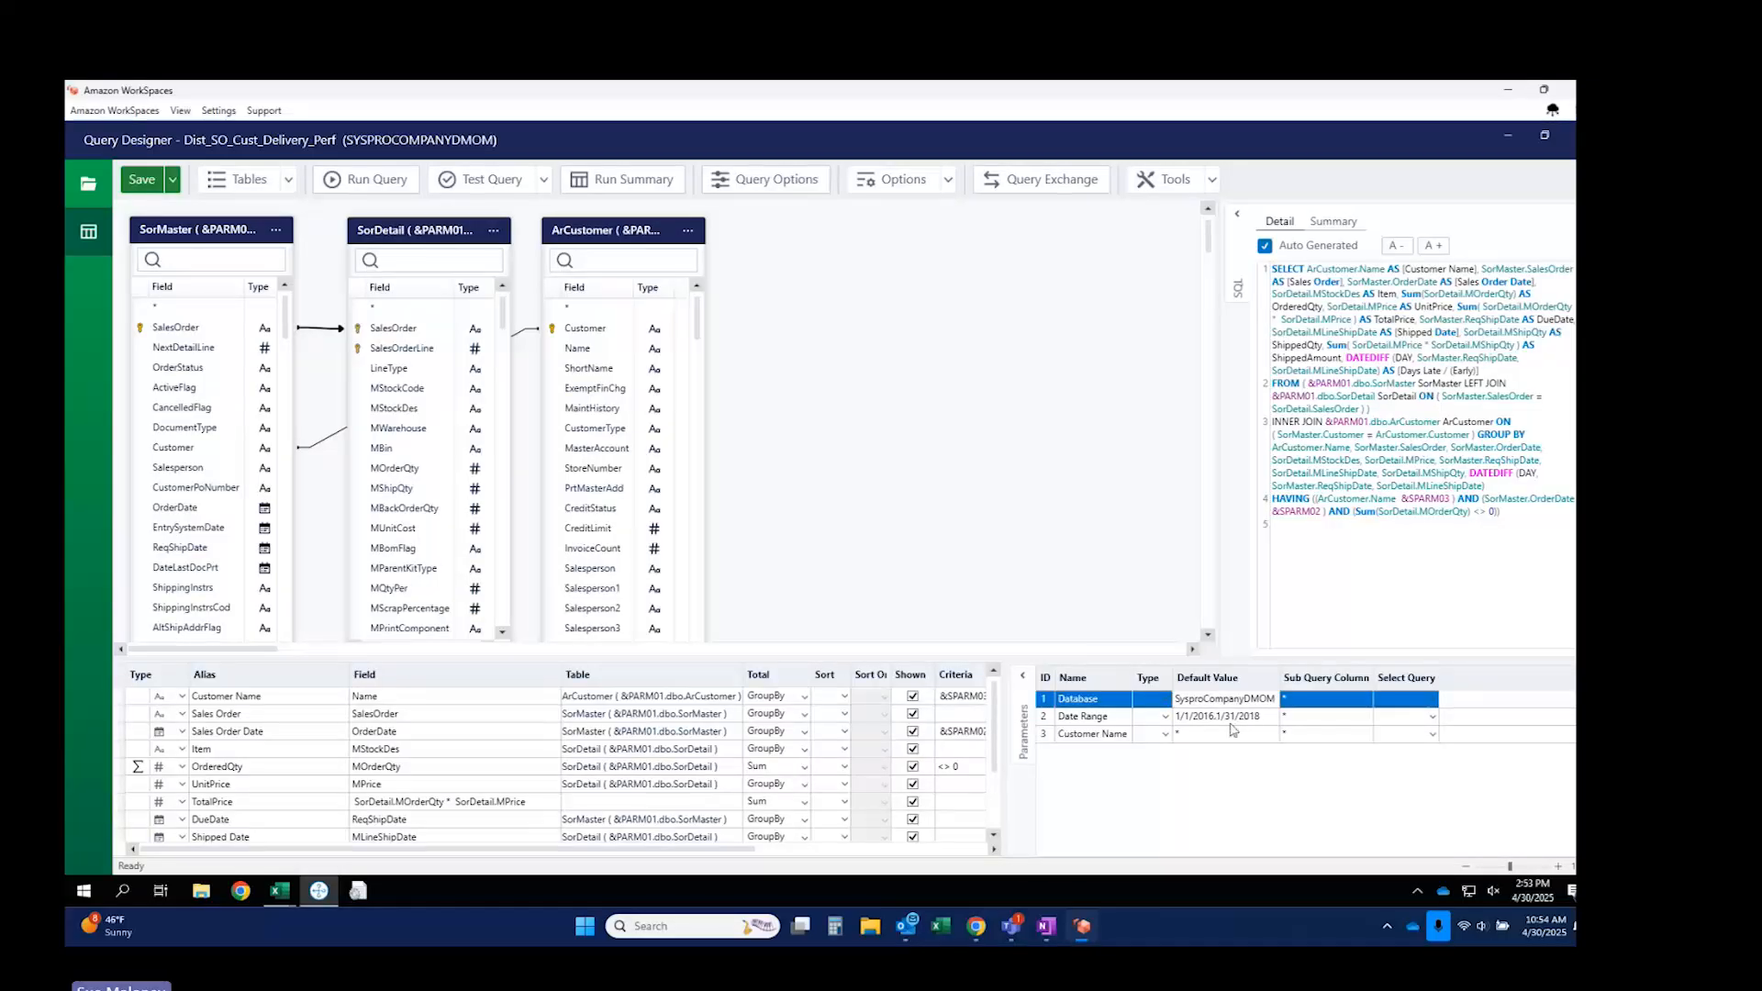
{"action": "left_click", "coordinate": [1213, 717]}
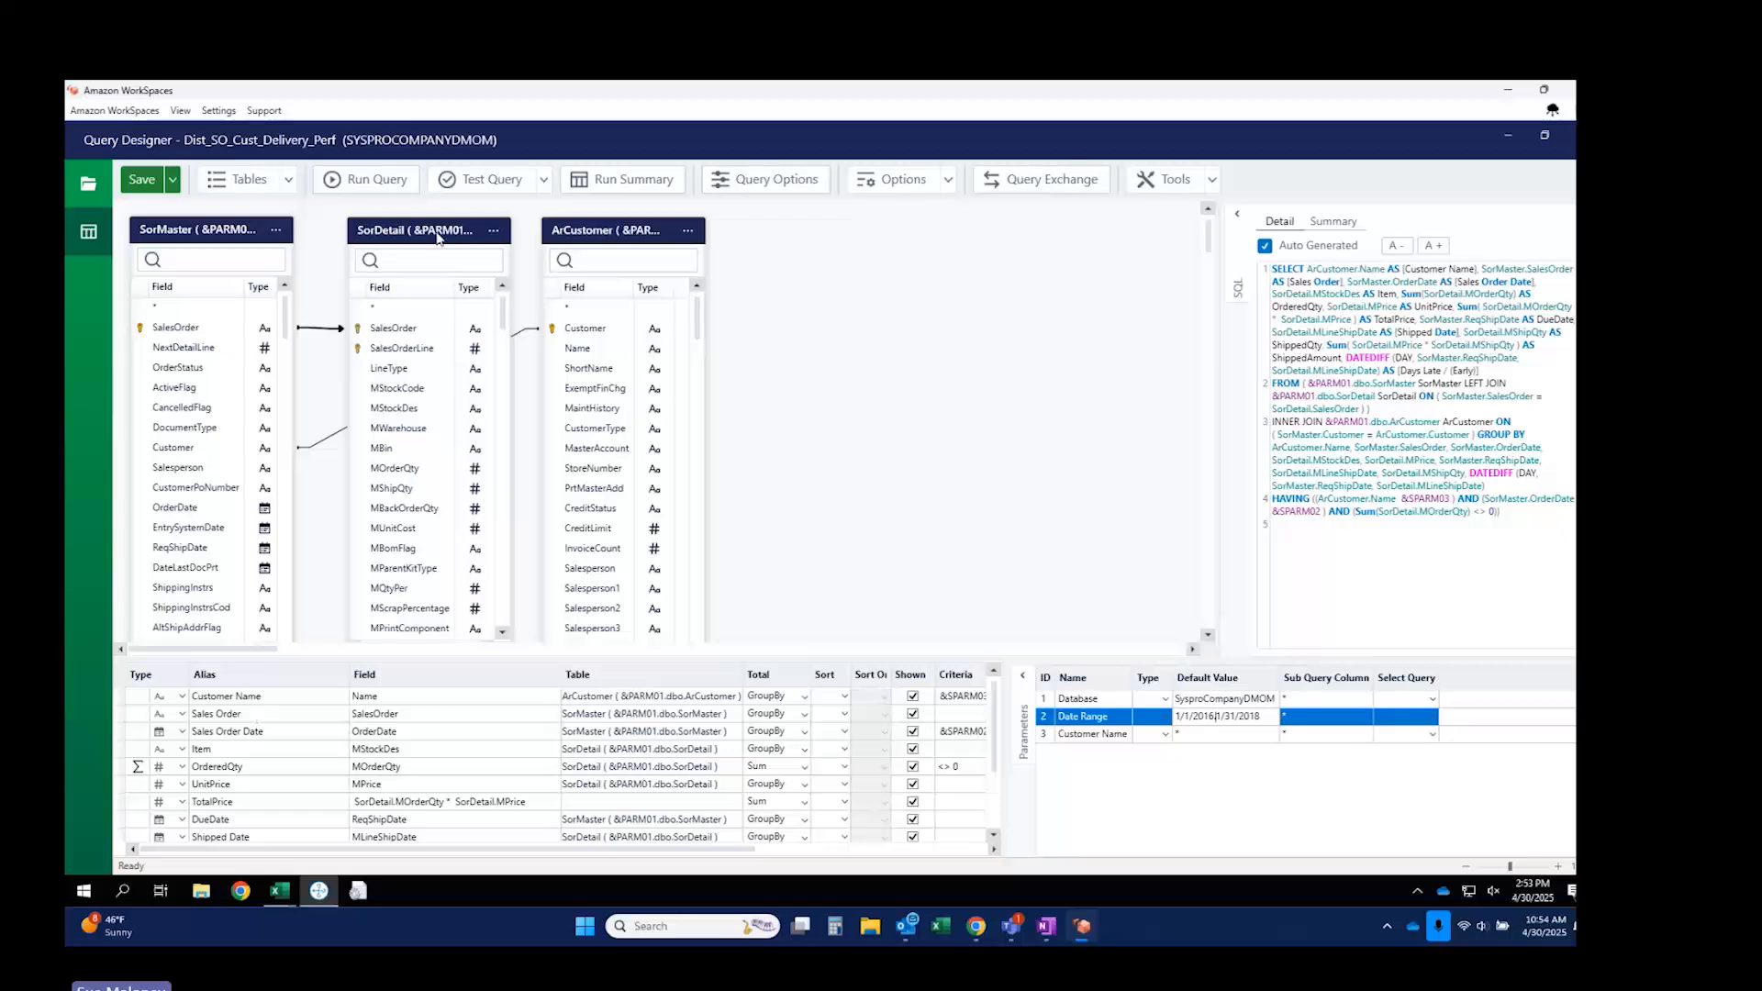
{"action": "left_click", "coordinate": [472, 180]}
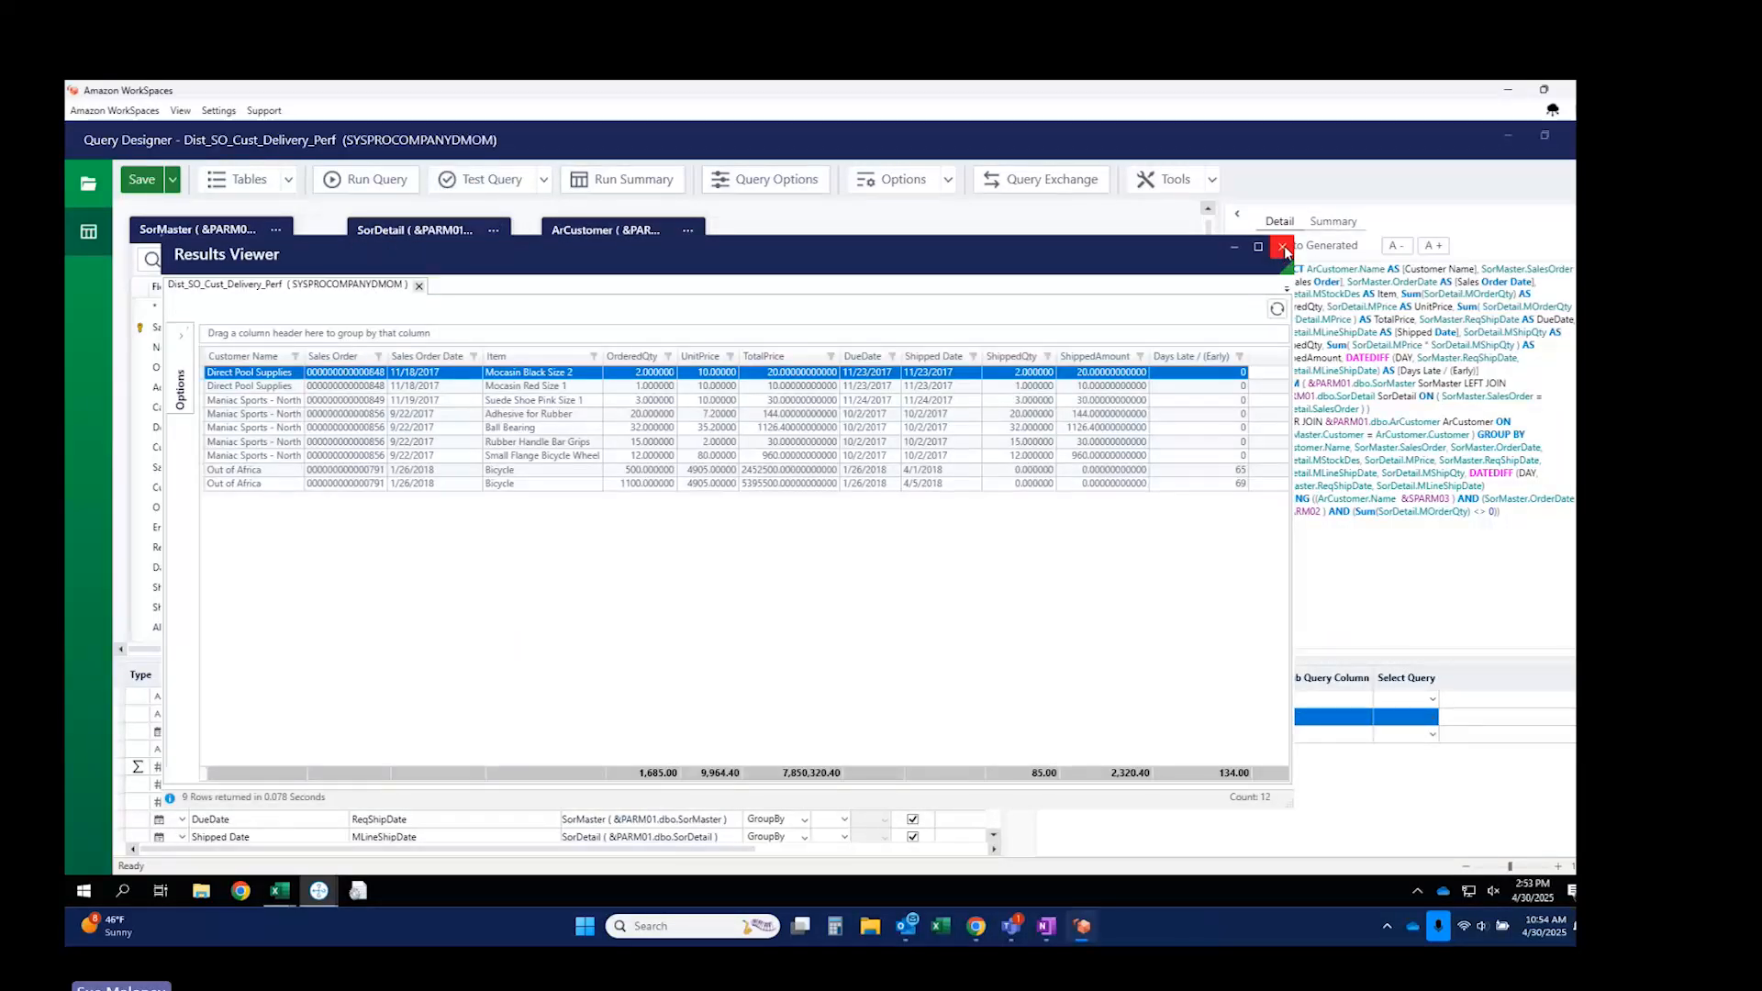
{"action": "left_click", "coordinate": [1283, 247]}
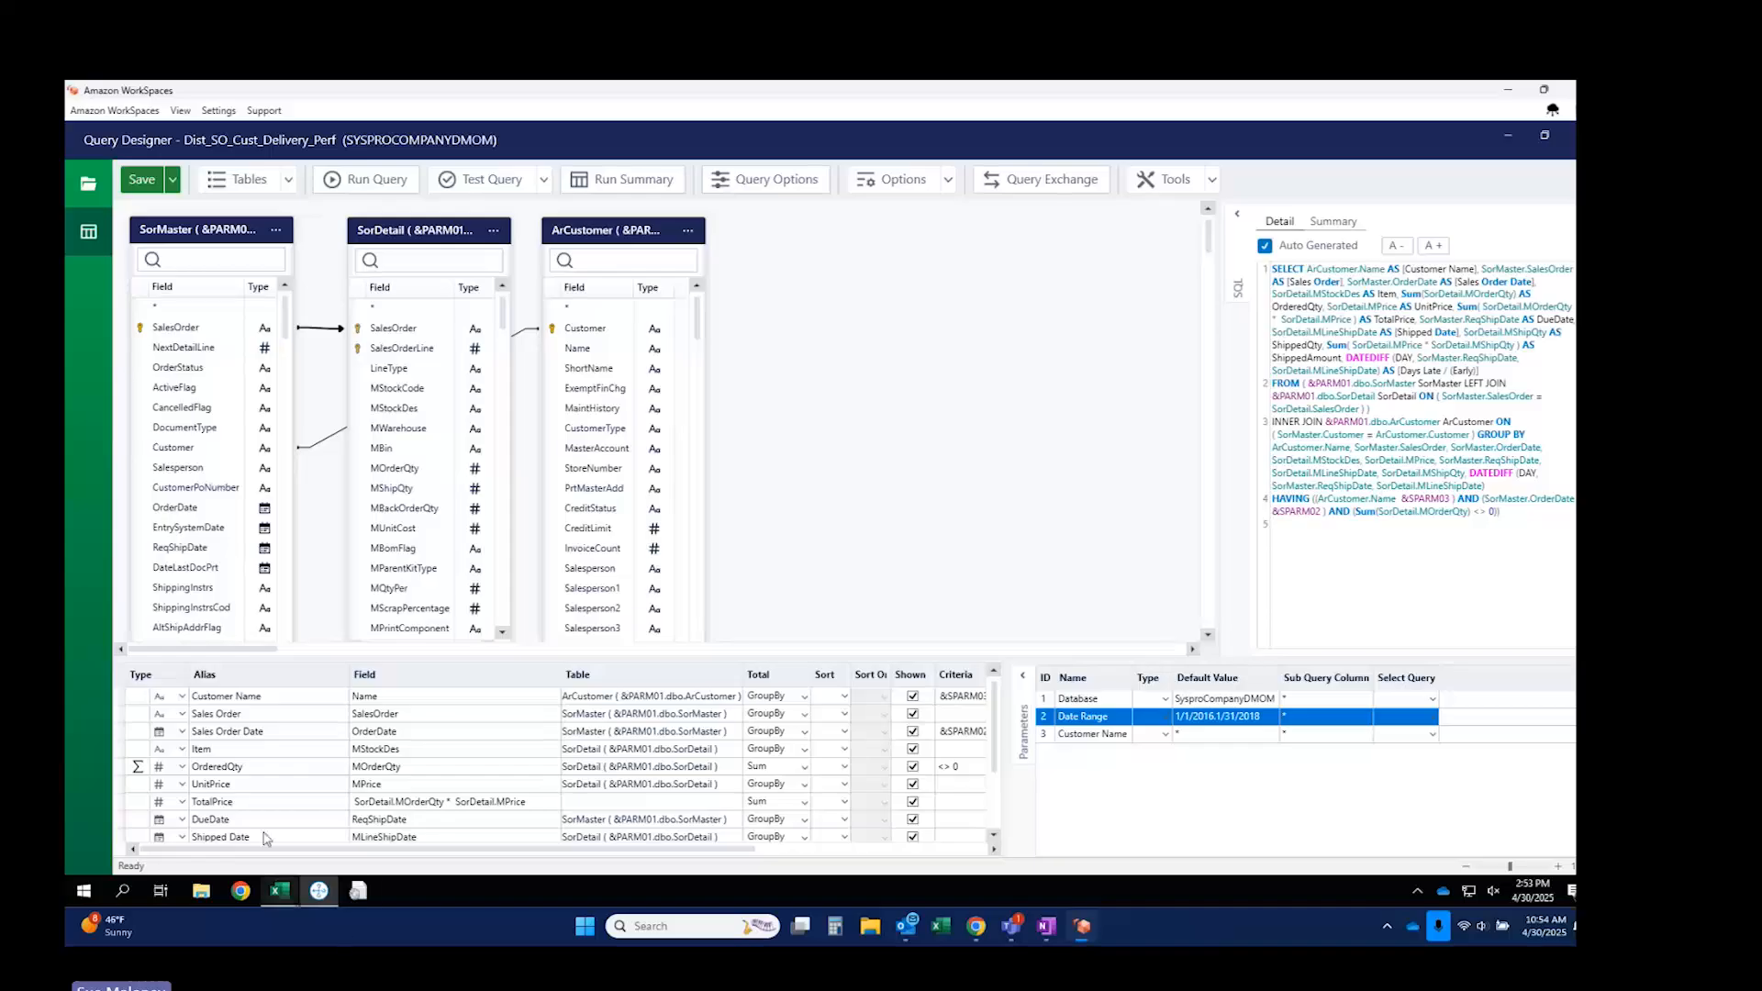
{"action": "scroll", "coordinate": [265, 816], "scroll_direction": "down", "scroll_amount": 2}
Add DocumentType to the query as a smart parameter with default value B.
{"action": "scroll", "coordinate": [265, 816], "scroll_direction": "up", "scroll_amount": 2}
{"action": "left_click_drag", "start_coordinate": [188, 429], "coordinate": [272, 785]}
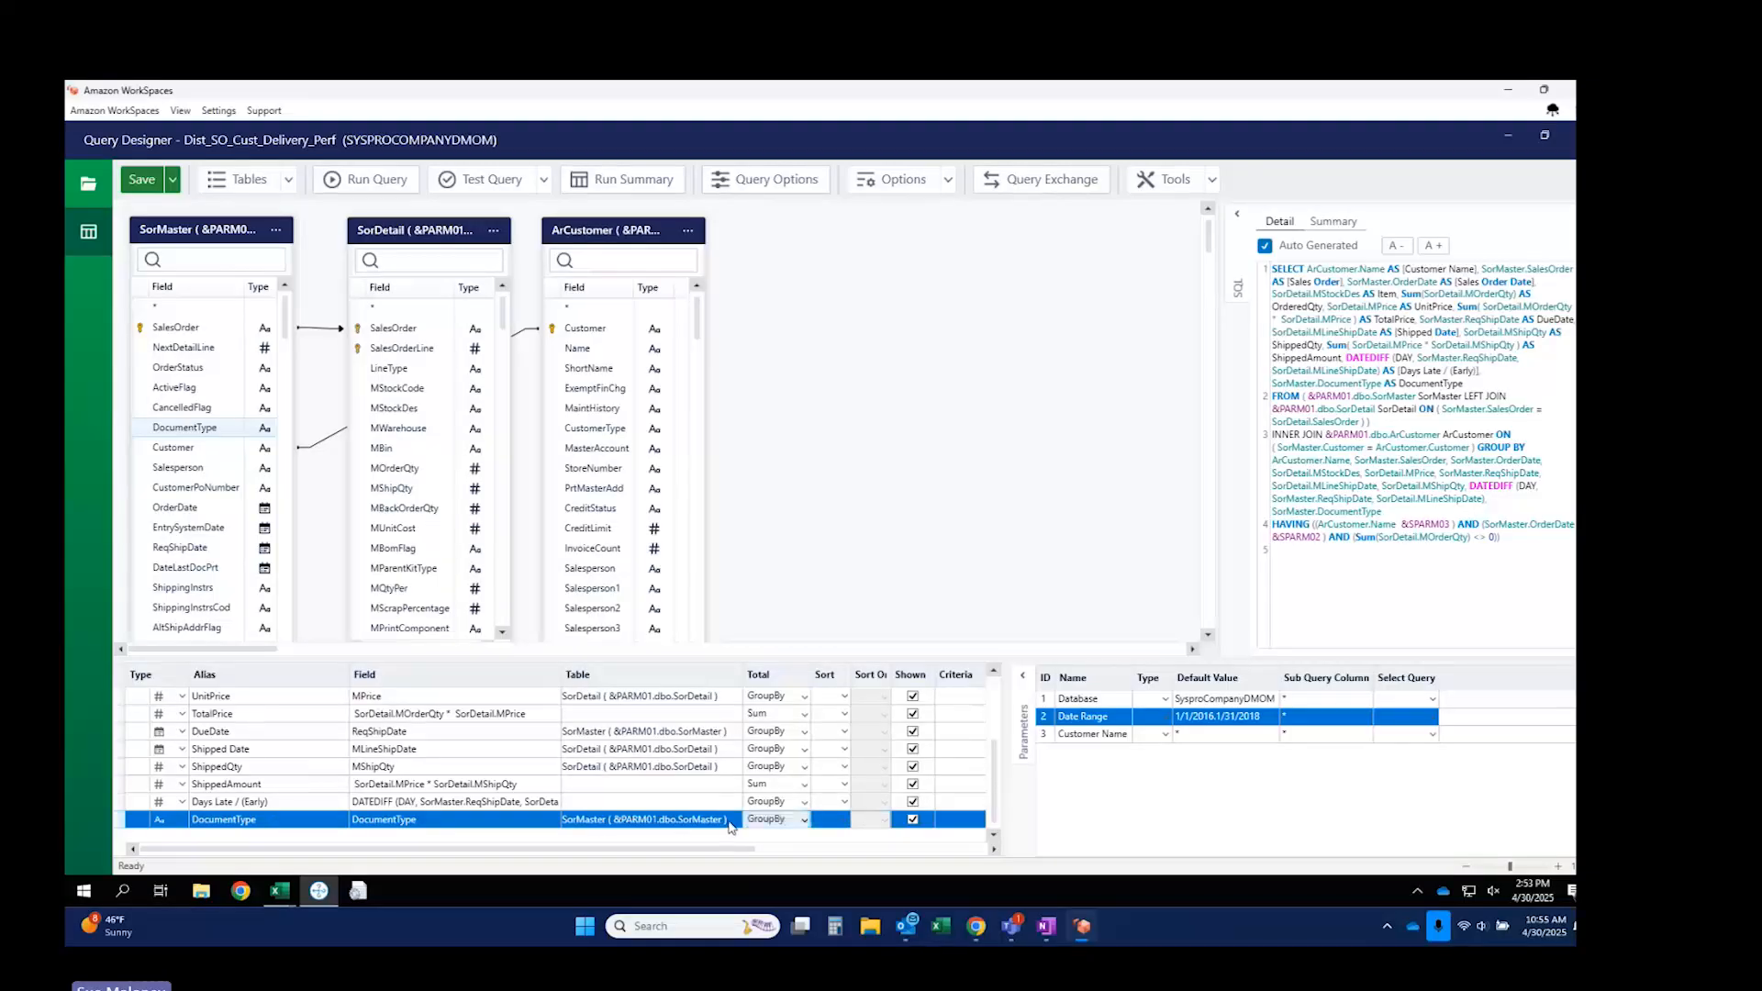
{"action": "right_click", "coordinate": [437, 823]}
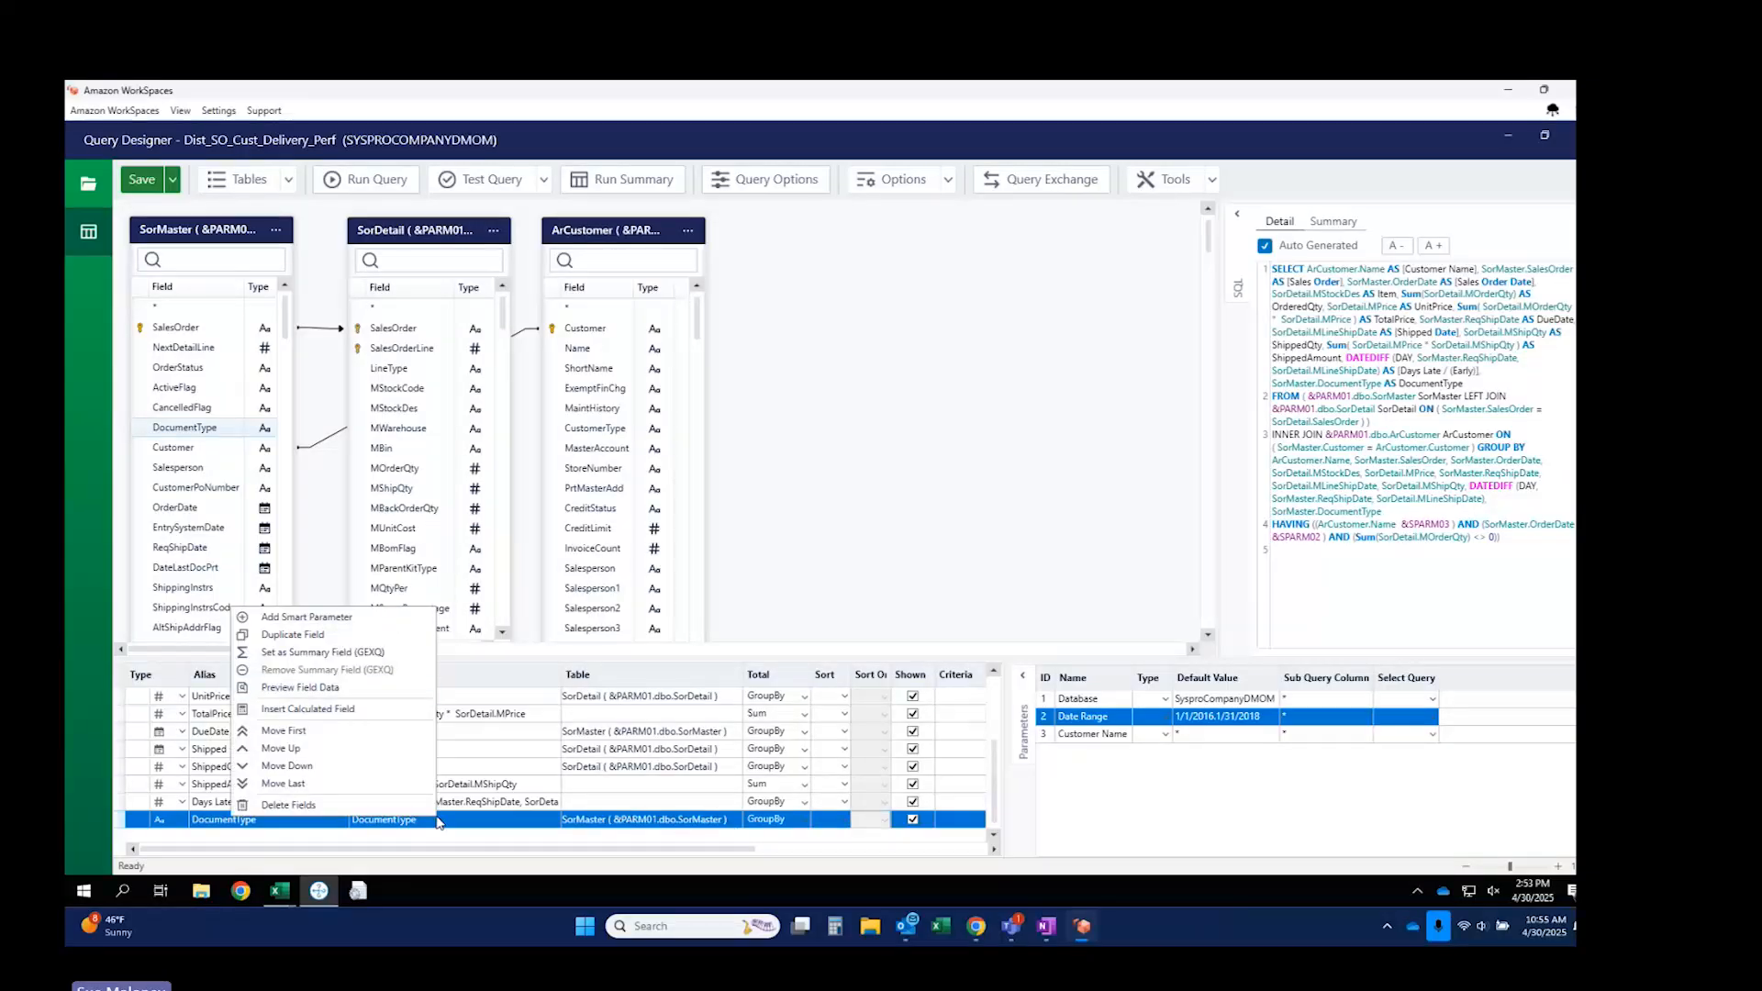
{"action": "left_click", "coordinate": [339, 626]}
{"action": "left_click", "coordinate": [1193, 753]}
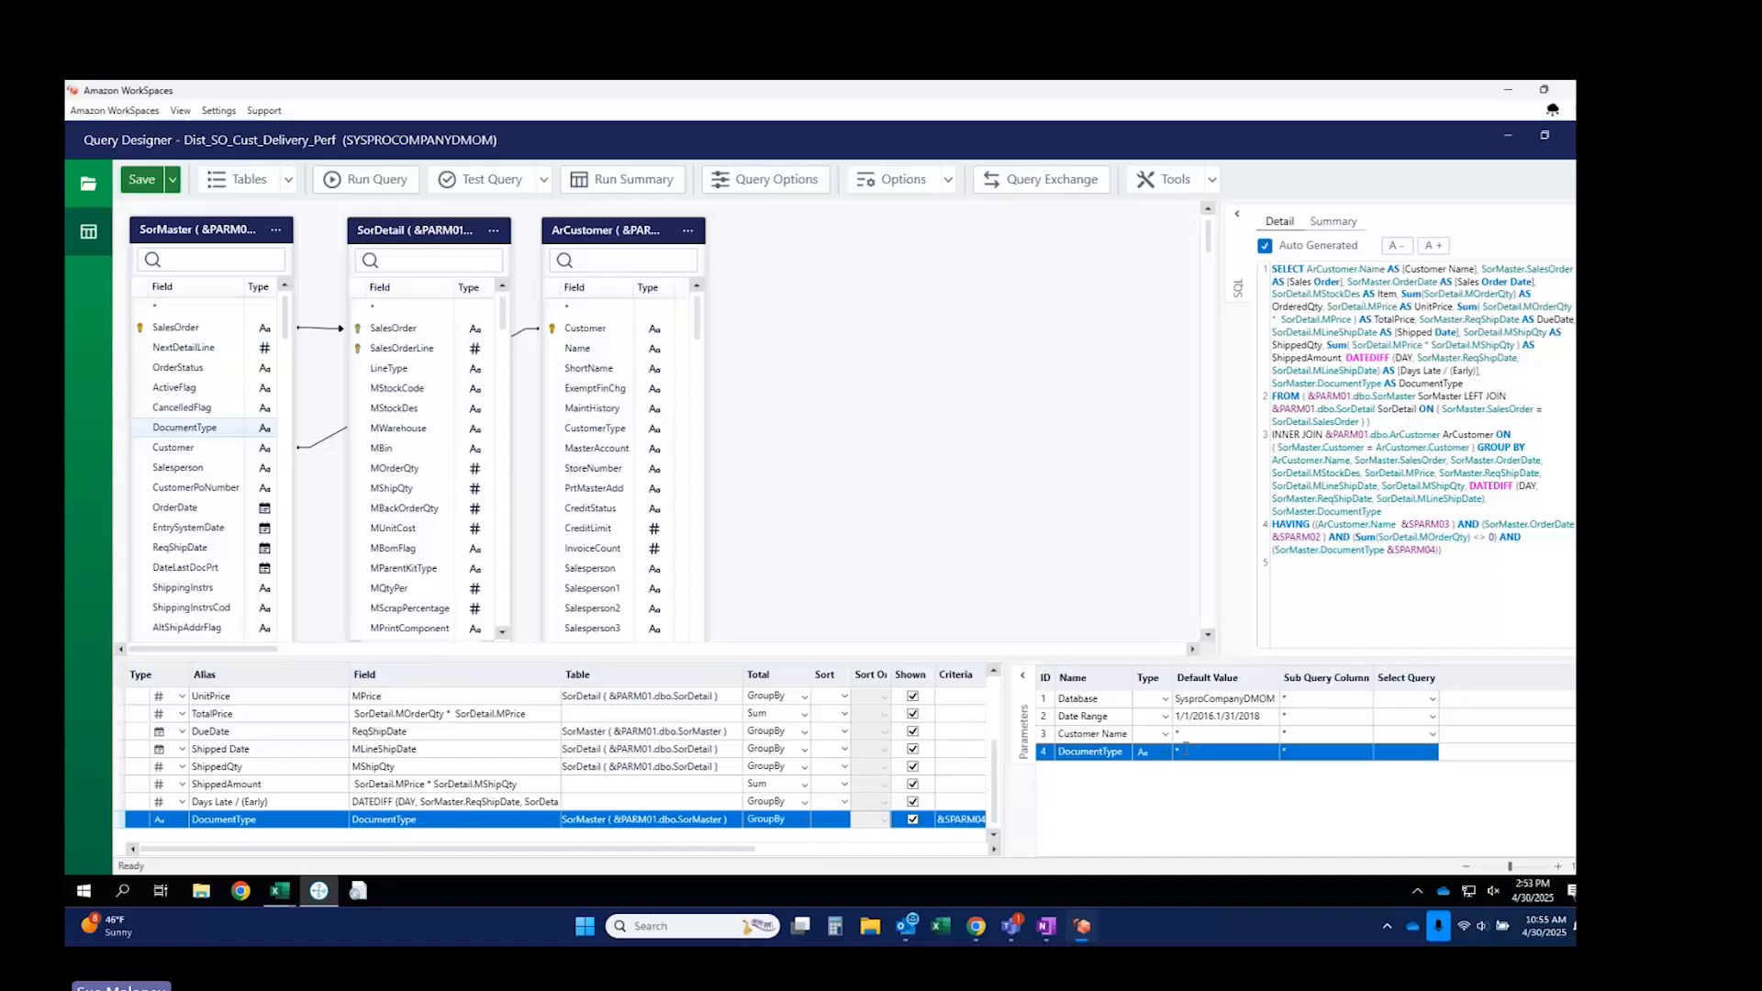
{"action": "key", "text": "BackSpace"}
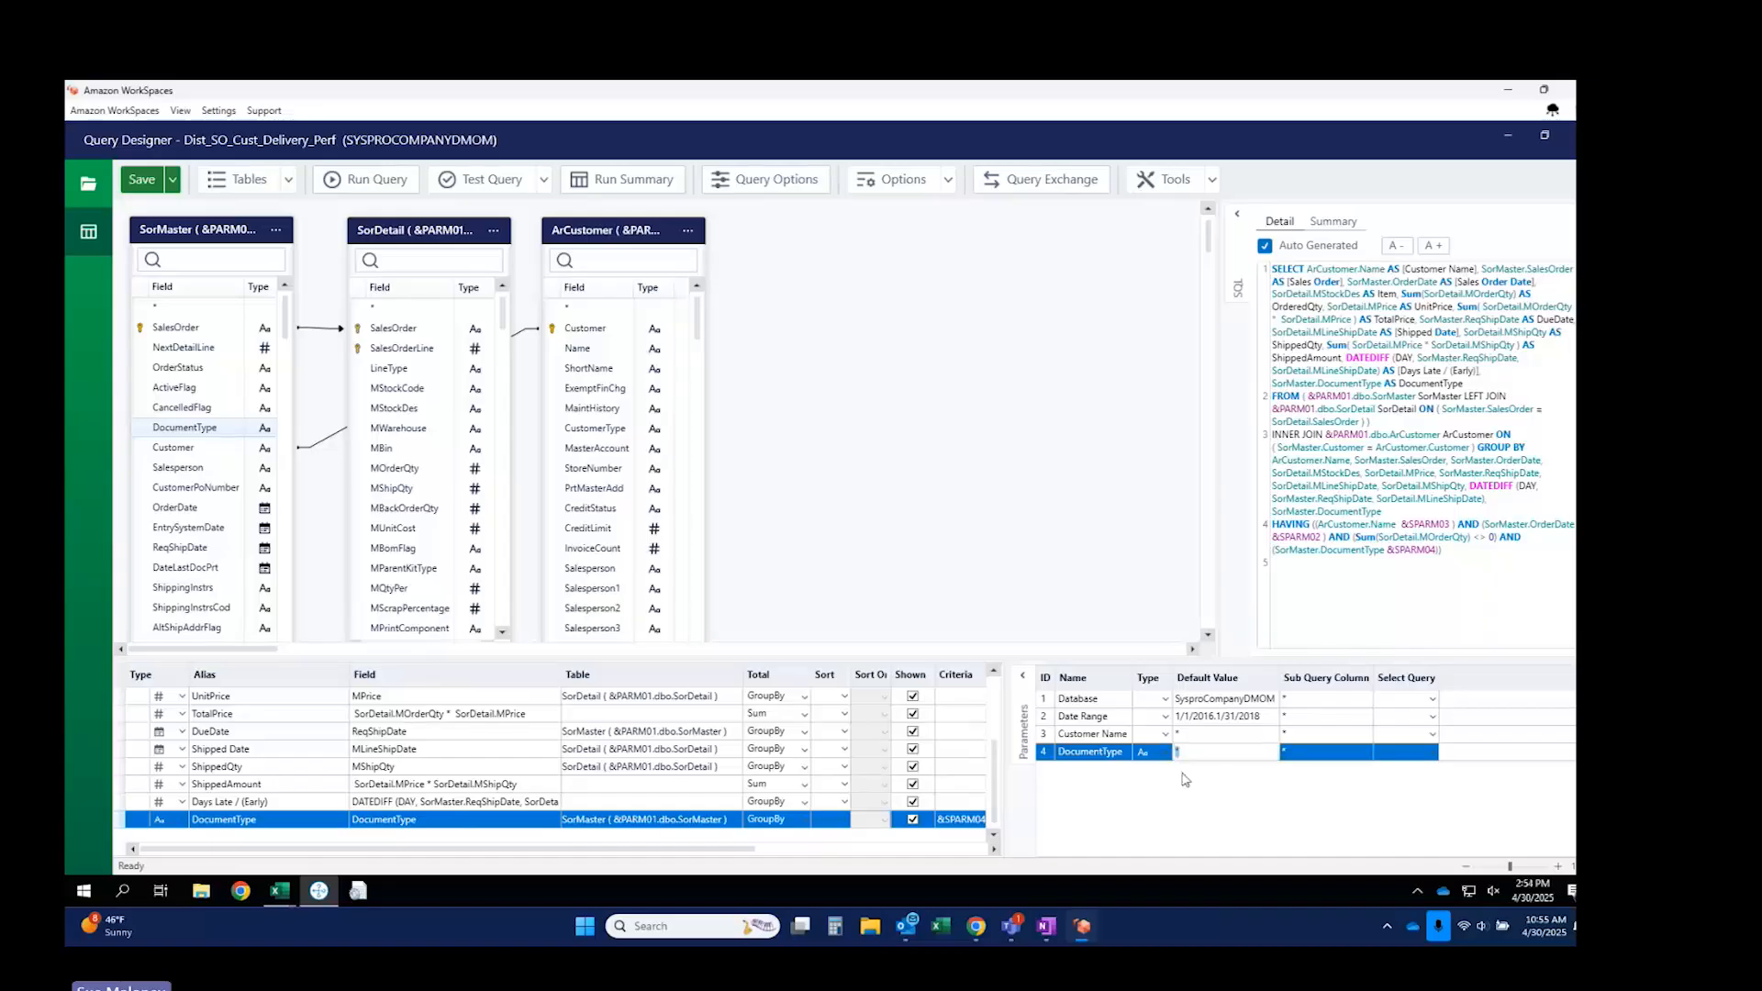
{"action": "type", "text": "B"}
{"action": "key", "text": "Tab"}
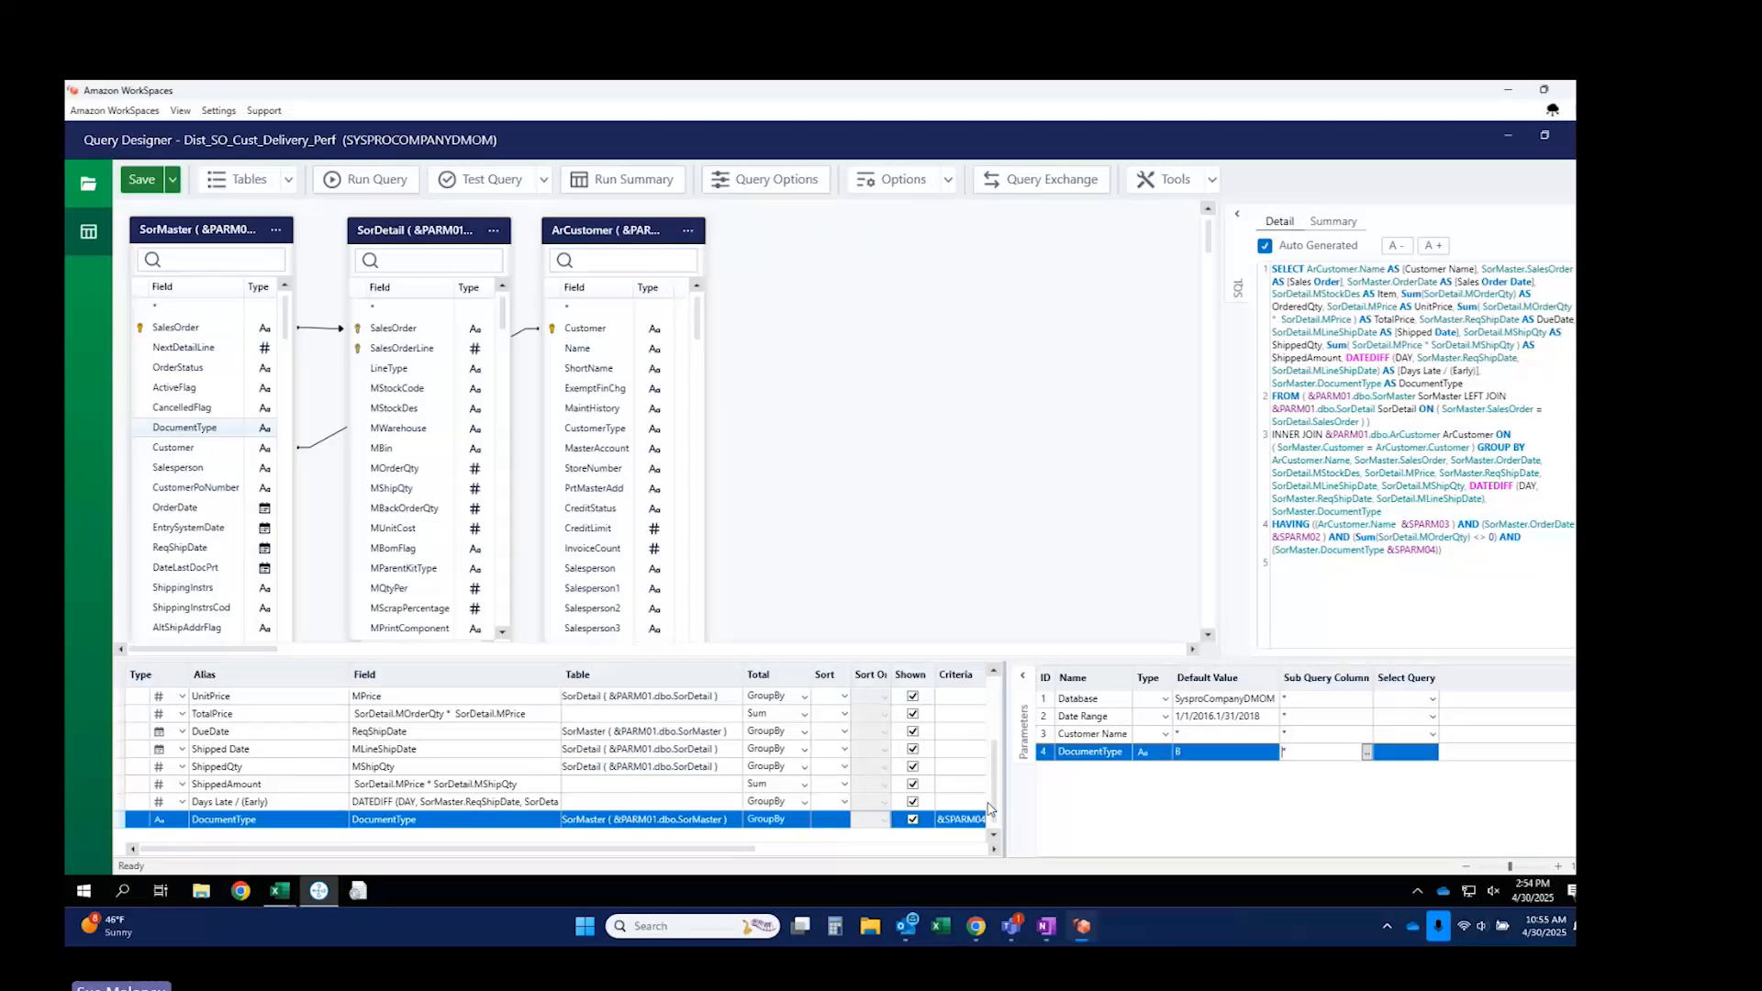
Test the query, change the Date Range end month to 8, and retest until rows return.
{"action": "left_click", "coordinate": [485, 181]}
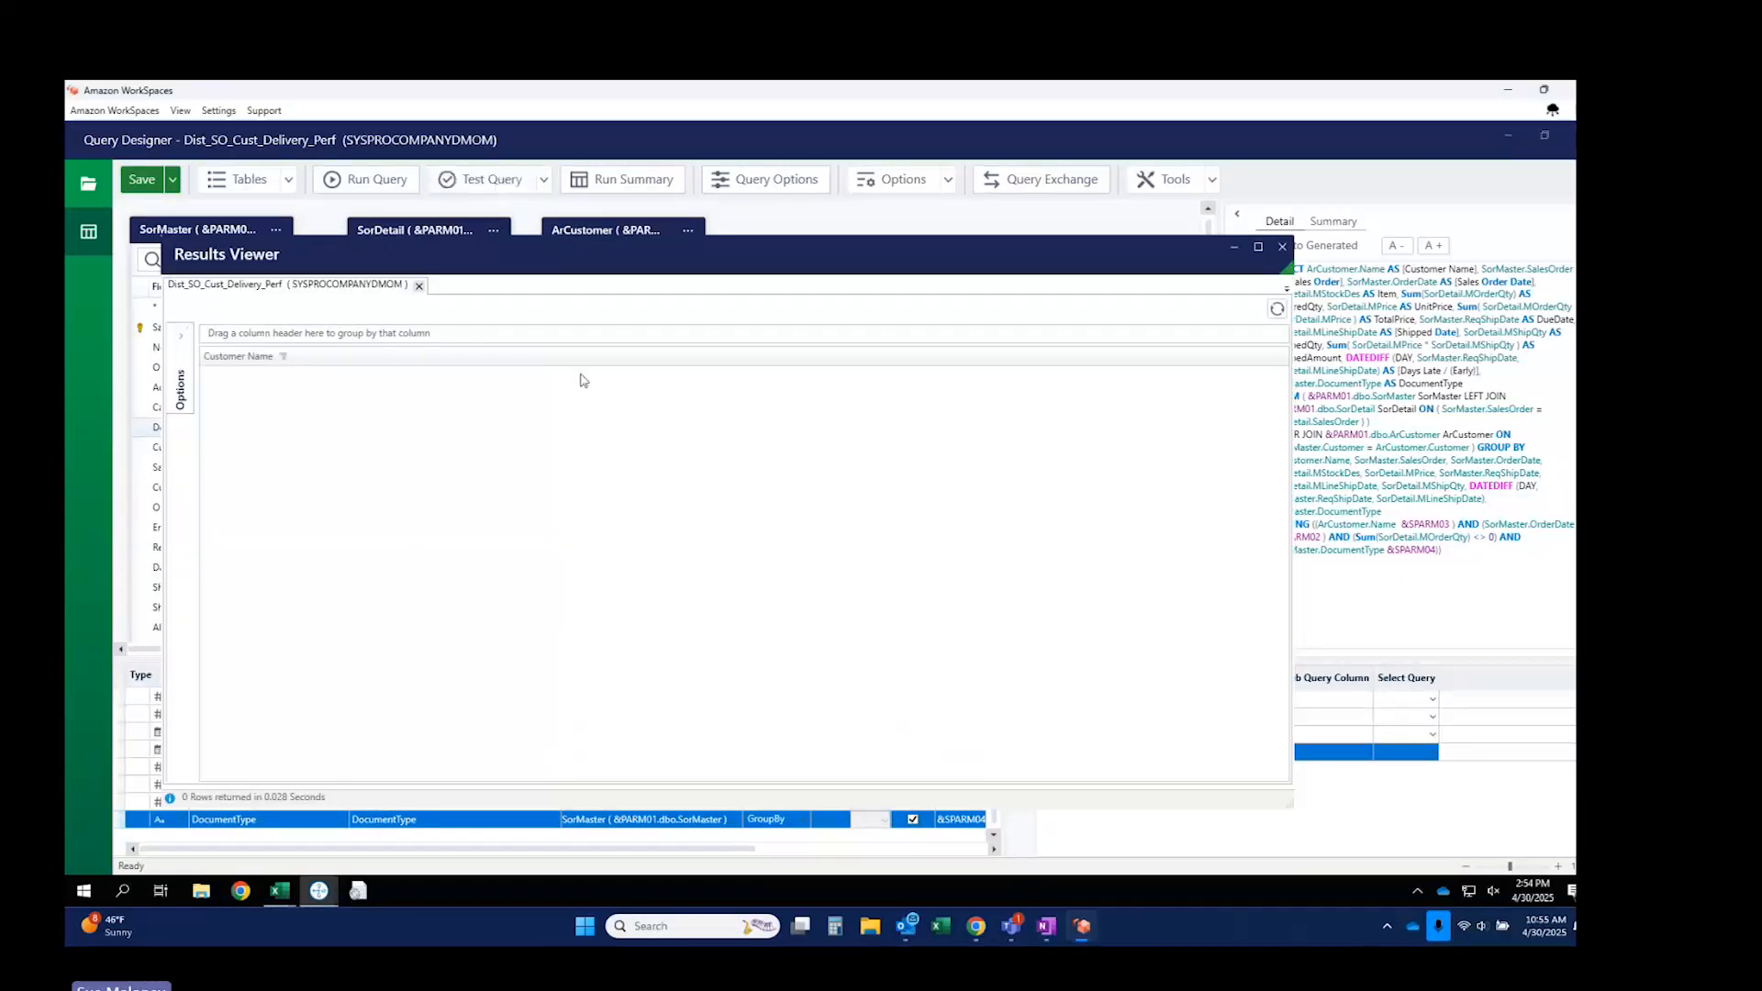
{"action": "left_click", "coordinate": [1281, 247]}
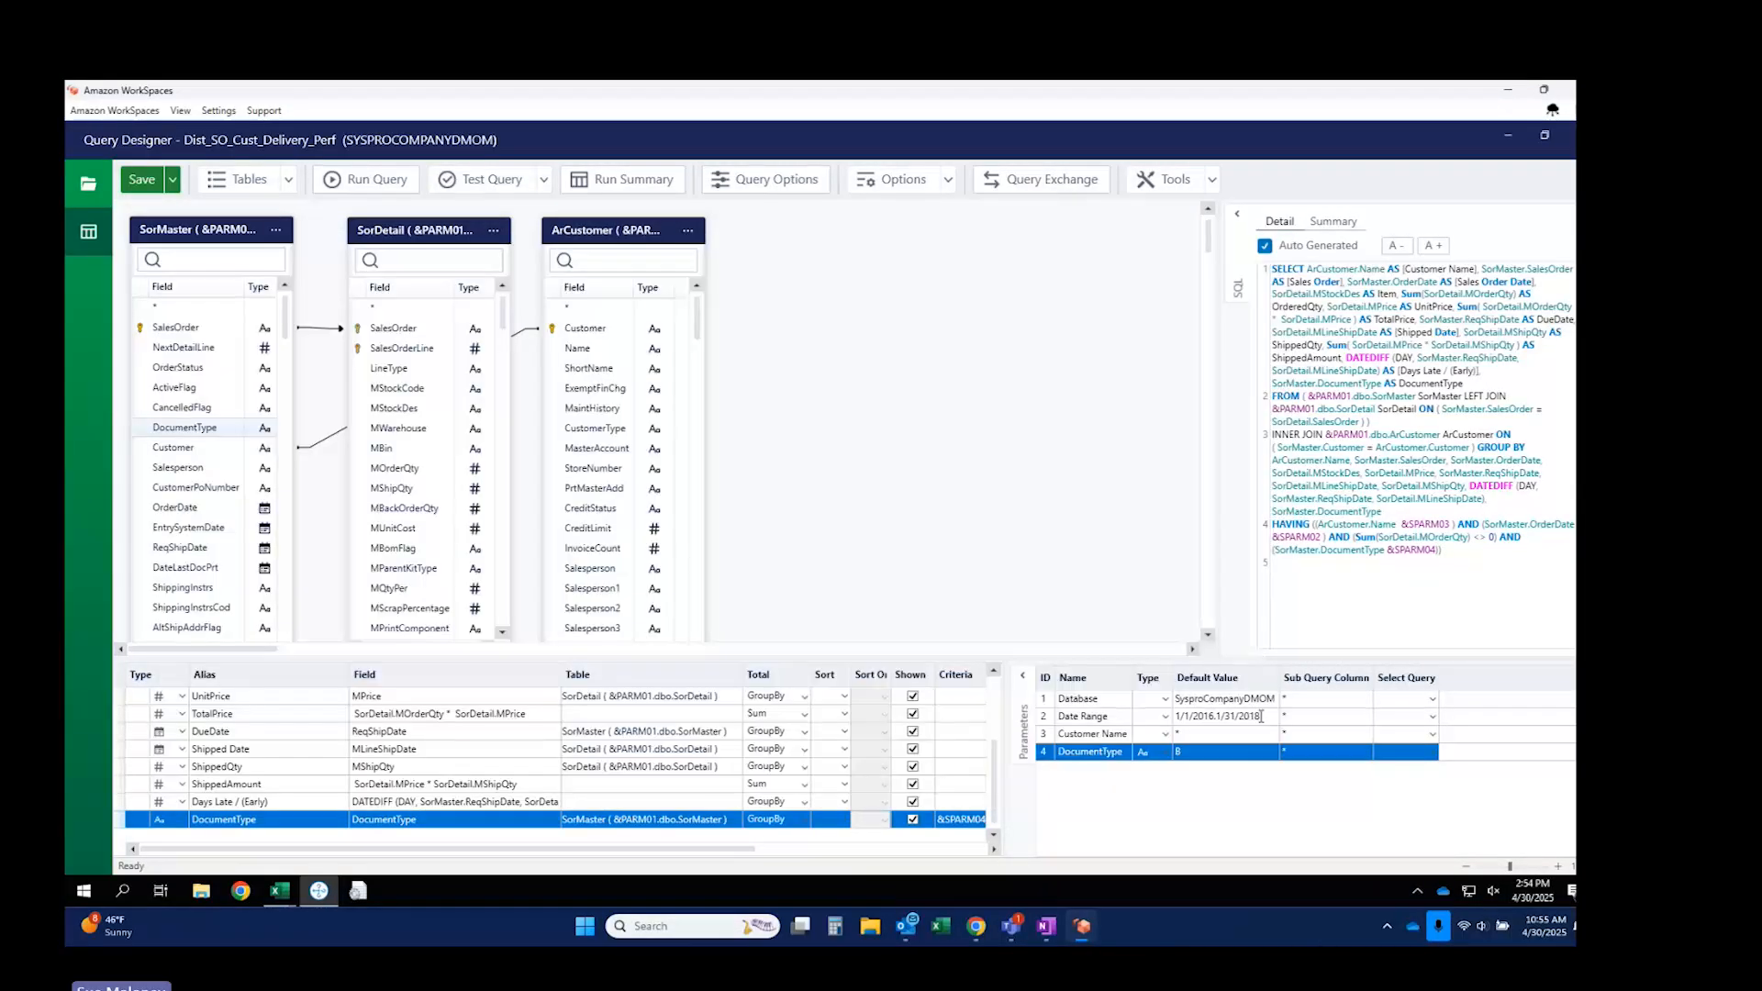
{"action": "left_click", "coordinate": [1222, 715]}
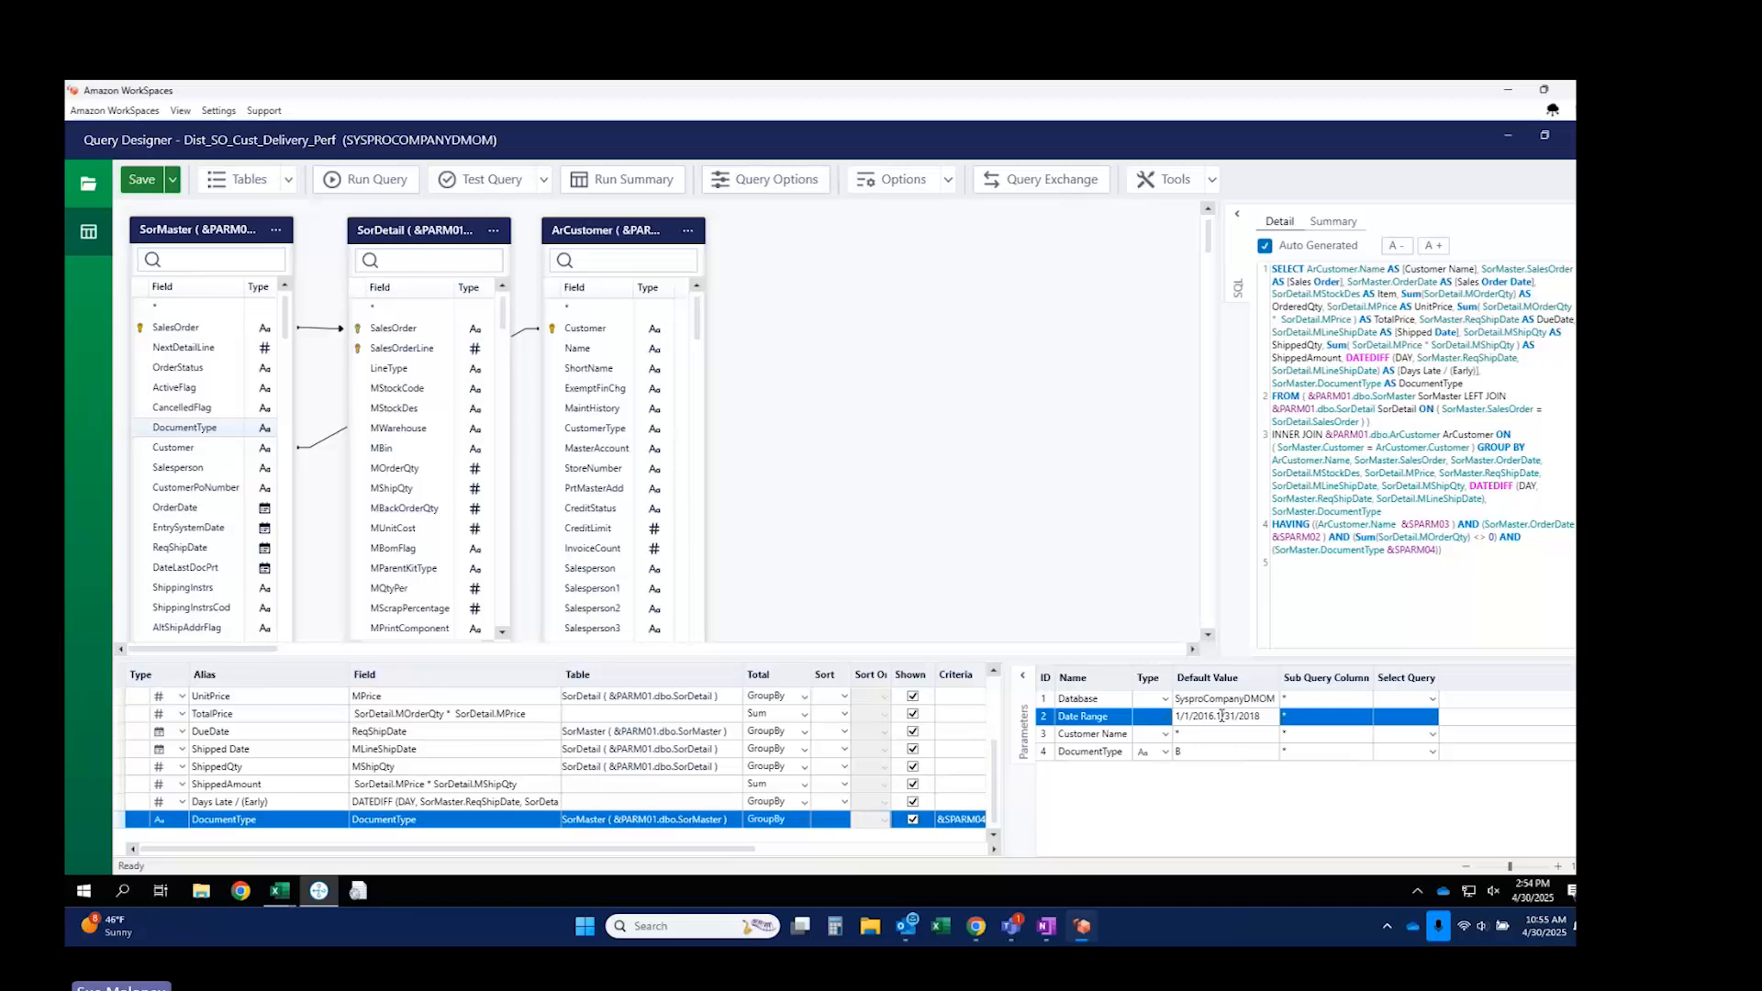
{"action": "key", "text": "BackSpace"}
{"action": "type", "text": "8"}
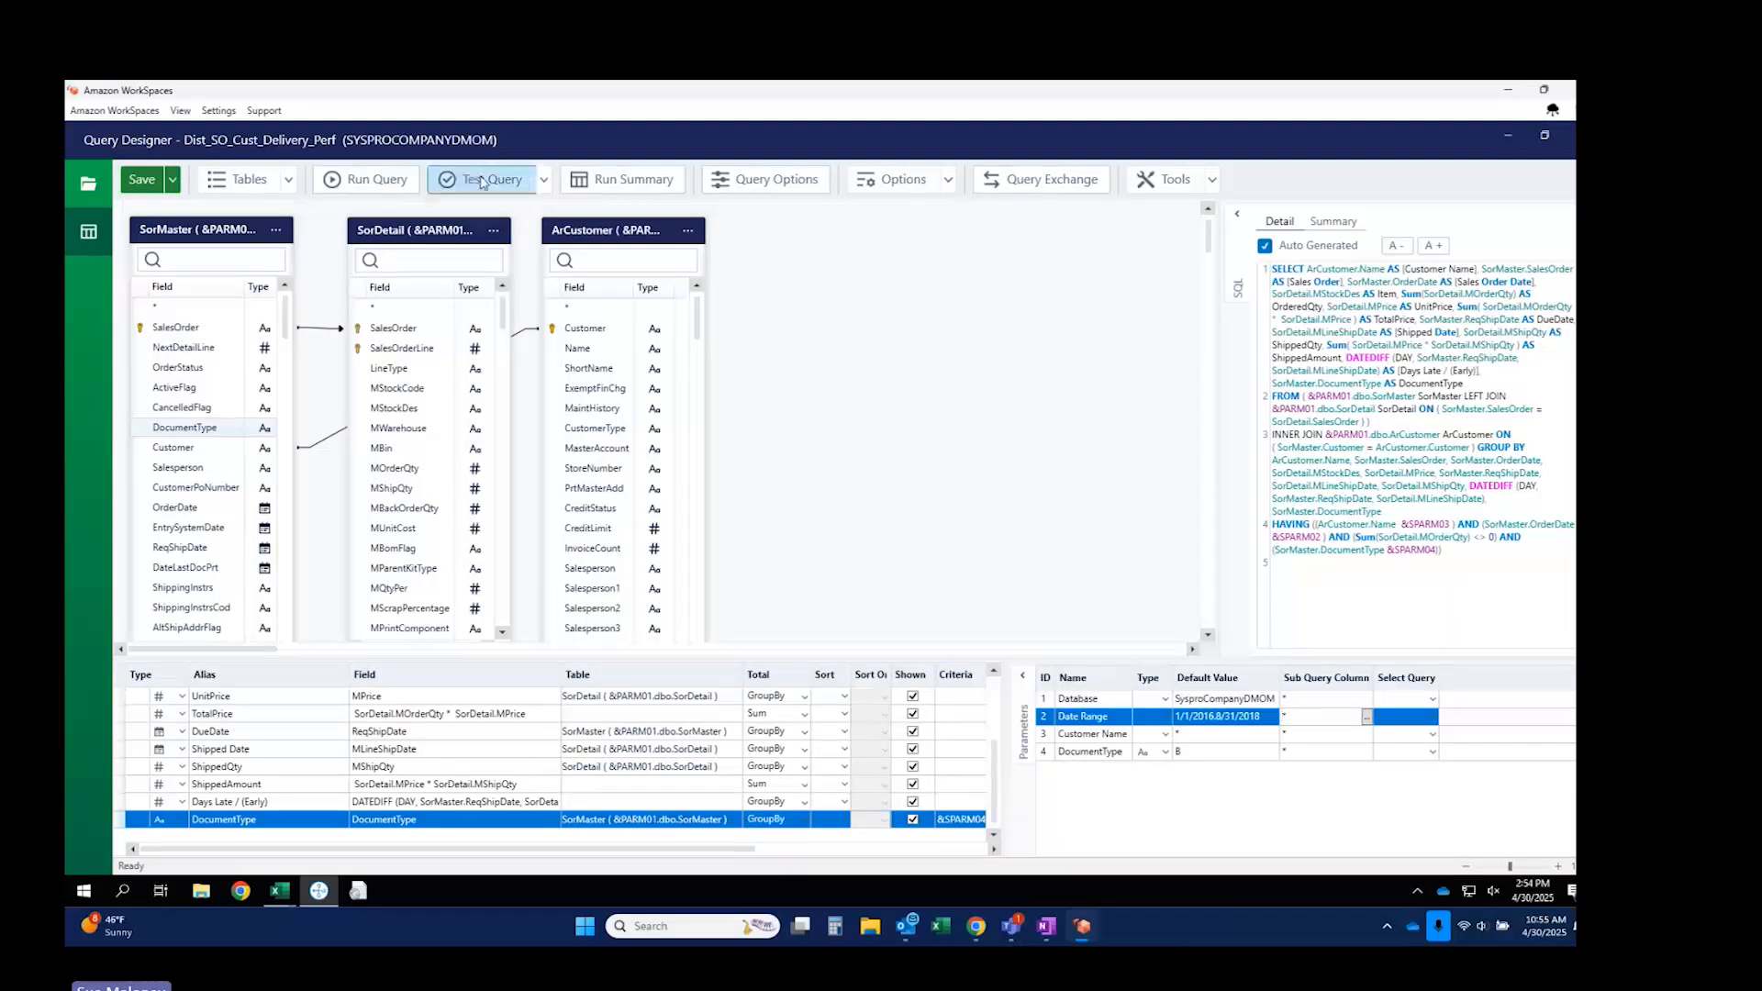
{"action": "left_click", "coordinate": [482, 181]}
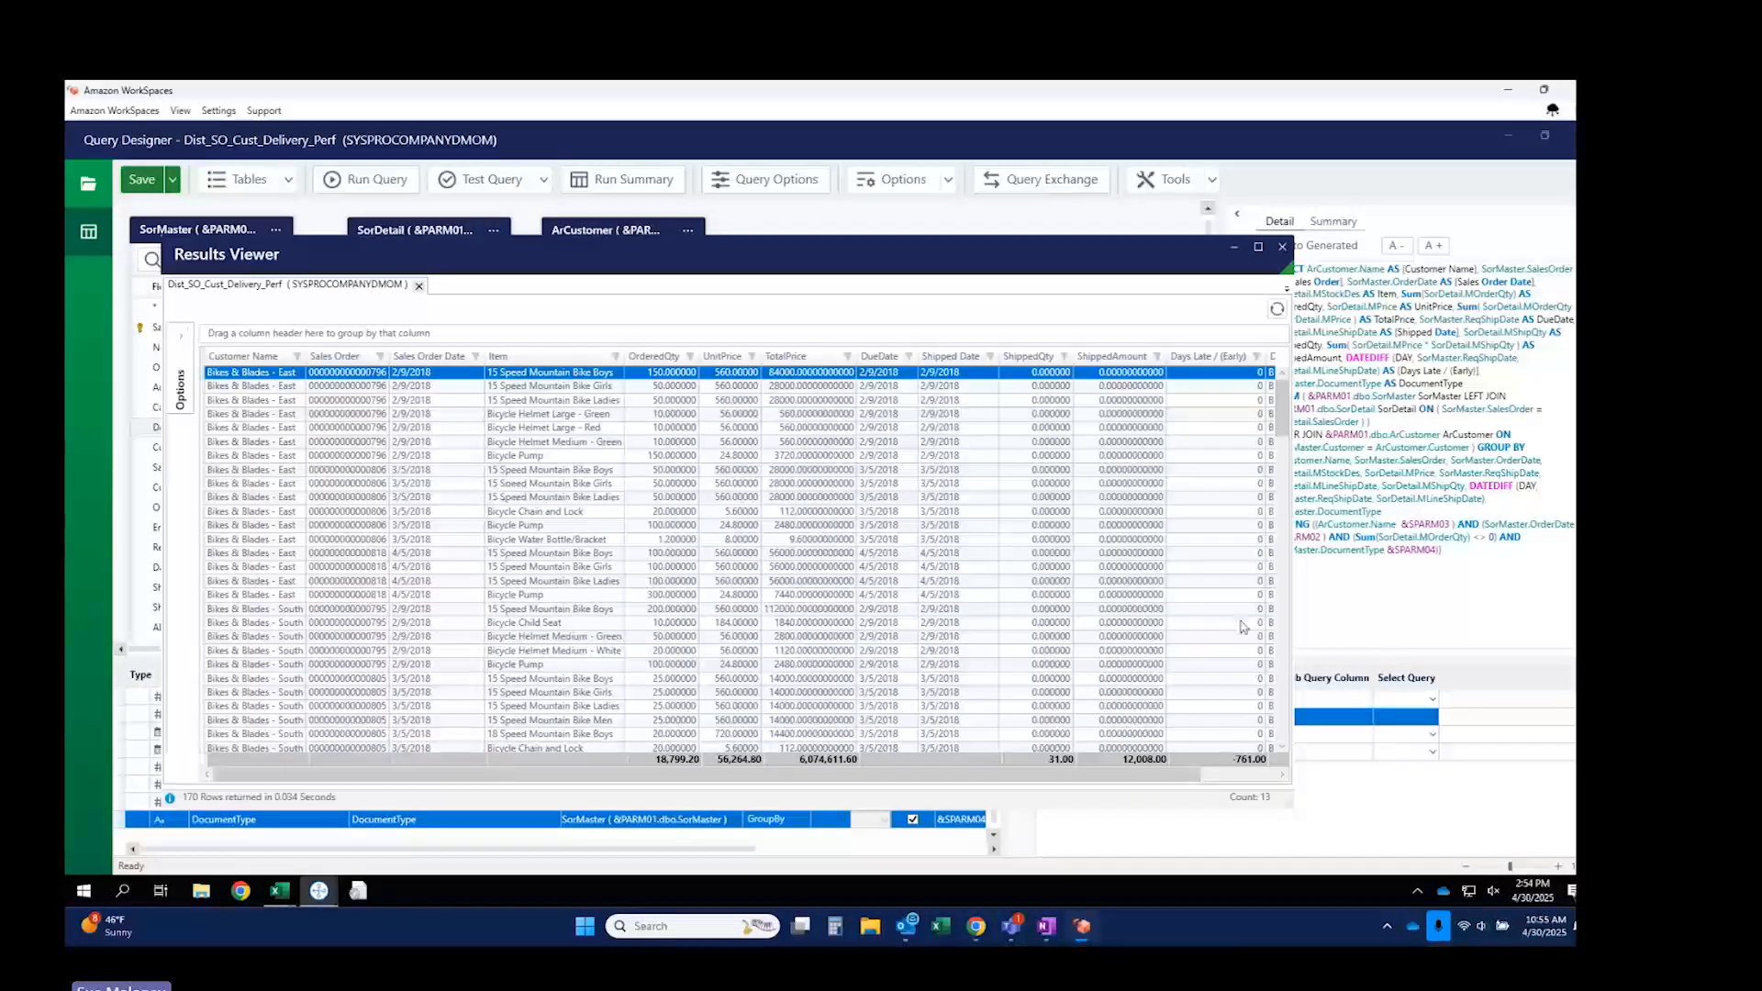
{"action": "left_click_drag", "start_coordinate": [978, 779], "coordinate": [1057, 779]}
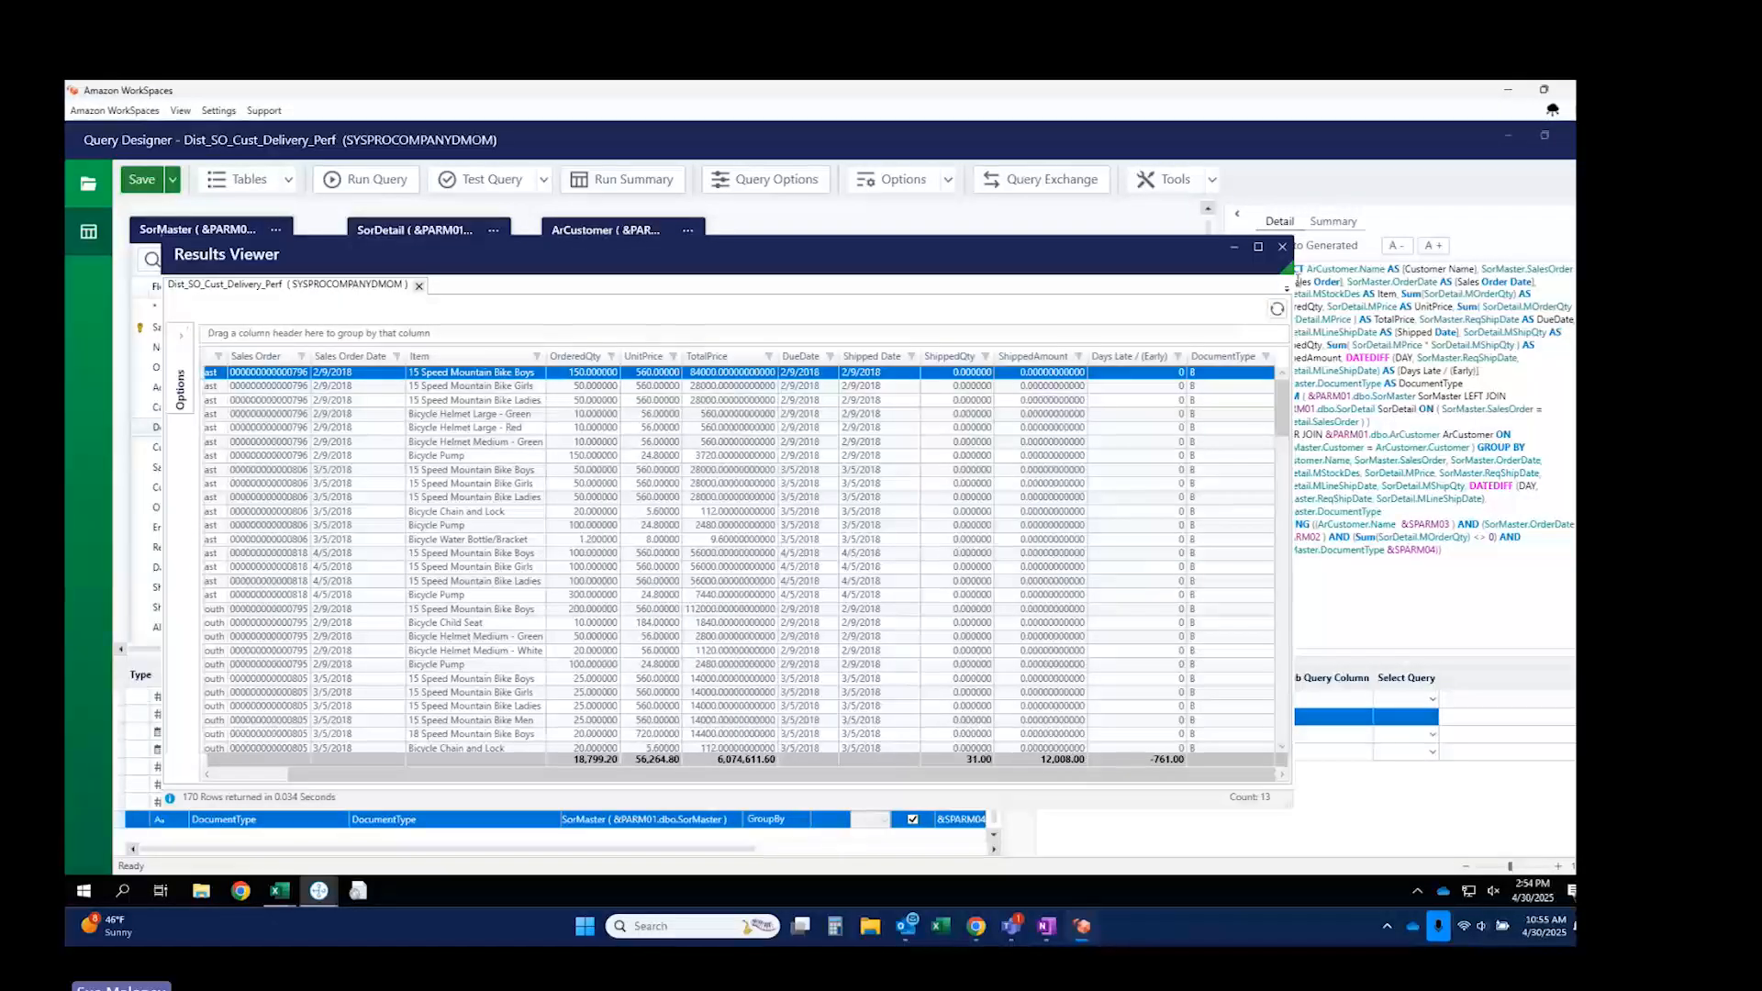
{"action": "left_click", "coordinate": [1282, 246]}
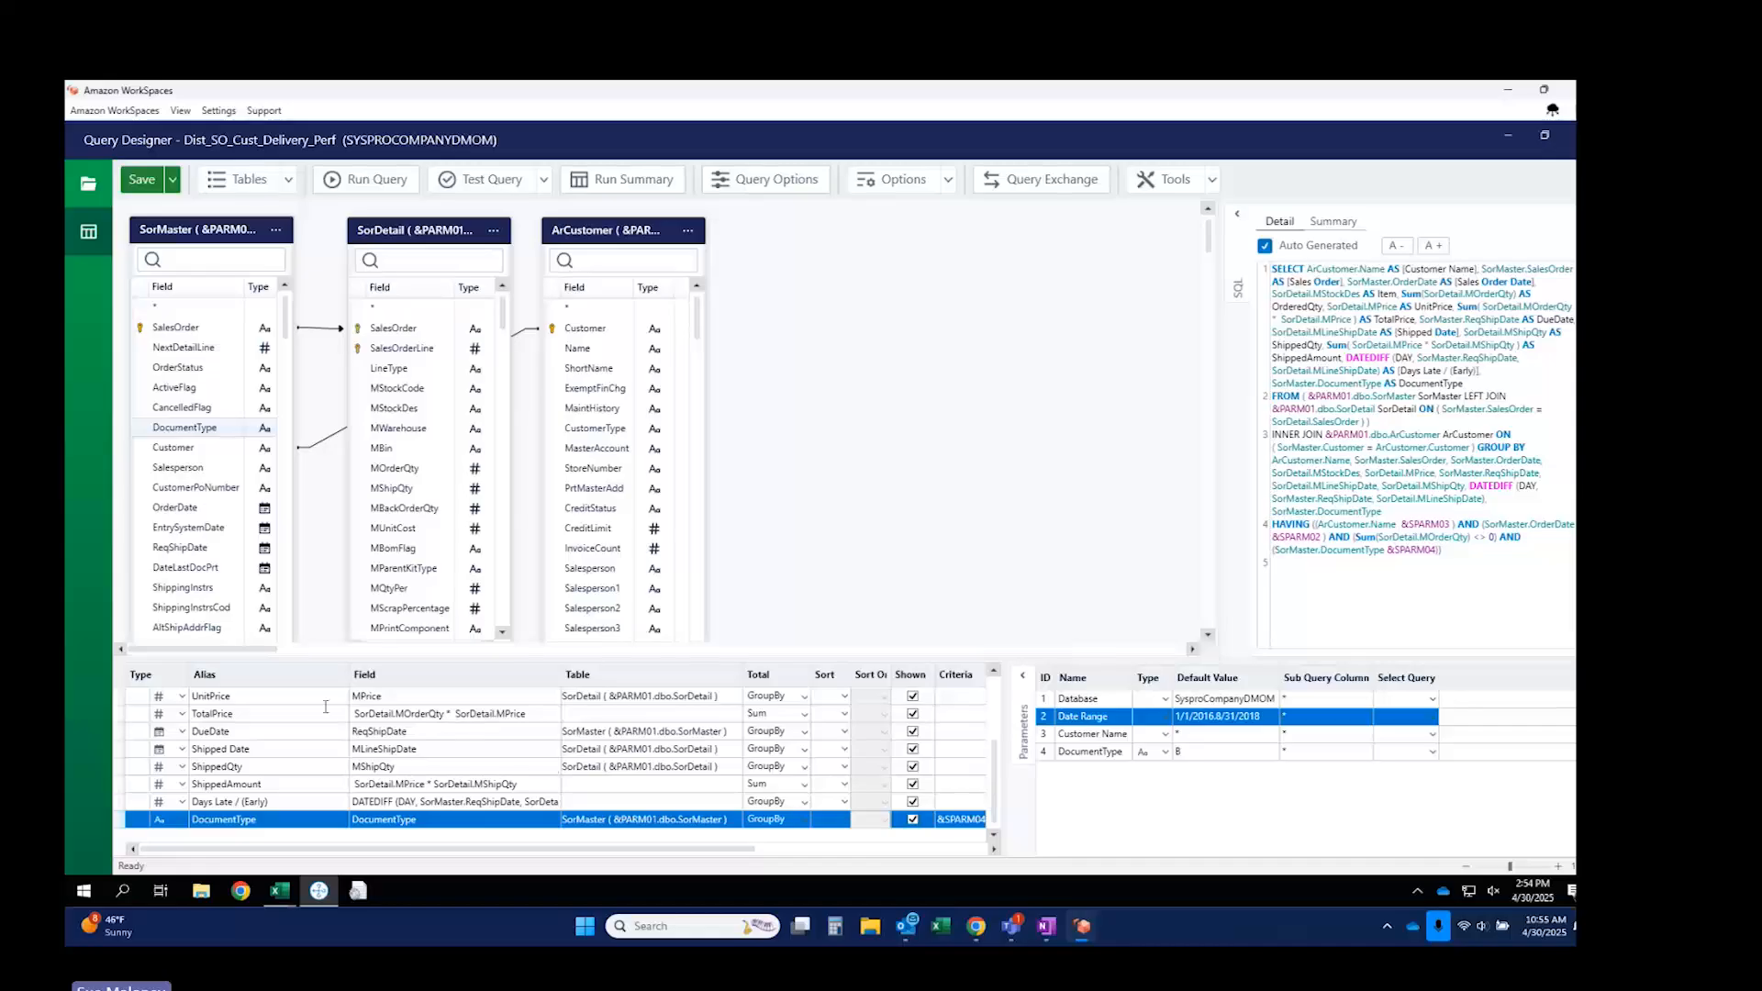
Open the TotalPrice field's calculation expression for review.
{"action": "left_click", "coordinate": [298, 715]}
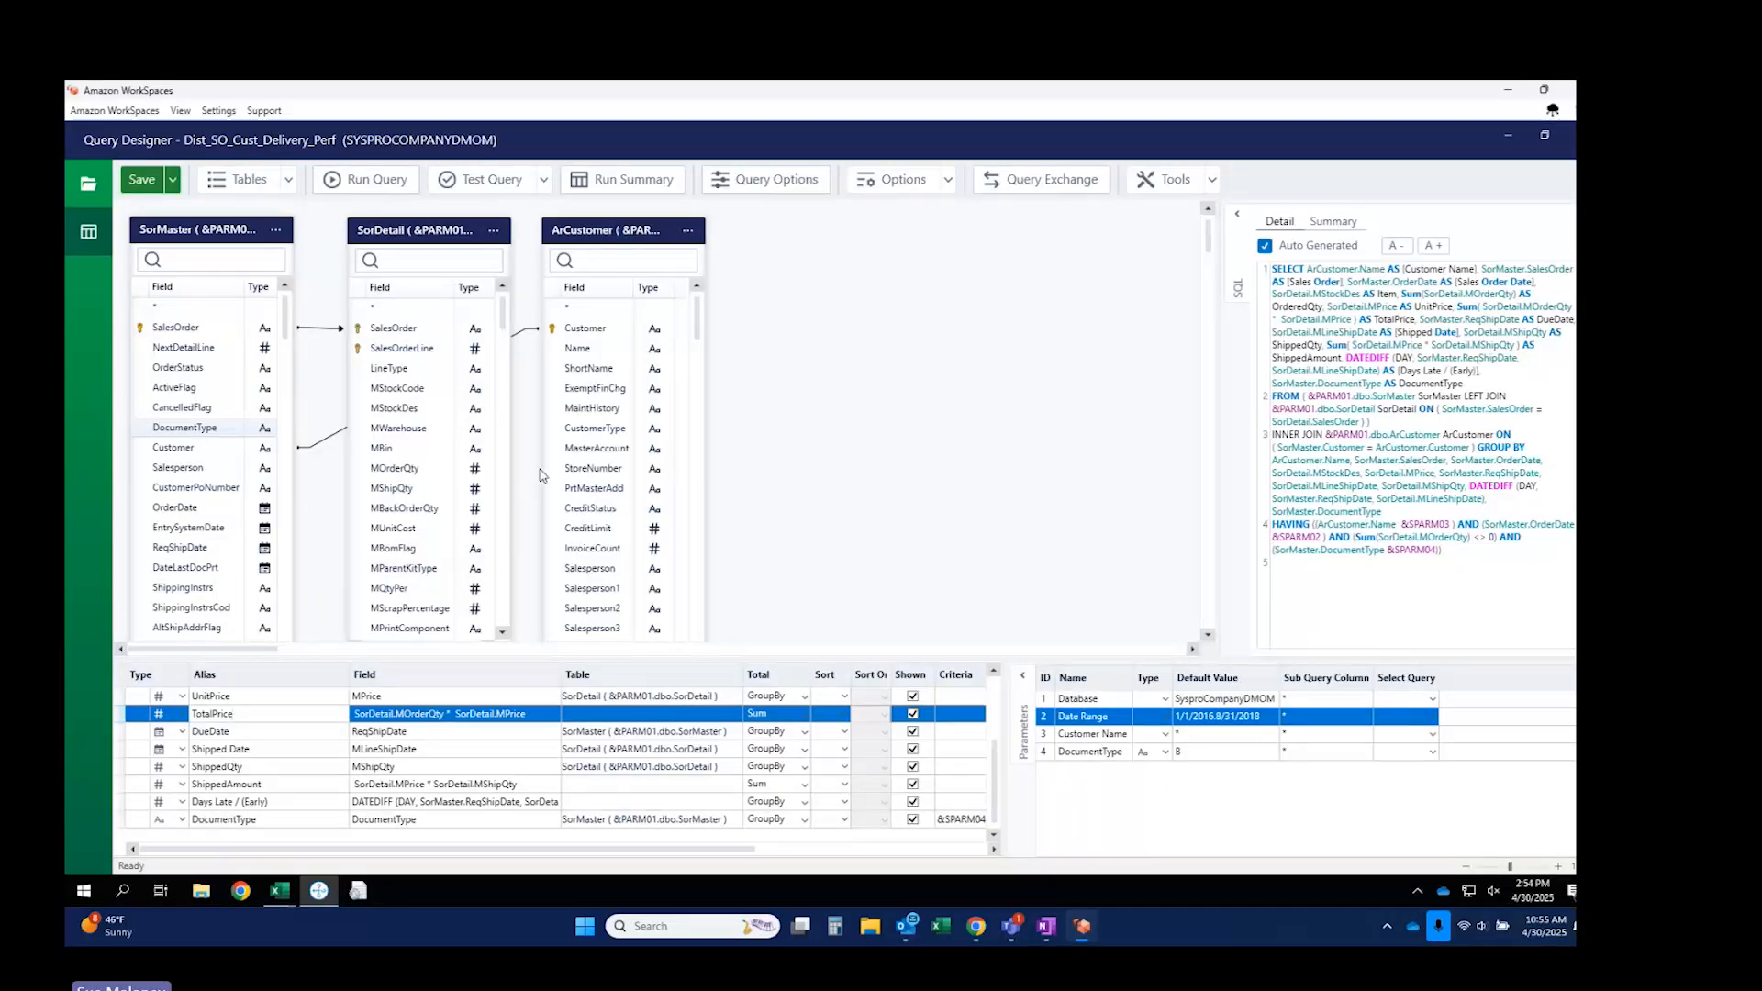
{"action": "left_click", "coordinate": [420, 715]}
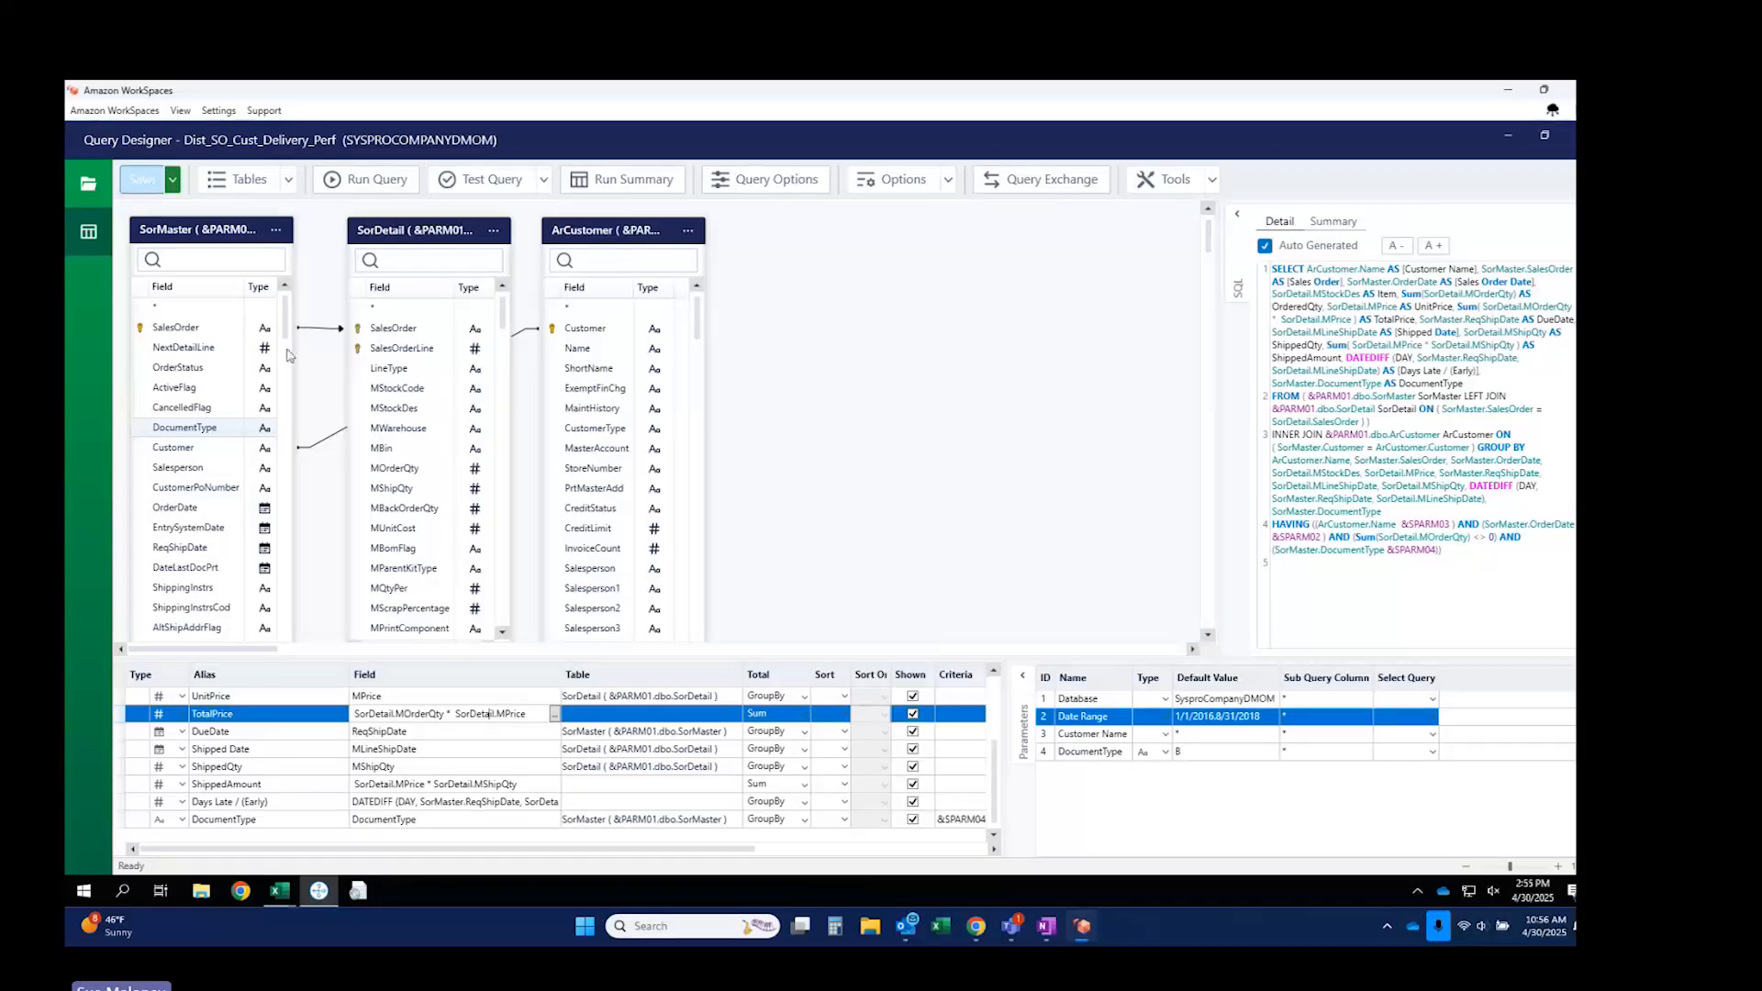
{"action": "left_click", "coordinate": [284, 895]}
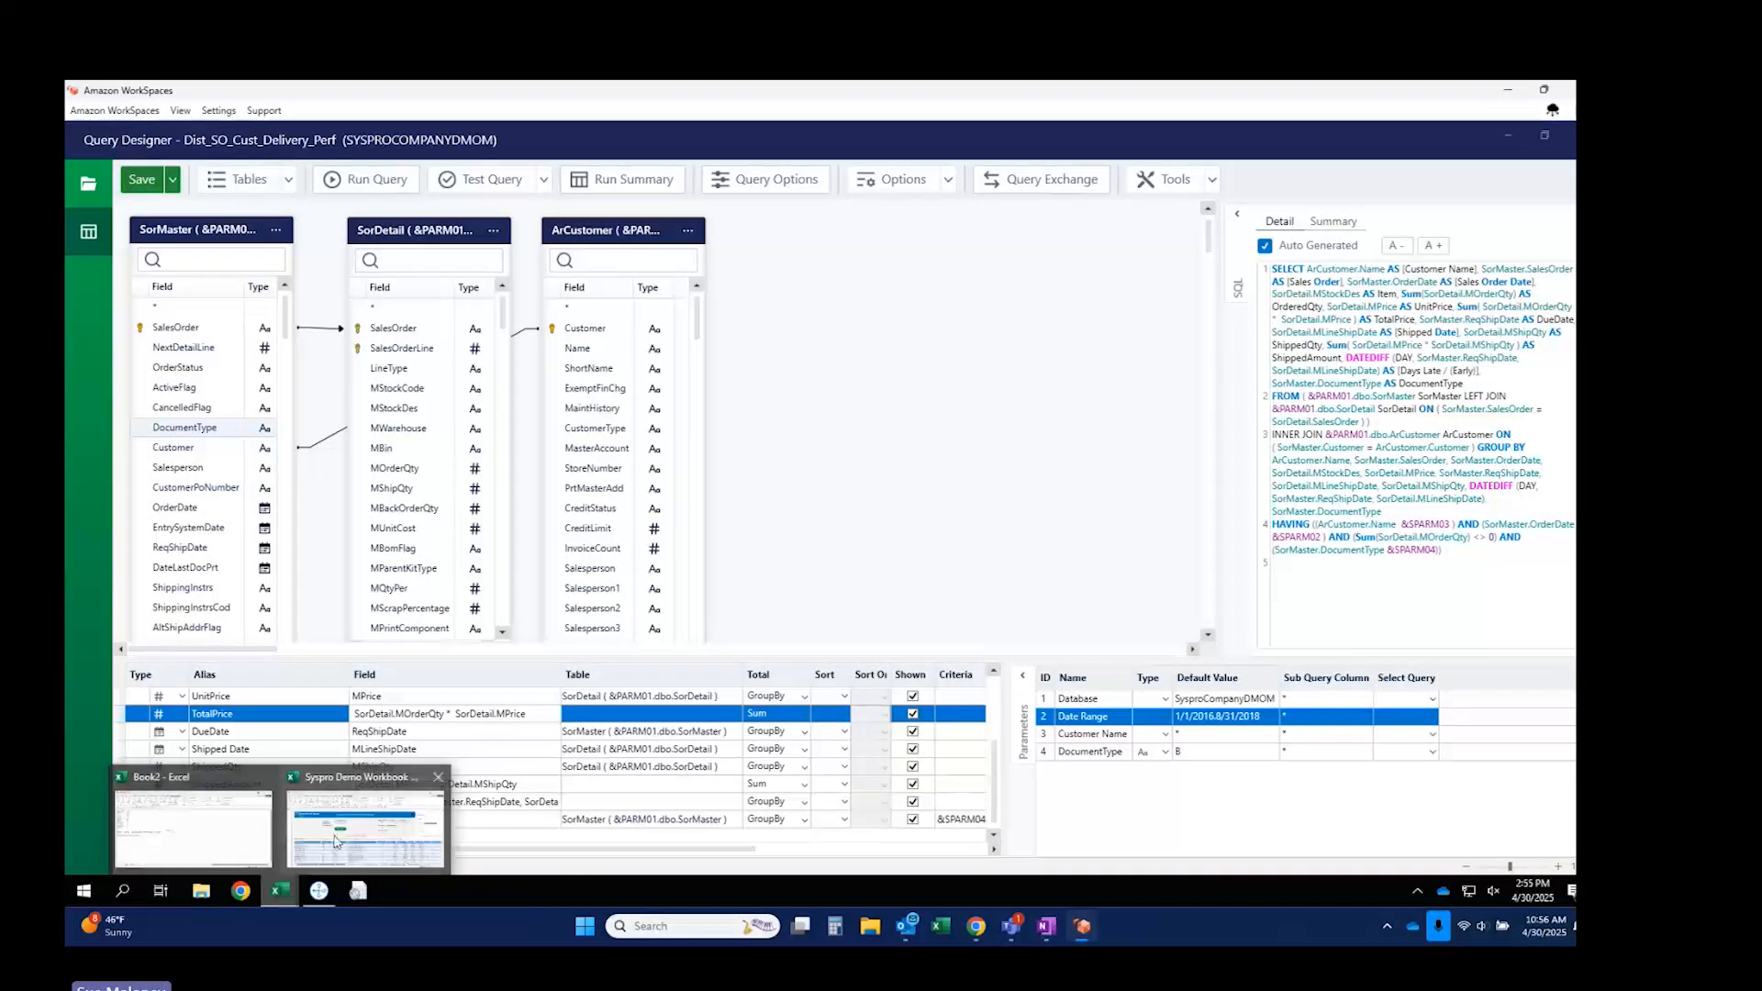
Review cell E10's GEXQ and GEXD formulas, then add blank Sheet2 and open Formula Builder there.
{"action": "left_click", "coordinate": [365, 822]}
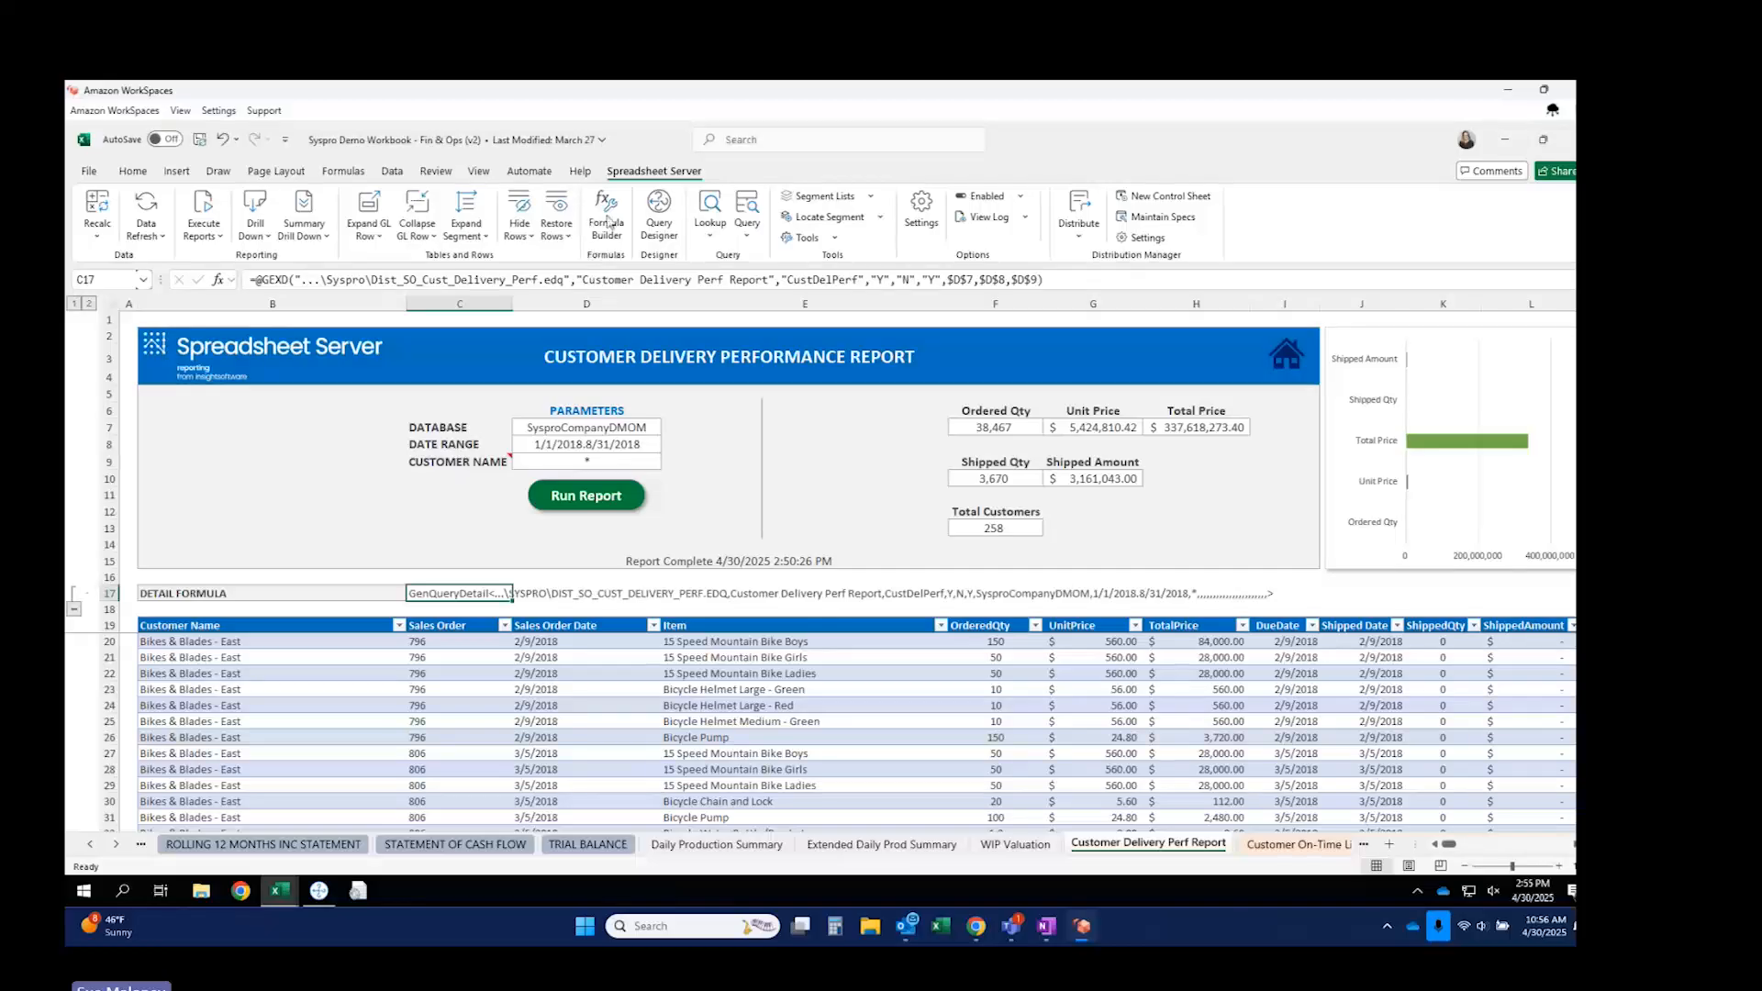
{"action": "left_click", "coordinate": [812, 471]}
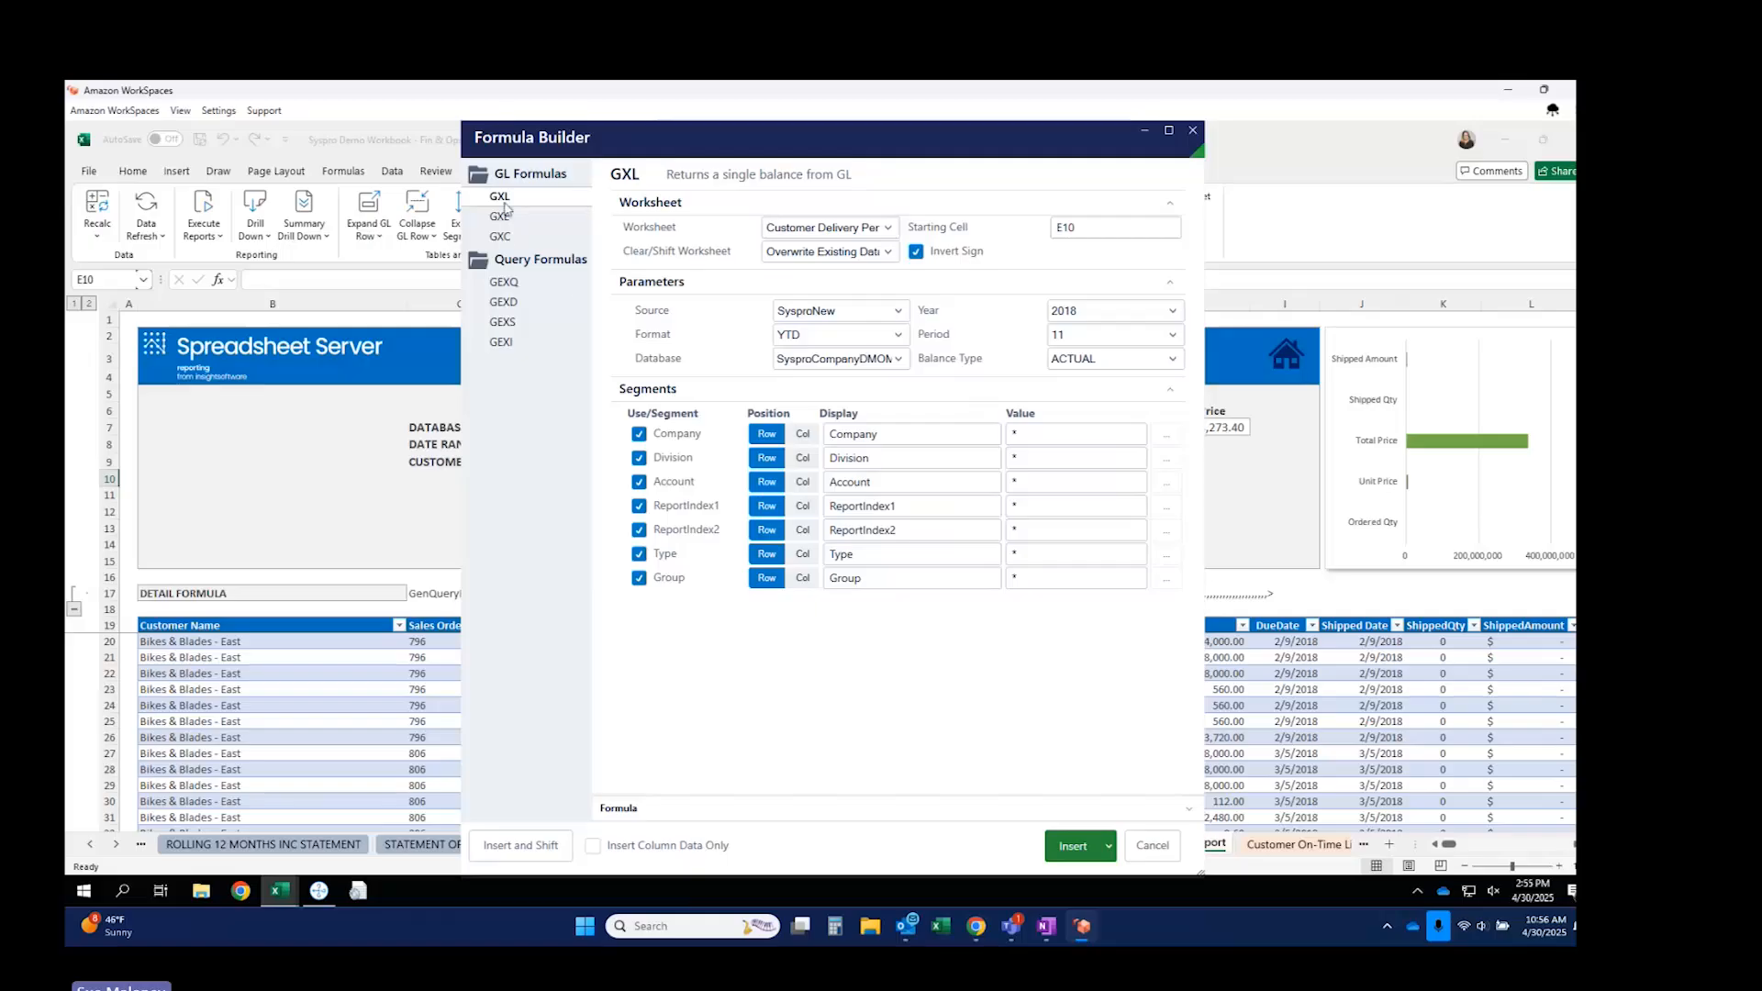
{"action": "left_click", "coordinate": [506, 283]}
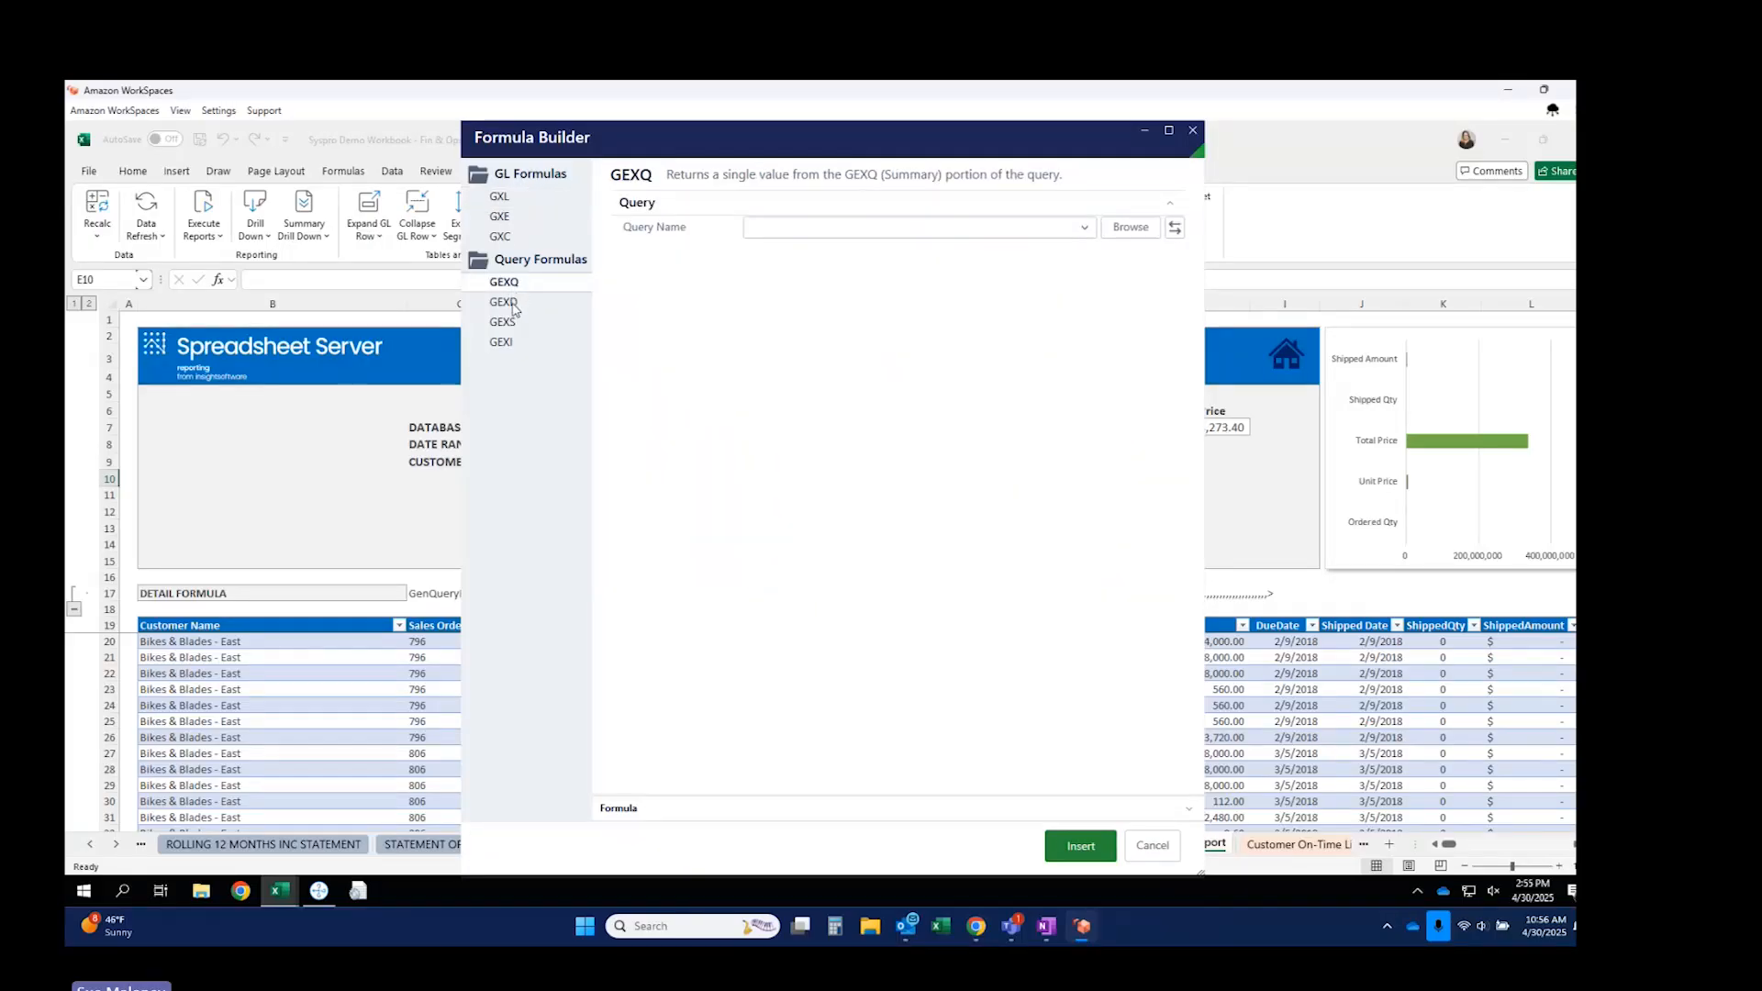
{"action": "left_click", "coordinate": [513, 309]}
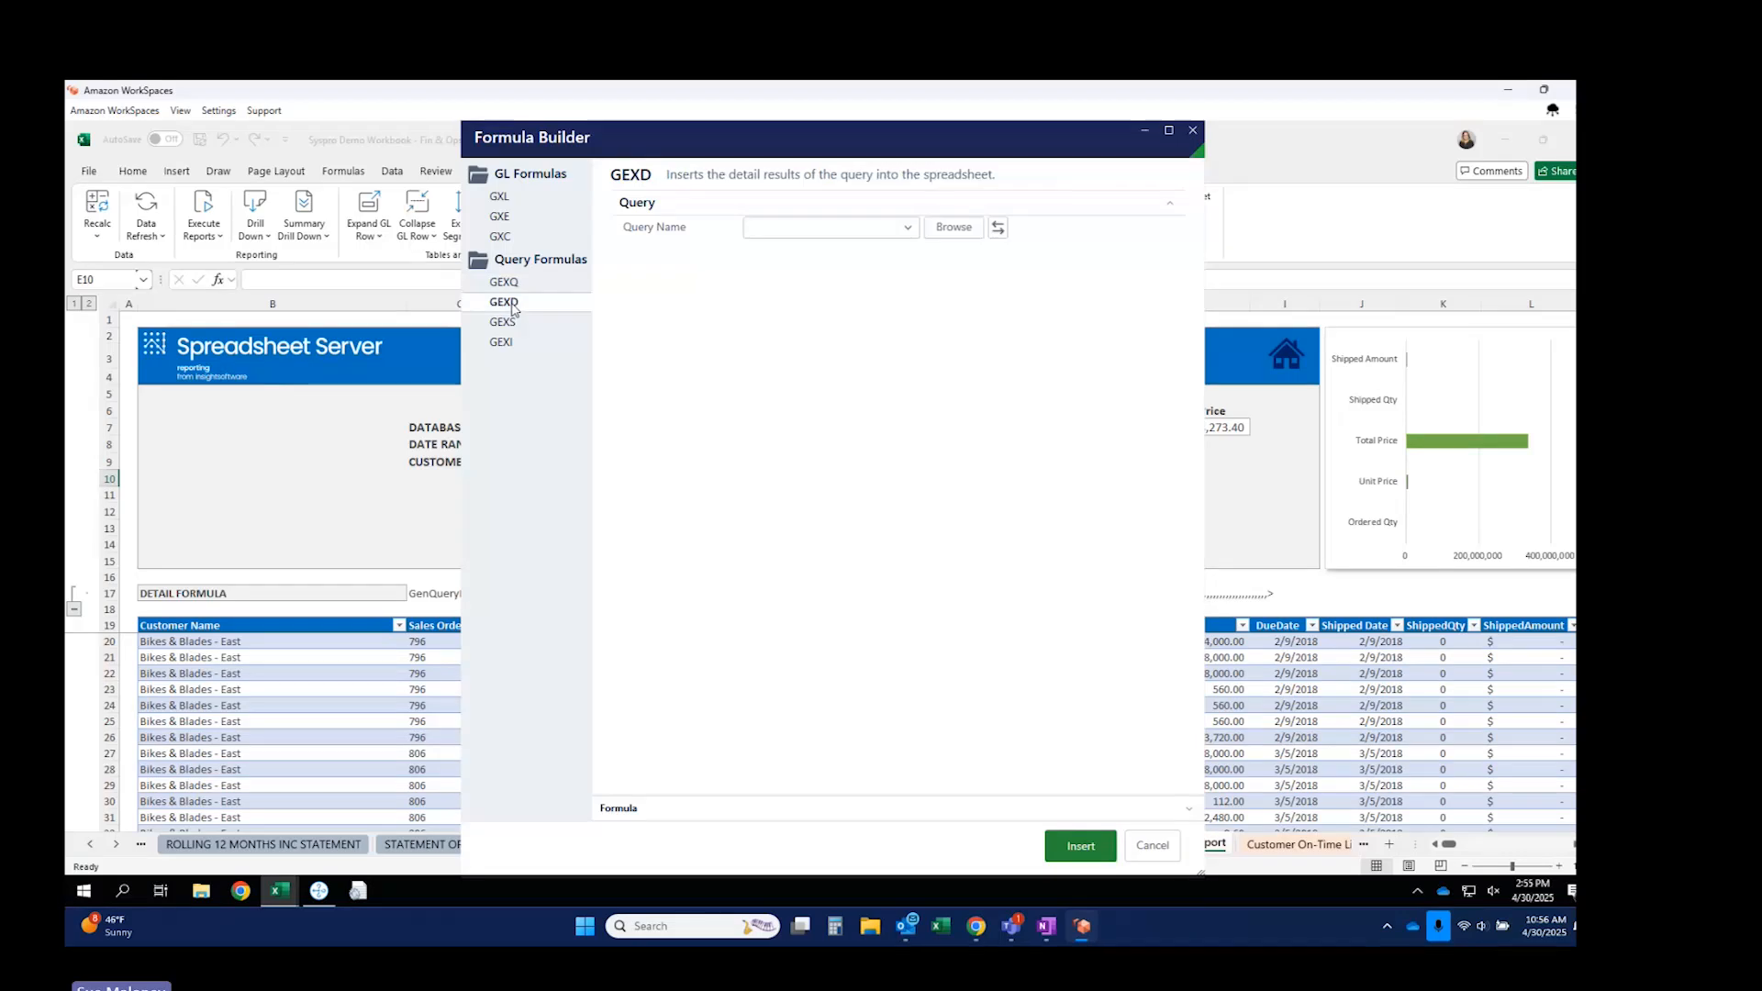
{"action": "left_click", "coordinate": [1192, 133]}
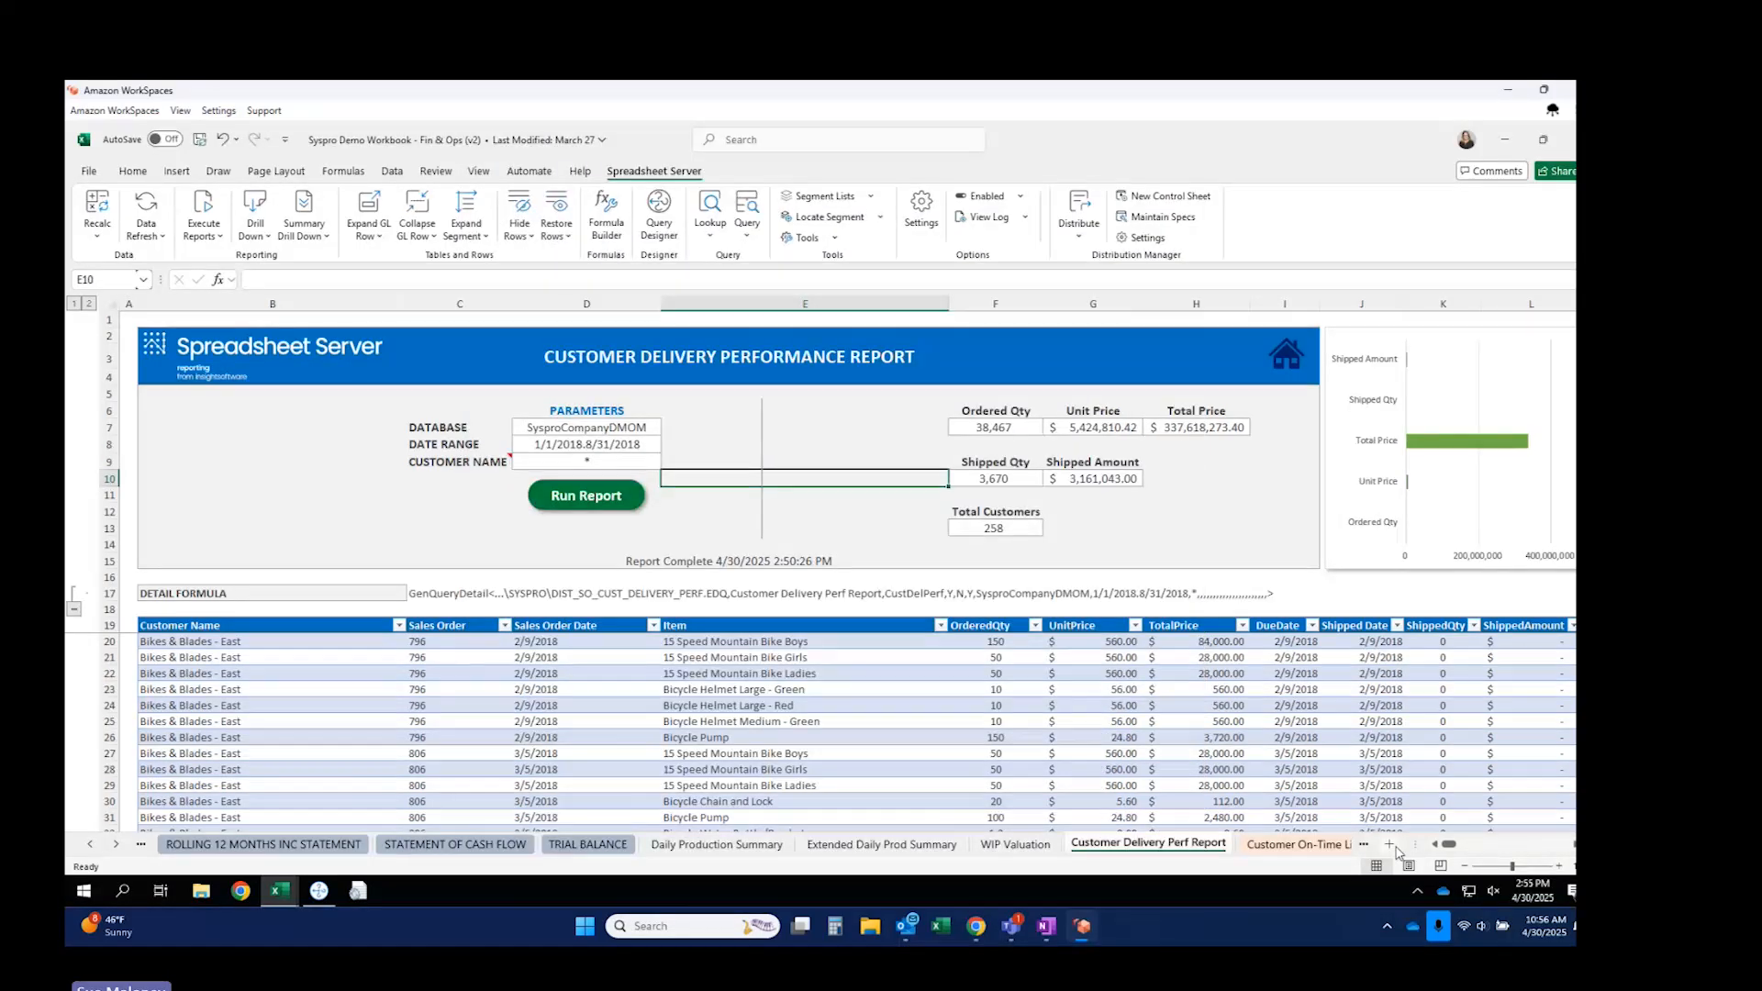
{"action": "left_click", "coordinate": [1389, 844]}
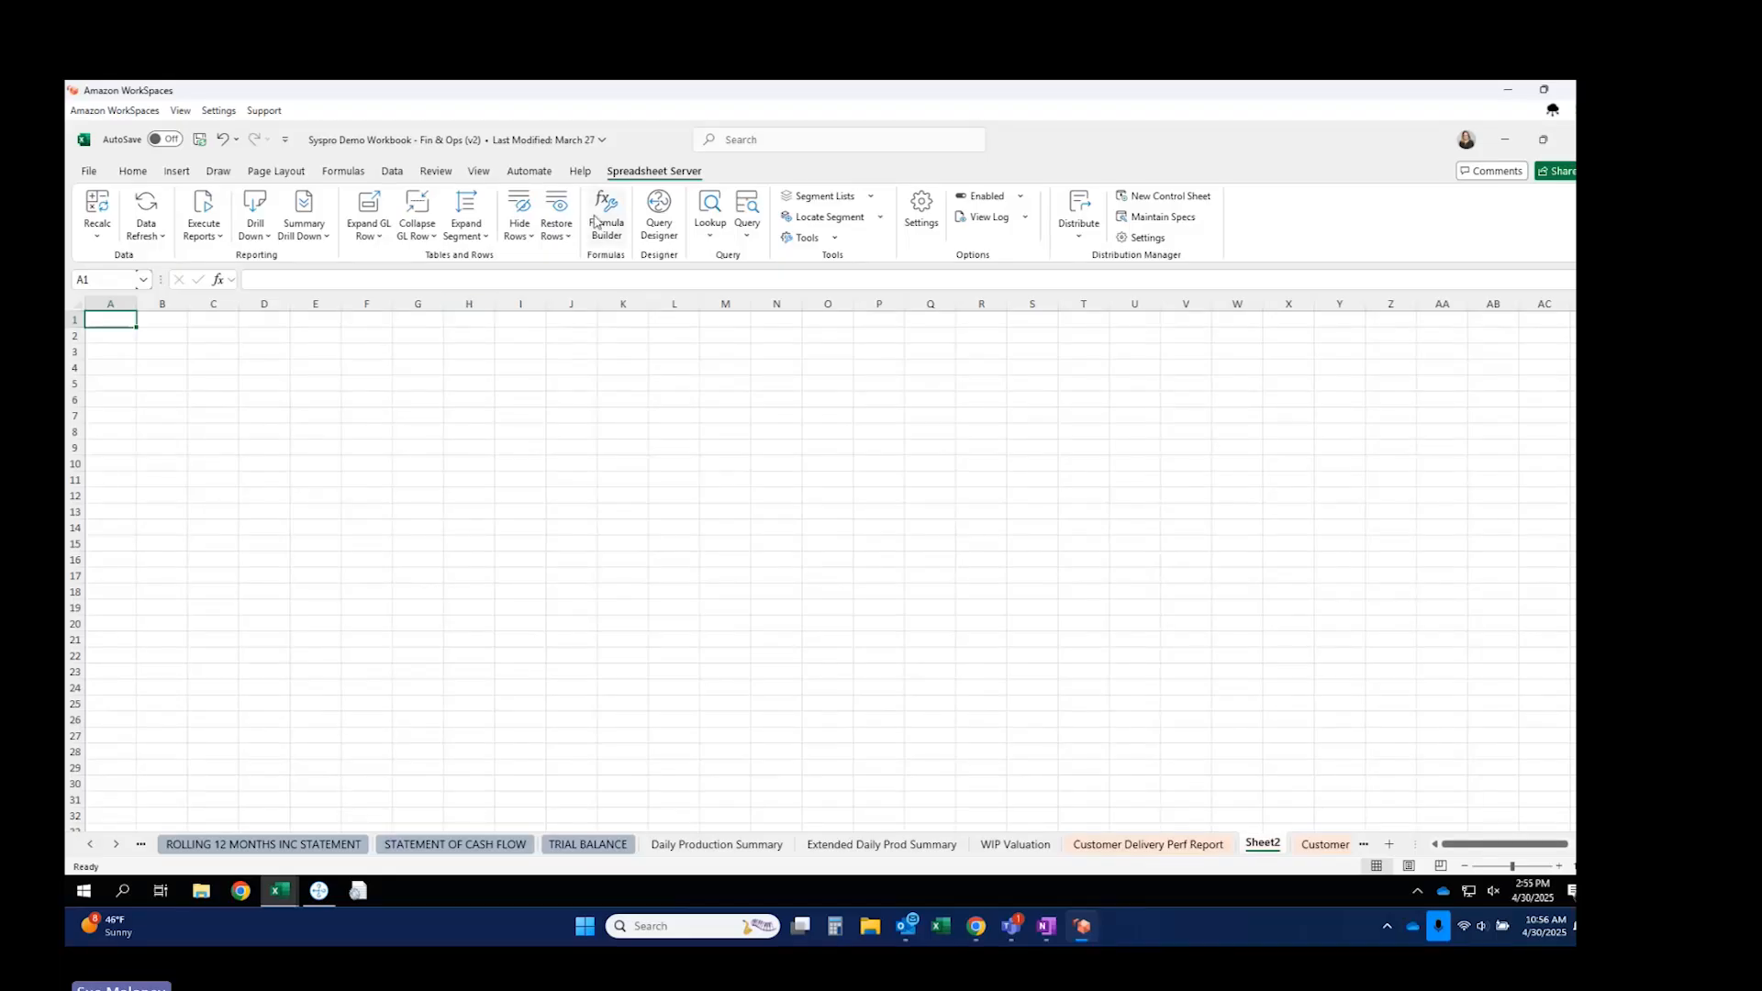
{"action": "left_click", "coordinate": [607, 220]}
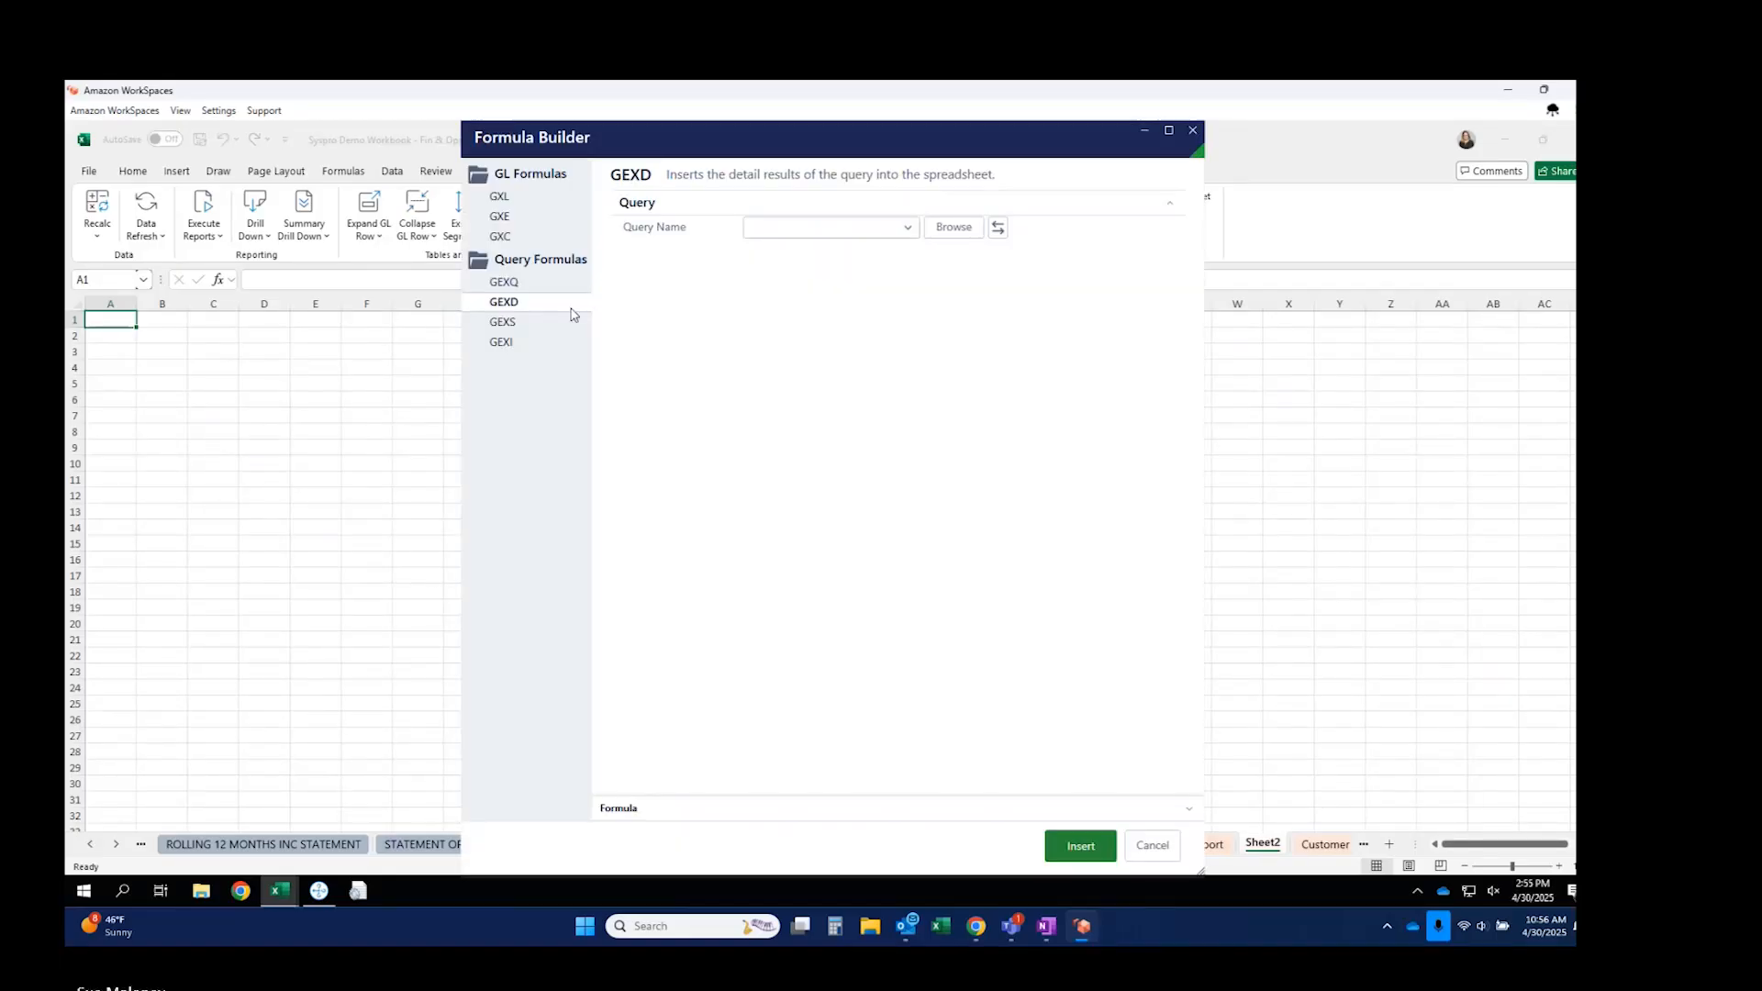
Choose the Syspro\Dist_SO_Cust_Delivery_Perf saved query for the GEXD formula.
{"action": "left_click", "coordinate": [951, 230]}
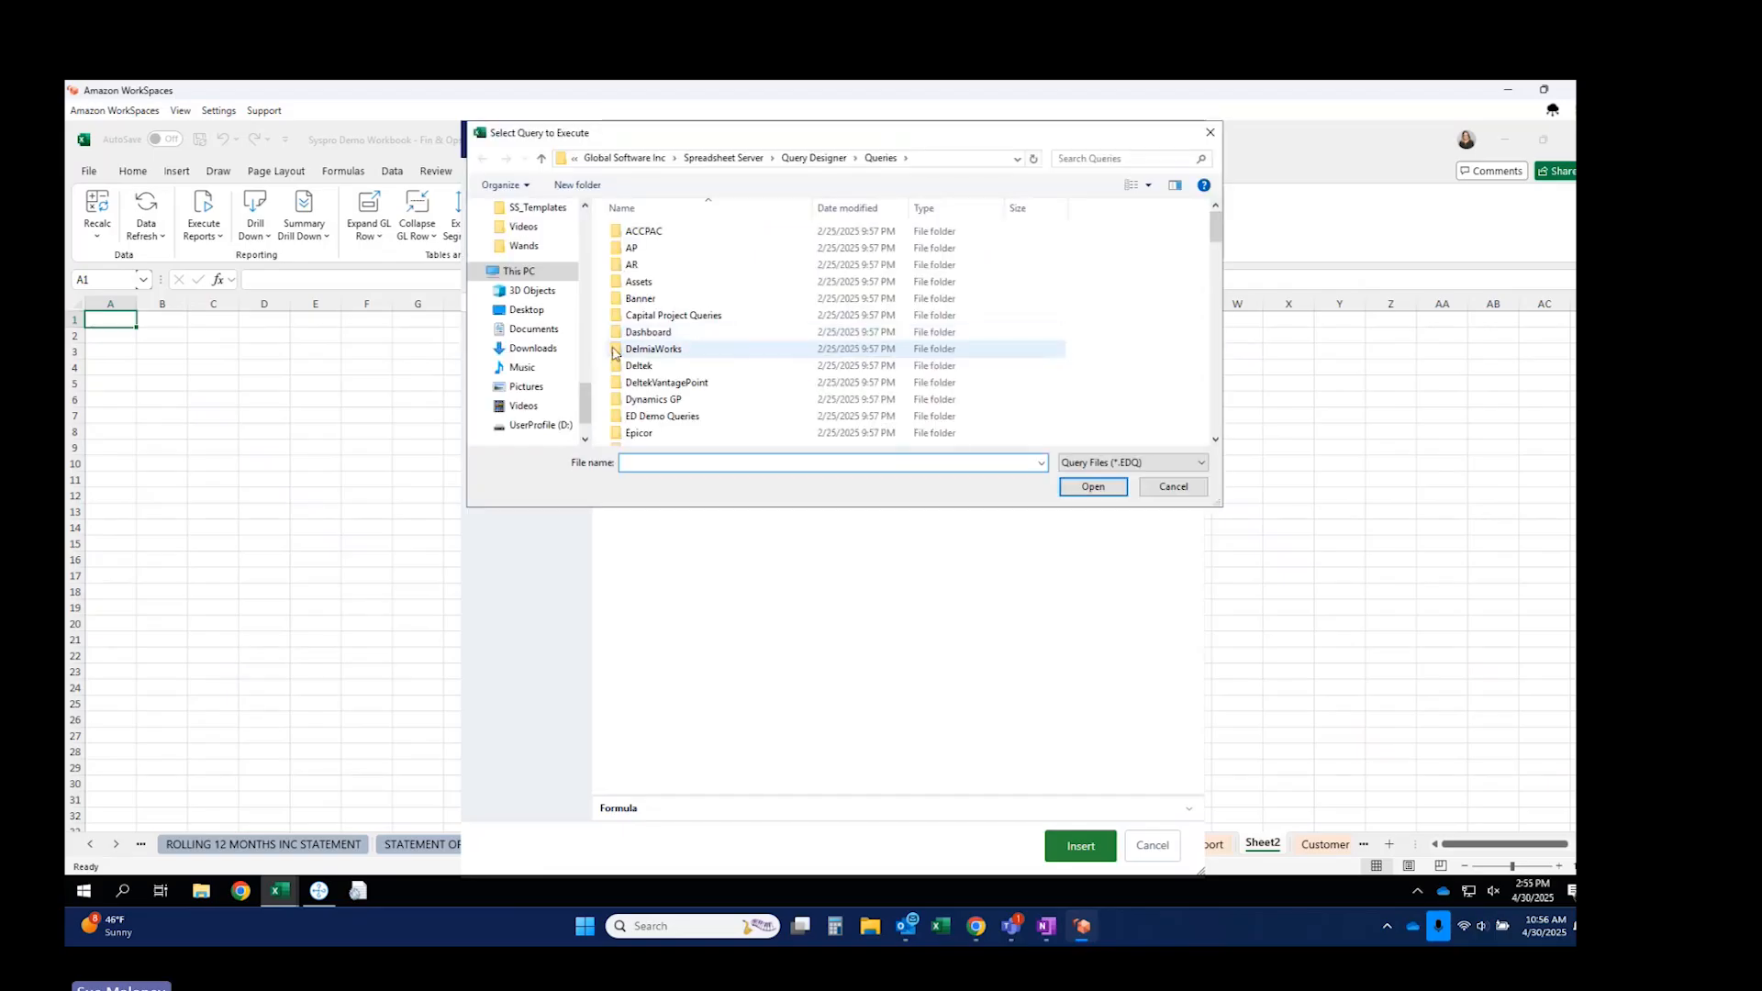
{"action": "scroll", "coordinate": [707, 376], "scroll_direction": "down", "scroll_amount": 10}
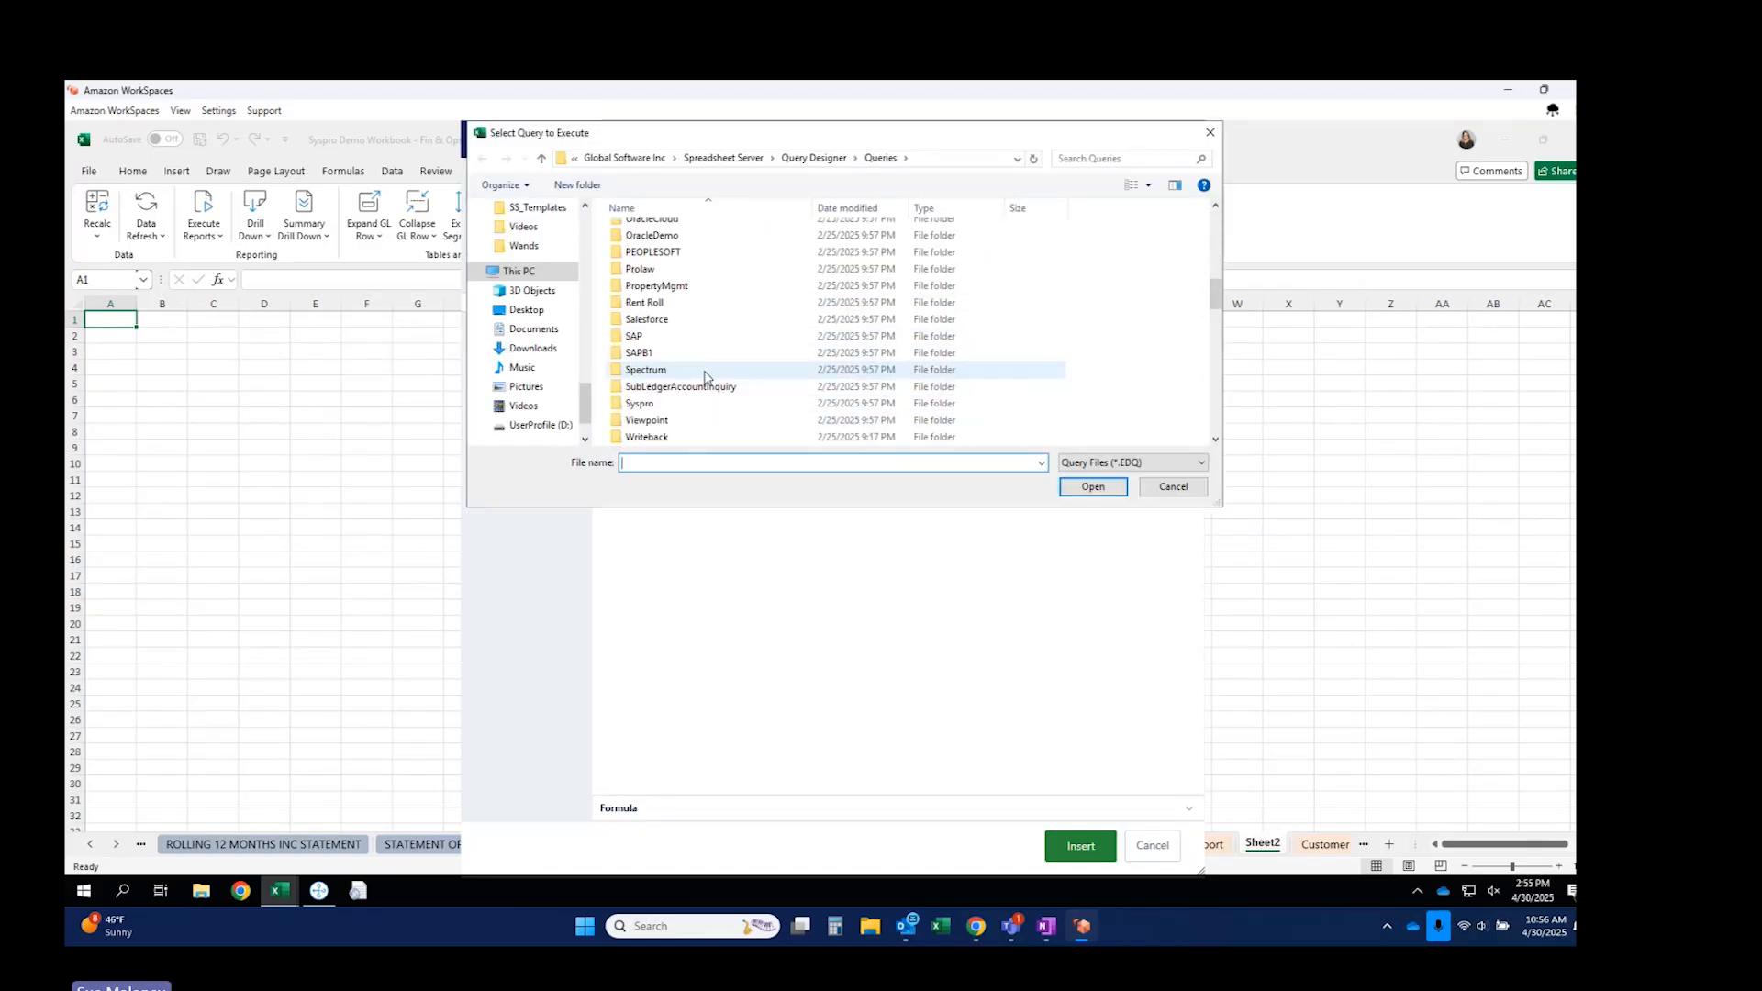
{"action": "double_click", "coordinate": [650, 406]}
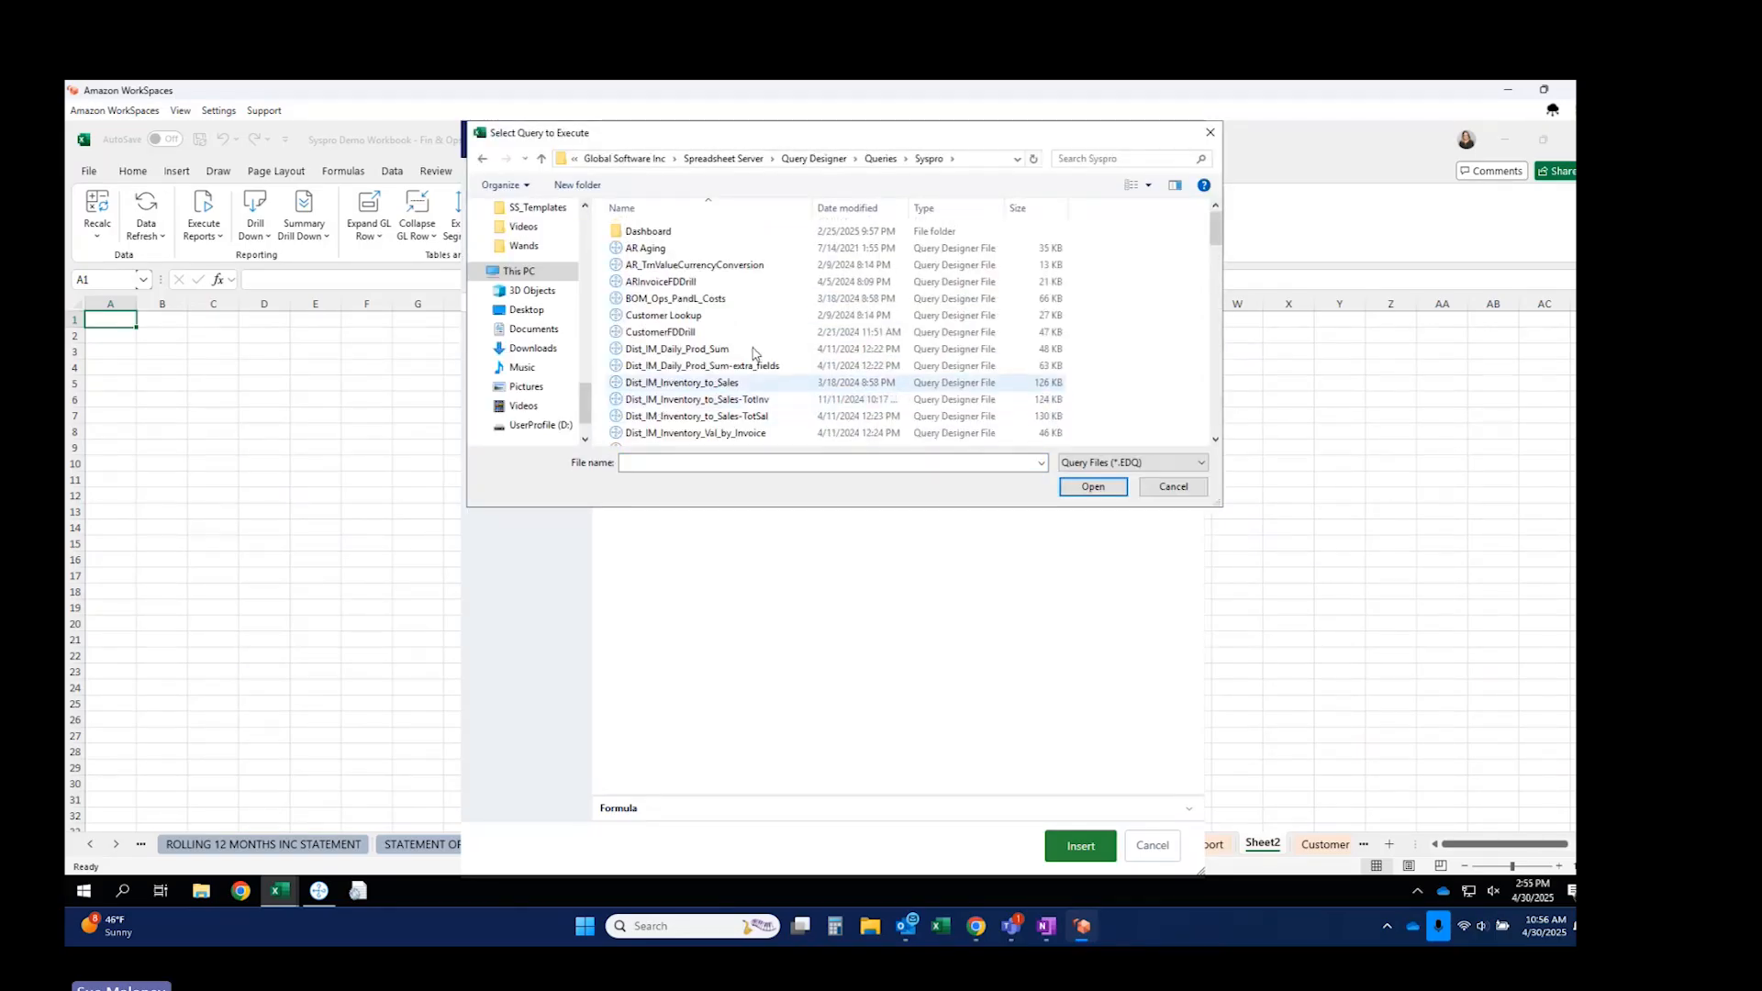
{"action": "scroll", "coordinate": [698, 376], "scroll_direction": "down", "scroll_amount": 6}
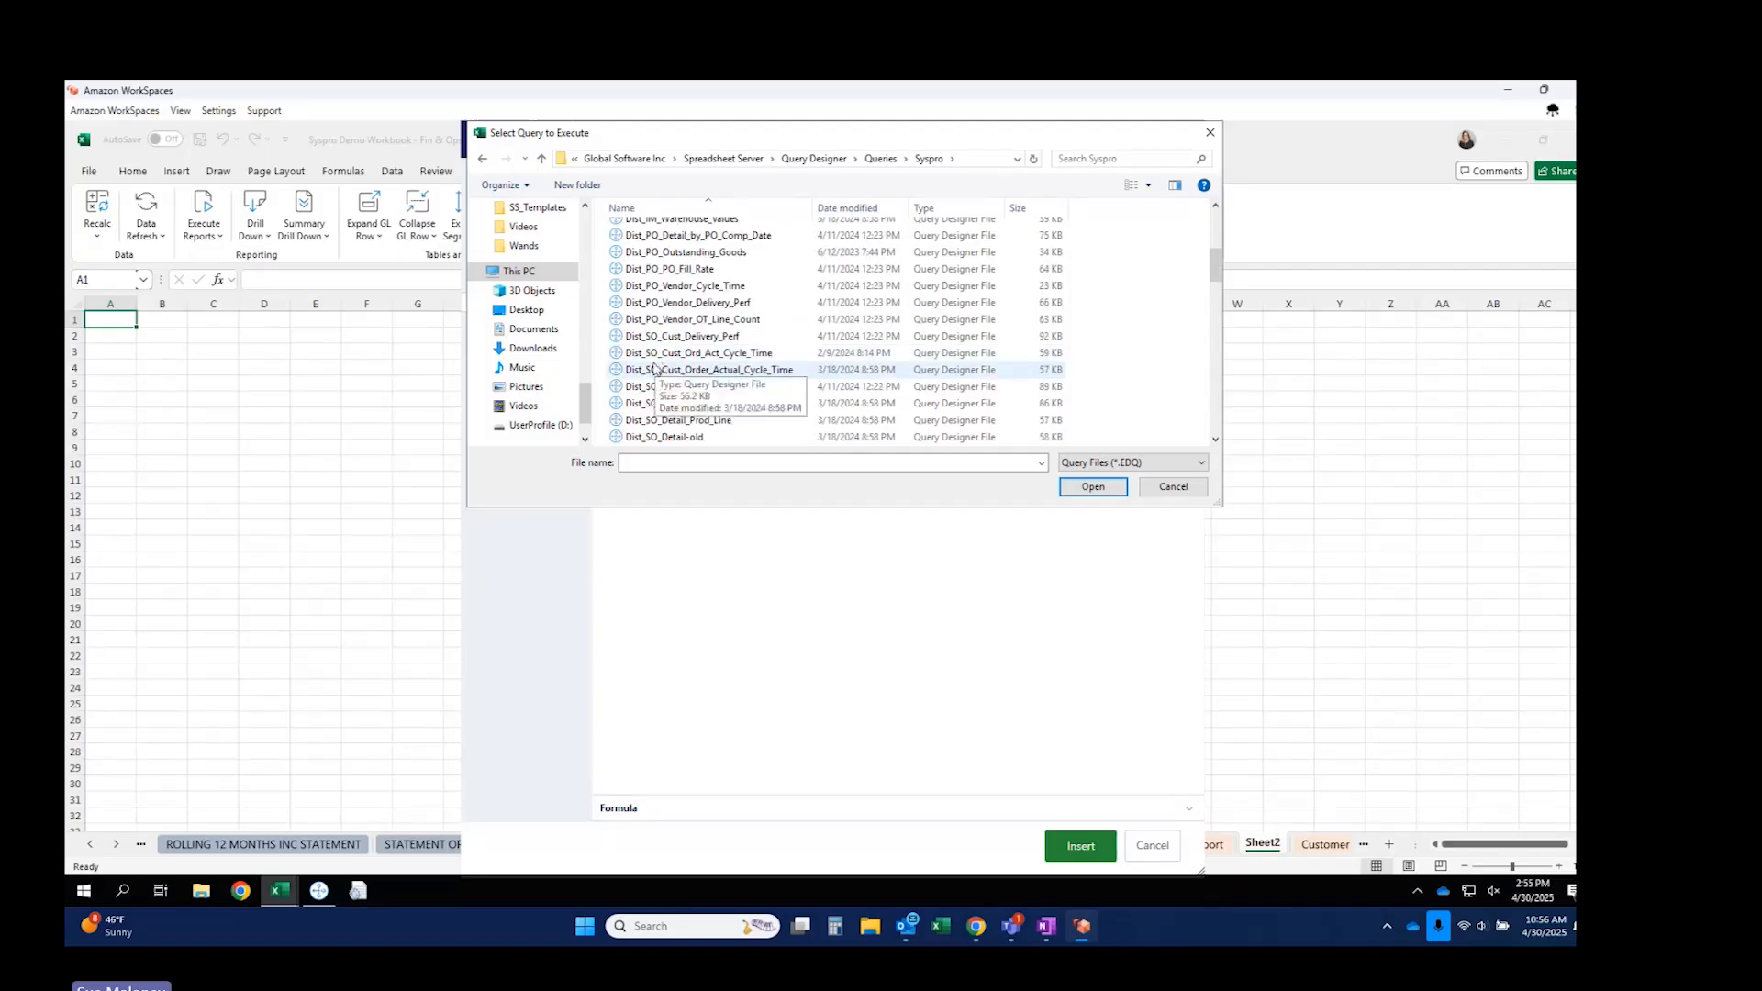
{"action": "left_click", "coordinate": [665, 337]}
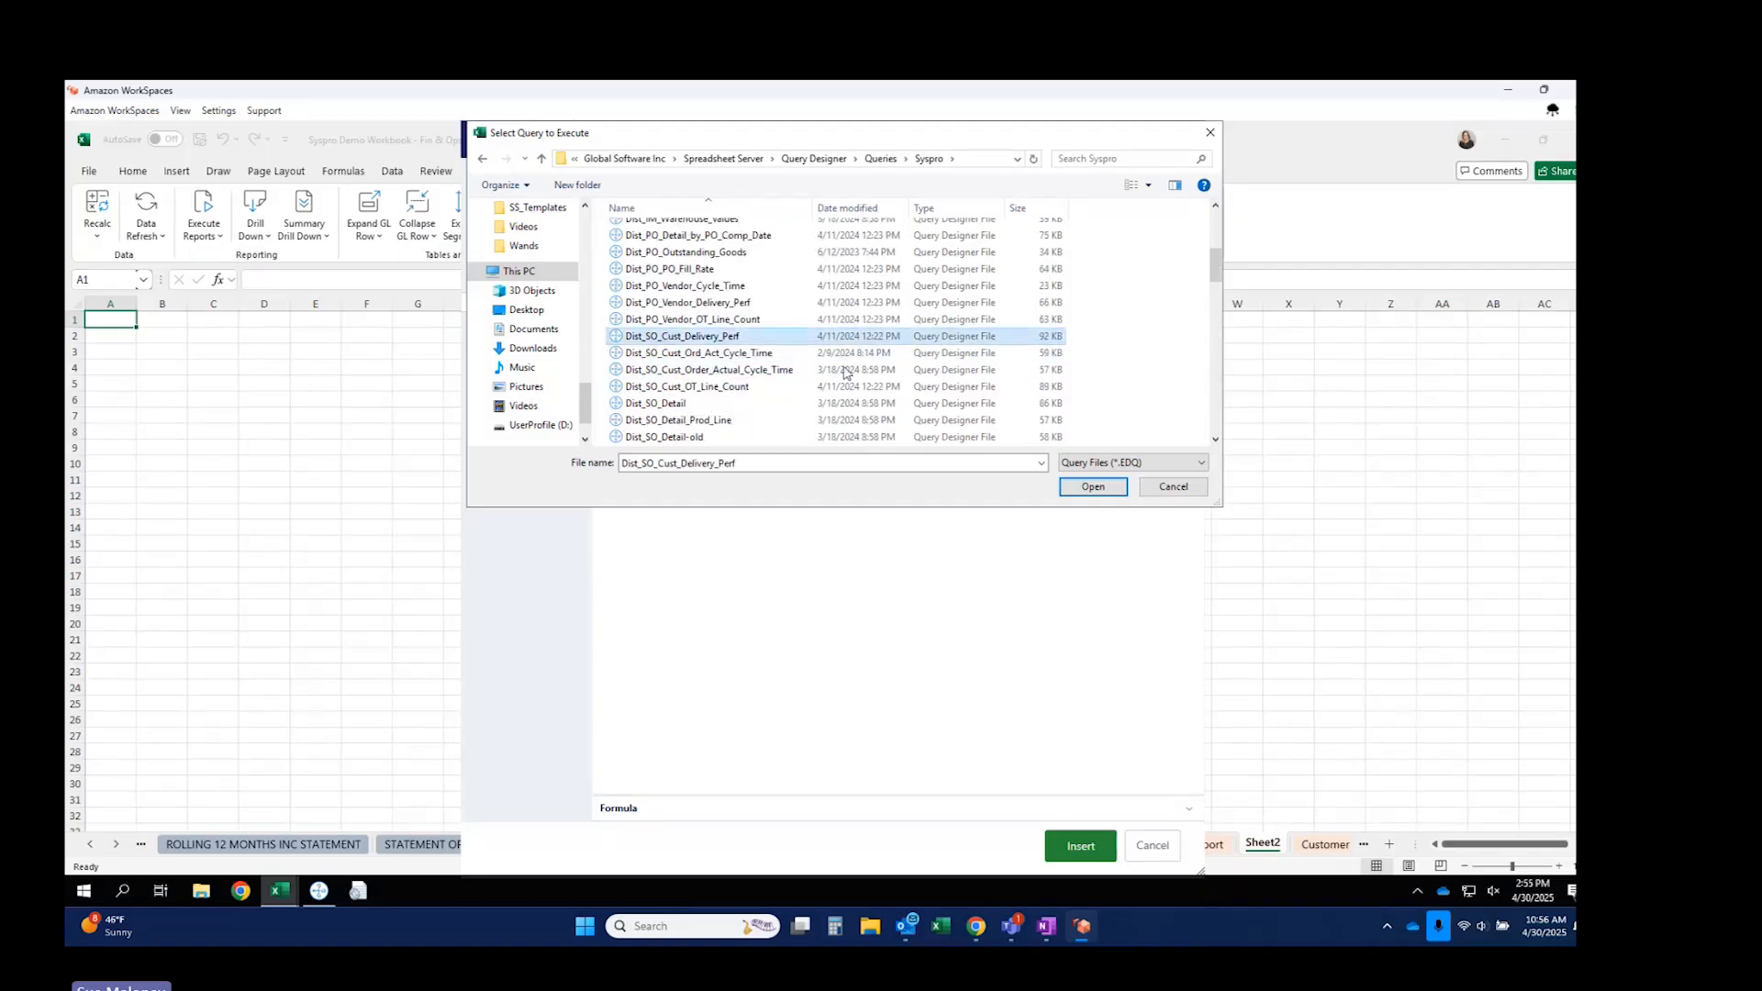
{"action": "left_click", "coordinate": [1092, 486]}
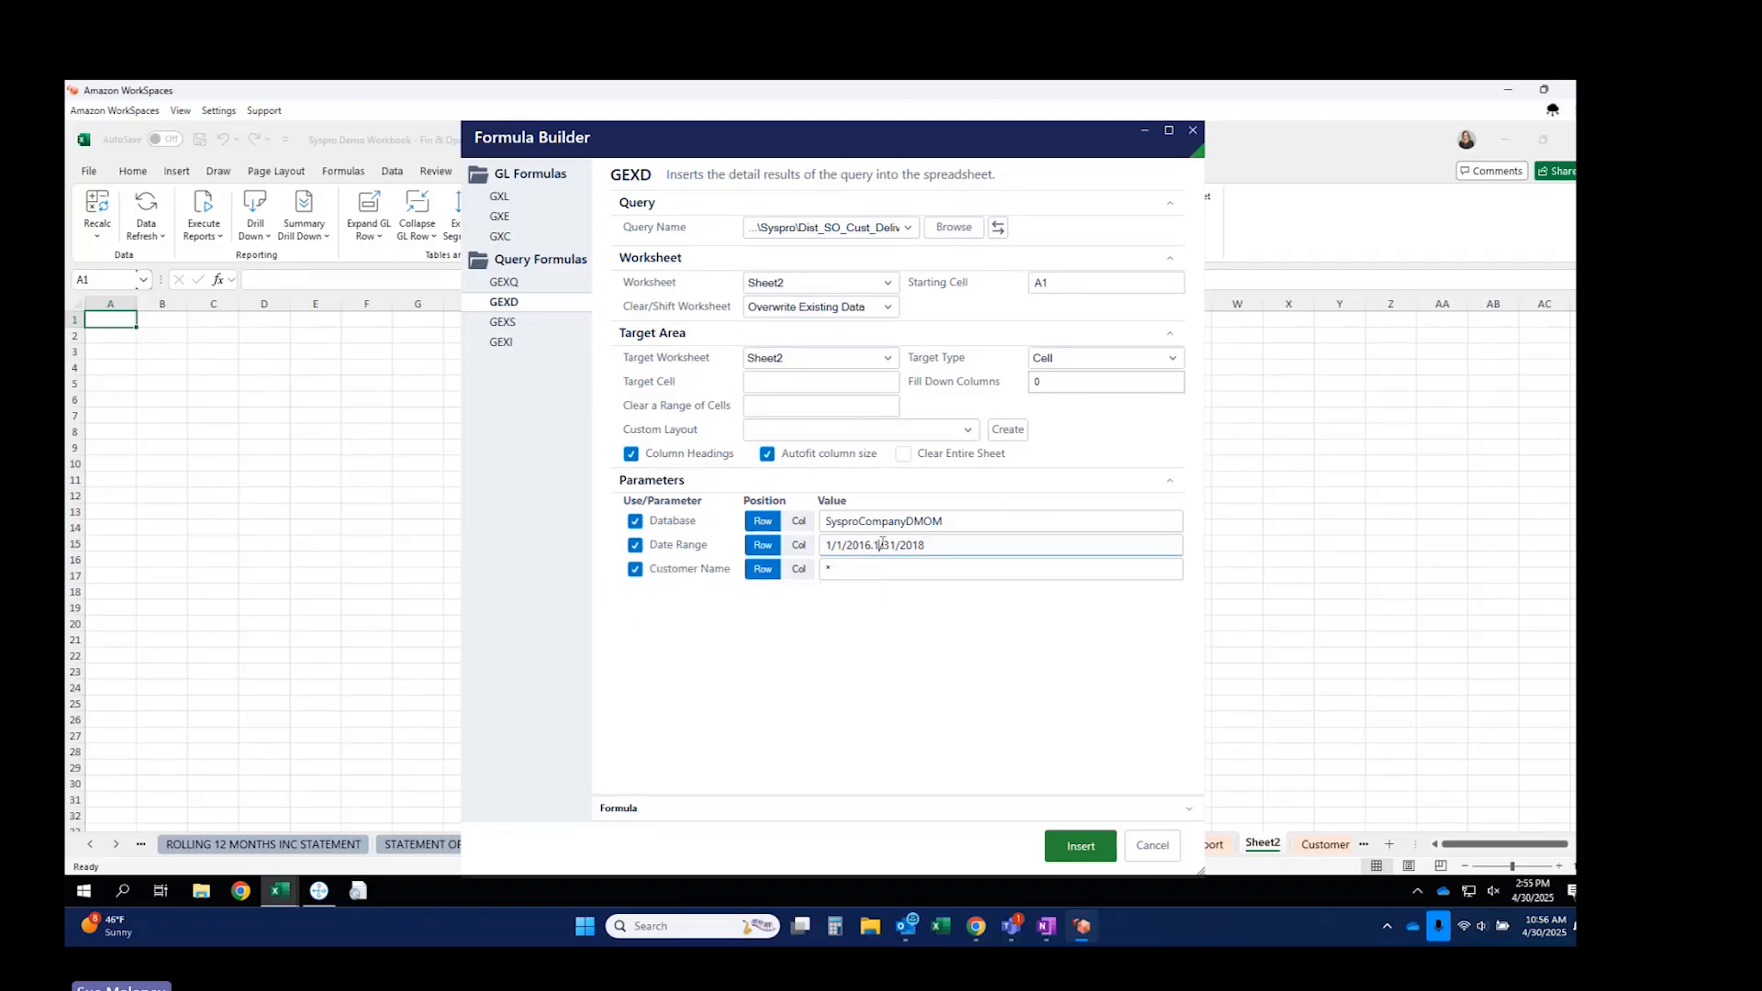
Set the Date Range parameter to 1/1/2016.4/30/2018.
{"action": "key", "text": "BackSpace"}
{"action": "type", "text": "8"}
{"action": "key", "text": "BackSpace"}
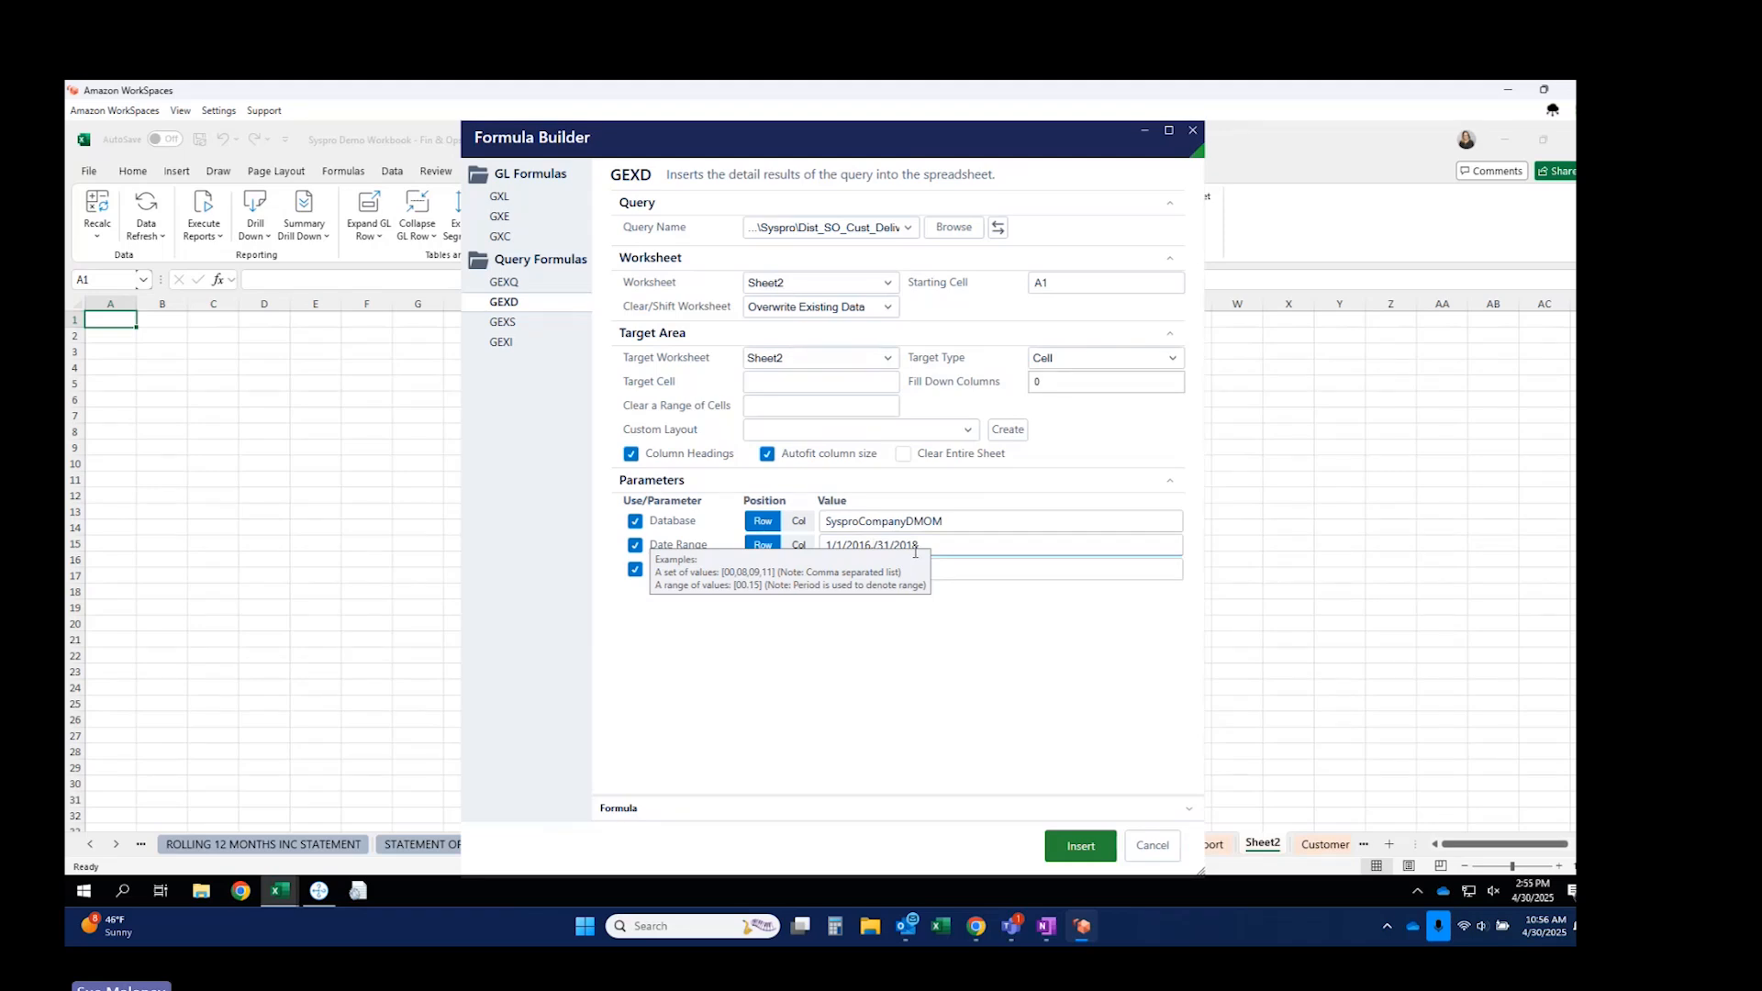
{"action": "type", "text": ".4"}
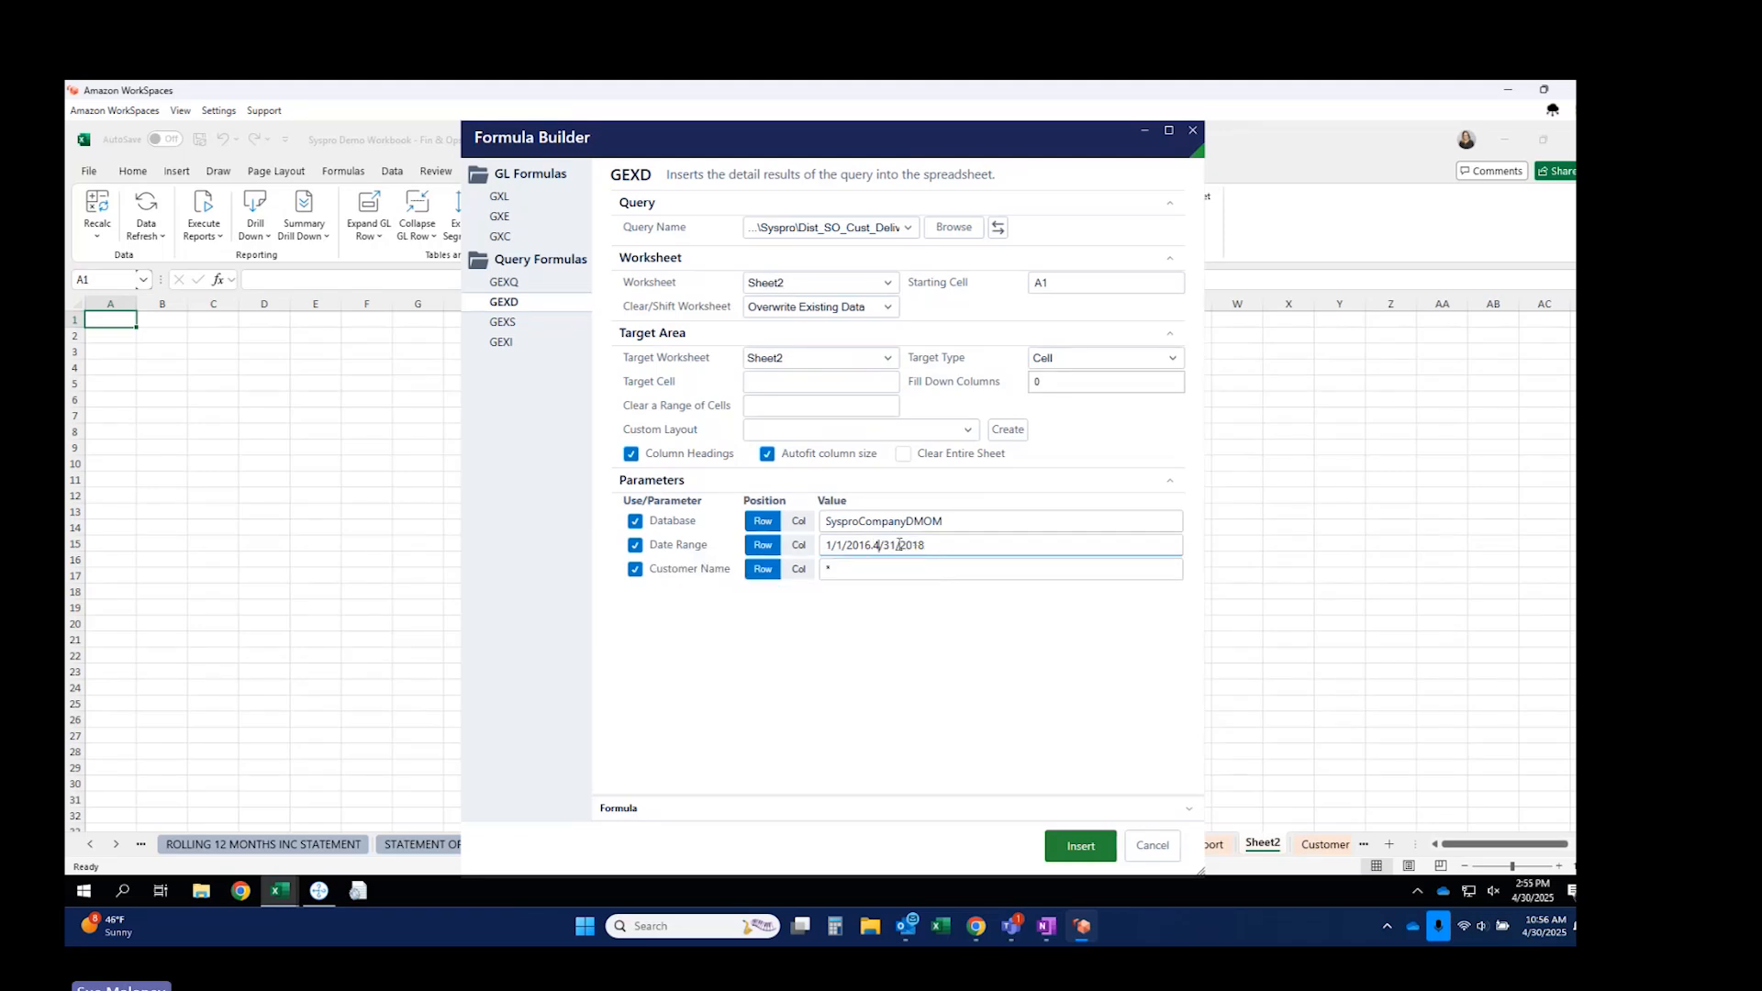
{"action": "left_click", "coordinate": [897, 545]}
{"action": "key", "text": "BackSpace"}
{"action": "type", "text": "0"}
Target a table named newordertable, lay out all three parameters by Col, and enable Clear Table.
{"action": "left_click", "coordinate": [1141, 360]}
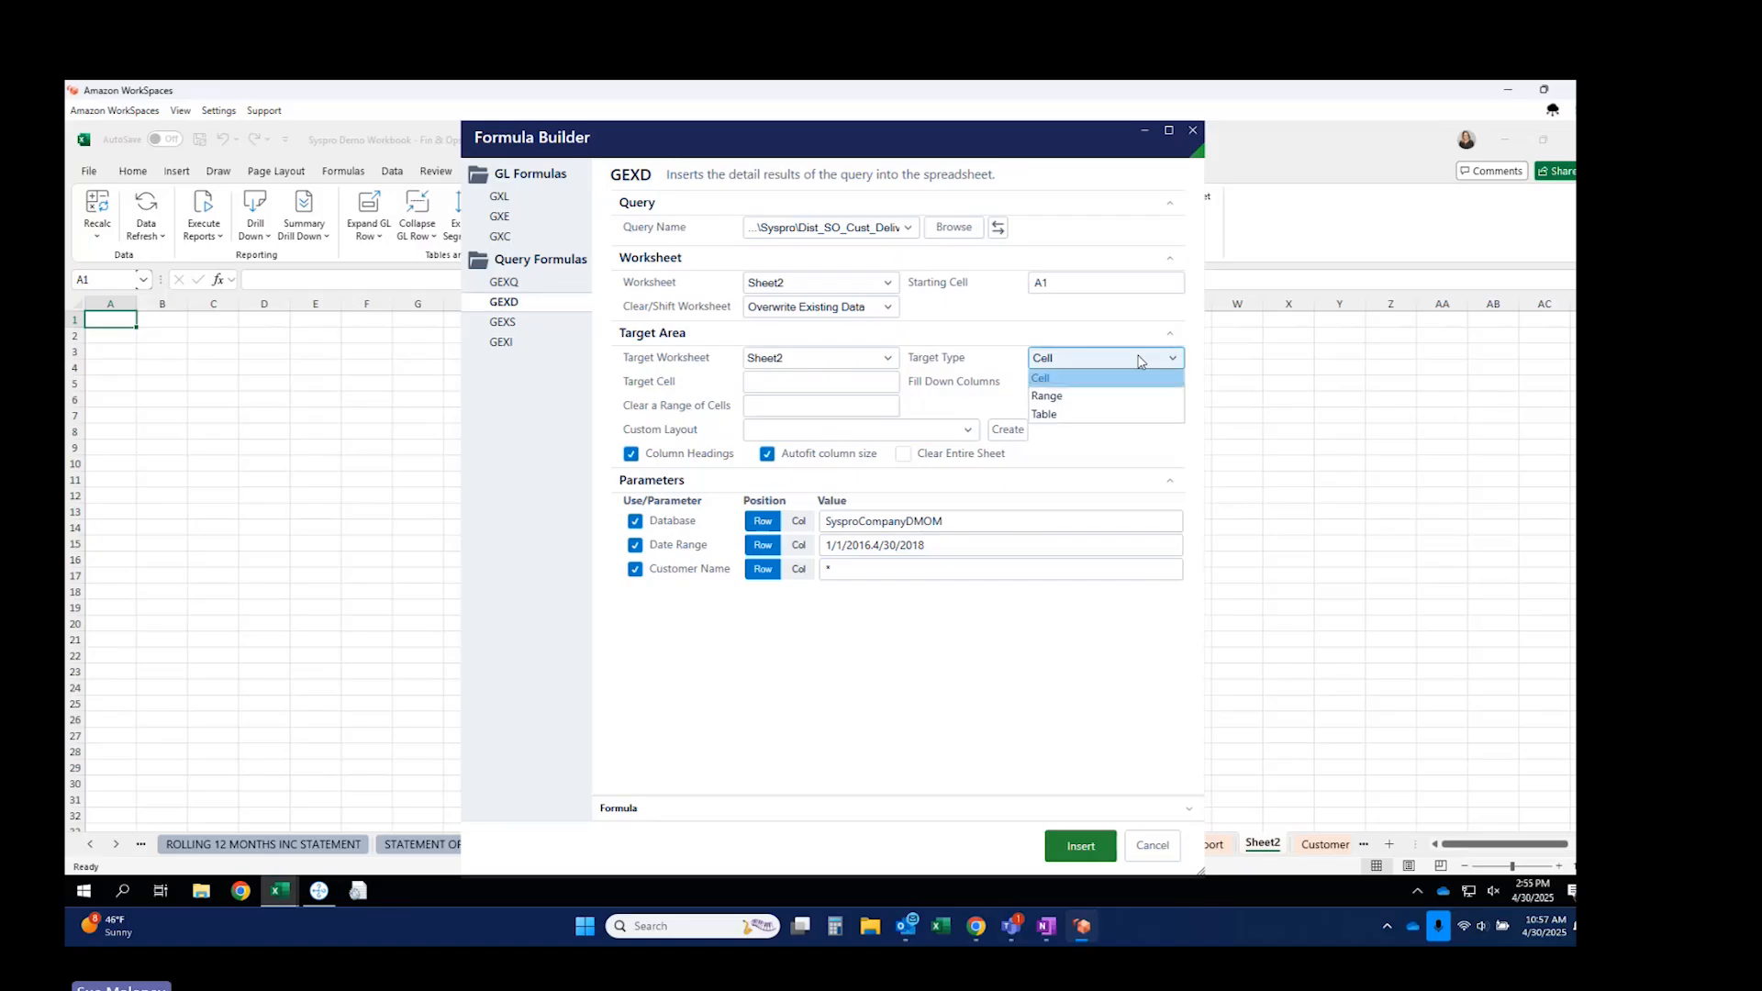
{"action": "left_click", "coordinate": [1046, 414]}
{"action": "left_click", "coordinate": [771, 380]}
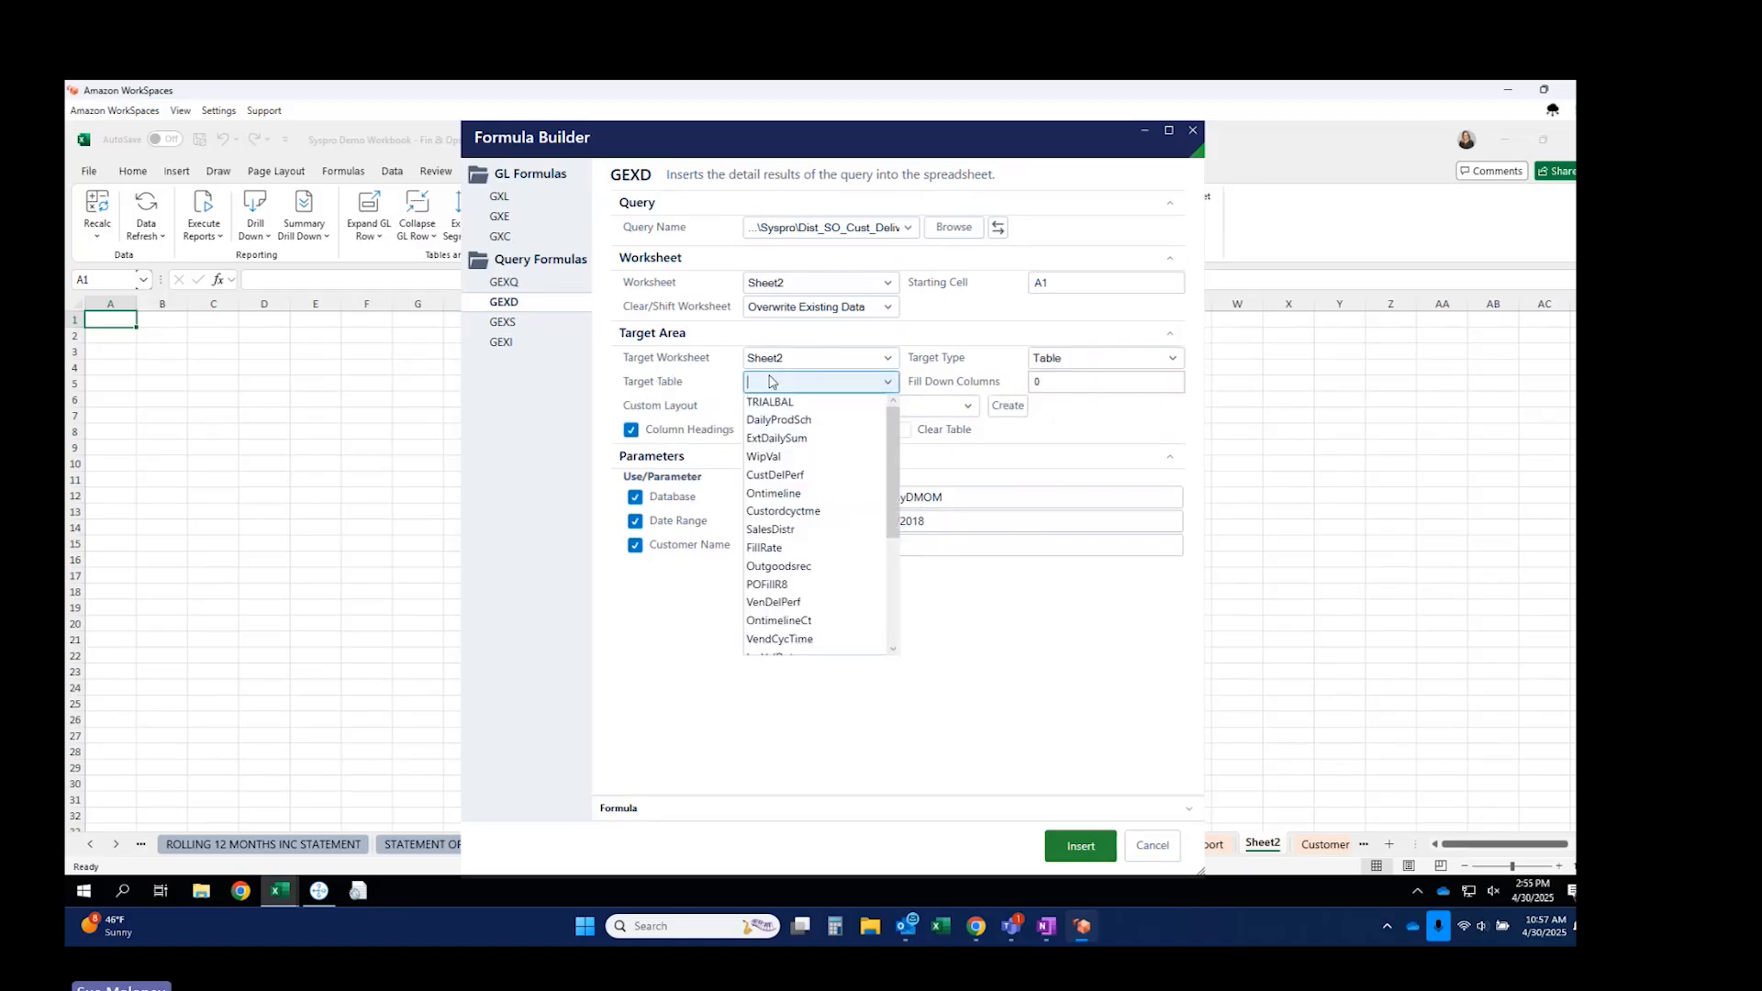
{"action": "type", "text": "new_dertable"}
{"action": "key", "text": "Tab"}
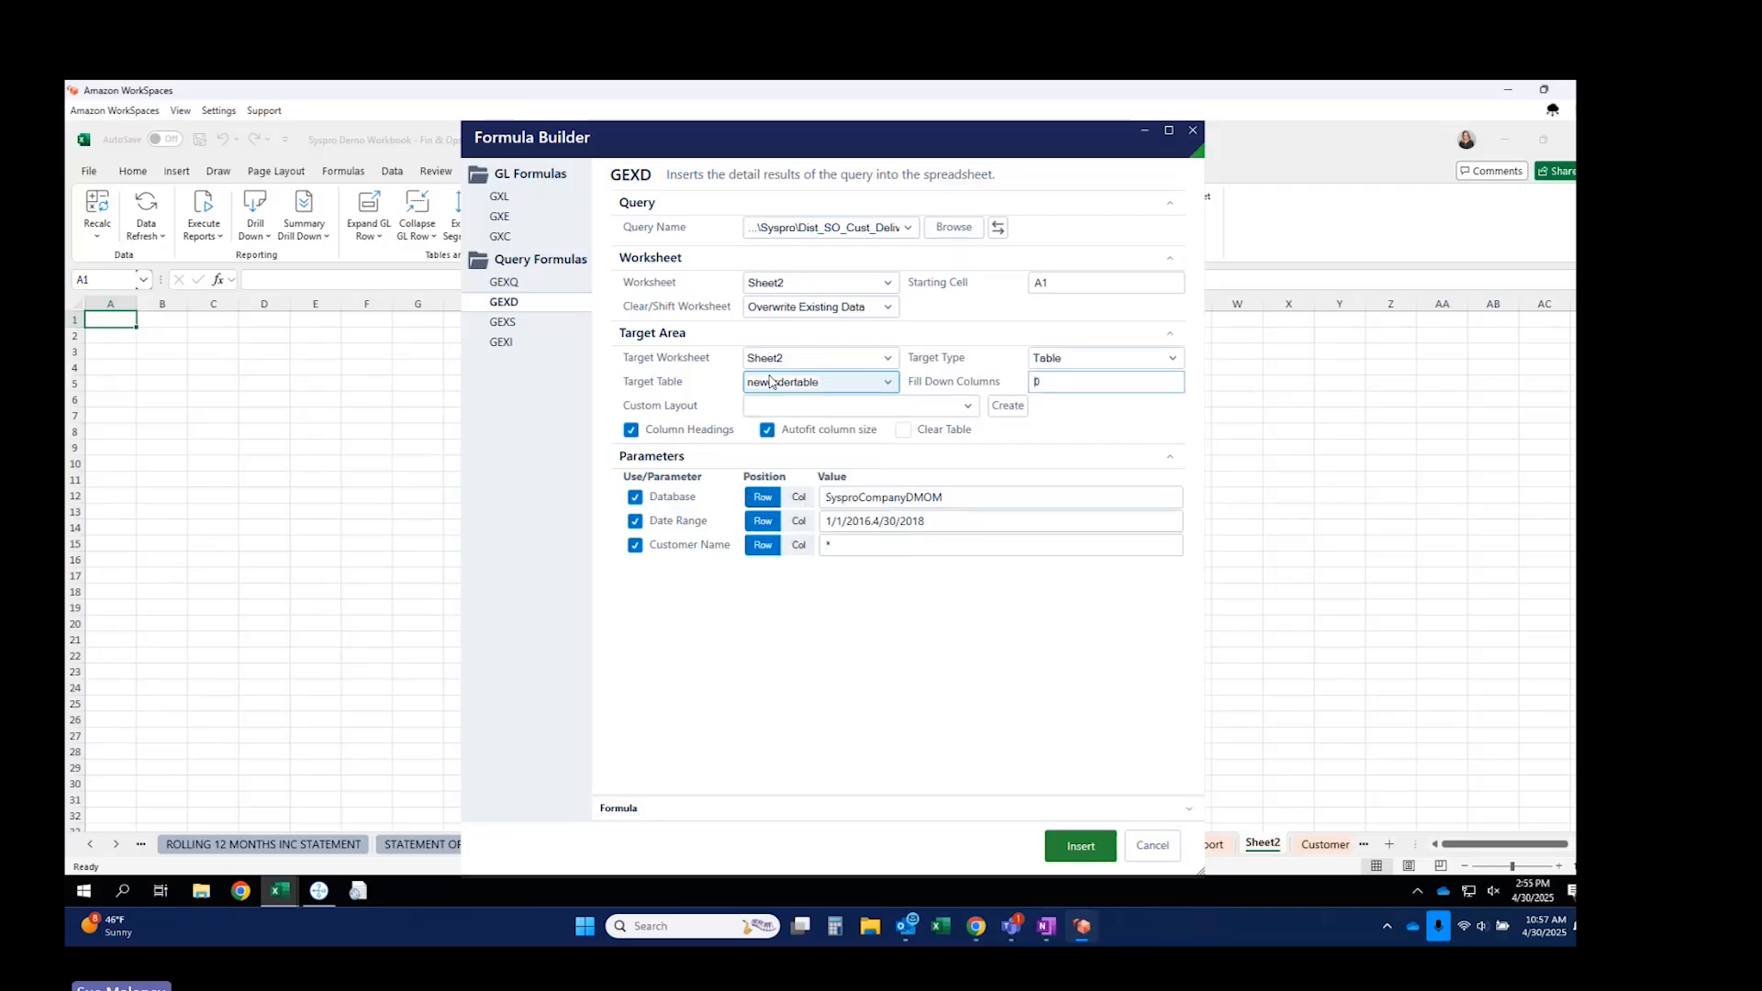
{"action": "left_click", "coordinate": [798, 497]}
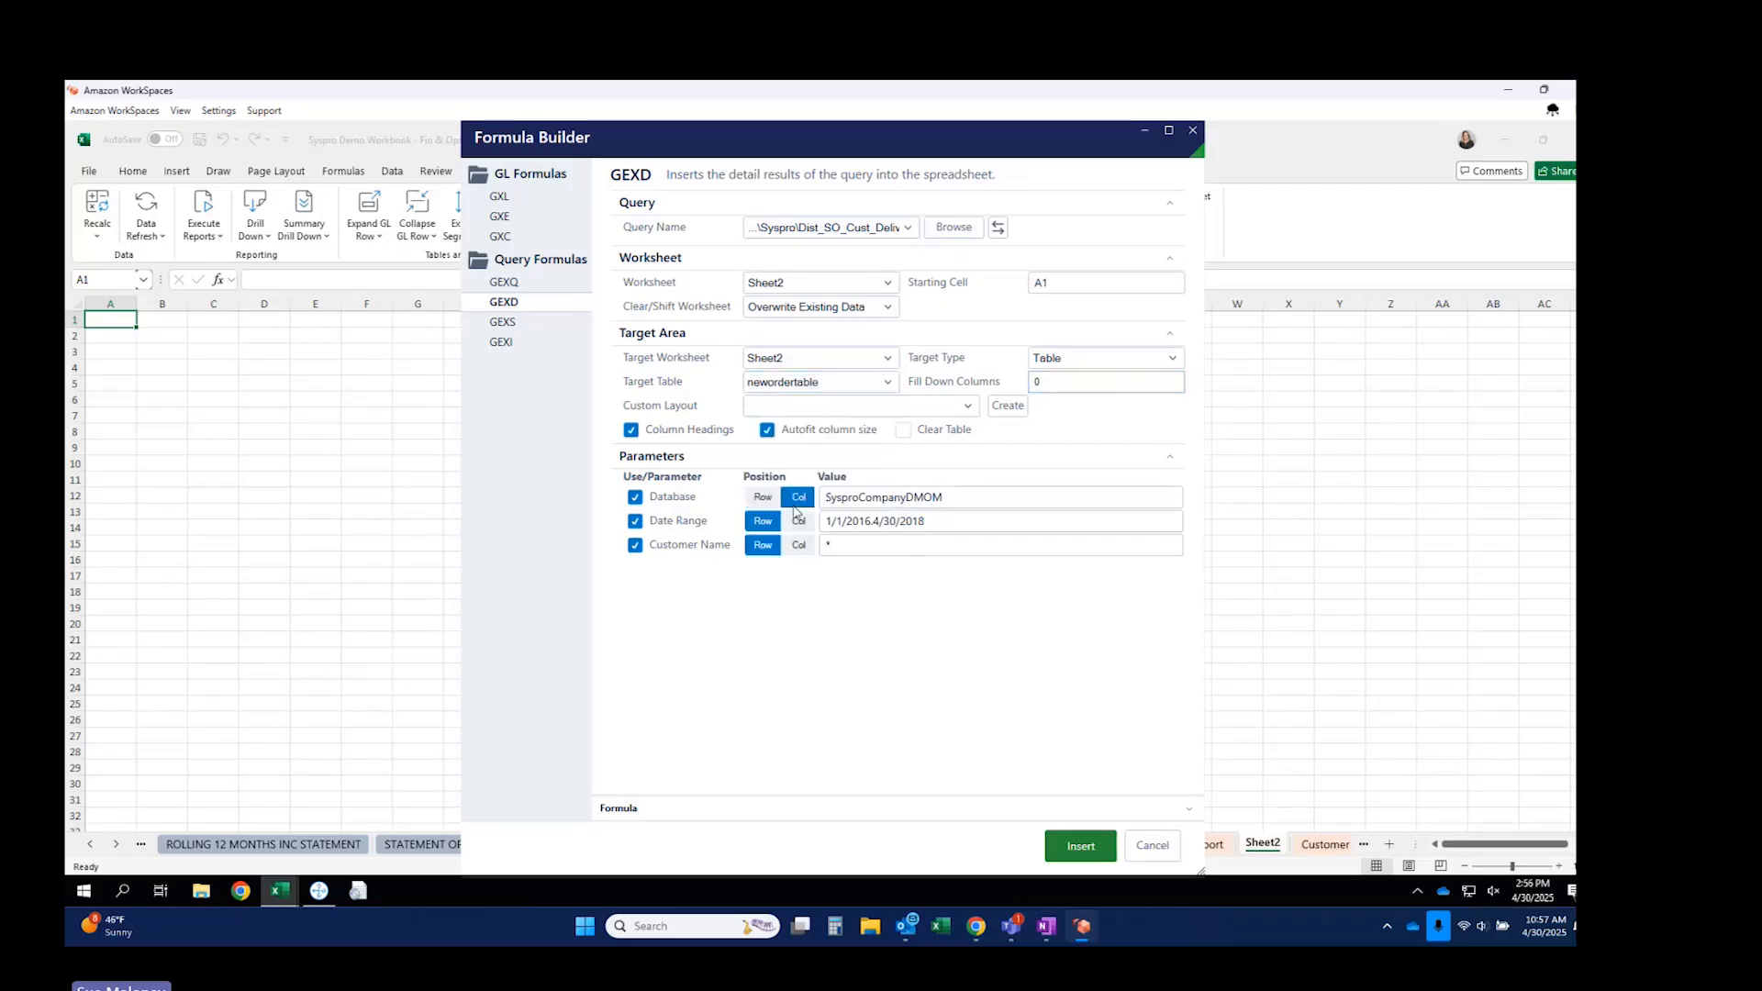
{"action": "left_click", "coordinate": [797, 521]}
{"action": "left_click", "coordinate": [797, 545]}
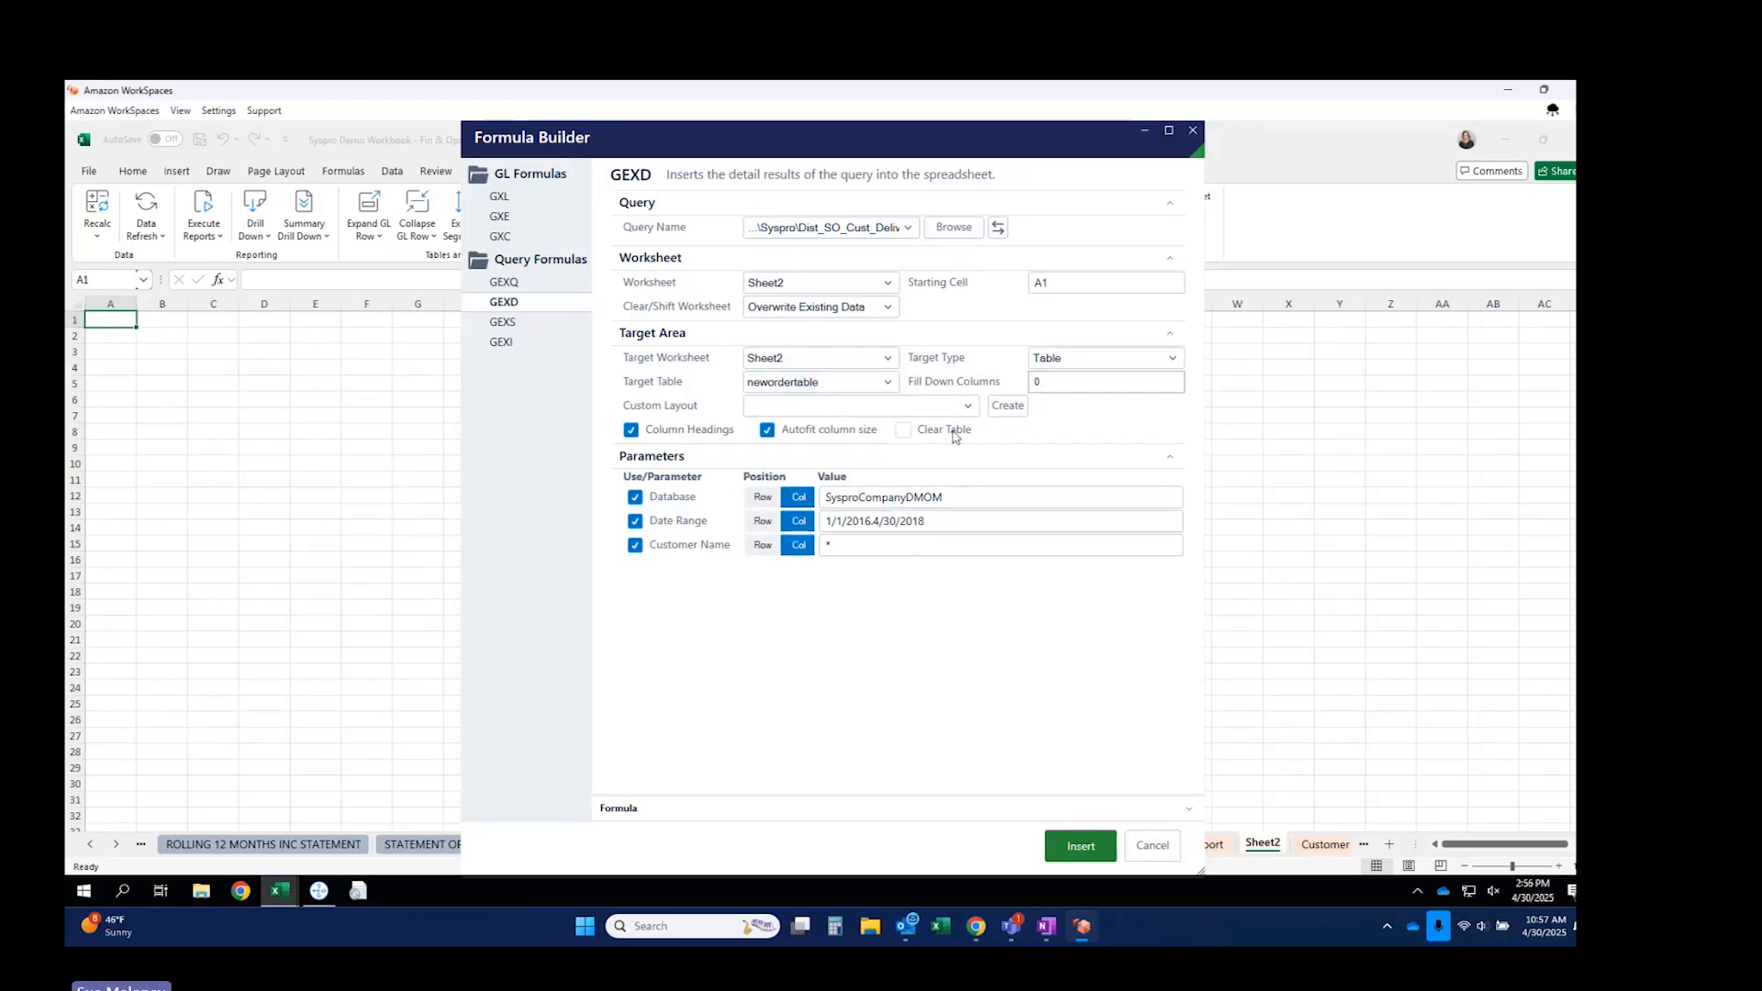
{"action": "left_click", "coordinate": [902, 431]}
Insert the formula and create the new target table starting at A15.
{"action": "left_click", "coordinate": [1066, 845]}
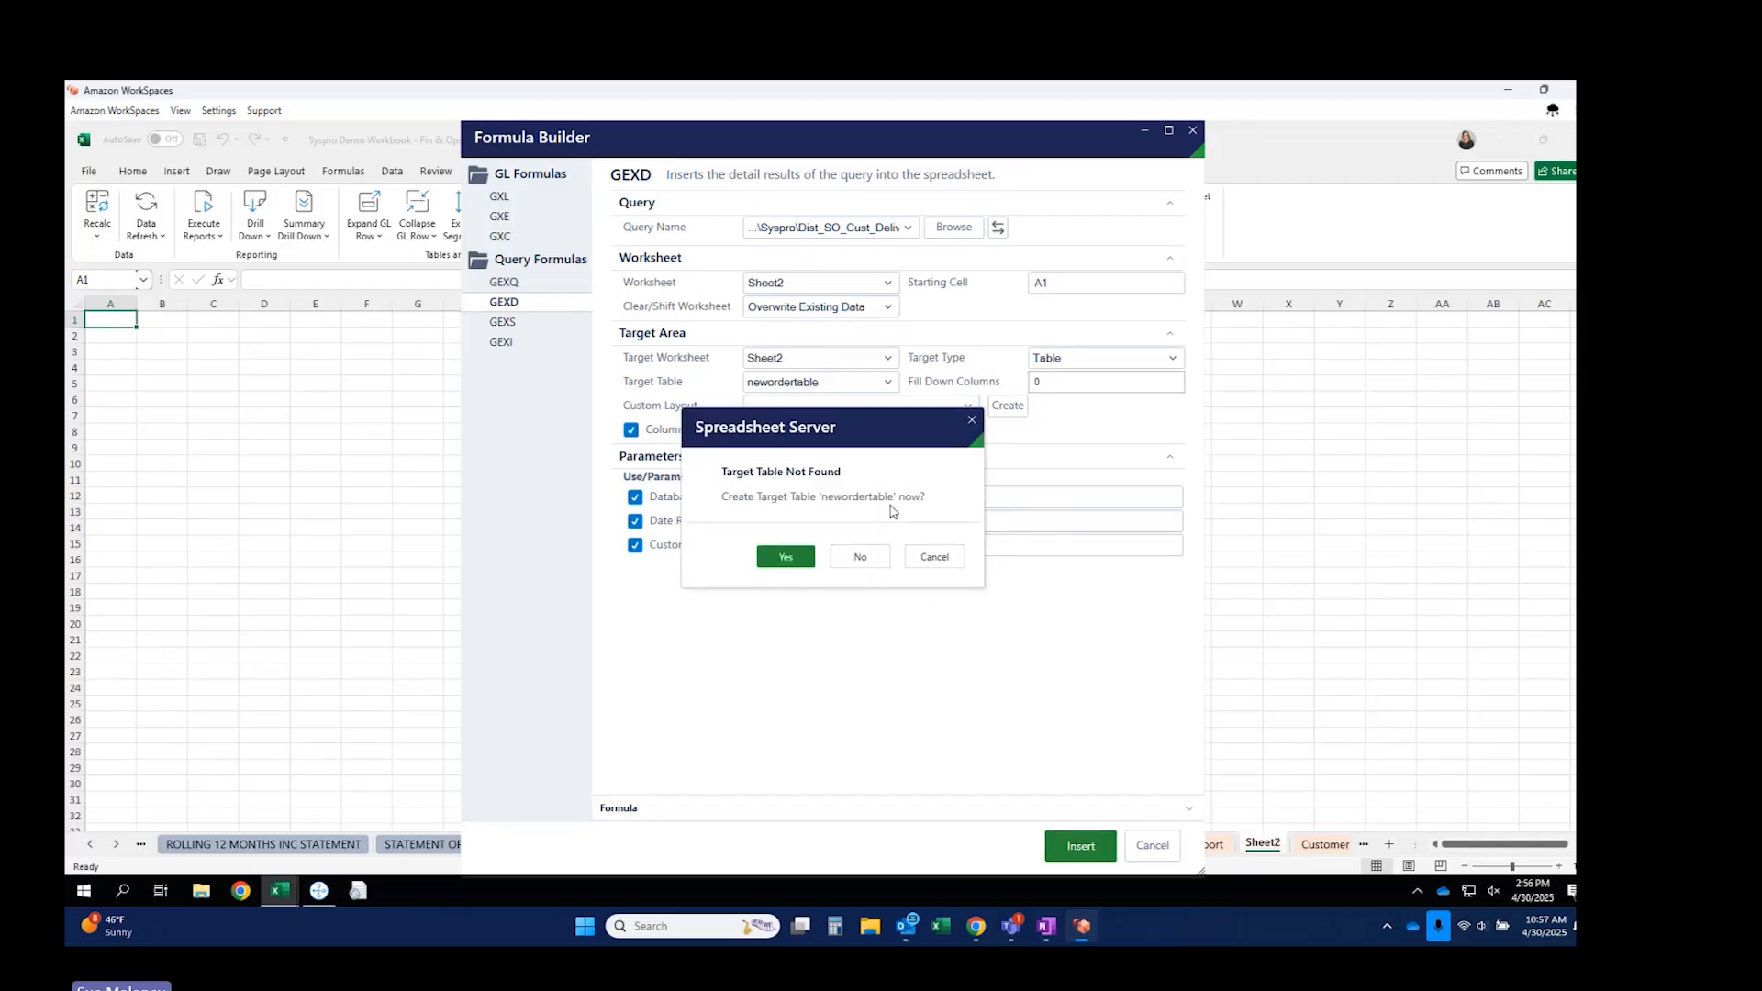
{"action": "left_click", "coordinate": [791, 557]}
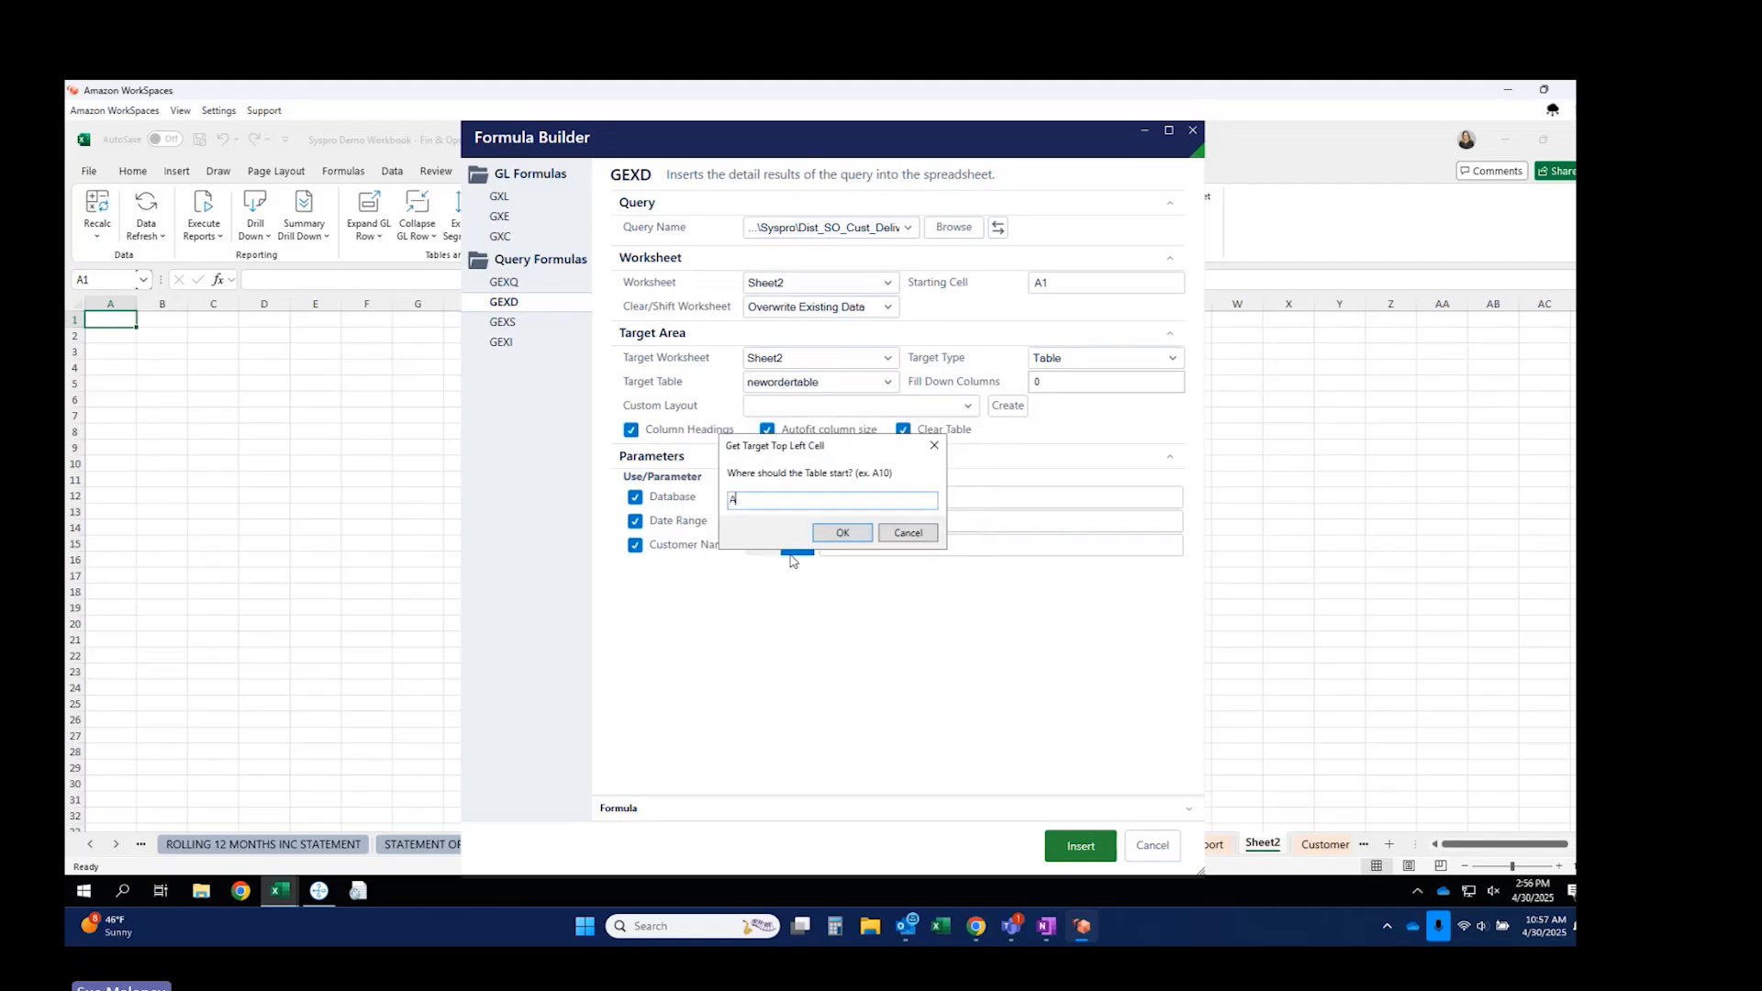
{"action": "type", "text": "15"}
{"action": "left_click", "coordinate": [843, 532]}
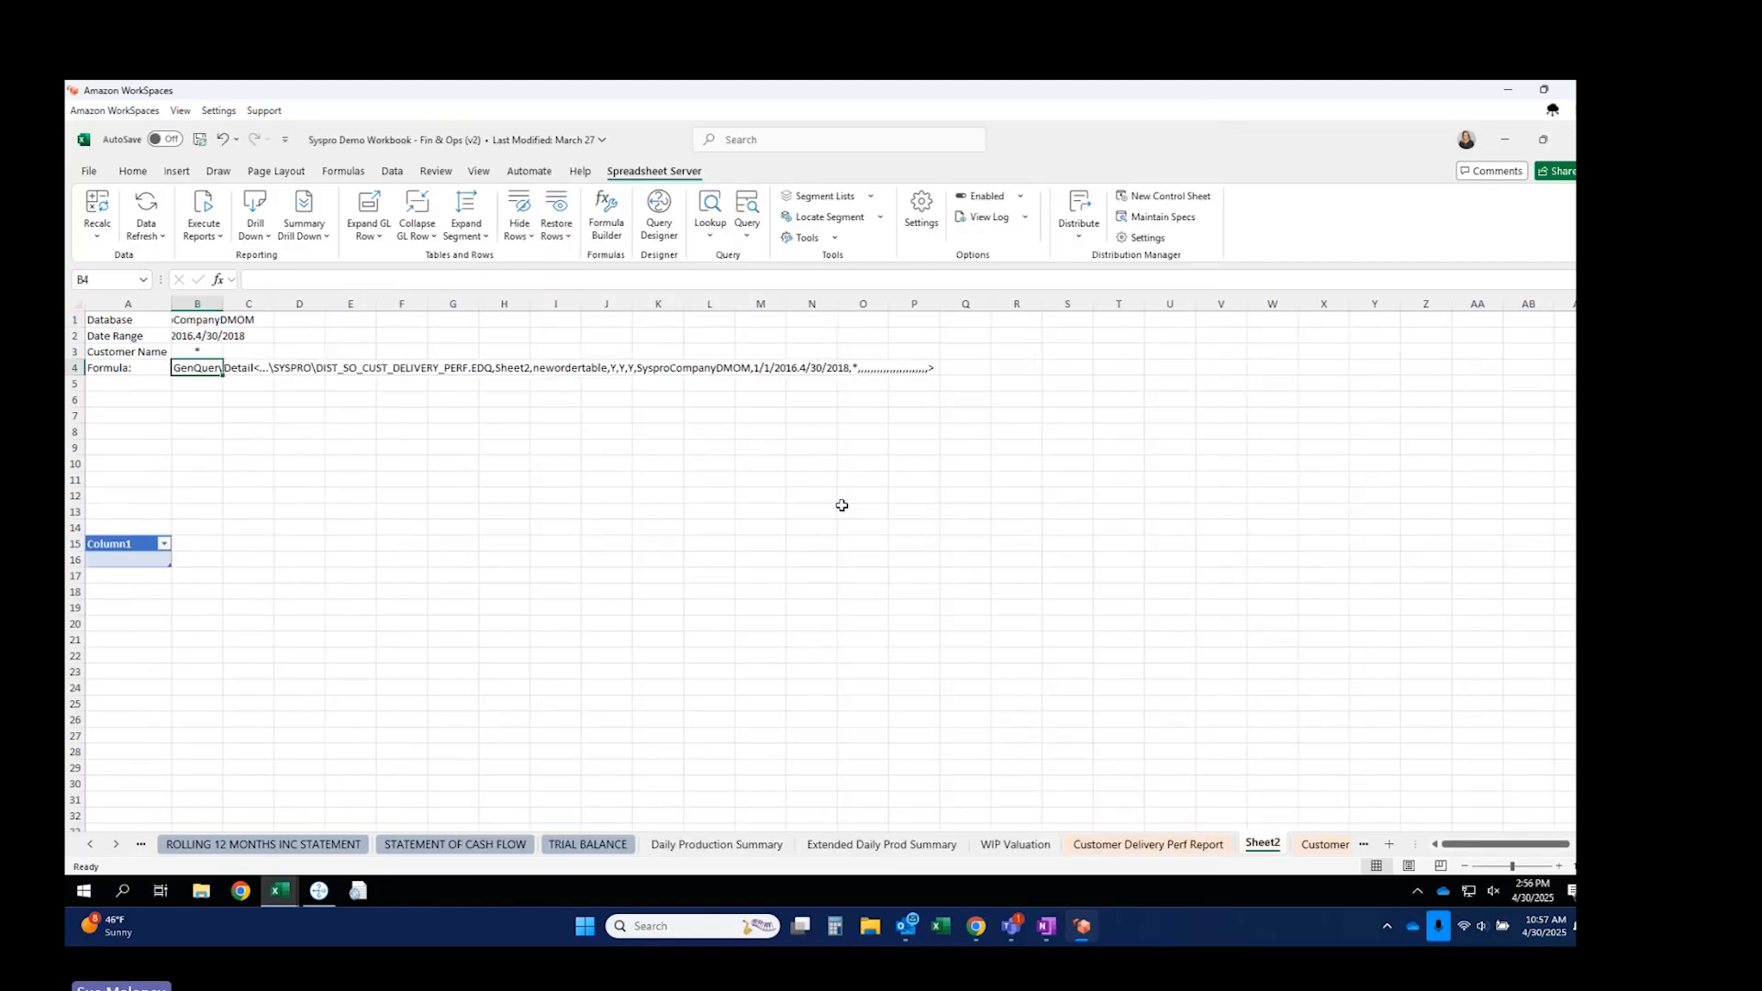
Run Execute Reports > Selected Reports to fill newordertable with delivery rows.
{"action": "left_click_drag", "start_coordinate": [224, 303], "coordinate": [333, 304]}
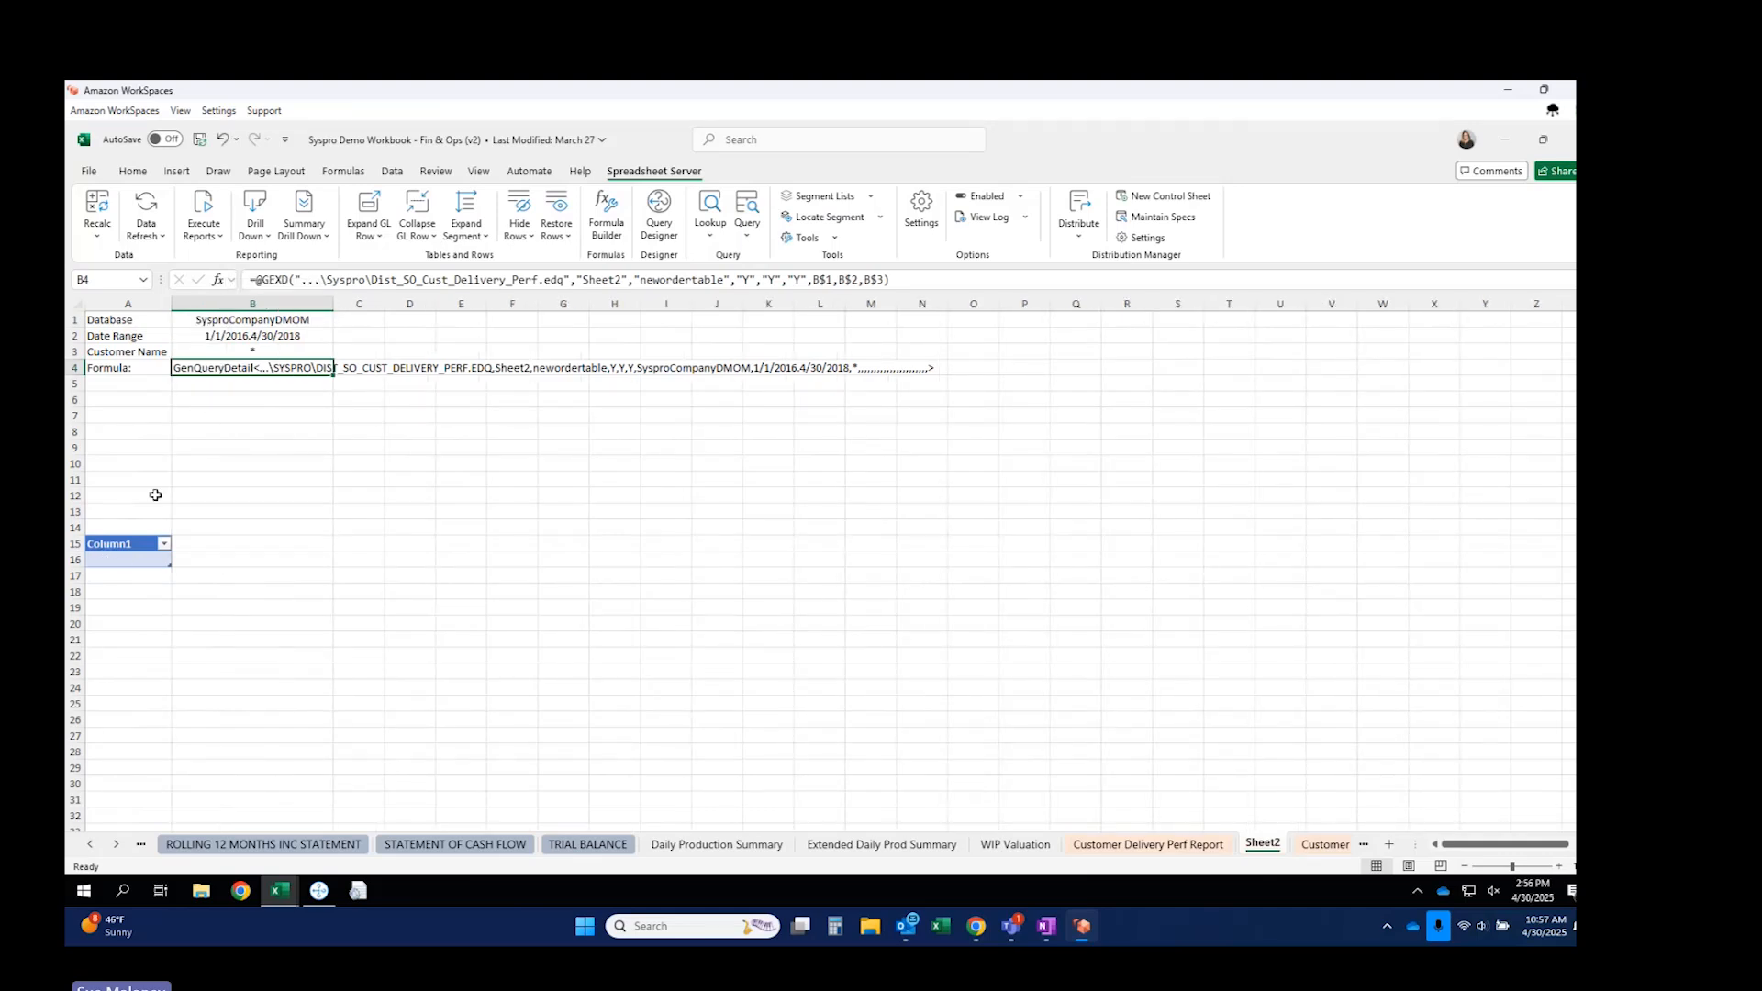
{"action": "left_click", "coordinate": [203, 220]}
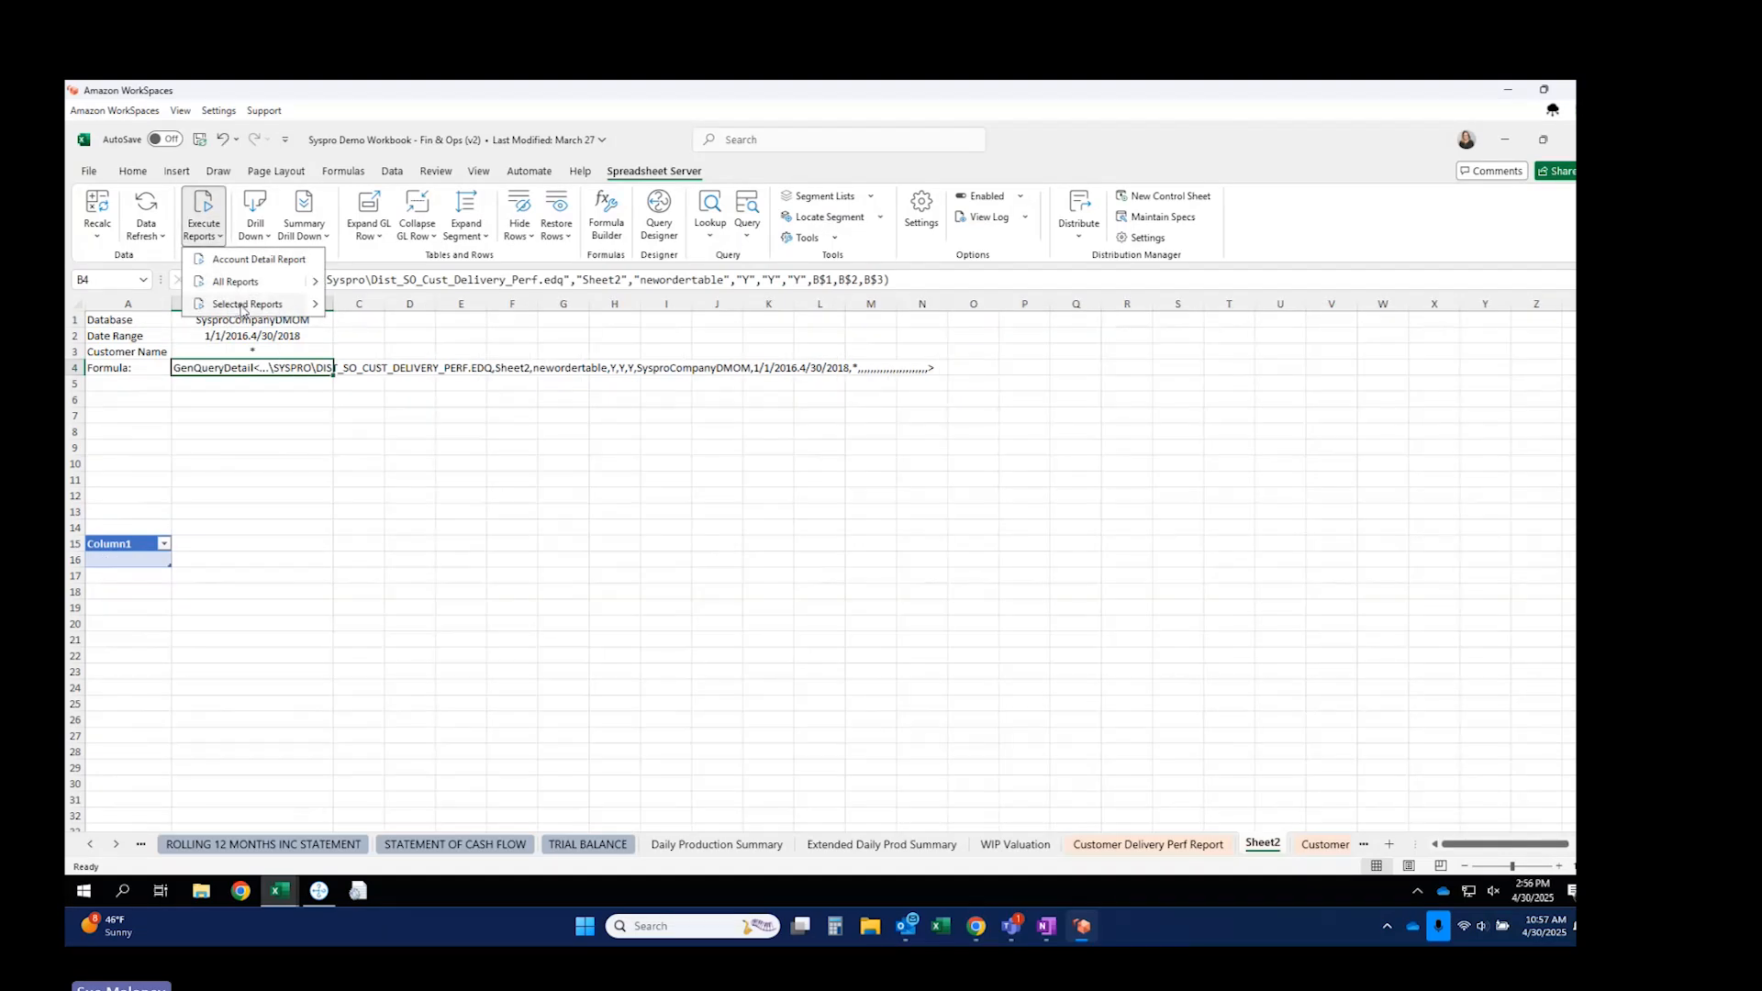
{"action": "left_click", "coordinate": [232, 422]}
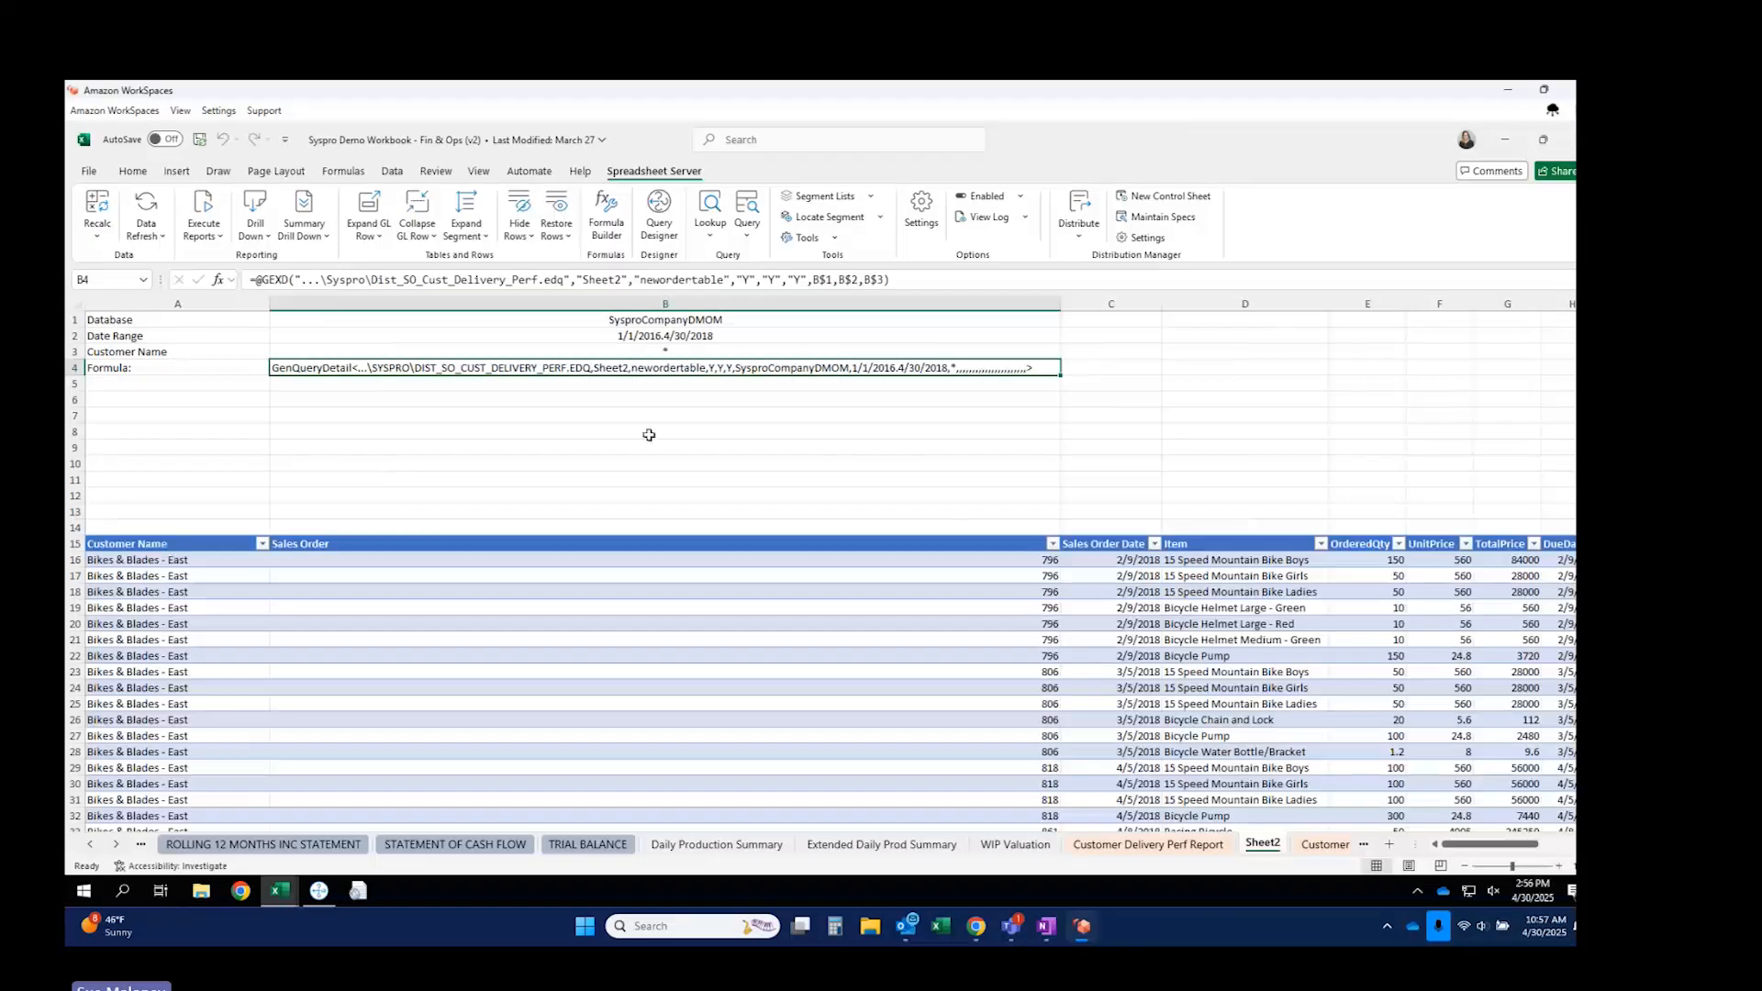
{"action": "left_click_drag", "start_coordinate": [1058, 296], "coordinate": [428, 316]}
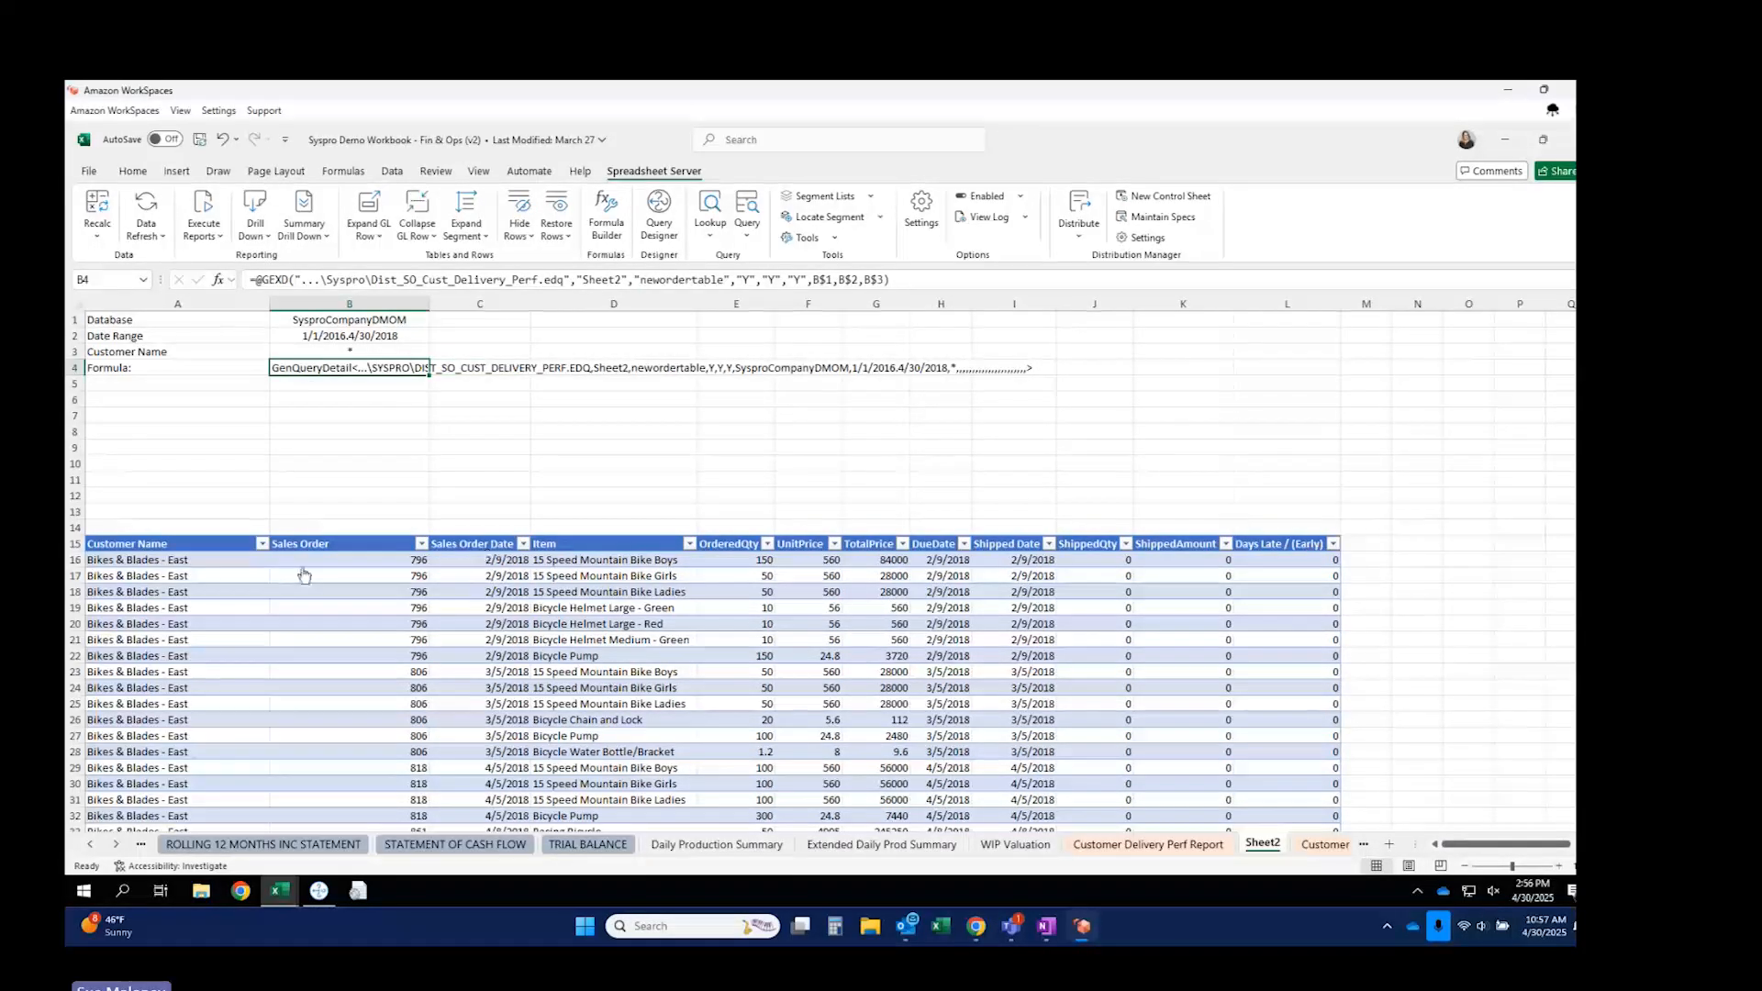
Change B2's Date Range to 11/1/2016.4/30/2018 and rerun the report to refresh the table.
{"action": "left_click", "coordinate": [332, 338]}
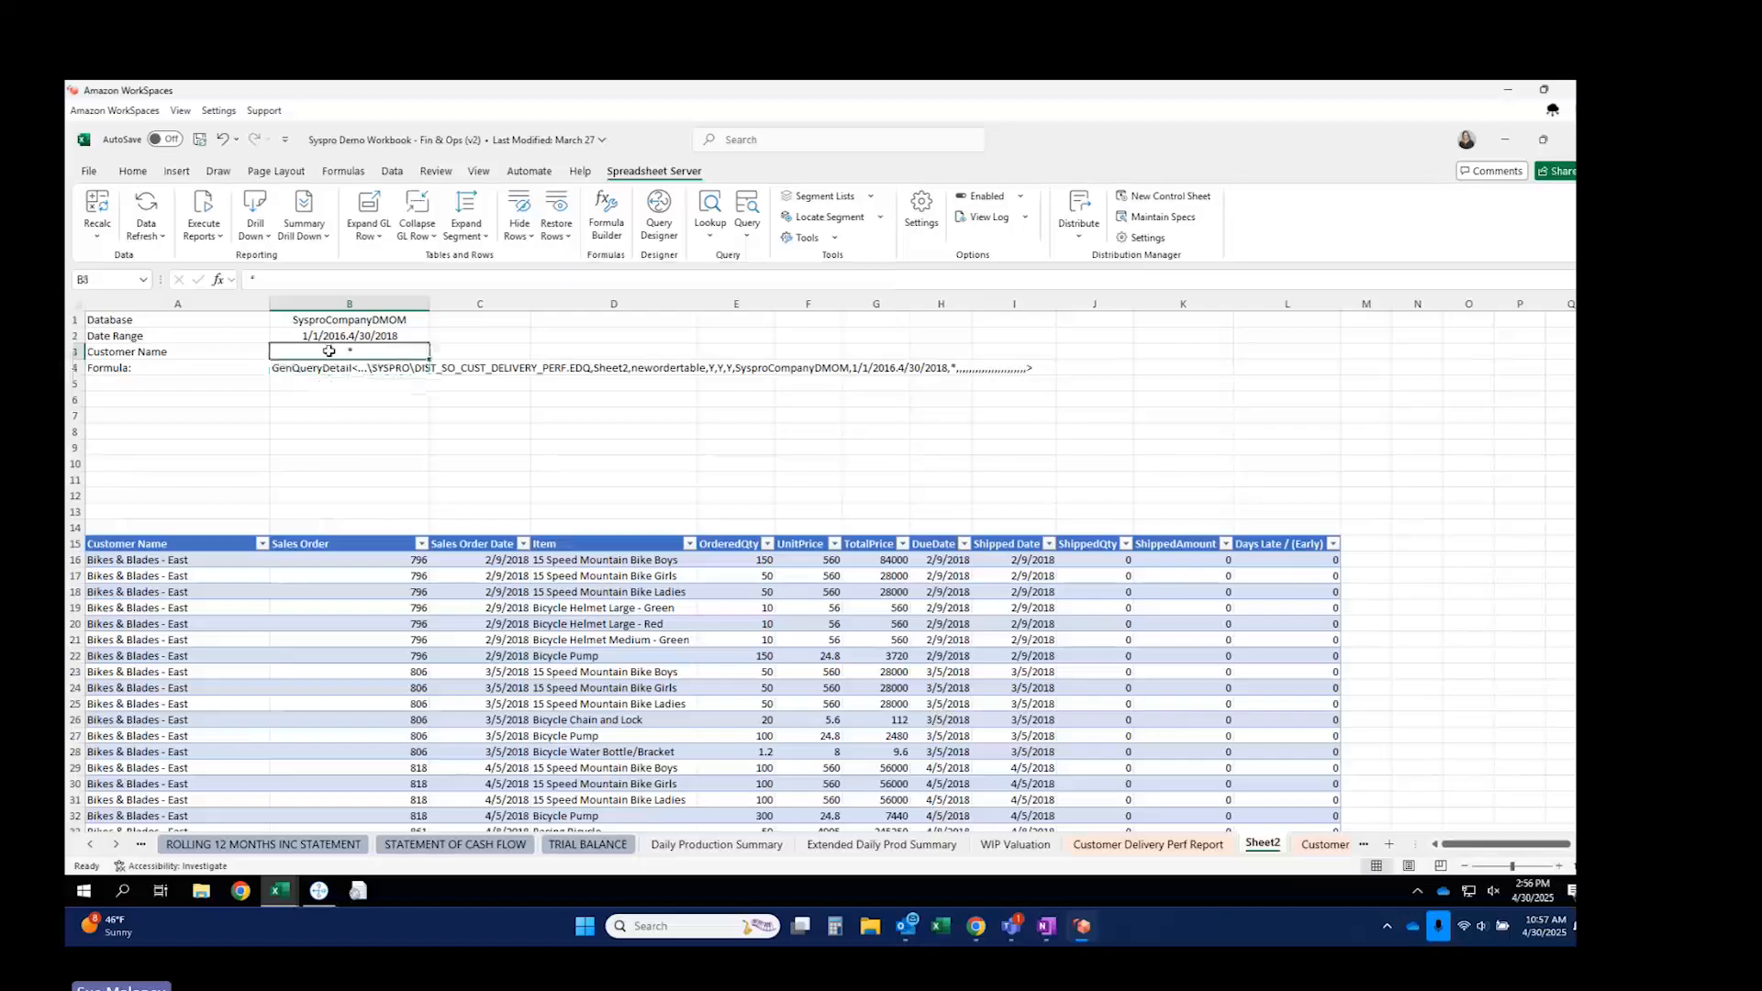
{"action": "double_click", "coordinate": [310, 339]}
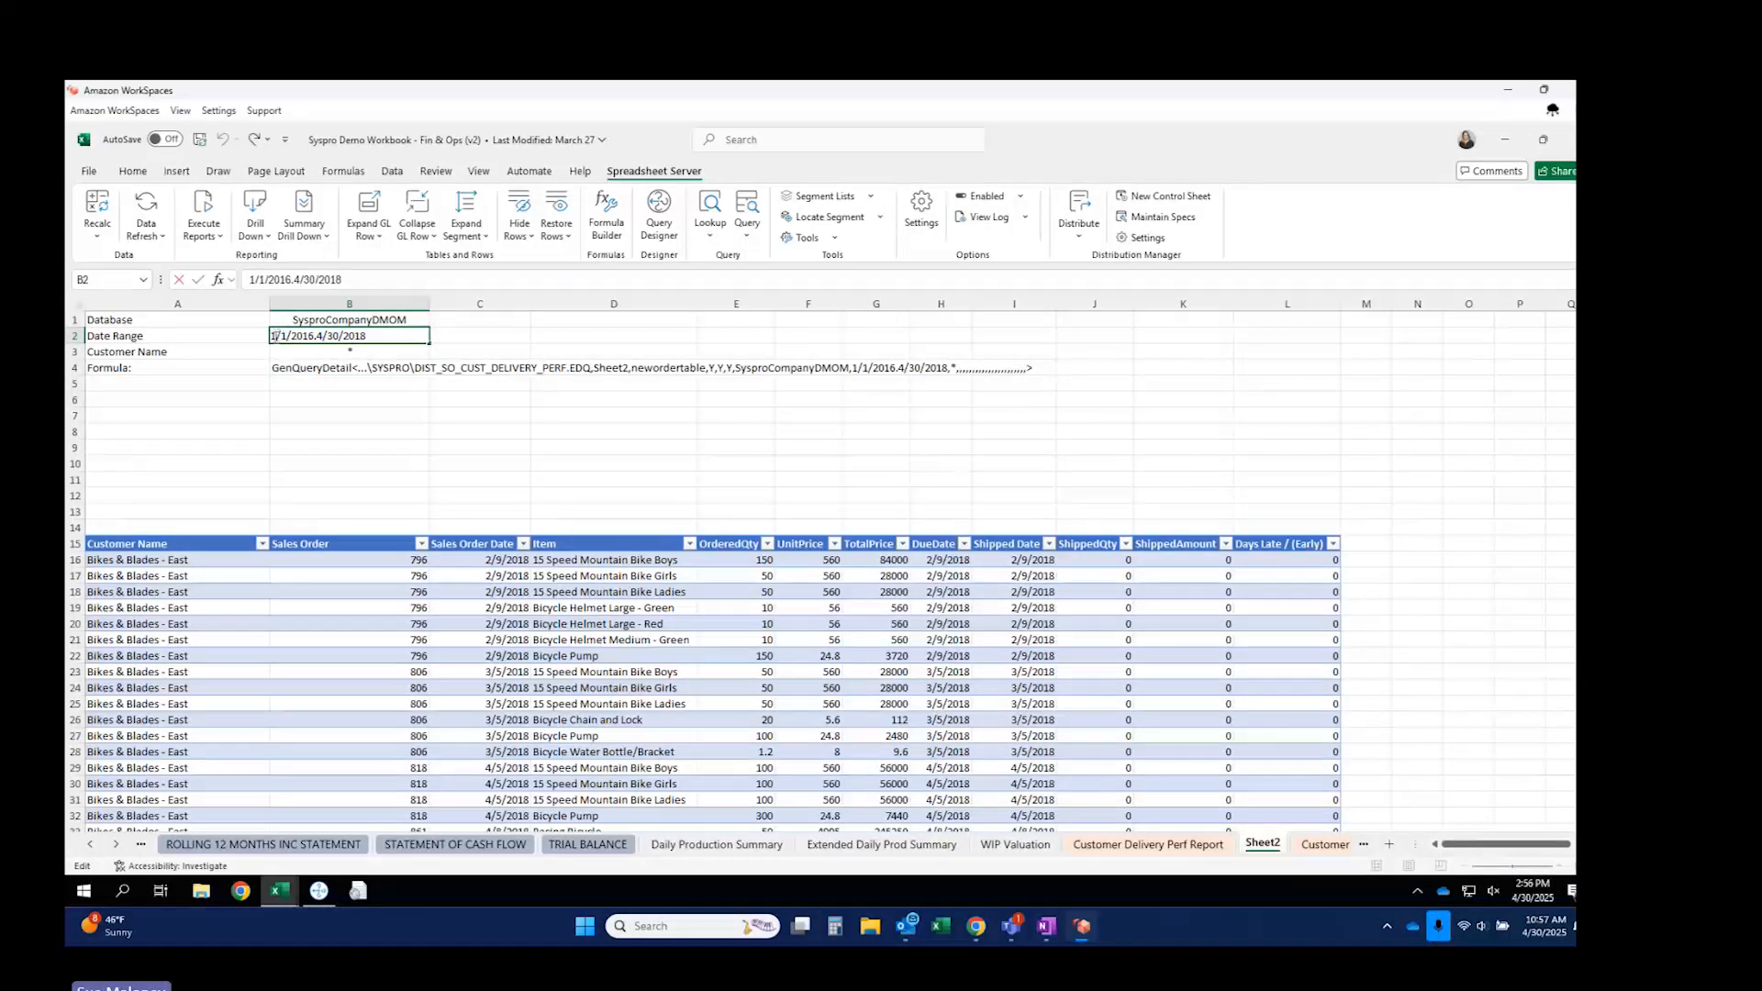
{"action": "key", "text": "BackSpace"}
{"action": "type", "text": "11"}
{"action": "left_click", "coordinate": [305, 368]}
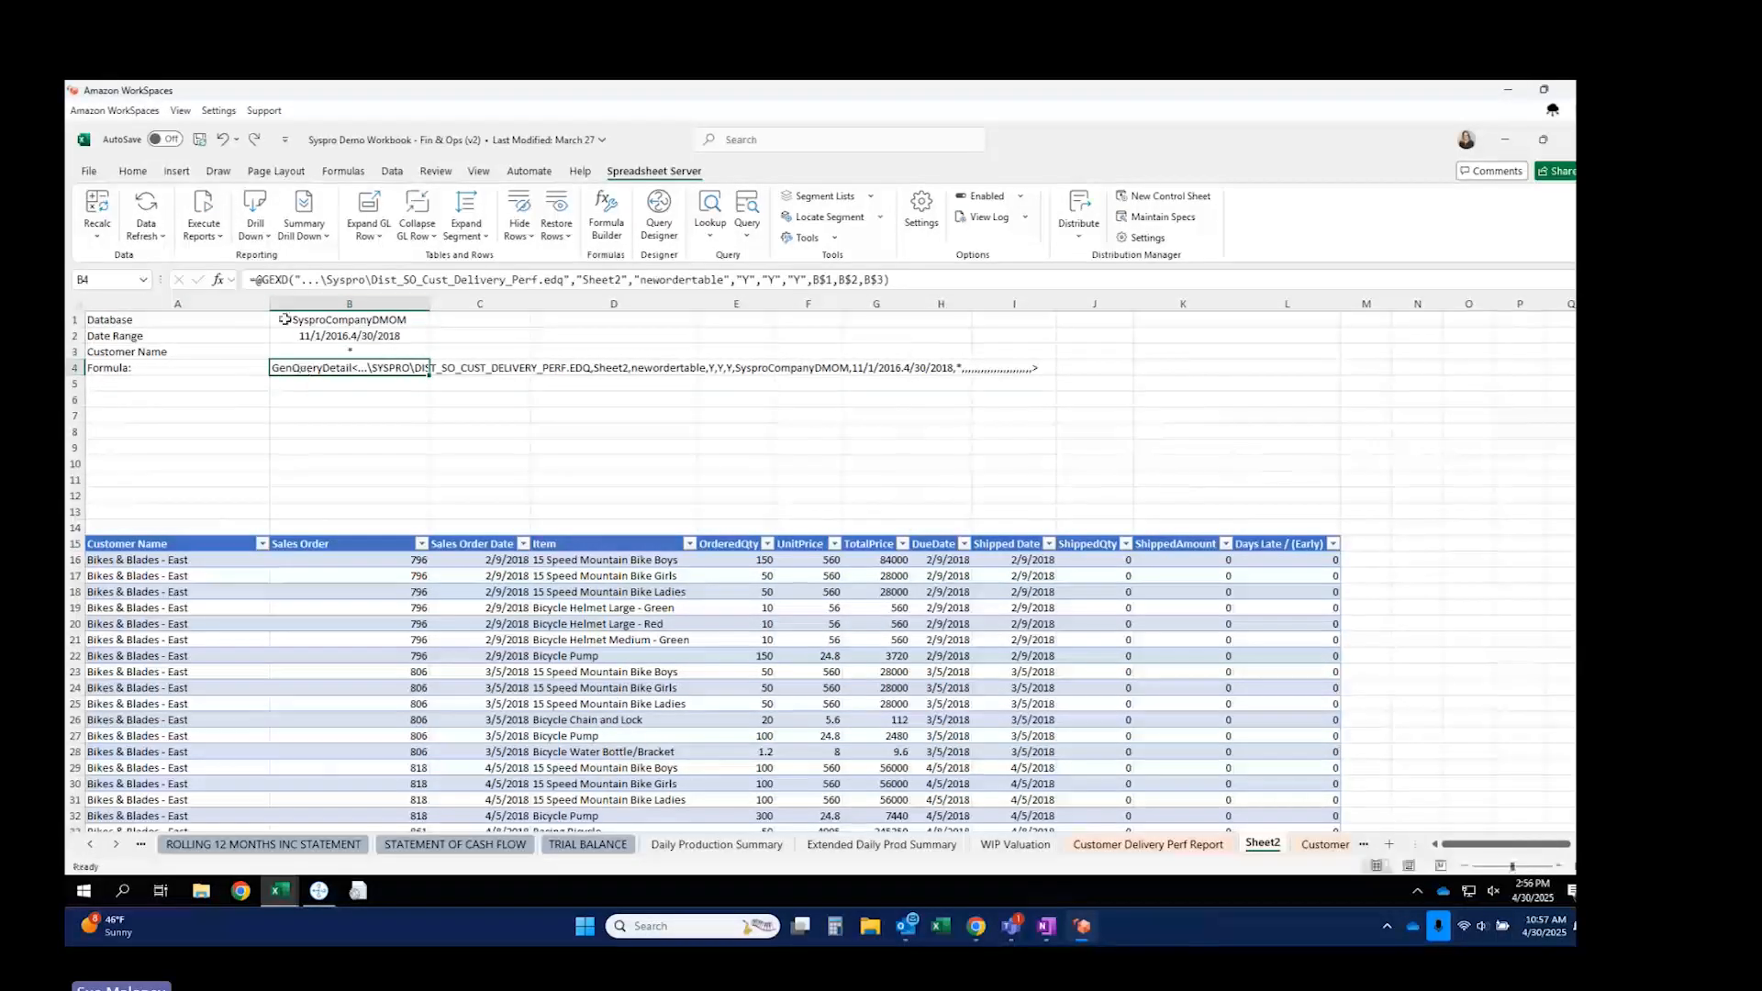
{"action": "left_click", "coordinate": [204, 220]}
{"action": "left_click", "coordinate": [249, 305]}
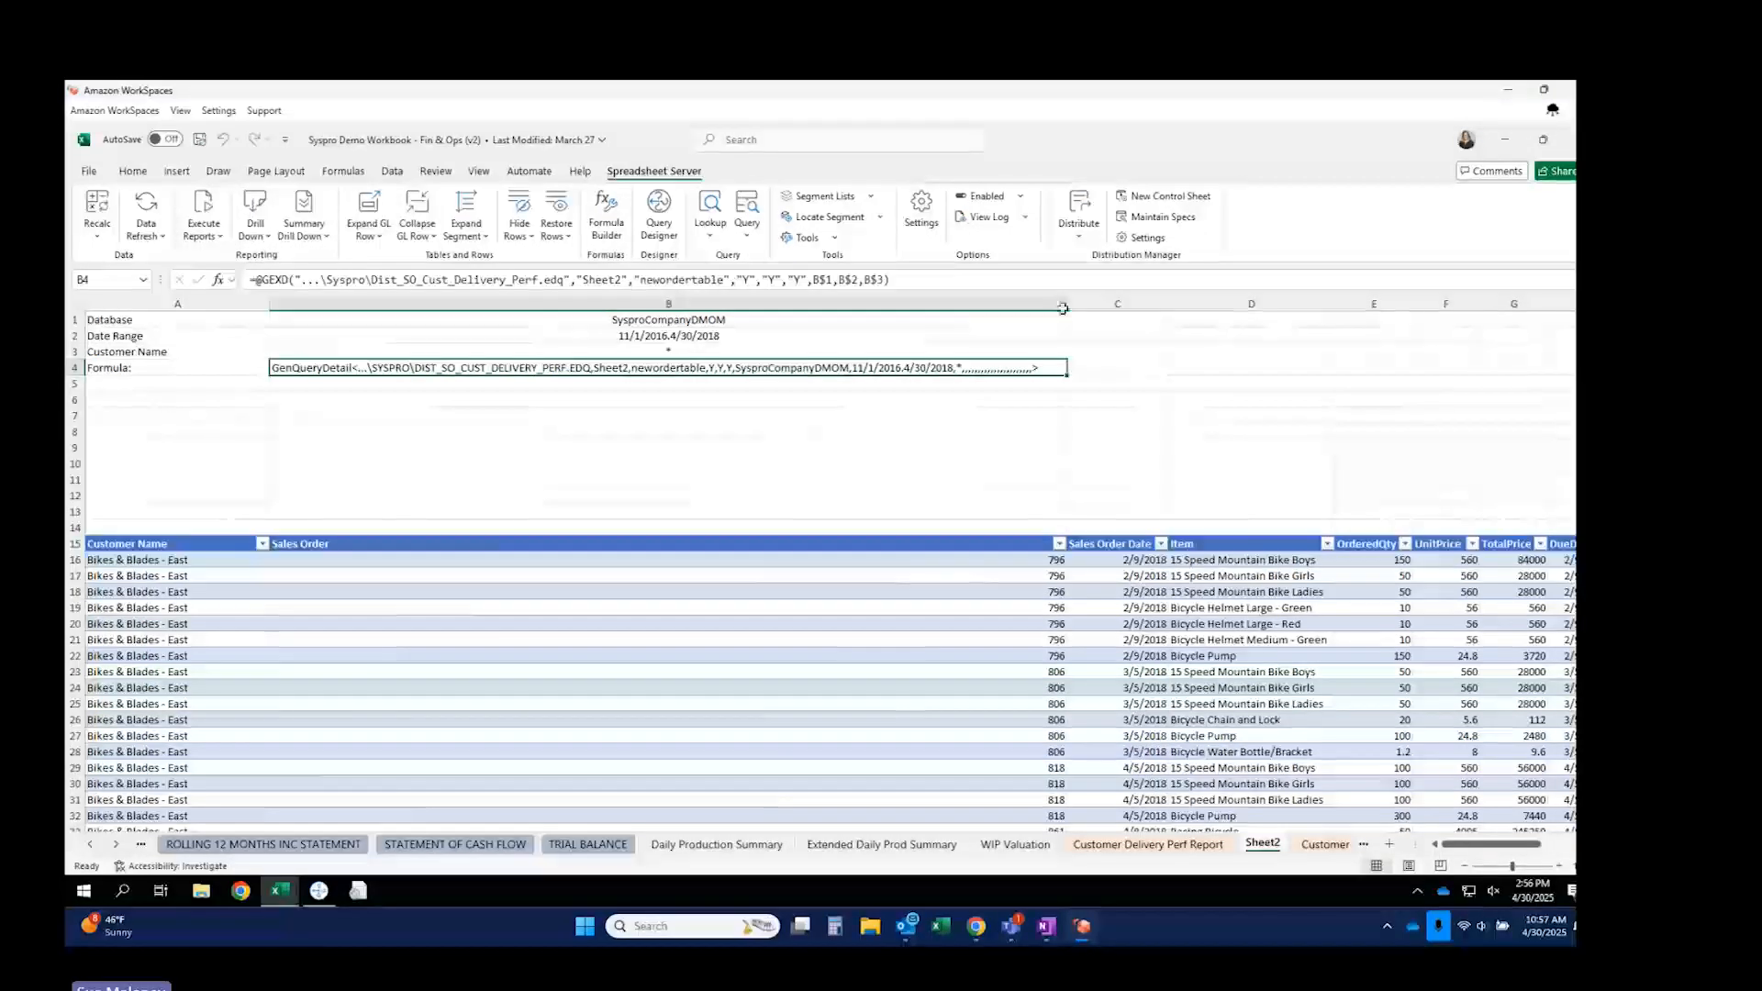
{"action": "left_click_drag", "start_coordinate": [1067, 304], "coordinate": [432, 405]}
{"action": "scroll", "coordinate": [705, 684], "scroll_direction": "down", "scroll_amount": 20}
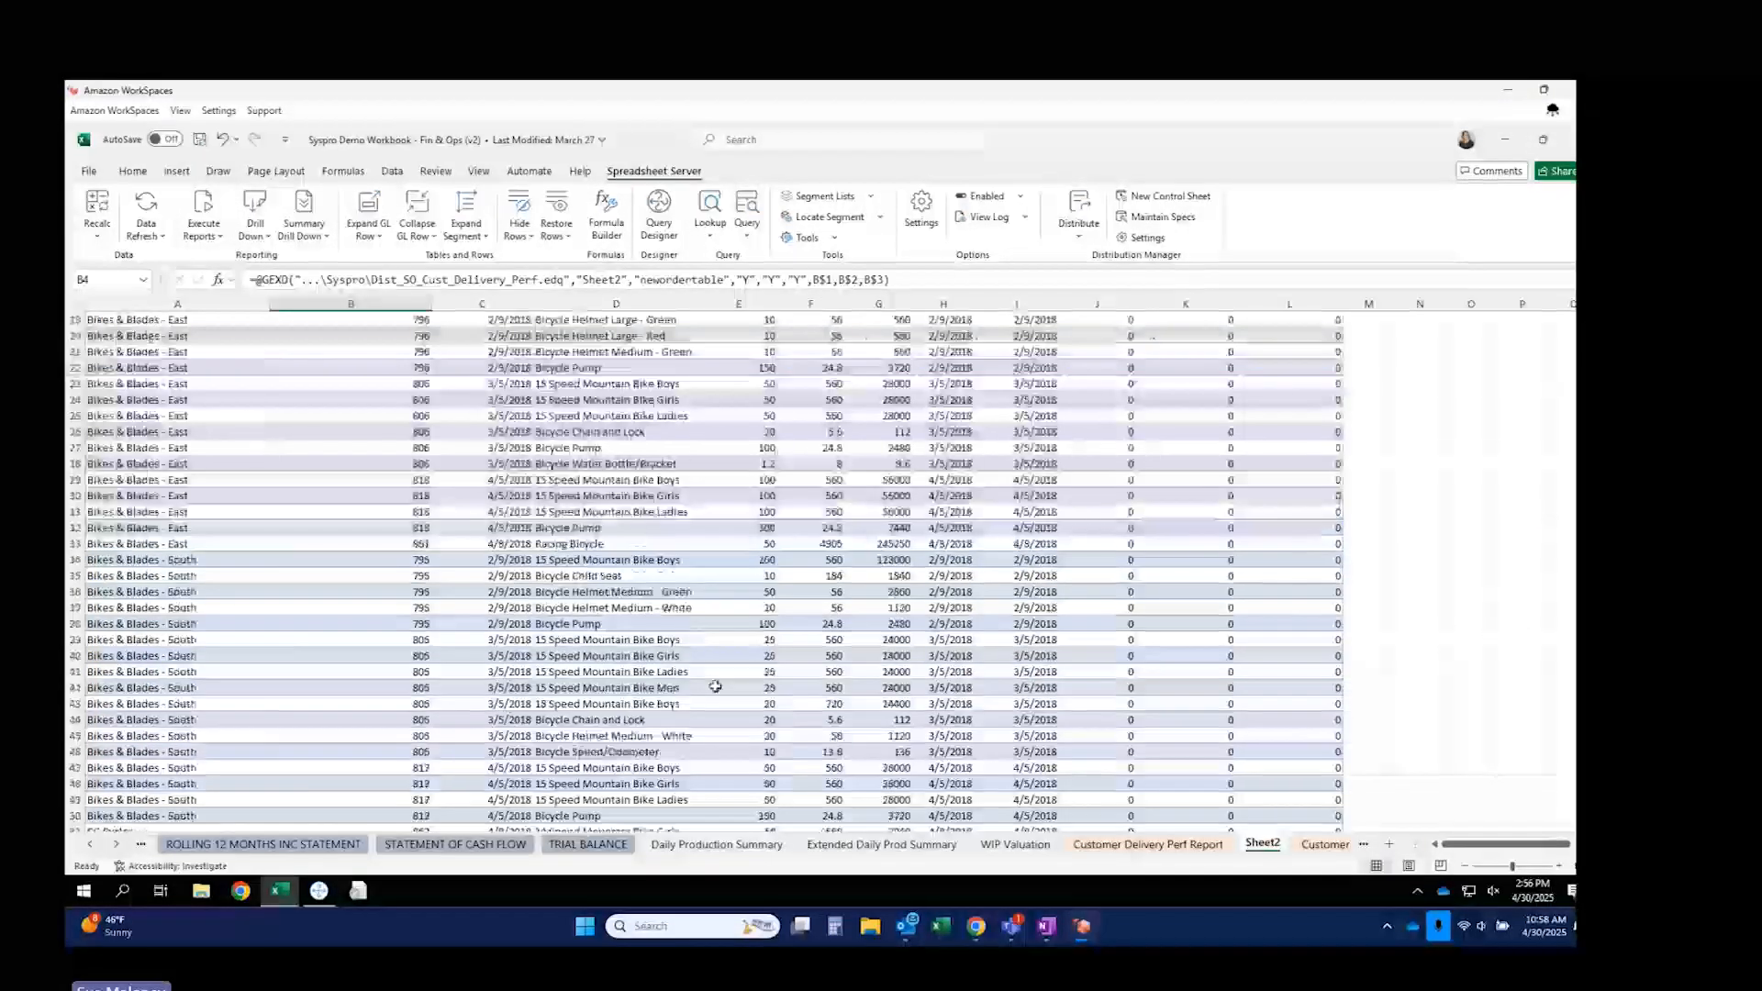
{"action": "scroll", "coordinate": [736, 697], "scroll_direction": "down", "scroll_amount": 13}
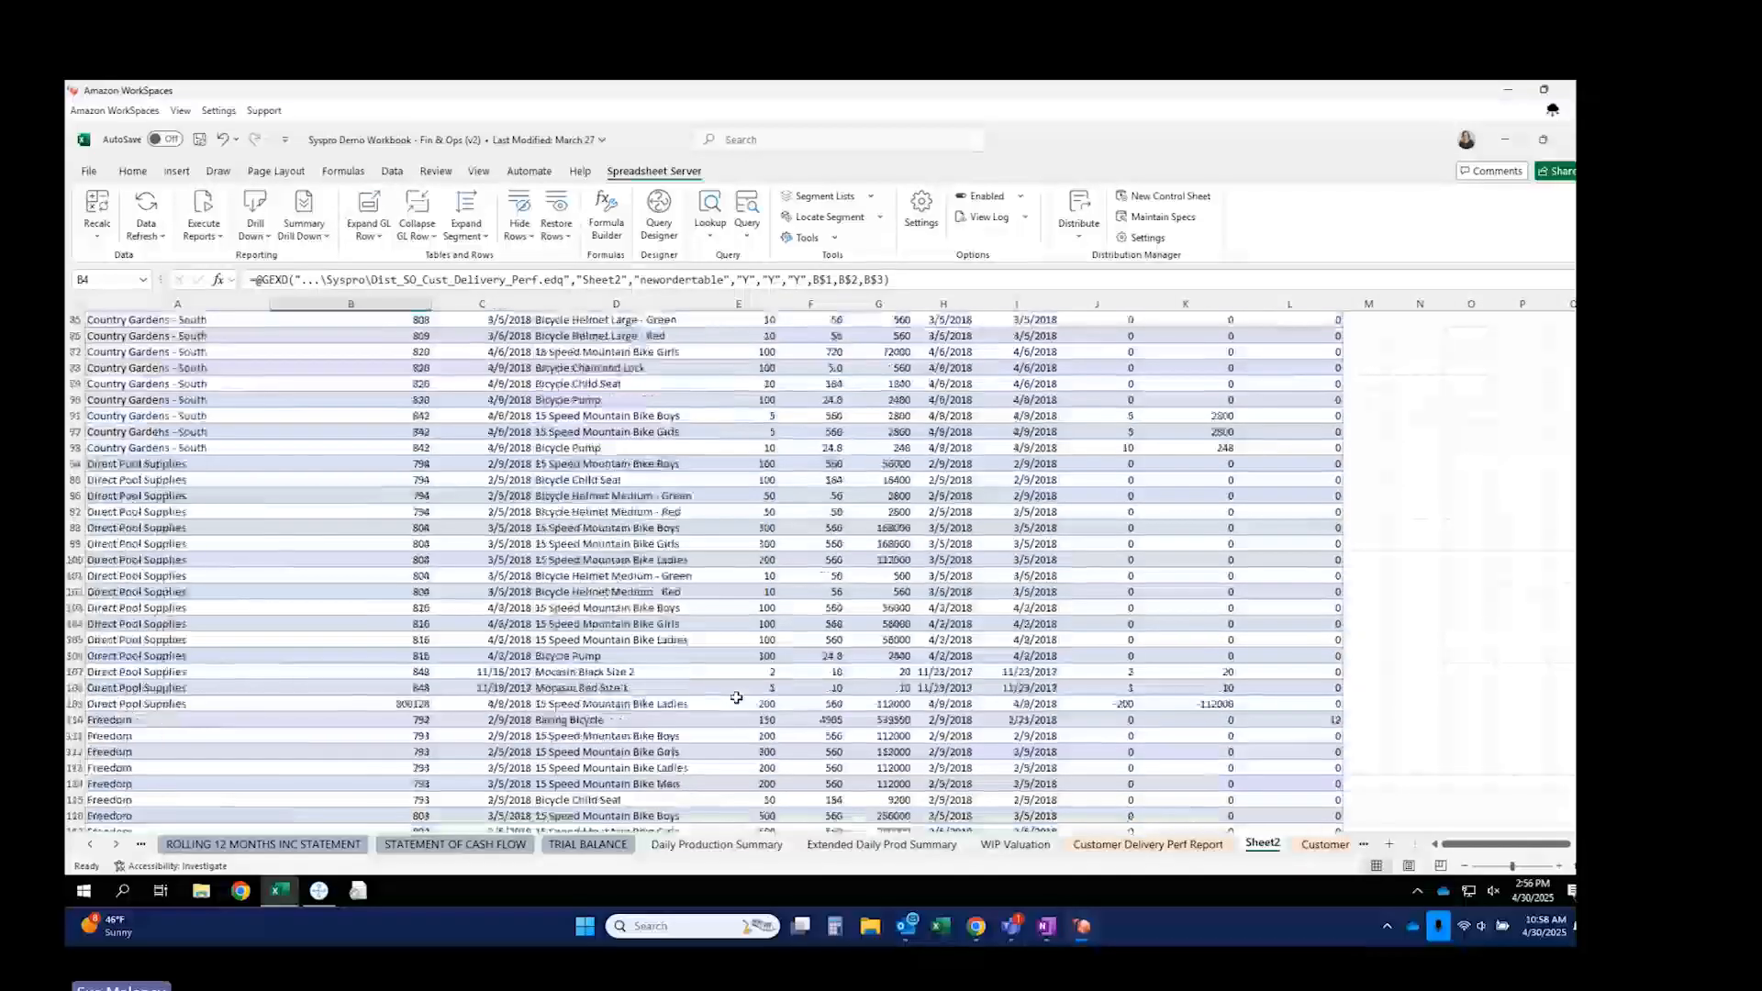
{"action": "scroll", "coordinate": [737, 707], "scroll_direction": "up", "scroll_amount": 20}
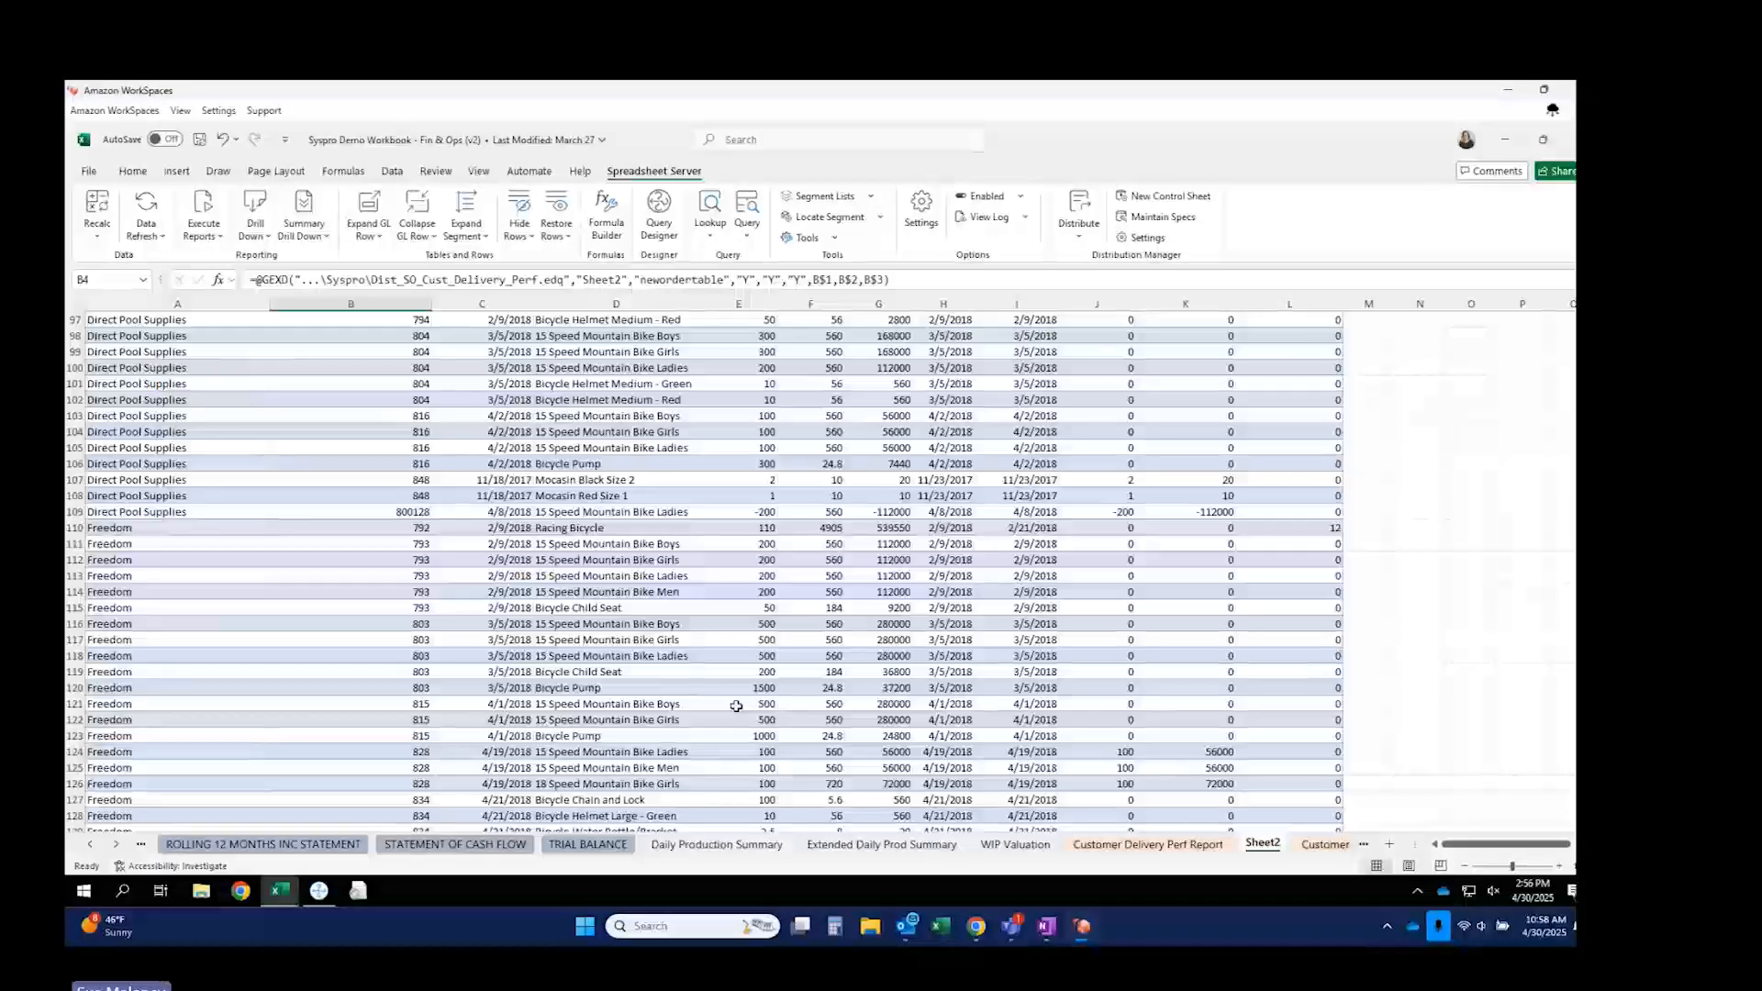
{"action": "scroll", "coordinate": [700, 702], "scroll_direction": "up", "scroll_amount": 1}
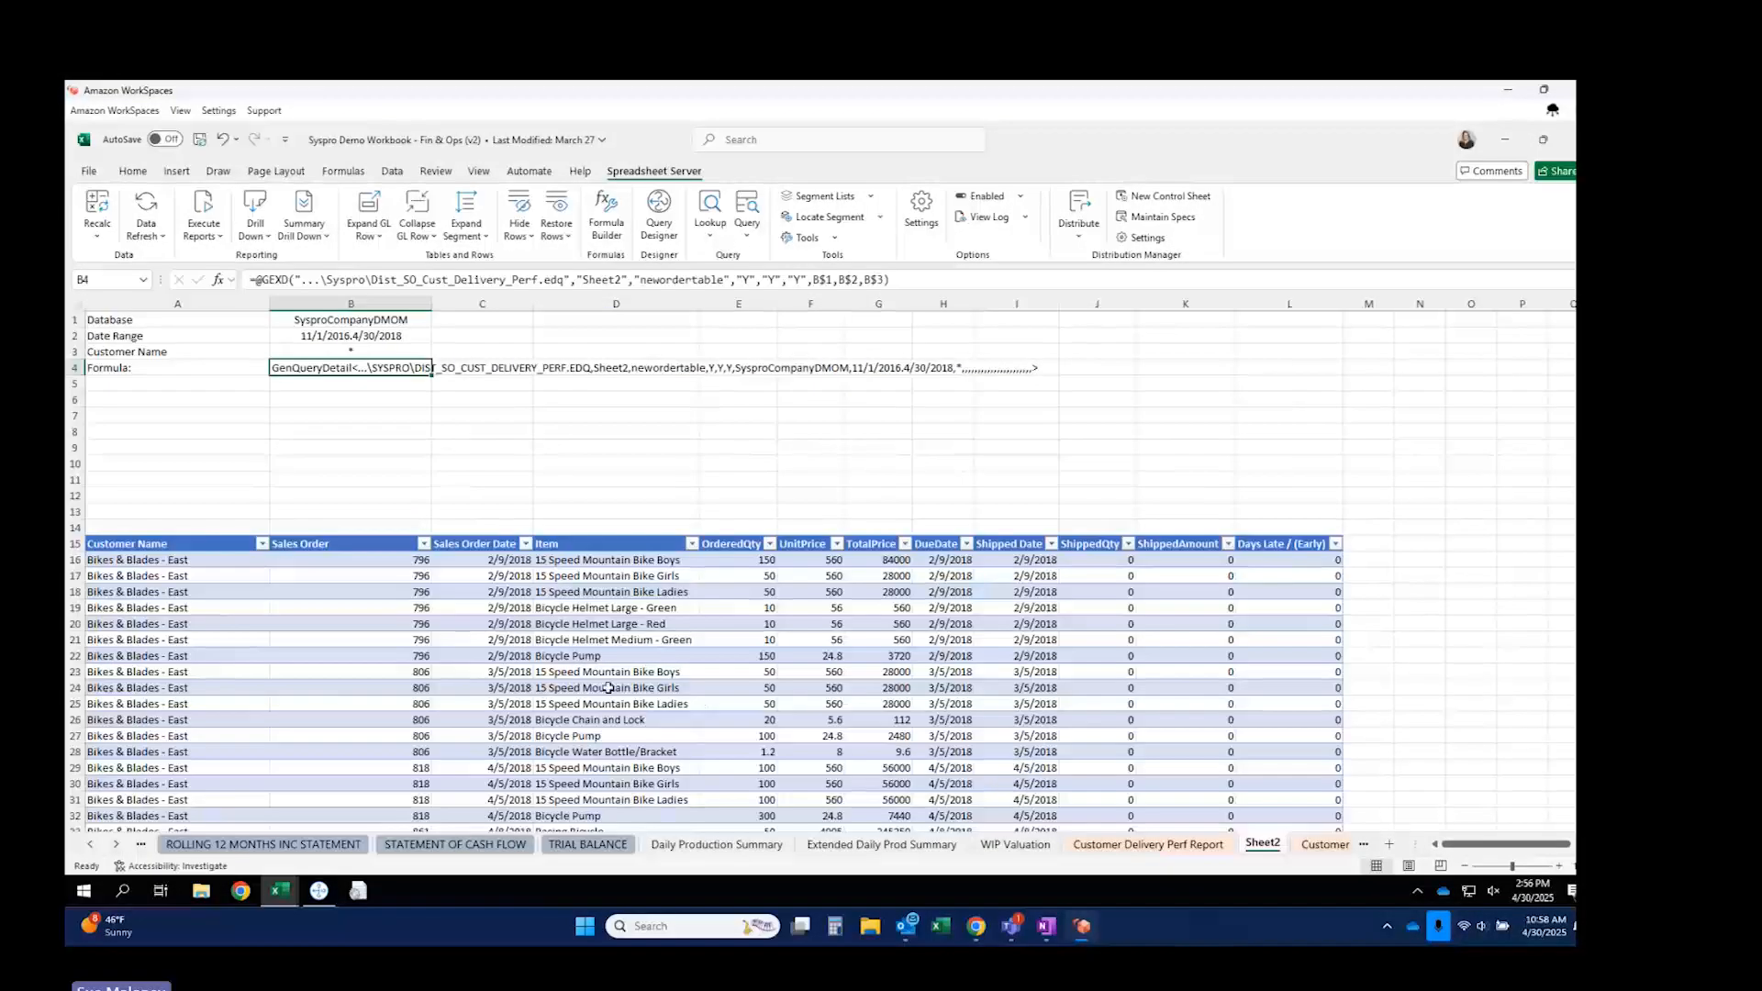
View the Customer Delivery Perf Report sheet, then go back to the HOME PAGE sheet.
{"action": "left_click", "coordinate": [188, 428]}
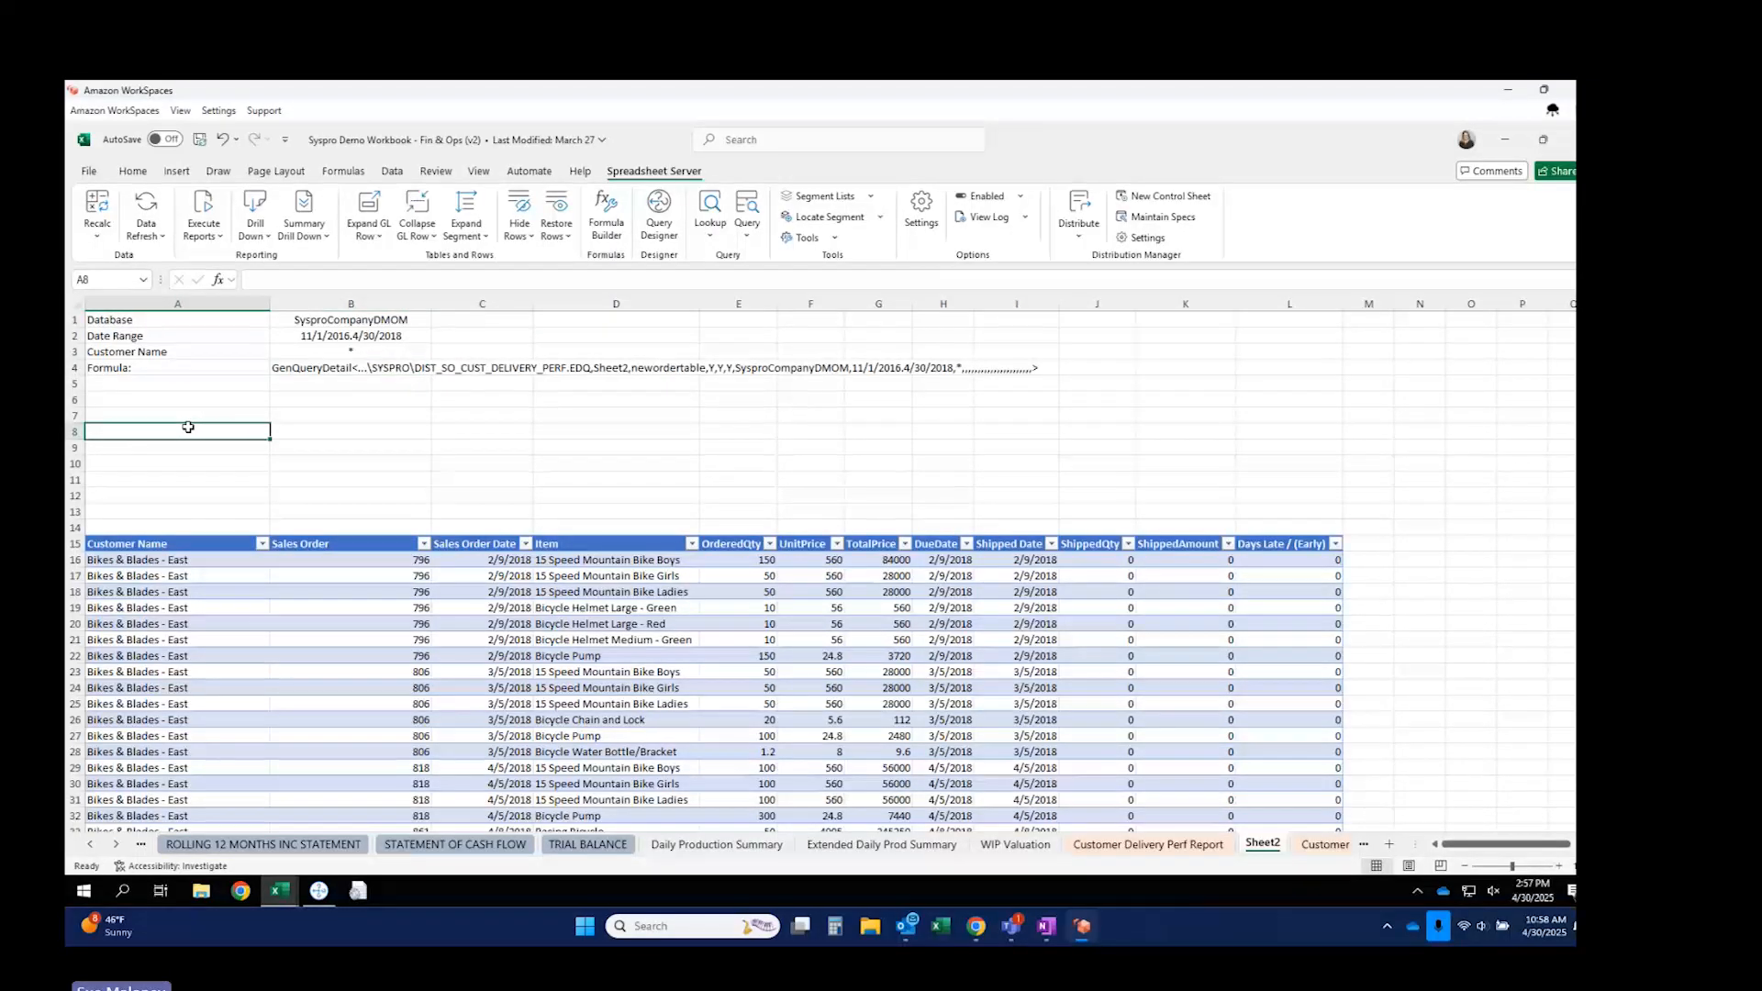
{"action": "left_click", "coordinate": [1179, 844]}
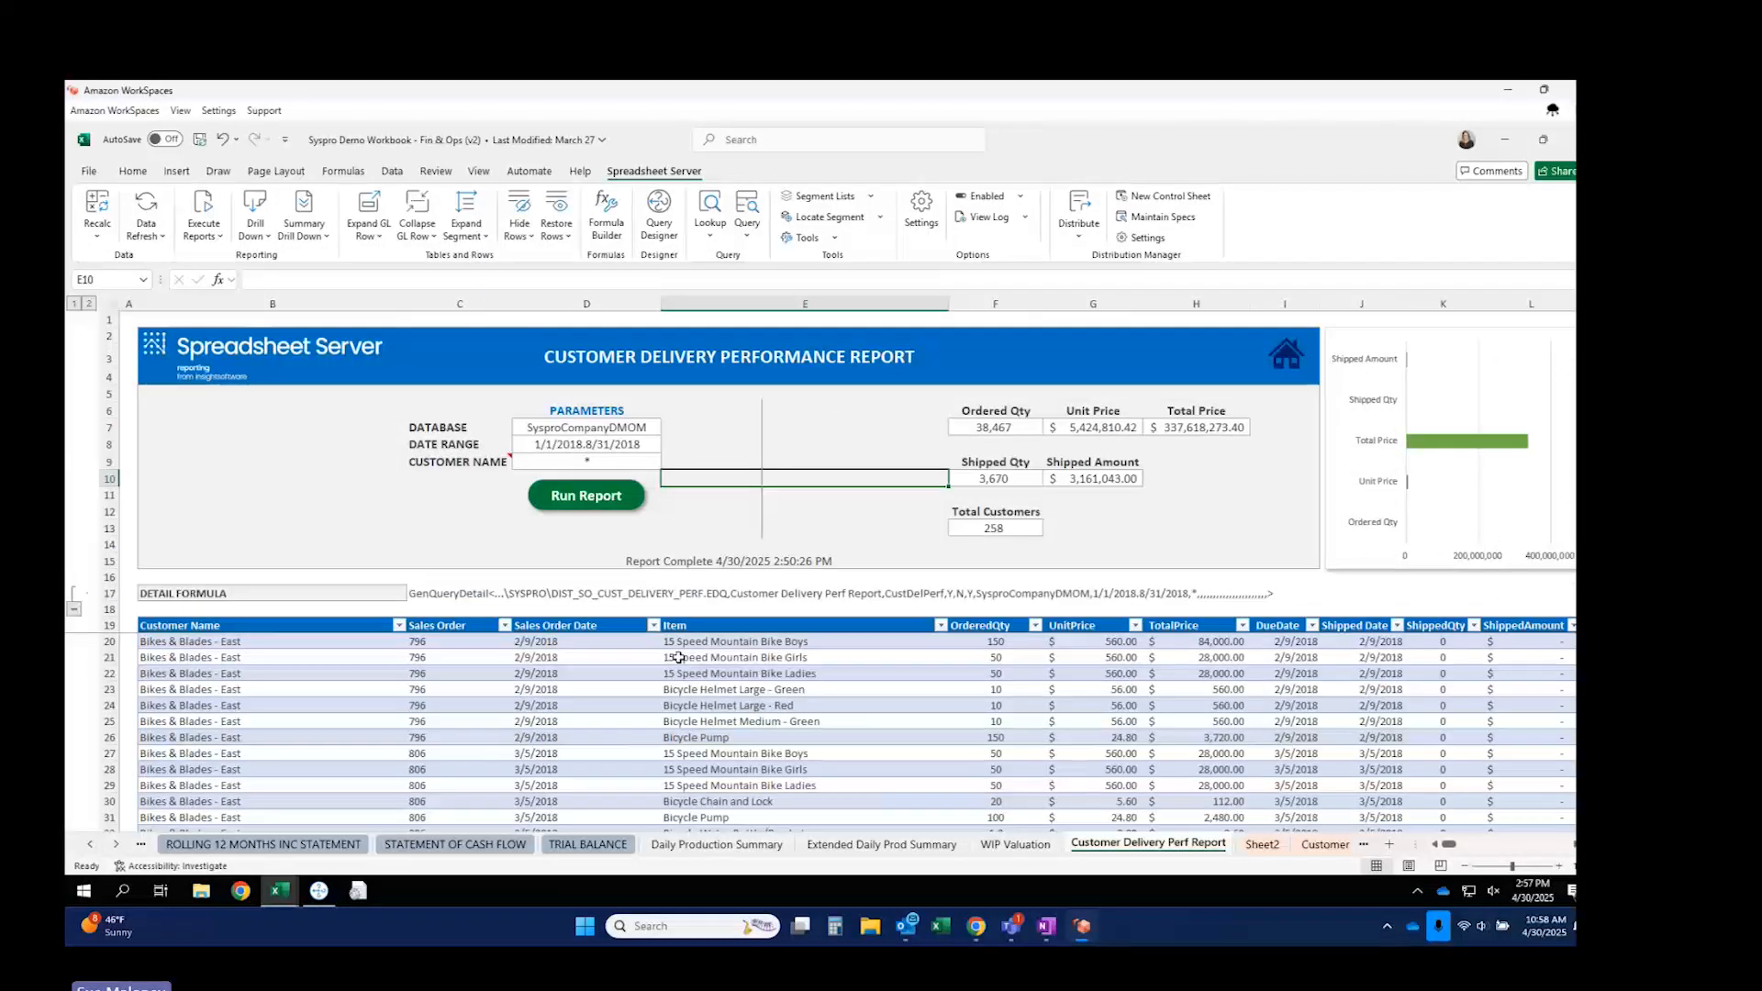
{"action": "left_click", "coordinate": [1286, 354]}
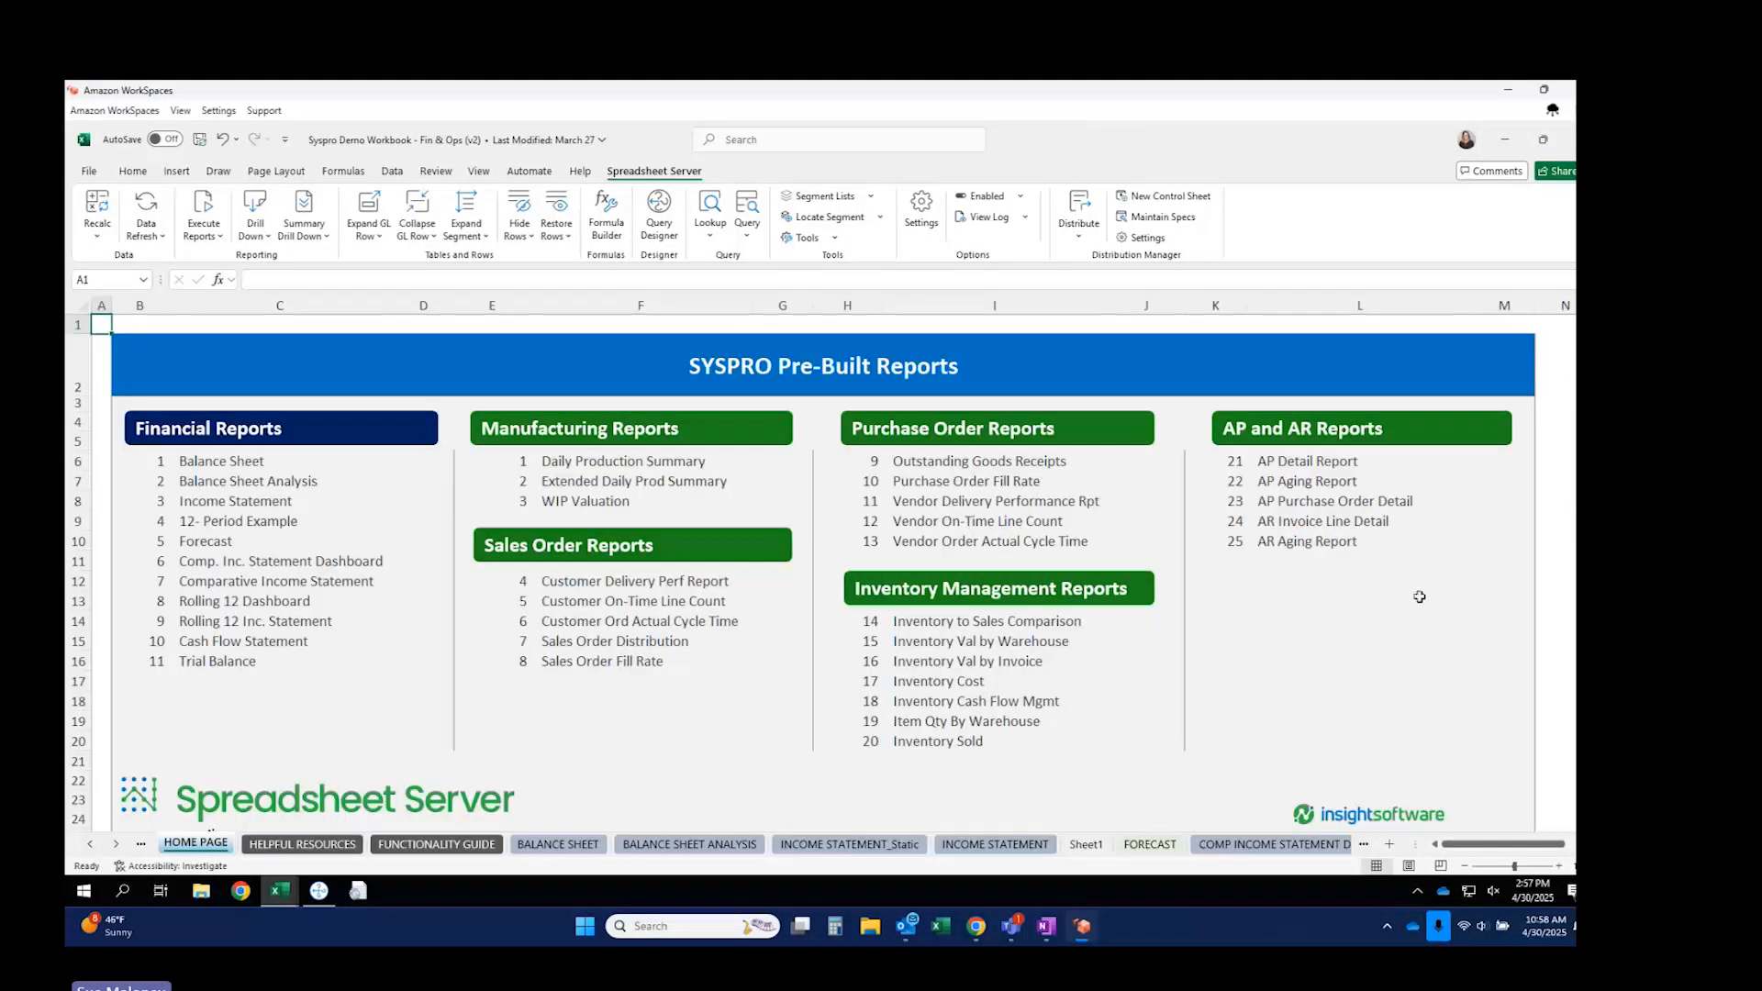
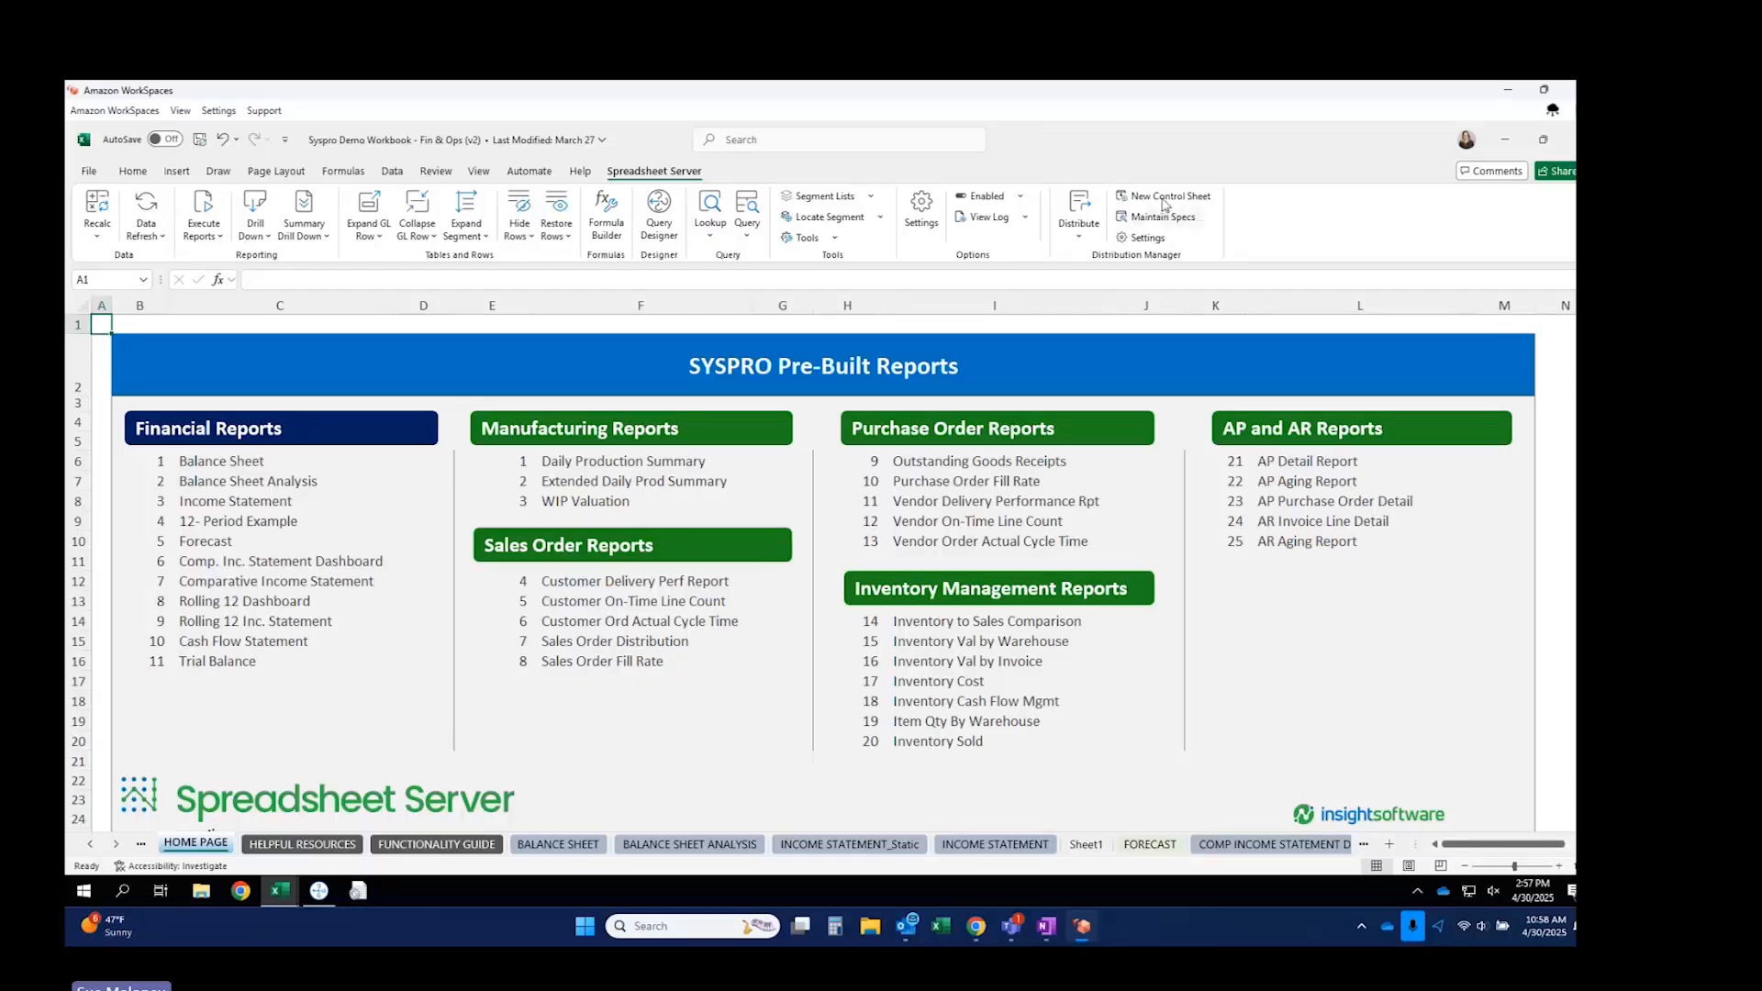
Create a new control sheet named Distribution Control and open its Maintain Specs dialog.
{"action": "left_click", "coordinate": [1163, 202]}
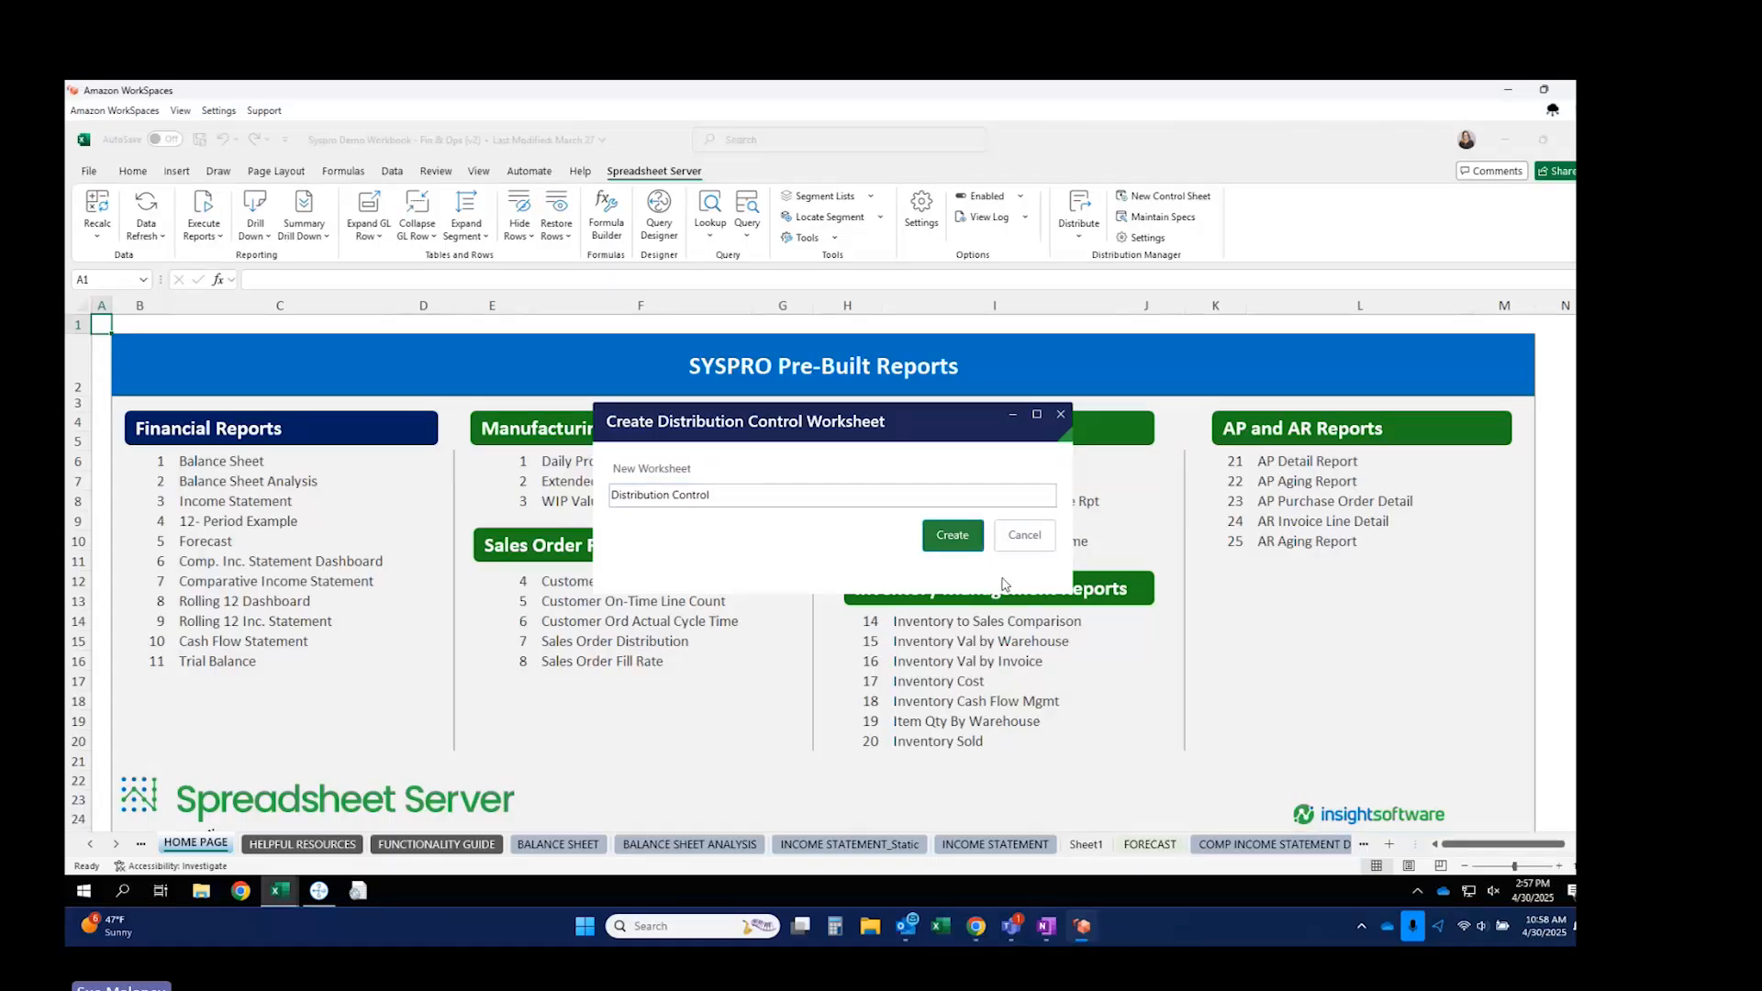
{"action": "left_click", "coordinate": [970, 535]}
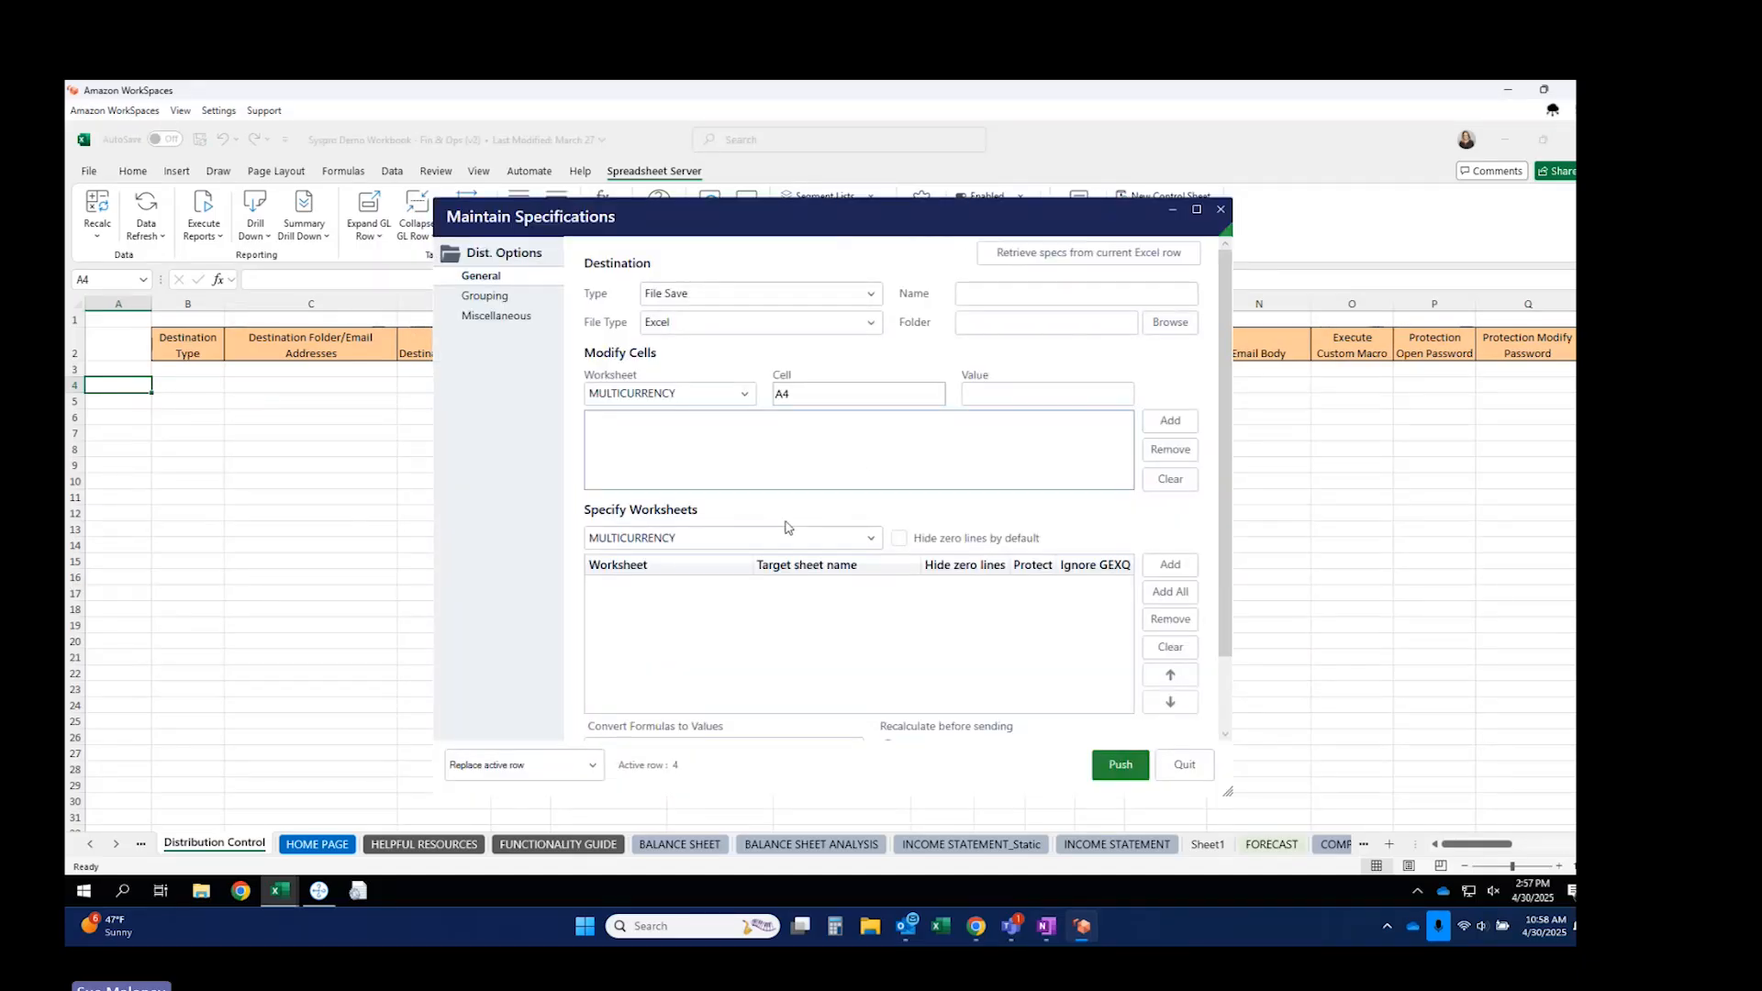
Set the destination type to Email, keeping Excel as the attachment file type.
{"action": "left_click", "coordinate": [736, 302]}
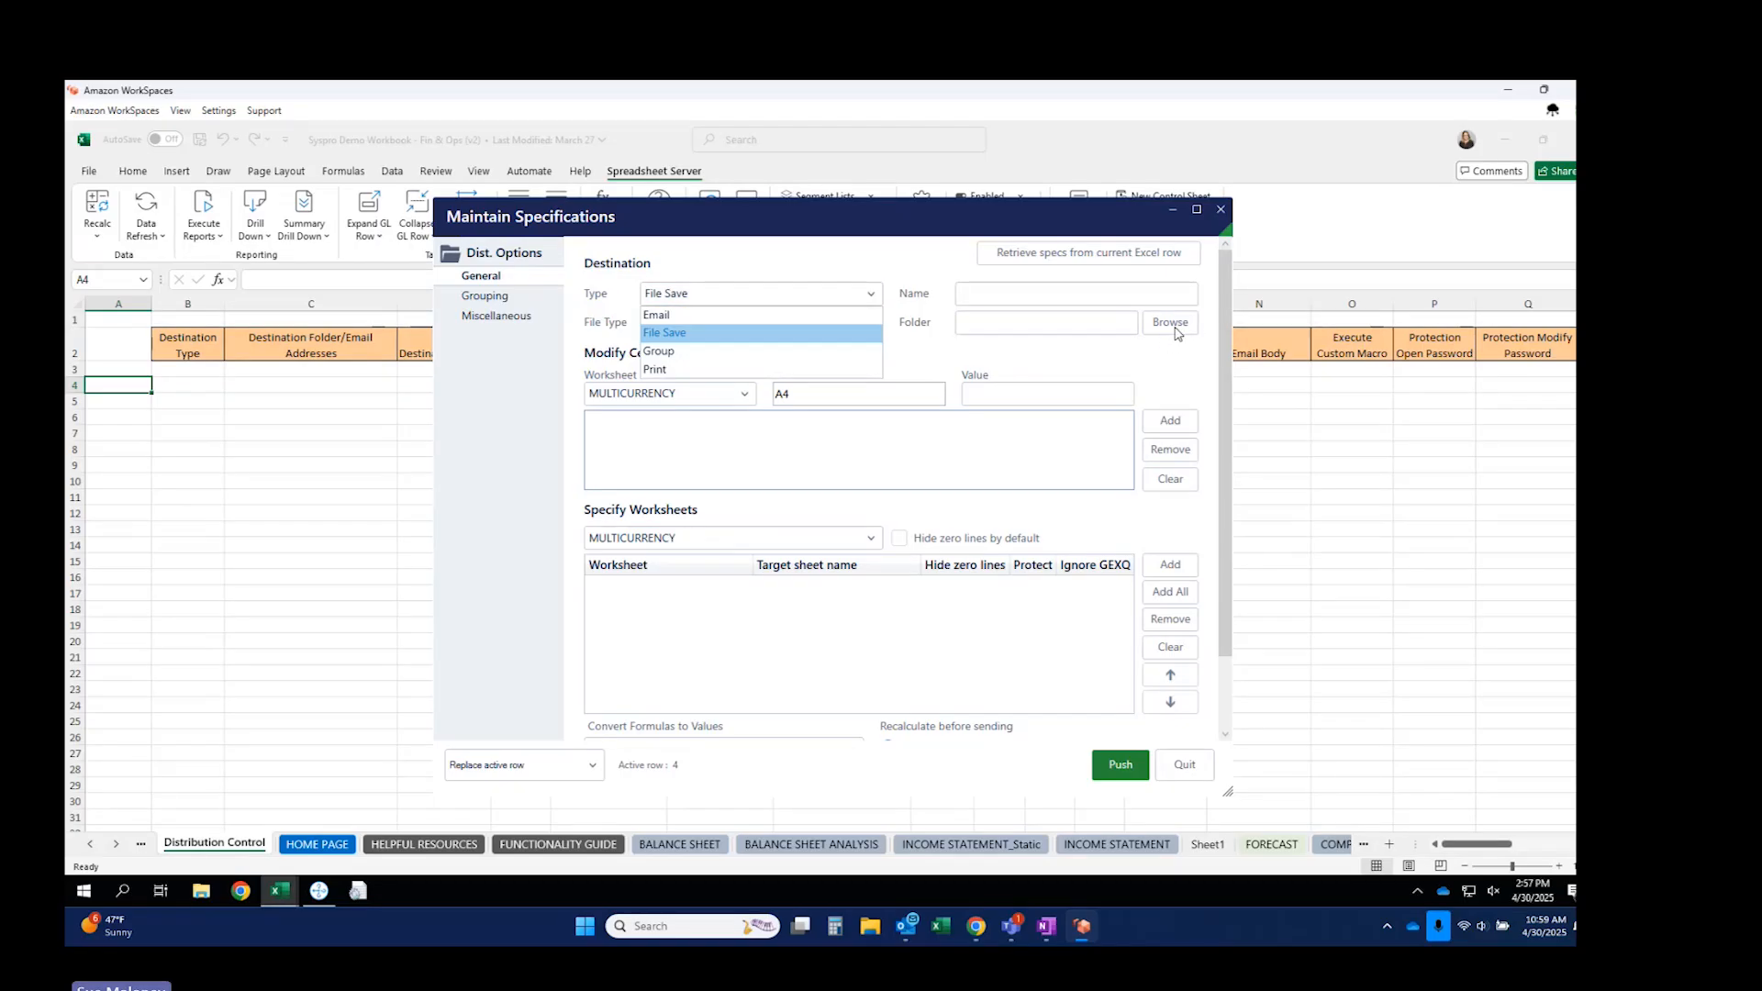
{"action": "left_click", "coordinate": [693, 321]}
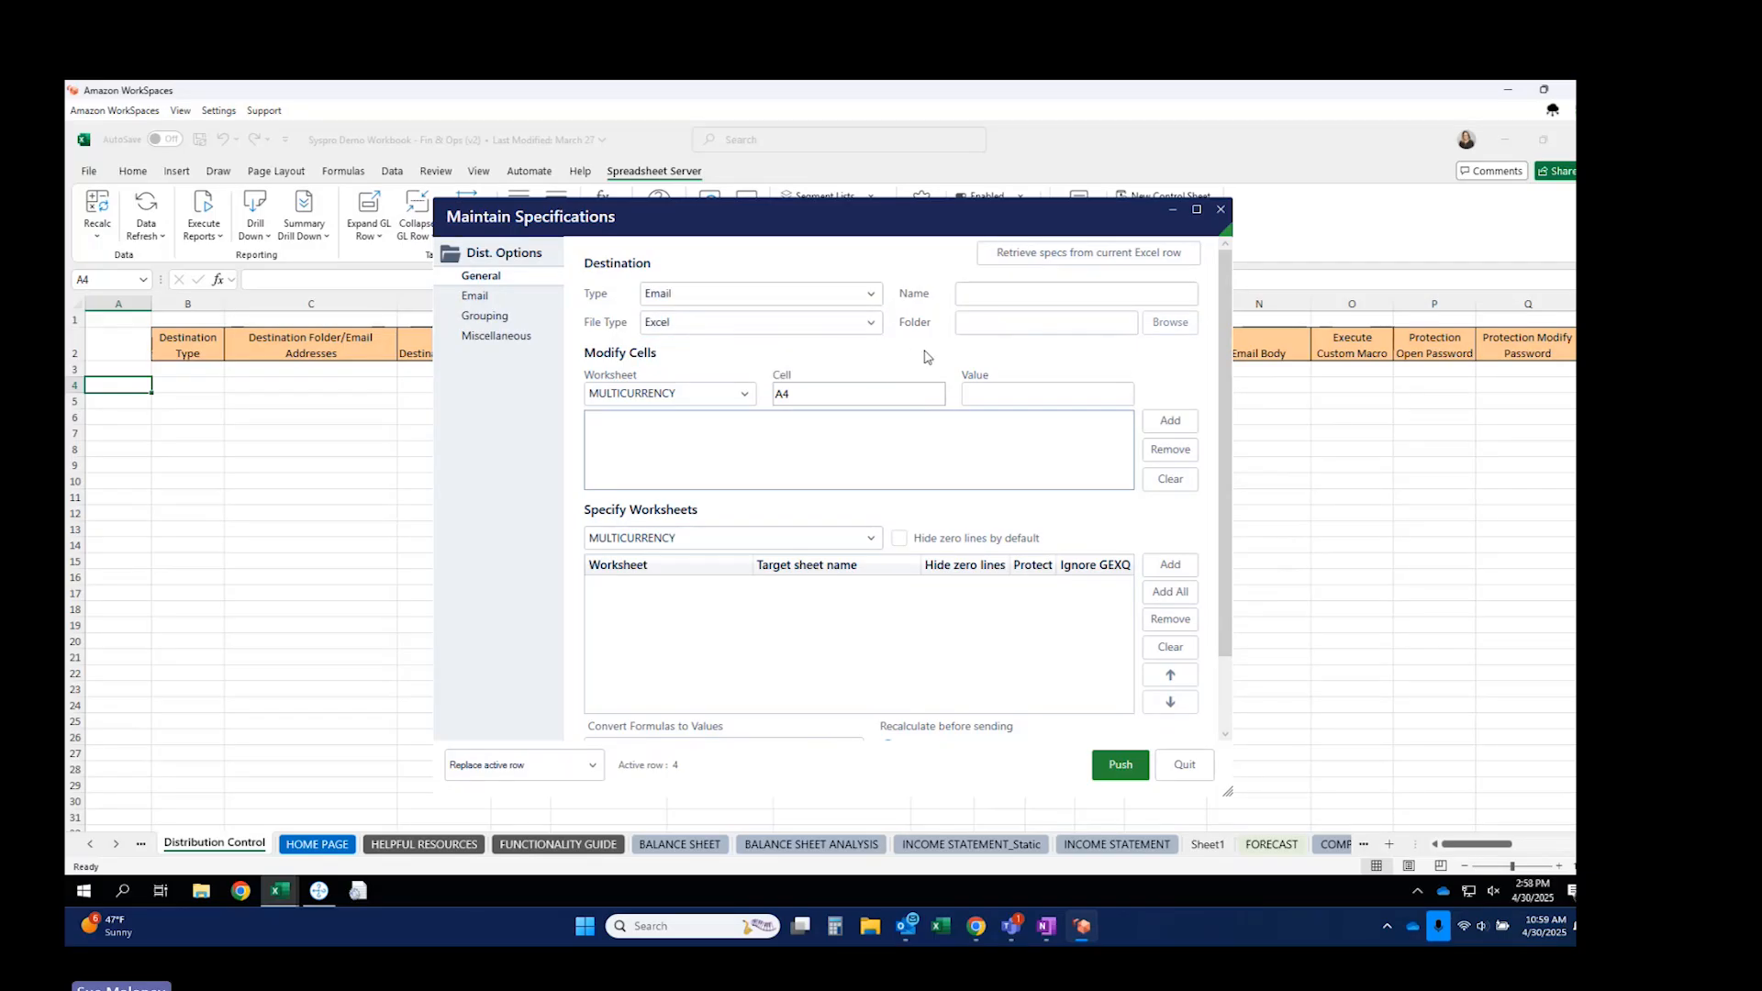
{"action": "left_click", "coordinate": [675, 330]}
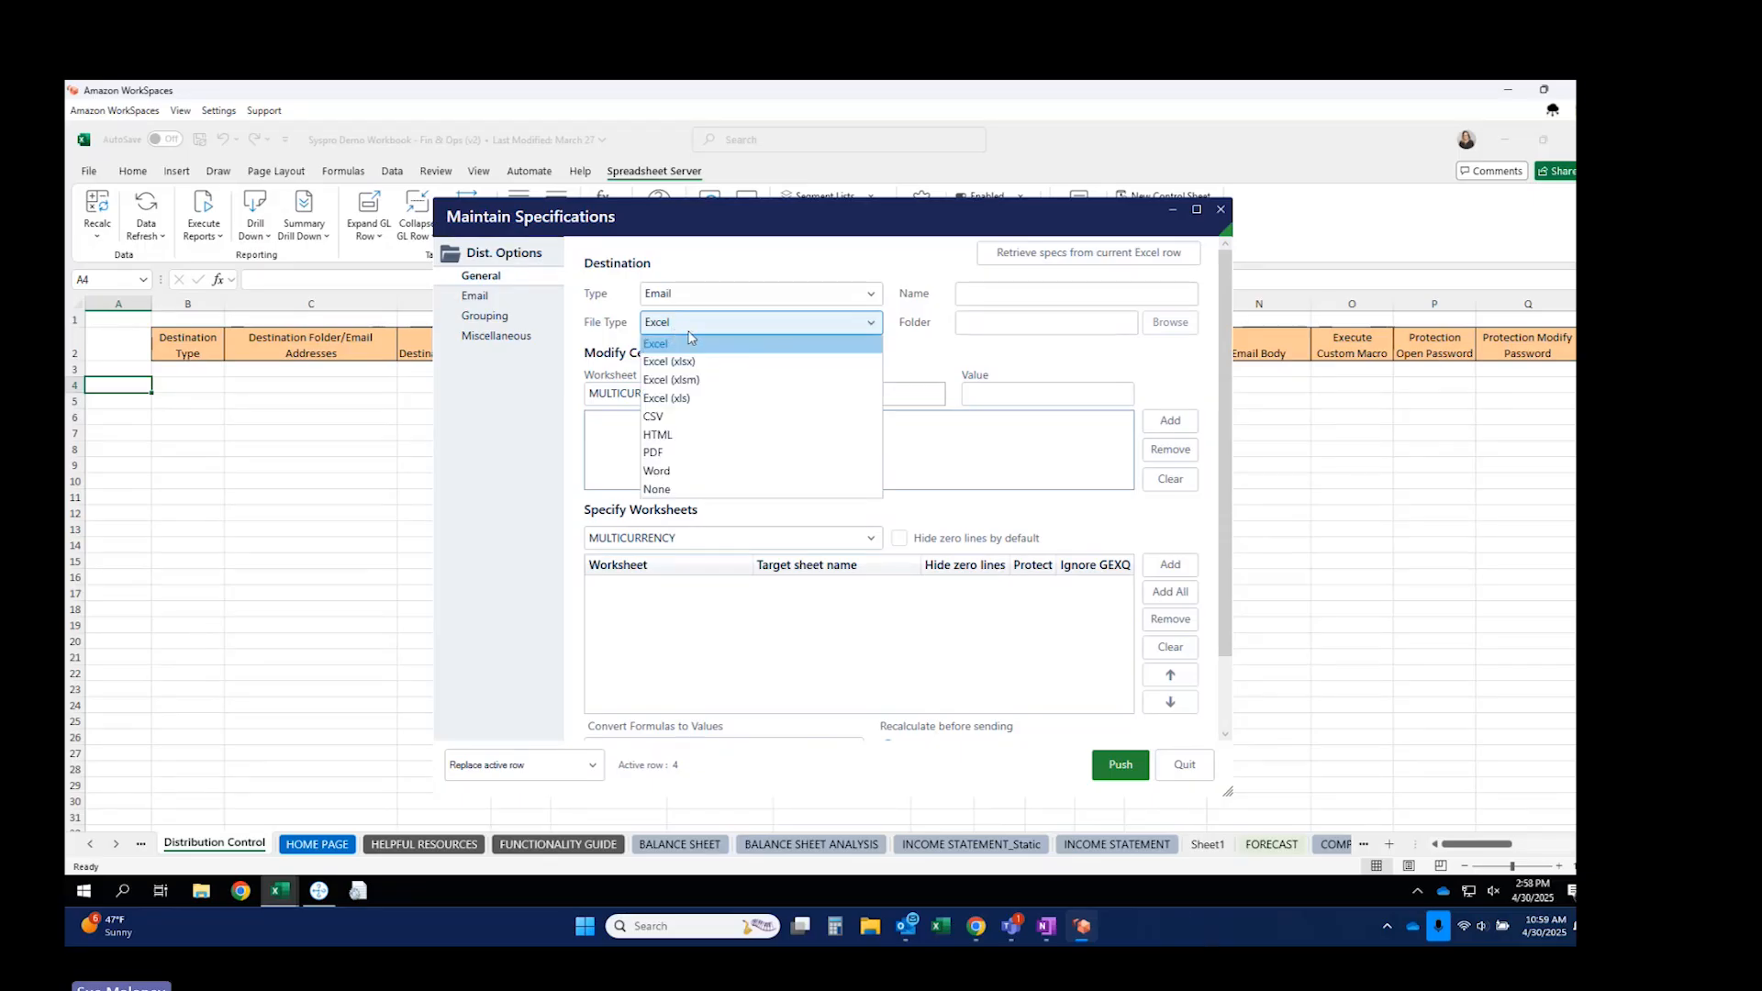
{"action": "left_click", "coordinate": [941, 362]}
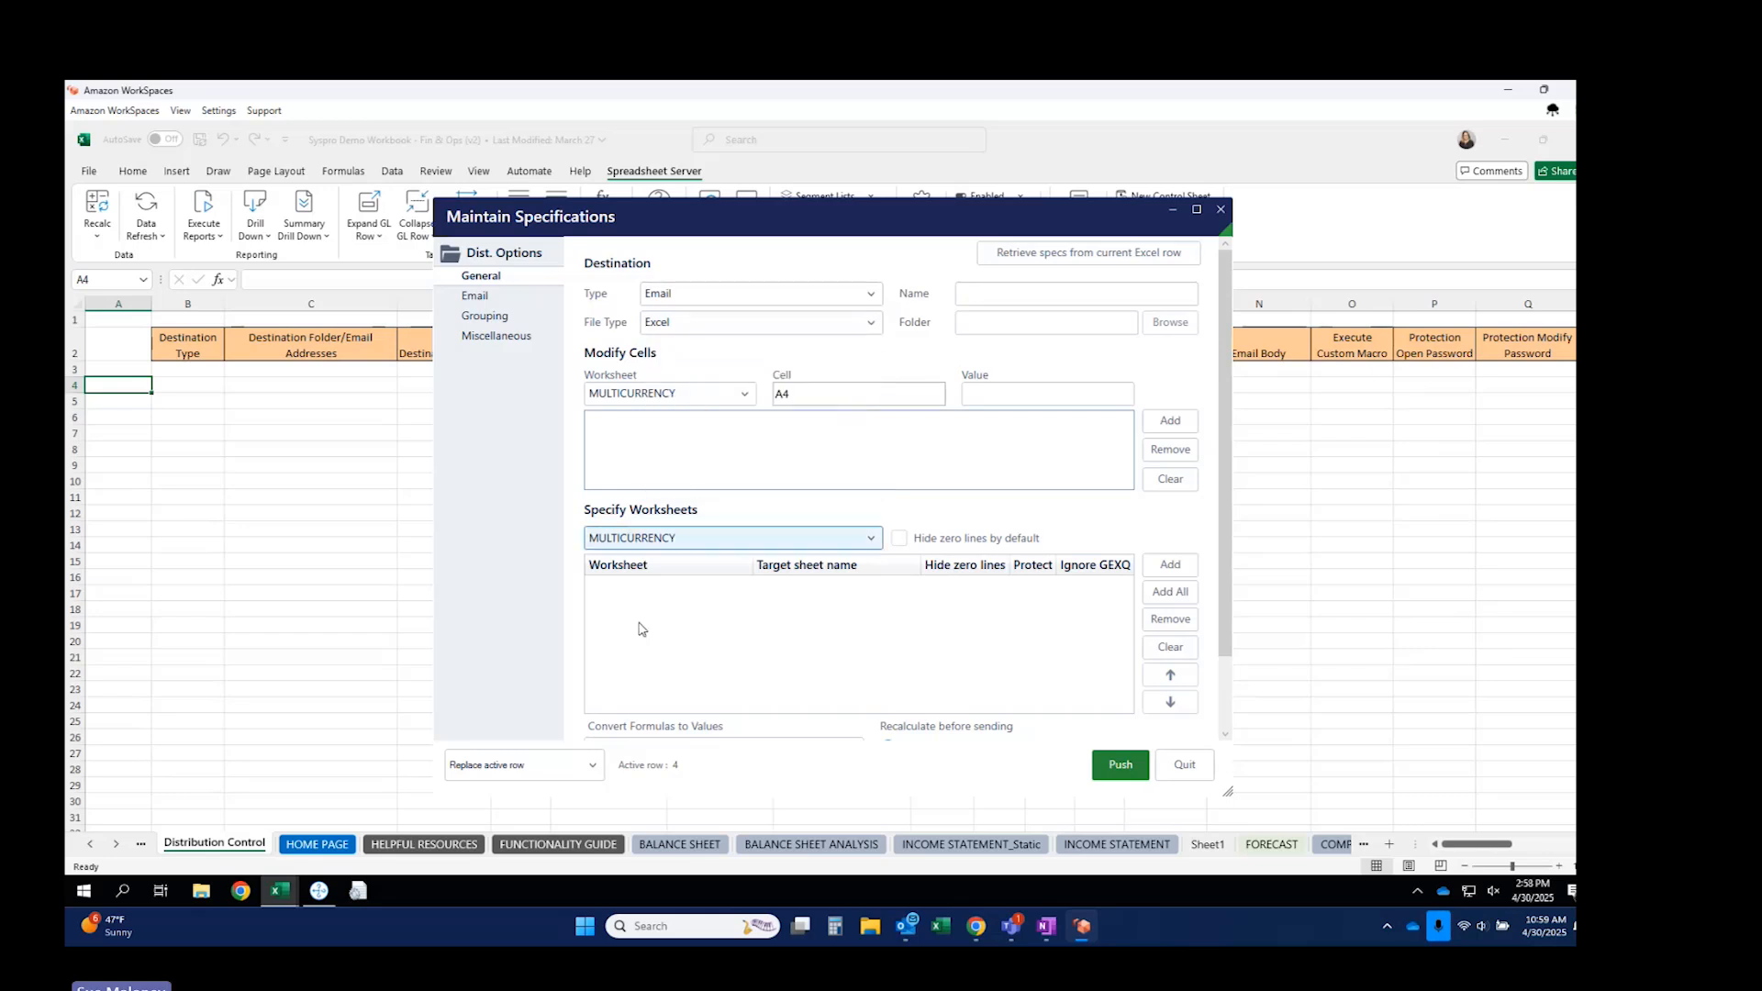
Include the INCOME STATEMENT and ROLLING 12 DASHBOARD worksheets in the email spec.
{"action": "left_click", "coordinate": [748, 540]}
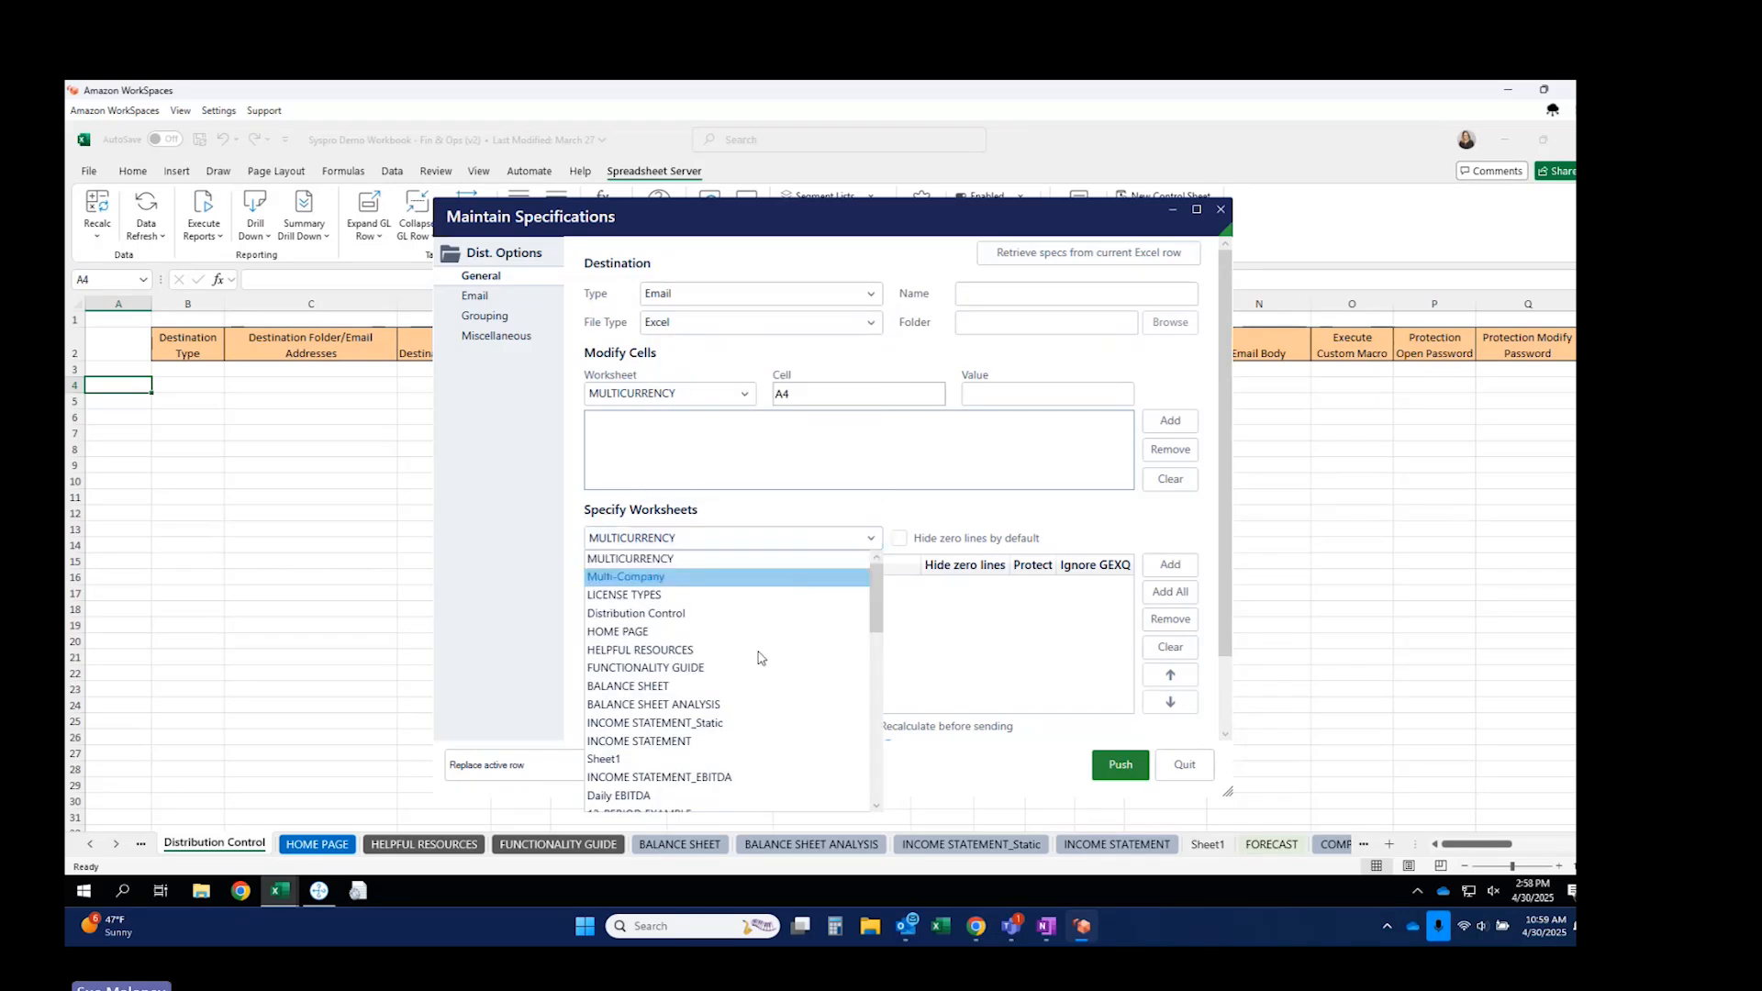
{"action": "left_click", "coordinate": [683, 741]}
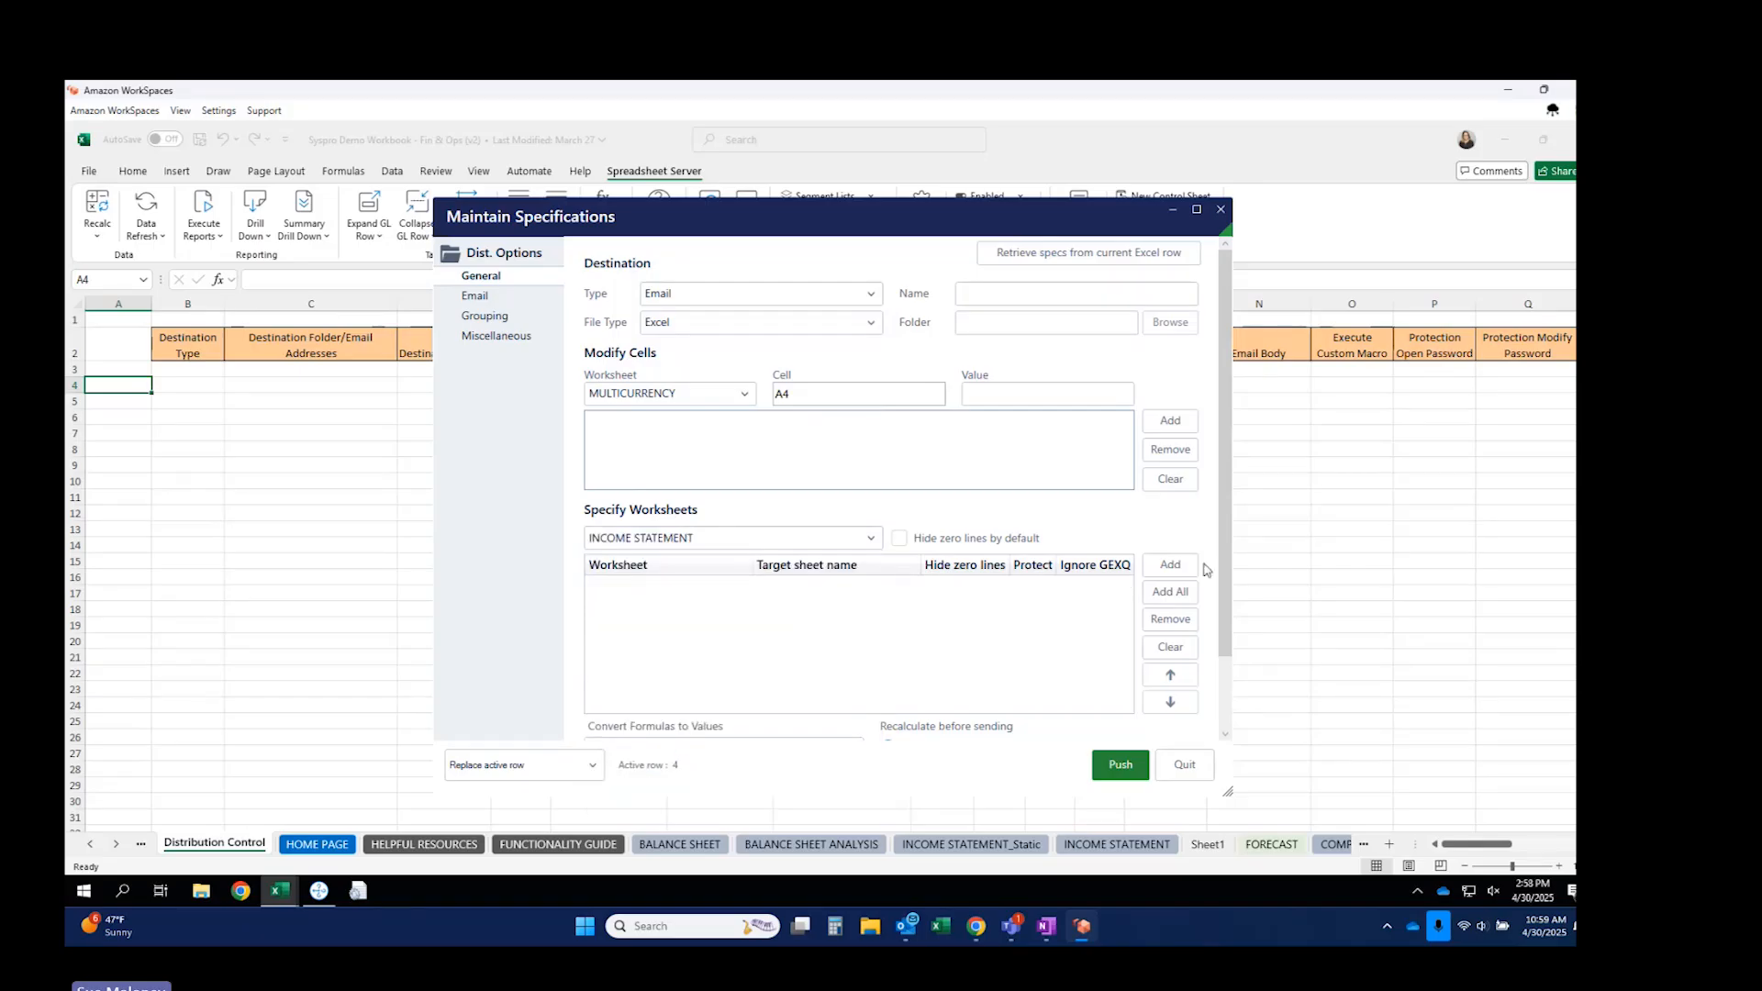
{"action": "left_click", "coordinate": [1171, 565]}
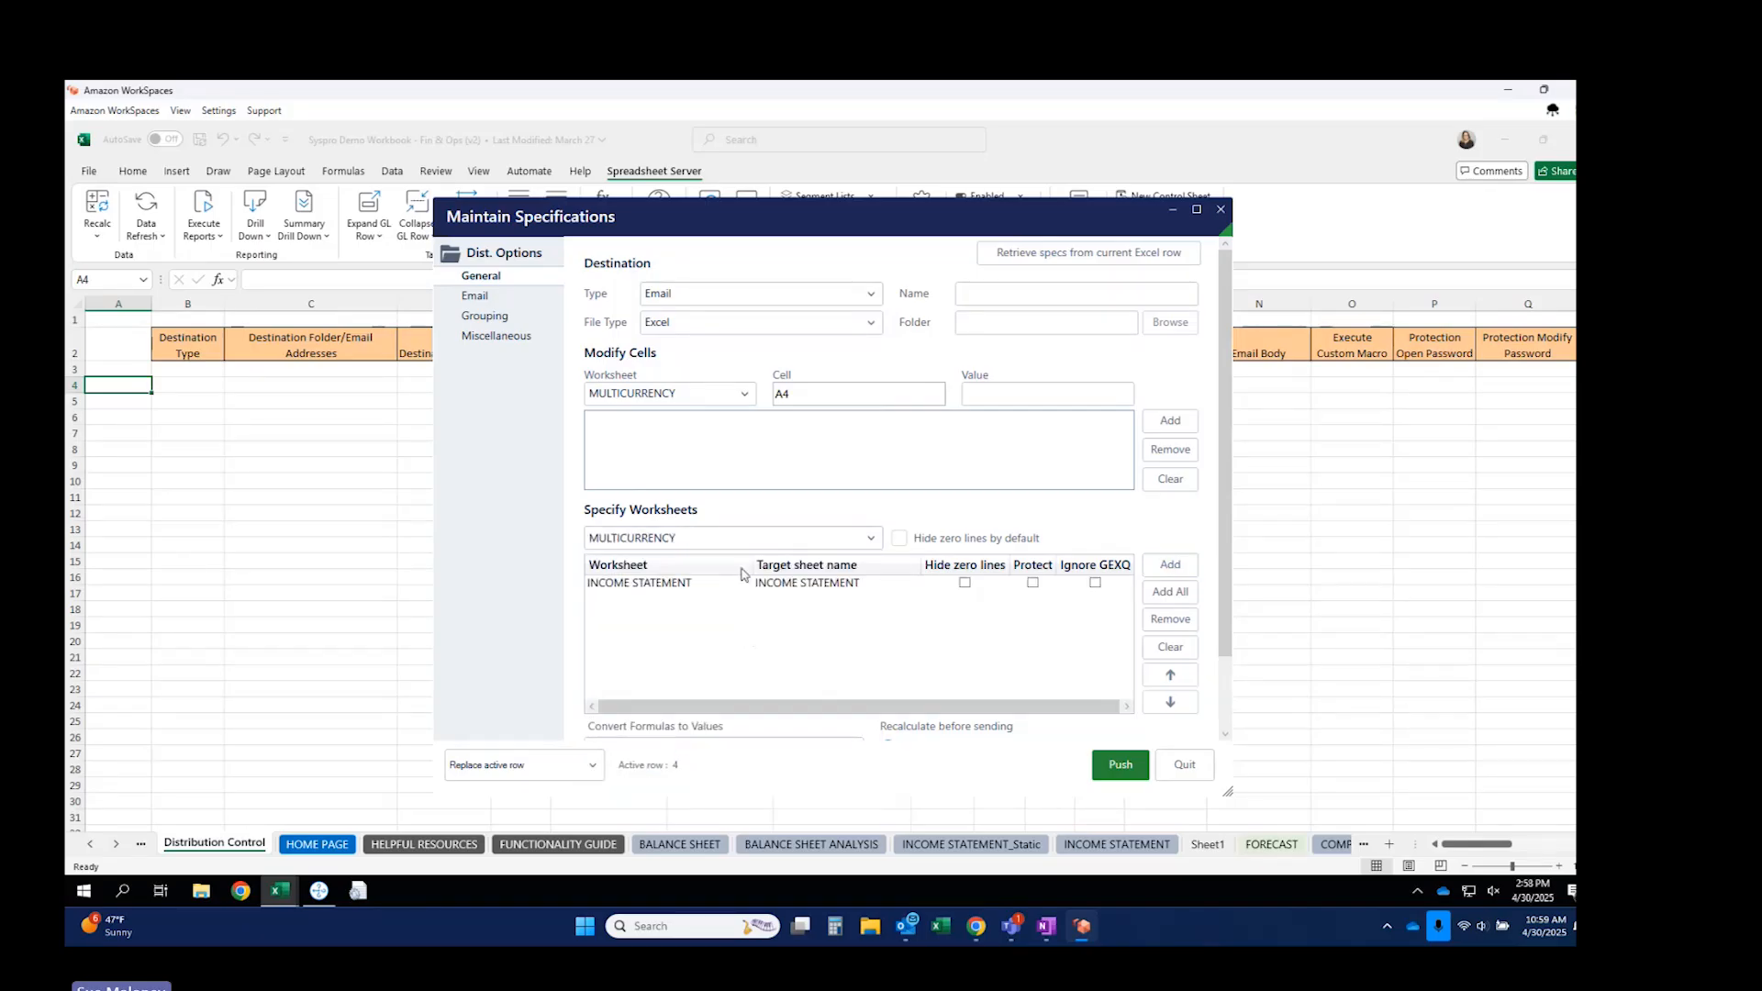
{"action": "left_click", "coordinate": [735, 540]}
{"action": "scroll", "coordinate": [718, 680], "scroll_direction": "down", "scroll_amount": 2}
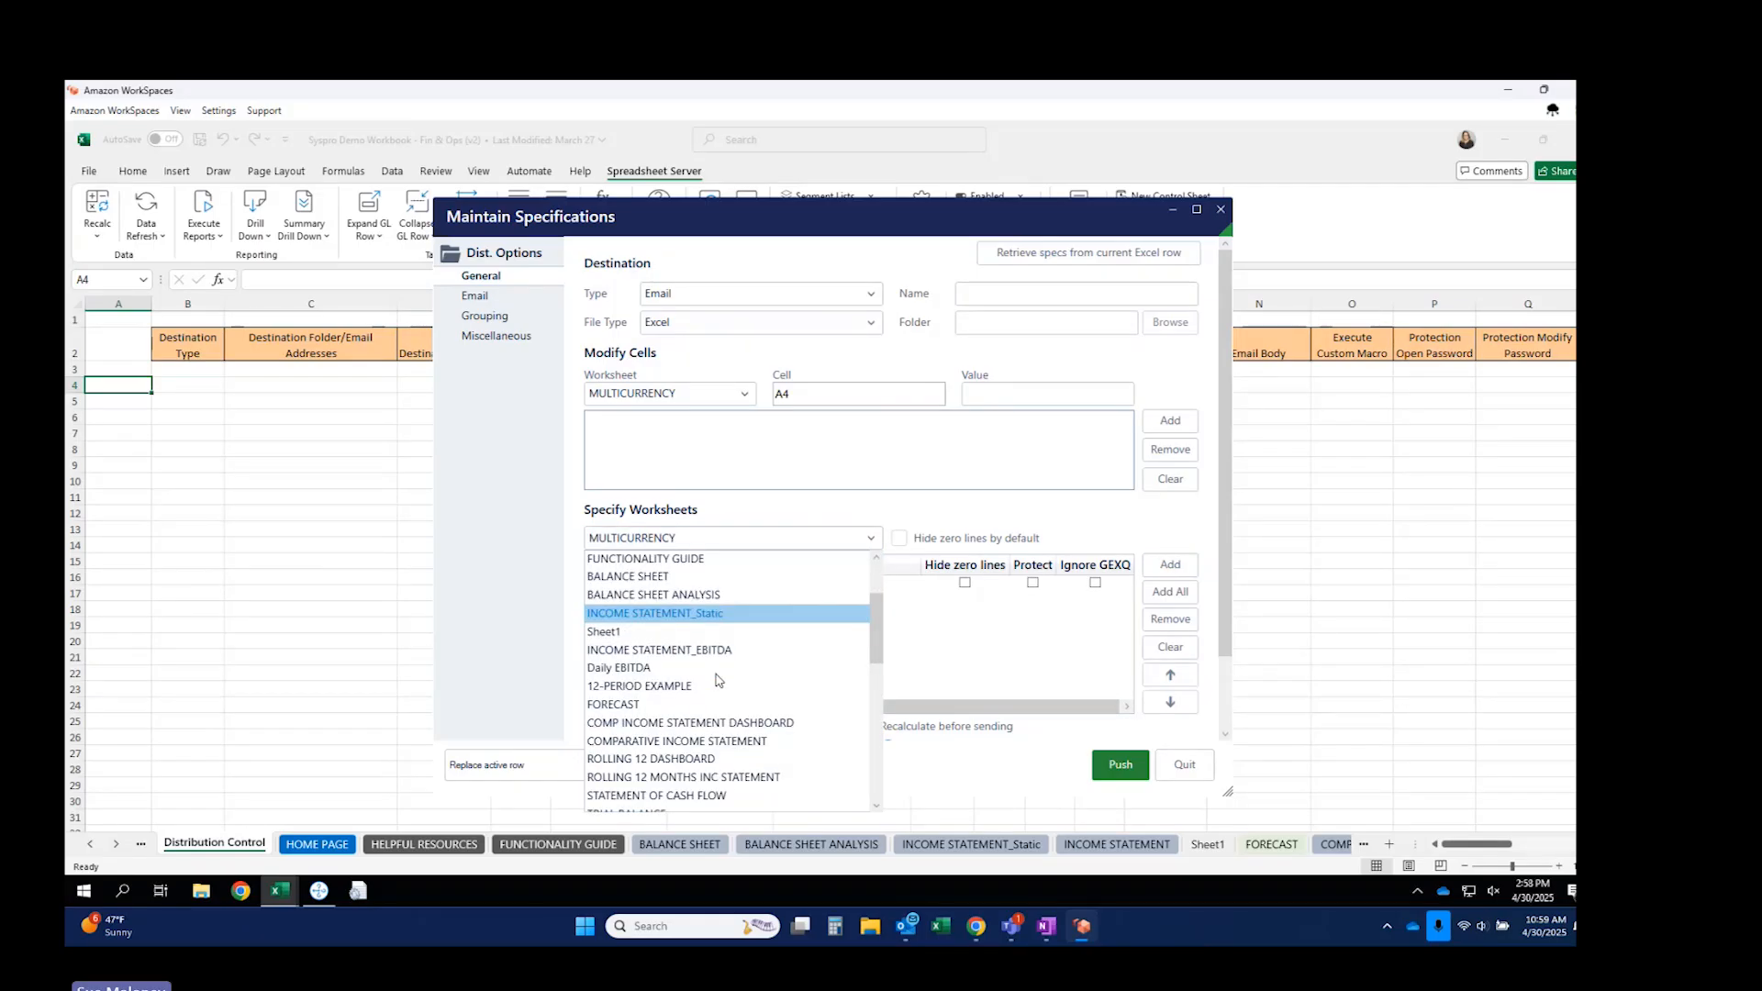
{"action": "scroll", "coordinate": [718, 680], "scroll_direction": "down", "scroll_amount": 1}
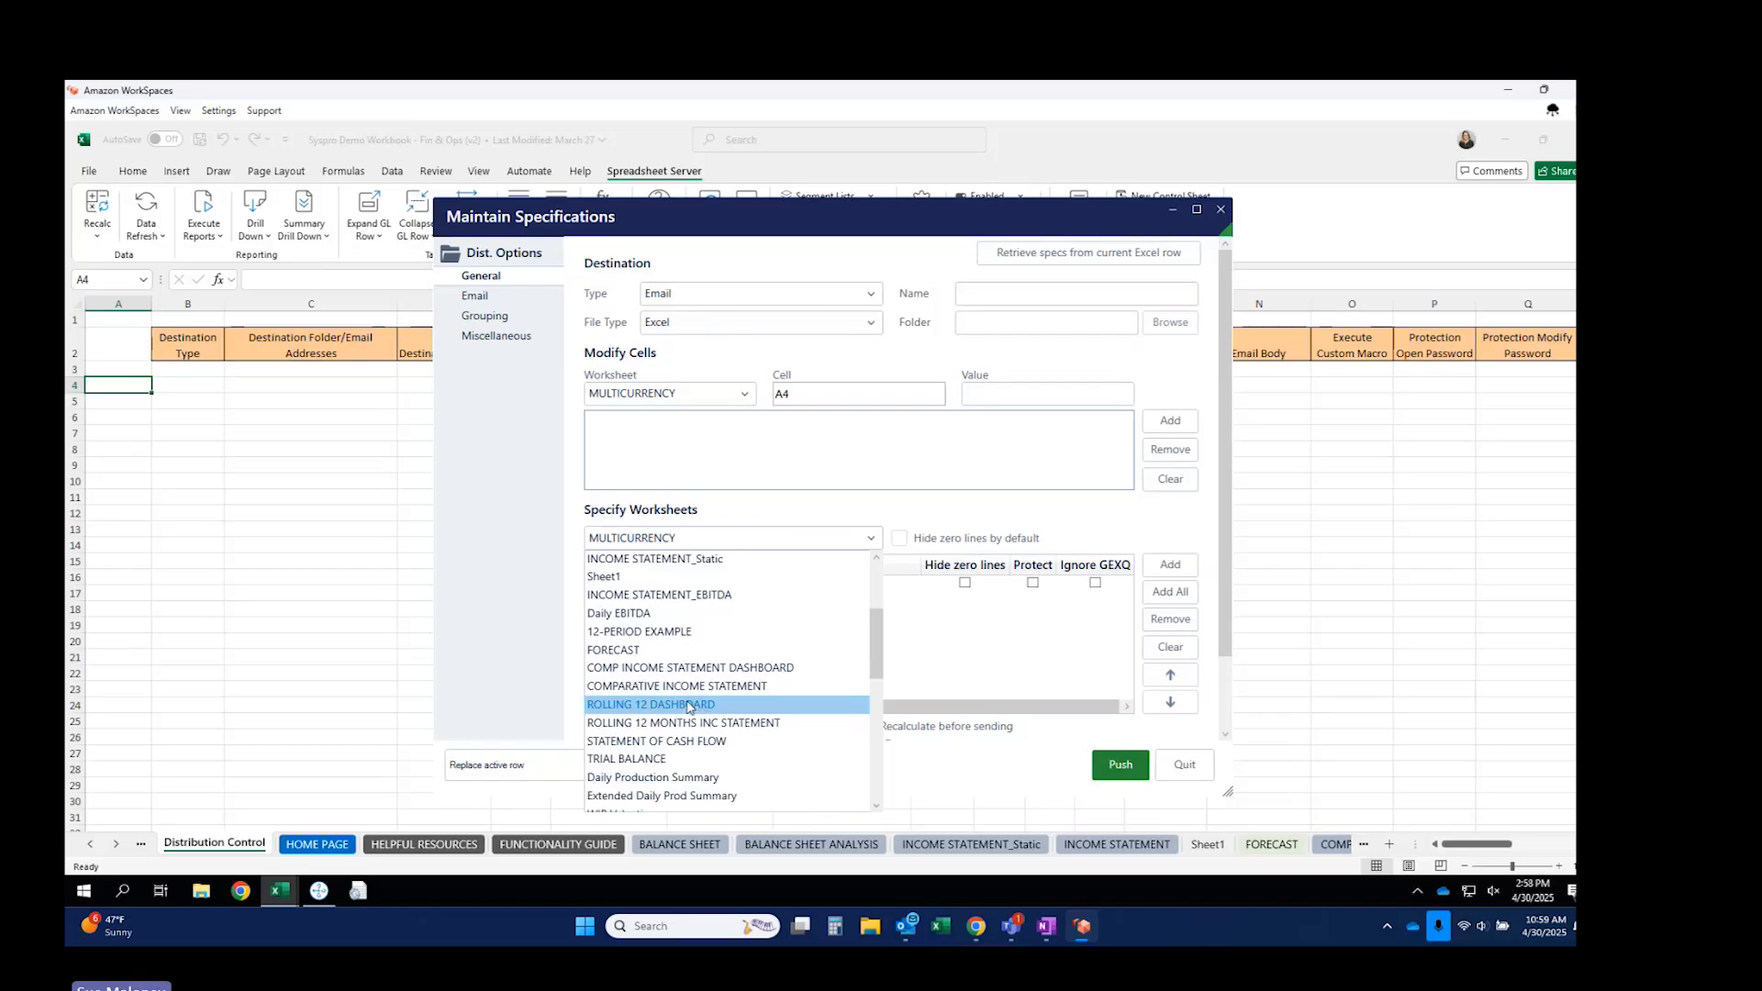
{"action": "left_click", "coordinate": [690, 705]}
{"action": "left_click", "coordinate": [1171, 565]}
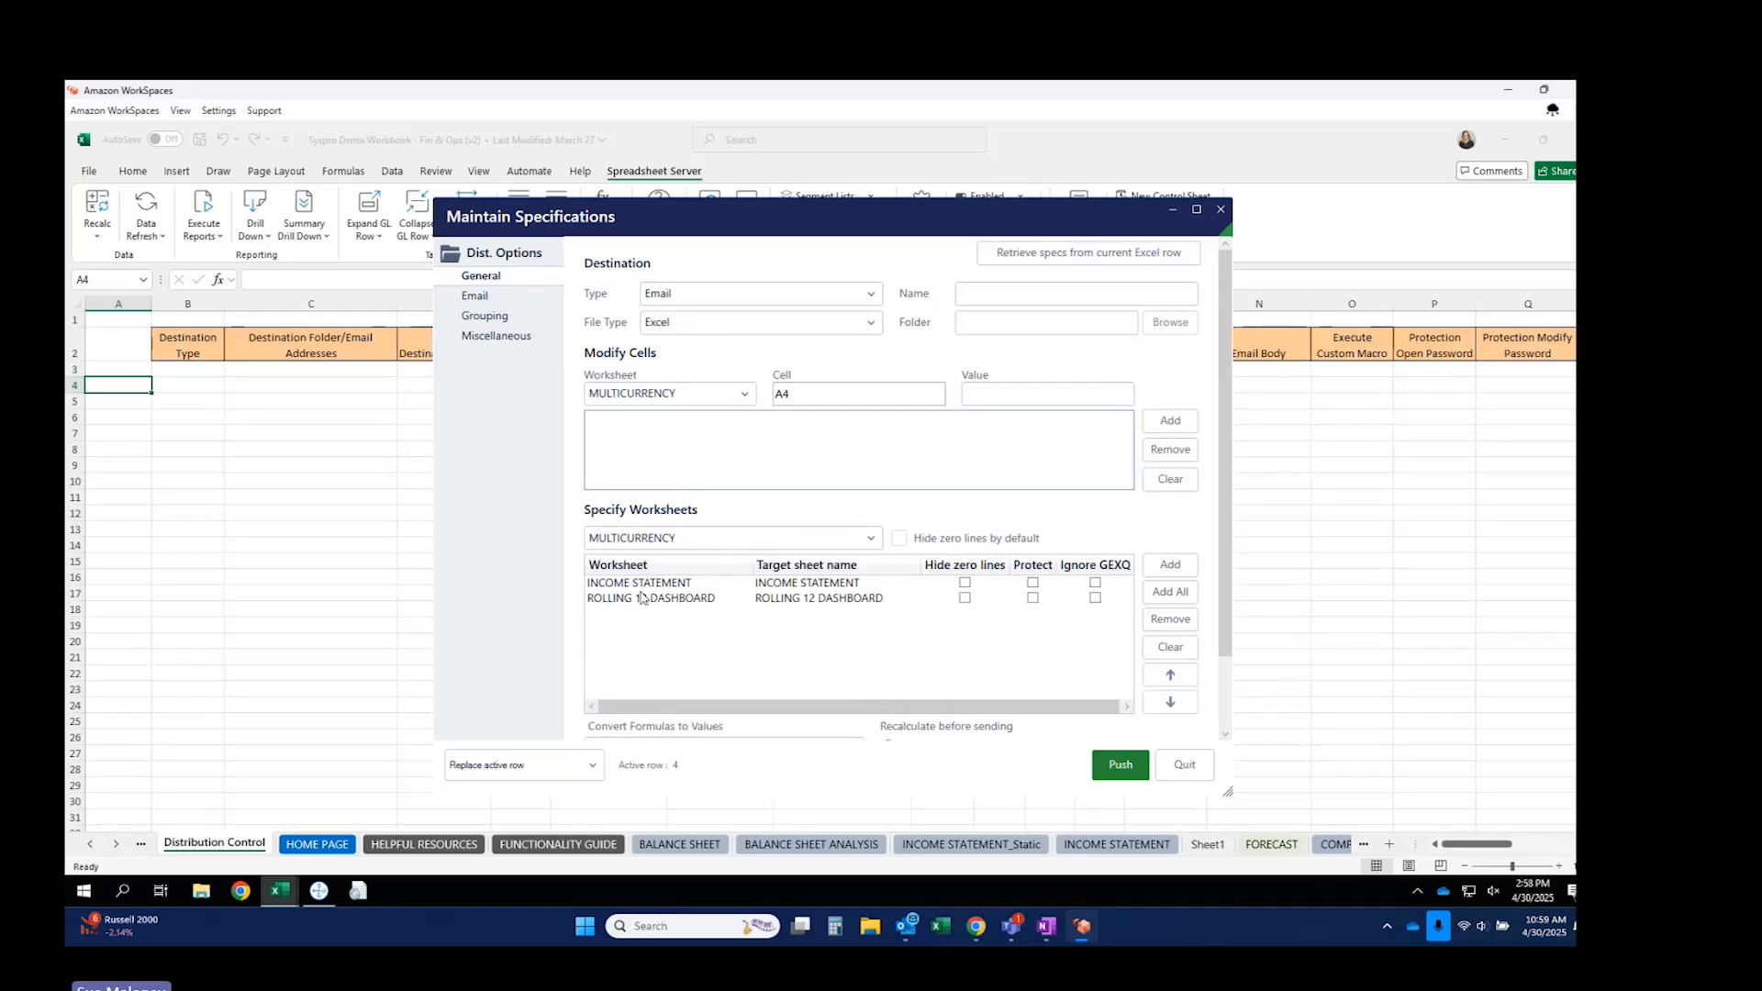
Add a Modify Cells entry setting INCOME STATEMENT cell J17 to 20.
{"action": "left_click", "coordinate": [744, 393]}
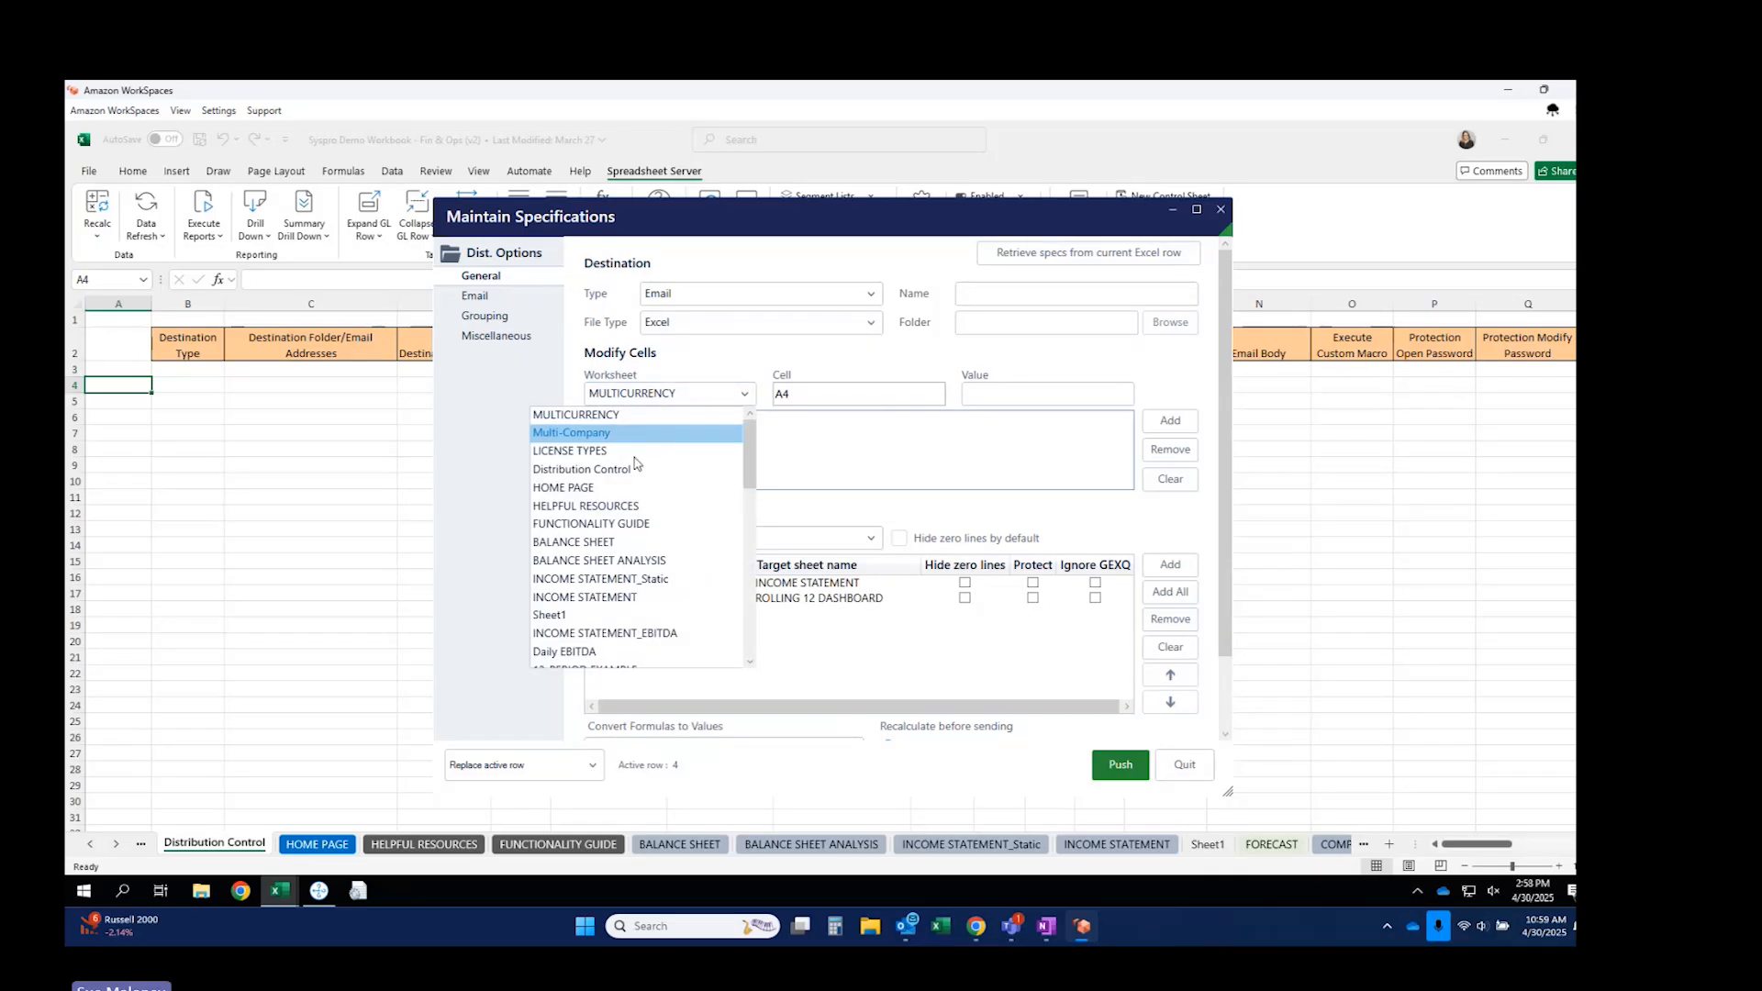
{"action": "left_click", "coordinate": [624, 597]}
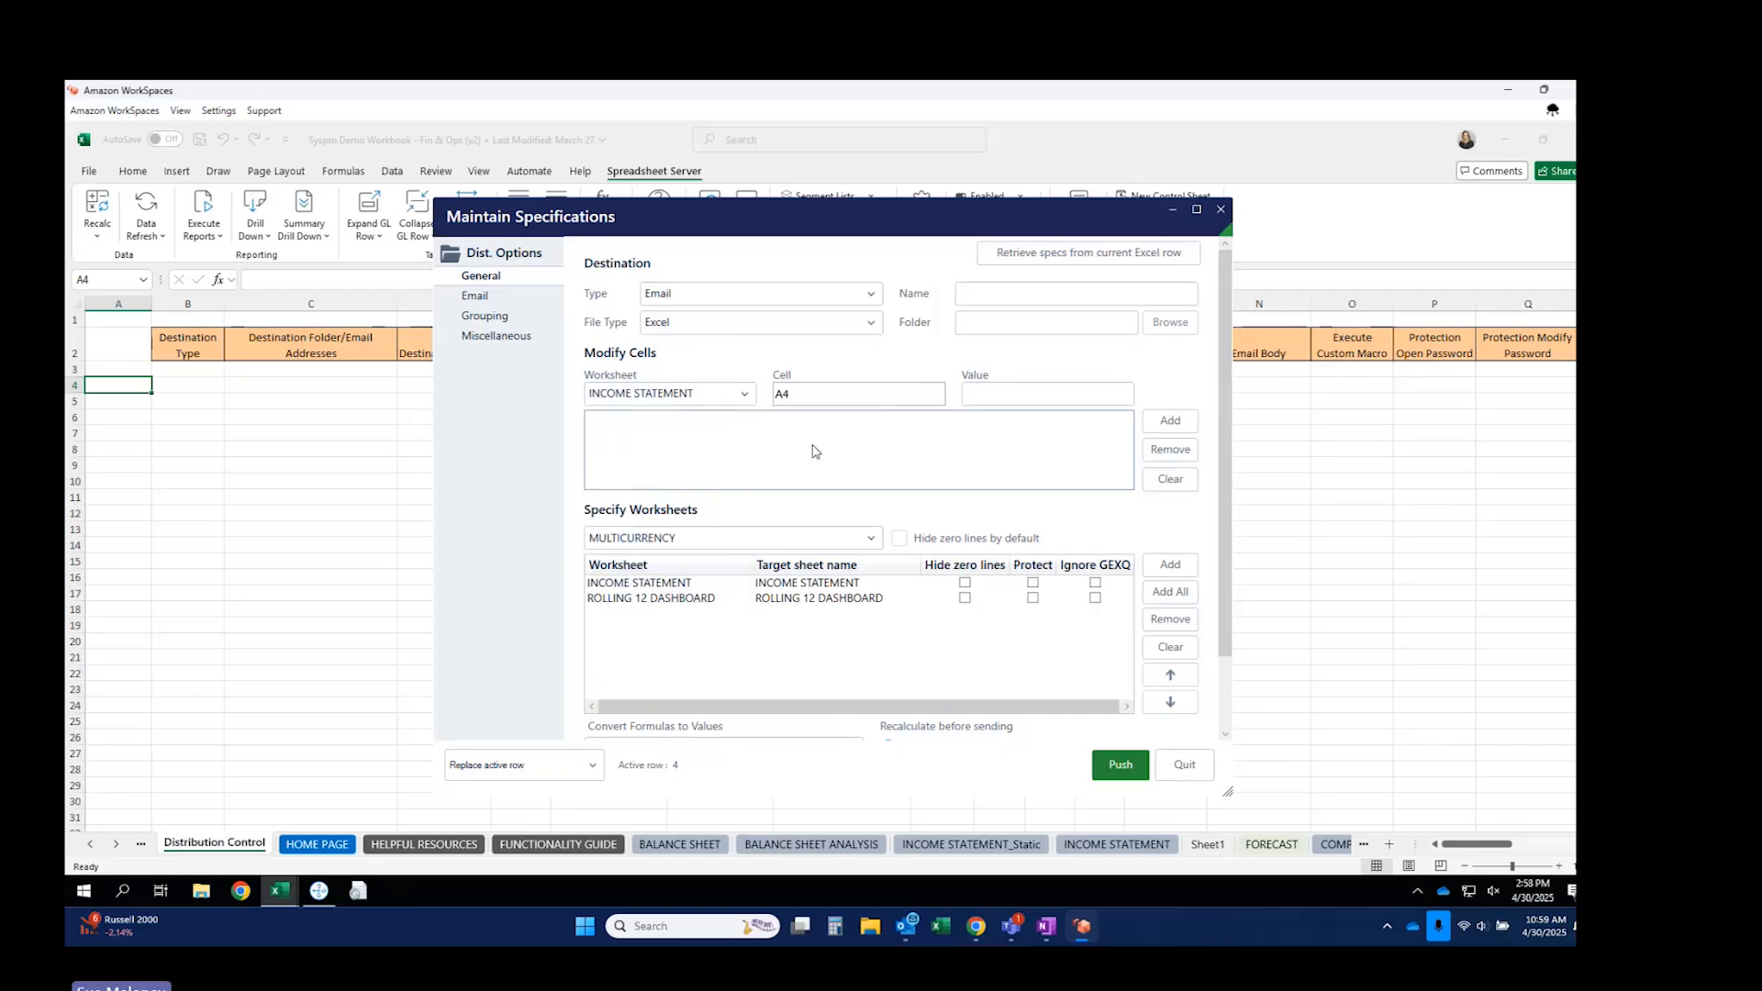
{"action": "left_click", "coordinate": [873, 395]}
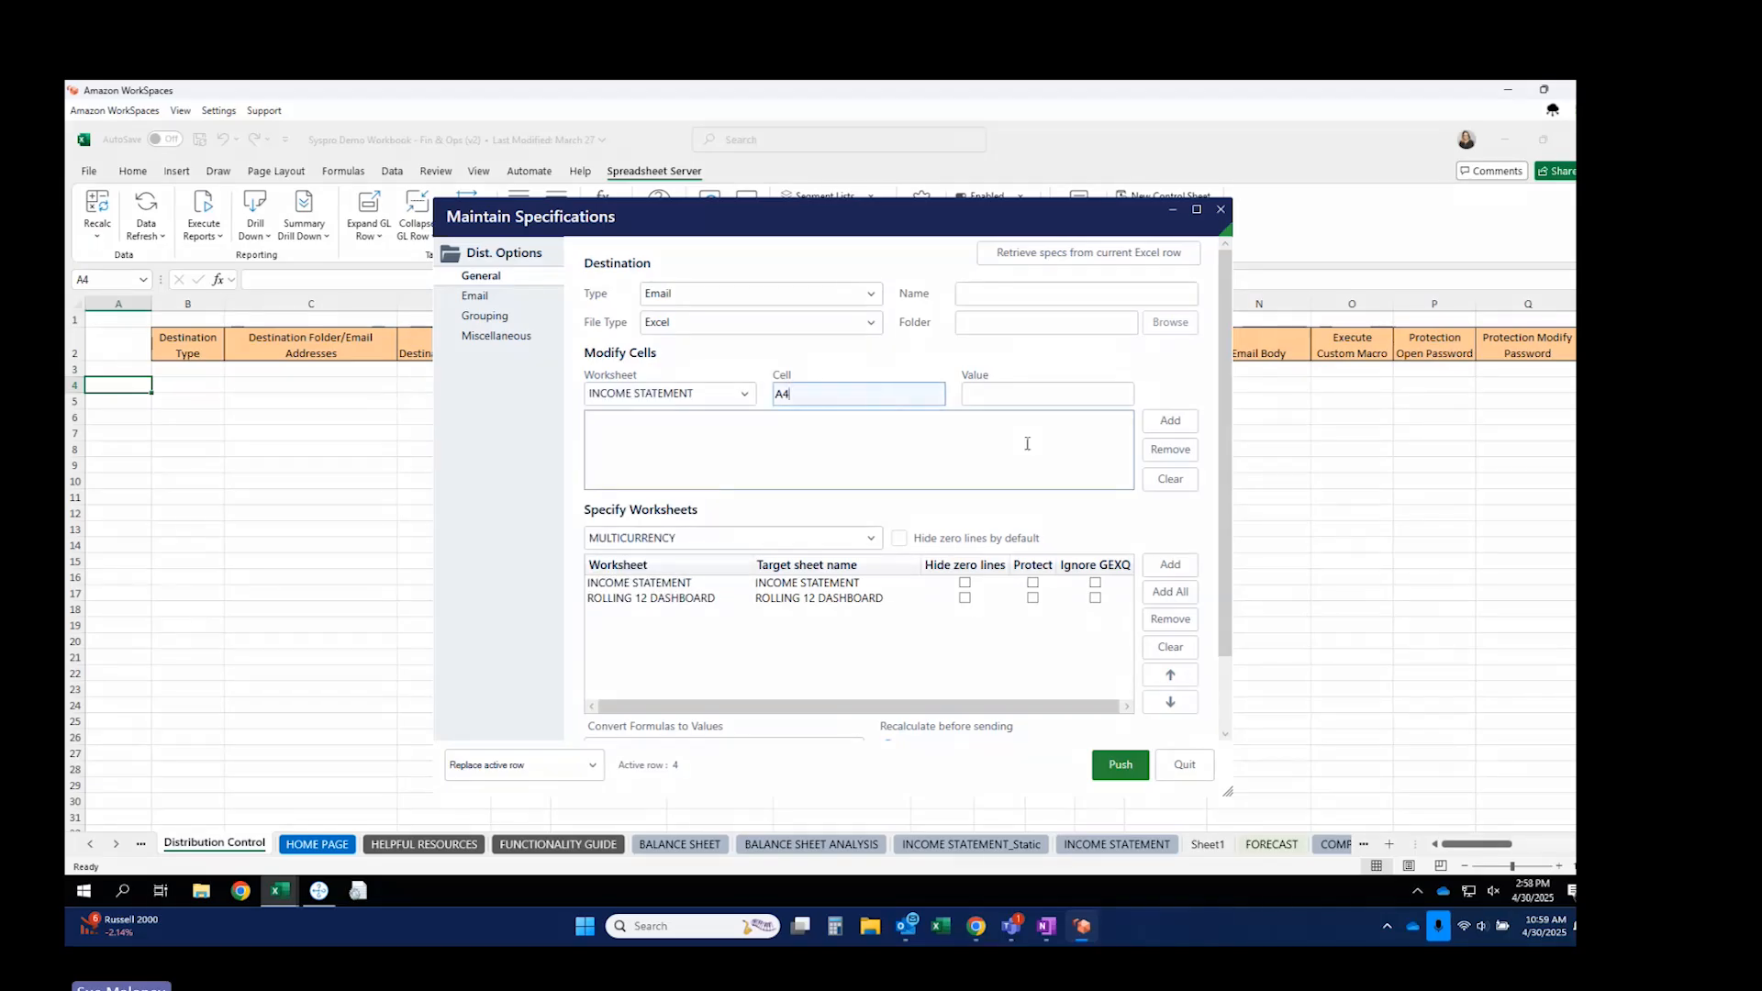
{"action": "left_click", "coordinate": [1109, 845]}
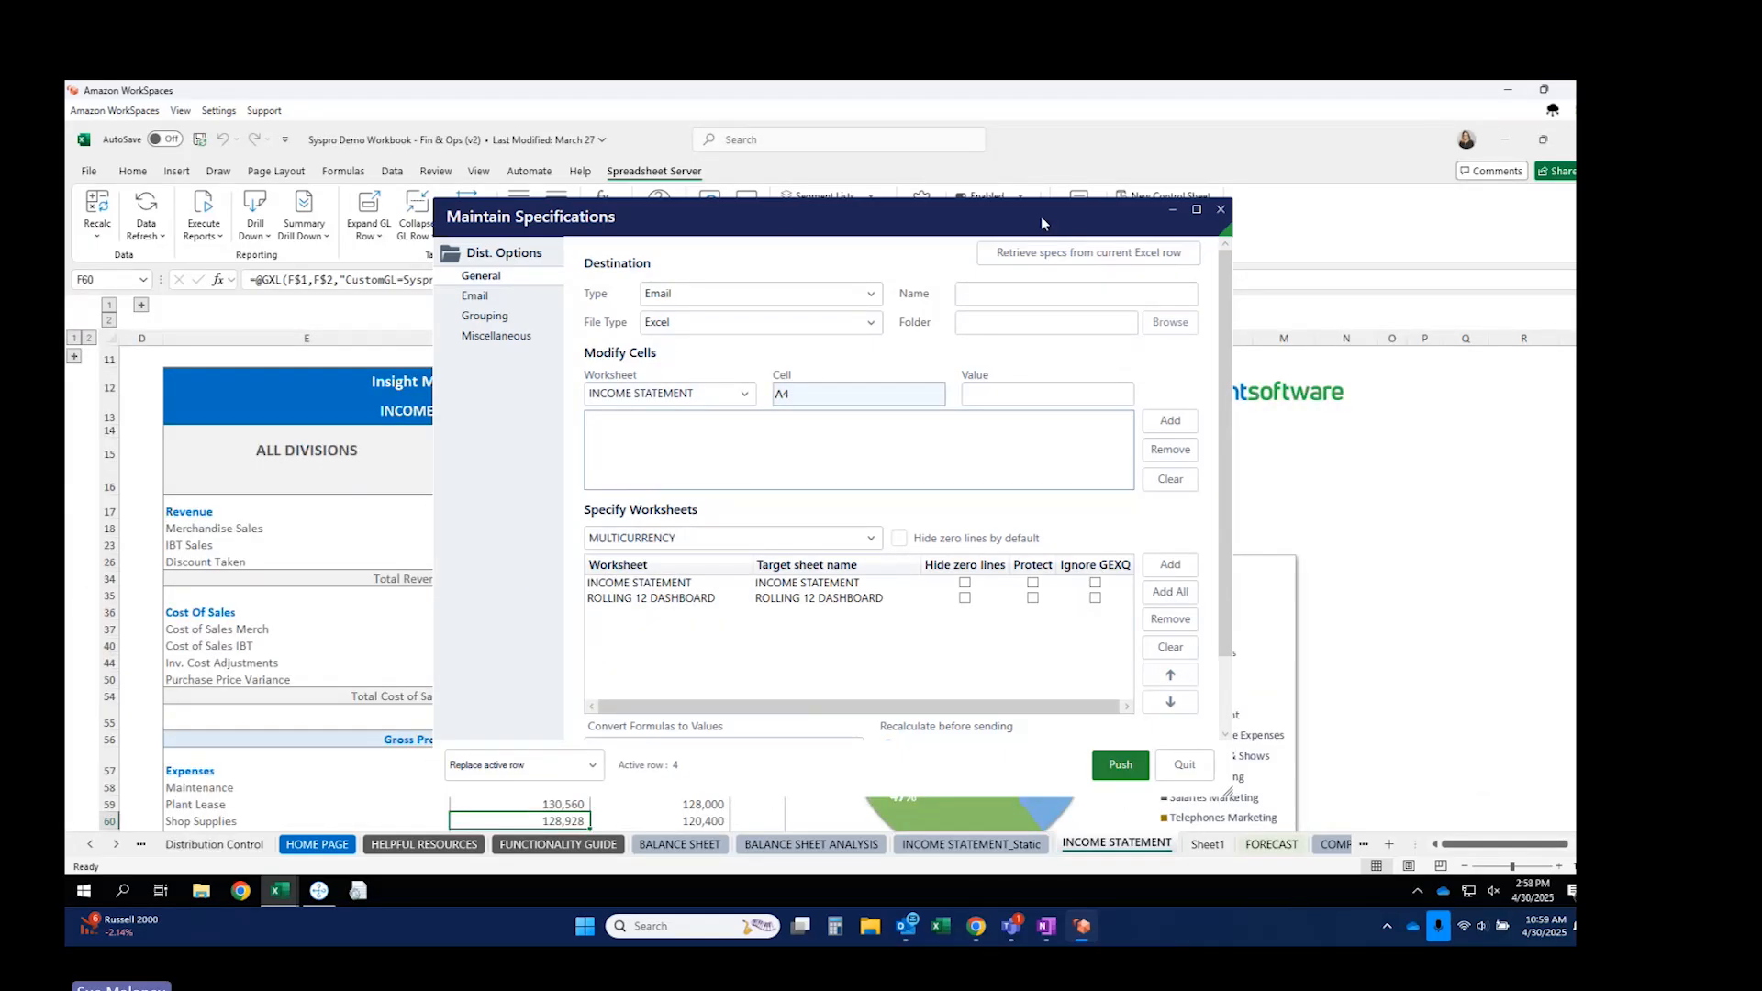
{"action": "left_click", "coordinate": [1043, 509]}
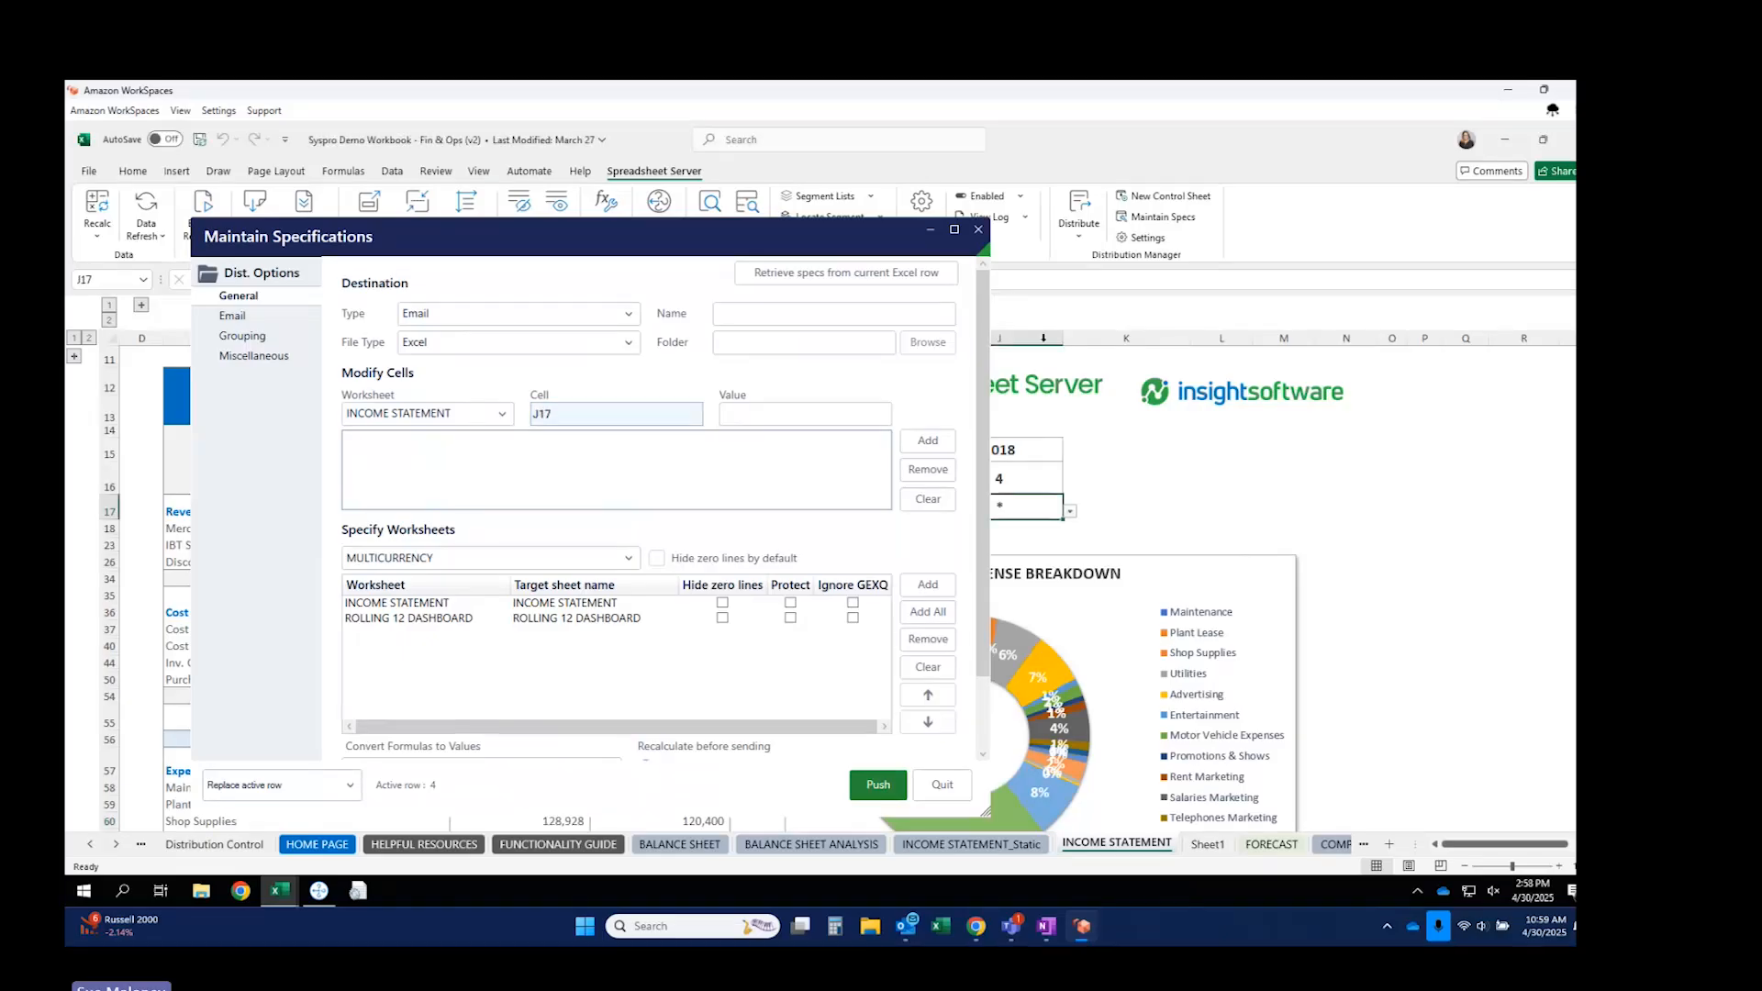
{"action": "left_click_drag", "start_coordinate": [766, 240], "coordinate": [912, 246]}
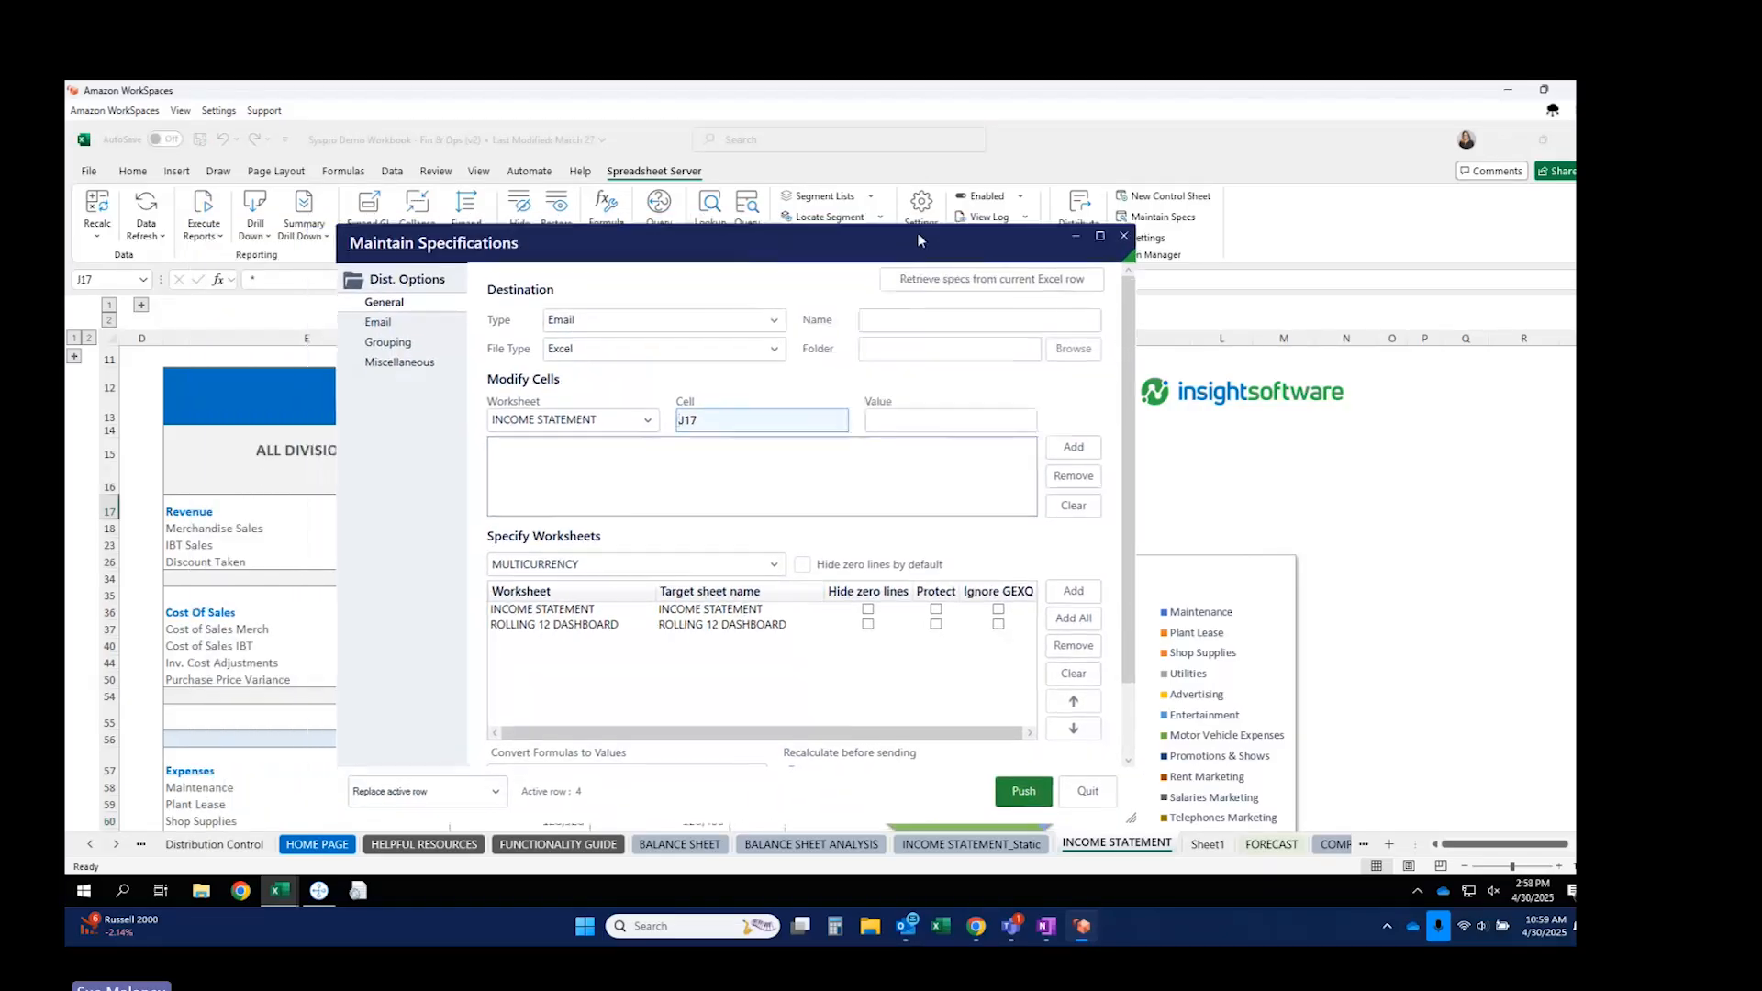
{"action": "left_click", "coordinate": [893, 422]}
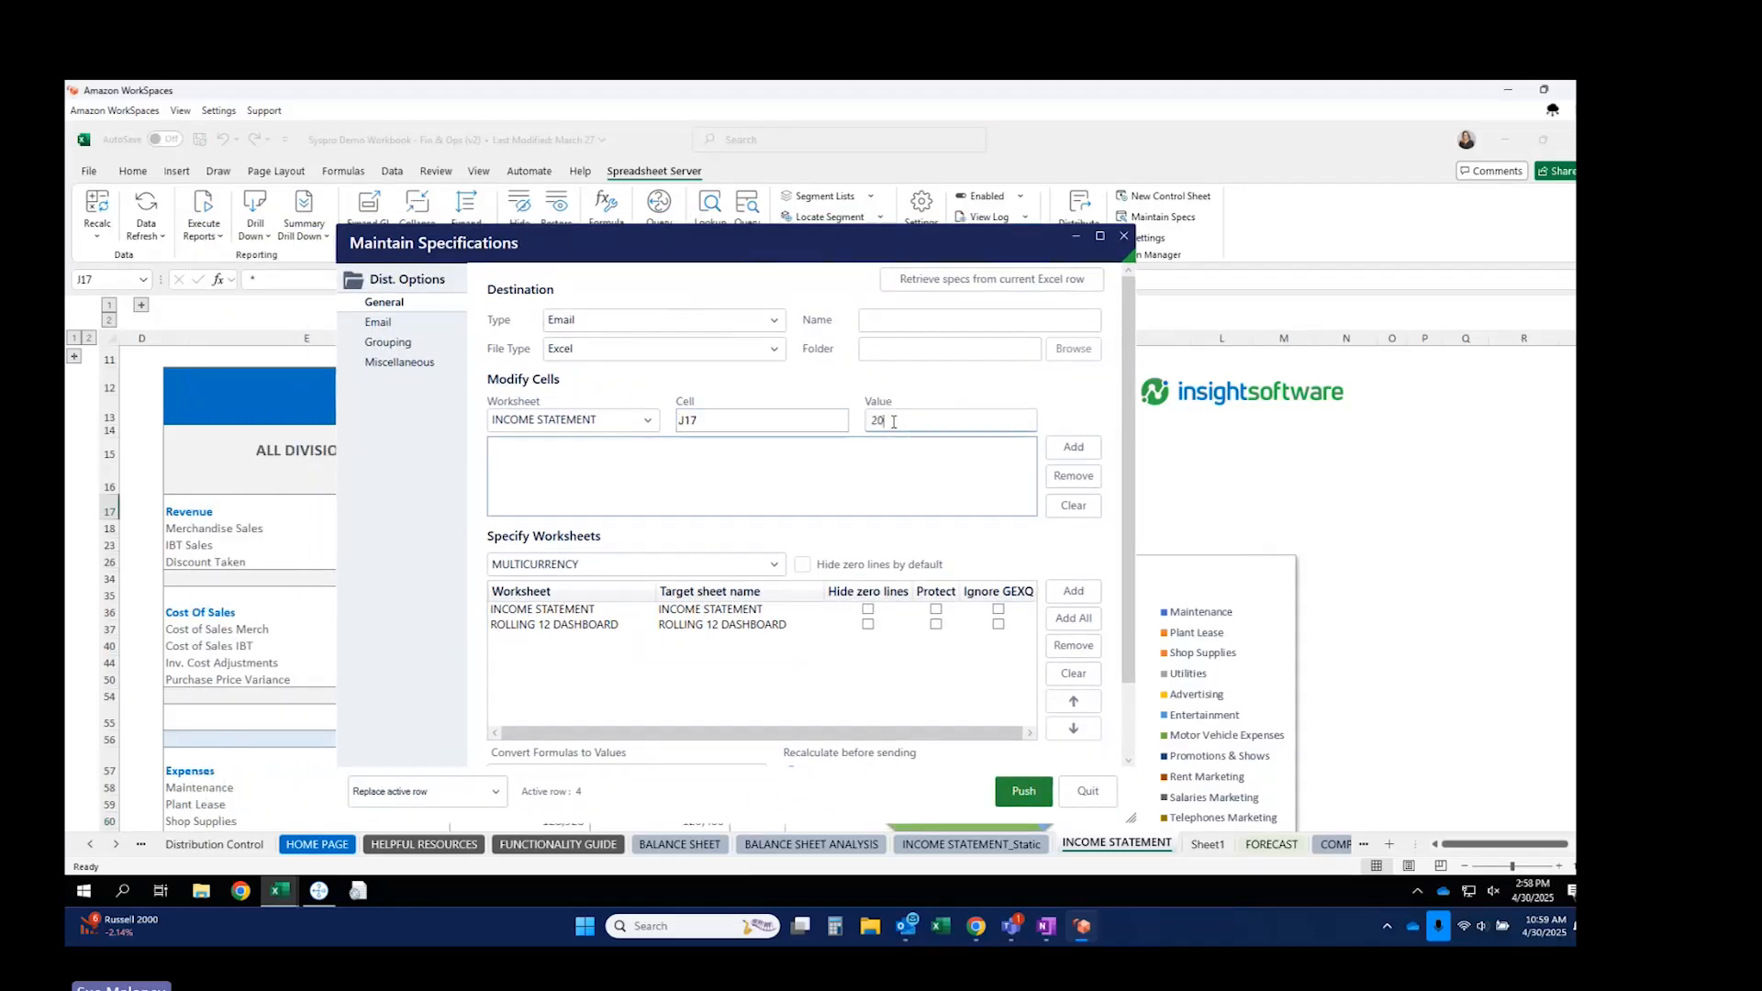
{"action": "left_click", "coordinate": [1072, 446]}
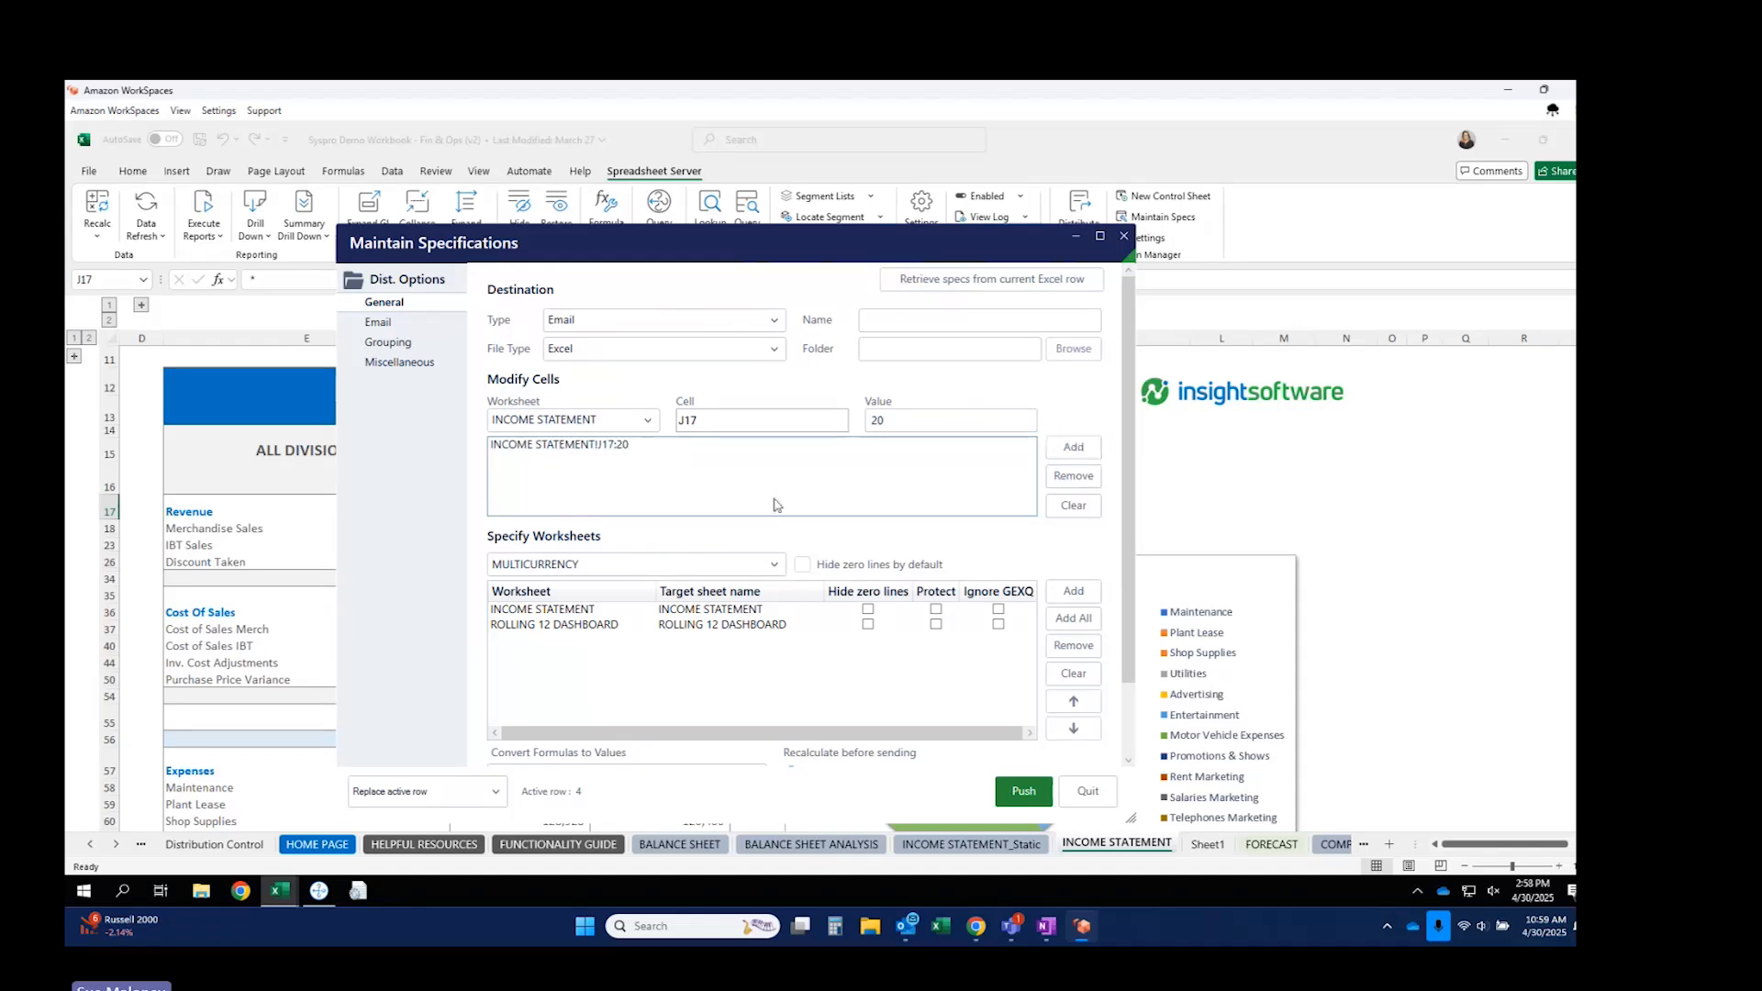
{"action": "left_click", "coordinate": [253, 845]}
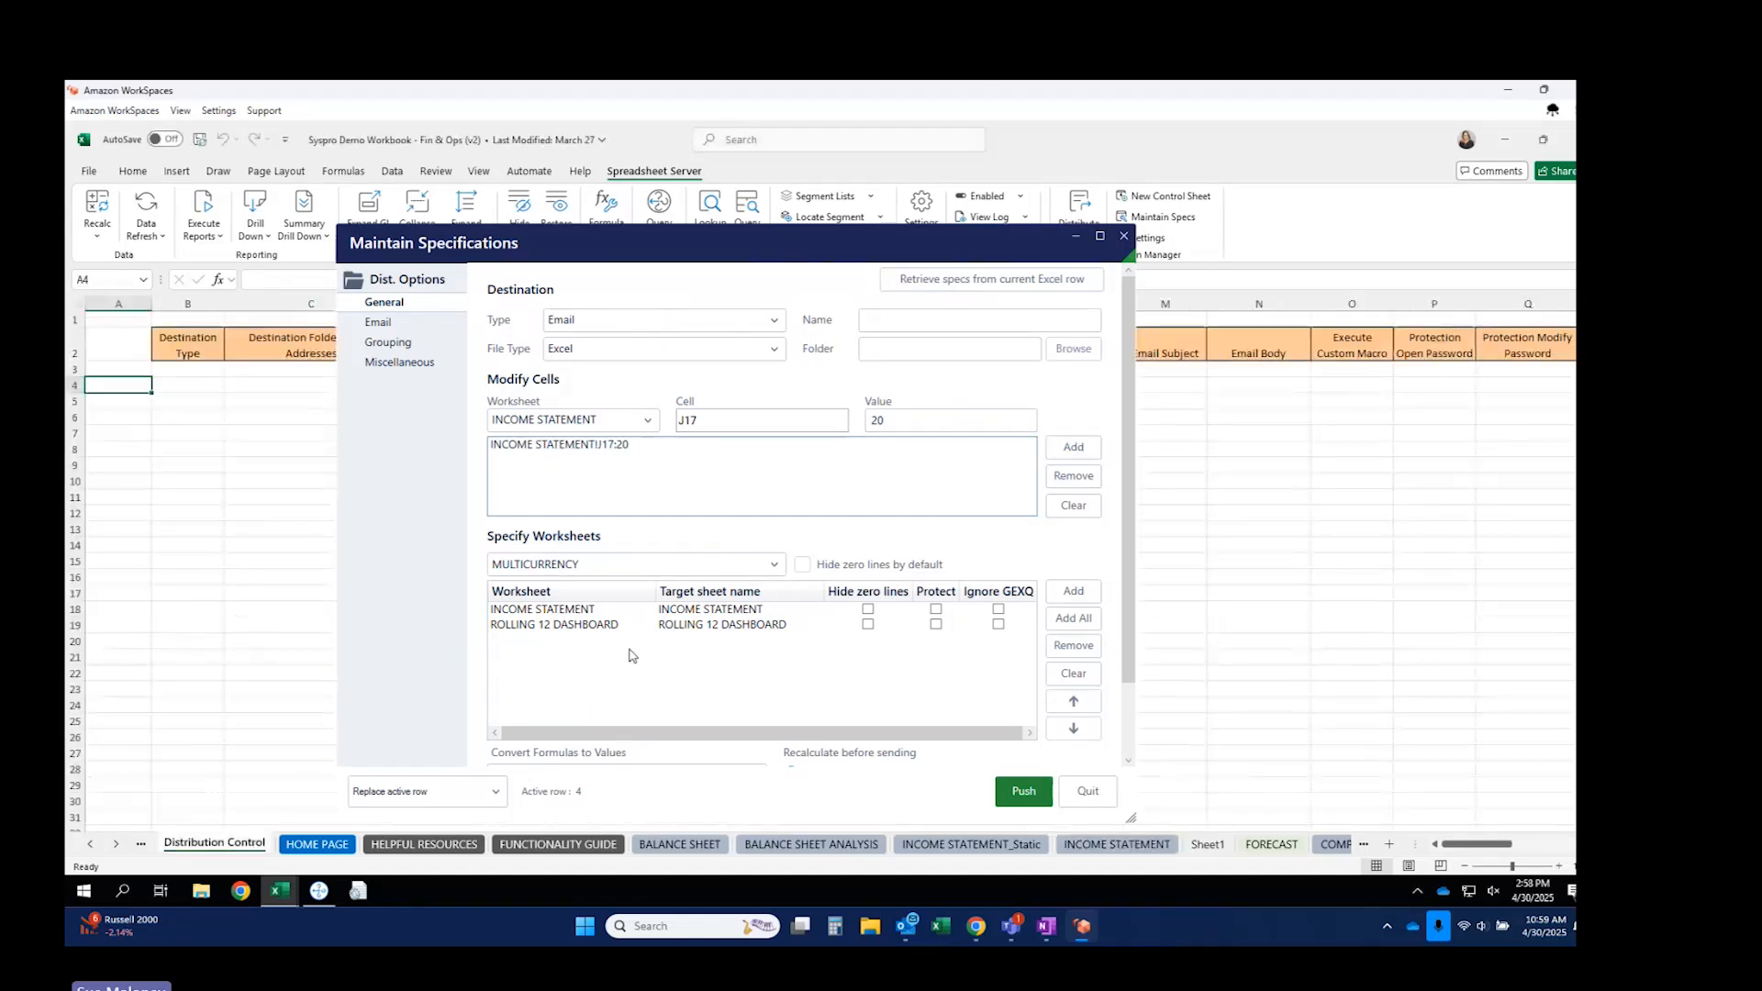
On the Email page, enter the recipient's name in the To field.
{"action": "left_click", "coordinate": [377, 325]}
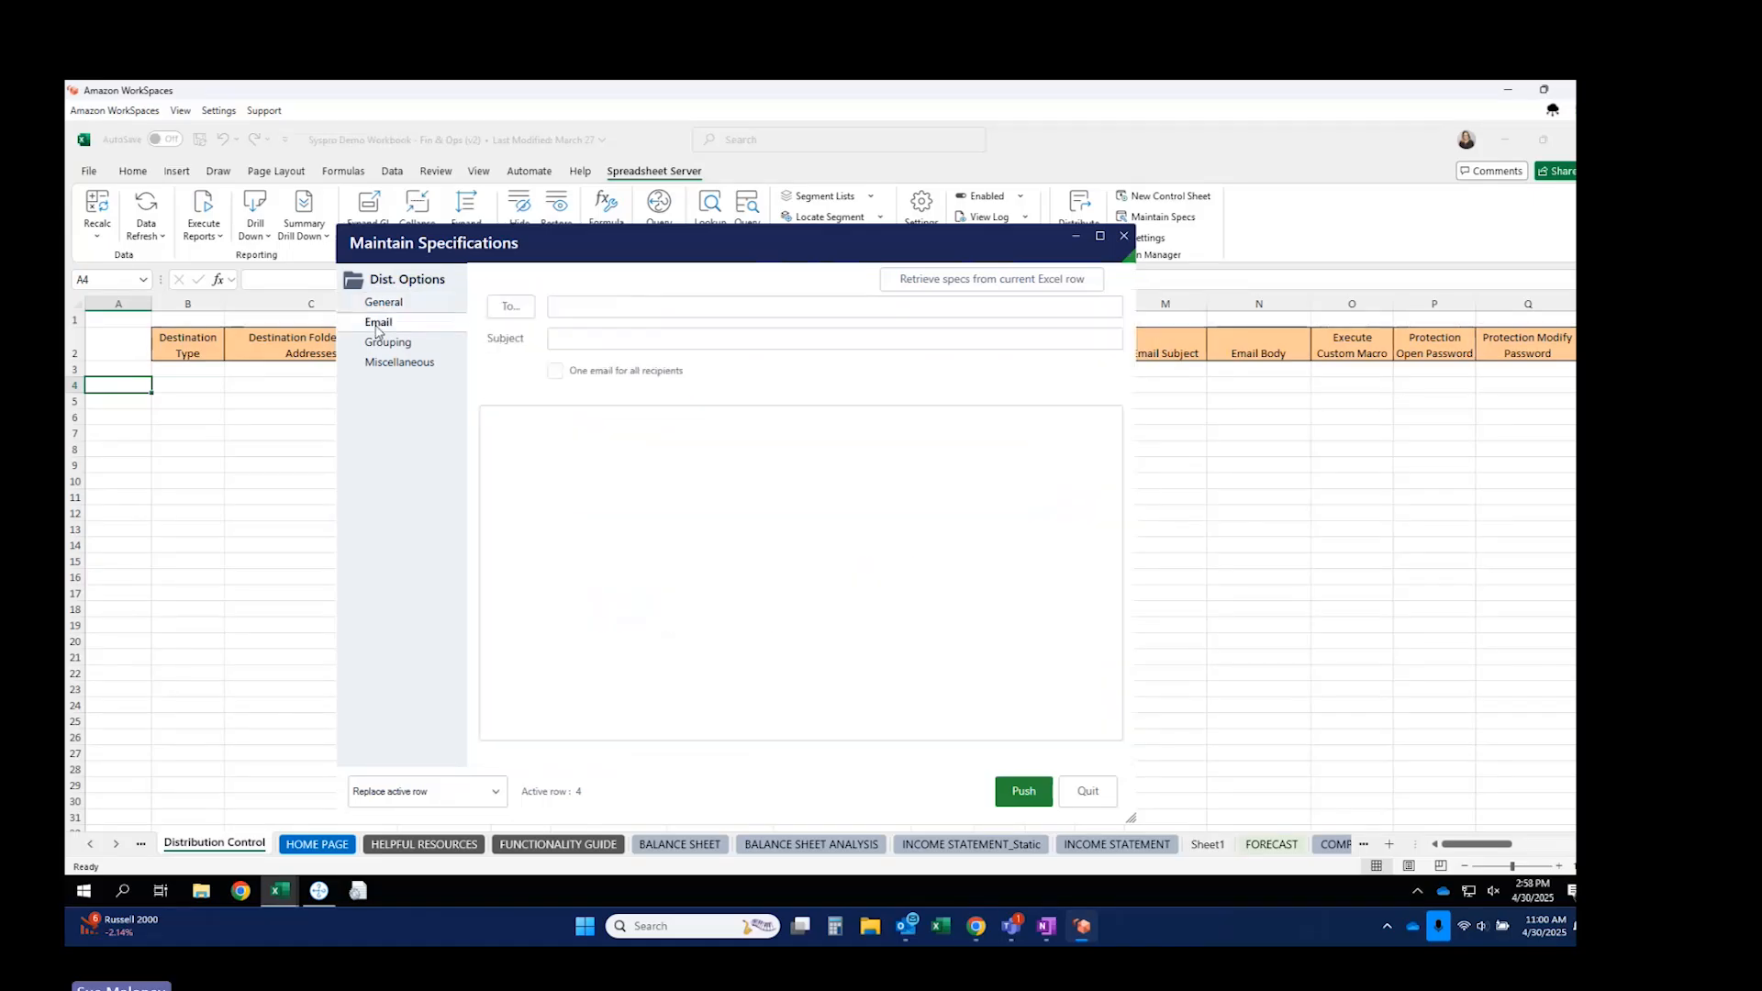
{"action": "left_click", "coordinate": [563, 302]}
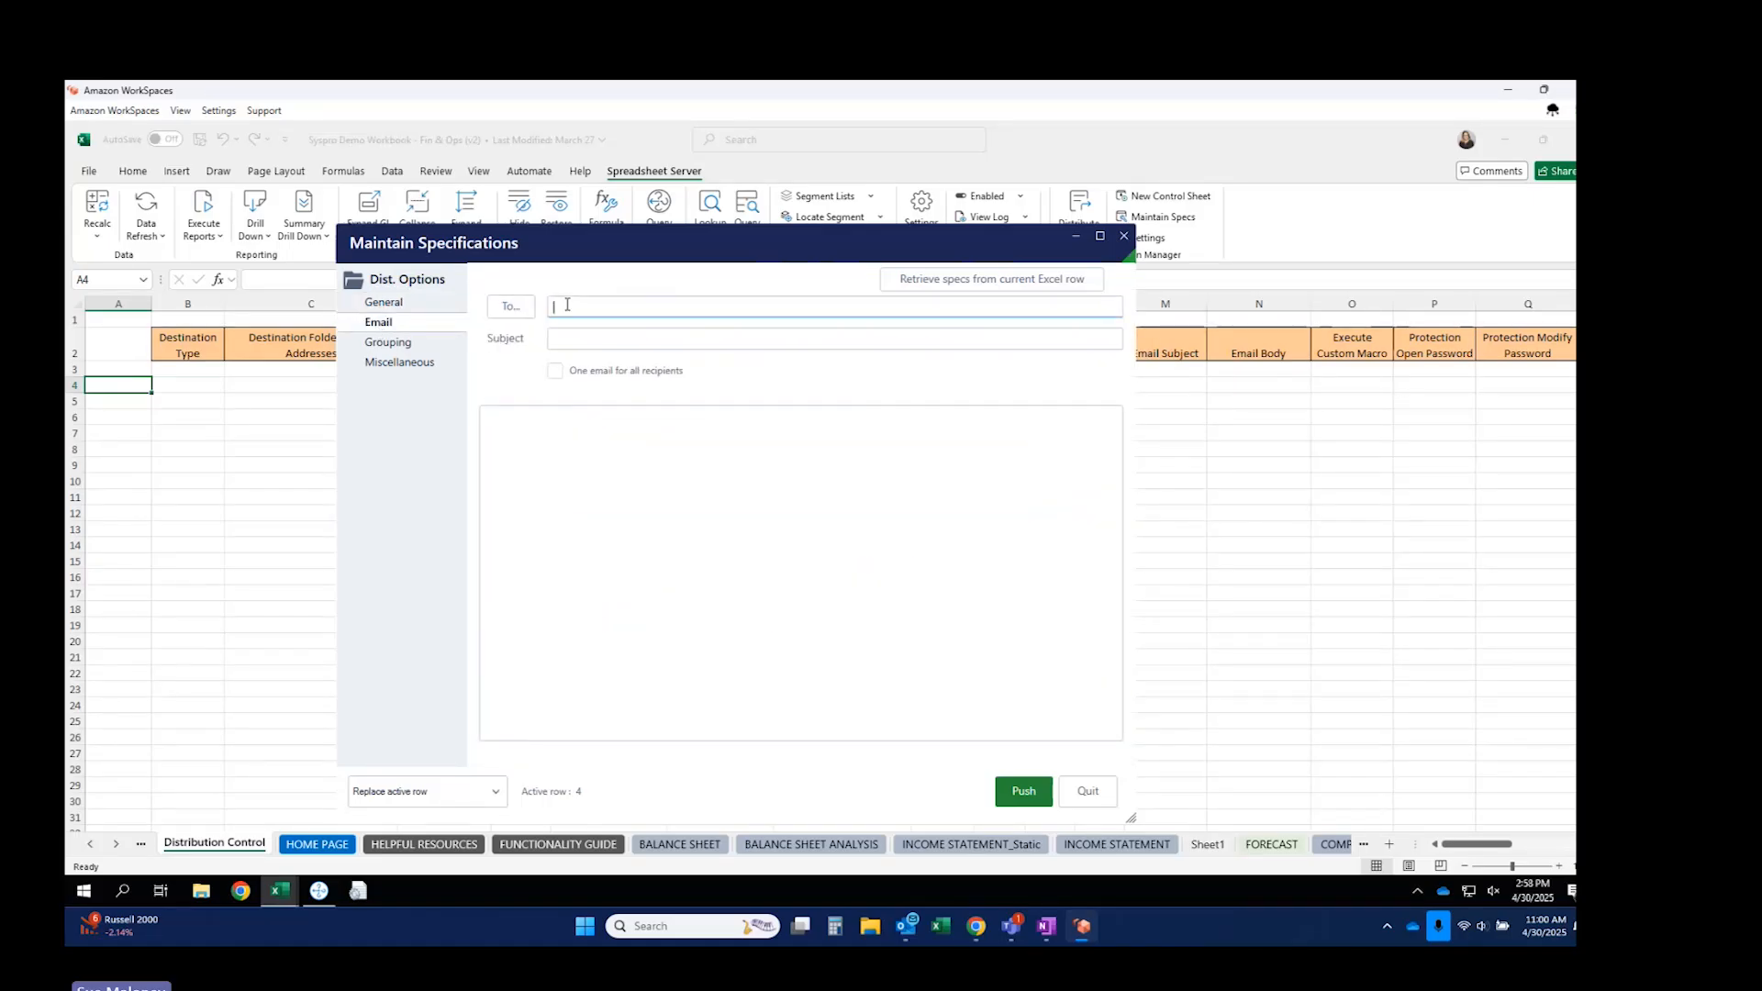
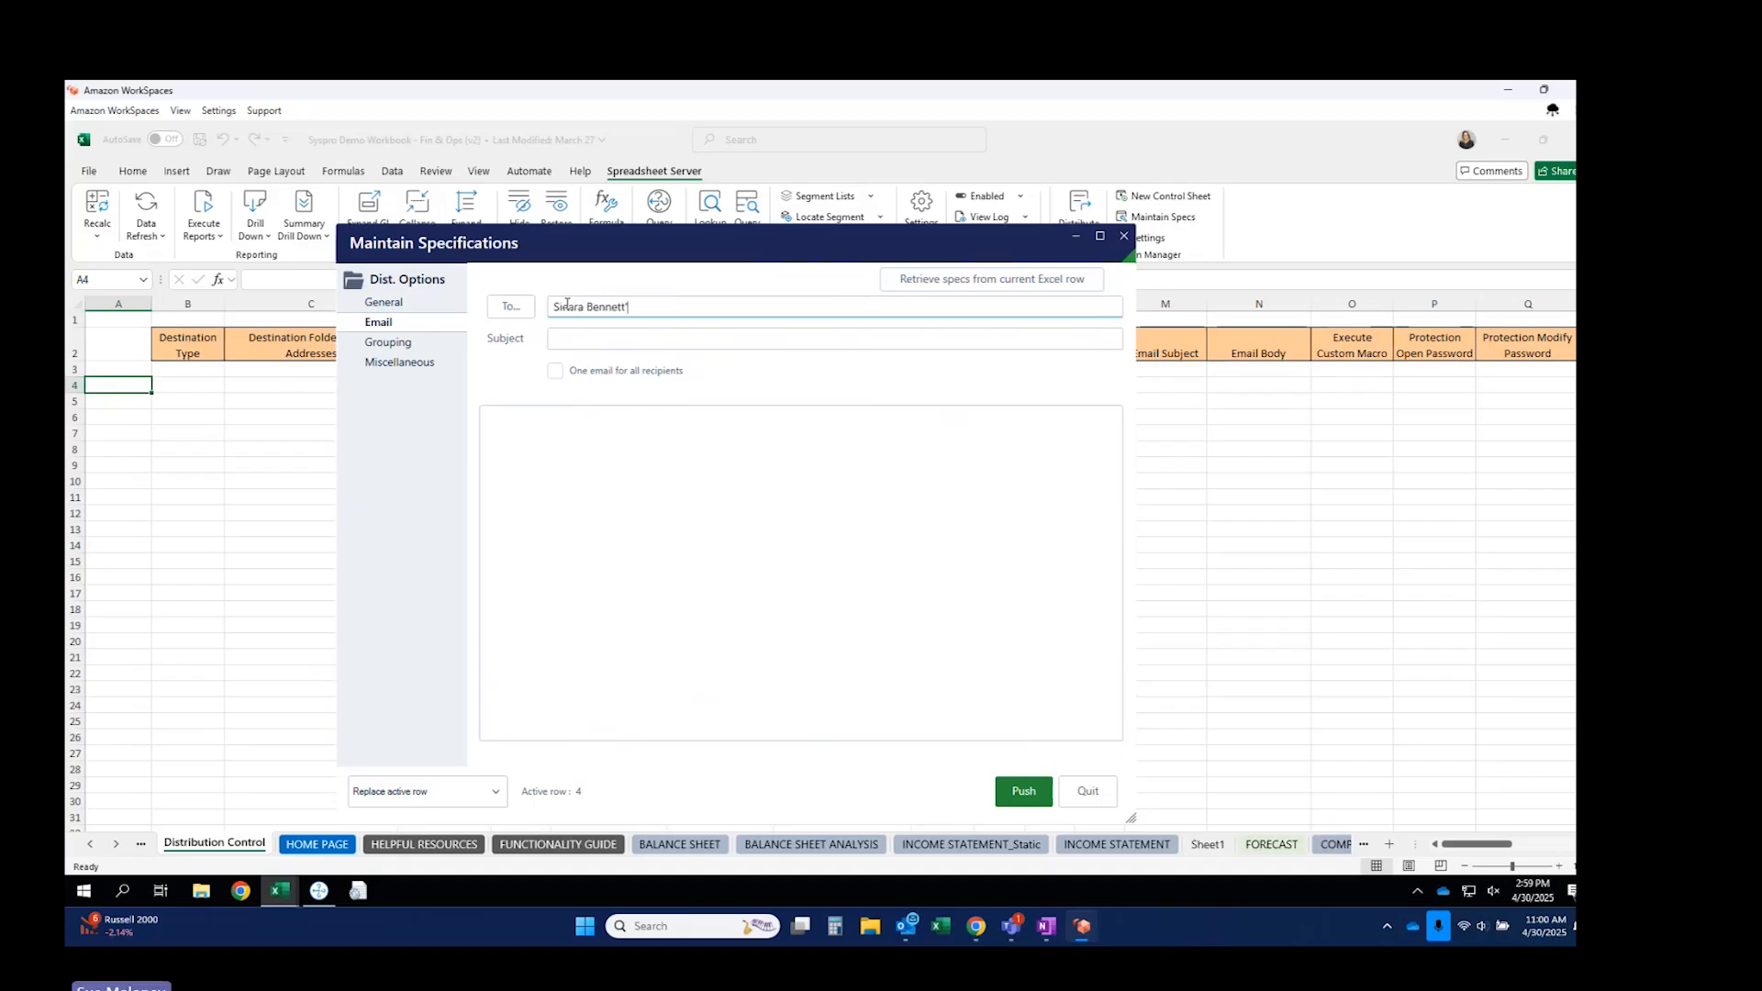
{"action": "key", "text": "Tab"}
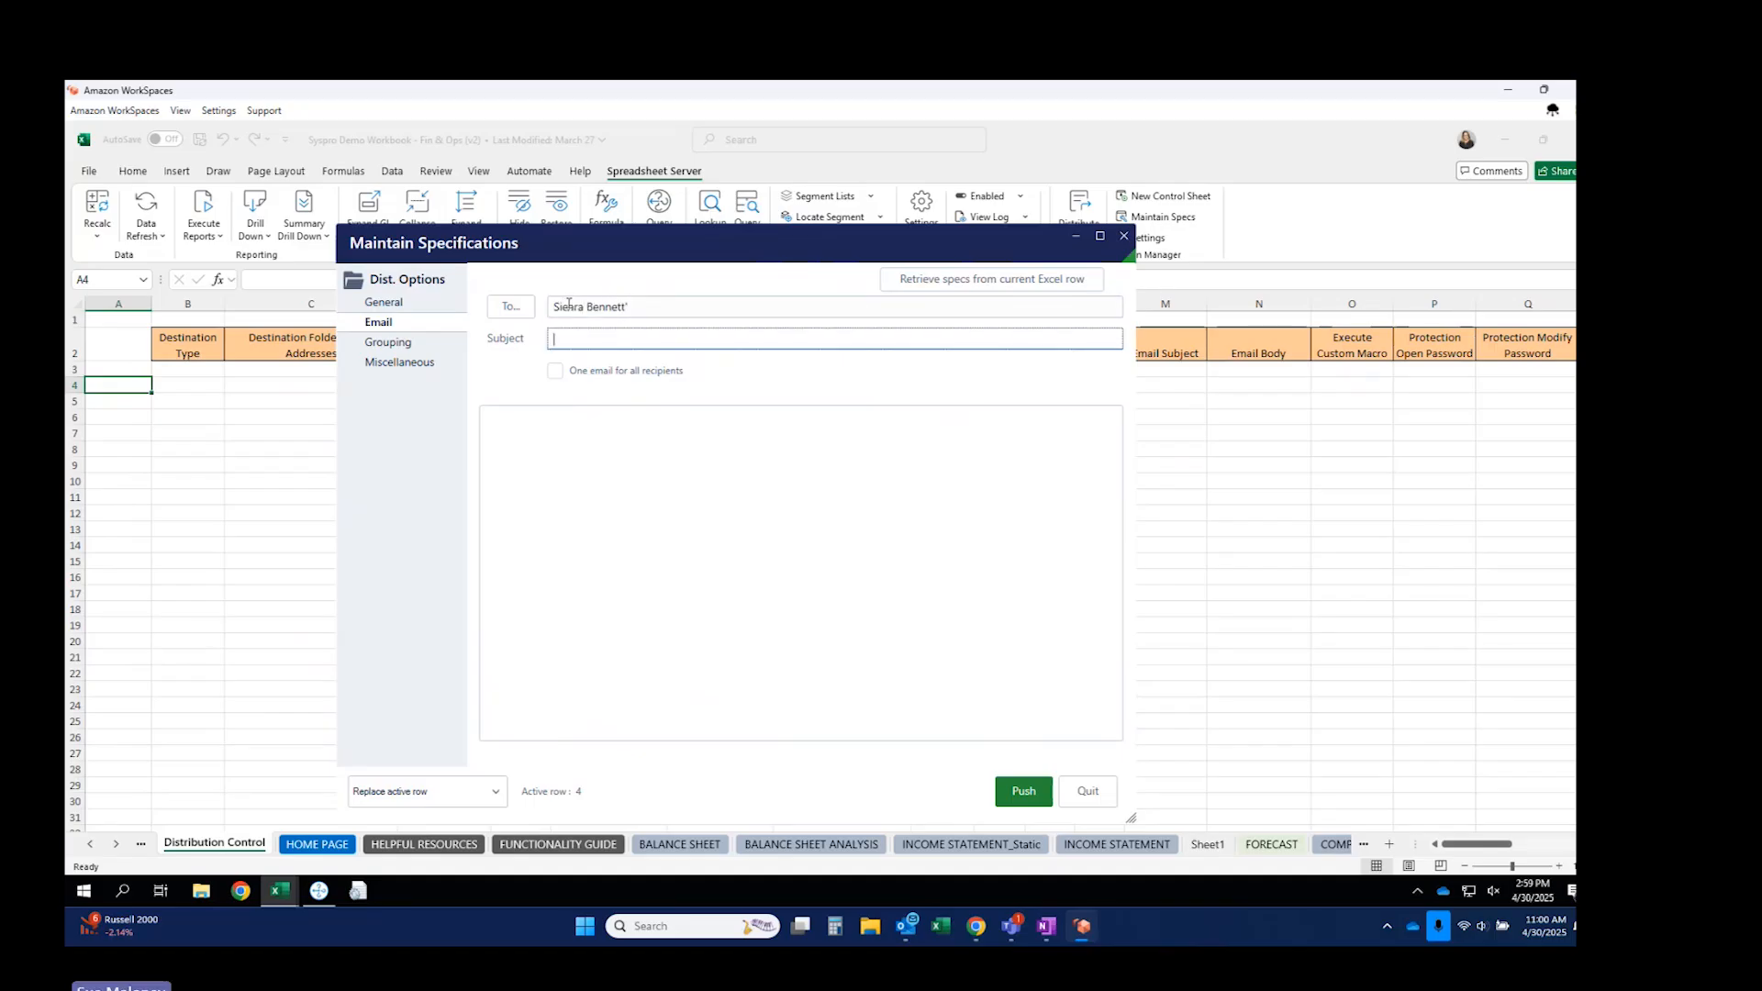
{"action": "left_click", "coordinate": [660, 305]}
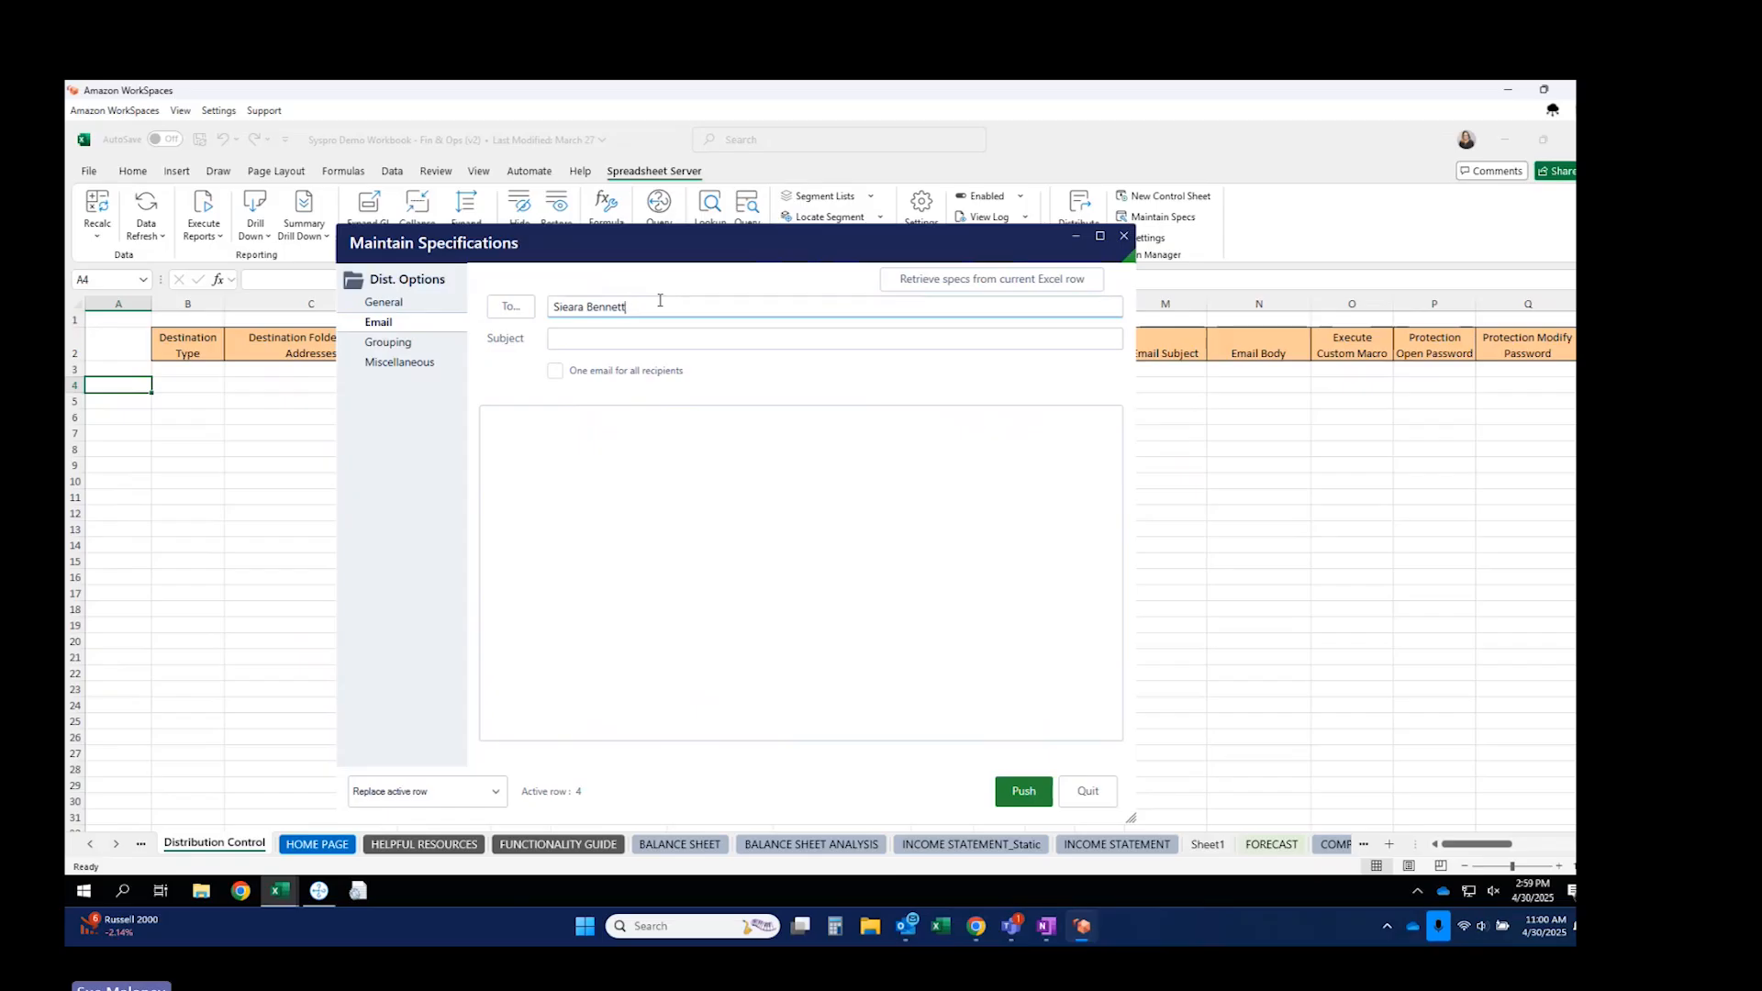
{"action": "left_click", "coordinate": [632, 337]}
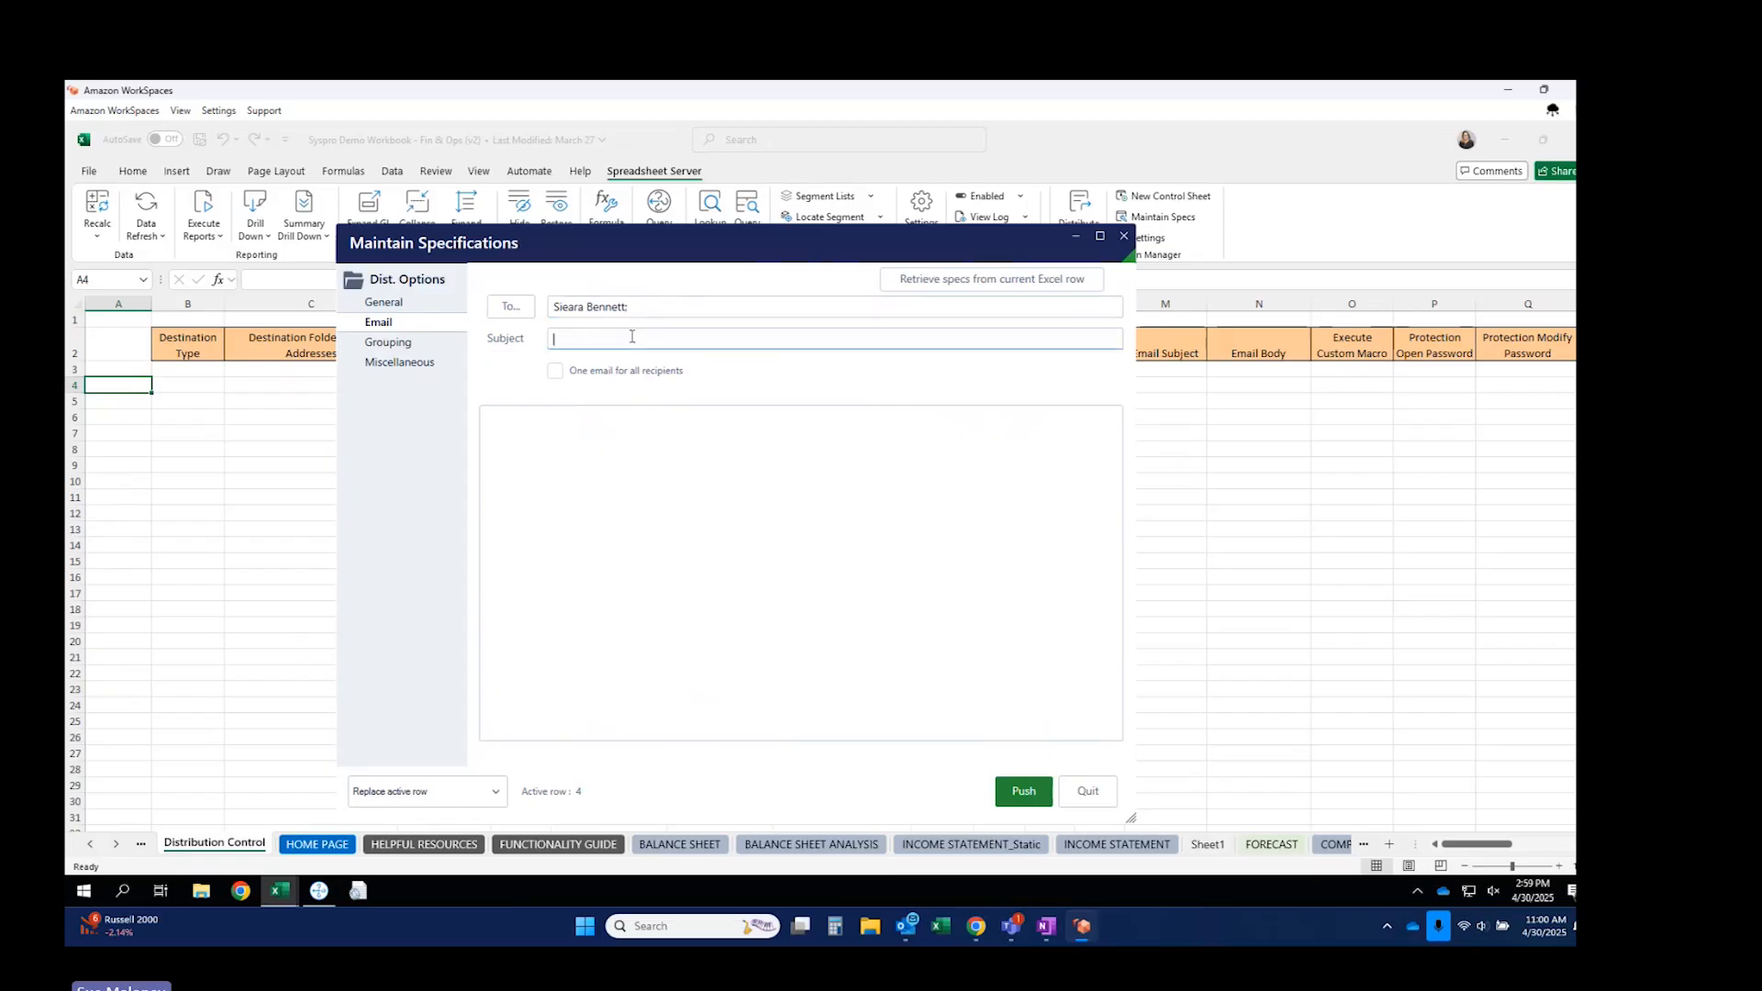
Set subject 'Updated reports' and body 'See attached' with a signature, then push to row 4.
{"action": "type", "text": "Updated reports"}
{"action": "key", "text": "Tab"}
{"action": "type", "text": "See"}
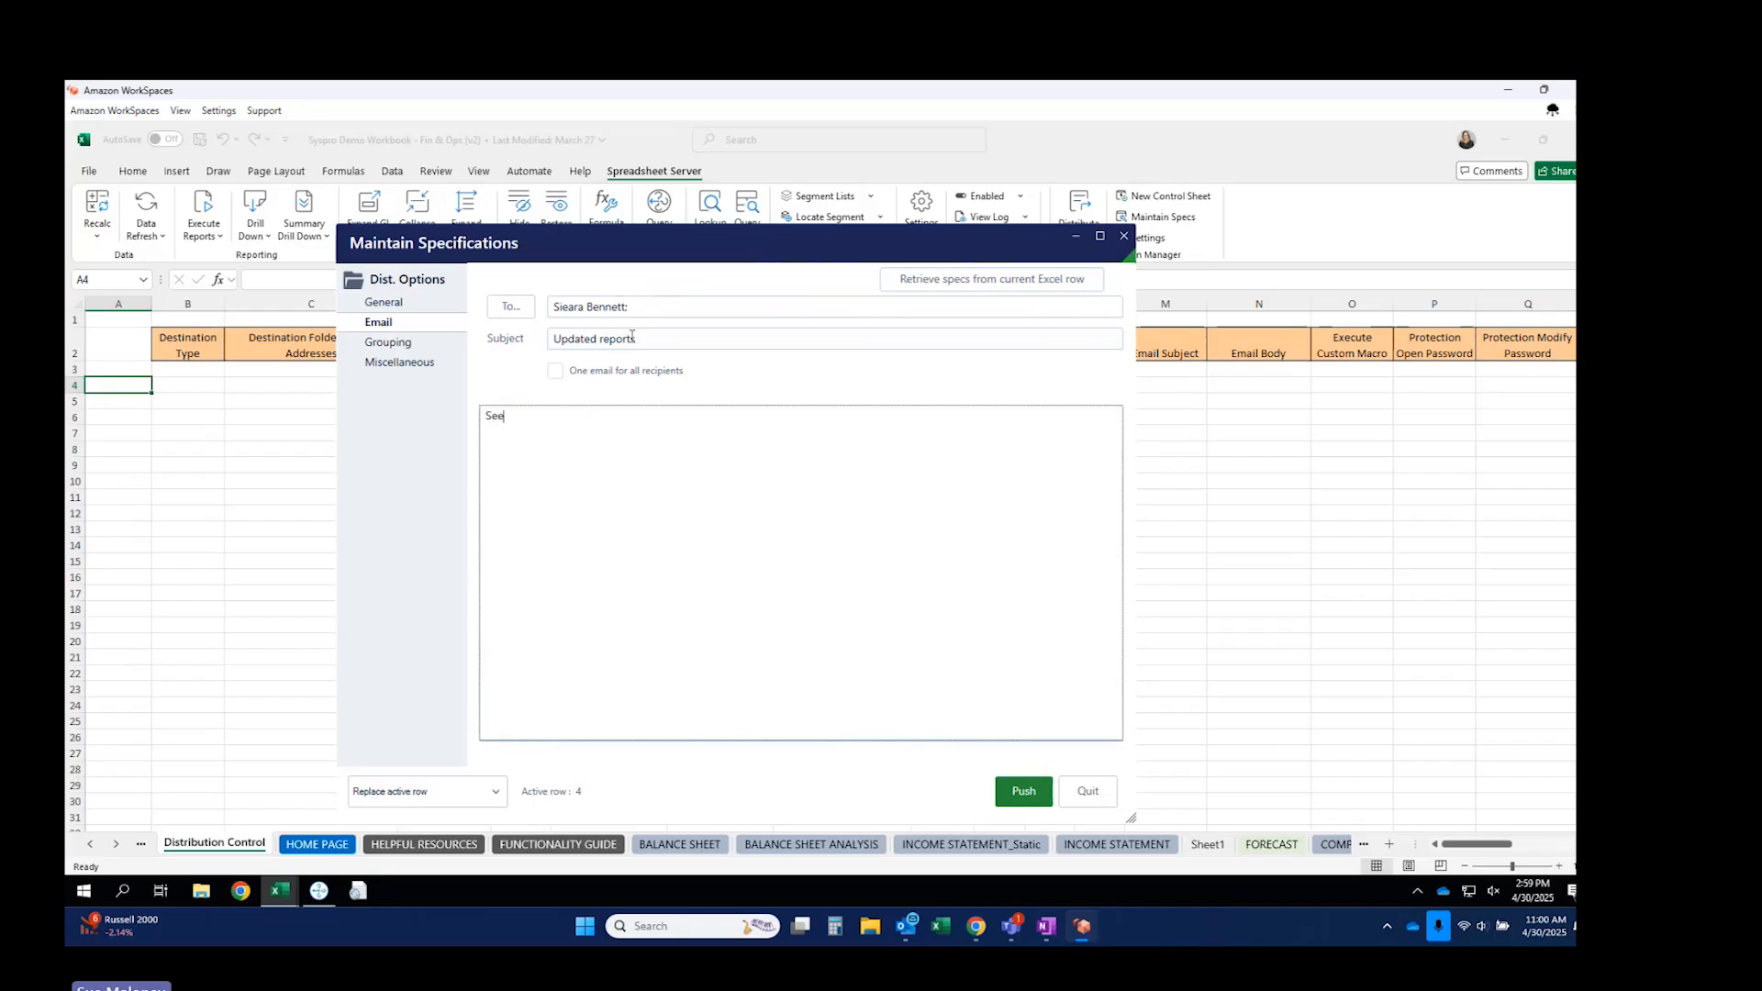
{"action": "type", "text": " attached"}
{"action": "key", "text": "Return"}
{"action": "type", "text": "Sue"}
{"action": "left_click", "coordinate": [1023, 791]}
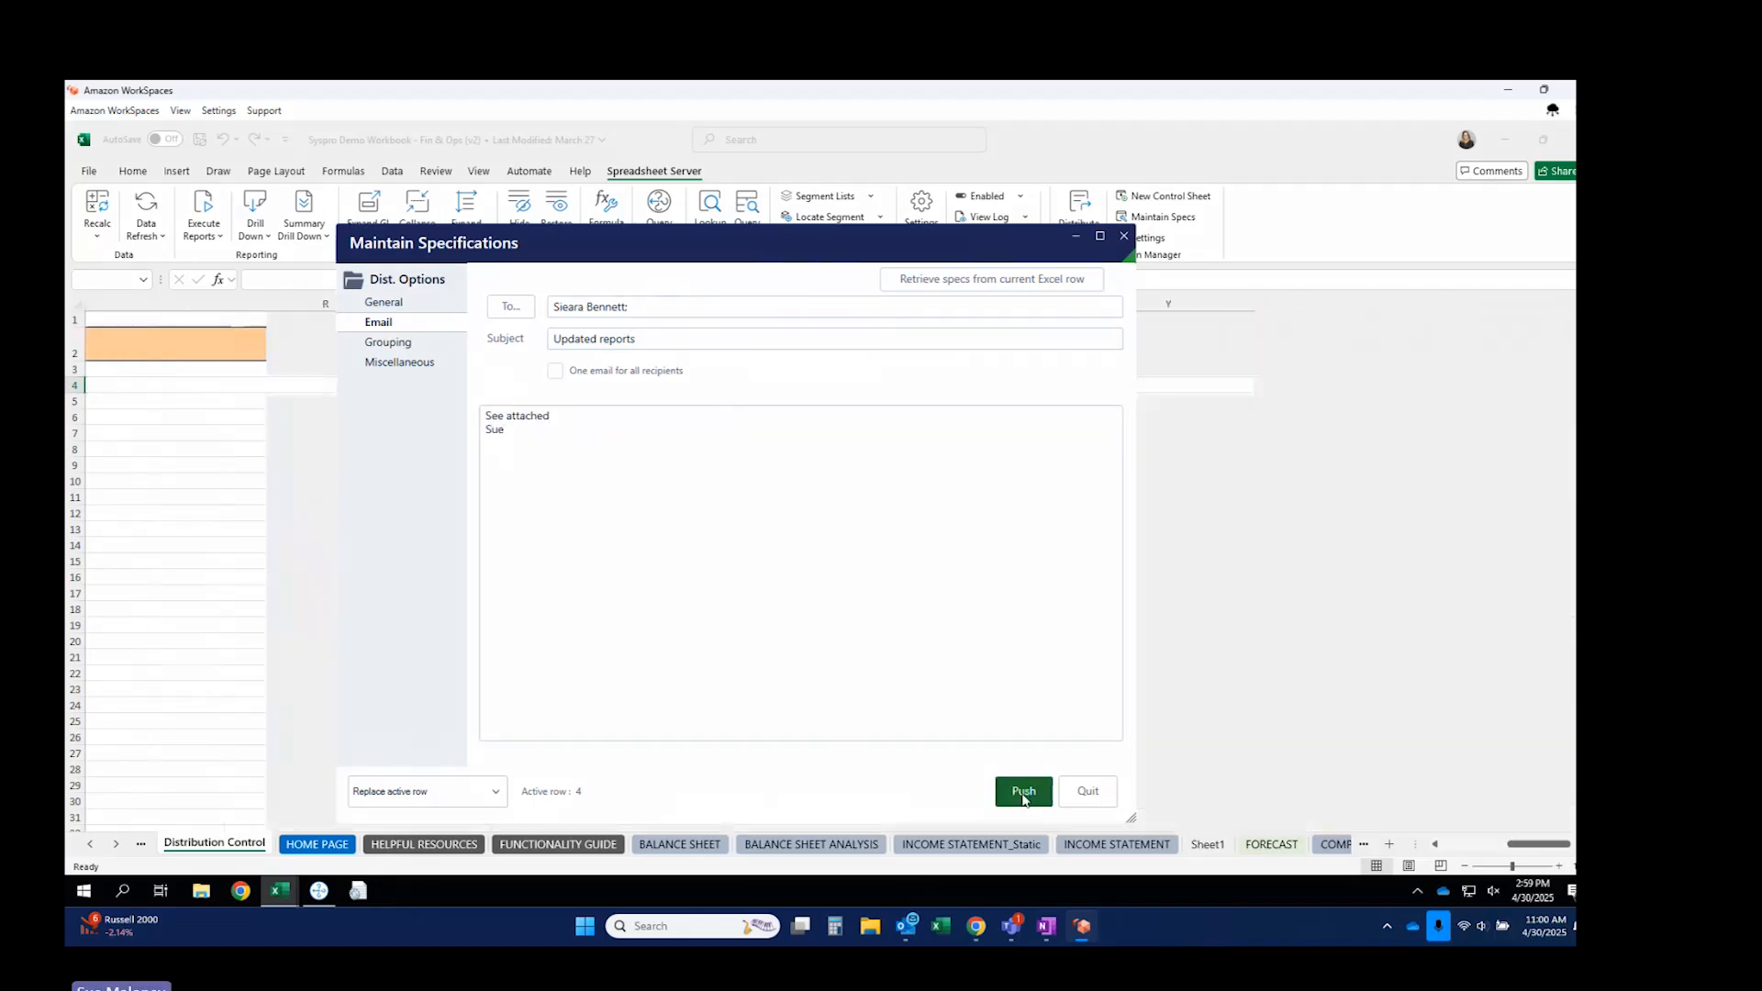
Copy the row 4 email spec into rows 5 and 6.
{"action": "left_click", "coordinate": [1124, 238]}
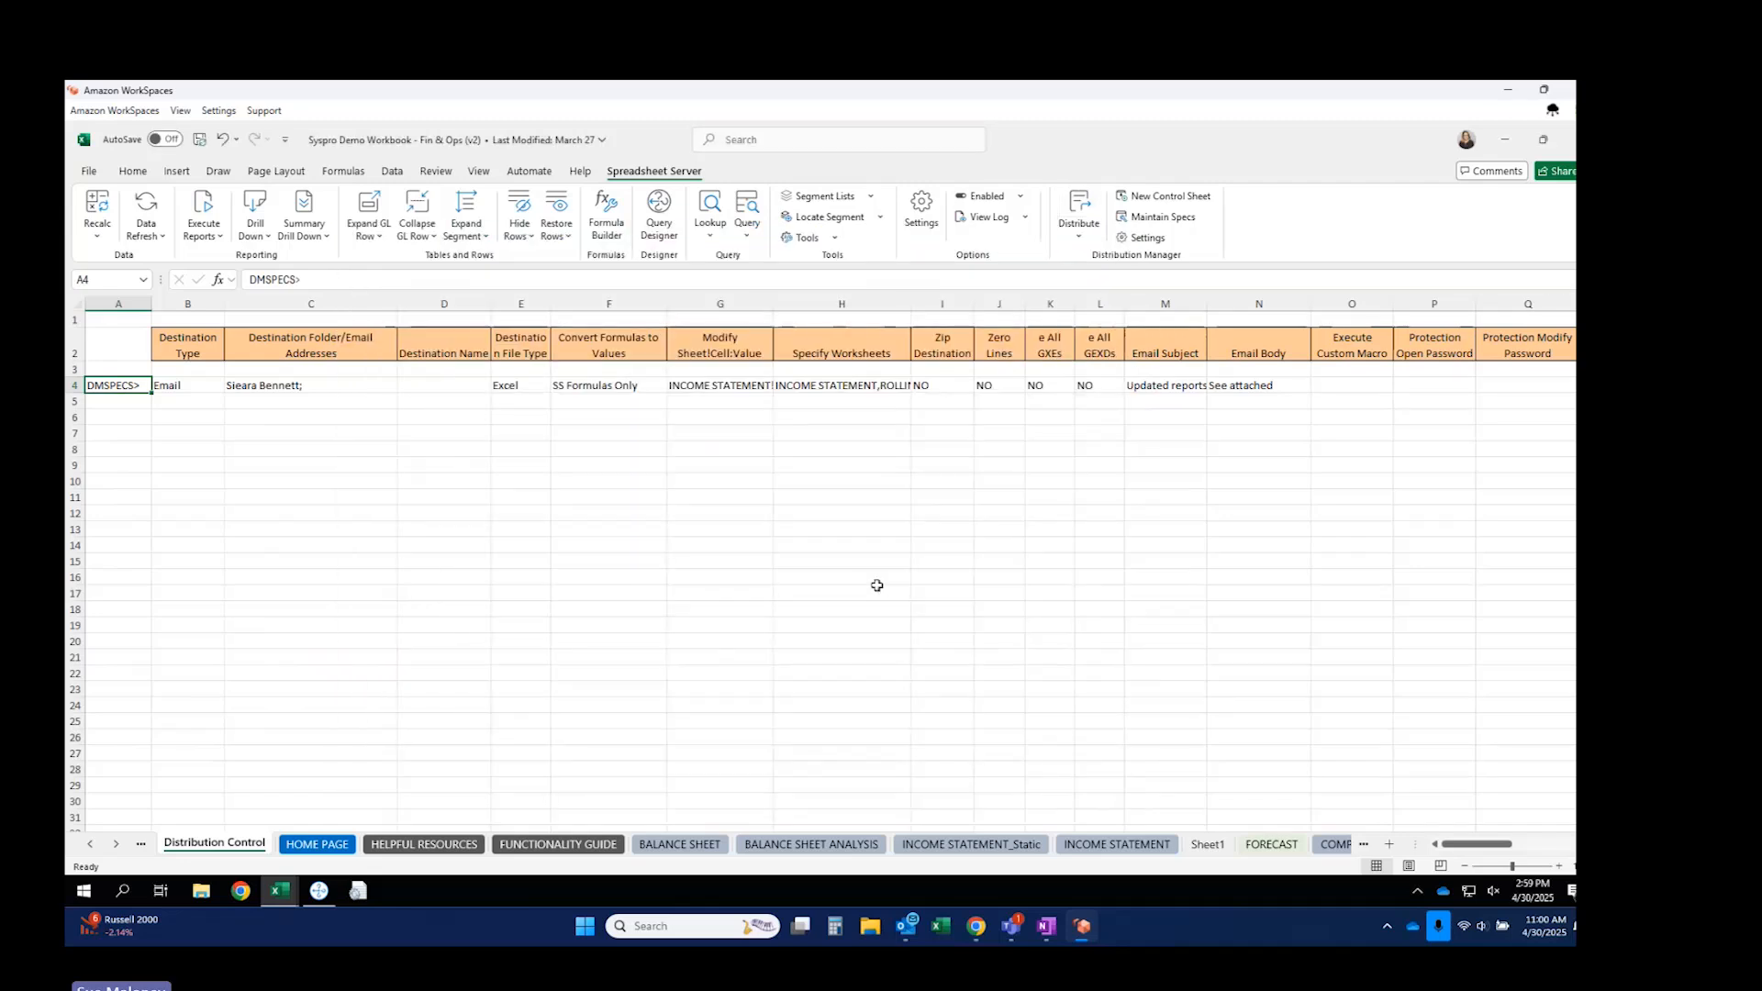
{"action": "left_click", "coordinate": [75, 386]}
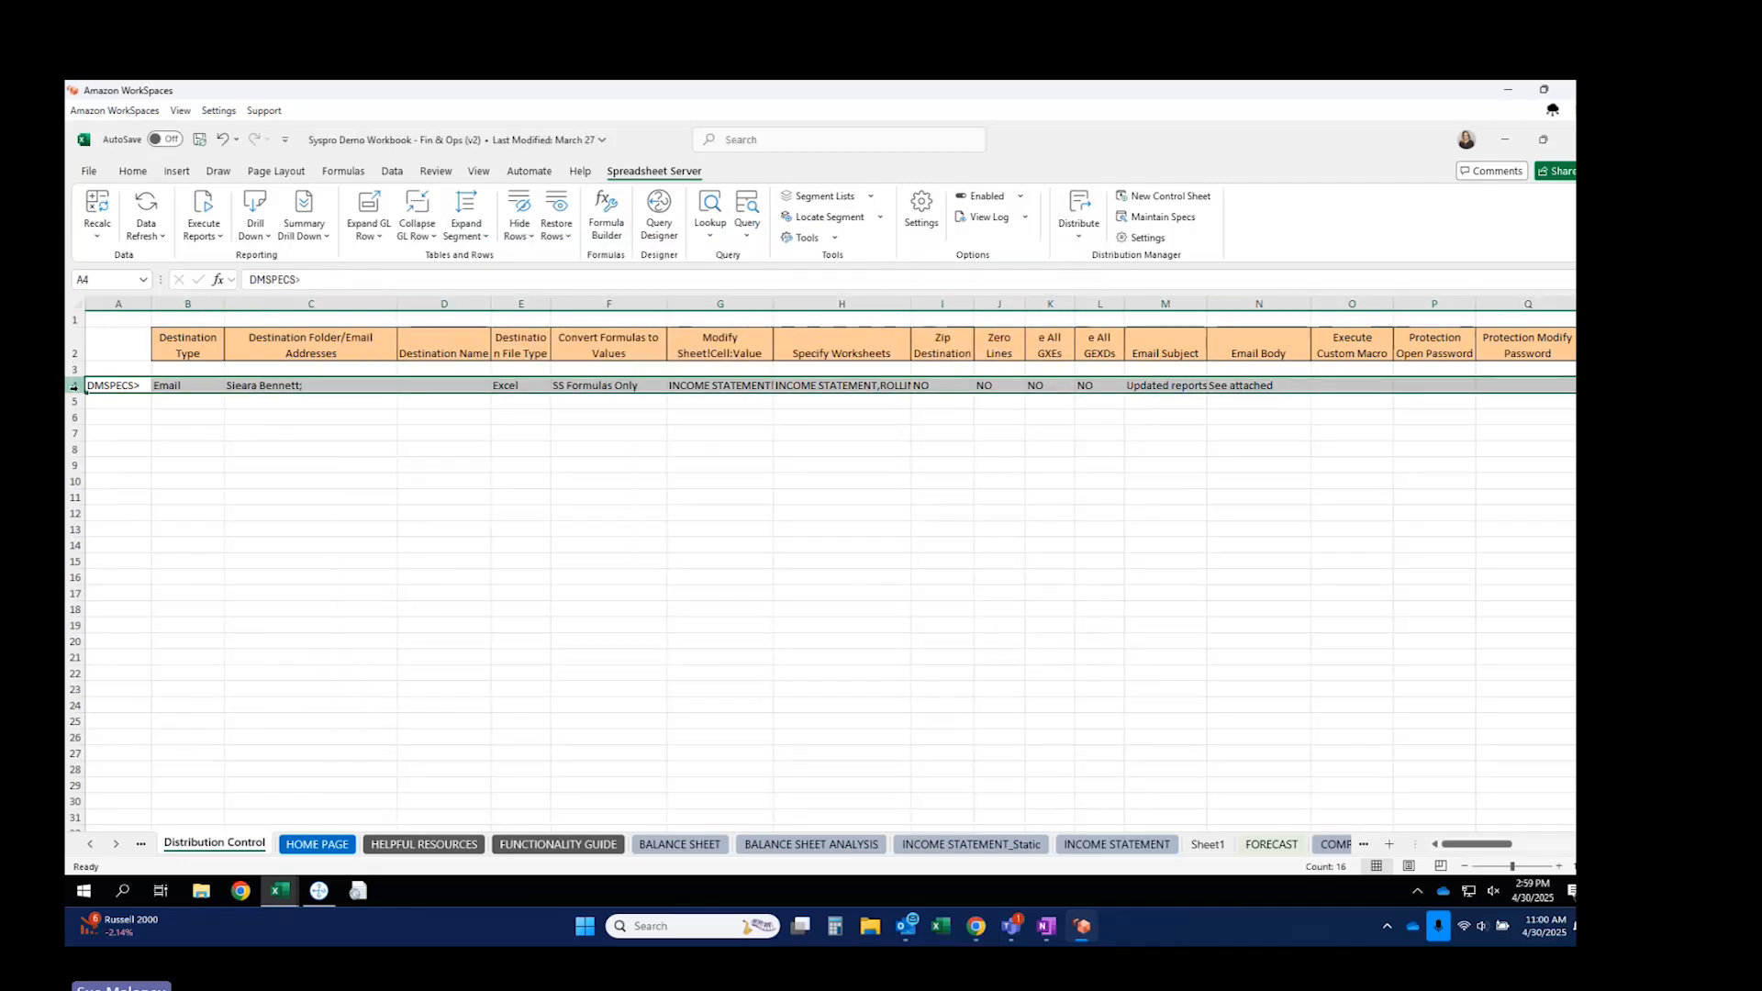
{"action": "key", "text": "ctrl+c"}
{"action": "left_click", "coordinate": [101, 405]}
{"action": "left_click_drag", "start_coordinate": [101, 416], "coordinate": [101, 418]}
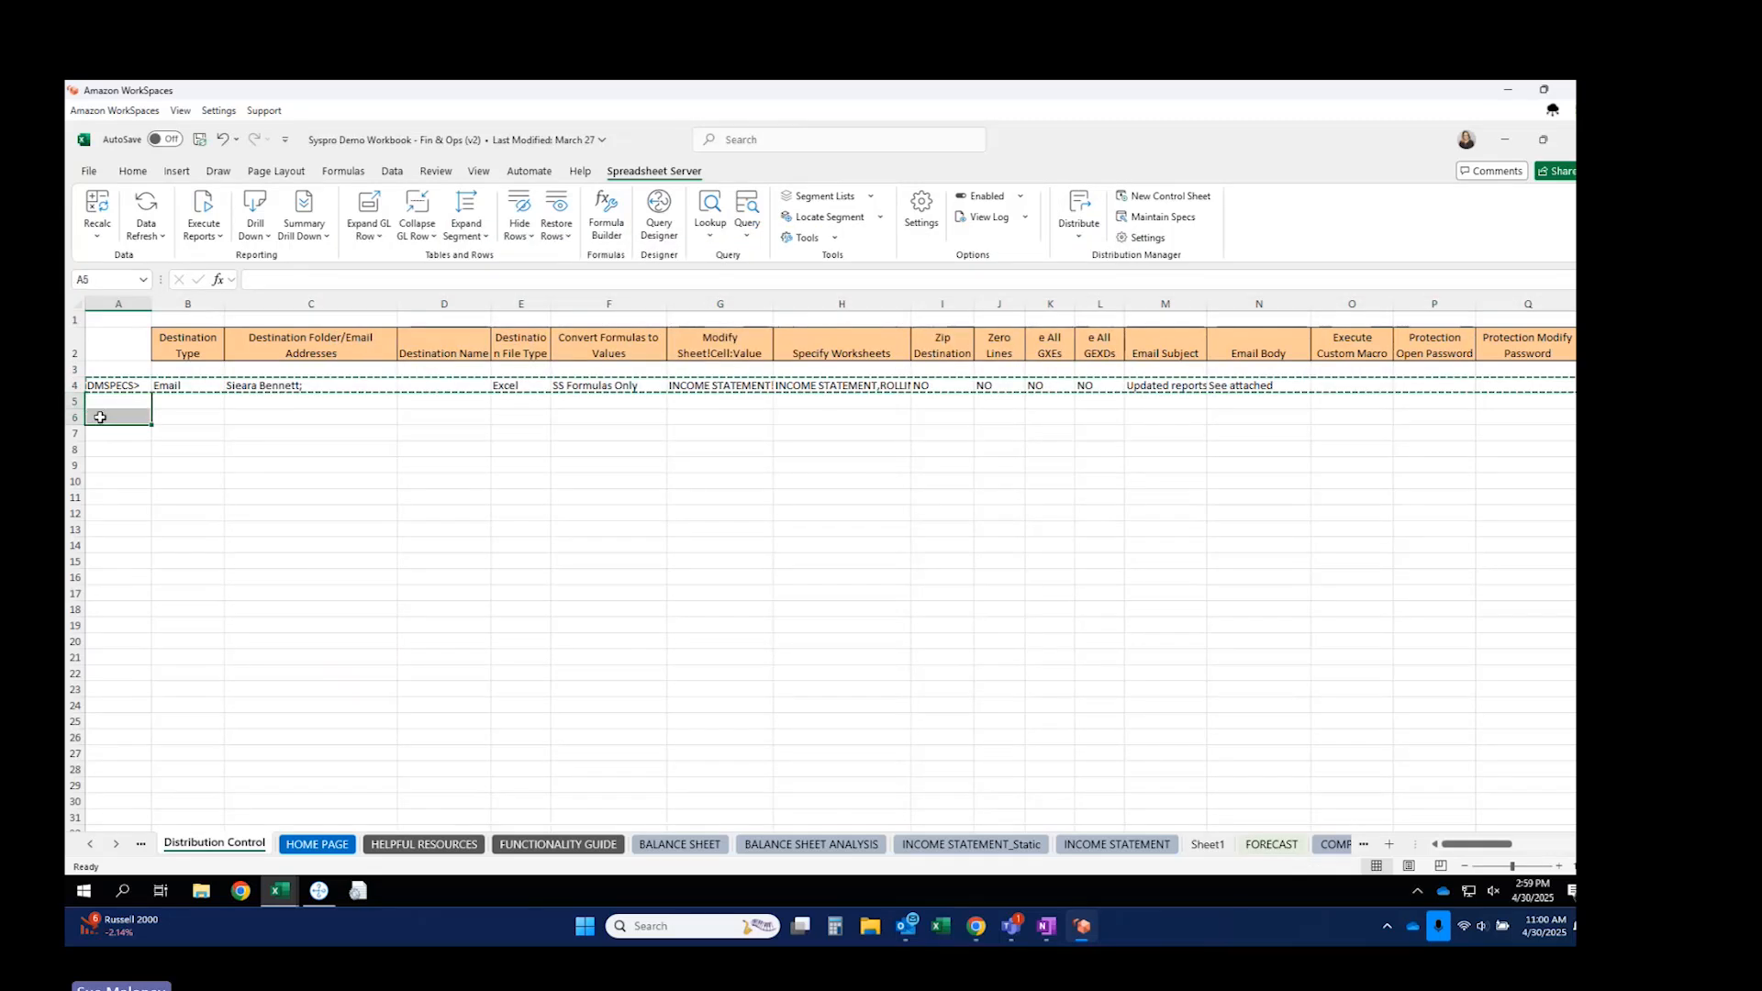
{"action": "key", "text": "ctrl+v"}
Give row 5 a different recipient and change its modified cell to J17:10.
{"action": "left_click", "coordinate": [247, 401]}
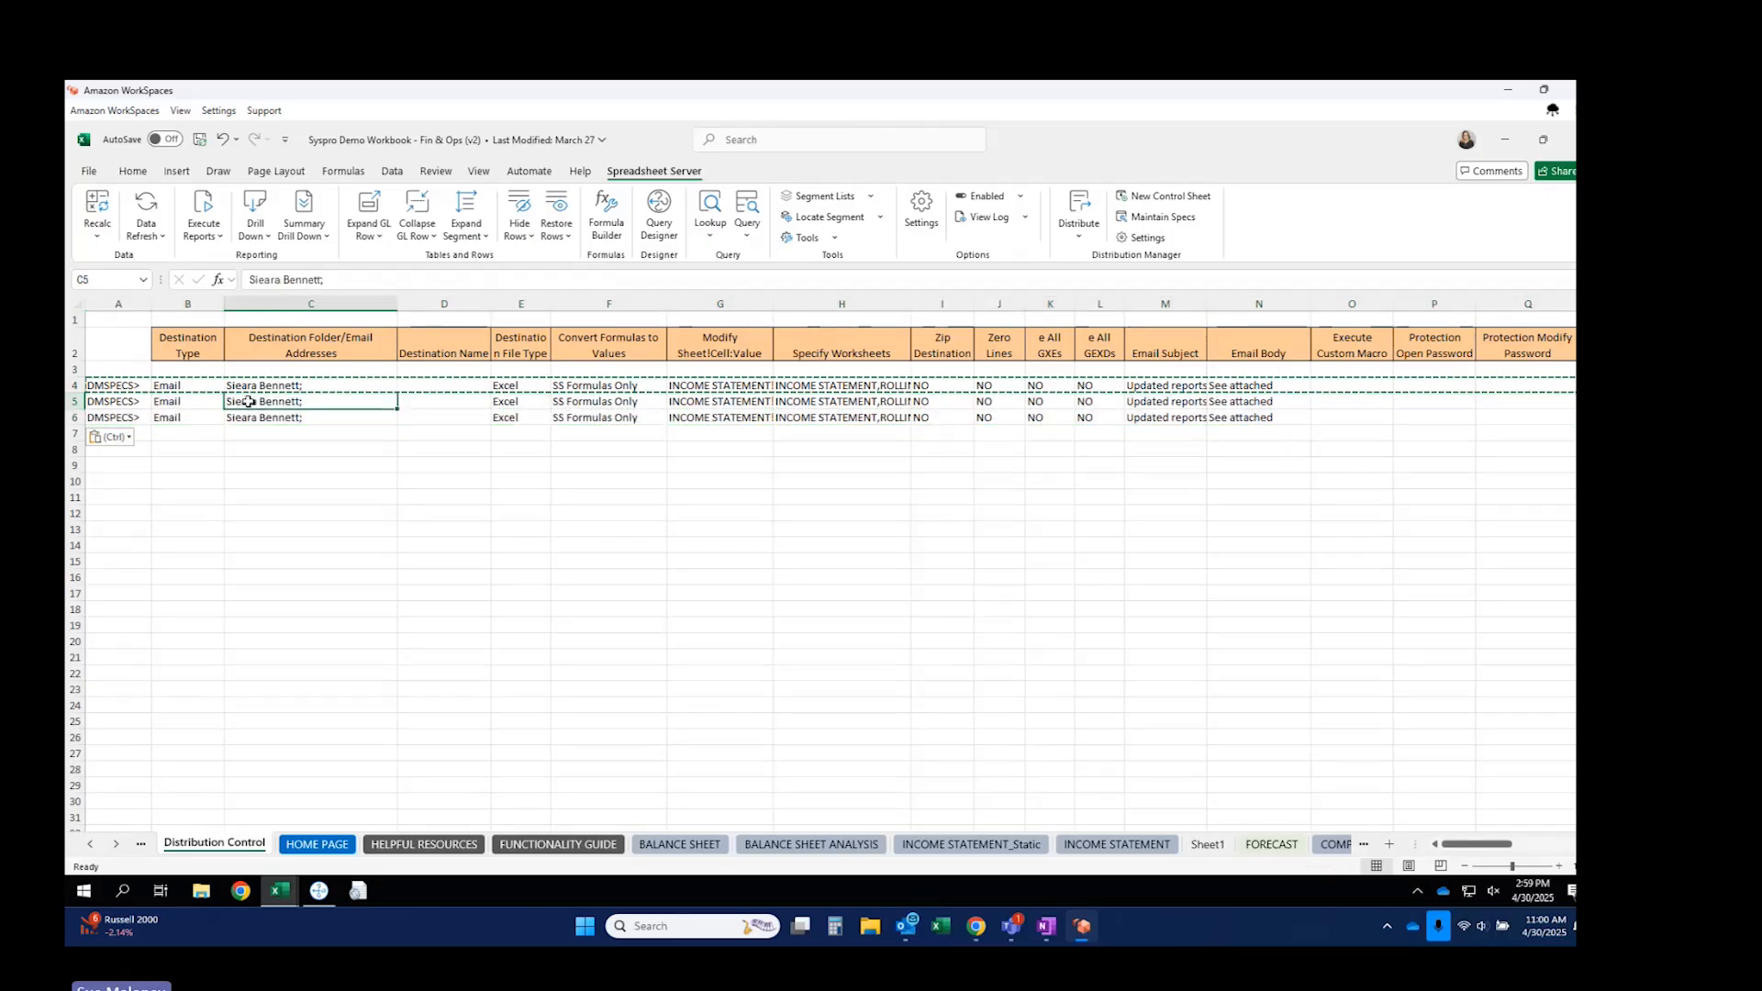
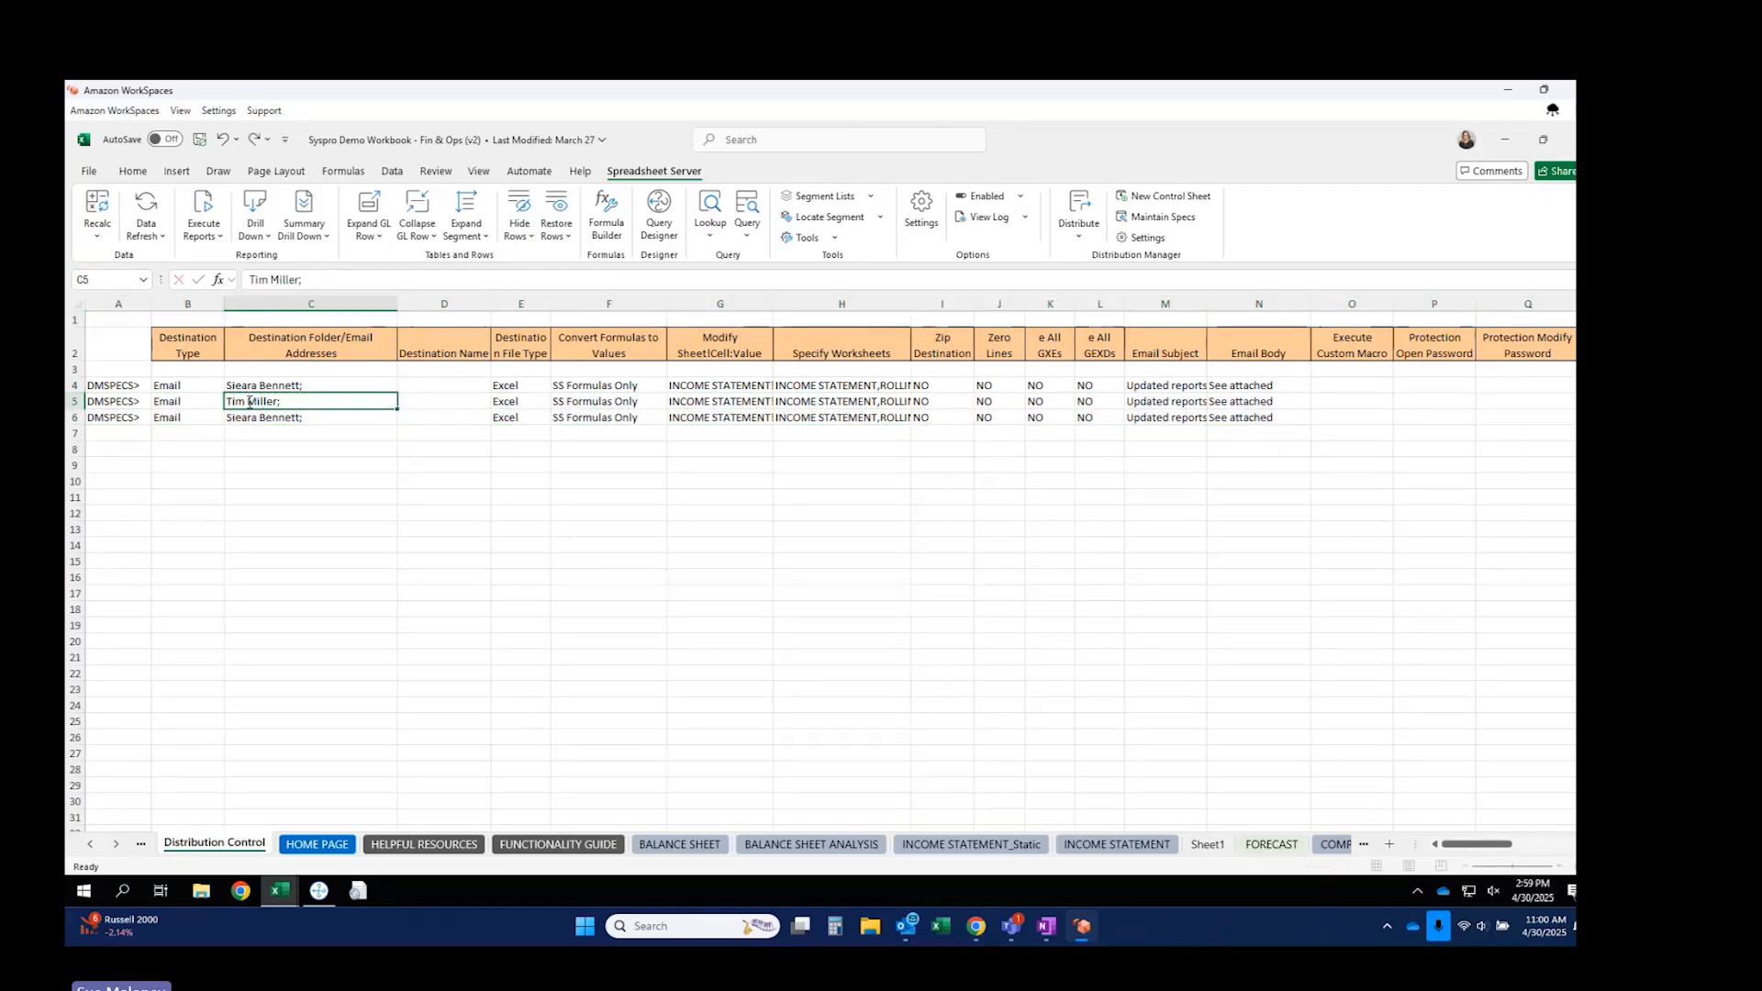
{"action": "key", "text": "Tab"}
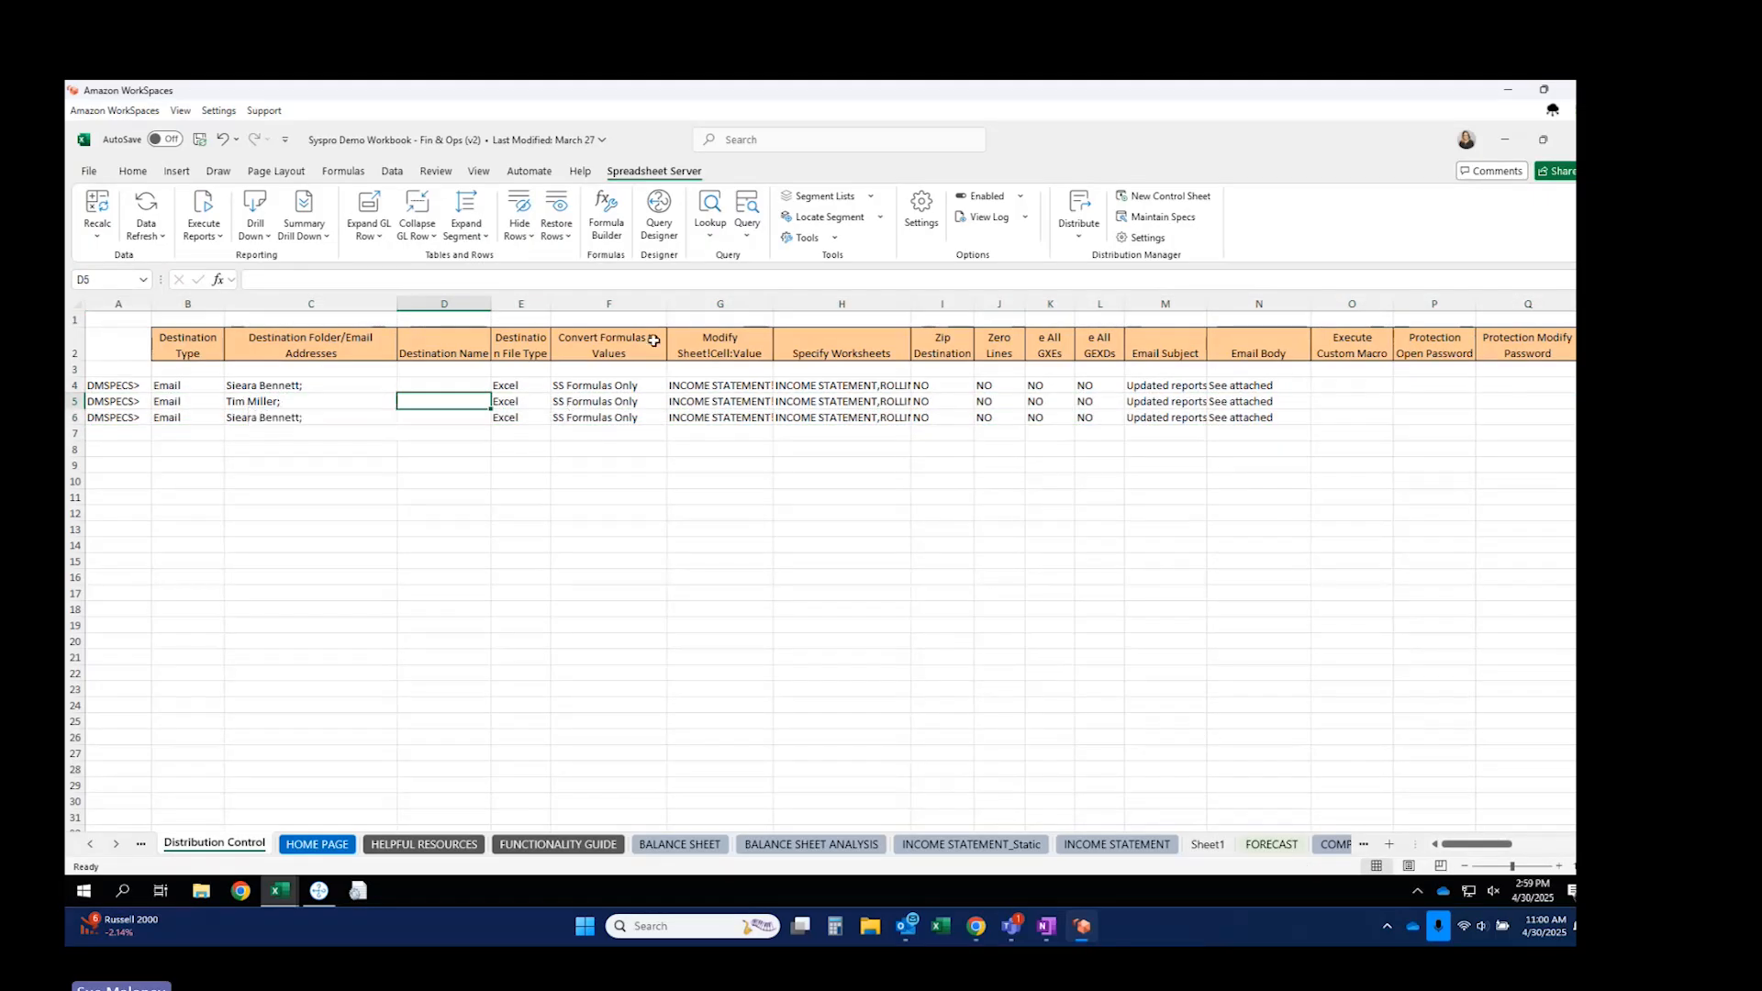
{"action": "left_click_drag", "start_coordinate": [774, 304], "coordinate": [906, 316]}
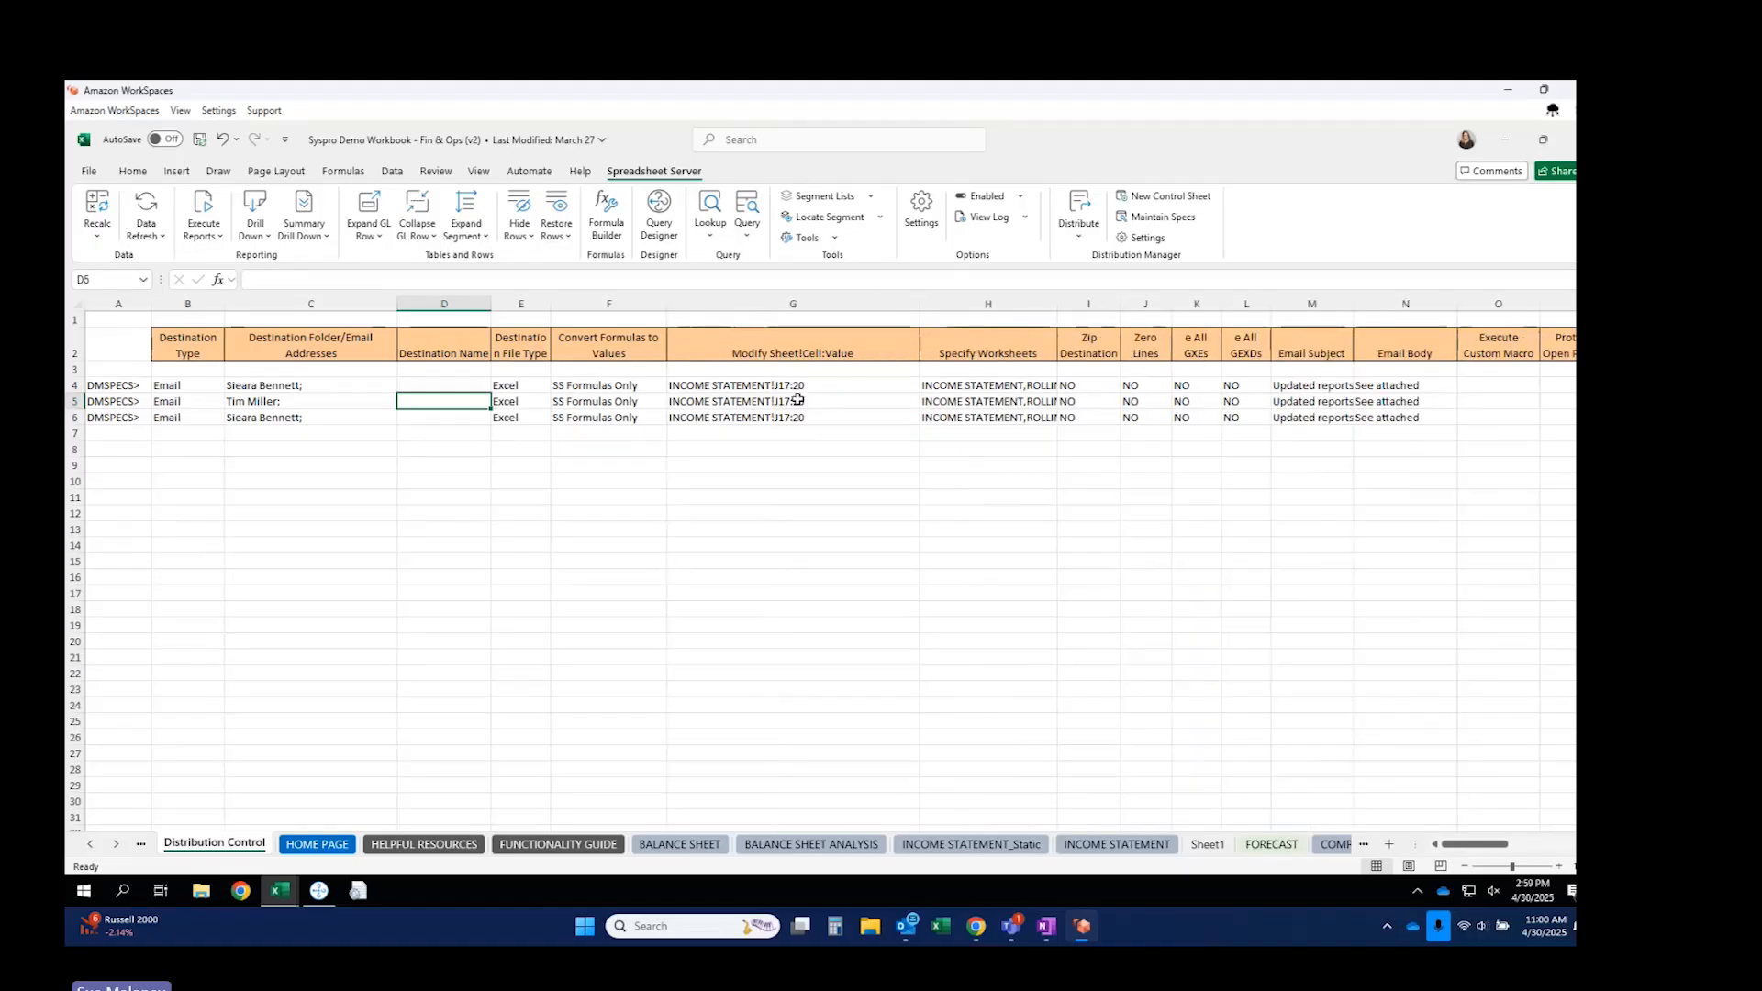
{"action": "double_click", "coordinate": [796, 401]}
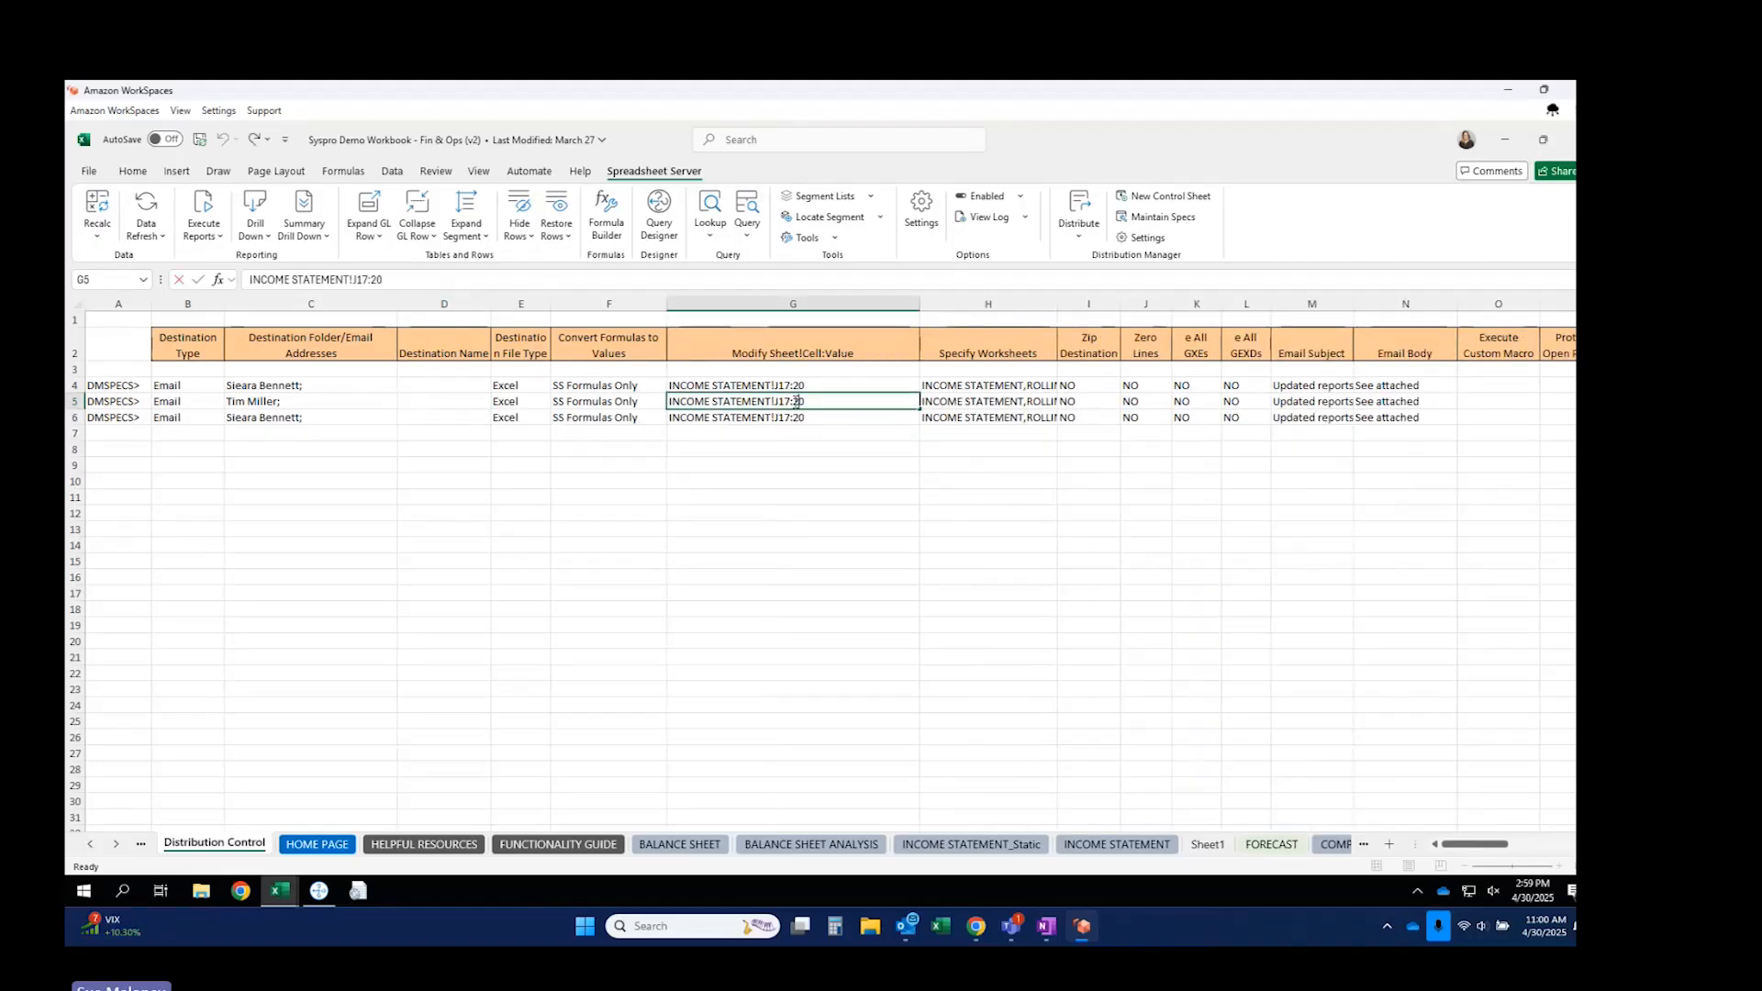
{"action": "key", "text": "BackSpace"}
{"action": "type", "text": "1"}
Give row 6 another recipient, clear its modified cells, and widen column H.
{"action": "left_click", "coordinate": [323, 425]}
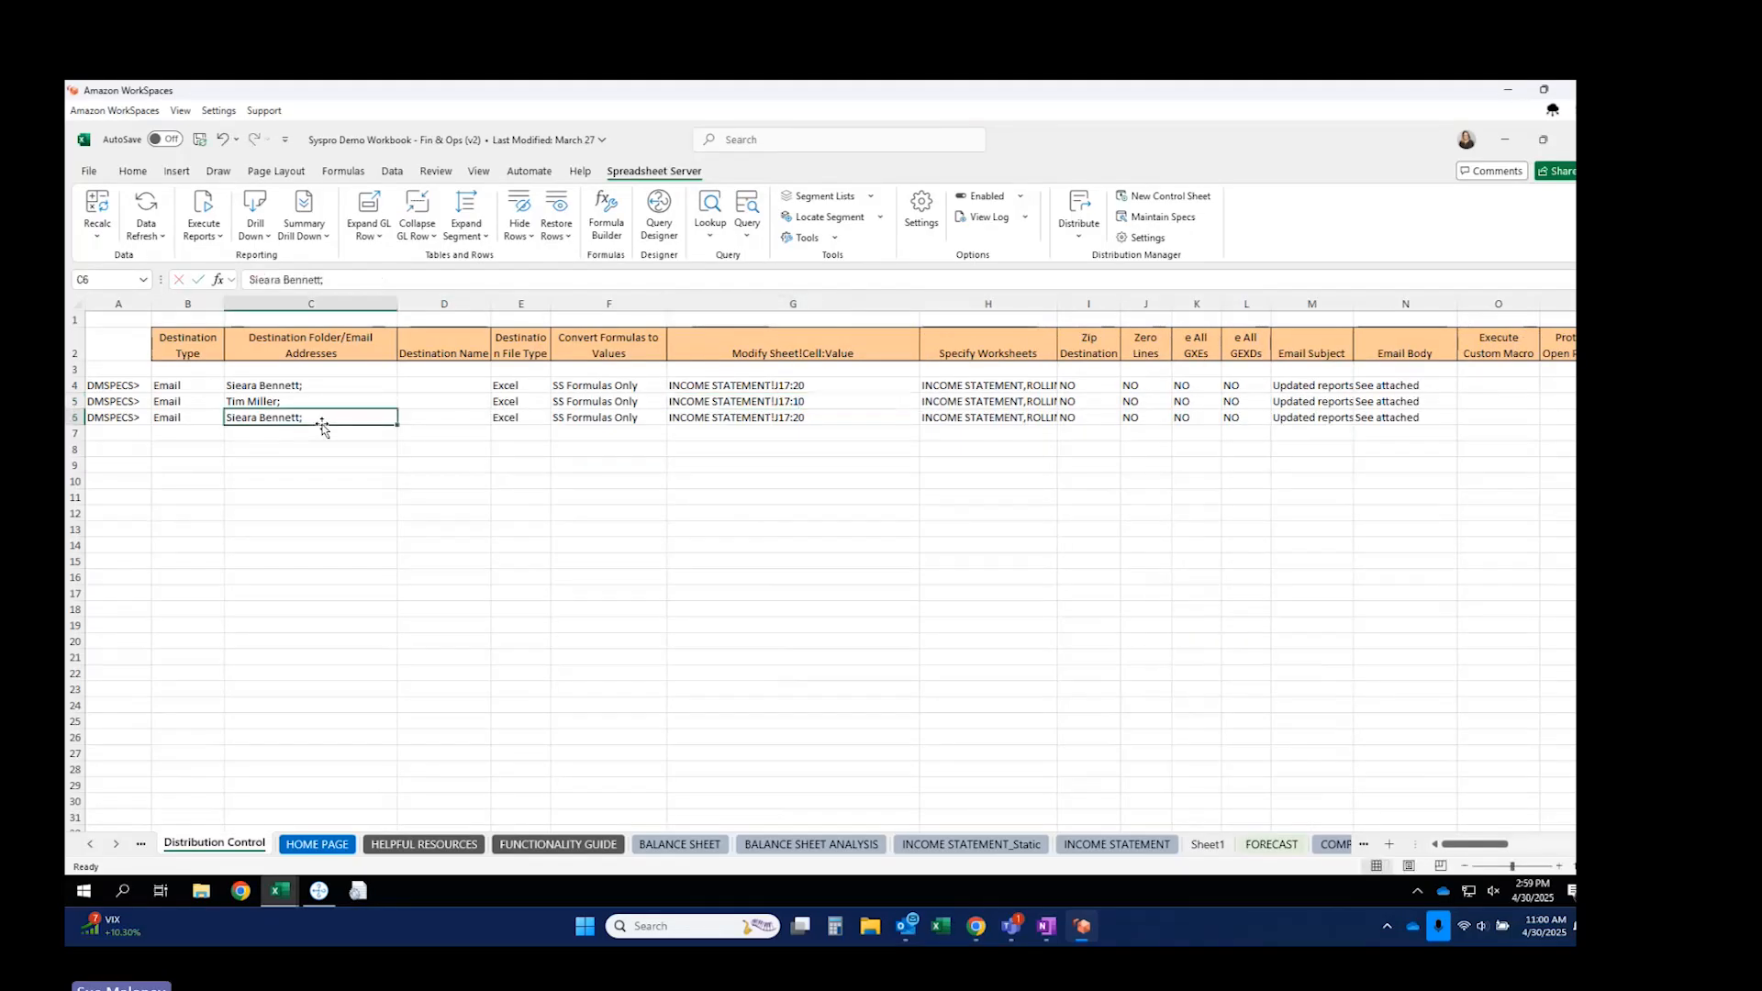
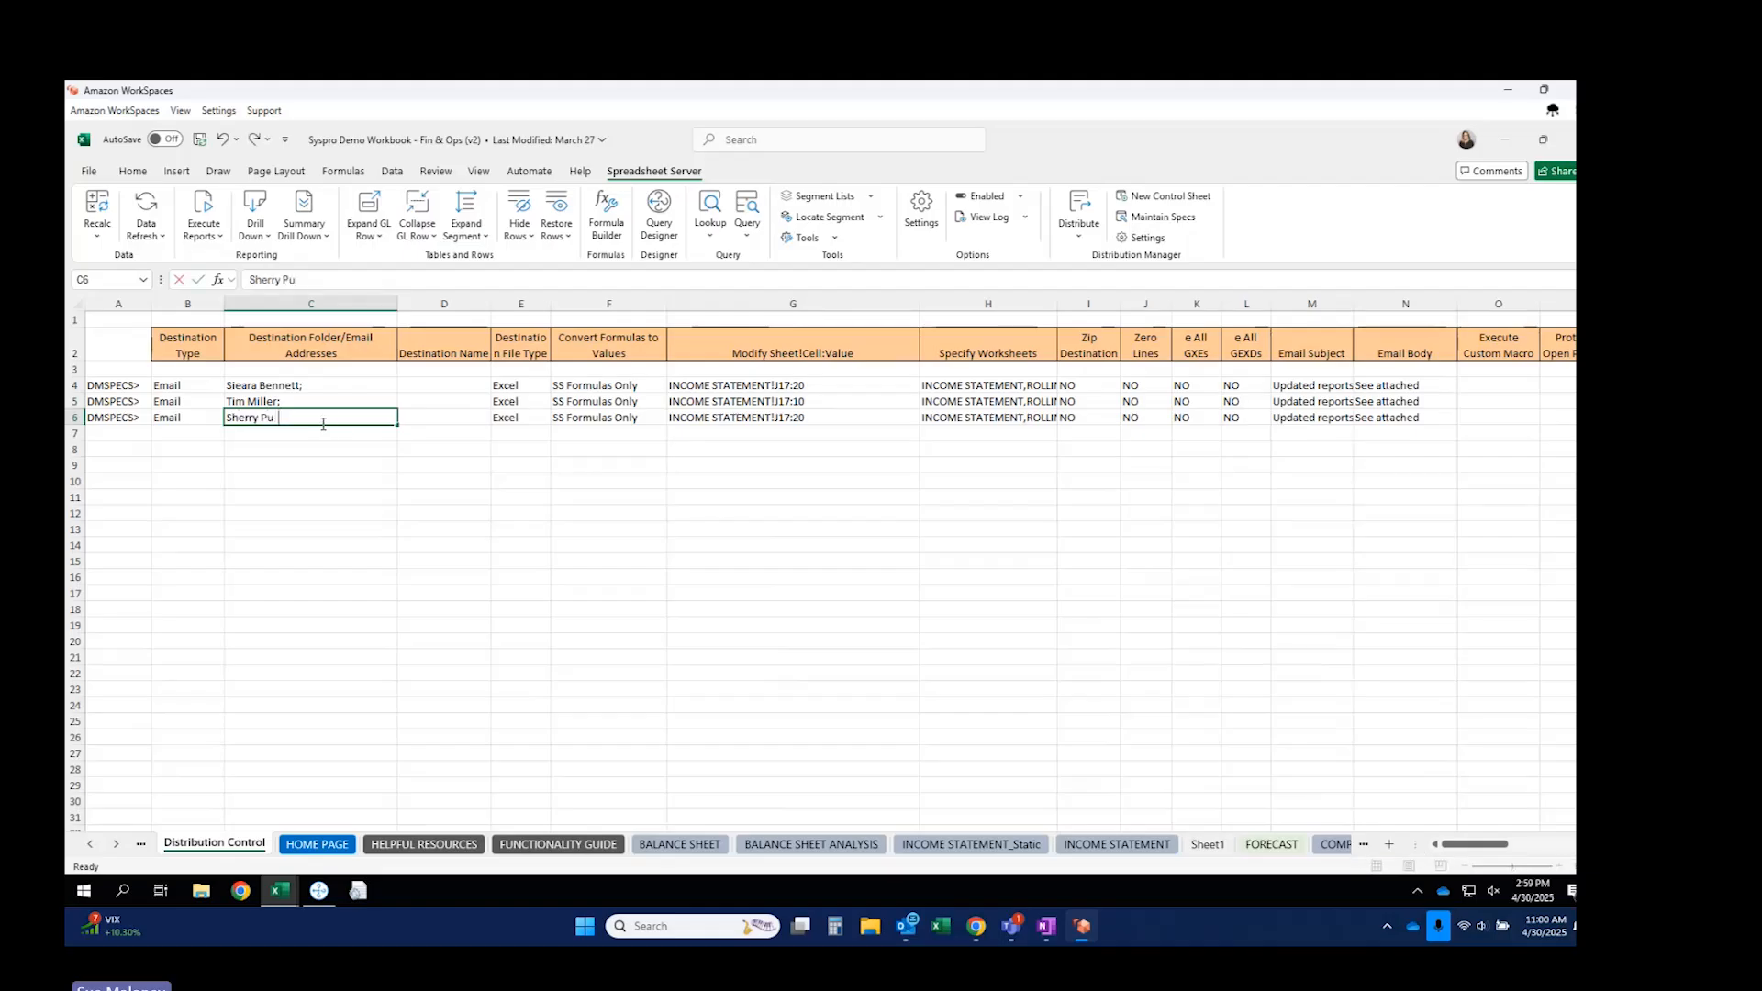
{"action": "left_click", "coordinate": [790, 419]}
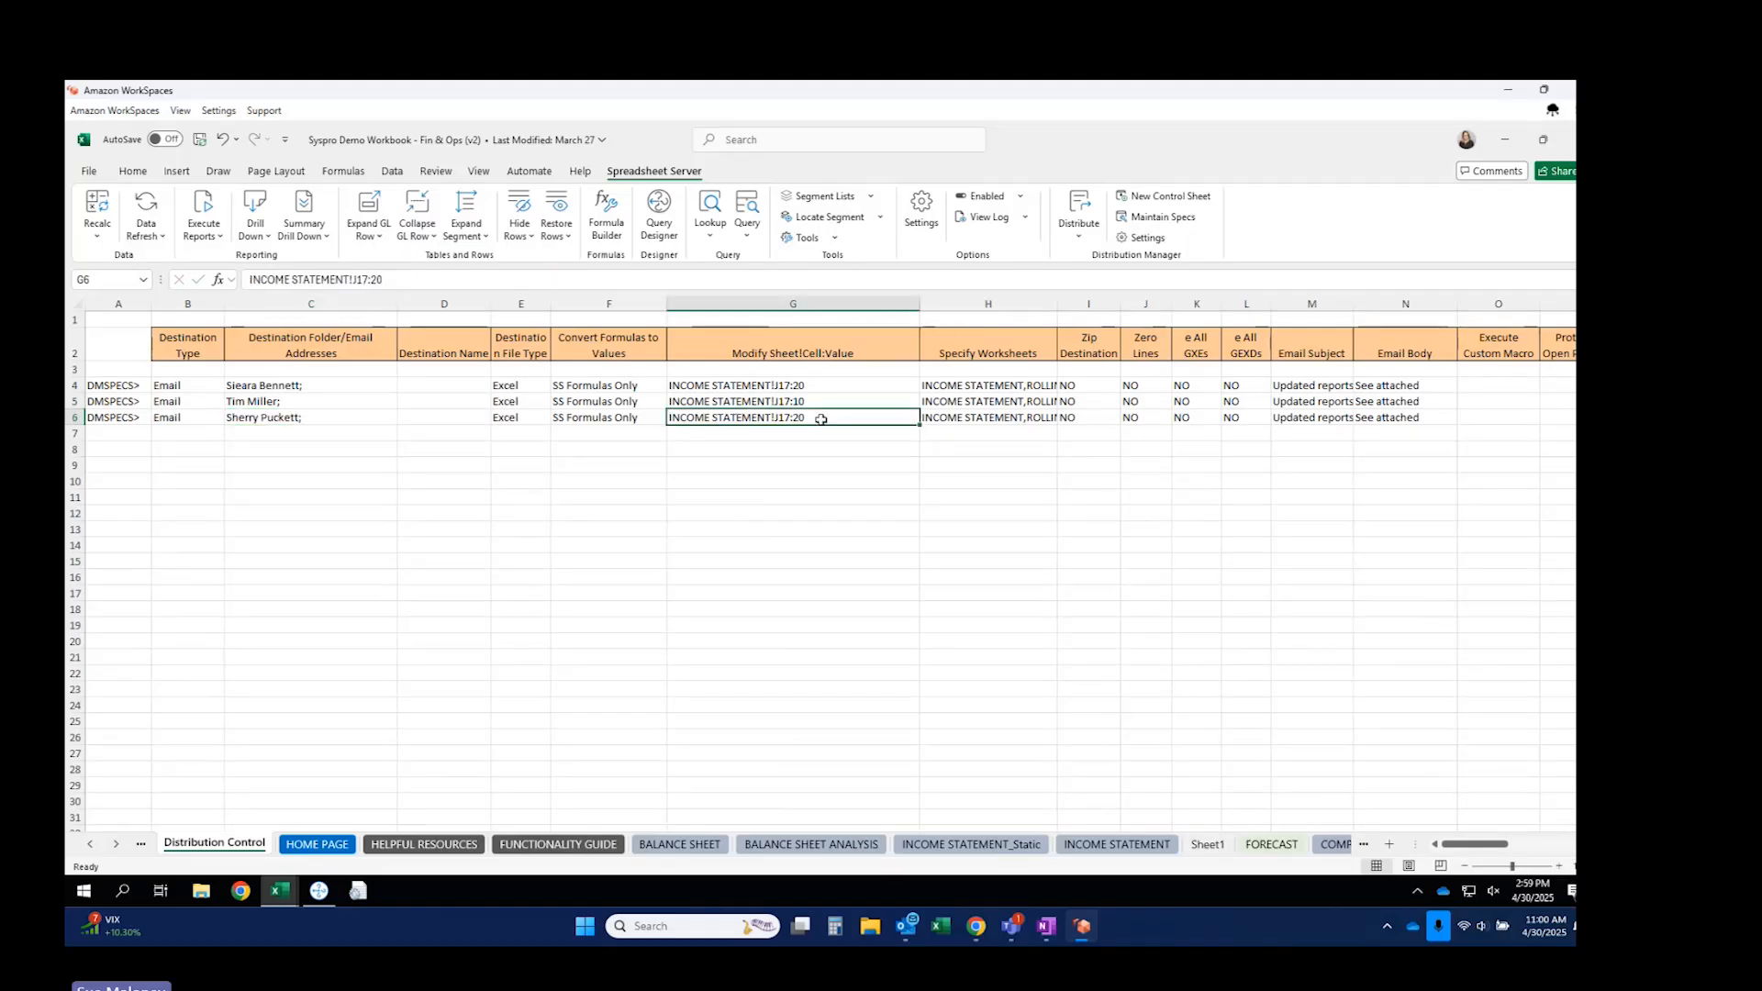
{"action": "key", "text": "Delete"}
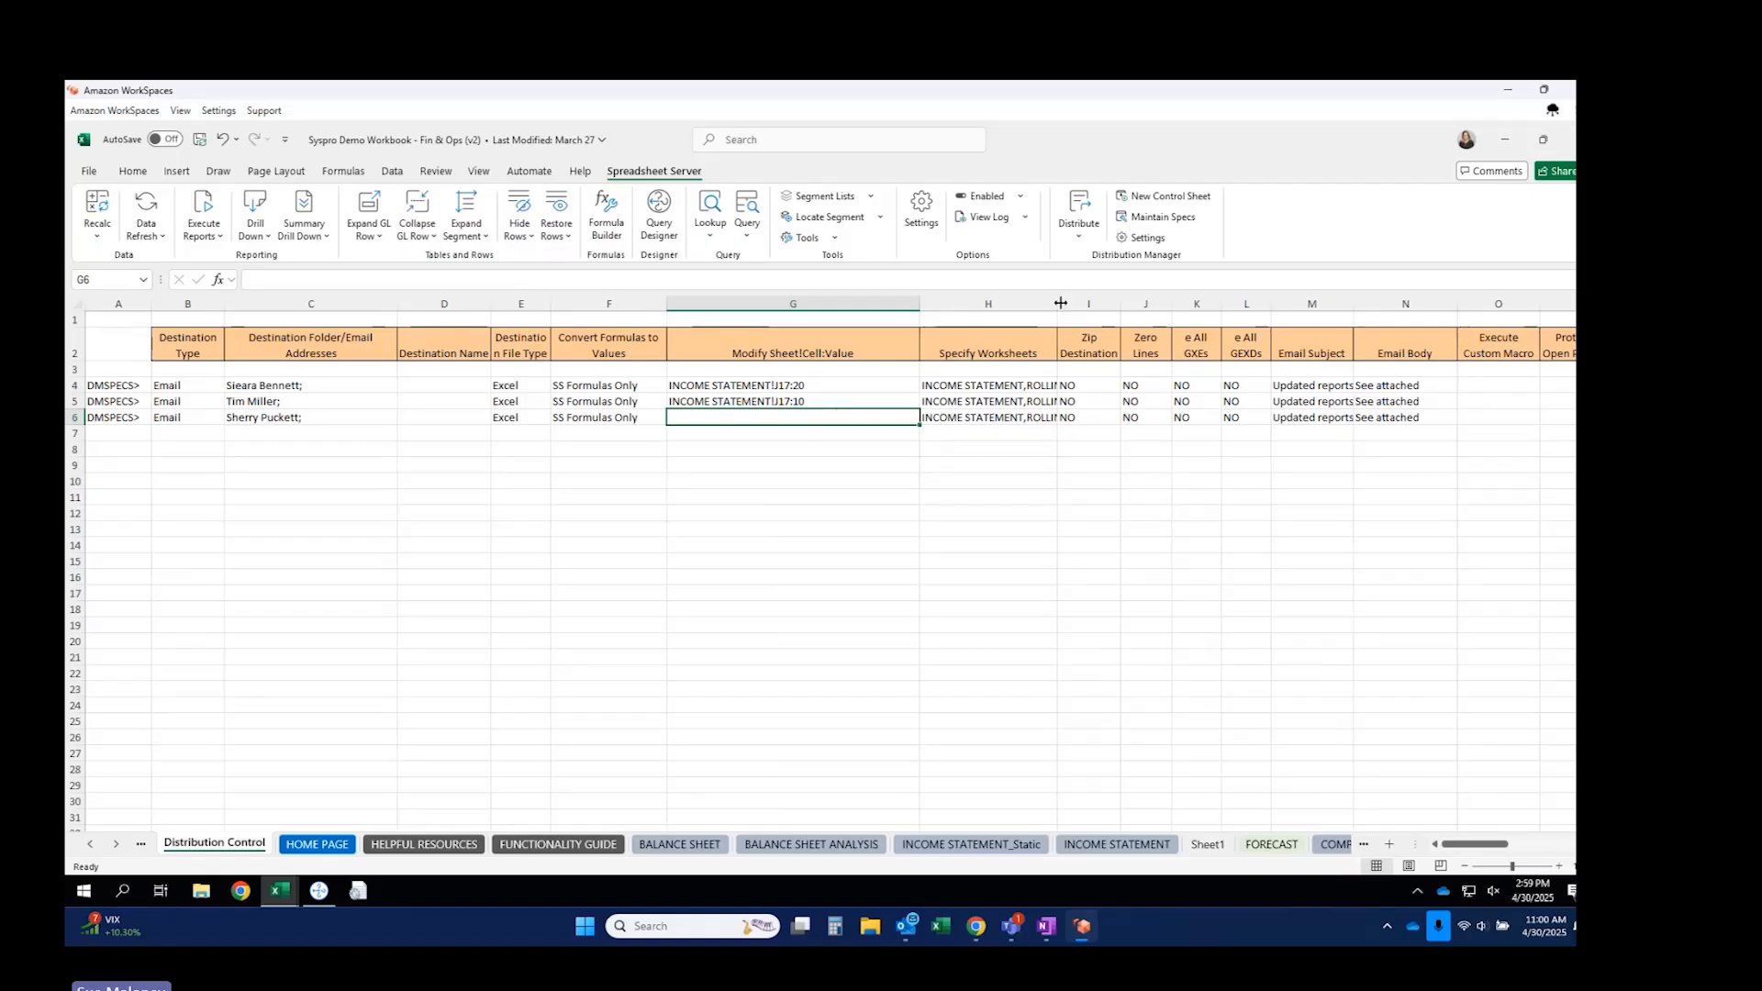
{"action": "left_click_drag", "start_coordinate": [1057, 303], "coordinate": [1208, 303]}
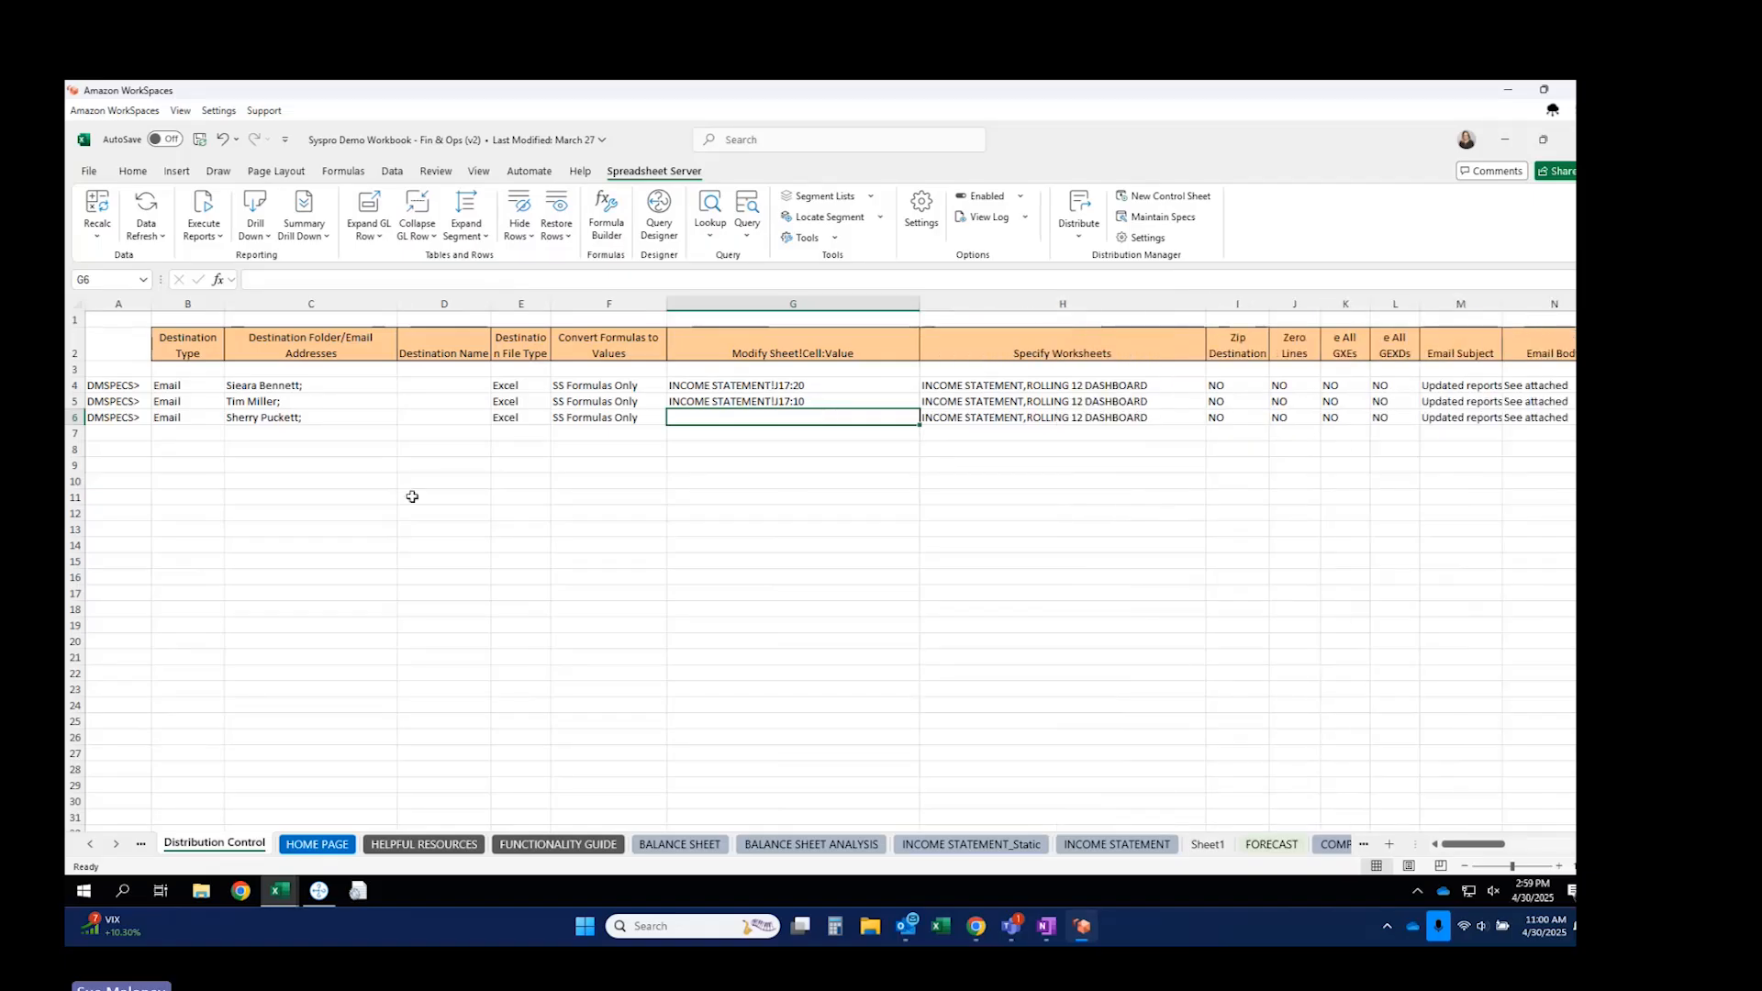
Review the recipients, worksheet lists, cell references and conversion settings of the specs.
{"action": "left_click", "coordinate": [313, 386]}
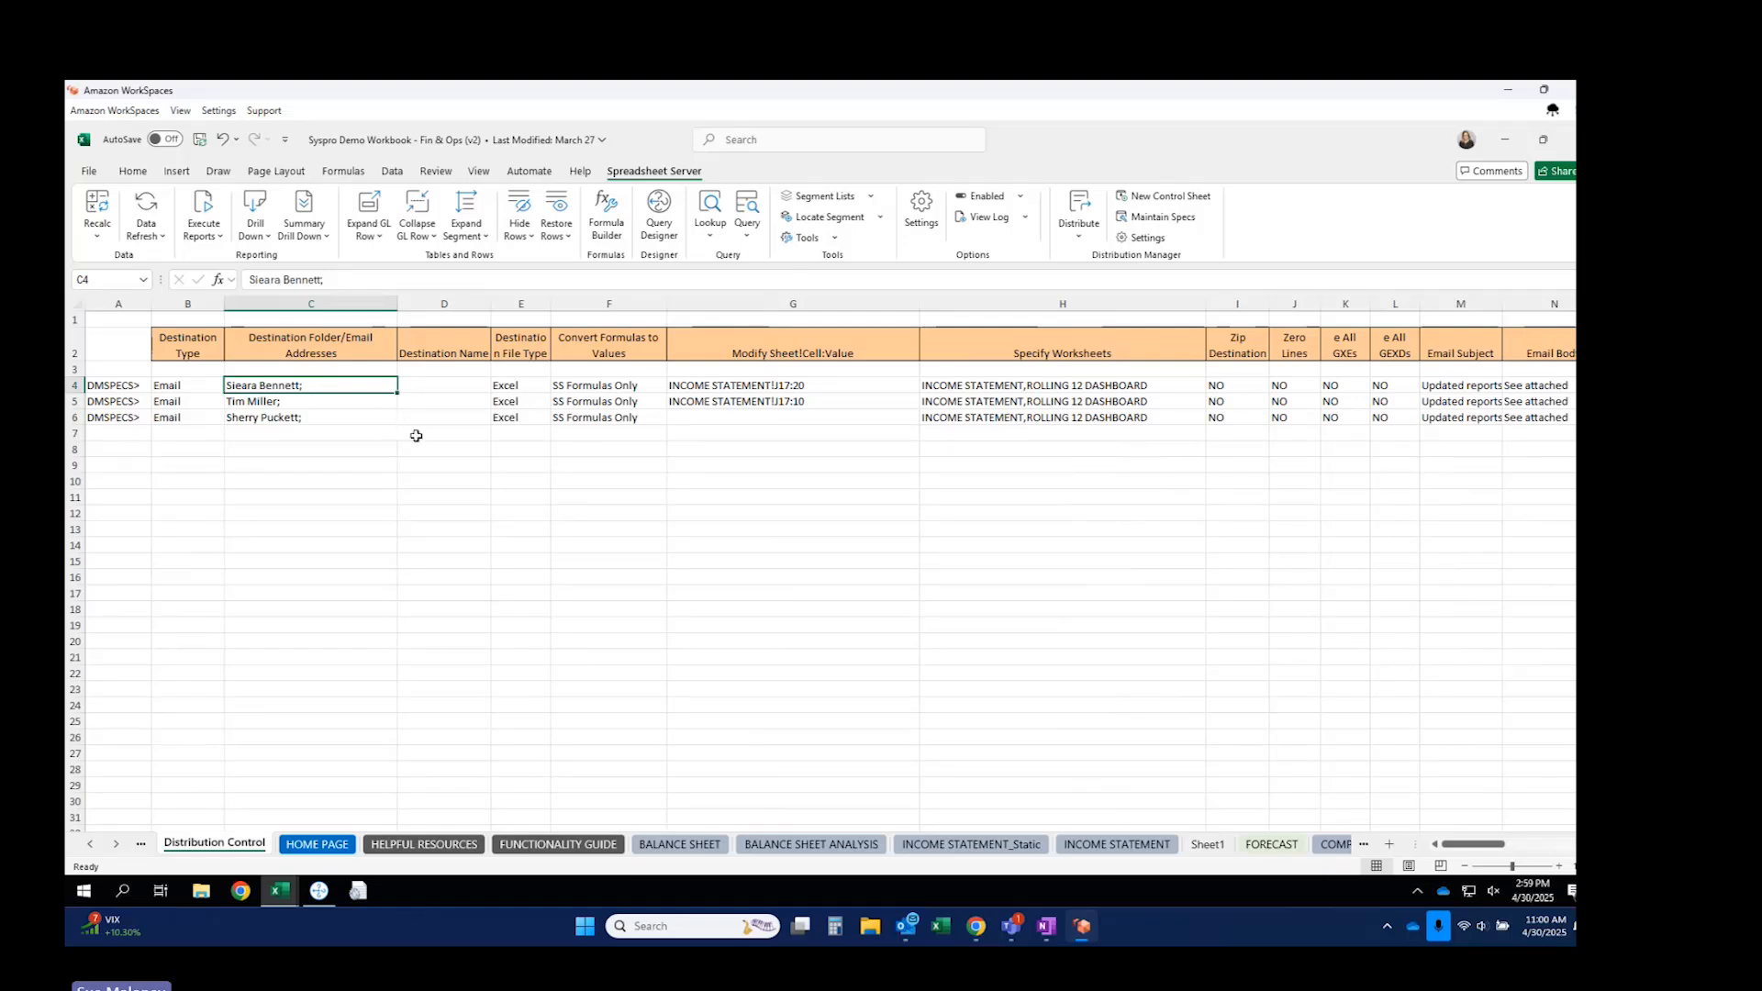
{"action": "left_click", "coordinate": [947, 387]}
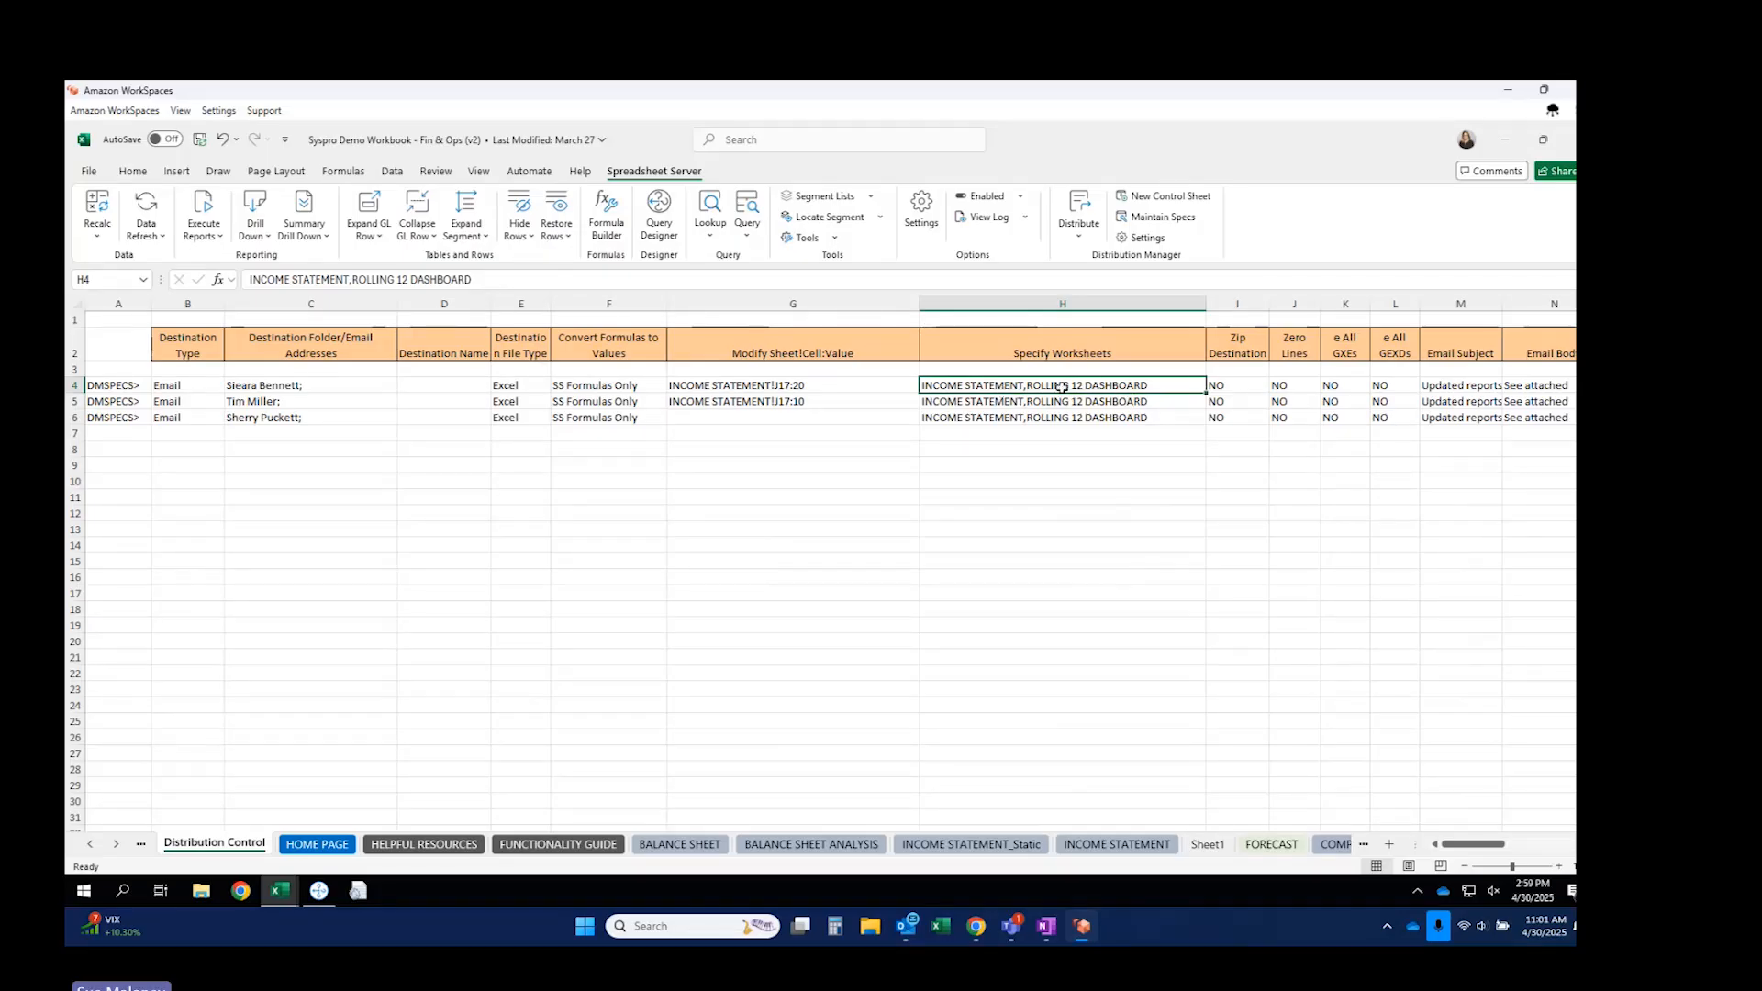
{"action": "left_click", "coordinate": [836, 389]}
{"action": "left_click", "coordinate": [829, 404]}
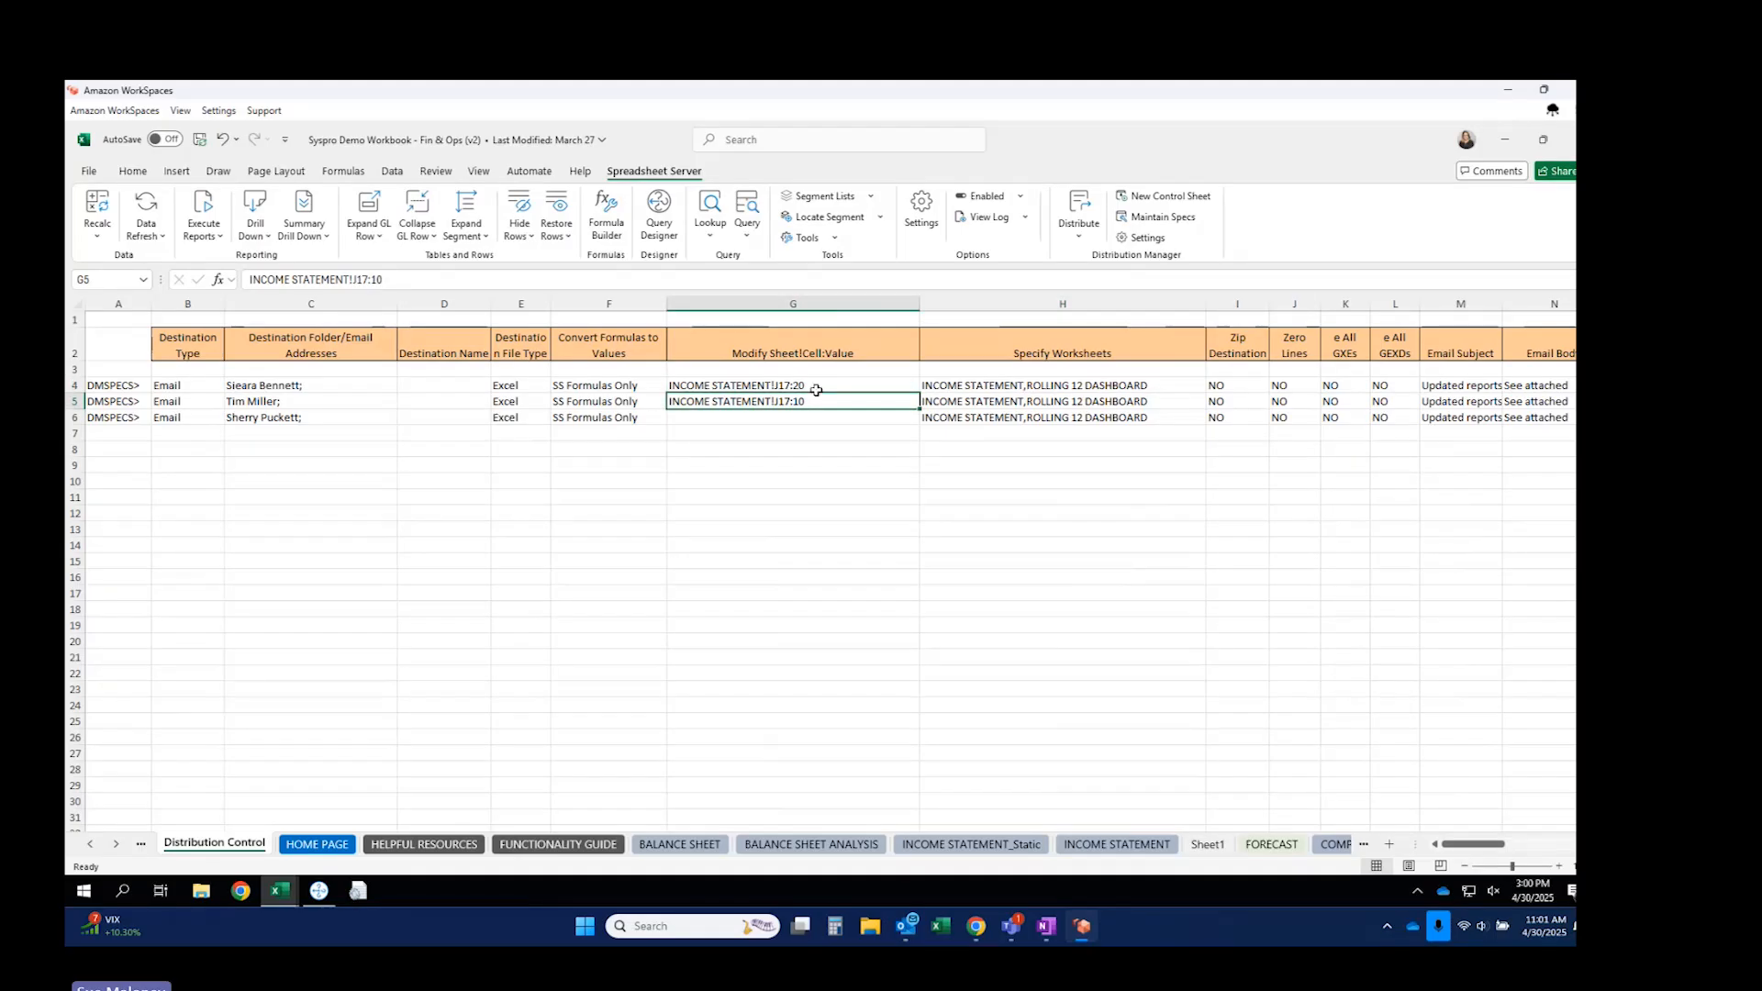
{"action": "left_click_drag", "start_coordinate": [618, 387], "coordinate": [615, 421]}
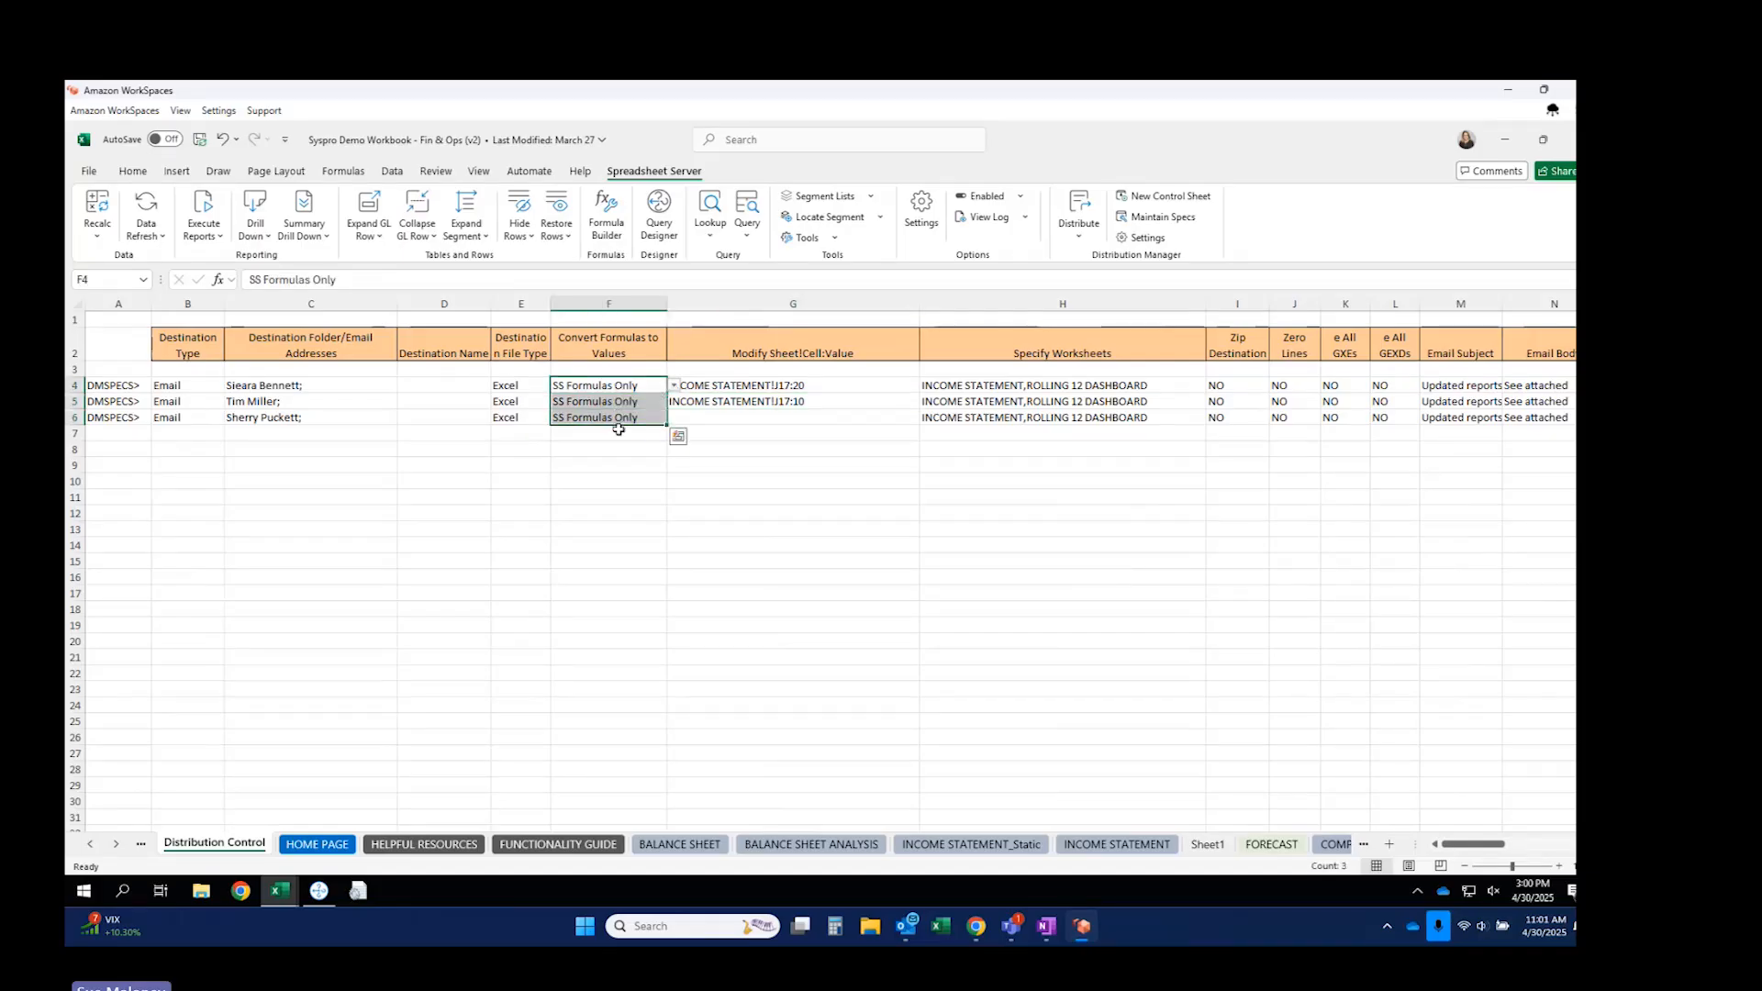
{"action": "left_click", "coordinate": [684, 419]}
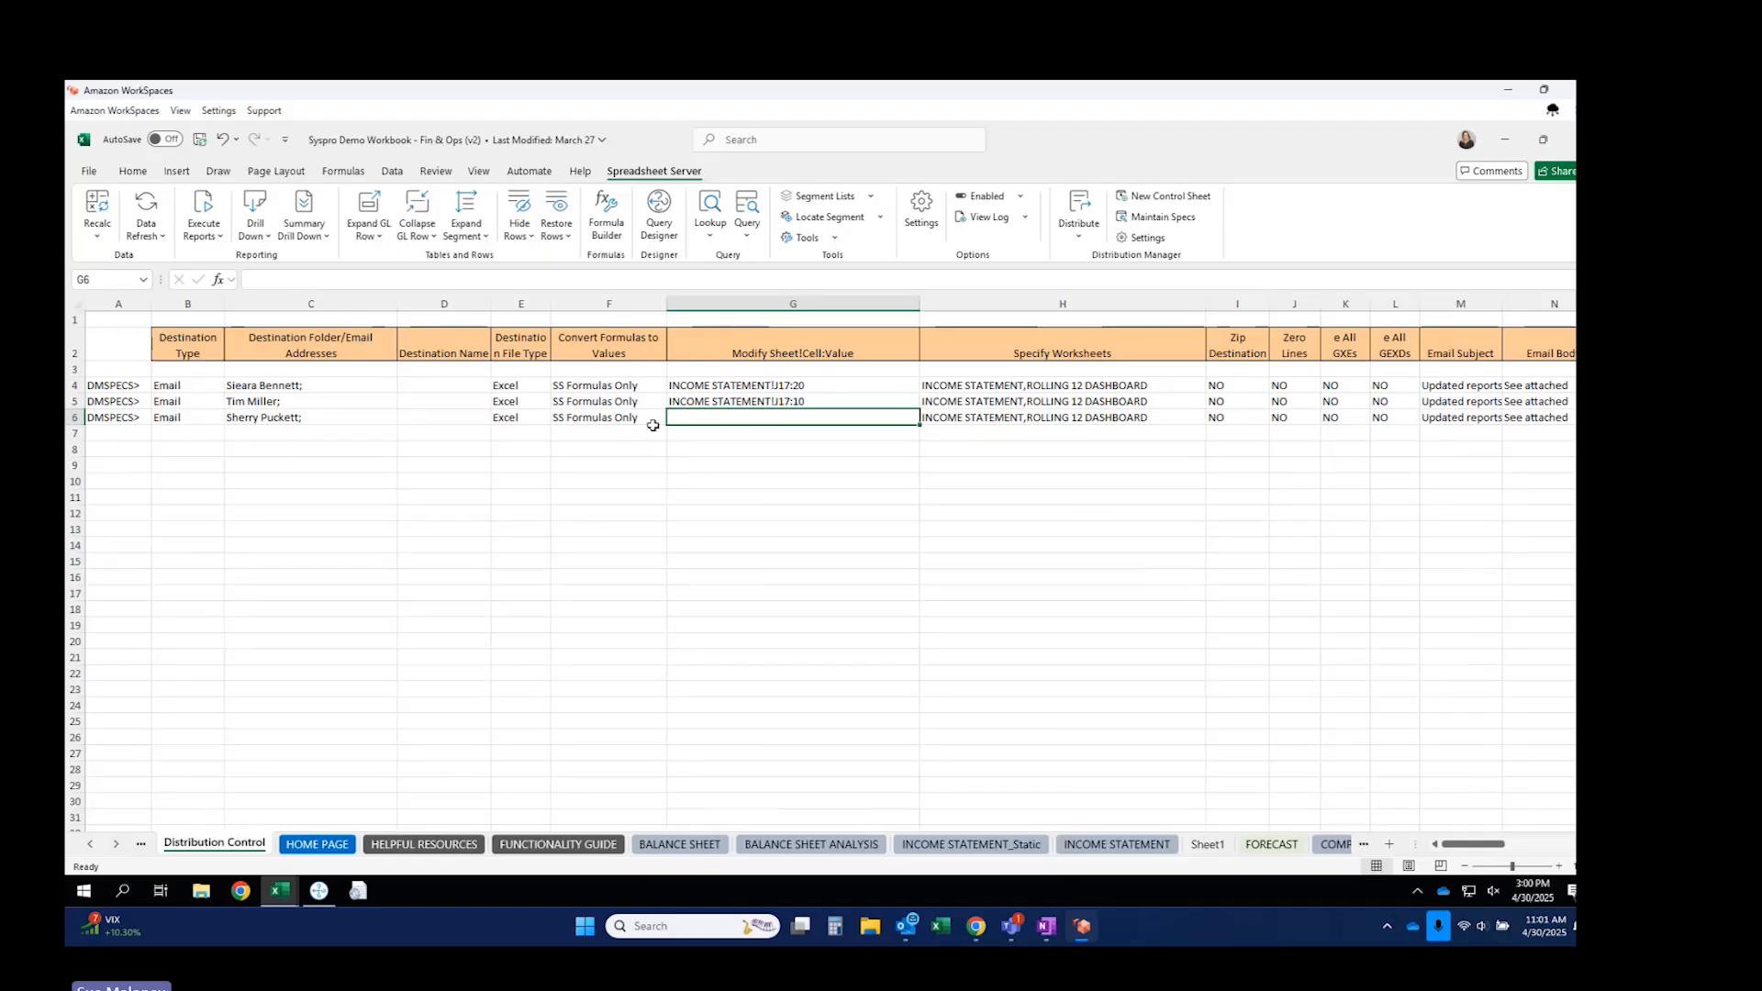
{"action": "left_click", "coordinate": [591, 383]}
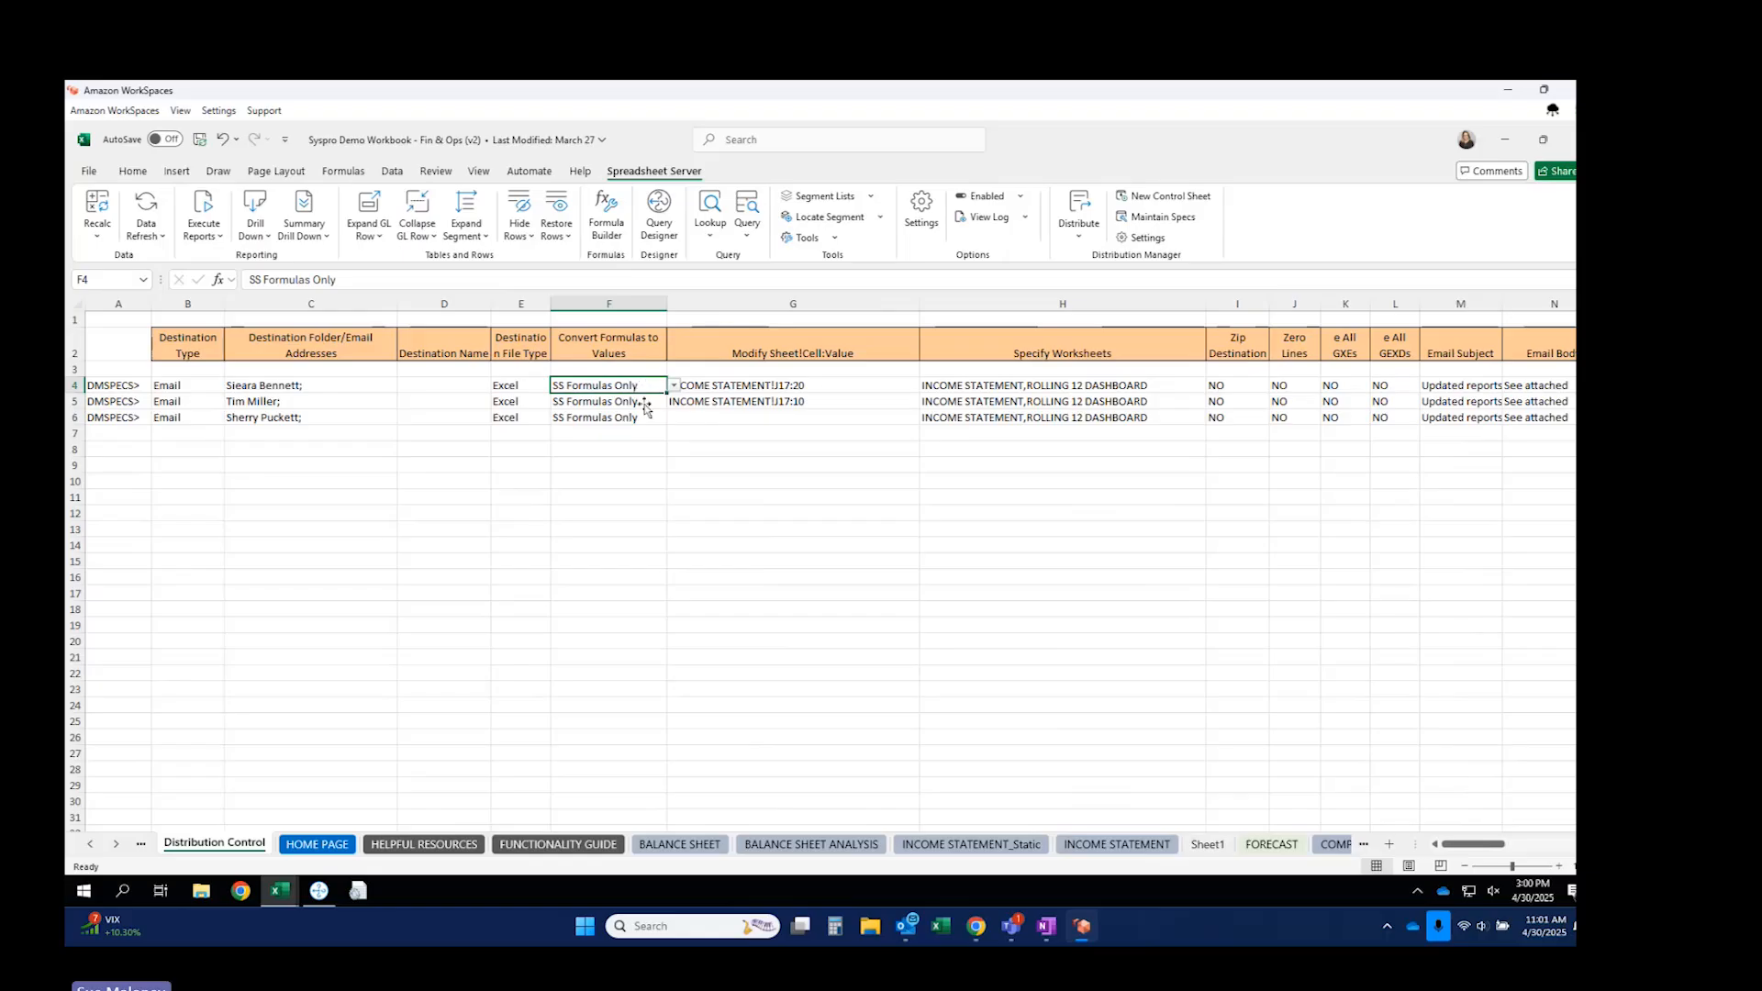
Set formula conversion to None (No Conversion) in F5 and F6, then bring up Distribute.
{"action": "left_click", "coordinate": [645, 403]}
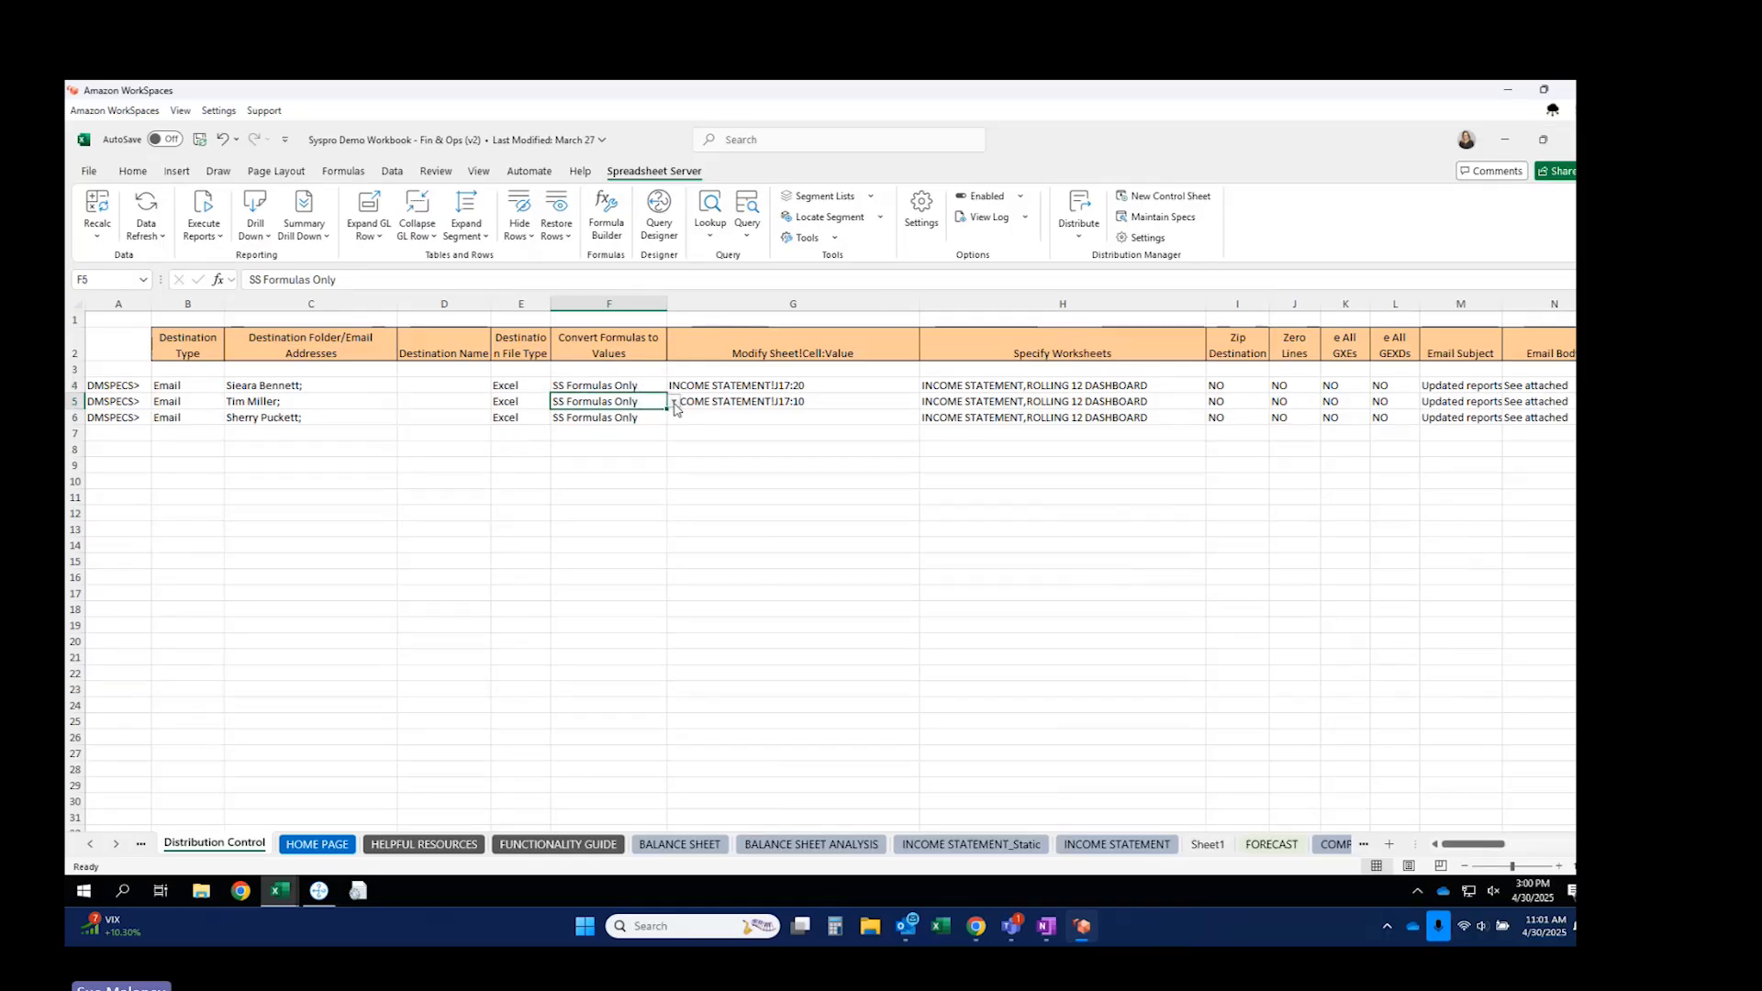
{"action": "left_click", "coordinate": [673, 404]}
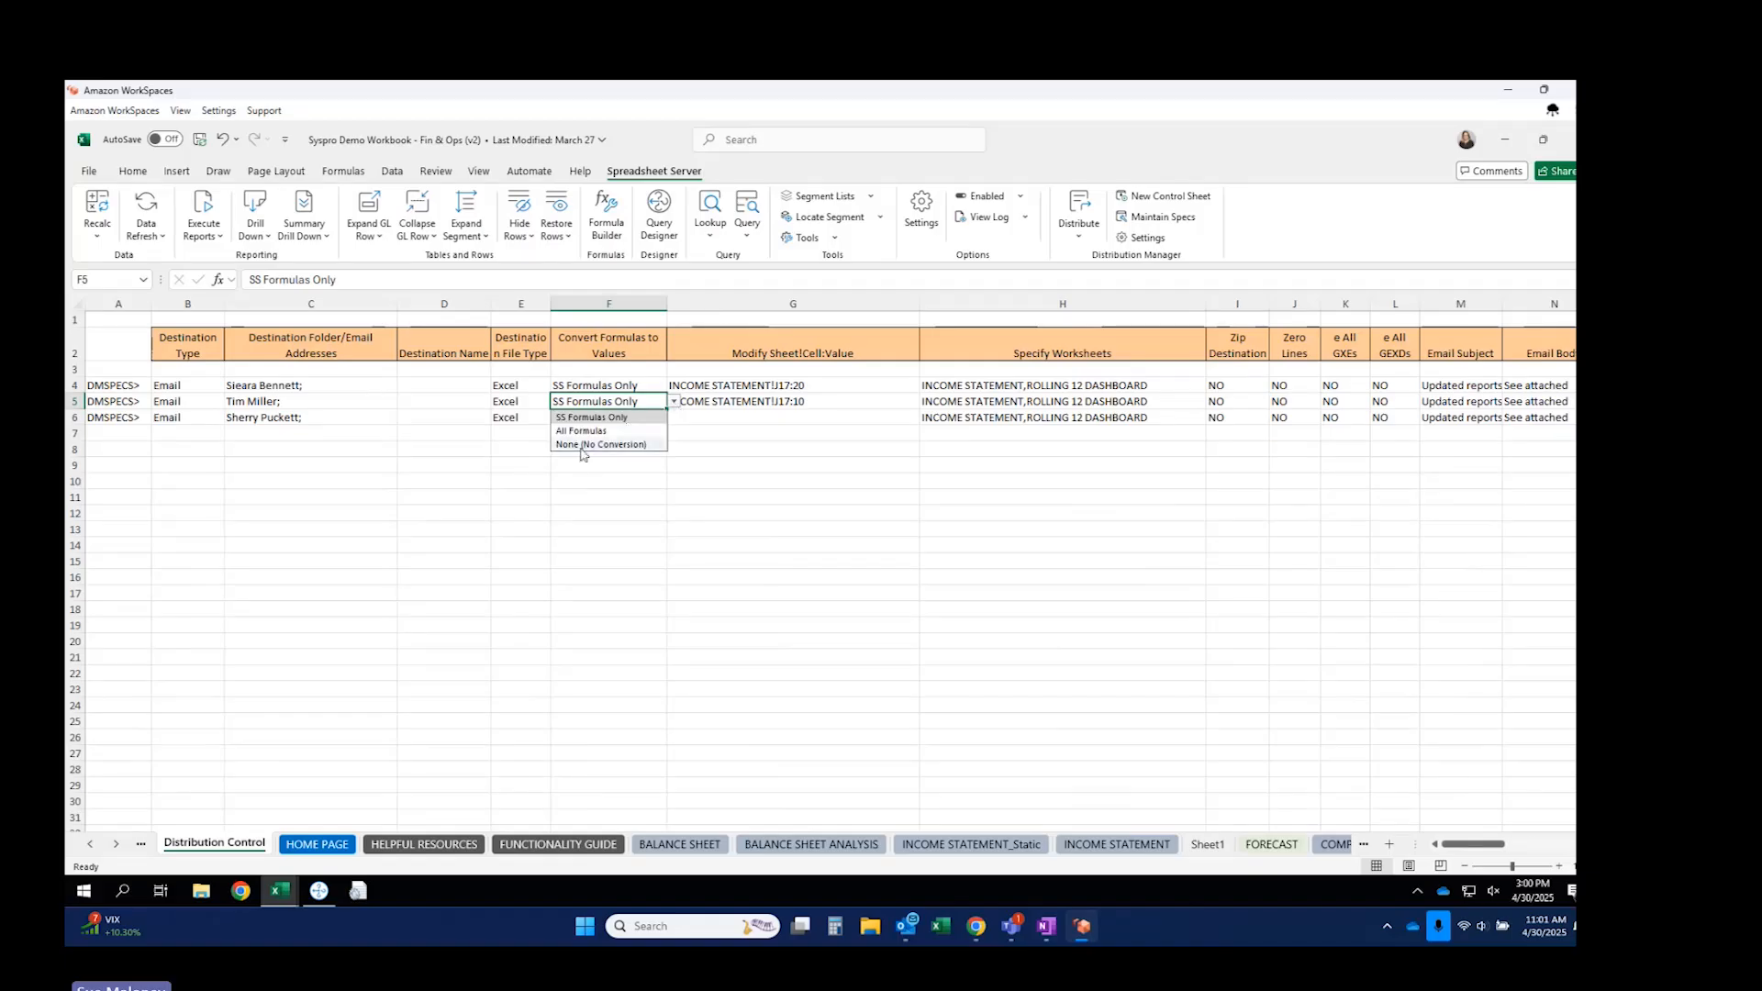
{"action": "left_click", "coordinate": [594, 445]}
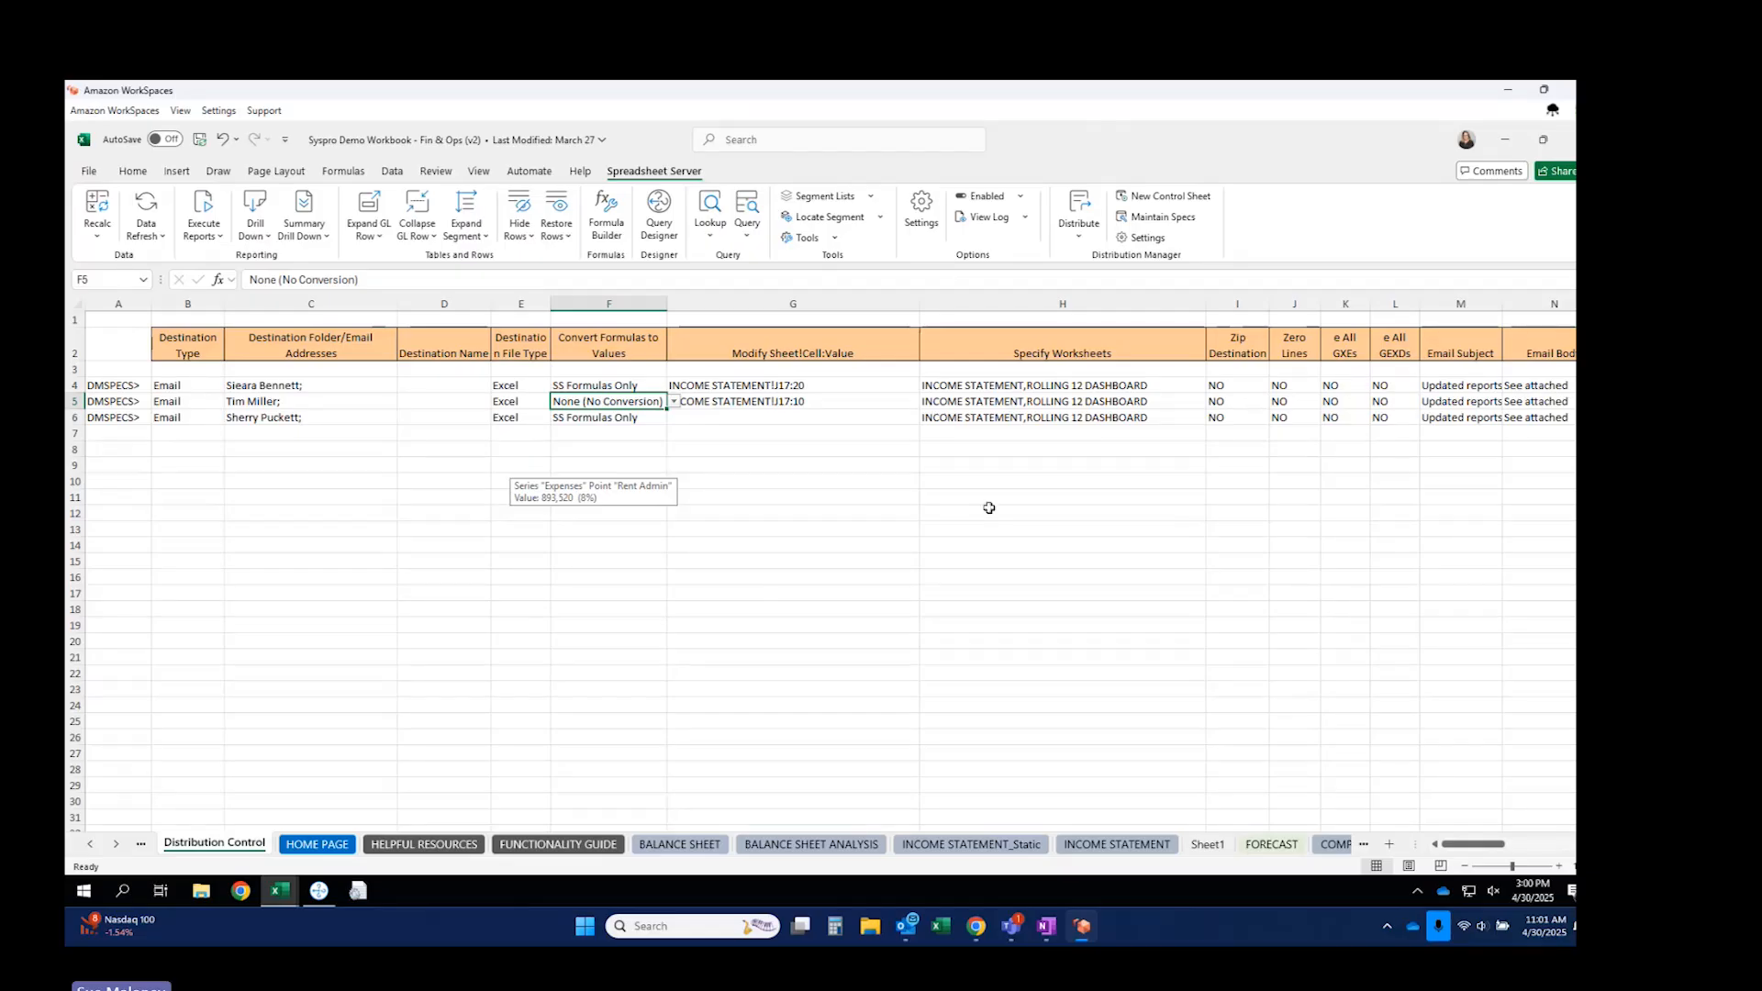
{"action": "left_click", "coordinate": [649, 418]}
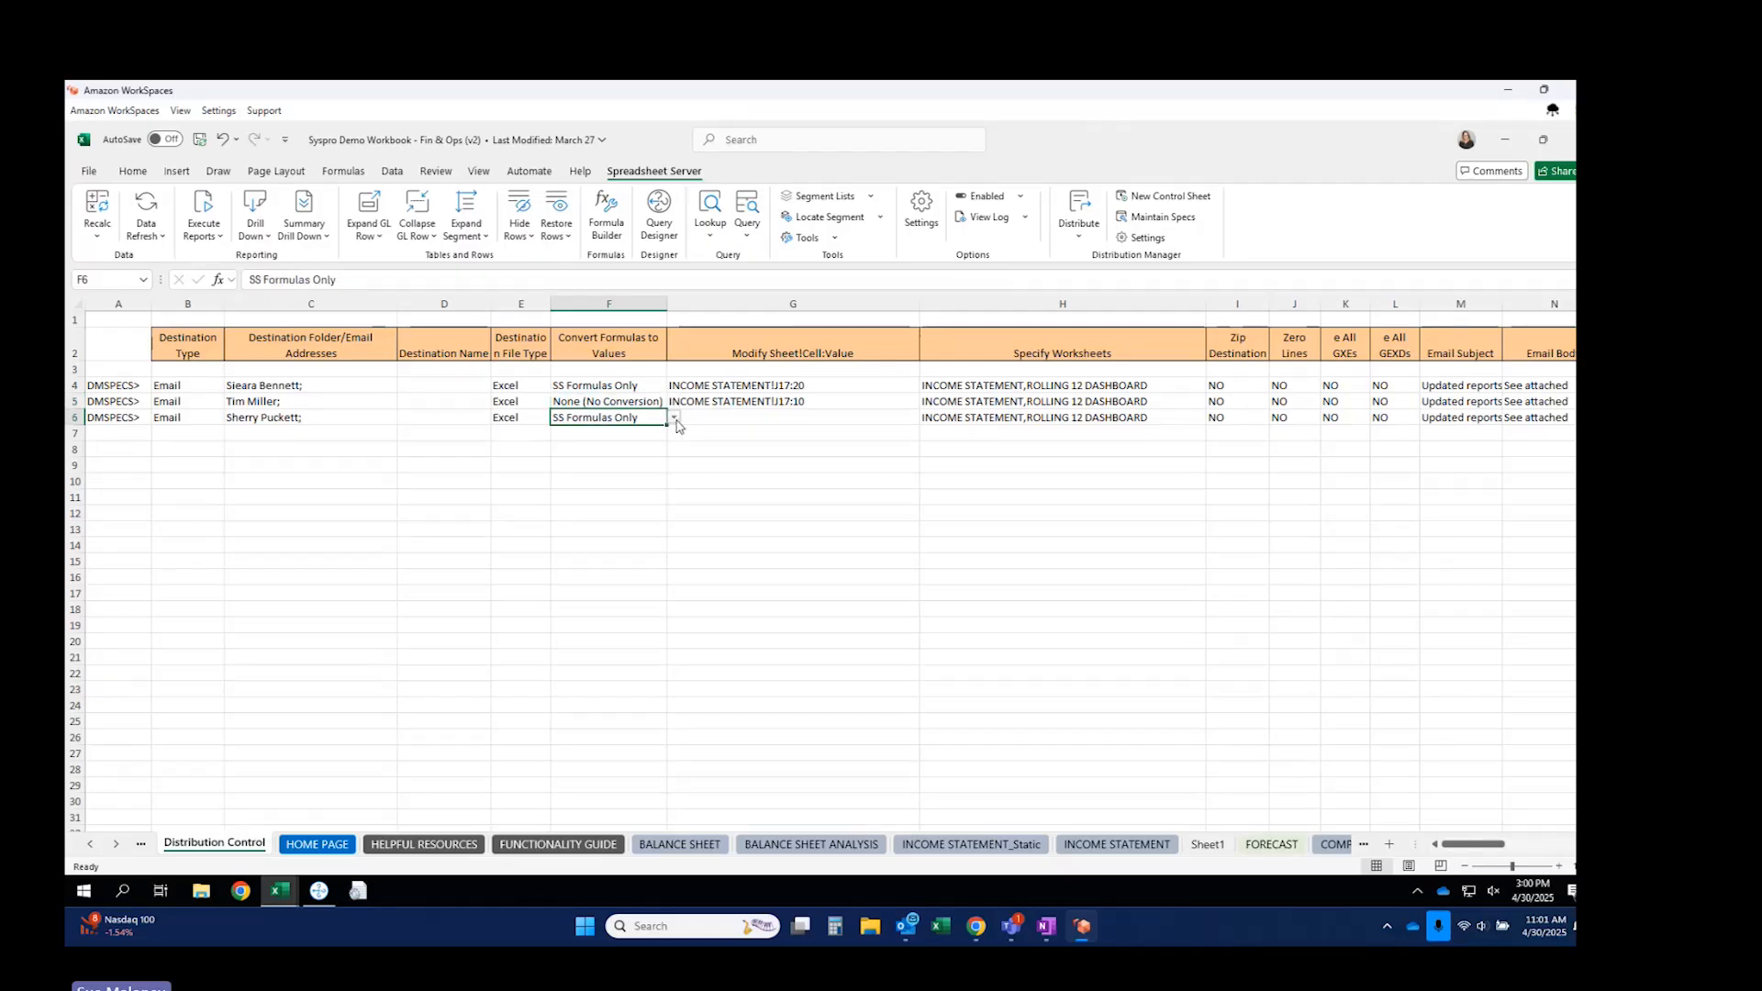
{"action": "left_click", "coordinate": [675, 418]}
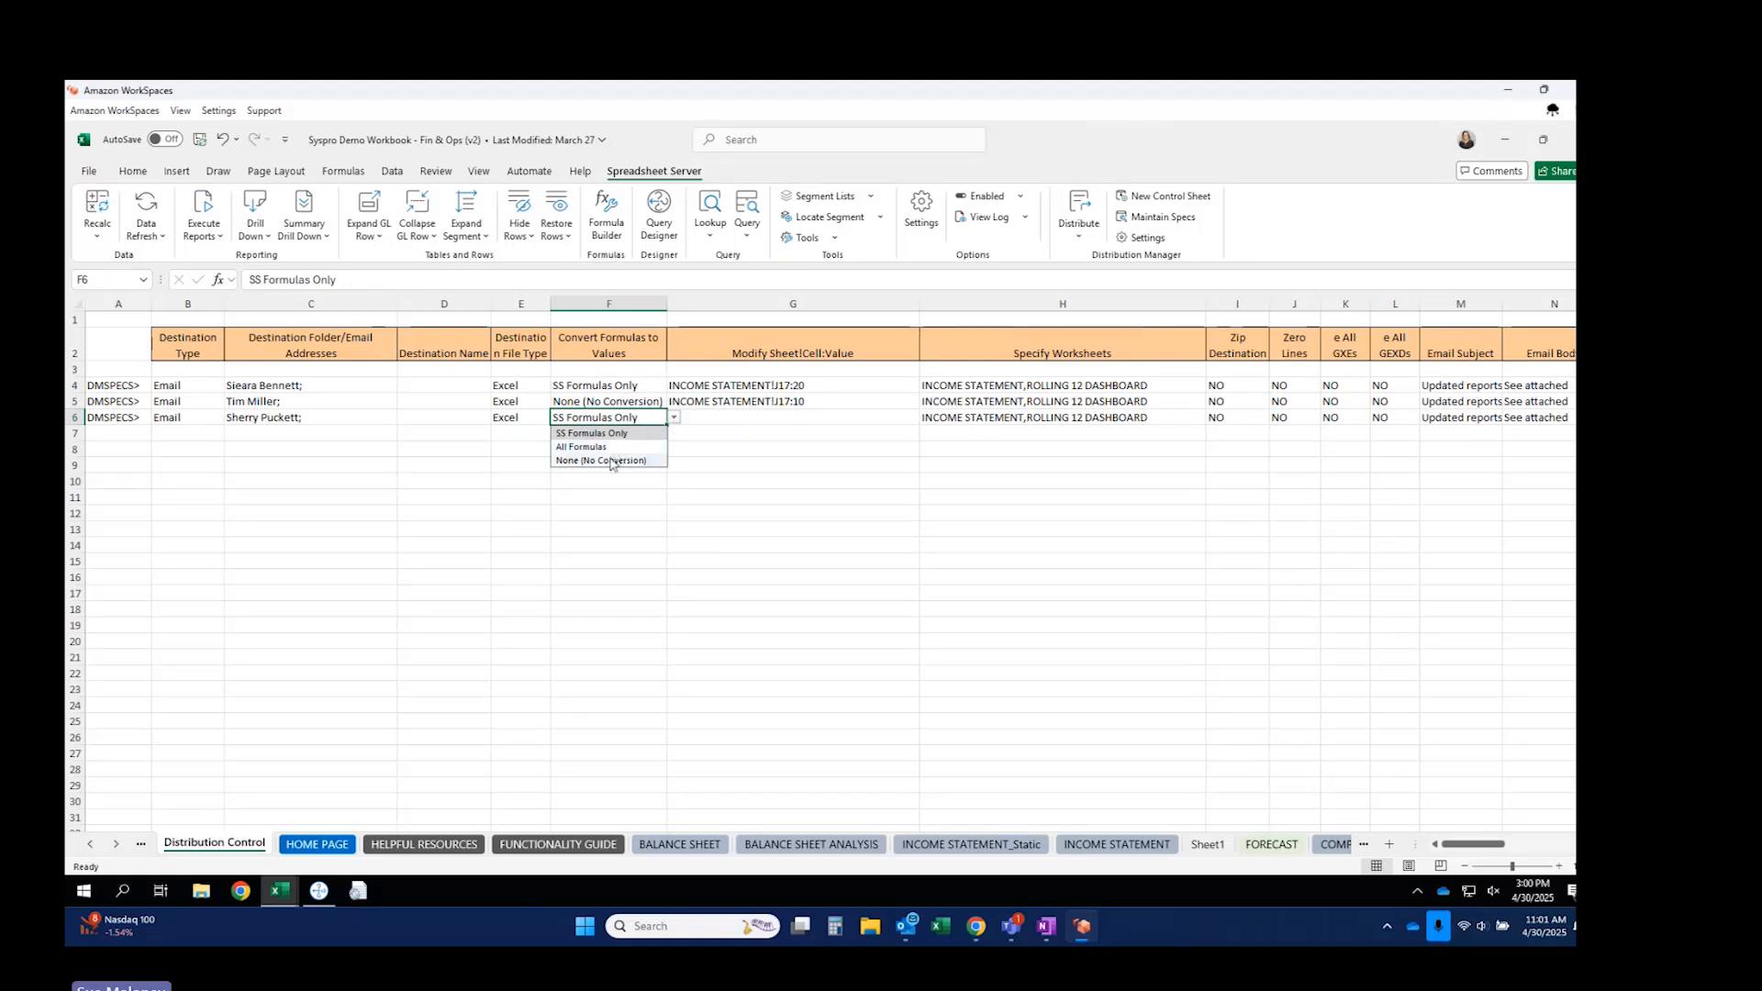
{"action": "left_click", "coordinate": [612, 461]}
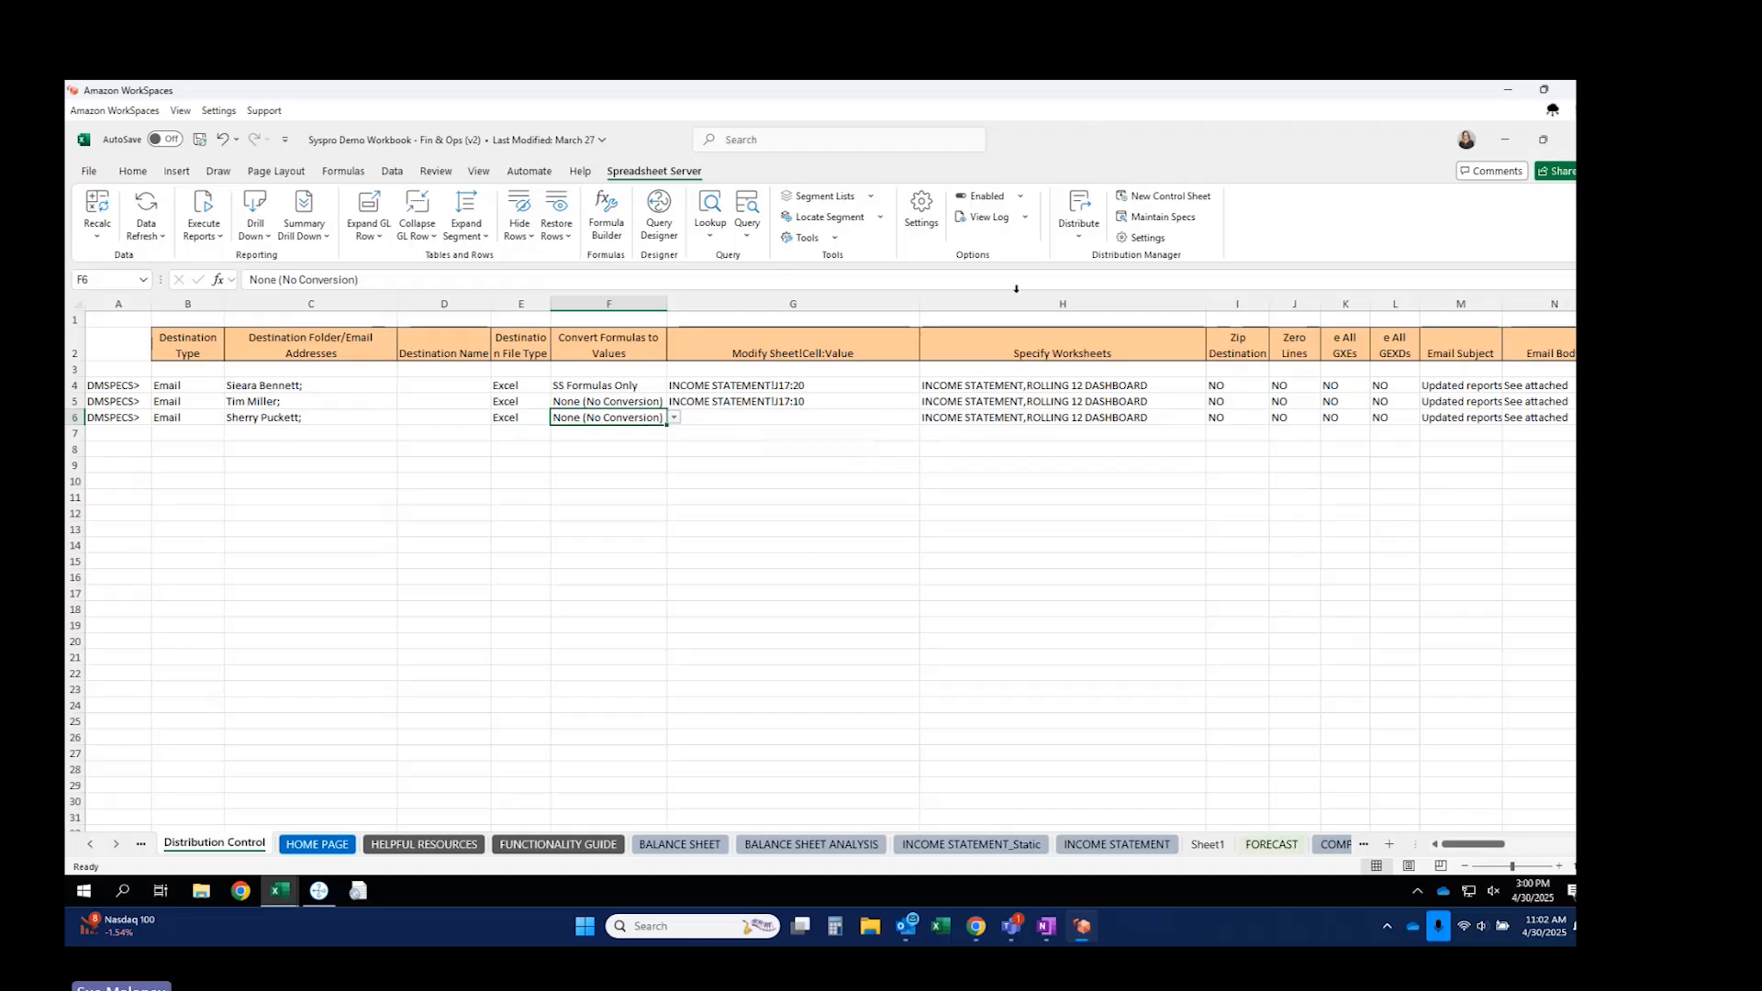
{"action": "left_click", "coordinate": [1080, 240]}
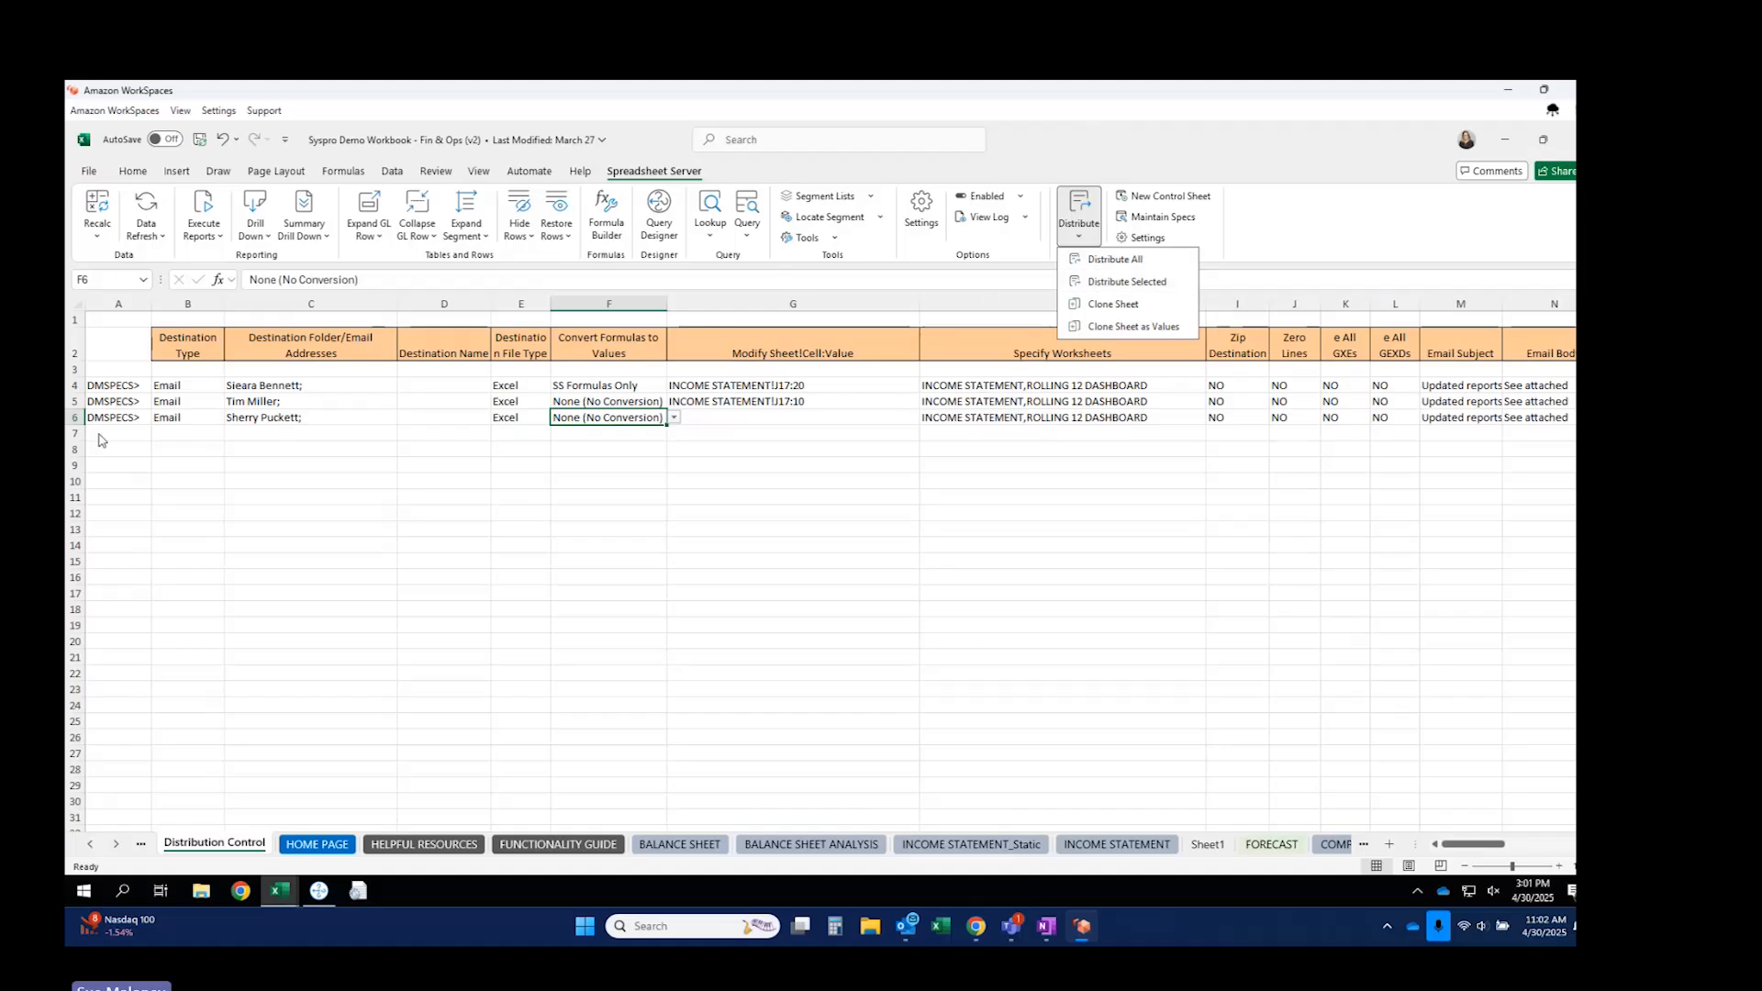
Dismiss the Distribute menu without distributing, select B4, and switch to the Teams meeting window.
{"action": "left_click", "coordinate": [388, 429]}
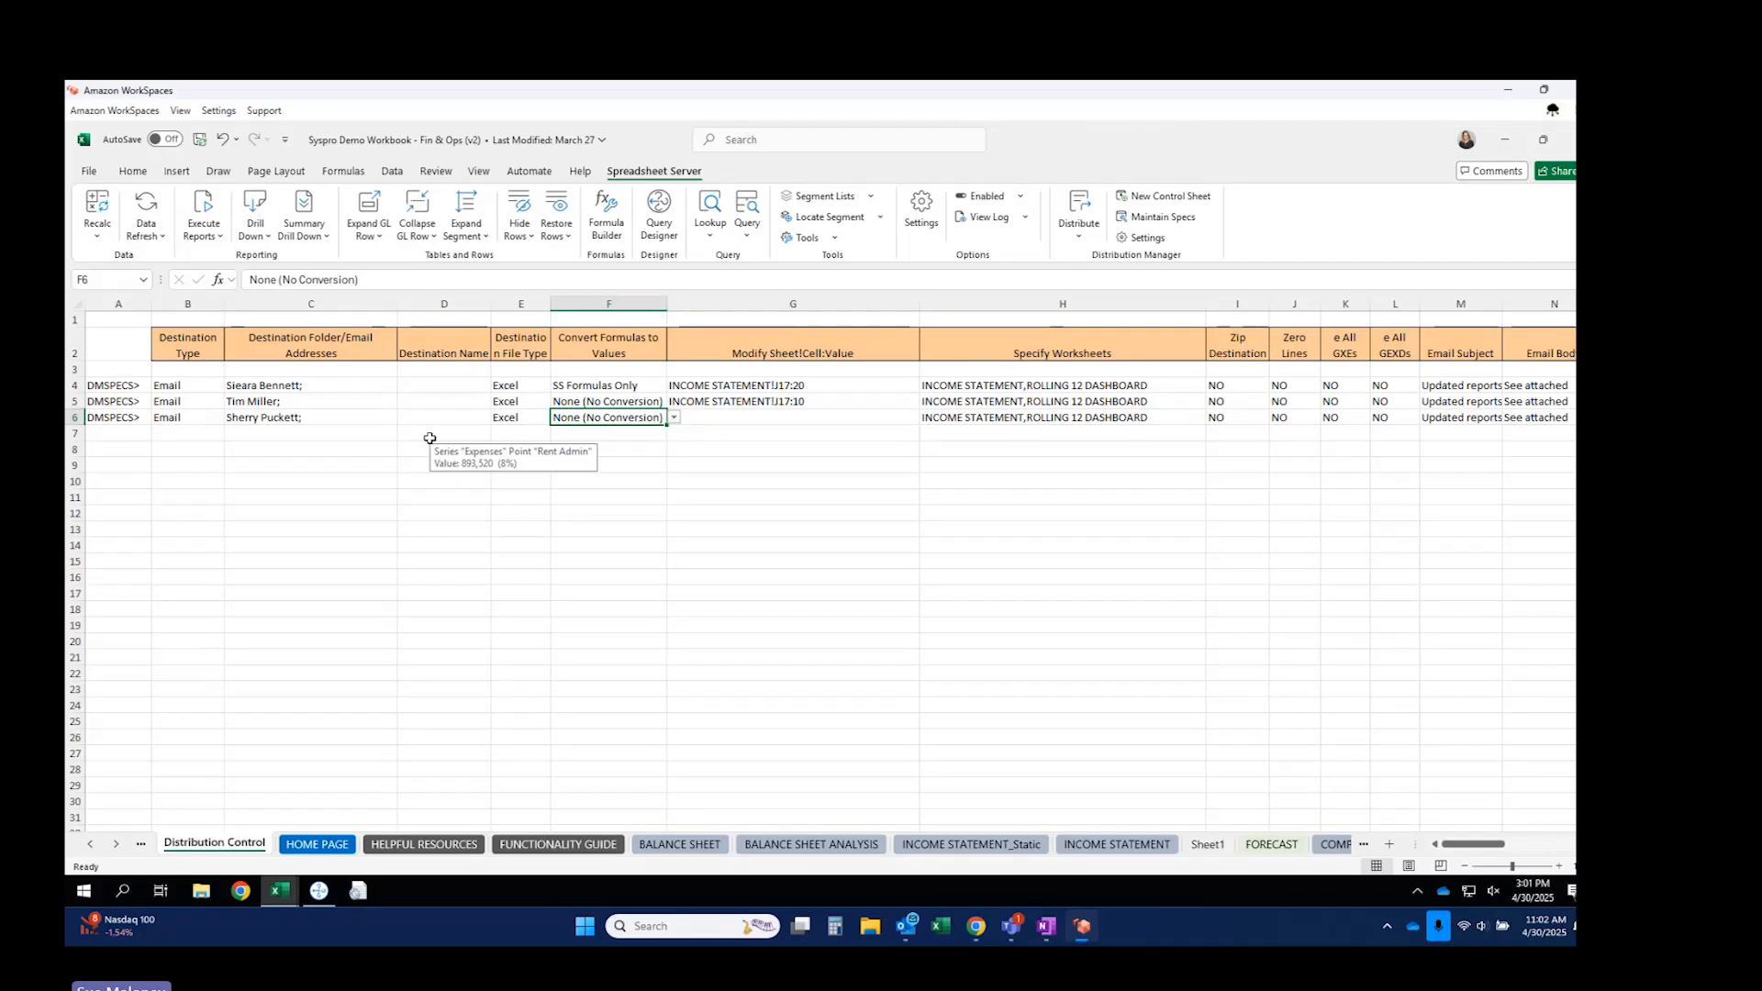
{"action": "left_click", "coordinate": [188, 388]}
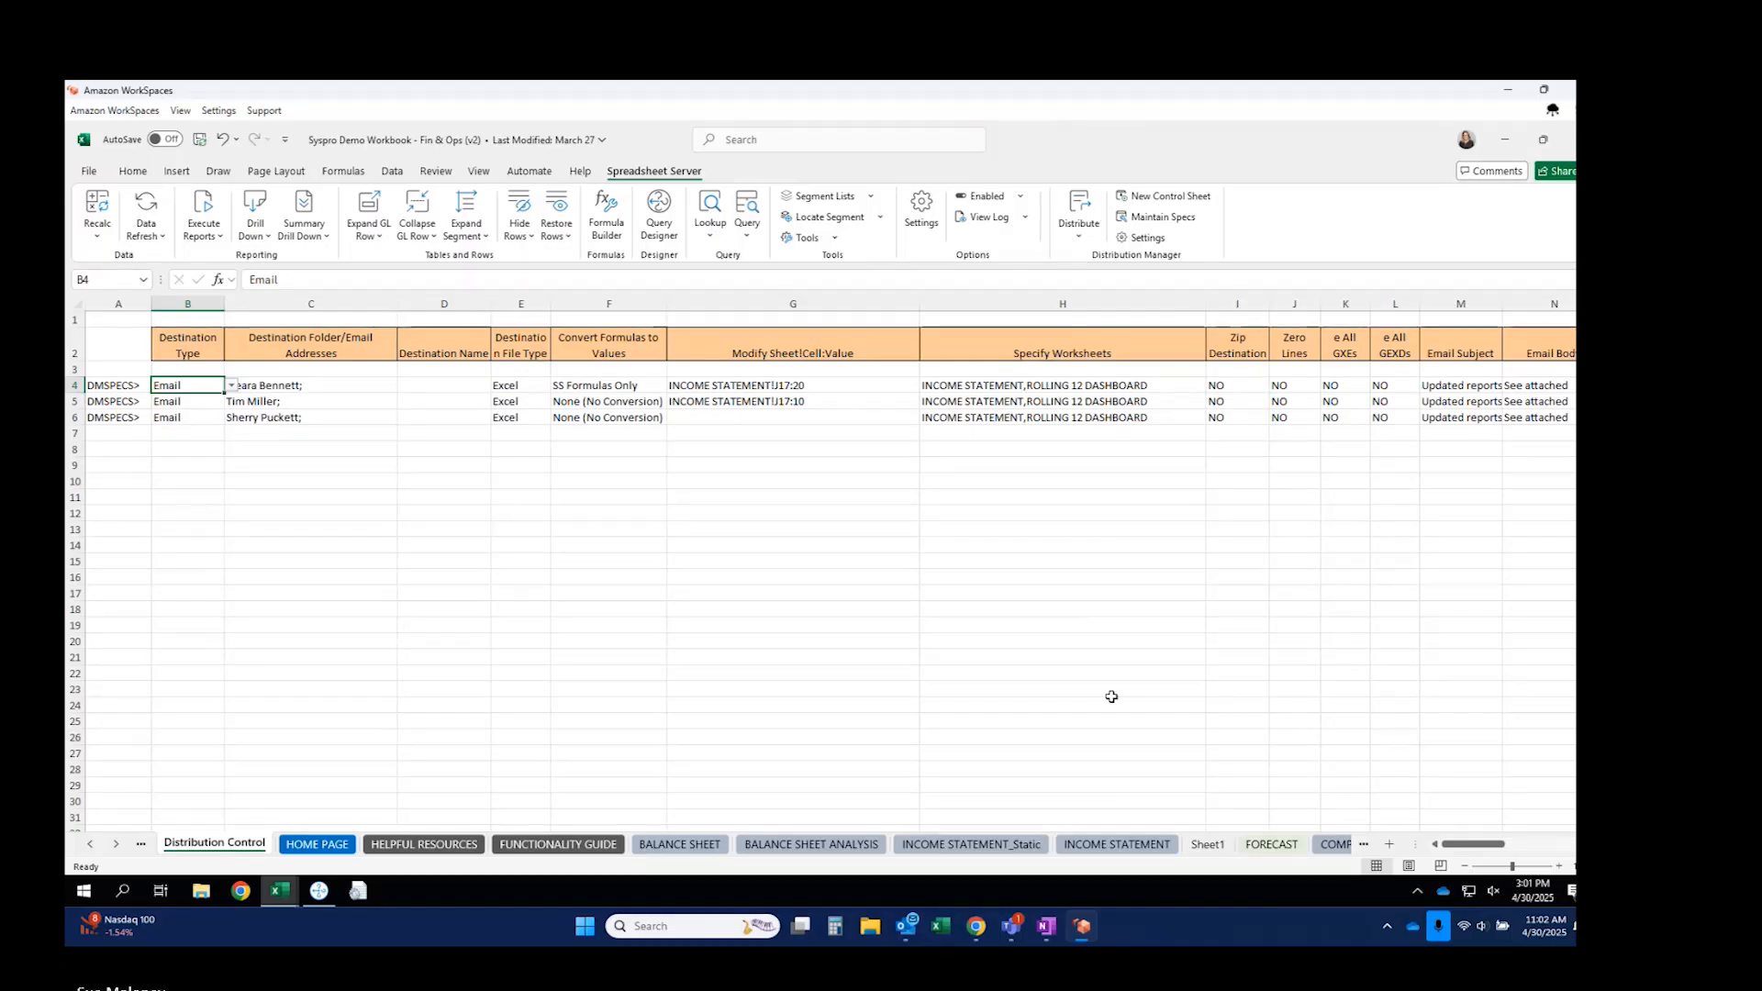
{"action": "mouse_move", "coordinate": [1082, 926]}
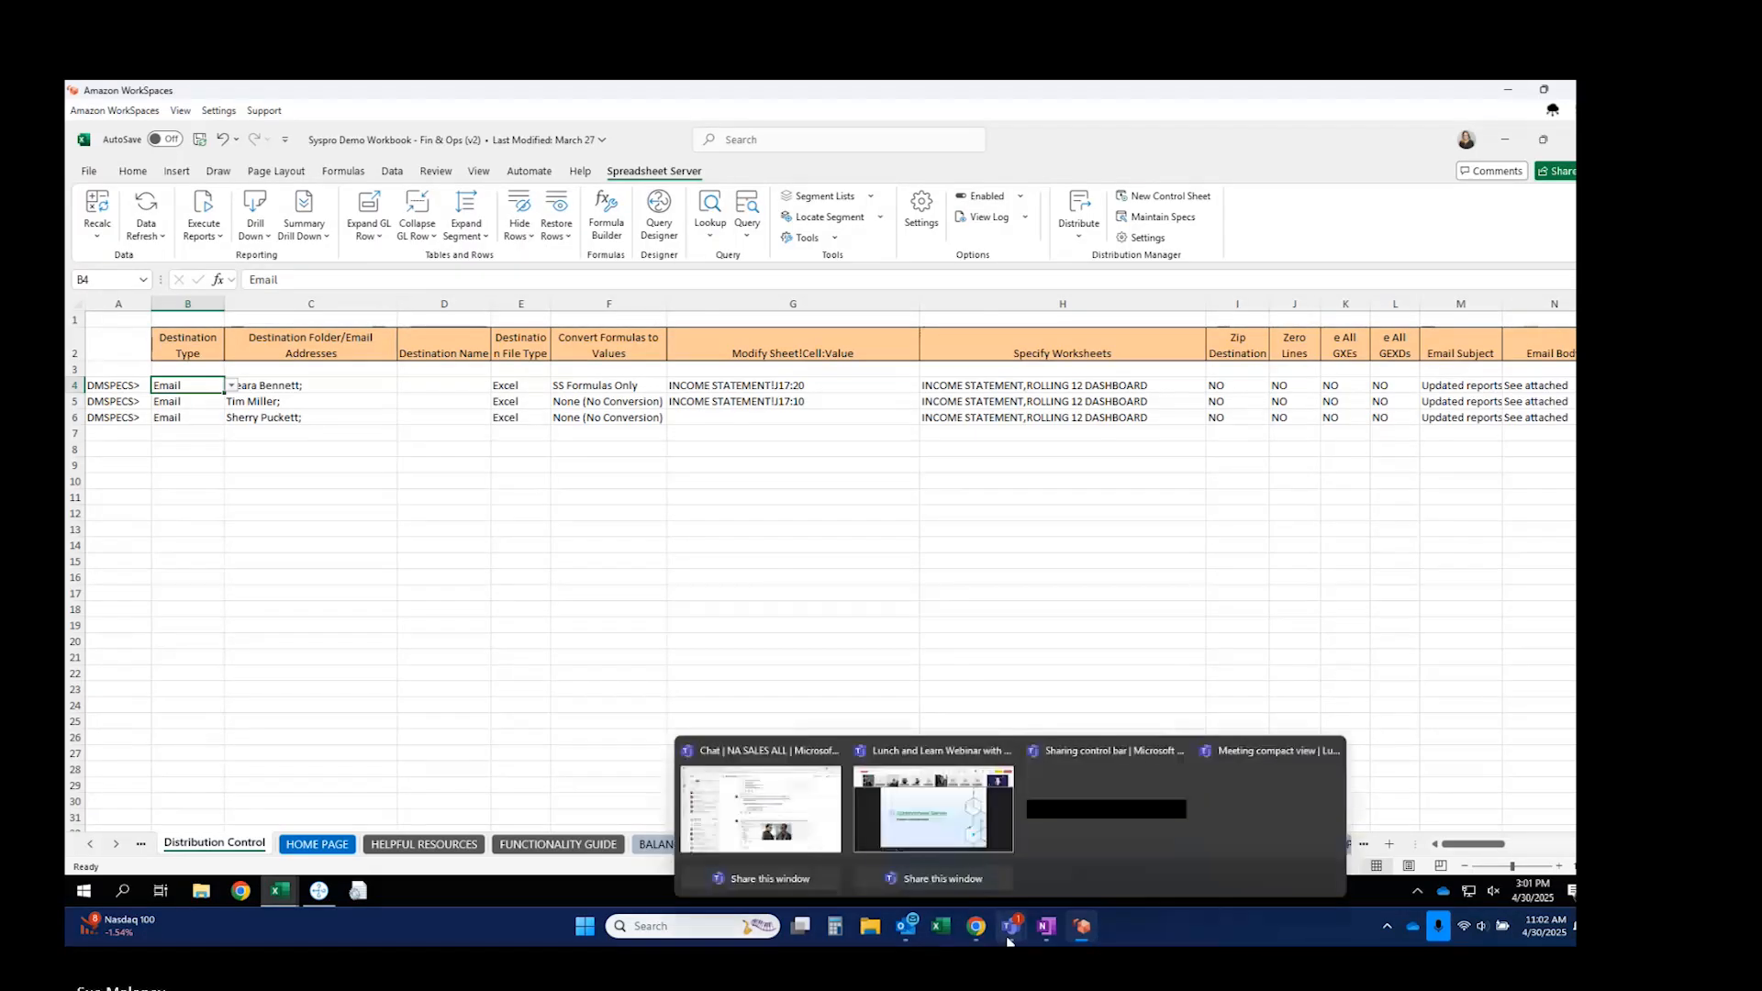
{"action": "mouse_move", "coordinate": [998, 938]}
{"action": "left_click", "coordinate": [1258, 822]}
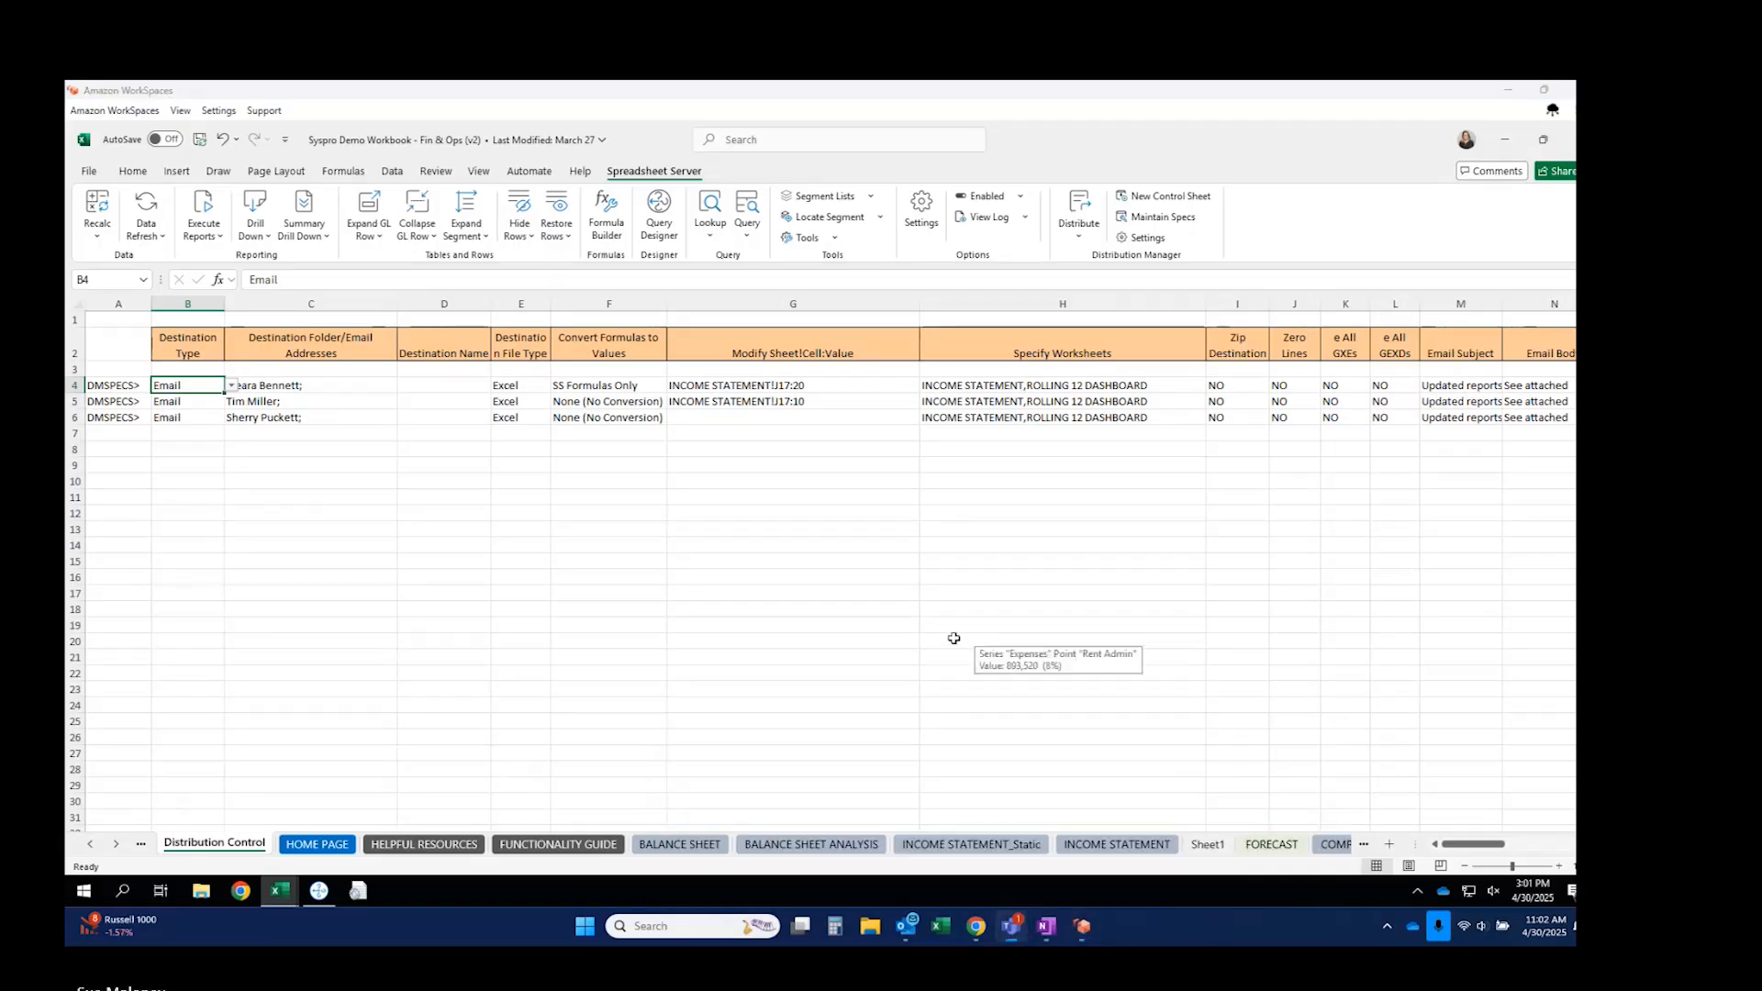